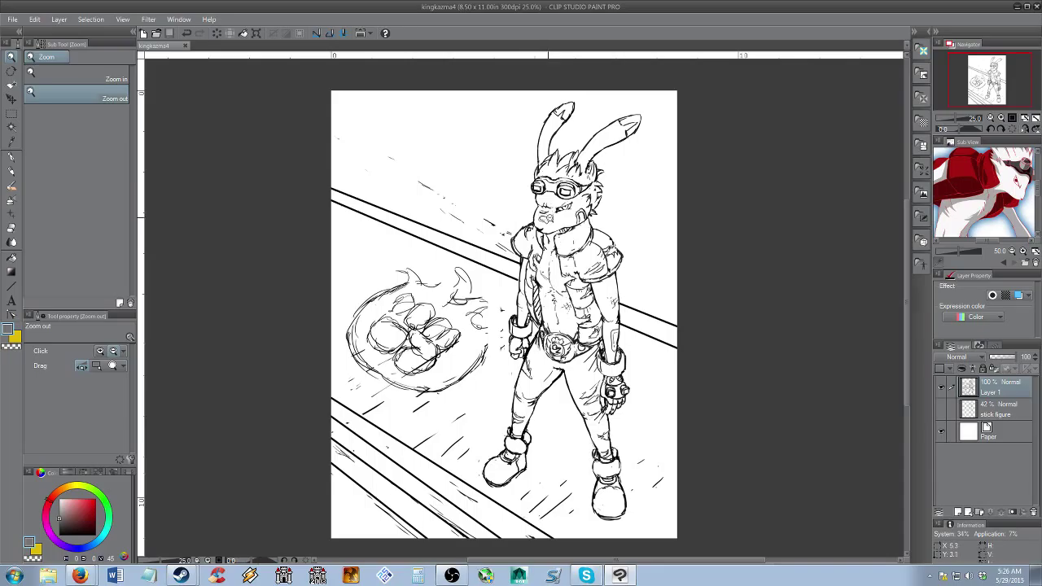
# Examine the sketched character's head, goggles, face and collar up close
pyautogui.moveTo(547, 218); pyautogui.dragTo(573, 259)
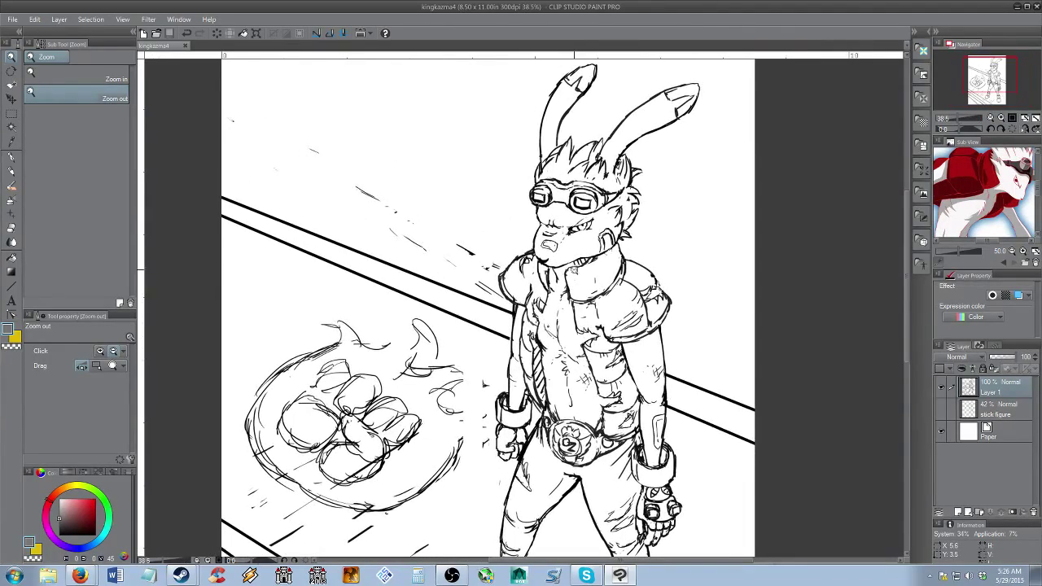
pyautogui.scroll(-2, 574, 273)
pyautogui.scroll(3, 574, 277)
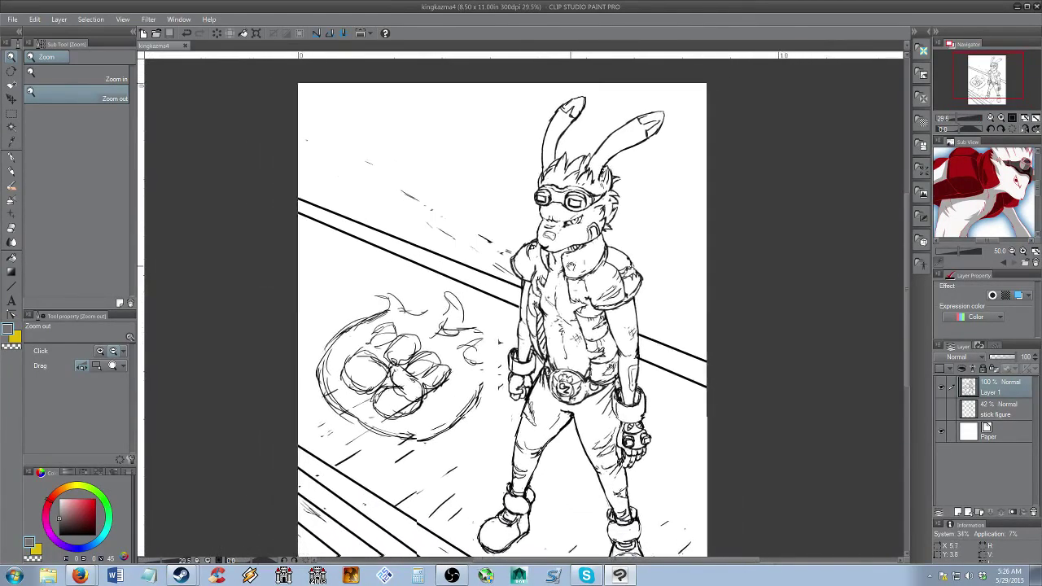
pyautogui.scroll(3, 574, 246)
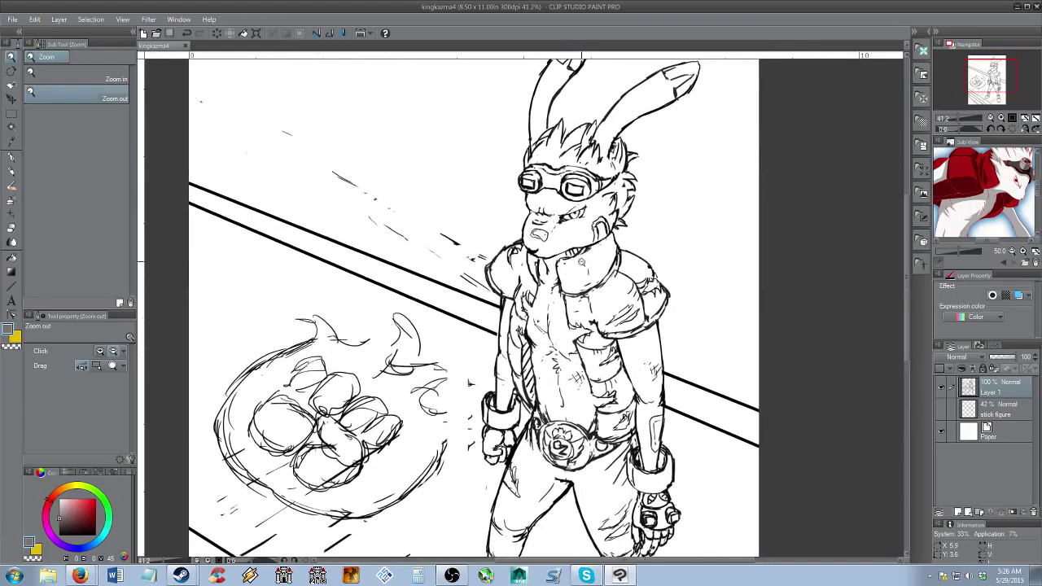
pyautogui.scroll(4, 563, 277)
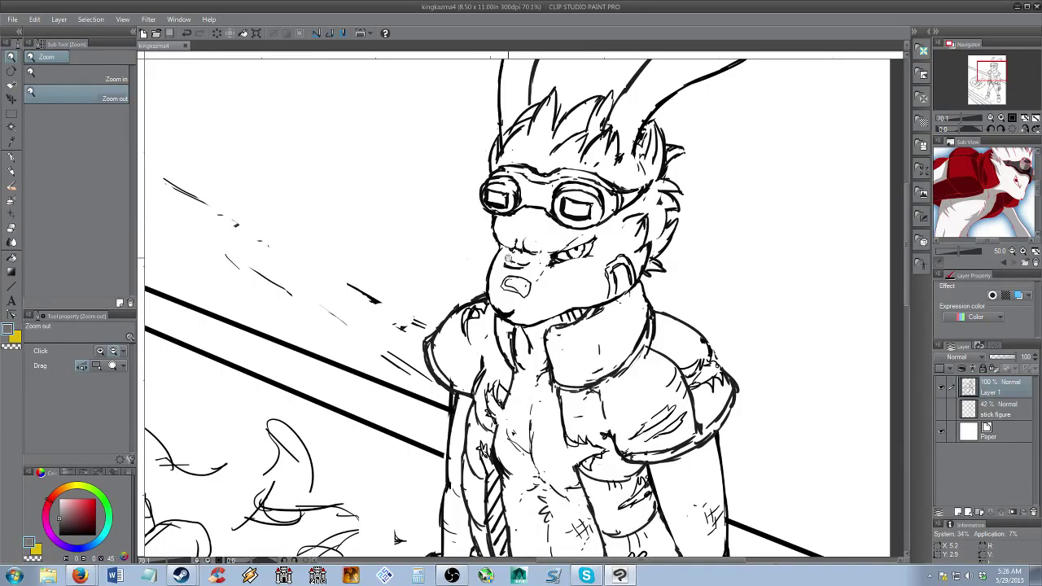
pyautogui.moveTo(566, 287); pyautogui.dragTo(545, 293)
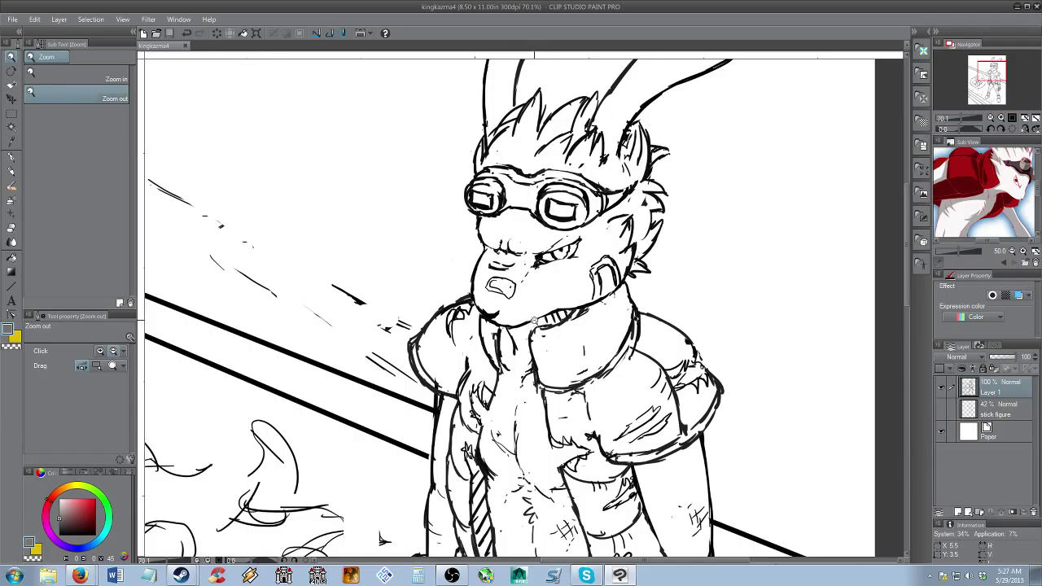
pyautogui.moveTo(515, 325); pyautogui.dragTo(526, 256)
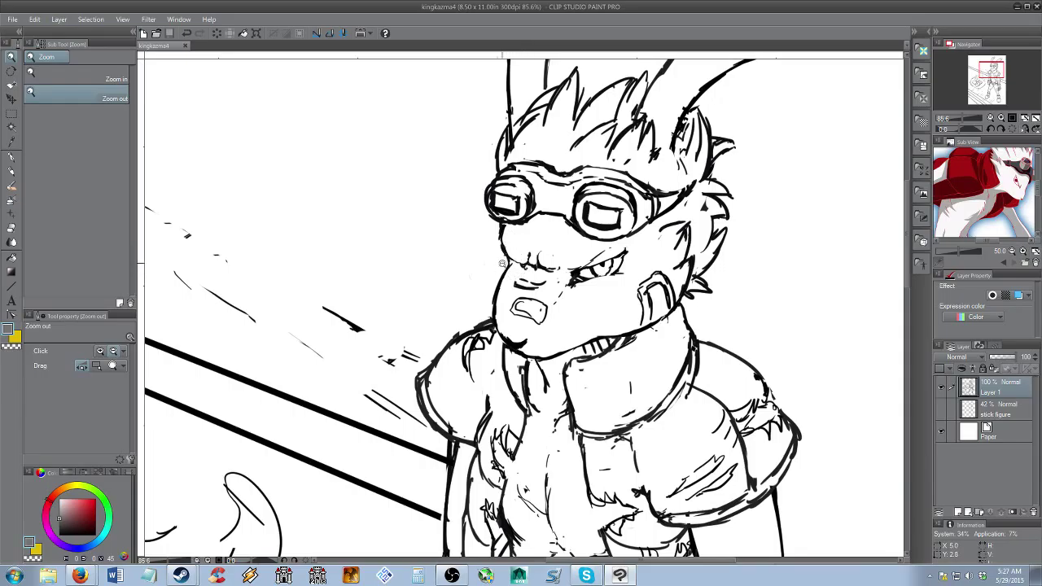
pyautogui.moveTo(506, 249)
pyautogui.mouseDown()
pyautogui.moveTo(581, 326)
pyautogui.moveTo(509, 263)
pyautogui.moveTo(538, 292)
pyautogui.moveTo(553, 286)
pyautogui.moveTo(538, 291)
pyautogui.mouseUp()
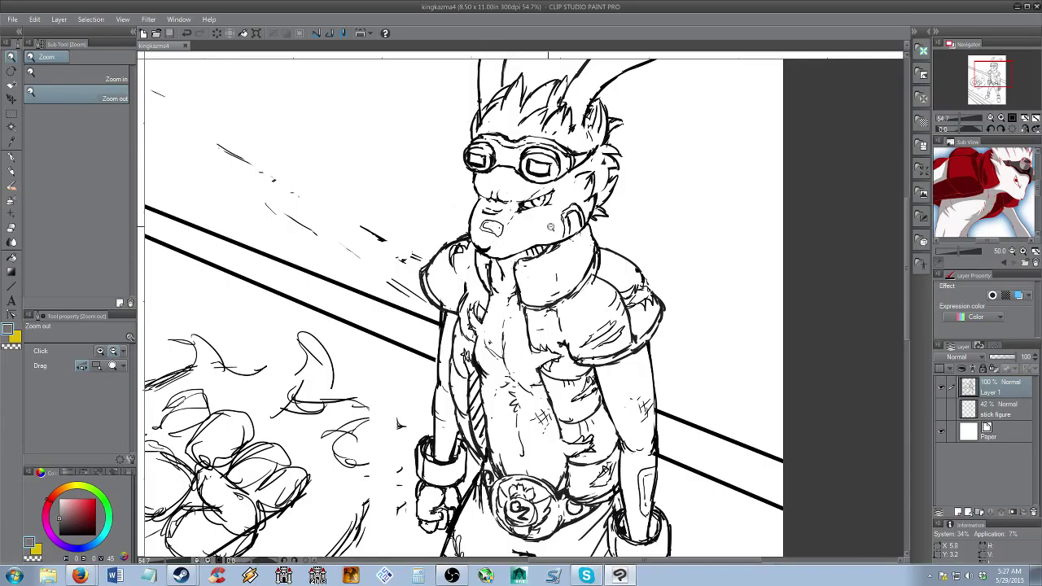
# Examine the character's torso, belt, gloved hands and upper legs in the sketch
pyautogui.press('alt')
pyautogui.moveTo(567, 389); pyautogui.dragTo(574, 324)
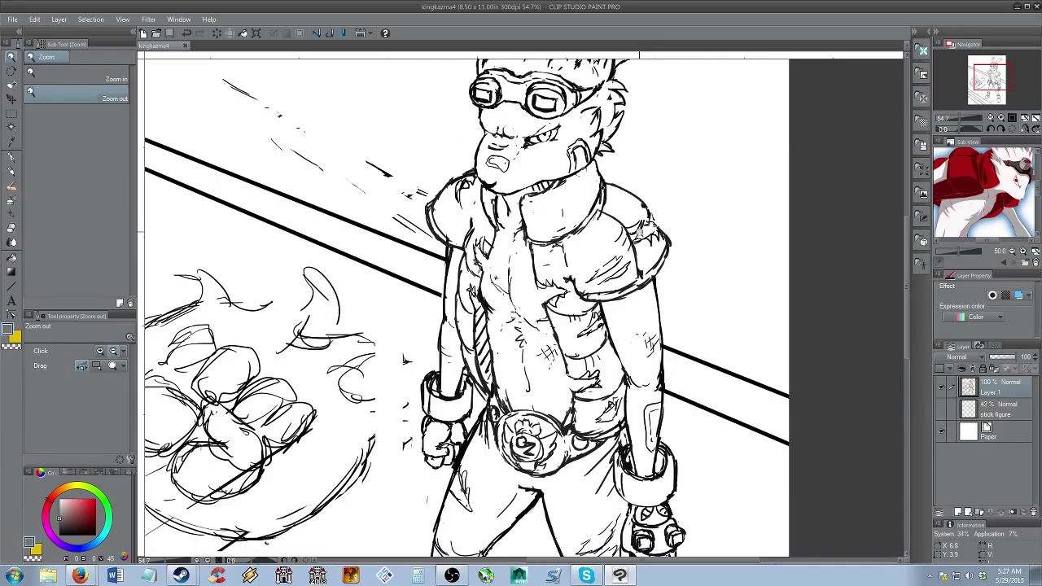
pyautogui.moveTo(572, 356); pyautogui.dragTo(586, 341)
pyautogui.moveTo(611, 307); pyautogui.dragTo(571, 255)
pyautogui.moveTo(509, 304); pyautogui.dragTo(532, 325)
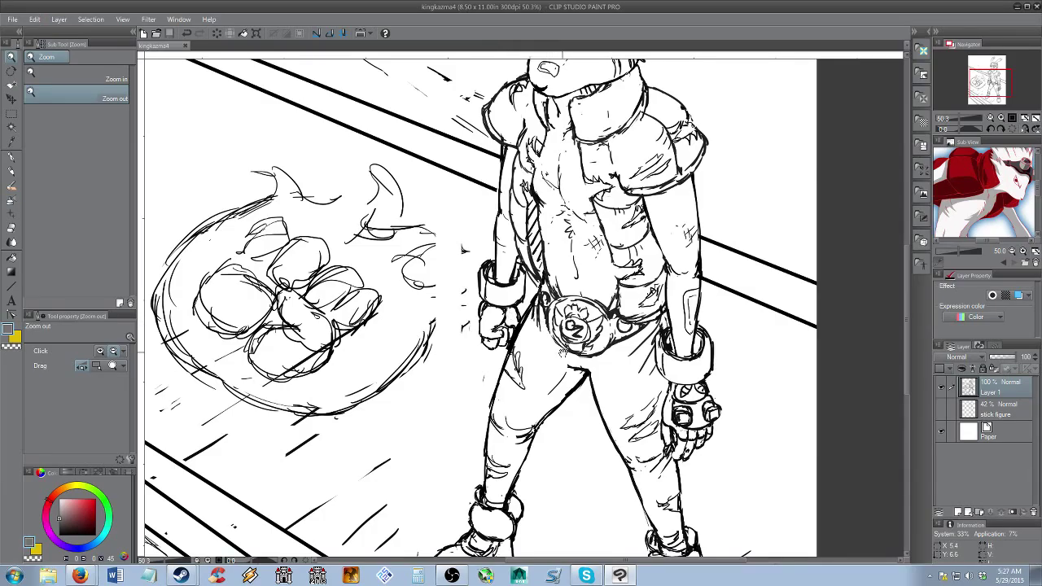
pyautogui.scroll(-2, 553, 353)
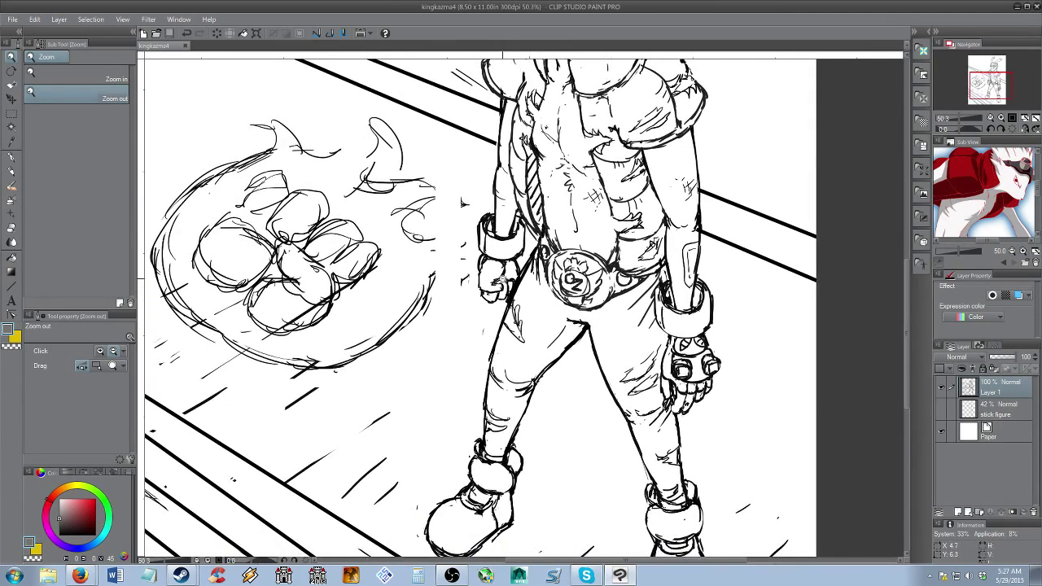
pyautogui.scroll(1, 521, 309)
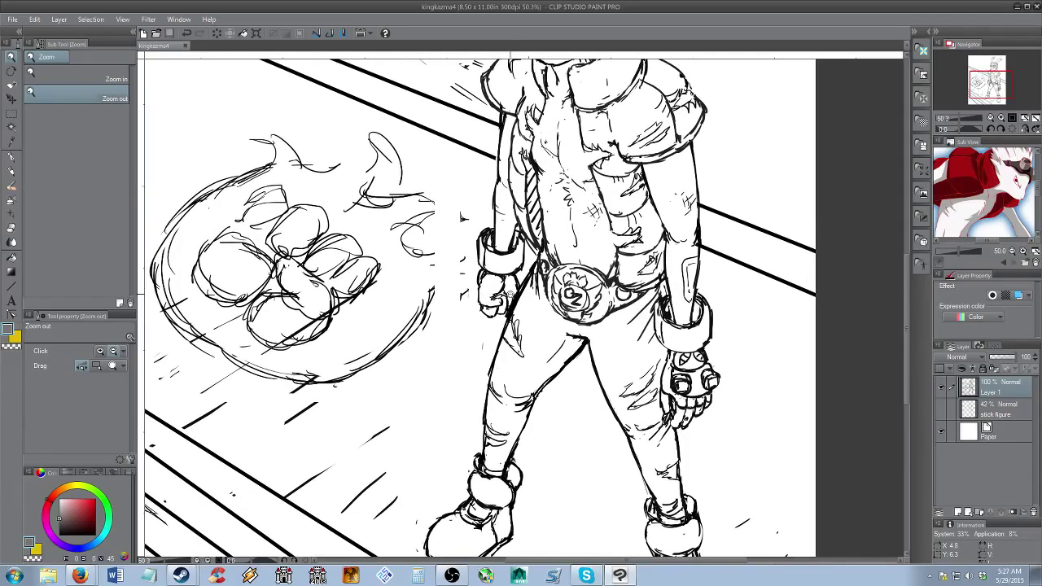
pyautogui.moveTo(520, 305); pyautogui.dragTo(562, 258)
pyautogui.moveTo(569, 298); pyautogui.dragTo(540, 311)
pyautogui.click(543, 277)
pyautogui.click(540, 310)
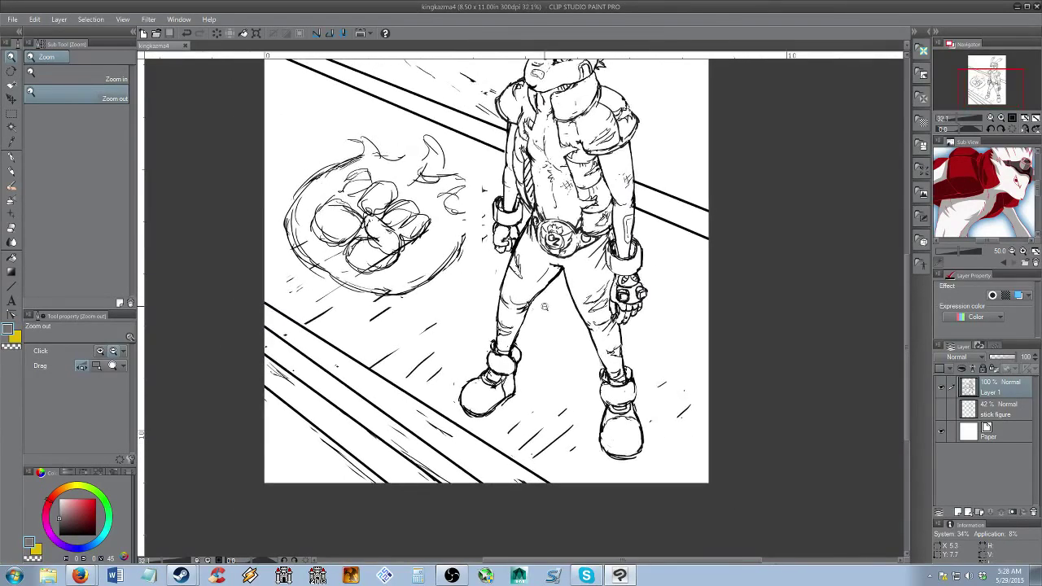
# Inspect the character's legs and shoes and the floor lines around them
pyautogui.scroll(1, 542, 317)
pyautogui.moveTo(543, 322); pyautogui.dragTo(559, 298)
pyautogui.scroll(2, 543, 320)
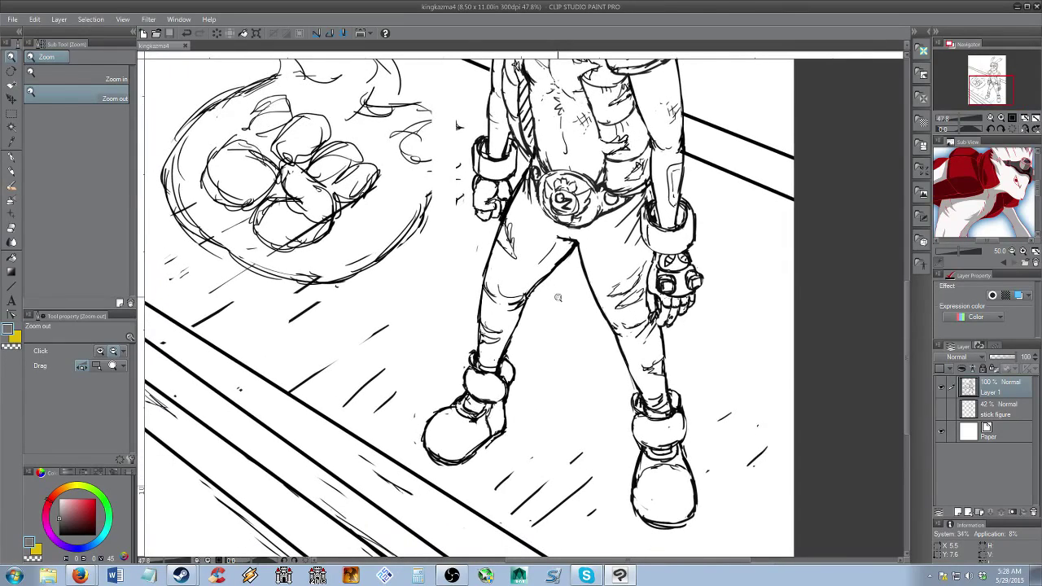
pyautogui.scroll(-2, 554, 300)
pyautogui.scroll(3, 558, 302)
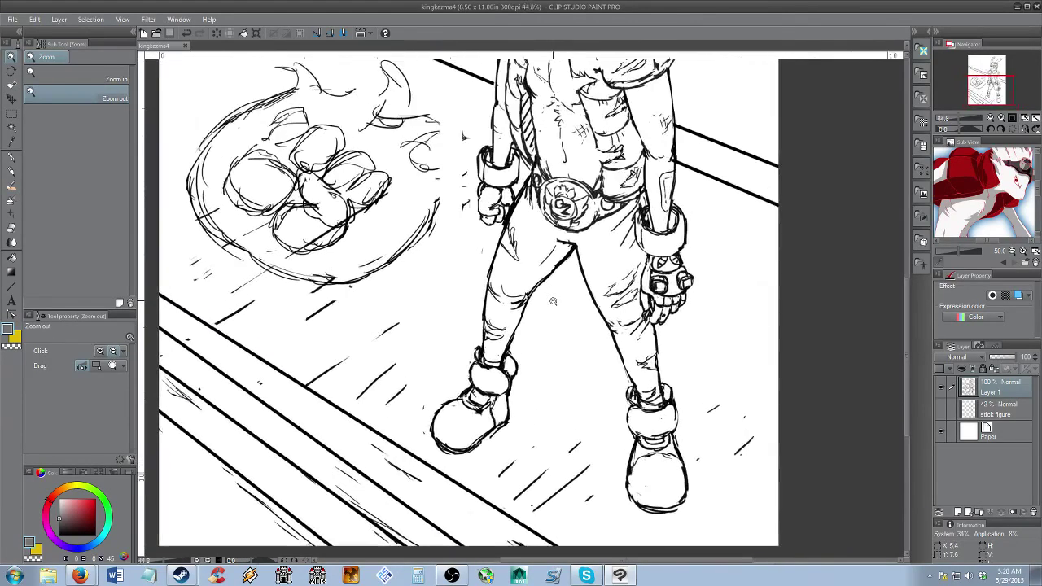
pyautogui.moveTo(560, 301); pyautogui.dragTo(562, 295)
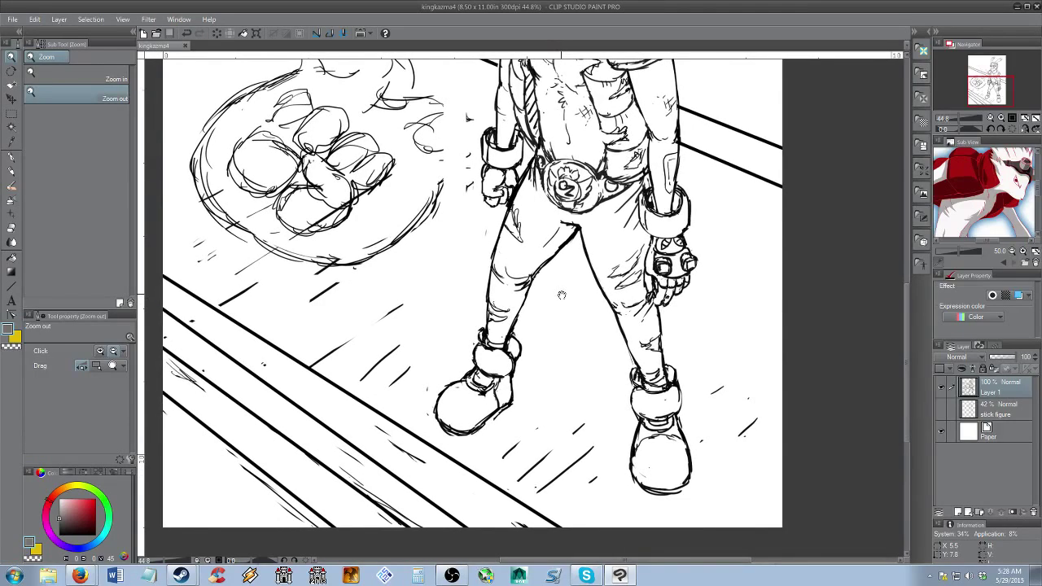
pyautogui.scroll(-2, 562, 295)
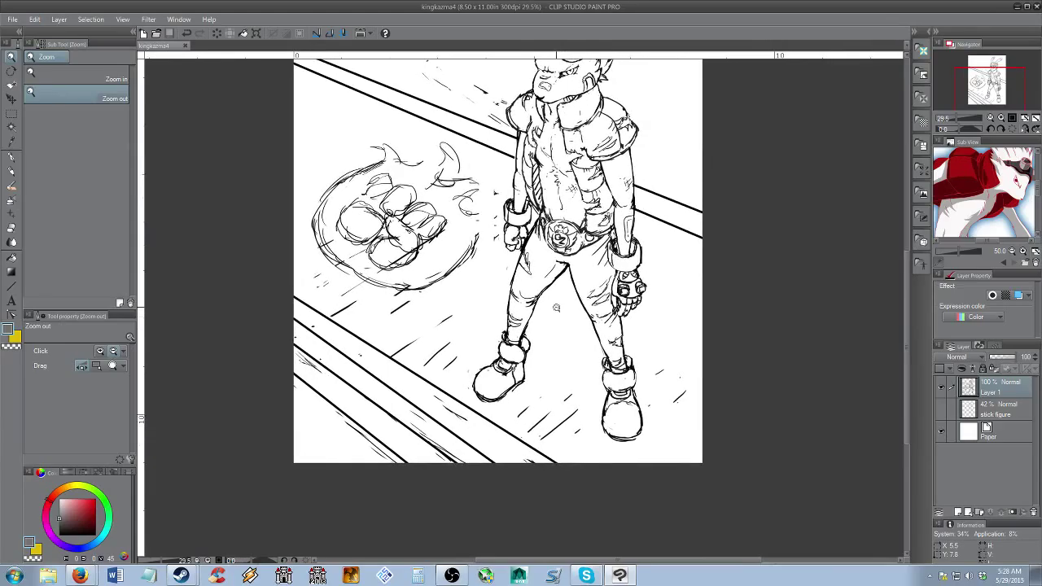
pyautogui.scroll(1, 554, 317)
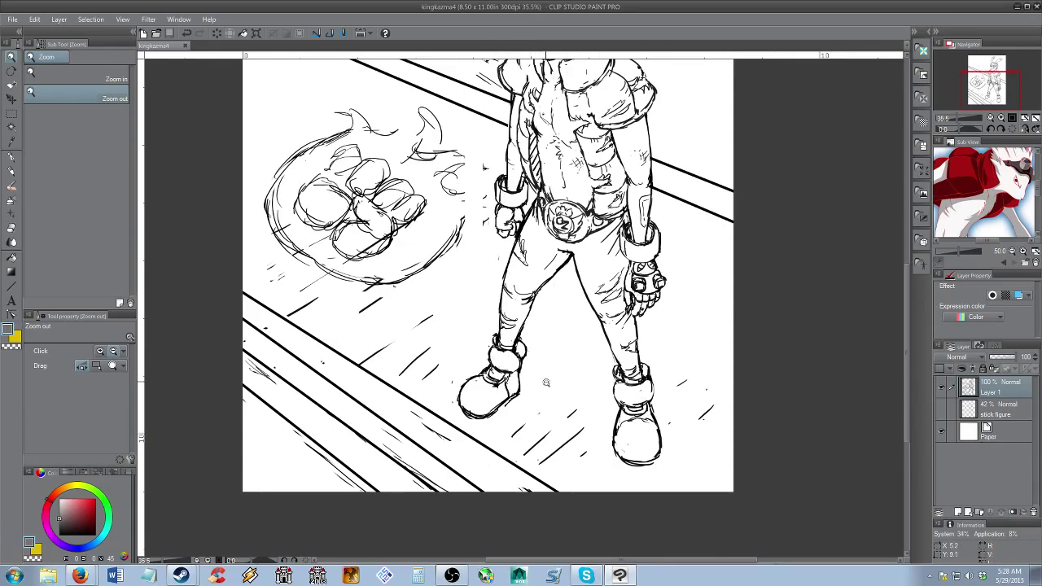
# Look over the rough paw emblem beside the character and the page's whole composition
pyautogui.moveTo(557, 394)
pyautogui.mouseDown()
pyautogui.moveTo(569, 381)
pyautogui.moveTo(560, 375)
pyautogui.moveTo(573, 379)
pyautogui.moveTo(424, 228)
pyautogui.mouseUp()
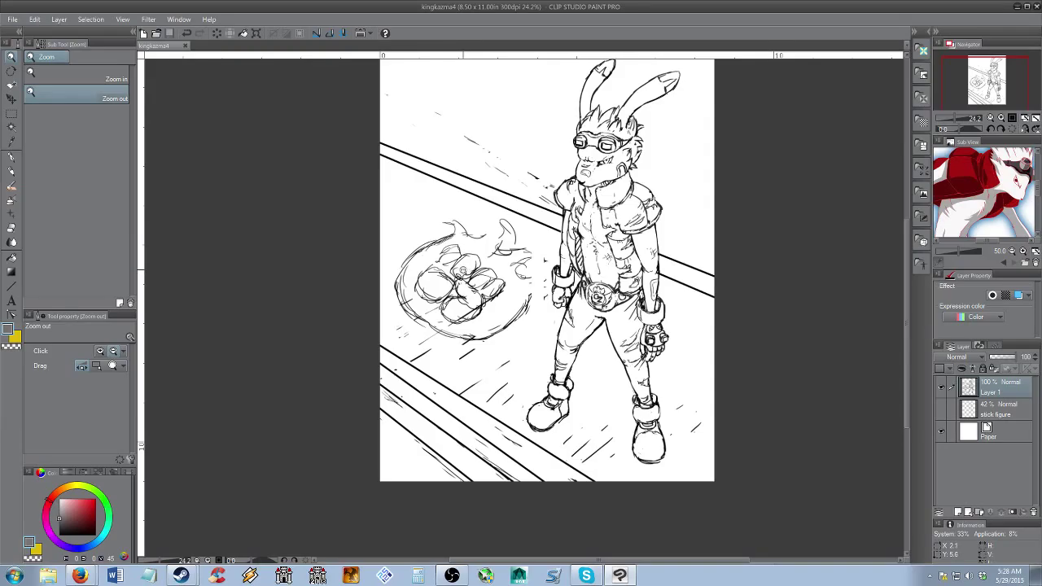
pyautogui.moveTo(477, 269)
pyautogui.mouseDown()
pyautogui.moveTo(509, 315)
pyautogui.moveTo(500, 298)
pyautogui.moveTo(538, 322)
pyautogui.mouseUp()
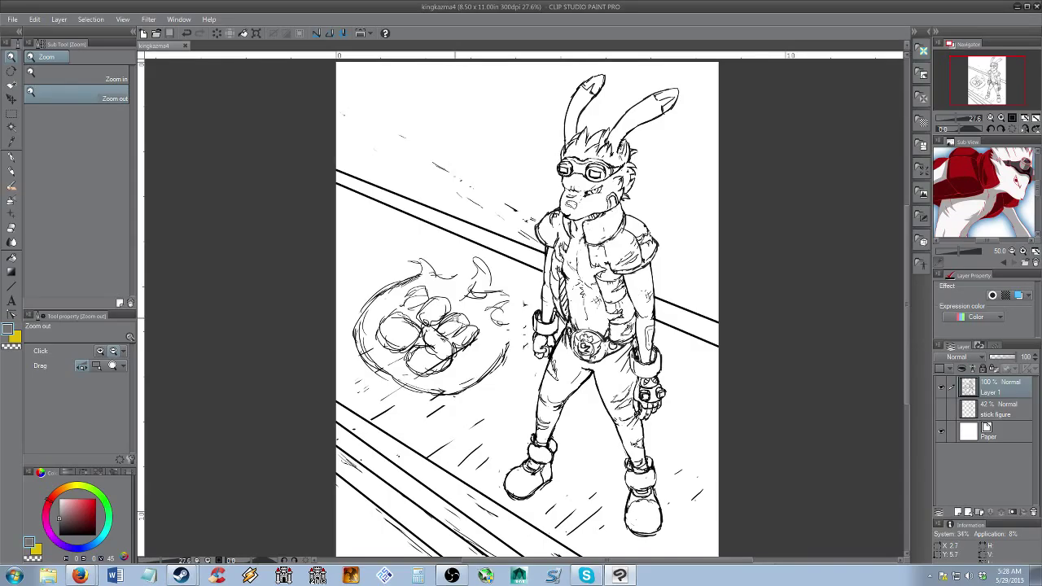
pyautogui.moveTo(453, 321); pyautogui.dragTo(450, 319)
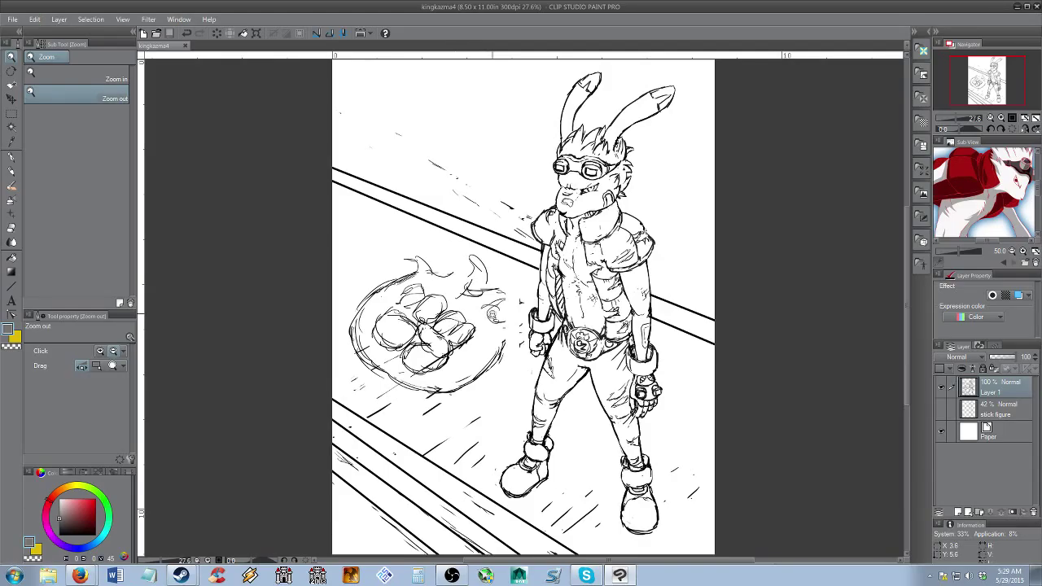
pyautogui.moveTo(493, 314)
pyautogui.mouseDown()
pyautogui.moveTo(484, 321)
pyautogui.moveTo(497, 311)
pyautogui.mouseUp()
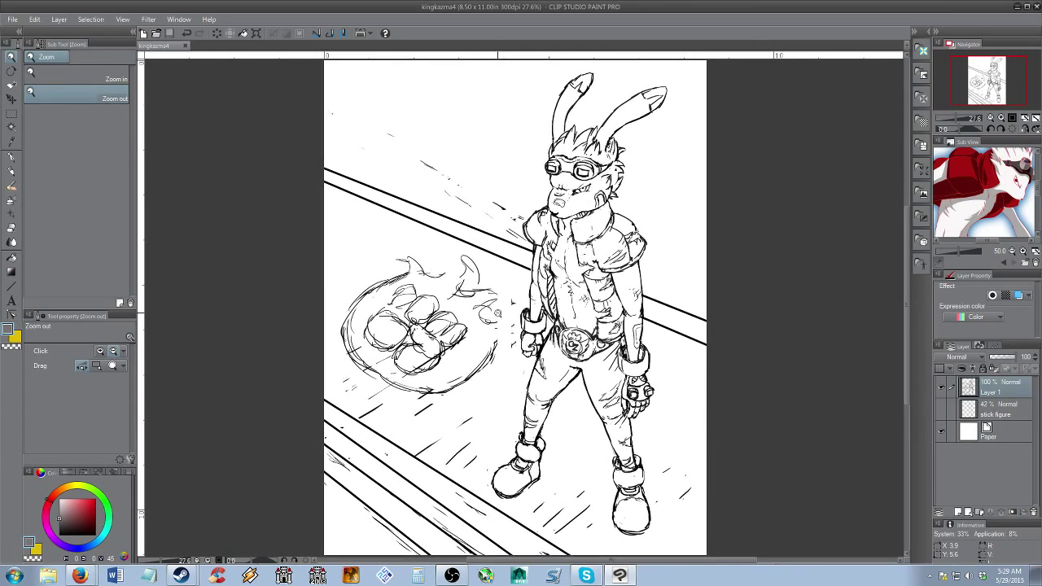
pyautogui.moveTo(649, 315); pyautogui.dragTo(638, 315)
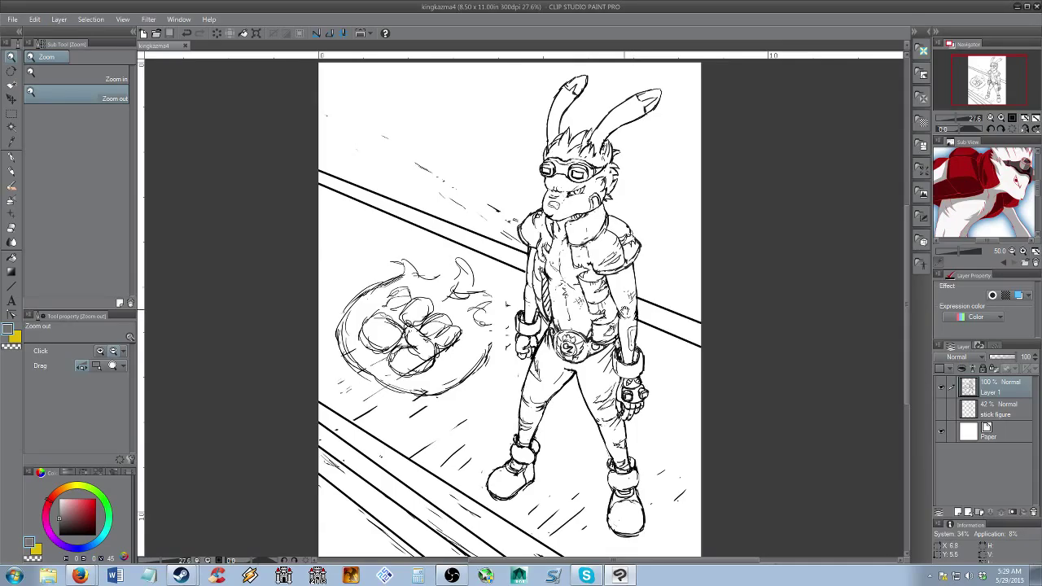
pyautogui.moveTo(625, 312); pyautogui.dragTo(626, 327)
pyautogui.moveTo(574, 285); pyautogui.dragTo(584, 286)
# Review the character's jacket, chest, arms and ears in the rough sketch
pyautogui.scroll(2, 574, 290)
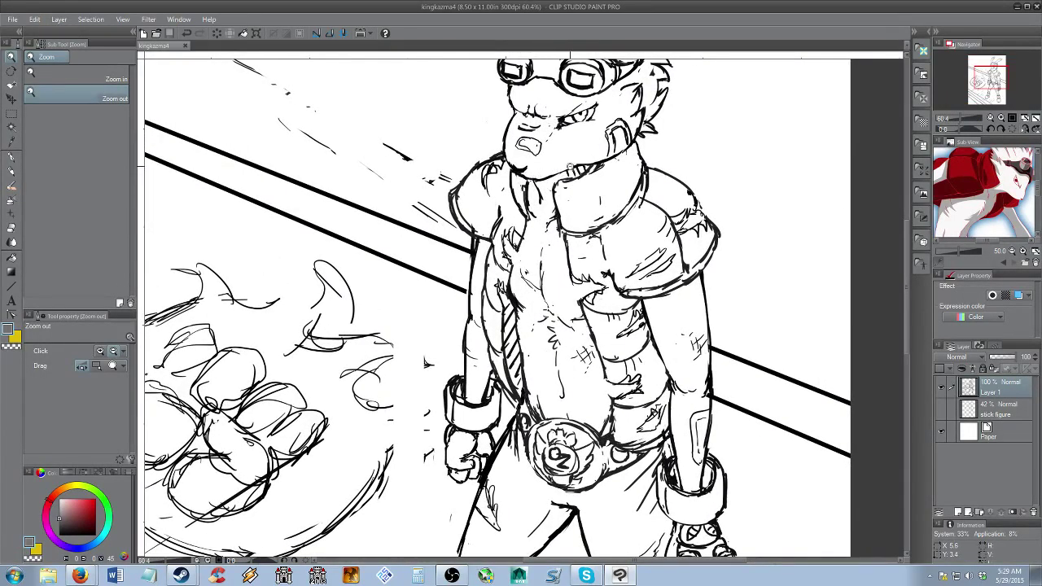
pyautogui.scroll(-1, 571, 194)
pyautogui.scroll(-1, 562, 237)
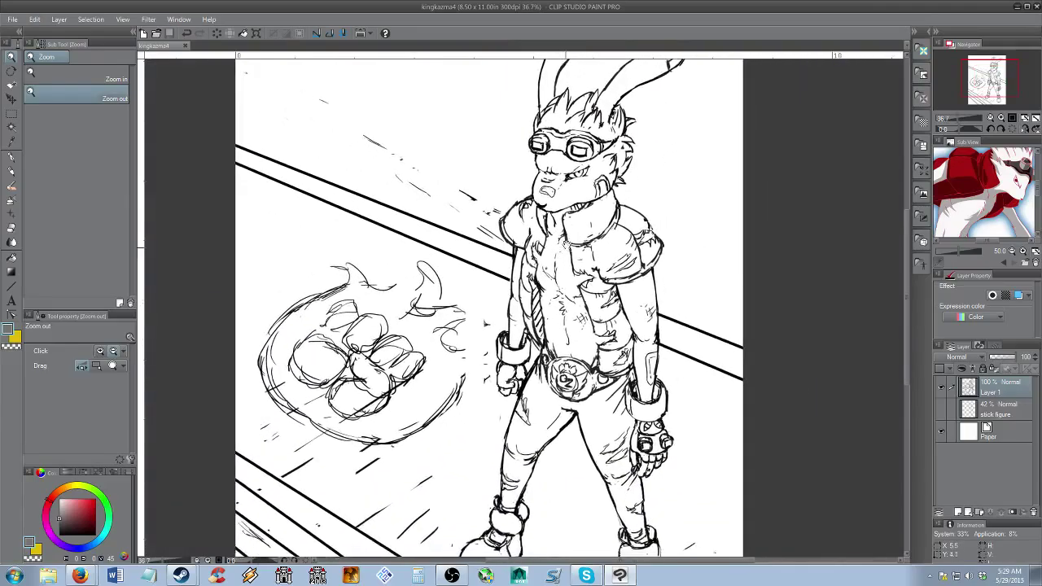
pyautogui.scroll(-3, 564, 242)
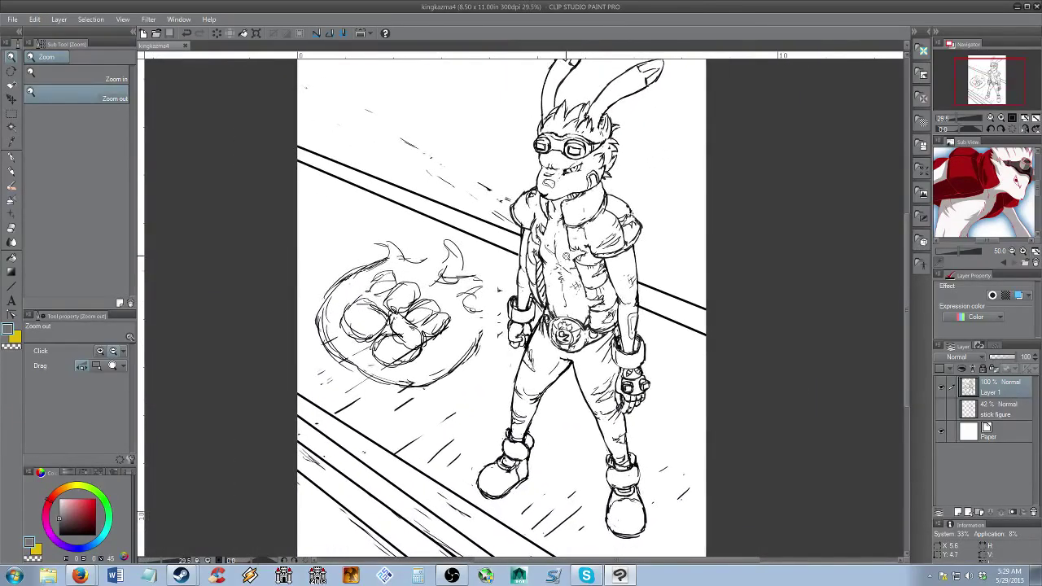
pyautogui.moveTo(567, 254); pyautogui.dragTo(570, 261)
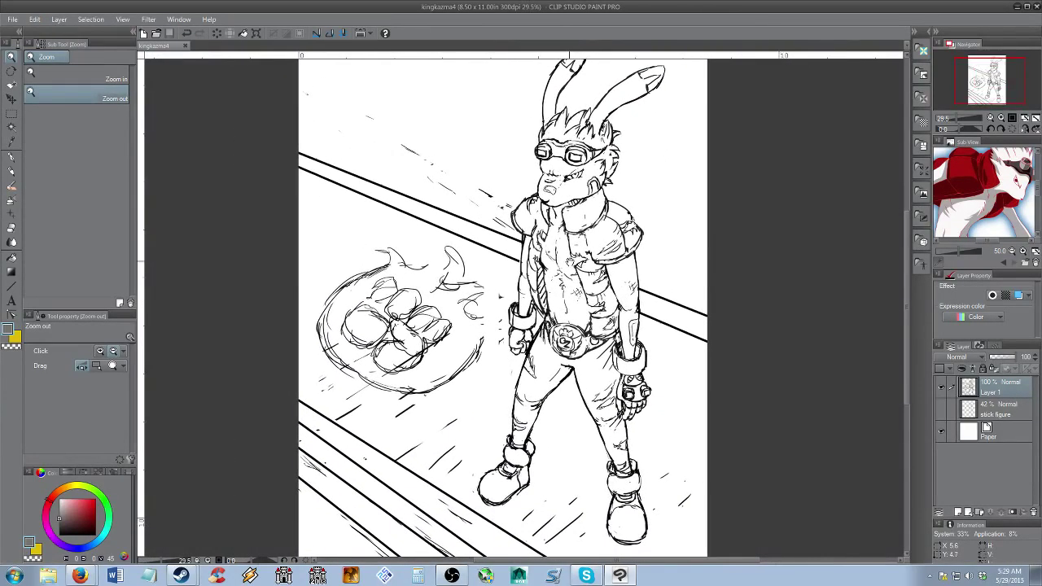
pyautogui.scroll(2, 566, 259)
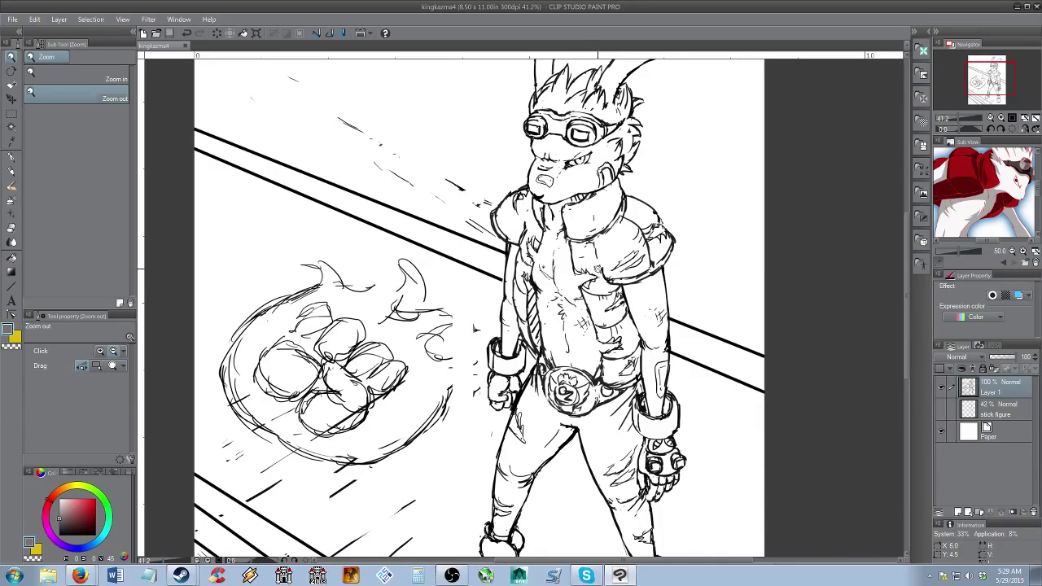
pyautogui.moveTo(611, 275); pyautogui.dragTo(598, 358)
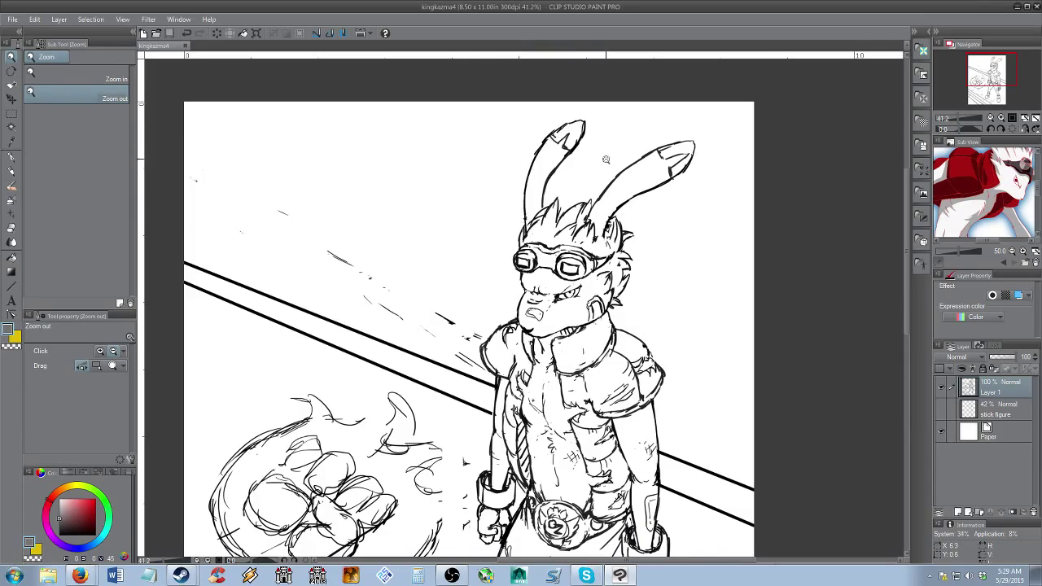
pyautogui.moveTo(575, 334); pyautogui.dragTo(585, 298)
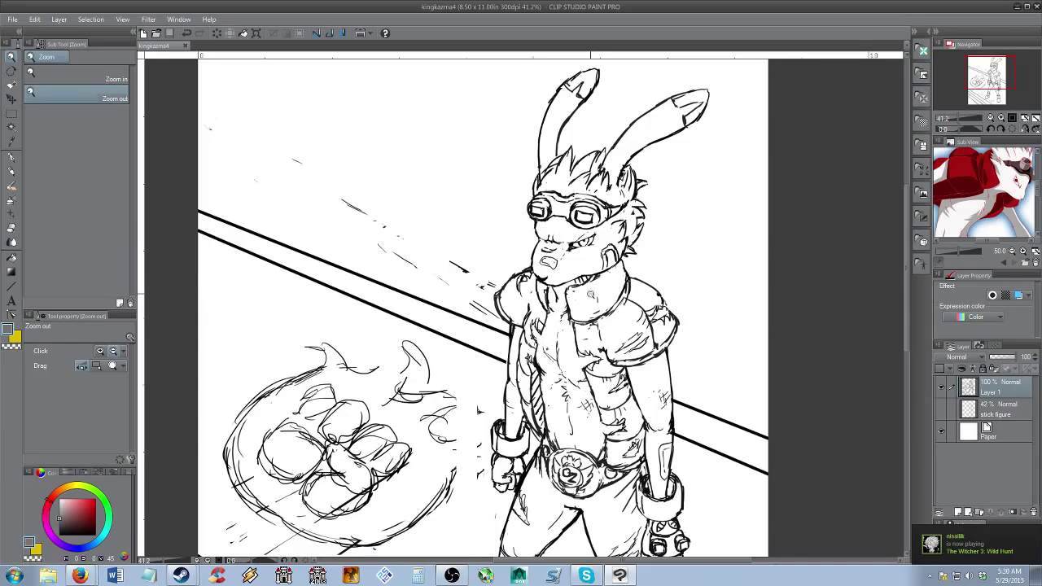
pyautogui.moveTo(589, 297); pyautogui.dragTo(570, 254)
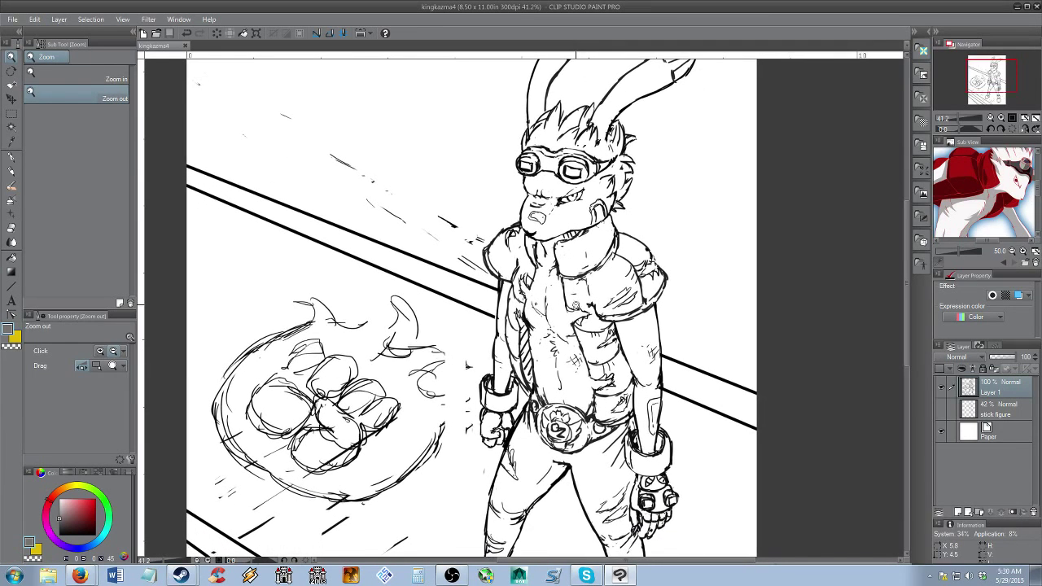
pyautogui.moveTo(576, 296); pyautogui.dragTo(580, 272)
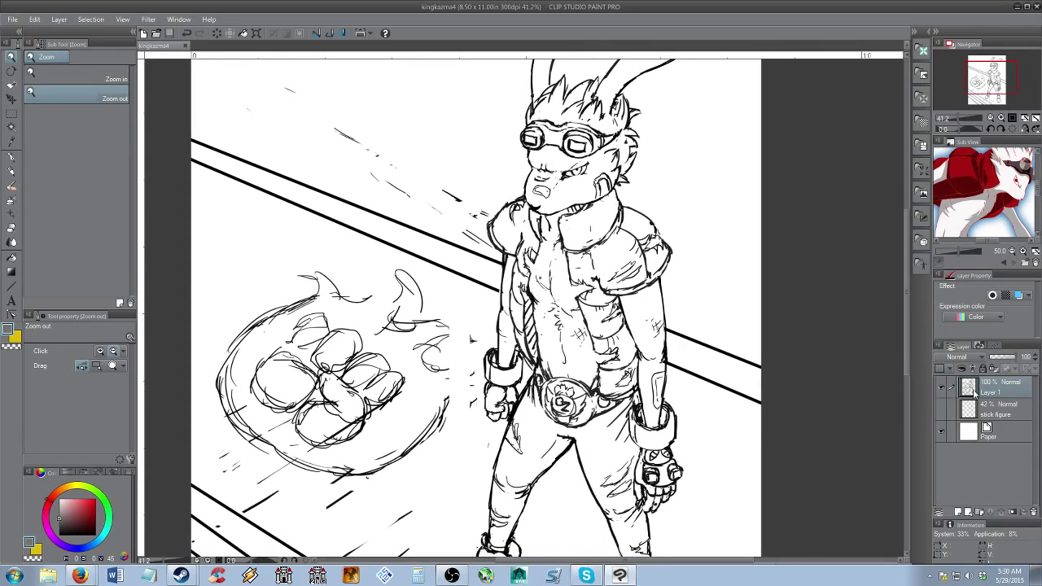
# Lower the opacity of the sketch on Layer 1 to 31% and add a new layer above it
pyautogui.click(1006, 359)
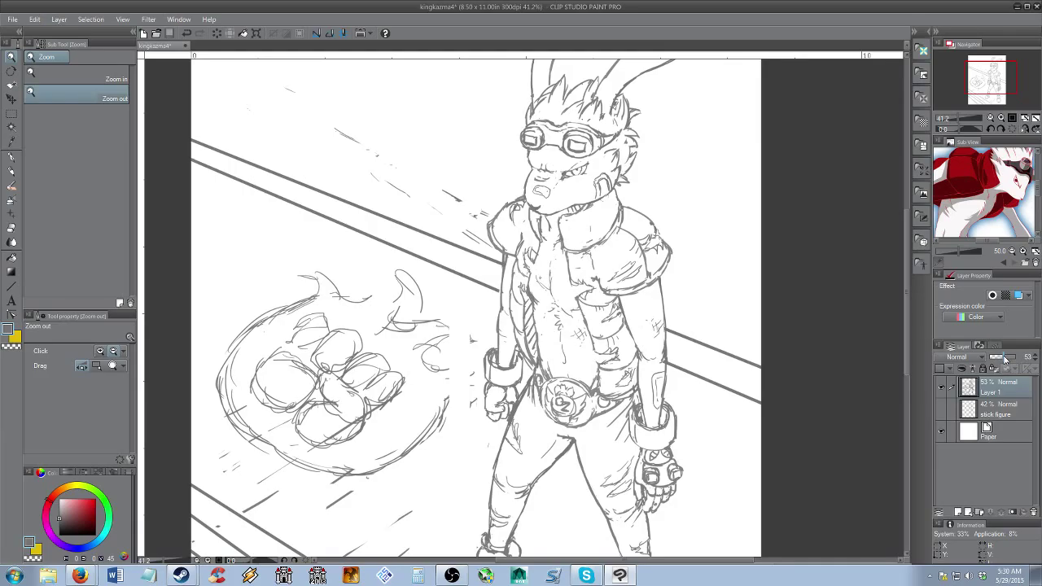
pyautogui.moveTo(1004, 359); pyautogui.dragTo(1000, 359)
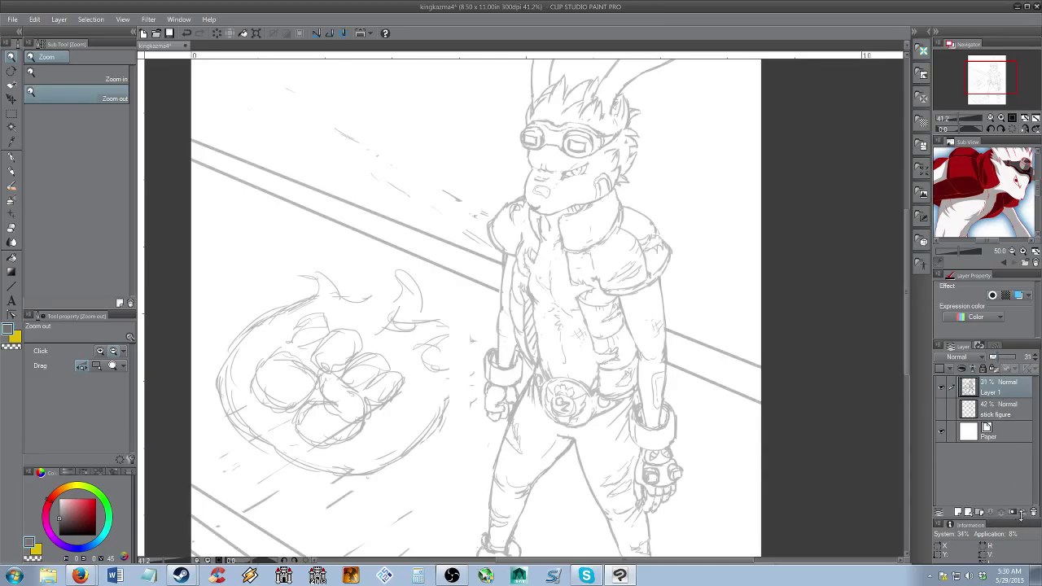
pyautogui.click(958, 513)
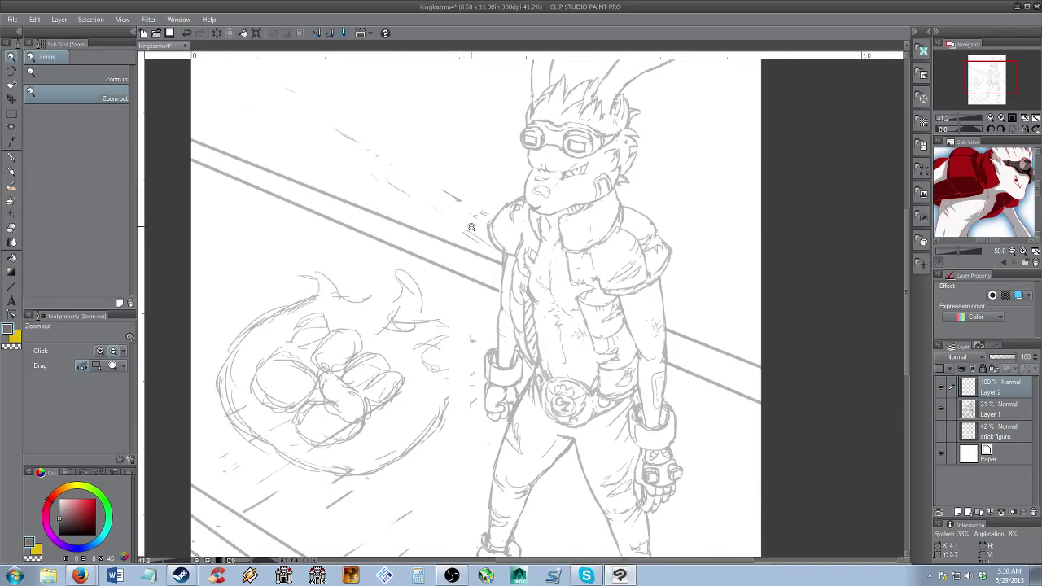
# Set up the Hard Lineart brush at size 7 with black for inking the character's head
pyautogui.scroll(-1, 490, 239)
pyautogui.moveTo(495, 237); pyautogui.dragTo(489, 237)
pyautogui.moveTo(541, 171)
pyautogui.mouseDown()
pyautogui.moveTo(512, 254)
pyautogui.moveTo(546, 255)
pyautogui.moveTo(503, 276)
pyautogui.mouseUp()
pyautogui.press('b')
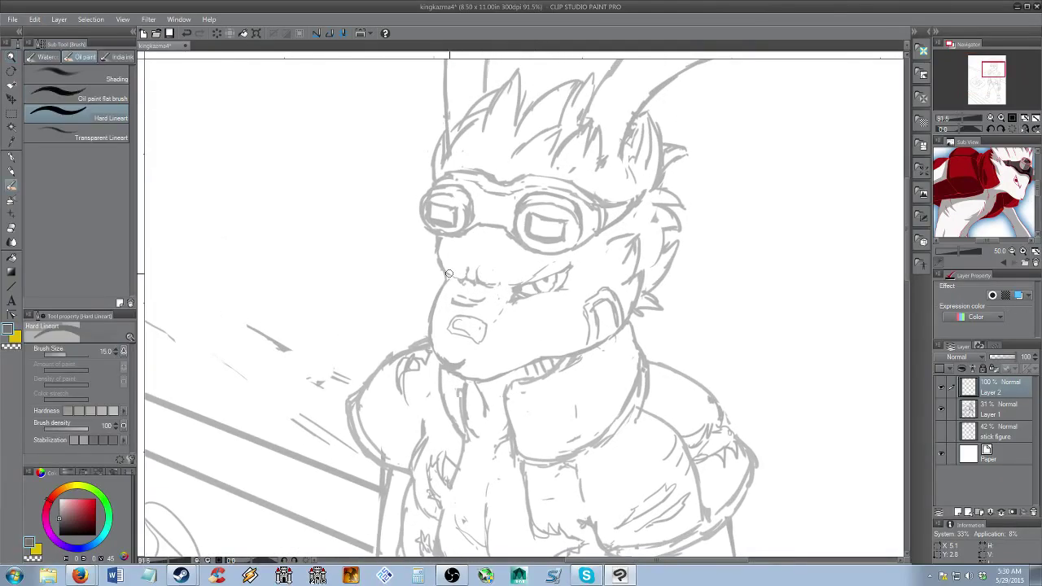
pyautogui.press('[')
pyautogui.press('[')
pyautogui.press('[')
pyautogui.press('c')
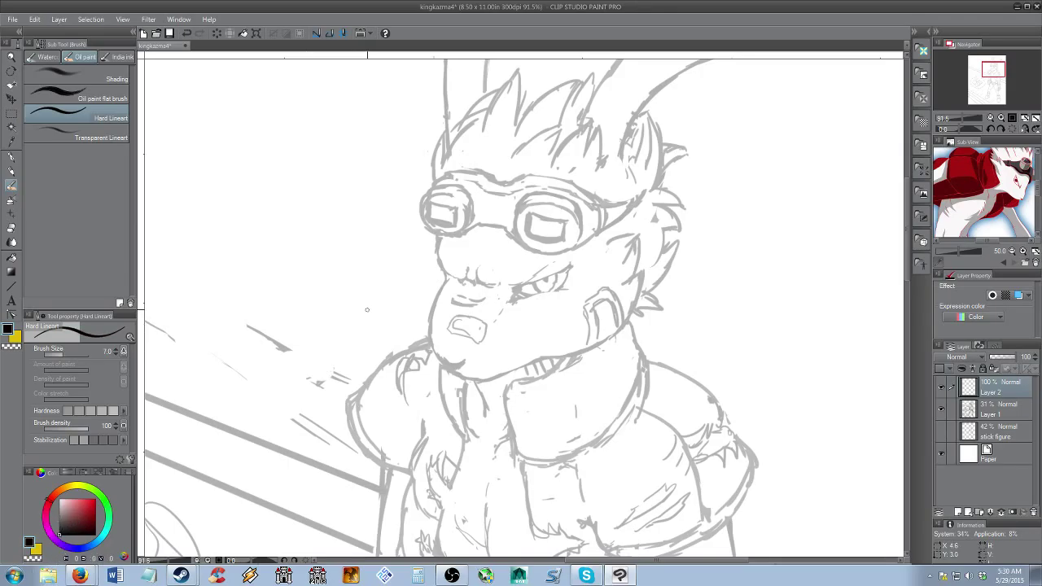
# Reduce the brush size to 6 and ink the face contour below the goggles with the wrinkles between the brows
pyautogui.moveTo(448, 236); pyautogui.dragTo(439, 266)
pyautogui.hotkey('ctrl', 'z')
pyautogui.moveTo(442, 201); pyautogui.dragTo(437, 253)
pyautogui.hotkey('ctrl', 'z')
pyautogui.press('[')
pyautogui.press('[')
pyautogui.hotkey('ctrl', 'z')
pyautogui.moveTo(375, 185); pyautogui.dragTo(353, 274)
pyautogui.hotkey('ctrl', 'z')
pyautogui.hotkey('ctrl', 'z')
# Ink the front curve of the muzzle and carry it around the chin along the underside of the jaw
pyautogui.moveTo(442, 240)
pyautogui.mouseDown()
pyautogui.moveTo(445, 284)
pyautogui.moveTo(443, 273)
pyautogui.moveTo(484, 275)
pyautogui.moveTo(444, 283)
pyautogui.moveTo(430, 332)
pyautogui.moveTo(446, 364)
pyautogui.mouseUp()
pyautogui.hotkey('ctrl', 'z')
pyautogui.hotkey('ctrl', 'z')
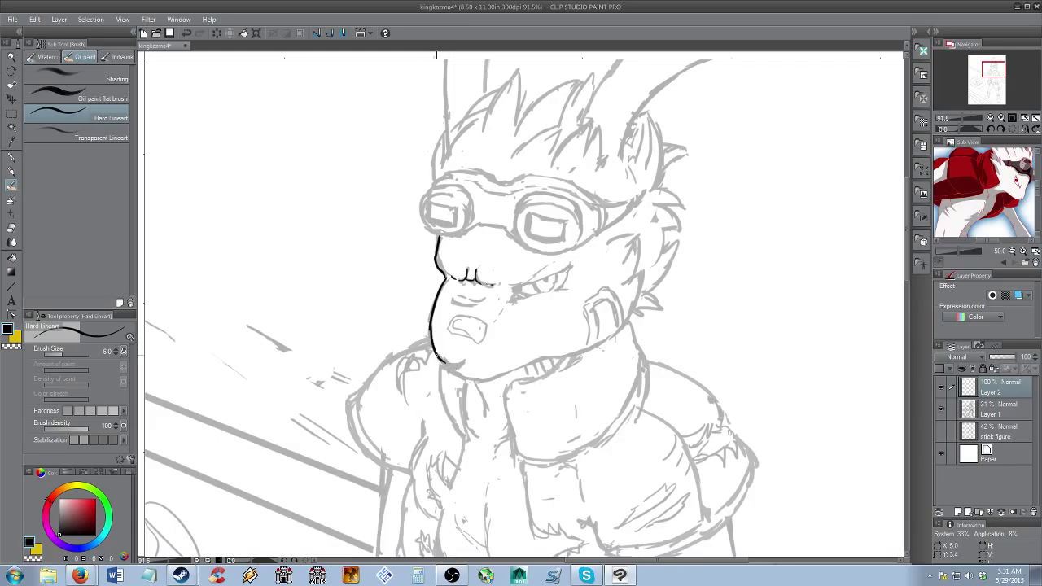
pyautogui.hotkey('ctrl', 'z')
pyautogui.moveTo(429, 325)
pyautogui.mouseDown()
pyautogui.moveTo(457, 375)
pyautogui.moveTo(449, 370)
pyautogui.moveTo(483, 393)
pyautogui.moveTo(470, 382)
pyautogui.moveTo(537, 362)
pyautogui.mouseUp()
pyautogui.hotkey('ctrl', 'z')
pyautogui.hotkey('ctrl', 'z')
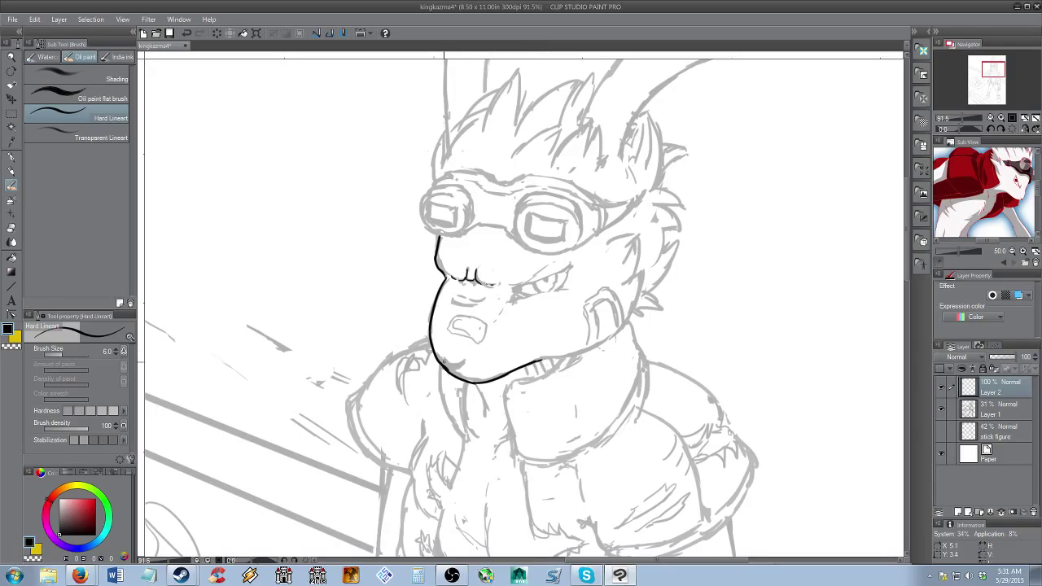
# Ink the small mouth at the chin and the rounded rectangular patch on the muzzle
pyautogui.moveTo(442, 364); pyautogui.dragTo(462, 365)
pyautogui.hotkey('ctrl', 'z')
pyautogui.moveTo(438, 357); pyautogui.dragTo(466, 362)
pyautogui.hotkey('ctrl', 'z')
pyautogui.moveTo(447, 328)
pyautogui.mouseDown()
pyautogui.moveTo(485, 343)
pyautogui.moveTo(487, 322)
pyautogui.moveTo(483, 342)
pyautogui.mouseUp()
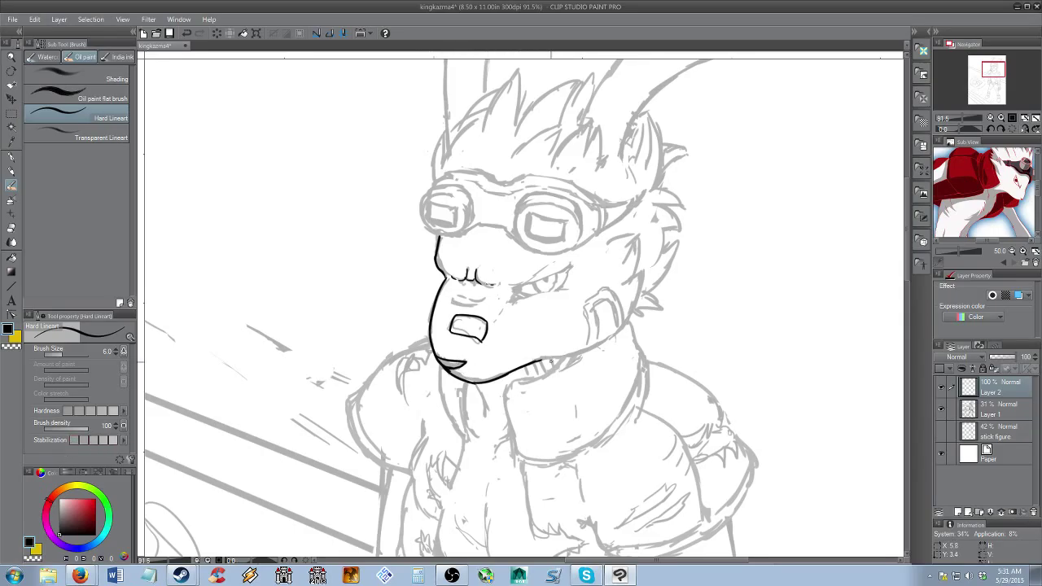
pyautogui.hotkey('ctrl', 'z')
# Extend the jawline back to the cheek and ink the spiky fur along the side of the face
pyautogui.moveTo(542, 362); pyautogui.dragTo(611, 340)
pyautogui.hotkey('ctrl', 'z')
pyautogui.moveTo(542, 361); pyautogui.dragTo(633, 330)
pyautogui.hotkey('ctrl', 'z')
pyautogui.moveTo(539, 363); pyautogui.dragTo(625, 327)
pyautogui.moveTo(606, 244)
pyautogui.mouseDown()
pyautogui.moveTo(632, 264)
pyautogui.moveTo(641, 256)
pyautogui.moveTo(632, 287)
pyautogui.moveTo(649, 289)
pyautogui.moveTo(622, 326)
pyautogui.mouseUp()
pyautogui.hotkey('ctrl', 'z')
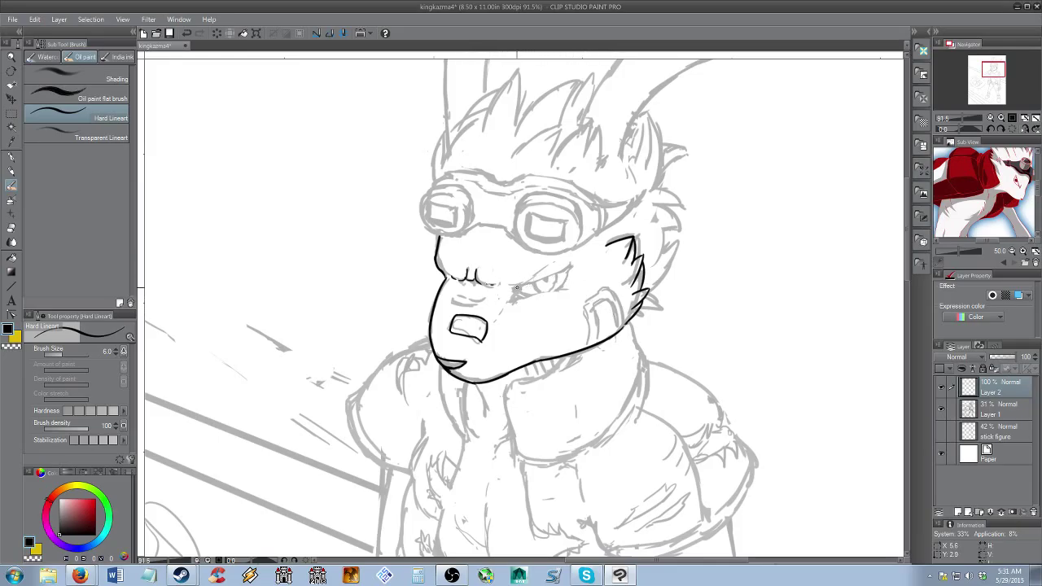
# Ink the outline of the narrowed eye, with a heavy inner corner and a slanted upper lid
pyautogui.moveTo(512, 285); pyautogui.dragTo(570, 269)
pyautogui.hotkey('ctrl', 'z')
pyautogui.moveTo(511, 285)
pyautogui.mouseDown()
pyautogui.moveTo(555, 269)
pyautogui.moveTo(513, 298)
pyautogui.mouseUp()
pyautogui.hotkey('ctrl', 'z')
pyautogui.moveTo(516, 299)
pyautogui.mouseDown()
pyautogui.moveTo(568, 285)
pyautogui.moveTo(559, 288)
pyautogui.moveTo(570, 261)
pyautogui.moveTo(566, 276)
pyautogui.moveTo(514, 299)
pyautogui.mouseUp()
pyautogui.hotkey('ctrl', 'z')
pyautogui.hotkey('ctrl', 'z')
pyautogui.hotkey('ctrl', 'z')
pyautogui.hotkey('ctrl', 'z')
pyautogui.hotkey('ctrl', 'z')
pyautogui.hotkey('ctrl', 'z')
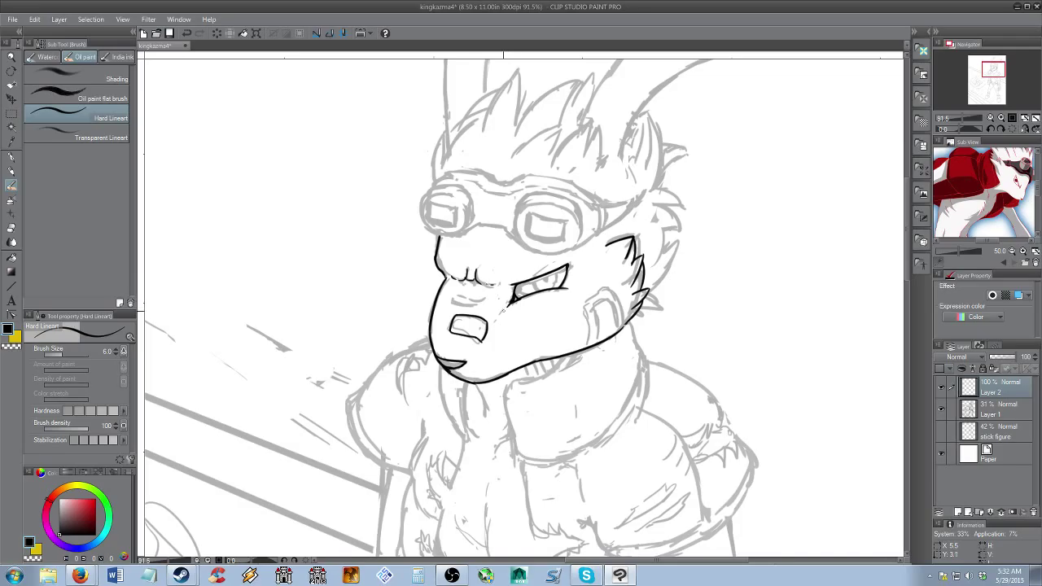
# Ink the short crease below the eye's inner corner and the brow line above the eye
pyautogui.moveTo(505, 310); pyautogui.dragTo(495, 322)
pyautogui.hotkey('ctrl', 'z')
pyautogui.moveTo(514, 280); pyautogui.dragTo(551, 266)
pyautogui.hotkey('ctrl', 'z')
# Ink the double-lined arched marking on the cheek beside the jawline
pyautogui.moveTo(600, 293)
pyautogui.mouseDown()
pyautogui.moveTo(581, 307)
pyautogui.moveTo(592, 348)
pyautogui.mouseUp()
pyautogui.hotkey('ctrl', 'z')
pyautogui.moveTo(590, 300)
pyautogui.mouseDown()
pyautogui.moveTo(606, 289)
pyautogui.moveTo(624, 324)
pyautogui.moveTo(596, 325)
pyautogui.moveTo(611, 295)
pyautogui.moveTo(619, 324)
pyautogui.mouseUp()
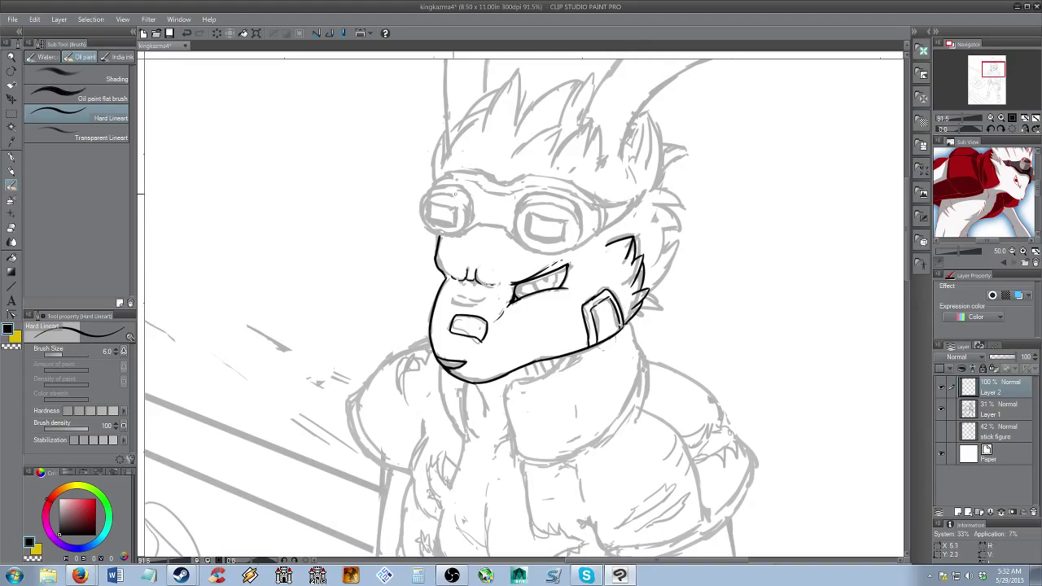
# Ink the upper edge of the goggles from the front of the face back to the strap
pyautogui.moveTo(431, 186)
pyautogui.mouseDown()
pyautogui.moveTo(448, 172)
pyautogui.moveTo(573, 179)
pyautogui.moveTo(591, 197)
pyautogui.moveTo(623, 203)
pyautogui.moveTo(650, 189)
pyautogui.mouseUp()
pyautogui.hotkey('ctrl', 'z')
pyautogui.hotkey('ctrl', 'z')
pyautogui.hotkey('ctrl', 'z')
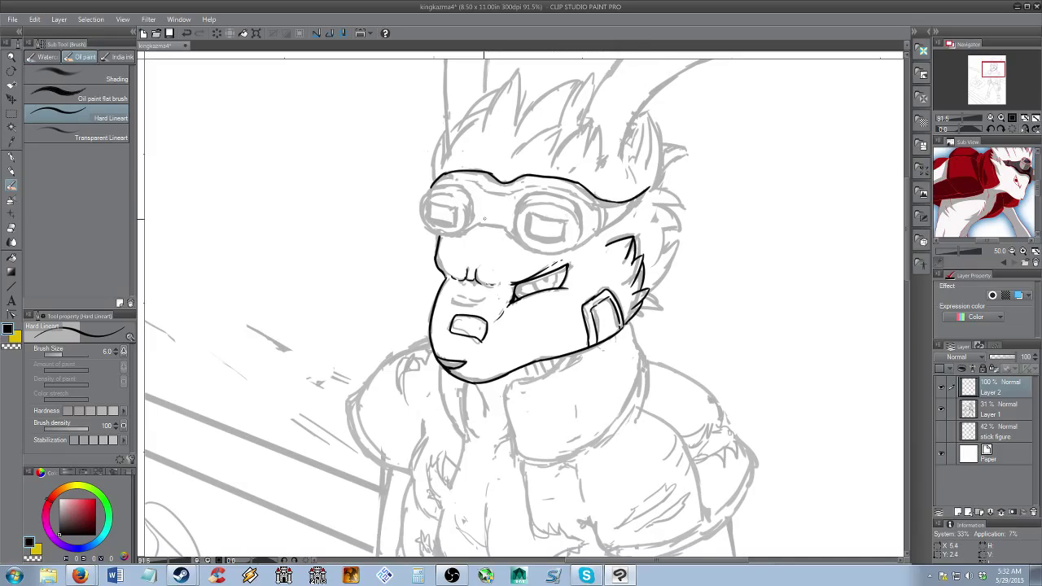
pyautogui.hotkey('ctrl', 'z')
# Ink the lower edge of the goggles between the lenses and along the strap to its pointed end
pyautogui.moveTo(462, 232)
pyautogui.mouseDown()
pyautogui.moveTo(491, 225)
pyautogui.moveTo(523, 247)
pyautogui.moveTo(619, 223)
pyautogui.moveTo(639, 201)
pyautogui.mouseUp()
pyautogui.hotkey('ctrl', 'z')
pyautogui.hotkey('ctrl', 'z')
pyautogui.hotkey('ctrl', 'z')
pyautogui.hotkey('ctrl', 'z')
pyautogui.hotkey('ctrl', 'z')
pyautogui.hotkey('ctrl', 'z')
pyautogui.moveTo(649, 191); pyautogui.dragTo(639, 204)
pyautogui.hotkey('ctrl', 'z')
pyautogui.press('e')
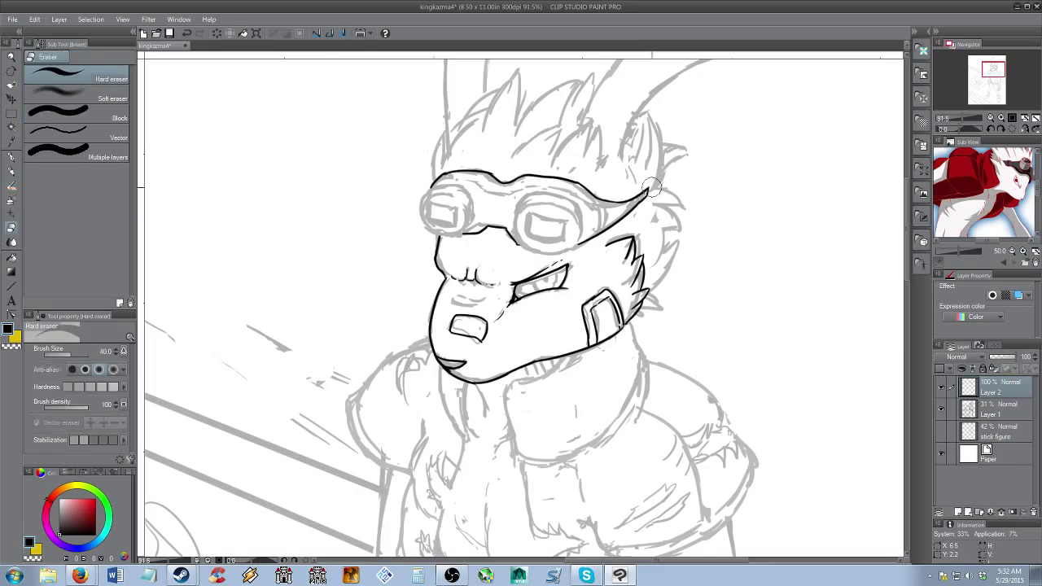
# Clean up and redraw the goggles' lower bridge line between the two lenses
pyautogui.hotkey('alt', 'space')
pyautogui.moveTo(469, 236); pyautogui.dragTo(479, 249)
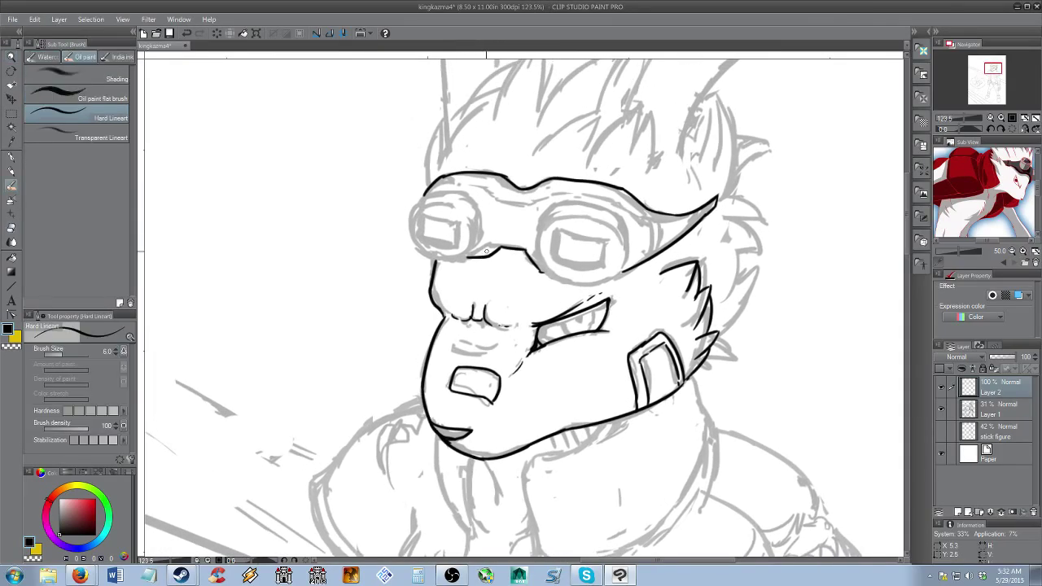
pyautogui.press('e')
pyautogui.moveTo(494, 252)
pyautogui.mouseDown()
pyautogui.moveTo(469, 257)
pyautogui.moveTo(501, 248)
pyautogui.moveTo(544, 273)
pyautogui.moveTo(536, 267)
pyautogui.mouseUp()
pyautogui.press('b')
pyautogui.hotkey('ctrl', 'z')
pyautogui.hotkey('ctrl', 'z')
pyautogui.press('e')
pyautogui.press('b')
# Ink the round outer and inner rims of the goggles' left lens
pyautogui.moveTo(438, 200)
pyautogui.mouseDown()
pyautogui.moveTo(409, 222)
pyautogui.moveTo(419, 251)
pyautogui.moveTo(434, 246)
pyautogui.moveTo(412, 237)
pyautogui.moveTo(452, 259)
pyautogui.mouseUp()
pyautogui.hotkey('ctrl', 'z')
pyautogui.hotkey('ctrl', 'z')
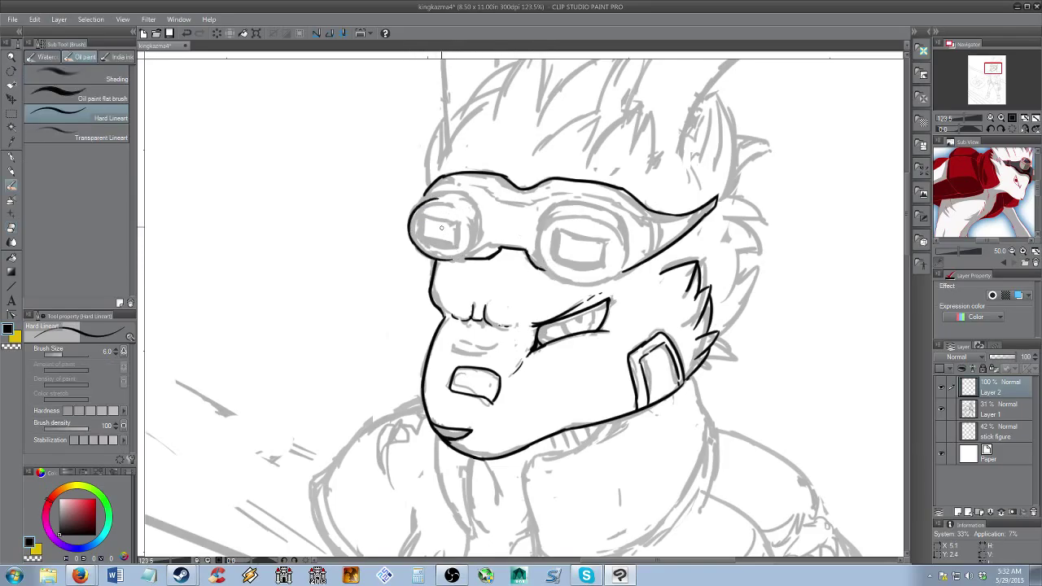
pyautogui.moveTo(437, 200)
pyautogui.mouseDown()
pyautogui.moveTo(471, 220)
pyautogui.moveTo(467, 211)
pyautogui.moveTo(458, 258)
pyautogui.moveTo(443, 258)
pyautogui.moveTo(471, 248)
pyautogui.mouseUp()
pyautogui.press('e')
pyautogui.press('b')
pyautogui.moveTo(437, 202); pyautogui.dragTo(470, 216)
pyautogui.hotkey('ctrl', 'z')
pyautogui.moveTo(425, 195)
pyautogui.mouseDown()
pyautogui.moveTo(477, 202)
pyautogui.moveTo(481, 240)
pyautogui.moveTo(461, 254)
pyautogui.mouseUp()
pyautogui.hotkey('ctrl', 'z')
pyautogui.hotkey('ctrl', 'z')
pyautogui.hotkey('ctrl', 'z')
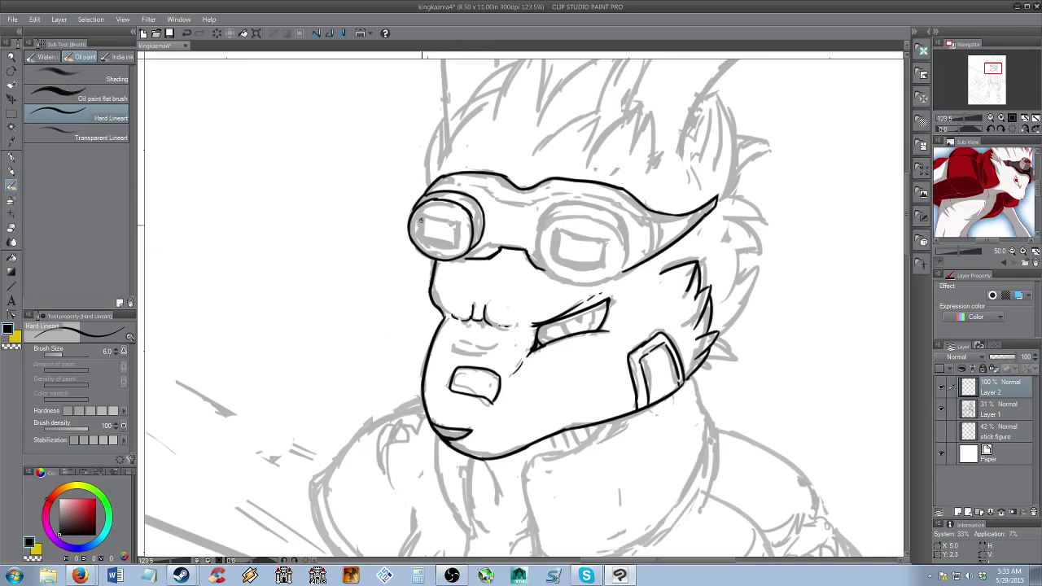
# Ink the small rectangle inside the goggles' left lens and tidy its edges
pyautogui.moveTo(420, 220)
pyautogui.mouseDown()
pyautogui.moveTo(463, 227)
pyautogui.moveTo(441, 220)
pyautogui.moveTo(459, 223)
pyautogui.moveTo(454, 242)
pyautogui.moveTo(423, 237)
pyautogui.moveTo(457, 246)
pyautogui.mouseUp()
pyautogui.hotkey('ctrl', 'z')
pyautogui.hotkey('ctrl', 'z')
pyautogui.hotkey('ctrl', 'z')
pyautogui.hotkey('ctrl', 'z')
pyautogui.moveTo(422, 237); pyautogui.dragTo(458, 243)
pyautogui.hotkey('ctrl', 'z')
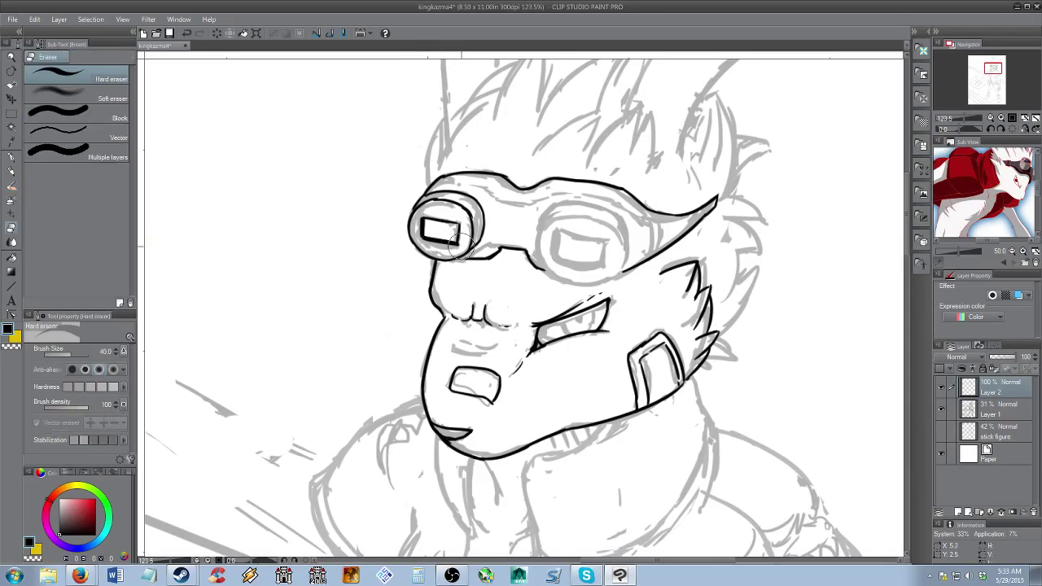
pyautogui.hotkey('ctrl', 'z')
# Ink the round outline of the goggles' right lens
pyautogui.moveTo(570, 216)
pyautogui.mouseDown()
pyautogui.moveTo(536, 246)
pyautogui.moveTo(541, 232)
pyautogui.moveTo(557, 283)
pyautogui.mouseUp()
pyautogui.hotkey('ctrl', 'z')
pyautogui.moveTo(538, 237)
pyautogui.mouseDown()
pyautogui.moveTo(562, 278)
pyautogui.moveTo(598, 282)
pyautogui.mouseUp()
pyautogui.moveTo(561, 218)
pyautogui.mouseDown()
pyautogui.moveTo(619, 235)
pyautogui.moveTo(614, 271)
pyautogui.moveTo(597, 282)
pyautogui.moveTo(616, 272)
pyautogui.moveTo(621, 261)
pyautogui.moveTo(593, 283)
pyautogui.mouseUp()
pyautogui.hotkey('ctrl', 'z')
pyautogui.hotkey('ctrl', 'z')
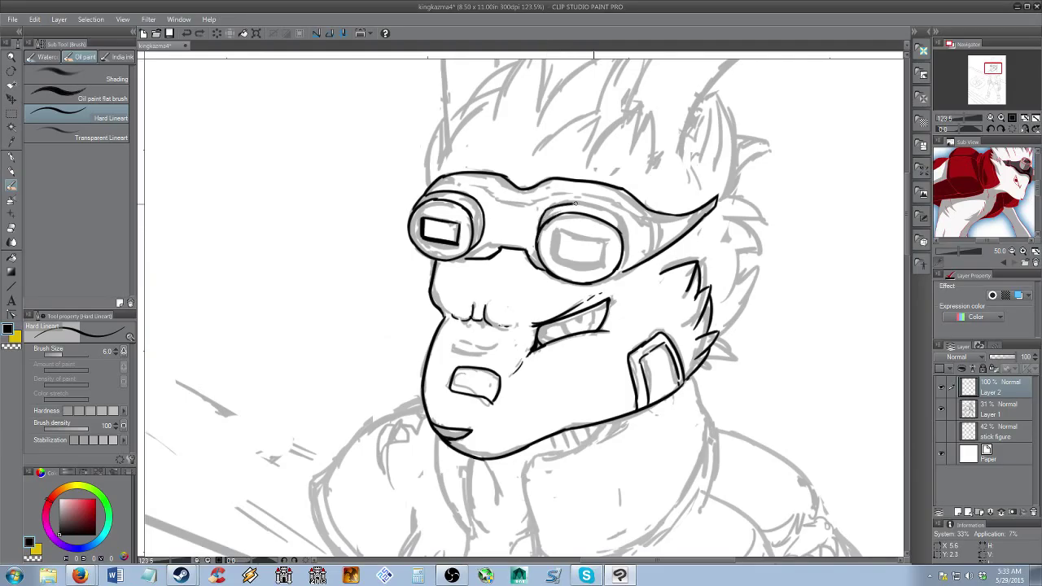
# Add the raised upper rim around the right lens and clean up its overlapping lines
pyautogui.hotkey('ctrl', 'z')
pyautogui.moveTo(544, 215)
pyautogui.mouseDown()
pyautogui.moveTo(607, 214)
pyautogui.moveTo(622, 225)
pyautogui.moveTo(622, 248)
pyautogui.mouseUp()
pyautogui.hotkey('ctrl', 'z')
pyautogui.press('e')
pyautogui.moveTo(560, 215); pyautogui.dragTo(582, 214)
pyautogui.press('b')
pyautogui.hotkey('ctrl', 'z')
pyautogui.hotkey('ctrl', 'z')
pyautogui.hotkey('ctrl', 'z')
pyautogui.hotkey('ctrl', 'z')
pyautogui.hotkey('ctrl', 'z')
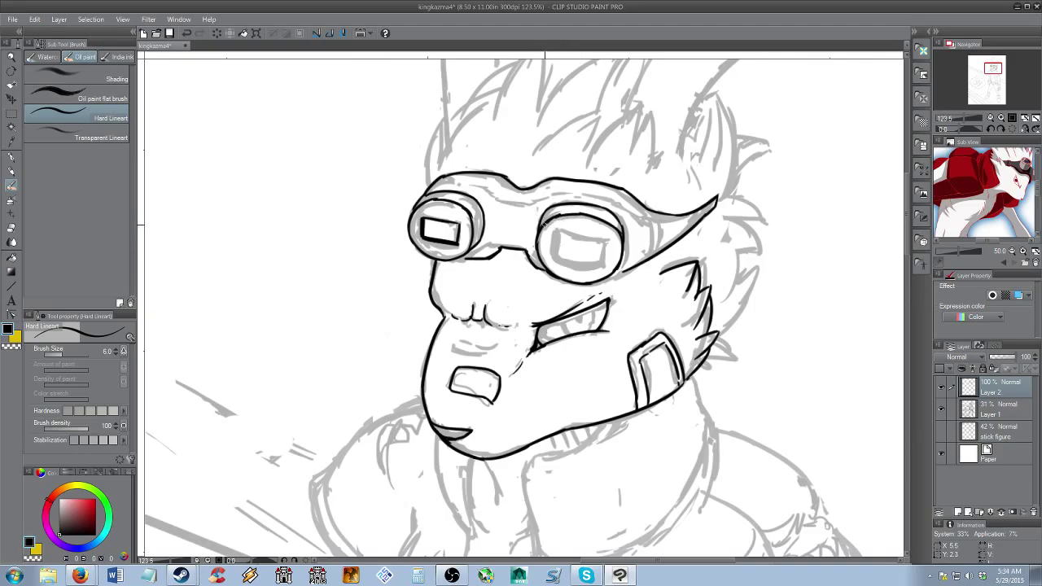
pyautogui.hotkey('ctrl', 'z')
# Ink the small rectangle inside the goggles' right lens
pyautogui.moveTo(559, 234)
pyautogui.mouseDown()
pyautogui.moveTo(555, 257)
pyautogui.moveTo(603, 244)
pyautogui.moveTo(601, 266)
pyautogui.mouseUp()
pyautogui.hotkey('ctrl', 'z')
pyautogui.hotkey('ctrl', 'z')
pyautogui.hotkey('ctrl', 'z')
pyautogui.hotkey('ctrl', 'z')
pyautogui.hotkey('ctrl', 'z')
pyautogui.hotkey('ctrl', 'z')
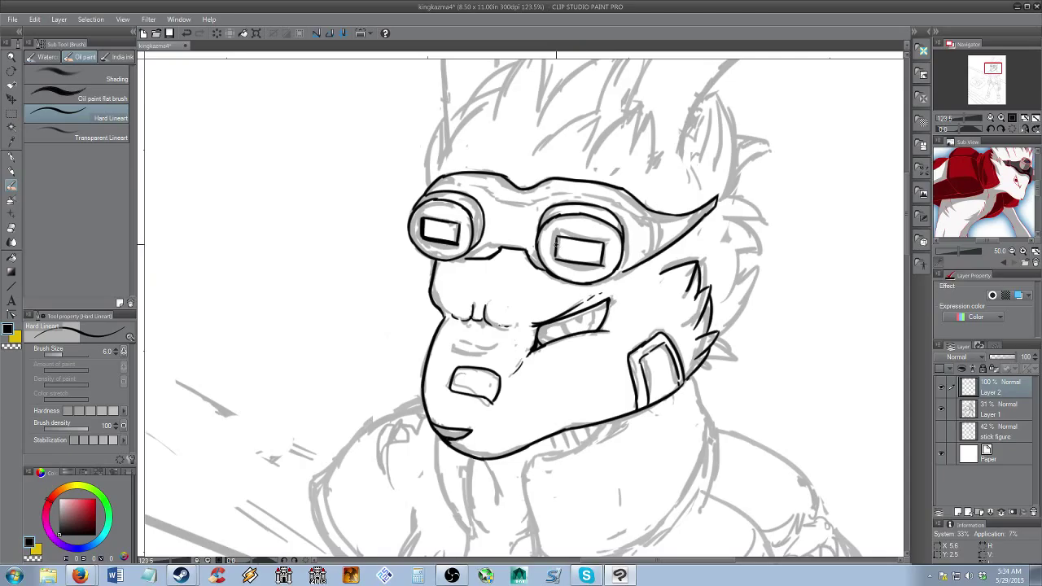
# Thicken the lower and right edges of the right lens's rectangle and erase the excess ink
pyautogui.moveTo(557, 256)
pyautogui.mouseDown()
pyautogui.moveTo(584, 261)
pyautogui.moveTo(568, 259)
pyautogui.mouseUp()
pyautogui.press('e')
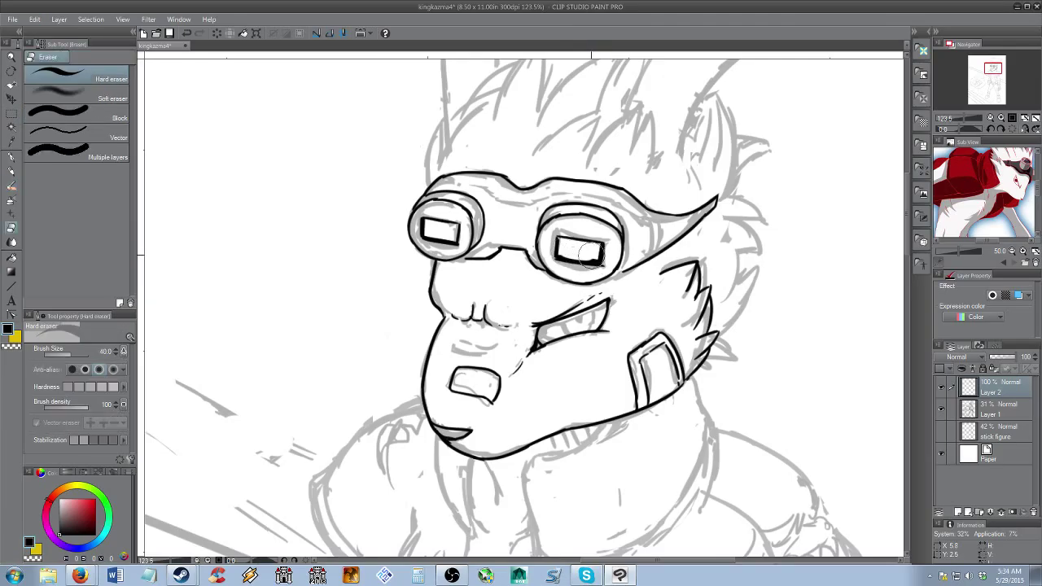
pyautogui.press('b')
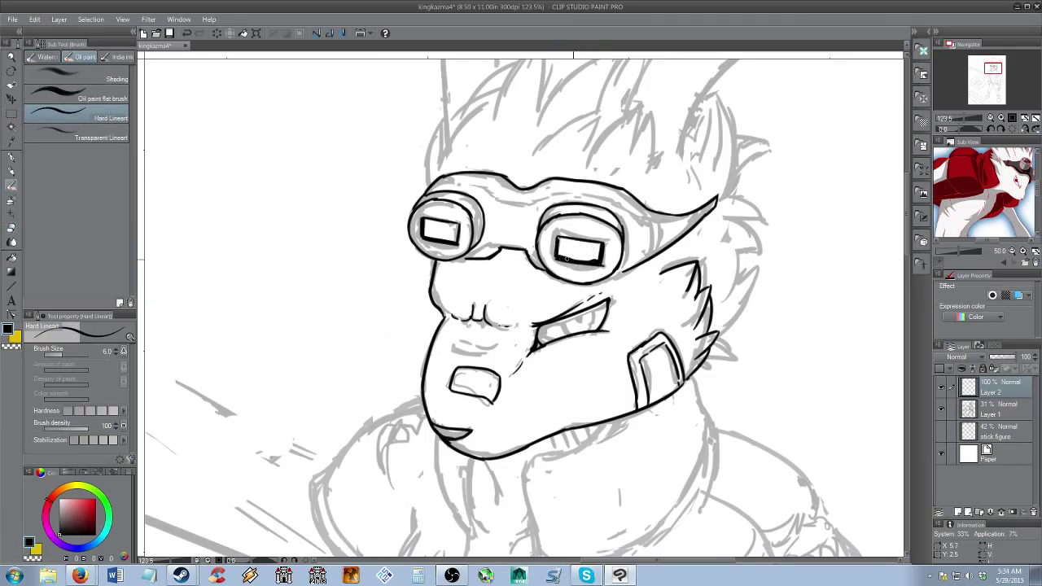
pyautogui.hotkey('ctrl', 'z')
pyautogui.press('e')
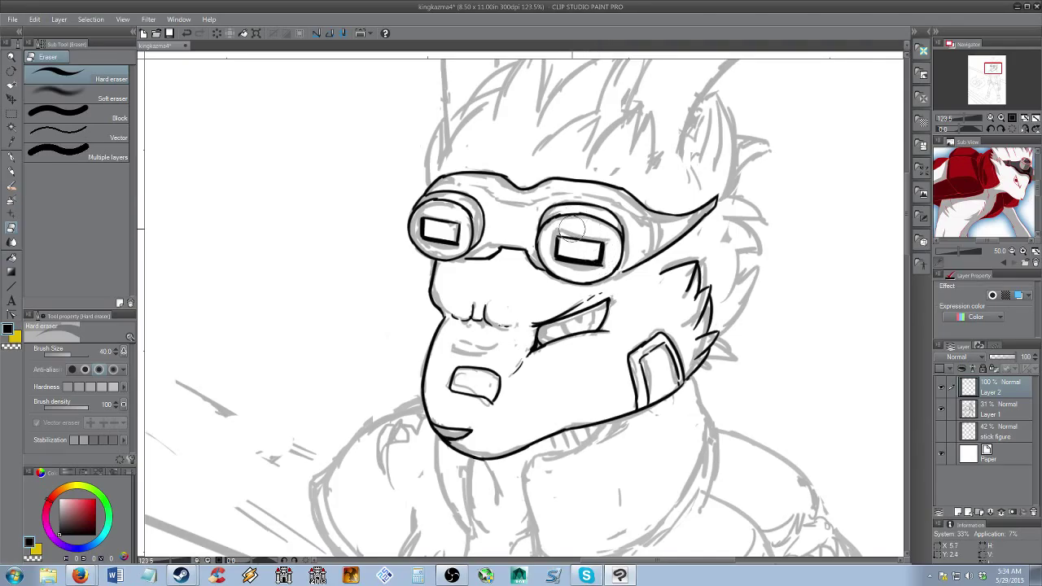
pyautogui.press('b')
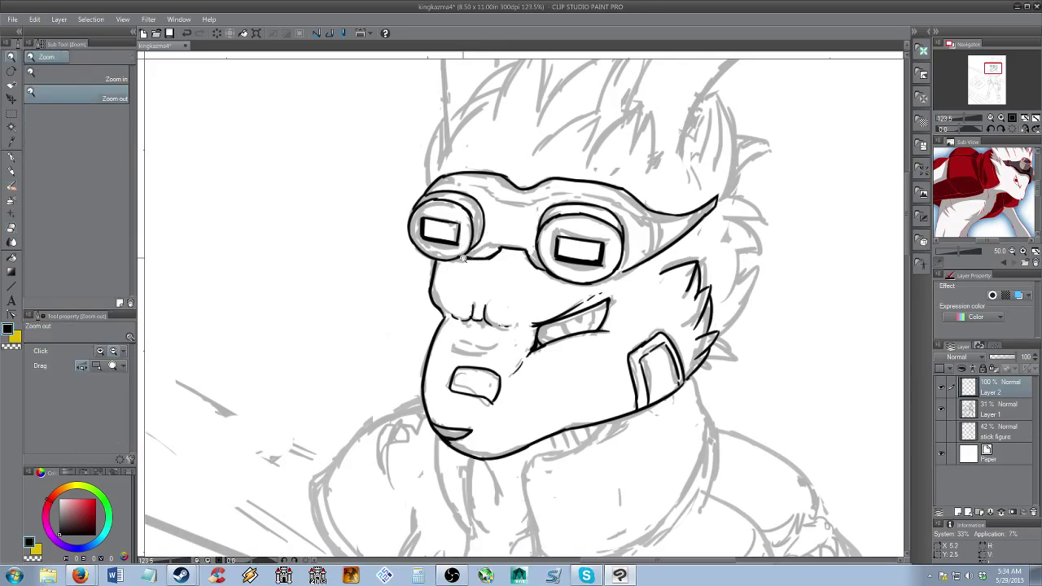
# Ink thickness lines along the goggles' frame and a double-lined band where the strap joins it
pyautogui.moveTo(454, 258); pyautogui.dragTo(472, 259)
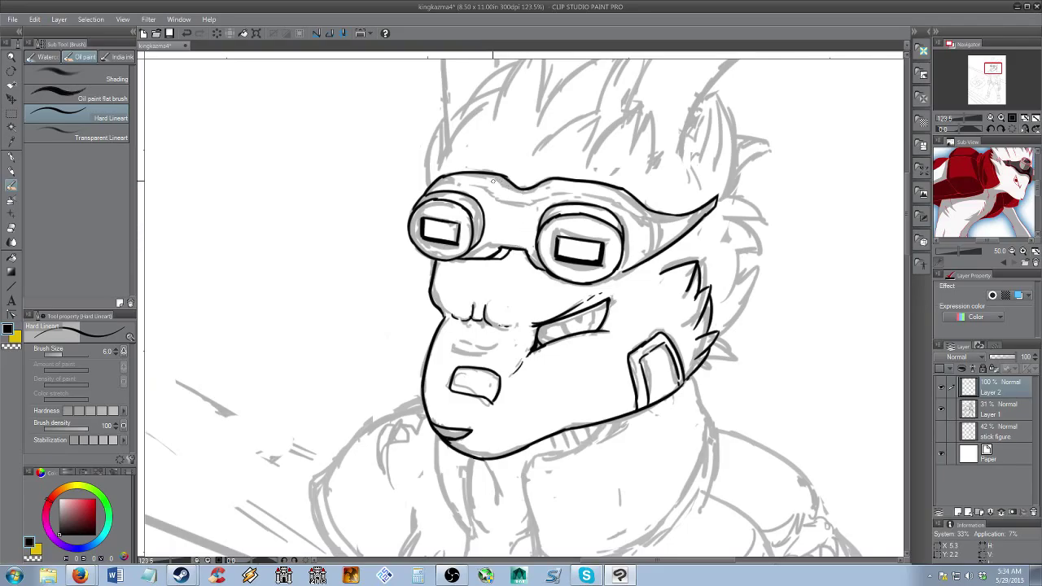
pyautogui.moveTo(489, 176); pyautogui.dragTo(507, 187)
pyautogui.moveTo(655, 212); pyautogui.dragTo(656, 254)
pyautogui.hotkey('ctrl', 'z')
pyautogui.moveTo(657, 212); pyautogui.dragTo(658, 255)
pyautogui.hotkey('ctrl', 'z')
pyautogui.moveTo(666, 215); pyautogui.dragTo(664, 248)
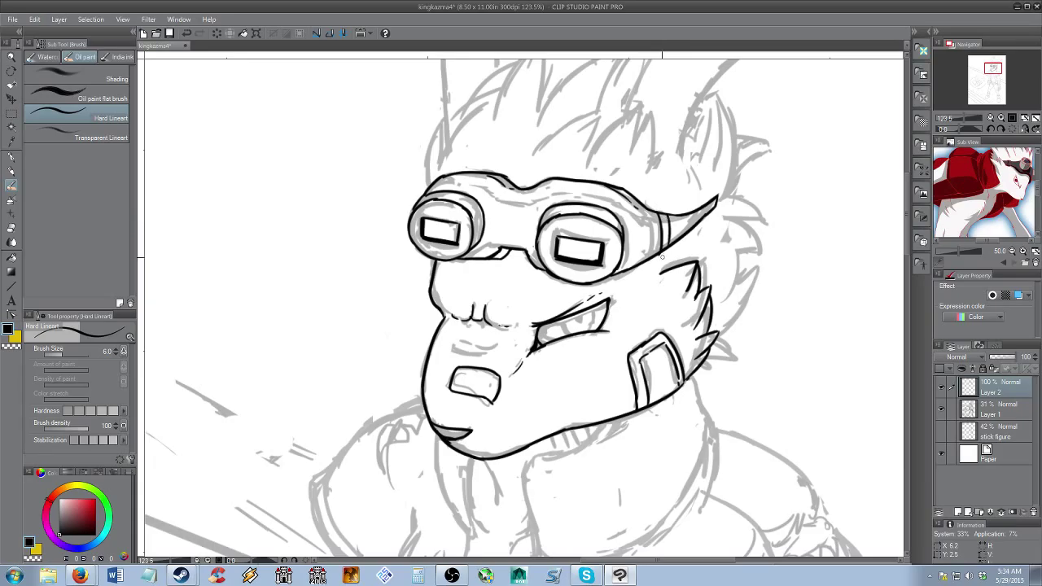
pyautogui.hotkey('alt', 'space')
pyautogui.click(607, 259)
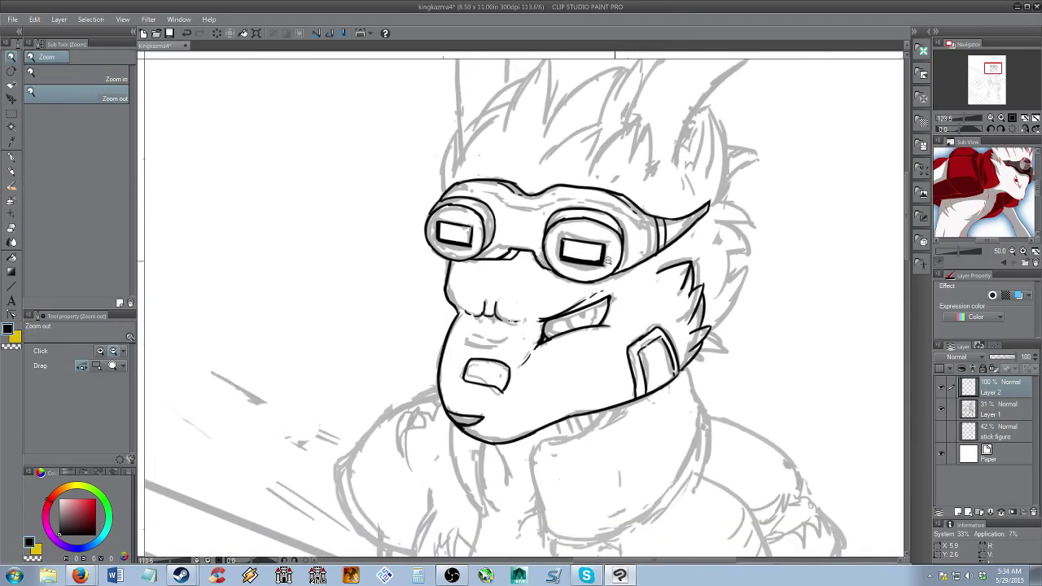
pyautogui.click(608, 259)
pyautogui.click(590, 277)
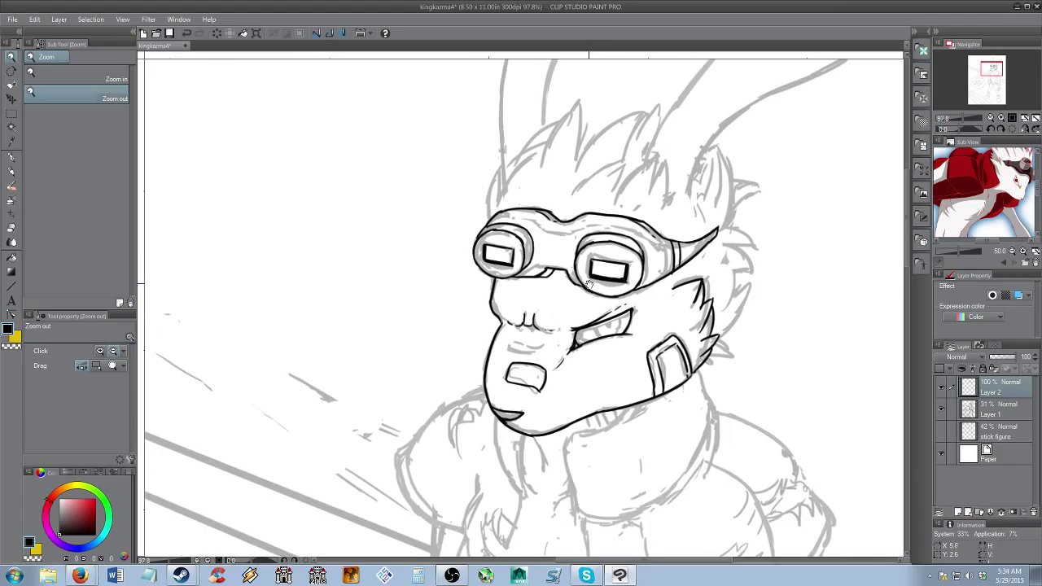
pyautogui.scroll(2, 578, 268)
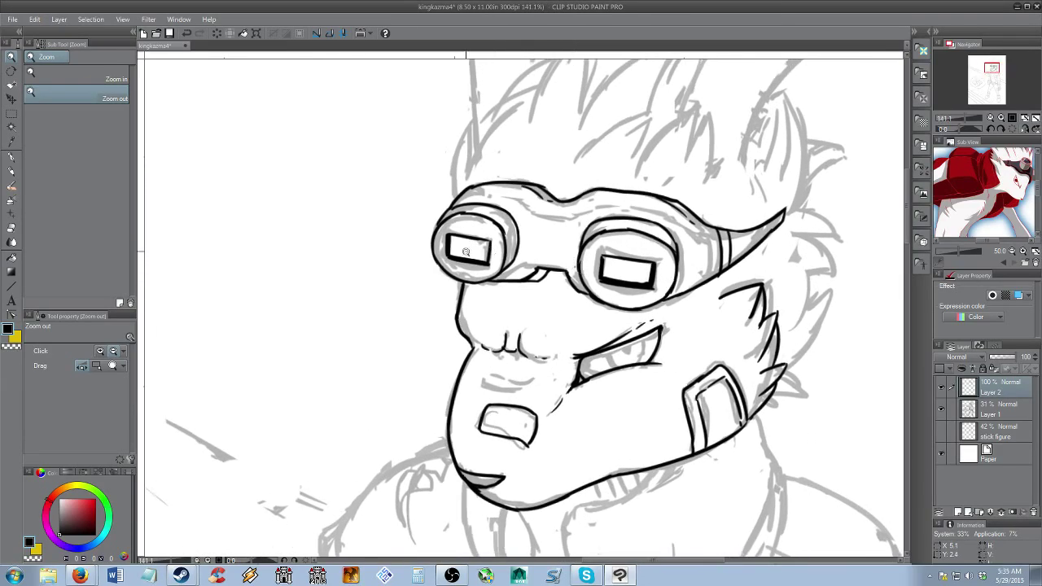
pyautogui.press('m')
pyautogui.moveTo(432, 235); pyautogui.dragTo(507, 275)
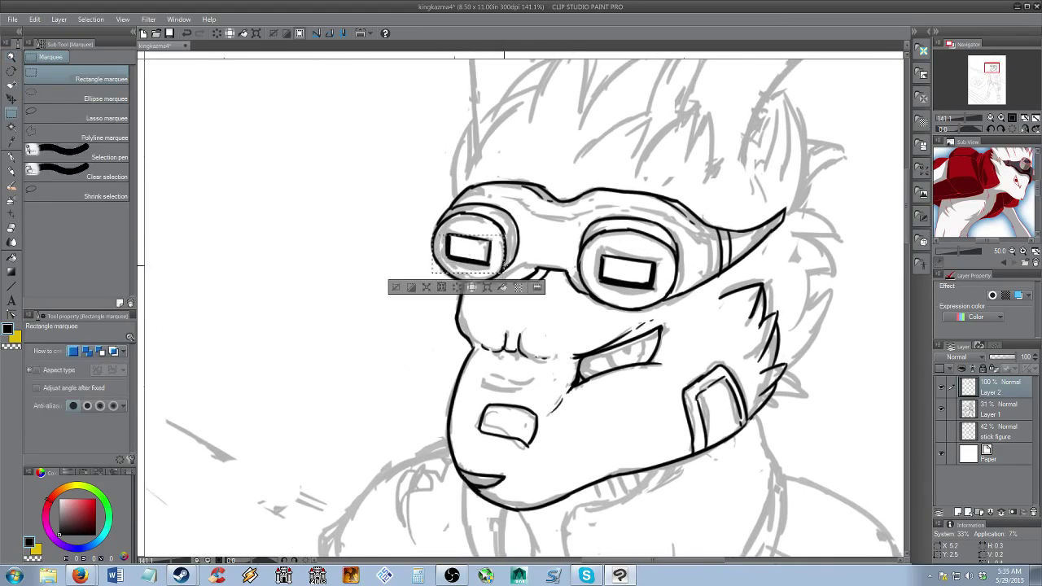
pyautogui.moveTo(587, 255); pyautogui.dragTo(657, 292)
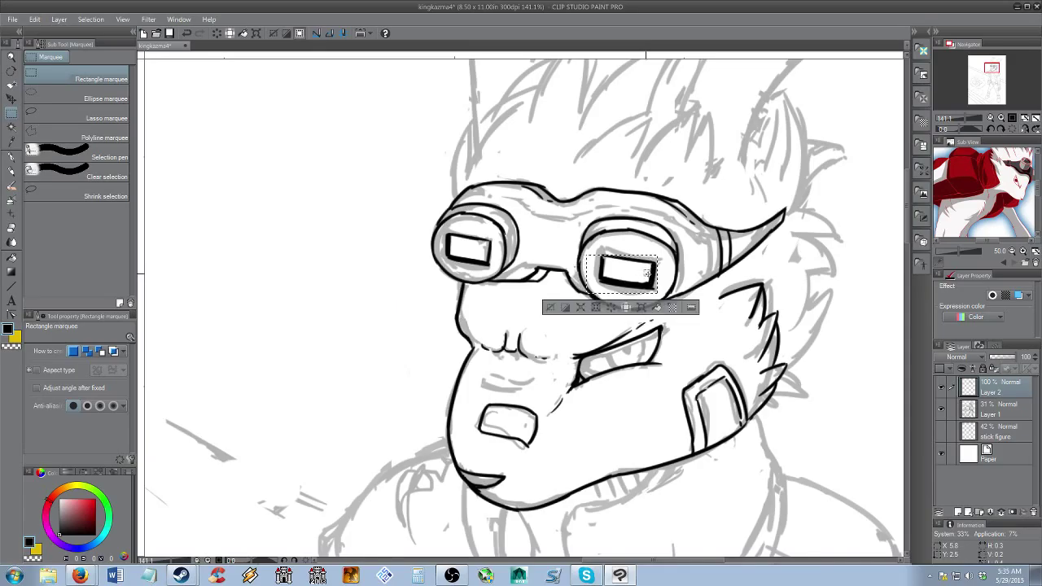
pyautogui.hotkey('ctrl', 'd')
pyautogui.press('e')
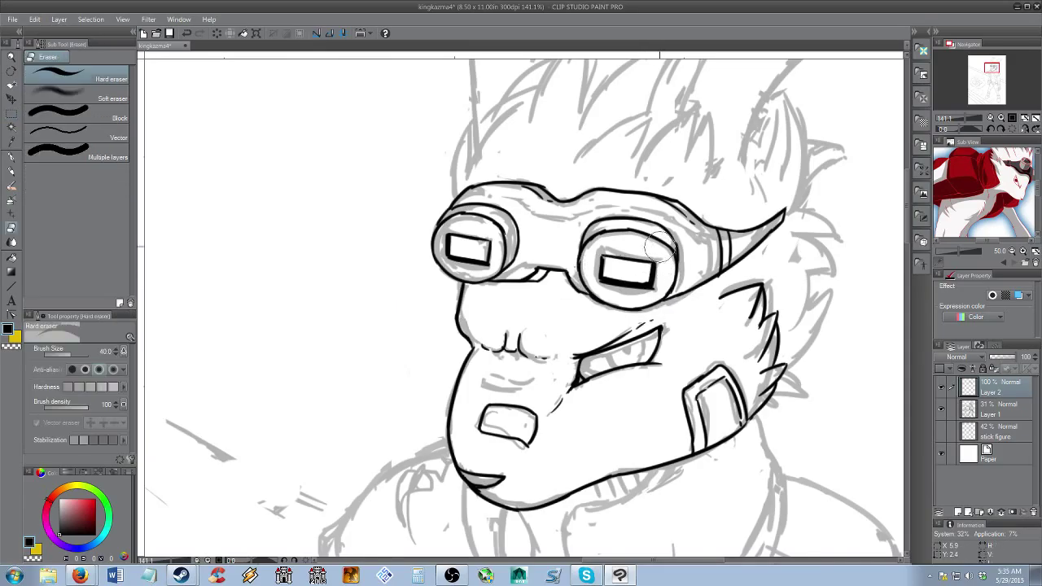
# Select the rectangle inside the right lens with a rectangular marquee, shift it slightly left, and deselect
pyautogui.press('m')
pyautogui.moveTo(587, 251)
pyautogui.mouseDown()
pyautogui.moveTo(615, 283)
pyautogui.moveTo(665, 295)
pyautogui.moveTo(656, 279)
pyautogui.mouseUp()
pyautogui.press('k')
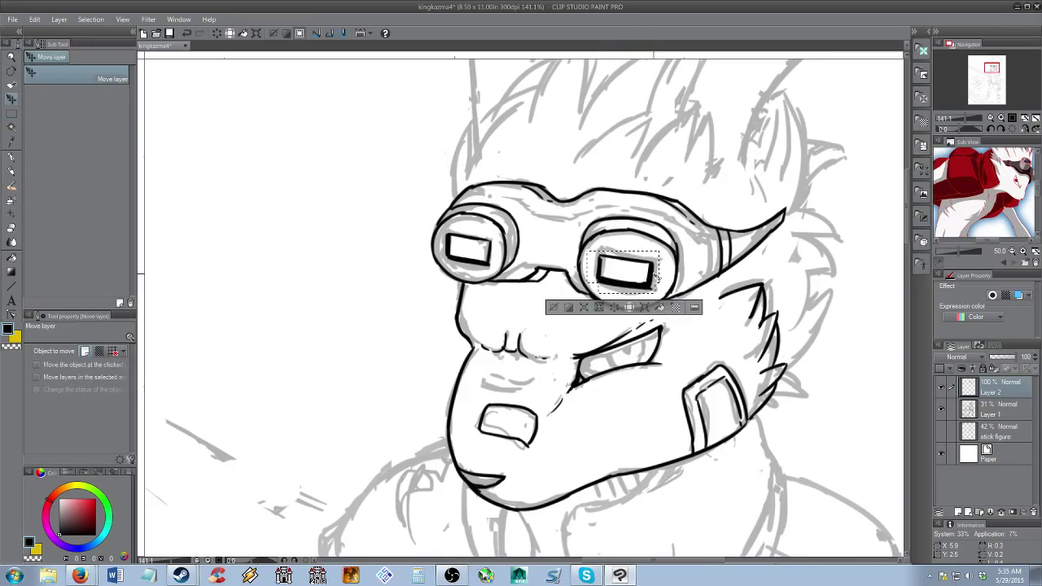
pyautogui.hotkey('ctrl', 'd')
# Touch up the goggles' lens rims, sampling white for corrections and black for the line work
pyautogui.press('b')
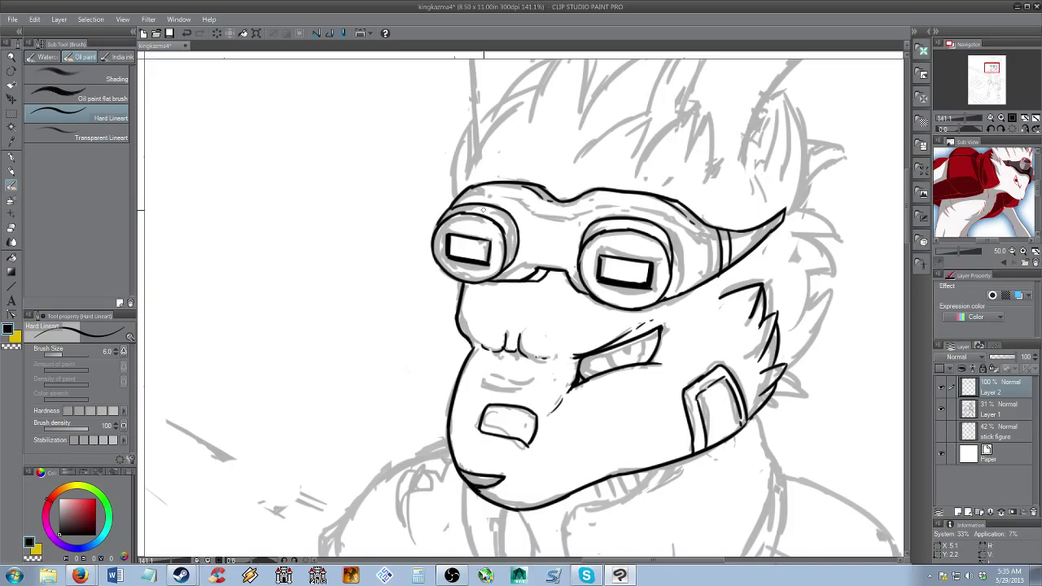
pyautogui.moveTo(454, 208); pyautogui.dragTo(440, 220)
pyautogui.keyDown('alt'); pyautogui.click(574, 266); pyautogui.keyUp('alt')
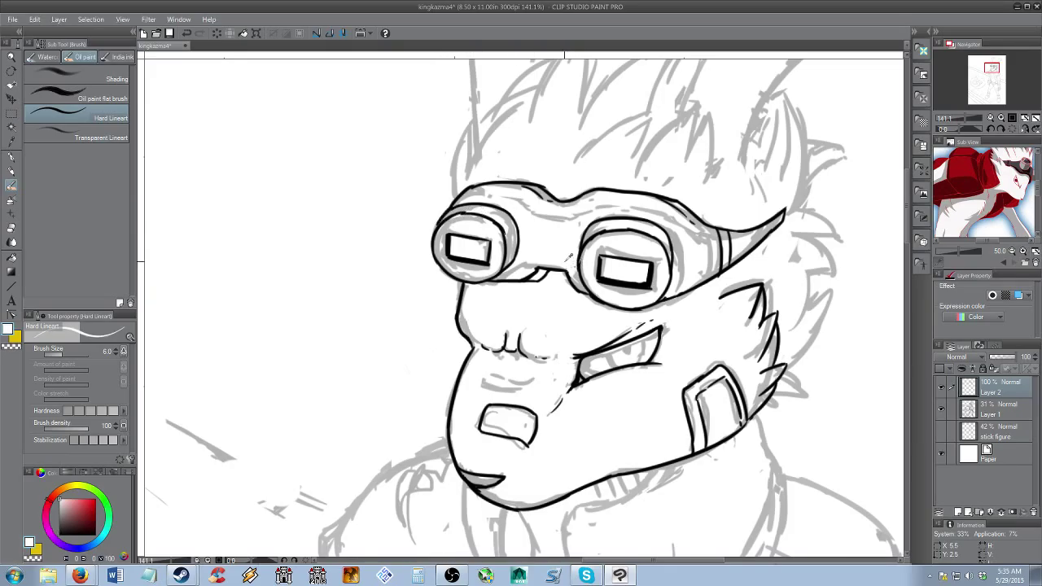
pyautogui.keyDown('alt'); pyautogui.click(601, 277); pyautogui.keyUp('alt')
pyautogui.hotkey('alt', 'space')
pyautogui.moveTo(598, 272); pyautogui.dragTo(641, 314)
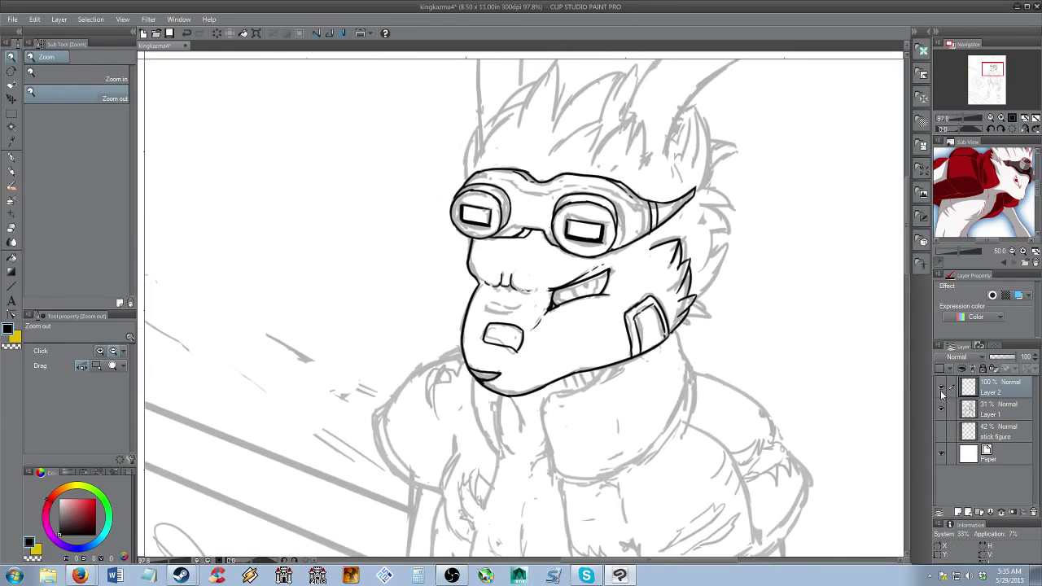
# Toggle the visibility of Layer 2 and the Layer 1 sketch to check the inked line art on its own
pyautogui.click(942, 388)
pyautogui.click(942, 387)
pyautogui.click(942, 413)
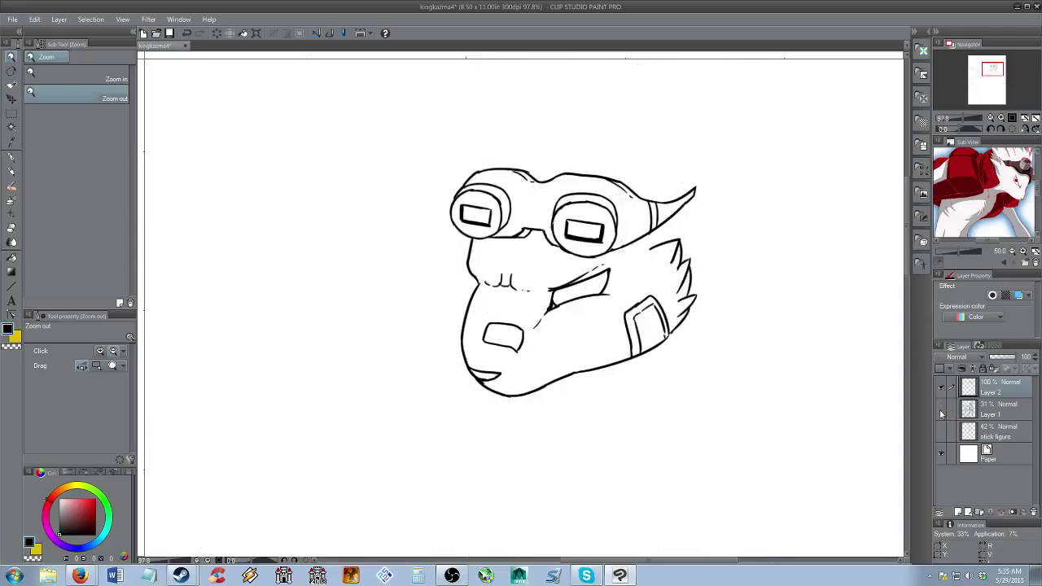
pyautogui.click(941, 413)
pyautogui.click(942, 413)
pyautogui.click(941, 413)
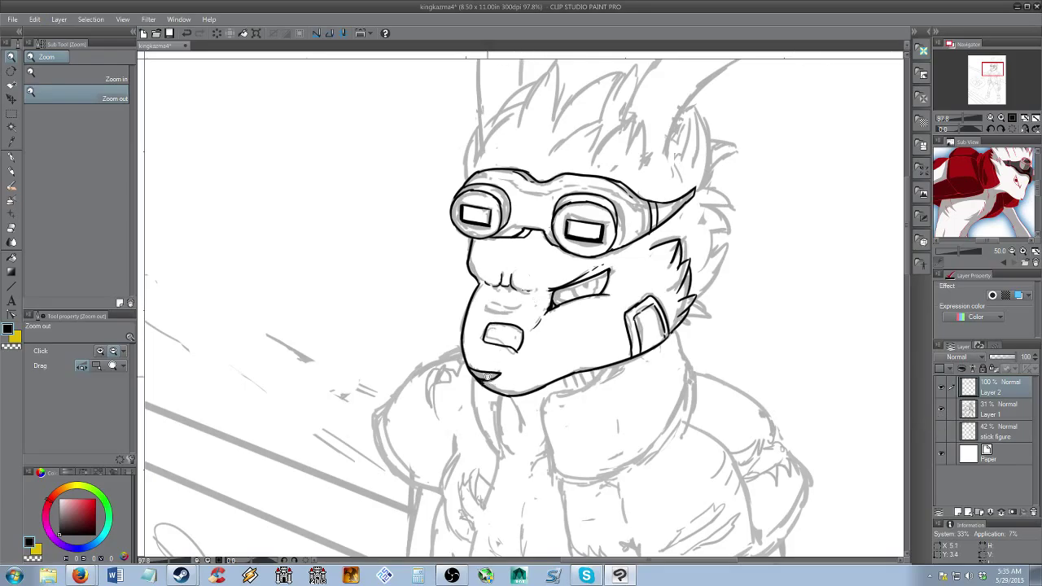
# Ink a thin vertical seam down the middle of the goggles' bridge and trim it with the eraser
pyautogui.press('b')
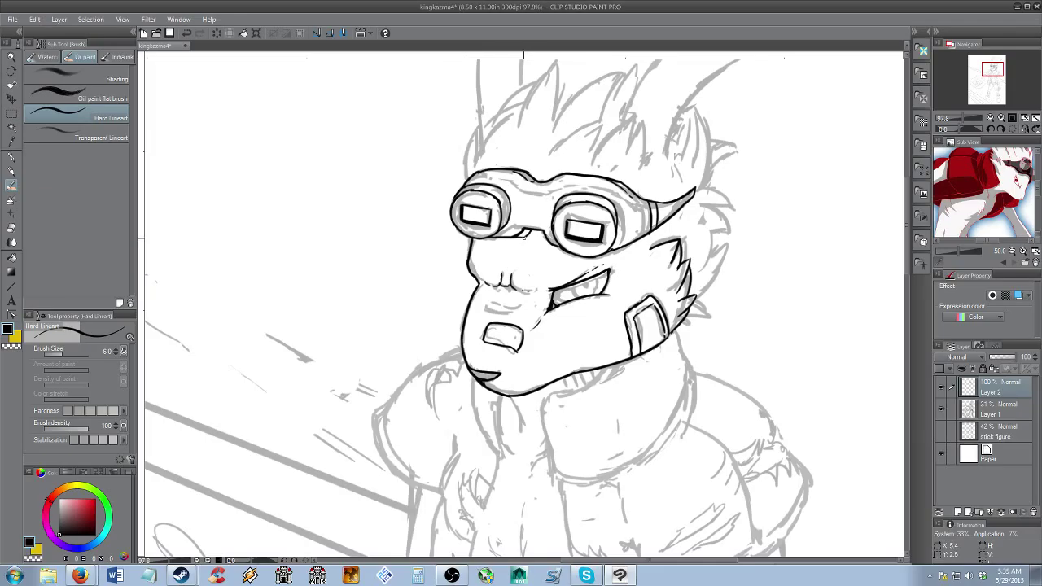
pyautogui.moveTo(529, 244); pyautogui.dragTo(551, 270)
pyautogui.hotkey('ctrl', 'z')
pyautogui.moveTo(542, 230); pyautogui.dragTo(542, 263)
pyautogui.hotkey('ctrl', 'z')
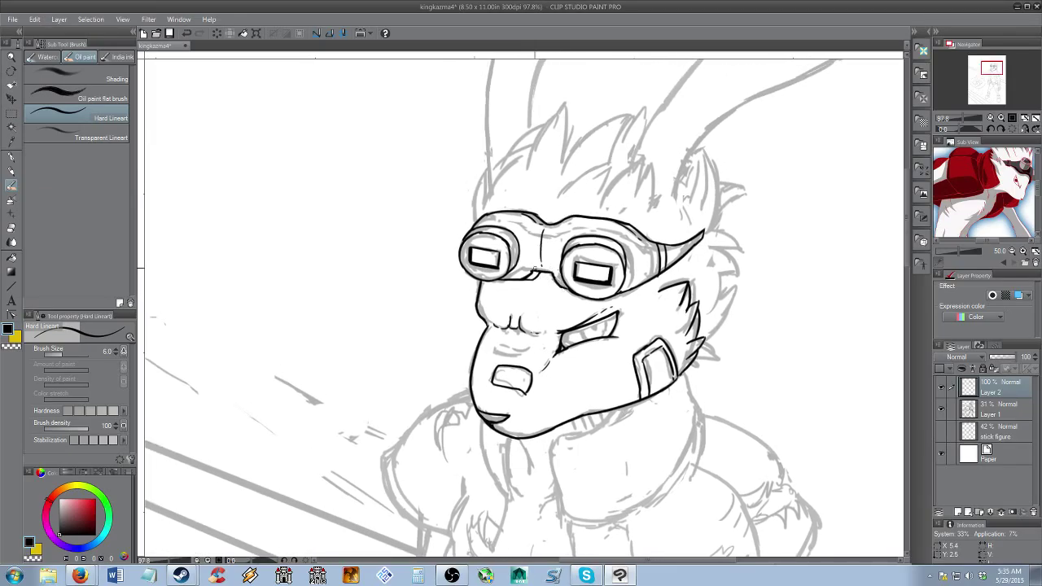
pyautogui.press('e')
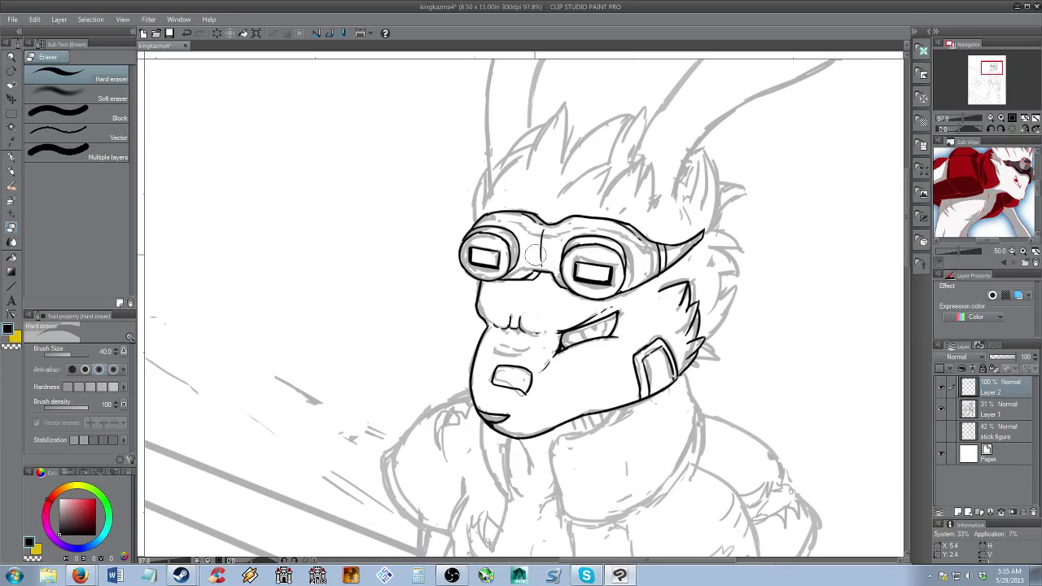
pyautogui.press('p')
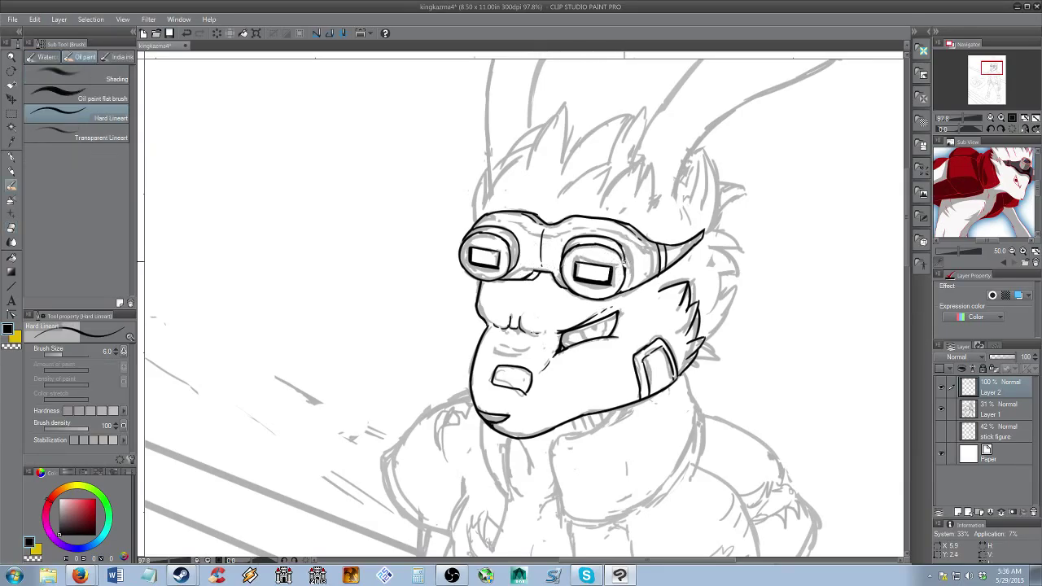
# Clean up the upper right rim of the goggles' right lens, alternating the hard eraser and the Hard Lineart brush
pyautogui.press('e')
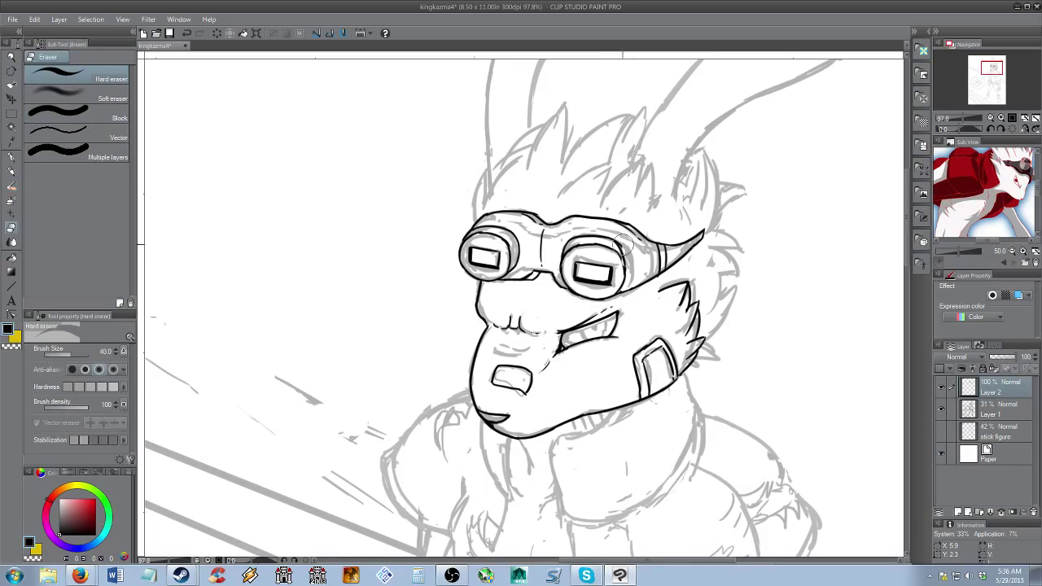
pyautogui.moveTo(603, 248)
pyautogui.mouseDown()
pyautogui.moveTo(624, 269)
pyautogui.moveTo(615, 243)
pyautogui.mouseUp()
pyautogui.press('b')
pyautogui.hotkey('ctrl', 'z')
pyautogui.press('e')
pyautogui.press('b')
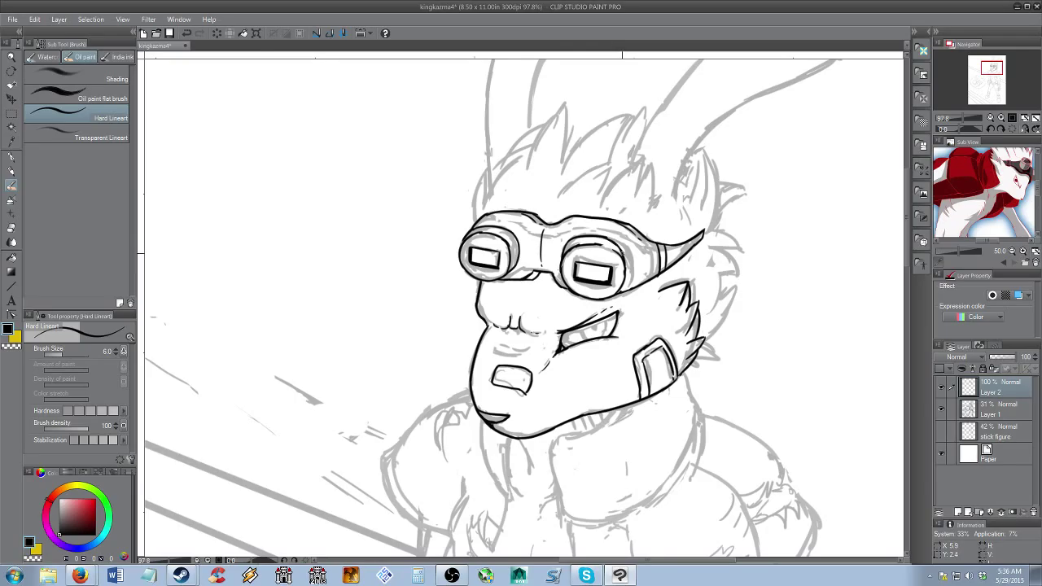
pyautogui.press('e')
# Ink the front hair spikes above the goggles, from the forehead edge to the middle of the head
pyautogui.hotkey('alt', 'space')
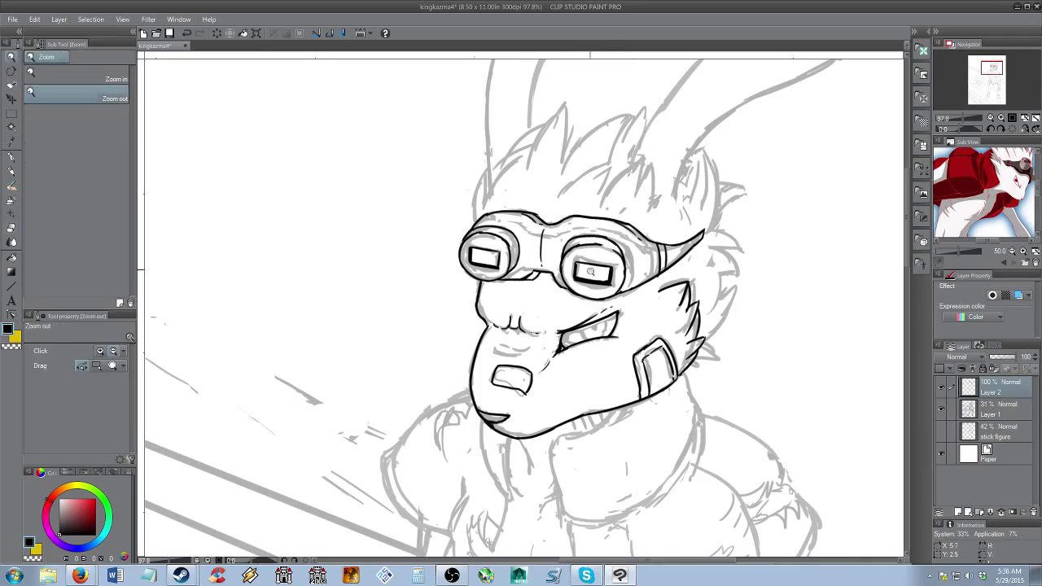
pyautogui.moveTo(592, 269); pyautogui.dragTo(572, 260)
pyautogui.scroll(3, 573, 258)
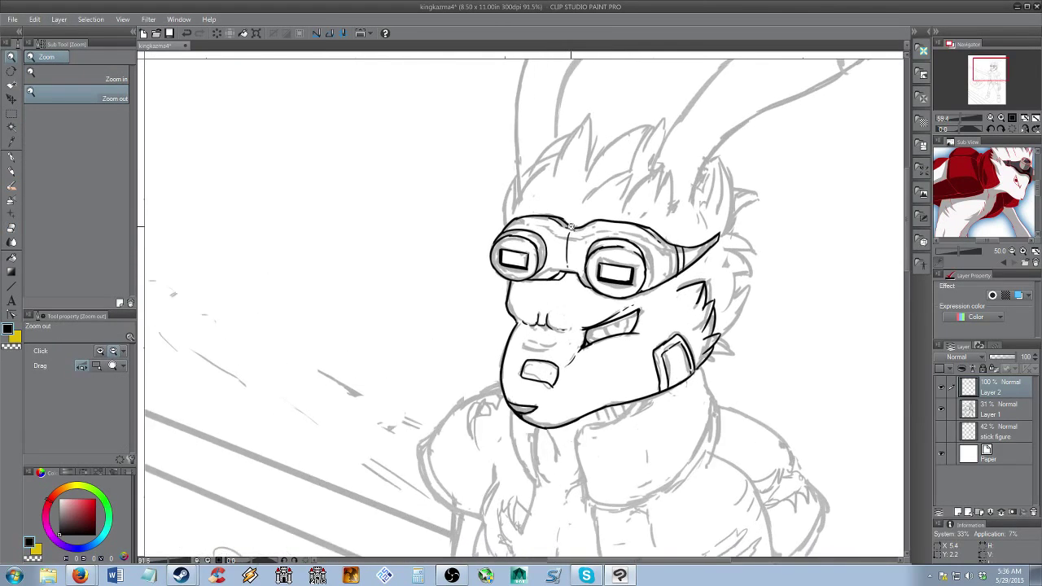
pyautogui.press('b')
pyautogui.moveTo(498, 251); pyautogui.dragTo(559, 188)
pyautogui.hotkey('ctrl', 'z')
pyautogui.hotkey('ctrl', 'z')
pyautogui.moveTo(513, 229); pyautogui.dragTo(551, 189)
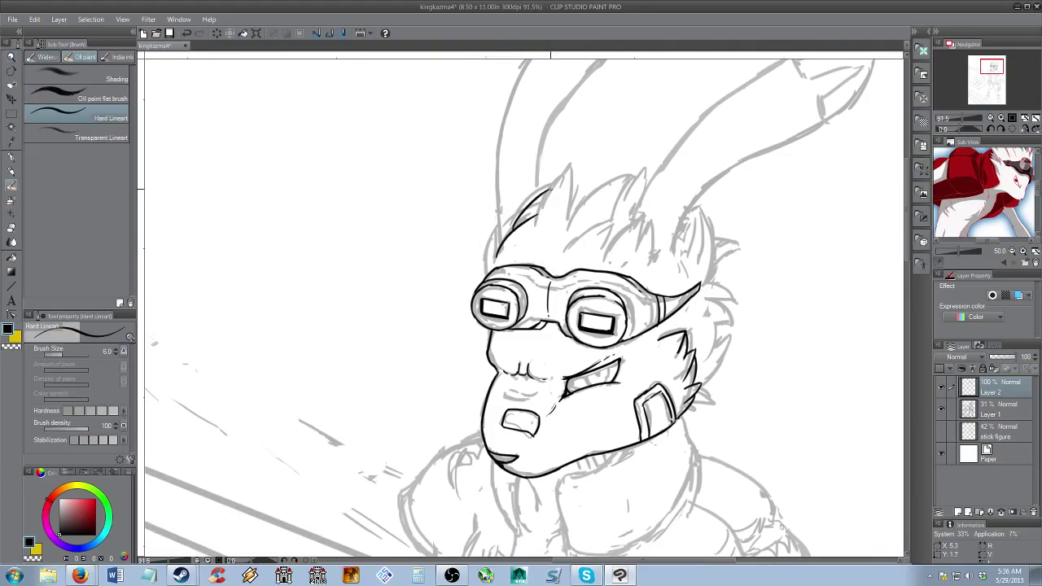
pyautogui.hotkey('ctrl', 'z')
pyautogui.moveTo(536, 225)
pyautogui.mouseDown()
pyautogui.moveTo(570, 168)
pyautogui.moveTo(560, 201)
pyautogui.moveTo(570, 220)
pyautogui.moveTo(633, 174)
pyautogui.mouseUp()
pyautogui.hotkey('ctrl', 'z')
pyautogui.hotkey('ctrl', 'z')
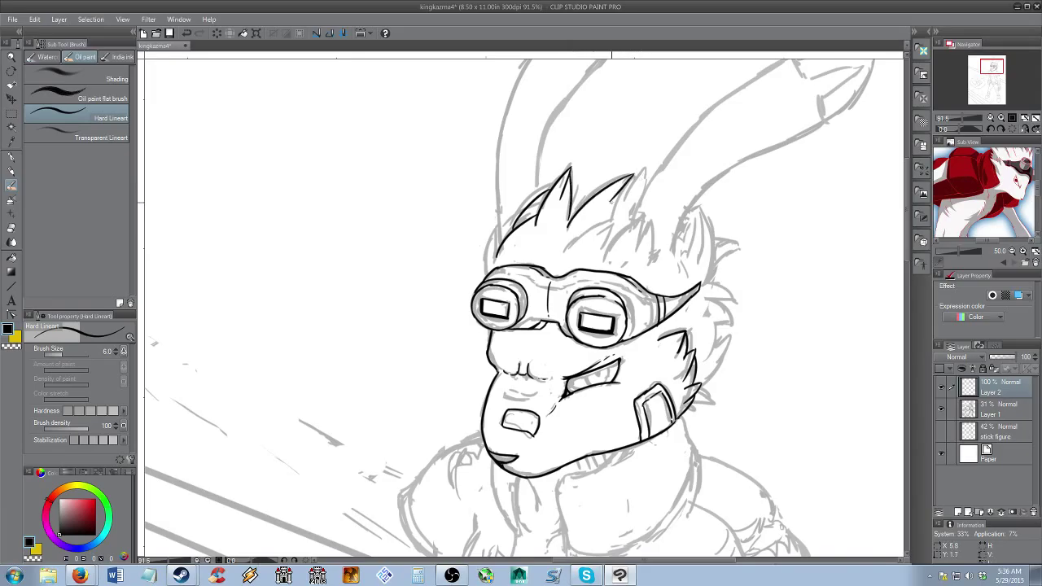
# Ink the remaining hair spikes across the top of the head, up to the tuft above the goggles' strap
pyautogui.moveTo(609, 216)
pyautogui.mouseDown()
pyautogui.moveTo(644, 170)
pyautogui.moveTo(634, 207)
pyautogui.mouseUp()
pyautogui.hotkey('ctrl', 'z')
pyautogui.moveTo(644, 171); pyautogui.dragTo(639, 216)
pyautogui.hotkey('ctrl', 'z')
pyautogui.moveTo(573, 249)
pyautogui.mouseDown()
pyautogui.moveTo(620, 220)
pyautogui.moveTo(601, 248)
pyautogui.mouseUp()
pyautogui.moveTo(616, 229)
pyautogui.mouseDown()
pyautogui.moveTo(605, 262)
pyautogui.moveTo(649, 215)
pyautogui.moveTo(644, 244)
pyautogui.moveTo(673, 253)
pyautogui.moveTo(703, 204)
pyautogui.mouseUp()
pyautogui.hotkey('ctrl', 'z')
pyautogui.hotkey('ctrl', 'z')
# Ink the jagged fur spikes down the back of the head and join them to the cheek fur
pyautogui.moveTo(703, 204)
pyautogui.mouseDown()
pyautogui.moveTo(695, 249)
pyautogui.moveTo(706, 257)
pyautogui.moveTo(740, 240)
pyautogui.moveTo(716, 269)
pyautogui.moveTo(737, 308)
pyautogui.mouseUp()
pyautogui.hotkey('ctrl', 'z')
pyautogui.hotkey('ctrl', 'z')
pyautogui.hotkey('ctrl', 'z')
pyautogui.moveTo(715, 317)
pyautogui.mouseDown()
pyautogui.moveTo(737, 313)
pyautogui.moveTo(727, 326)
pyautogui.mouseUp()
pyautogui.moveTo(714, 346)
pyautogui.mouseDown()
pyautogui.moveTo(725, 336)
pyautogui.moveTo(715, 333)
pyautogui.mouseUp()
pyautogui.hotkey('ctrl', 'z')
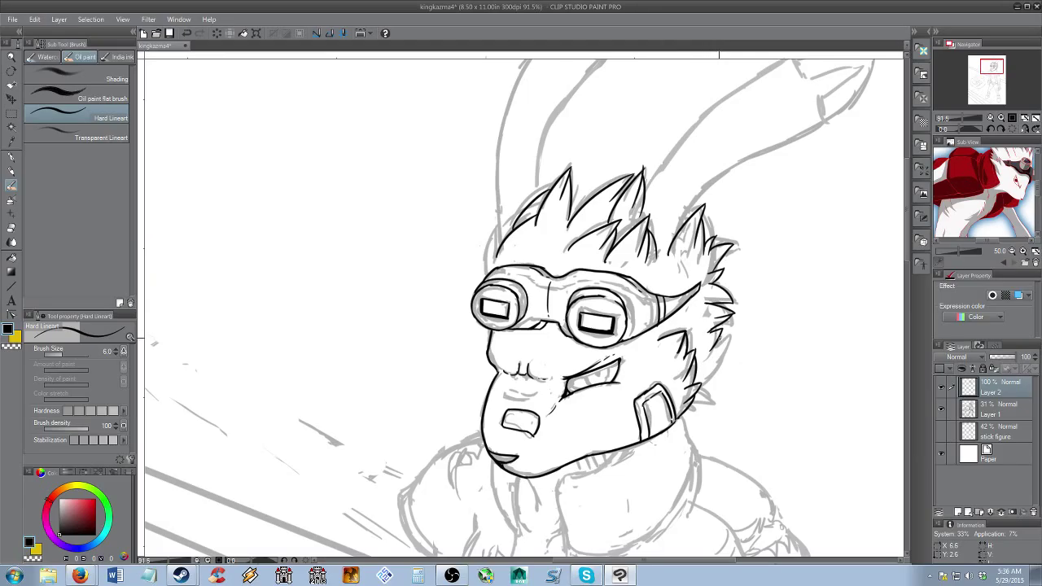
pyautogui.hotkey('ctrl', 'z')
pyautogui.moveTo(724, 340)
pyautogui.mouseDown()
pyautogui.moveTo(714, 353)
pyautogui.moveTo(730, 336)
pyautogui.mouseUp()
pyautogui.moveTo(729, 337)
pyautogui.mouseDown()
pyautogui.moveTo(700, 382)
pyautogui.moveTo(729, 340)
pyautogui.mouseUp()
pyautogui.hotkey('ctrl', 'z')
pyautogui.moveTo(702, 384); pyautogui.dragTo(723, 360)
# Ink the outer edge of the left ear from the hair up towards the tip and clean up its base
pyautogui.moveTo(595, 166); pyautogui.dragTo(607, 263)
pyautogui.moveTo(512, 324)
pyautogui.mouseDown()
pyautogui.moveTo(510, 297)
pyautogui.moveTo(563, 128)
pyautogui.moveTo(511, 336)
pyautogui.mouseUp()
pyautogui.hotkey('ctrl', 'z')
pyautogui.hotkey('ctrl', 'z')
pyautogui.hotkey('ctrl', 'z')
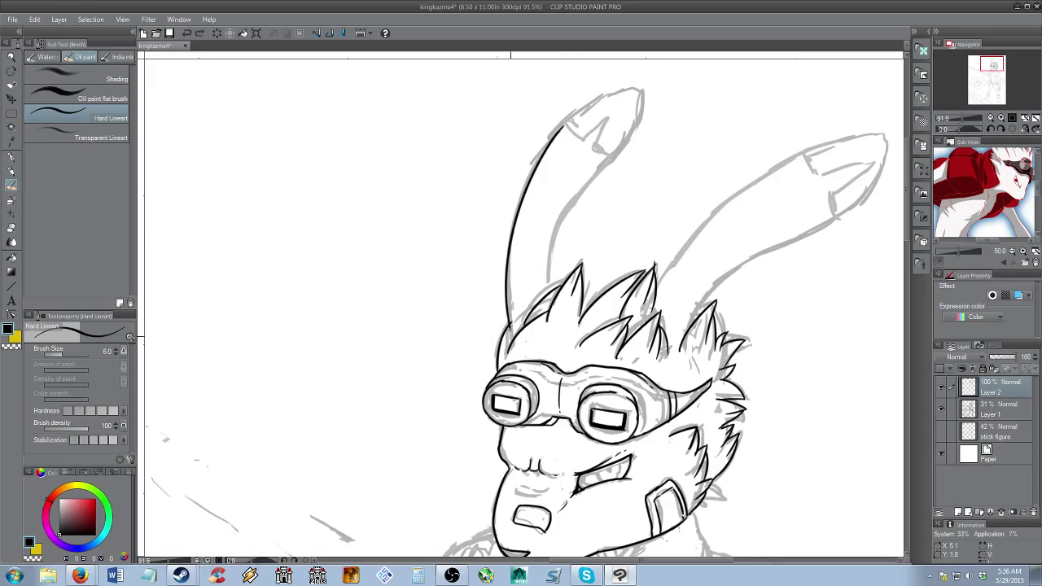
pyautogui.press('e')
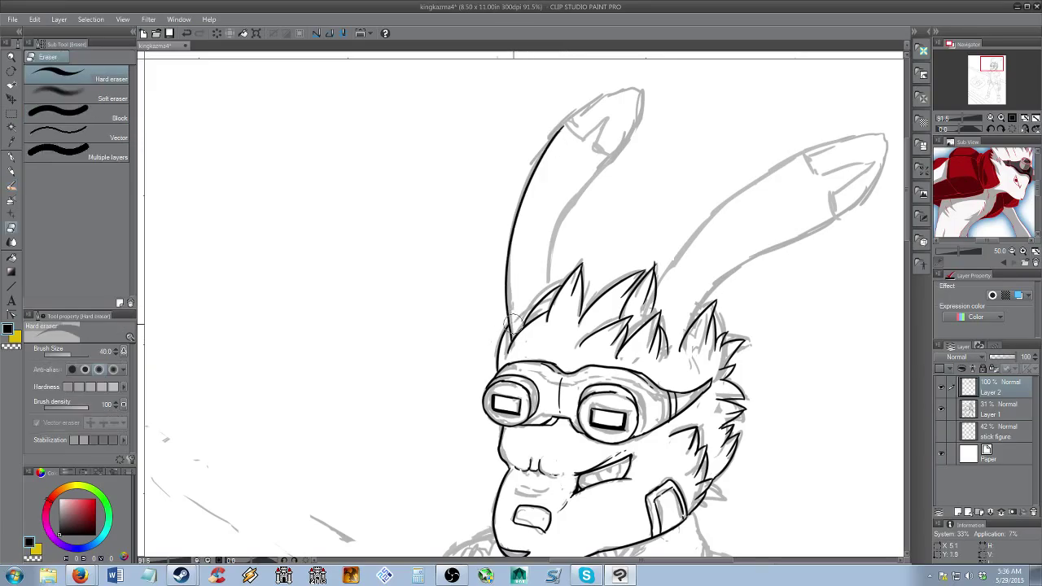
pyautogui.press('p')
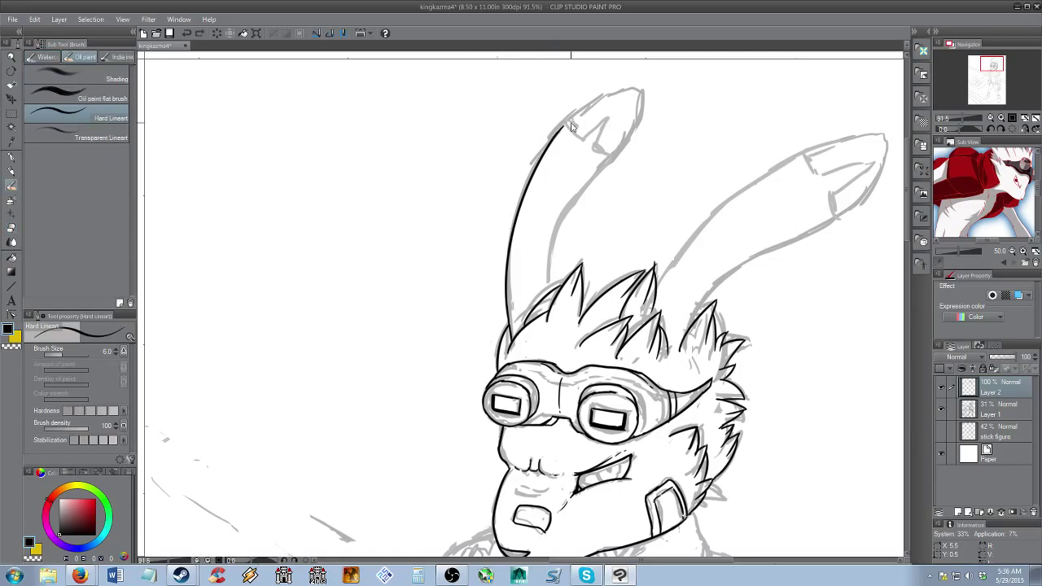
# Ink the rounded tip of the left ear and its inner edge back down to the hair
pyautogui.moveTo(563, 124); pyautogui.dragTo(628, 94)
pyautogui.hotkey('ctrl', 'z')
pyautogui.hotkey('ctrl', 'y')
pyautogui.moveTo(630, 91)
pyautogui.mouseDown()
pyautogui.moveTo(624, 150)
pyautogui.moveTo(544, 243)
pyautogui.mouseUp()
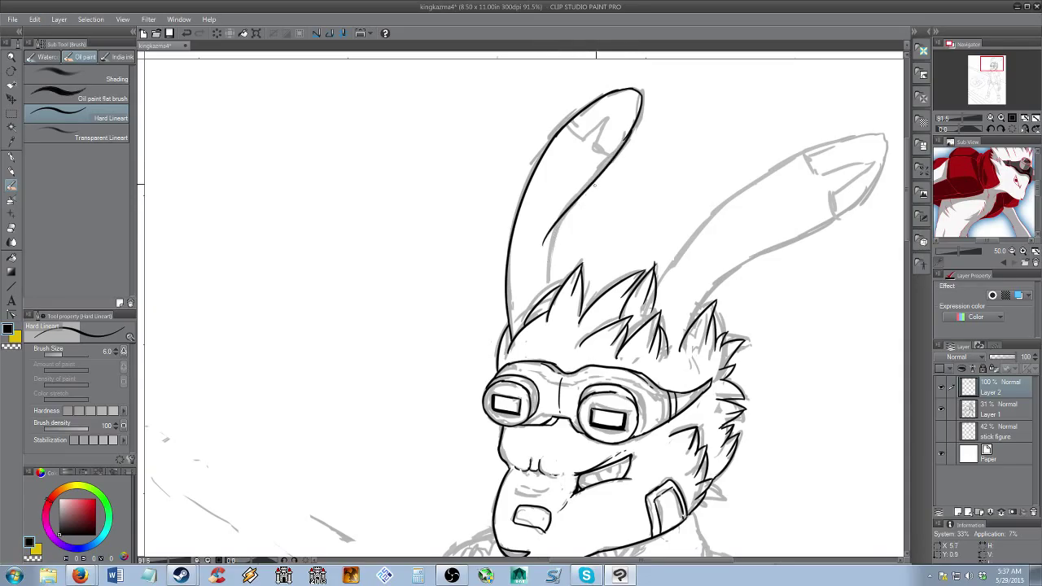
pyautogui.hotkey('ctrl', 'z')
pyautogui.moveTo(629, 137)
pyautogui.mouseDown()
pyautogui.moveTo(544, 257)
pyautogui.moveTo(544, 281)
pyautogui.mouseUp()
pyautogui.hotkey('ctrl', 'z')
pyautogui.moveTo(629, 137); pyautogui.dragTo(549, 291)
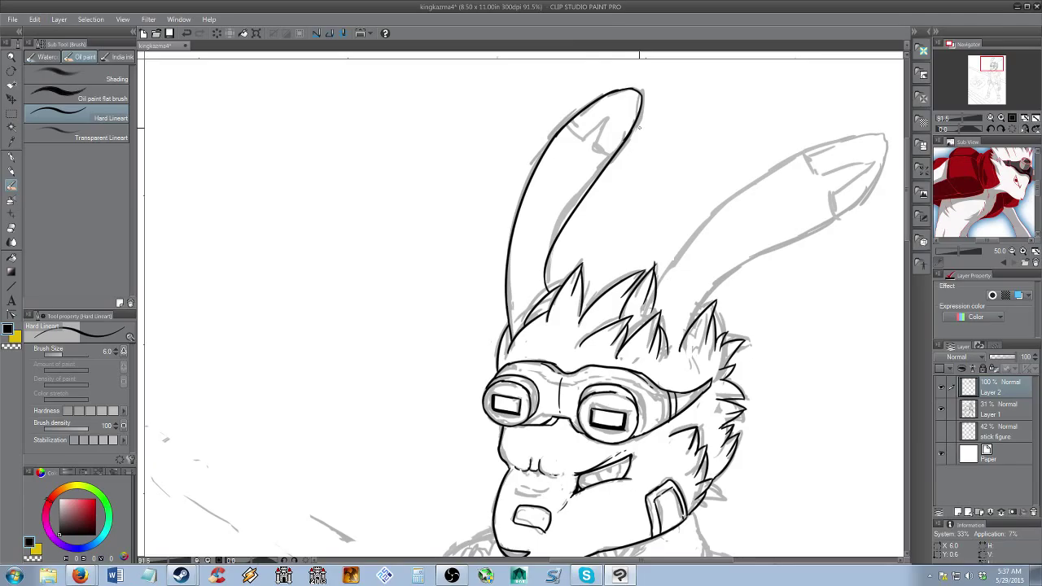
# Ink the full outline of the right ear, from the hair around the tip and back down
pyautogui.moveTo(661, 229); pyautogui.dragTo(546, 246)
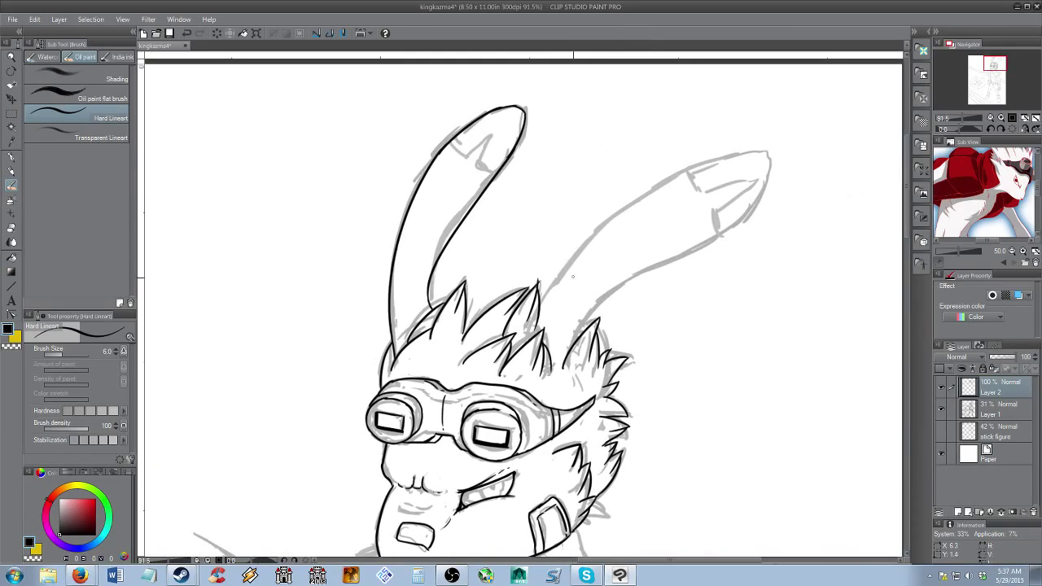
pyautogui.hotkey('ctrl', 'z')
pyautogui.moveTo(540, 307)
pyautogui.mouseDown()
pyautogui.moveTo(583, 246)
pyautogui.moveTo(669, 175)
pyautogui.moveTo(763, 152)
pyautogui.moveTo(747, 215)
pyautogui.moveTo(718, 237)
pyautogui.mouseUp()
pyautogui.hotkey('ctrl', 'z')
pyautogui.hotkey('ctrl', 'z')
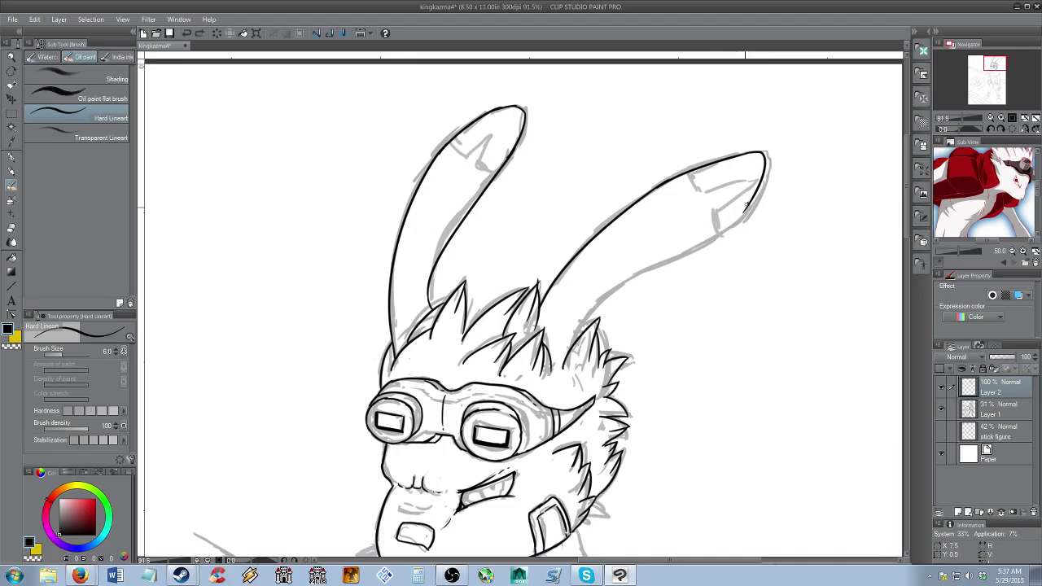
pyautogui.moveTo(747, 205); pyautogui.dragTo(645, 261)
pyautogui.moveTo(583, 324); pyautogui.dragTo(667, 257)
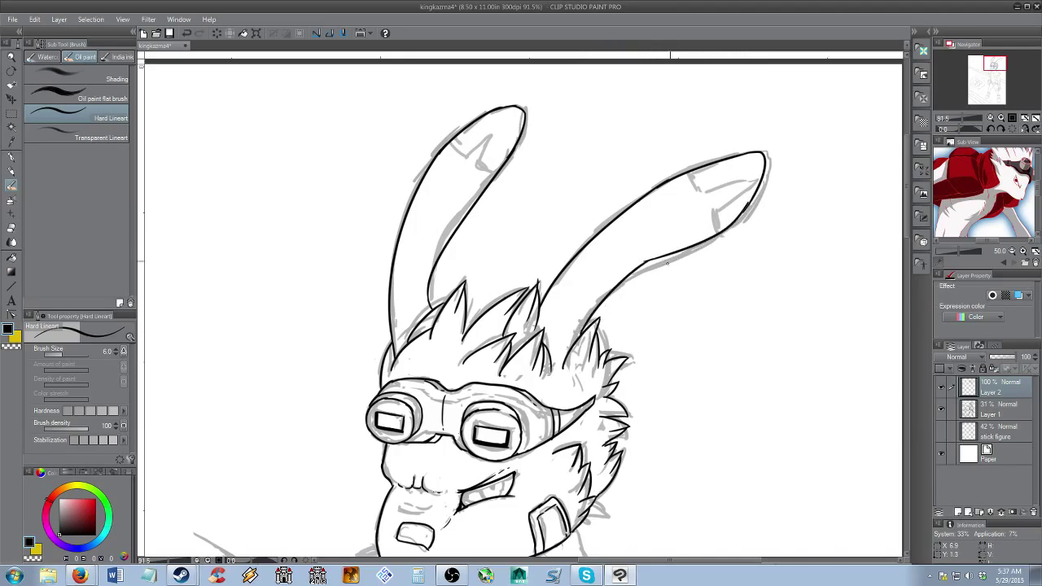
# Erase and re-ink the inner corner of the eye, and extend the upper lid's outer end
pyautogui.press('/')
pyautogui.moveTo(649, 268); pyautogui.dragTo(564, 265)
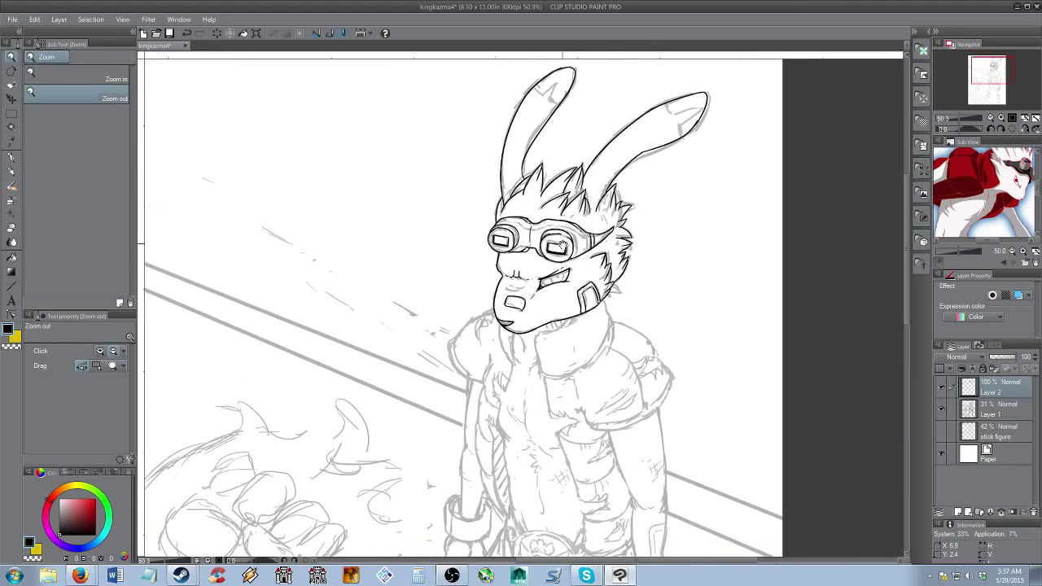
pyautogui.scroll(6, 570, 271)
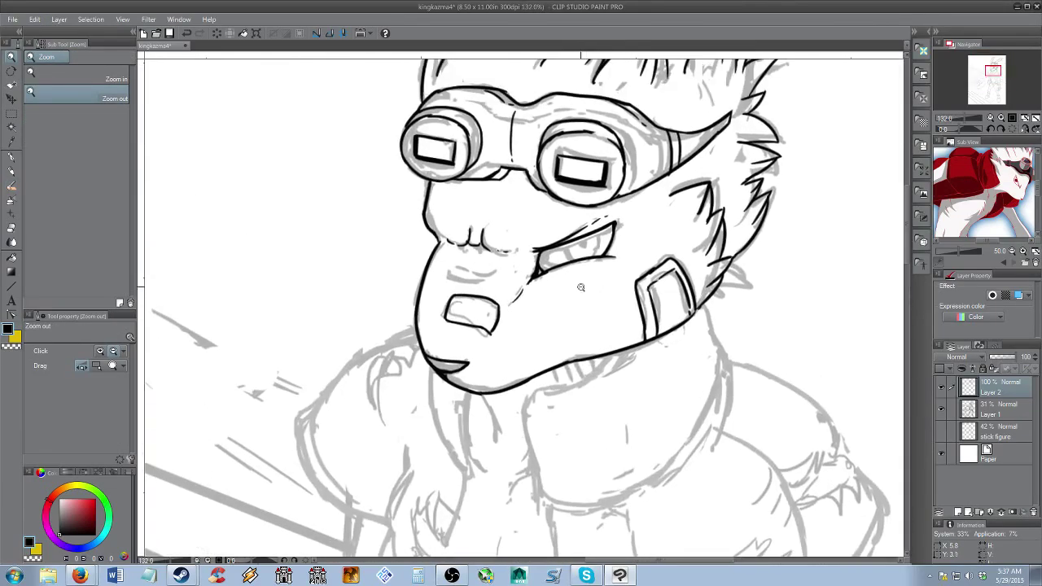
pyautogui.press('e')
pyautogui.moveTo(525, 236)
pyautogui.mouseDown()
pyautogui.moveTo(515, 271)
pyautogui.moveTo(562, 252)
pyautogui.mouseUp()
pyautogui.press('b')
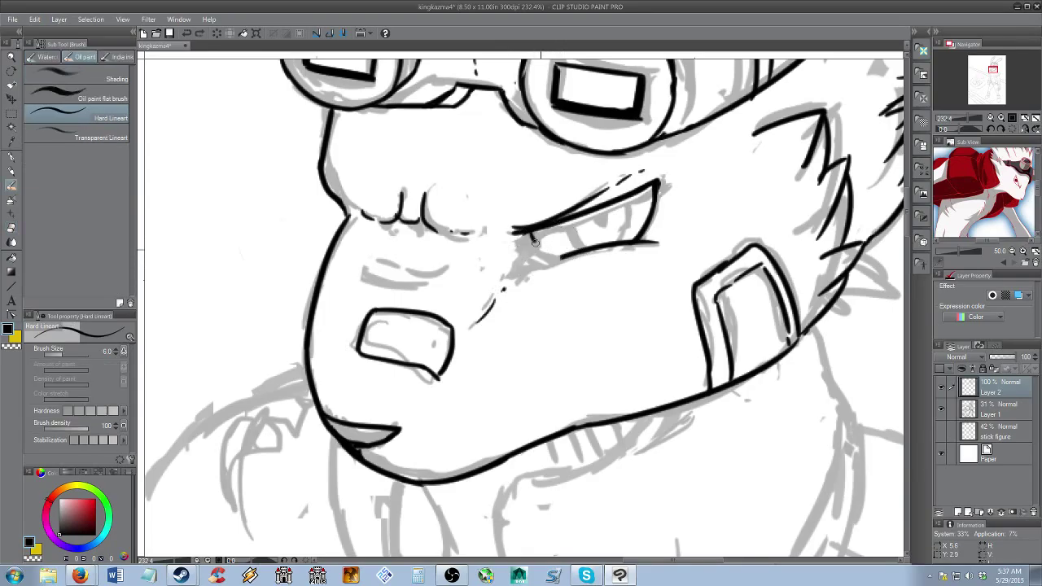
pyautogui.hotkey('ctrl', 'z')
pyautogui.moveTo(540, 242)
pyautogui.mouseDown()
pyautogui.moveTo(574, 255)
pyautogui.moveTo(543, 251)
pyautogui.moveTo(551, 252)
pyautogui.mouseUp()
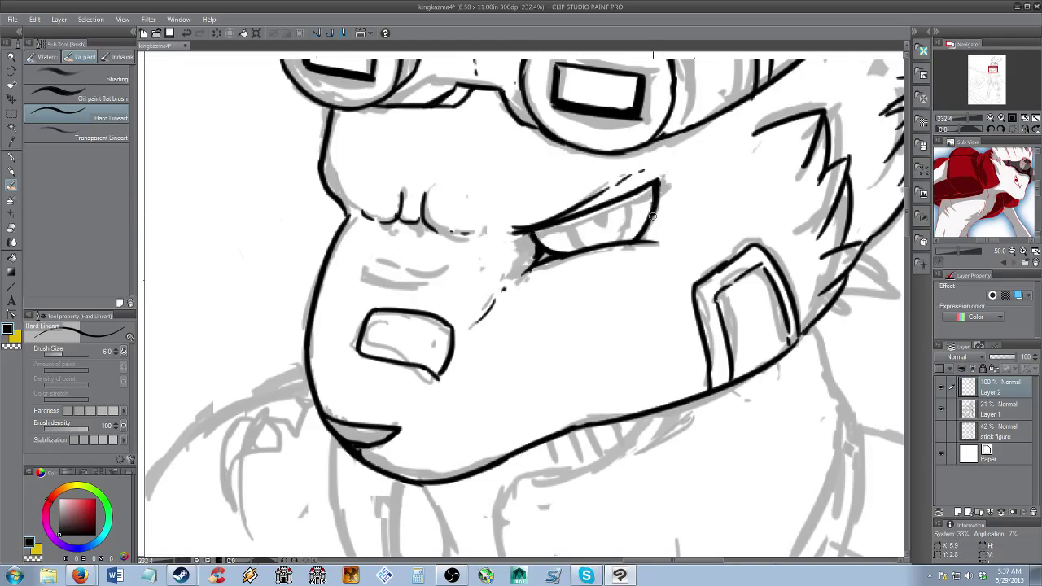
pyautogui.moveTo(639, 189); pyautogui.dragTo(667, 176)
pyautogui.hotkey('ctrl', 'z')
# Ink the wrinkle lines across the muzzle and three short hatch marks on the cheek beside the eye
pyautogui.moveTo(368, 246)
pyautogui.mouseDown()
pyautogui.moveTo(444, 259)
pyautogui.moveTo(406, 272)
pyautogui.moveTo(434, 279)
pyautogui.mouseUp()
pyautogui.hotkey('ctrl', 'z')
pyautogui.hotkey('ctrl', 'z')
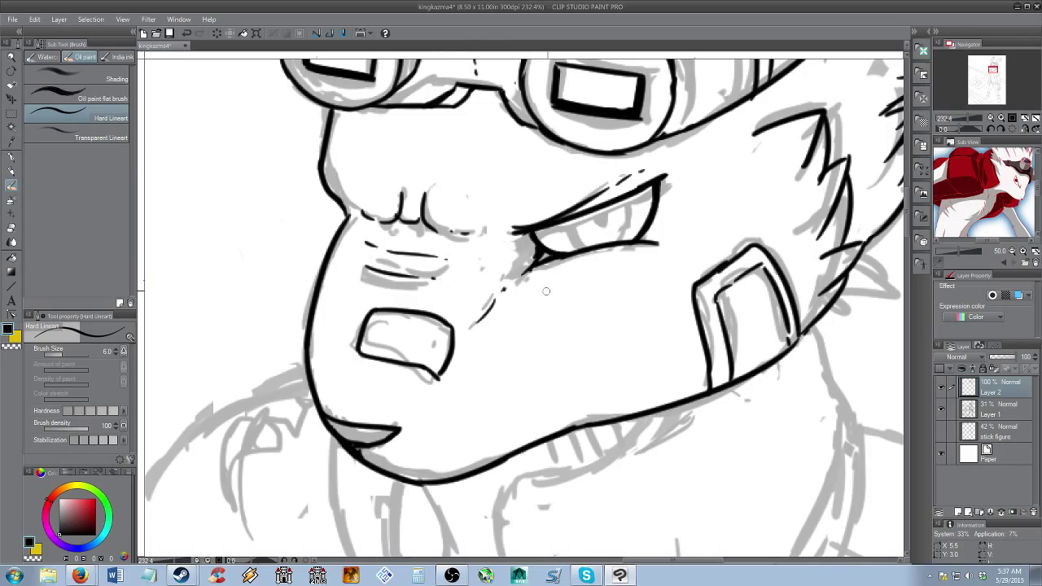
pyautogui.moveTo(674, 238); pyautogui.dragTo(685, 228)
pyautogui.moveTo(686, 237); pyautogui.dragTo(708, 228)
pyautogui.moveTo(706, 239); pyautogui.dragTo(715, 233)
# Hide the Layer 1 sketch to examine the inked head on its own, and show the sketch again
pyautogui.hotkey('alt', 'space')
pyautogui.moveTo(658, 268); pyautogui.dragTo(640, 269)
pyautogui.moveTo(640, 269); pyautogui.dragTo(643, 293)
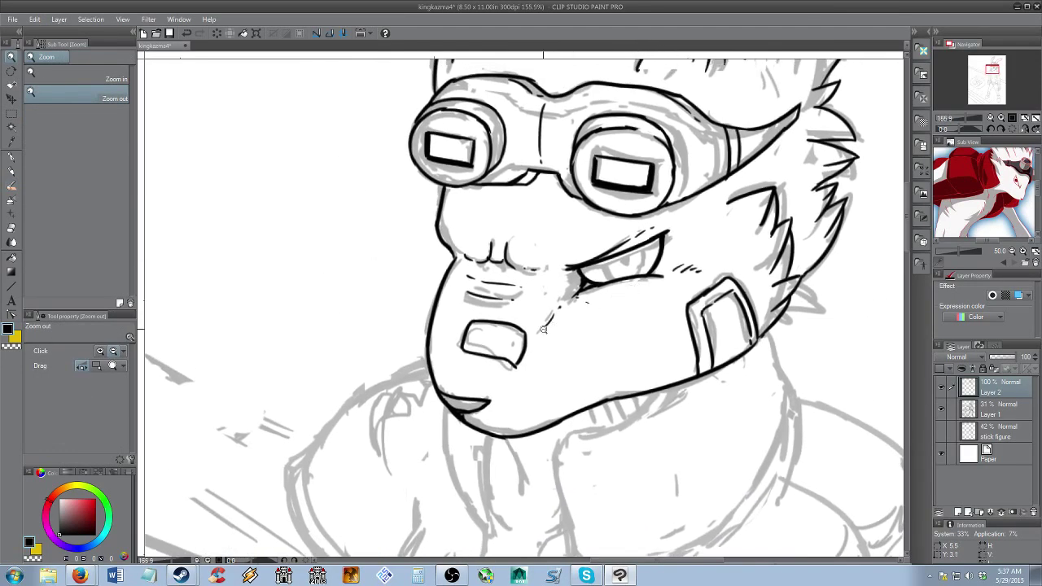
pyautogui.moveTo(565, 269); pyautogui.dragTo(541, 272)
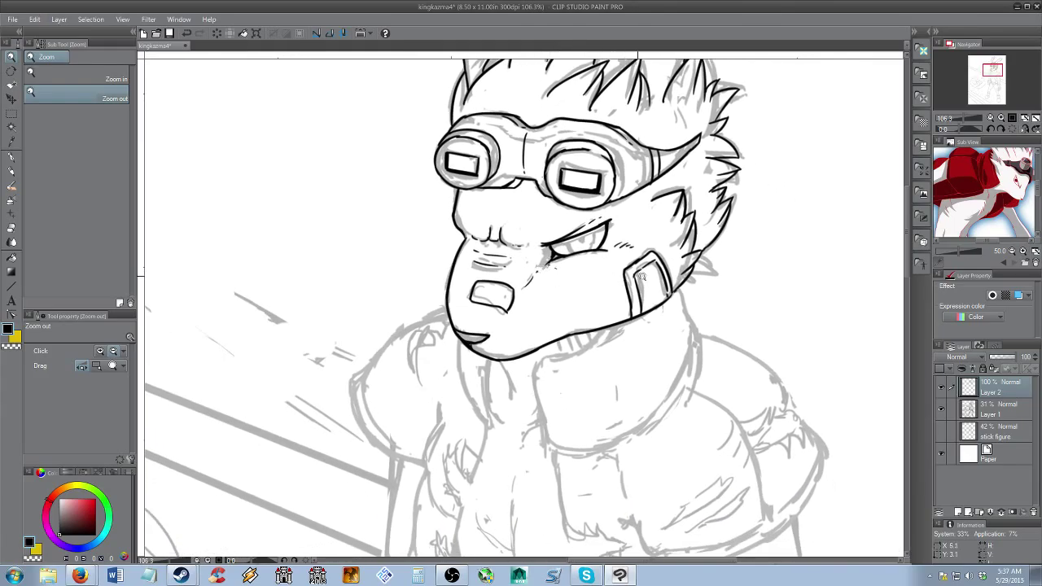
pyautogui.press('space')
pyautogui.hotkey('alt', 'space')
pyautogui.moveTo(647, 264); pyautogui.dragTo(623, 343)
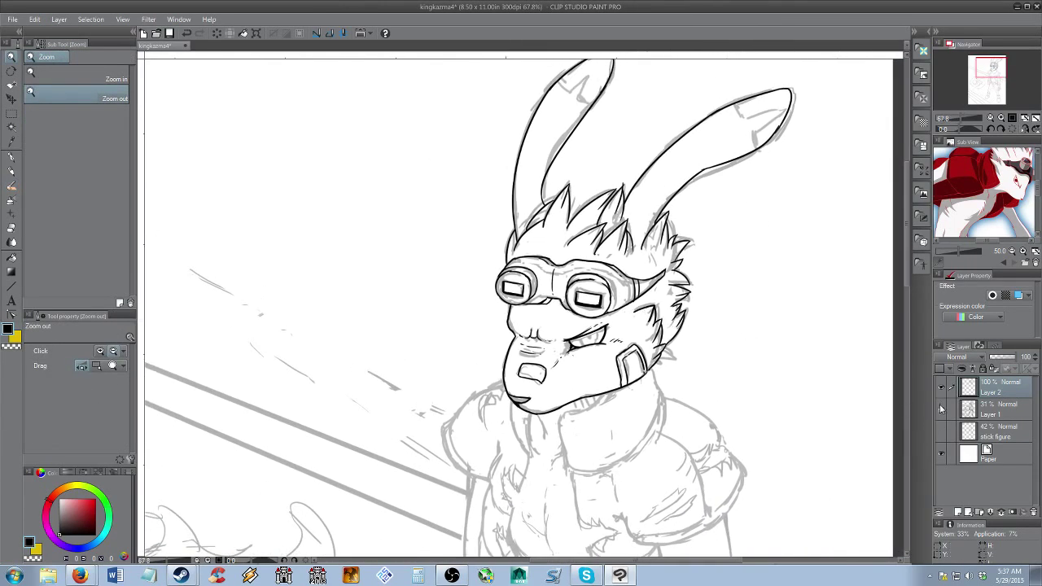
pyautogui.click(941, 409)
pyautogui.click(768, 387)
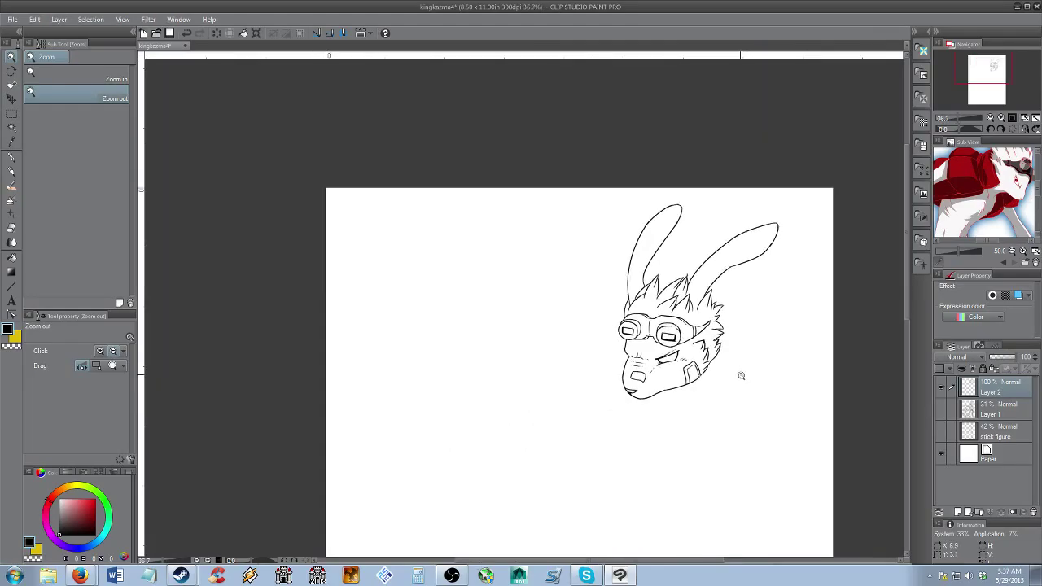
pyautogui.moveTo(741, 375); pyautogui.dragTo(630, 314)
pyautogui.moveTo(610, 272); pyautogui.dragTo(635, 272)
pyautogui.moveTo(614, 278)
pyautogui.mouseDown()
pyautogui.moveTo(639, 335)
pyautogui.moveTo(666, 334)
pyautogui.mouseUp()
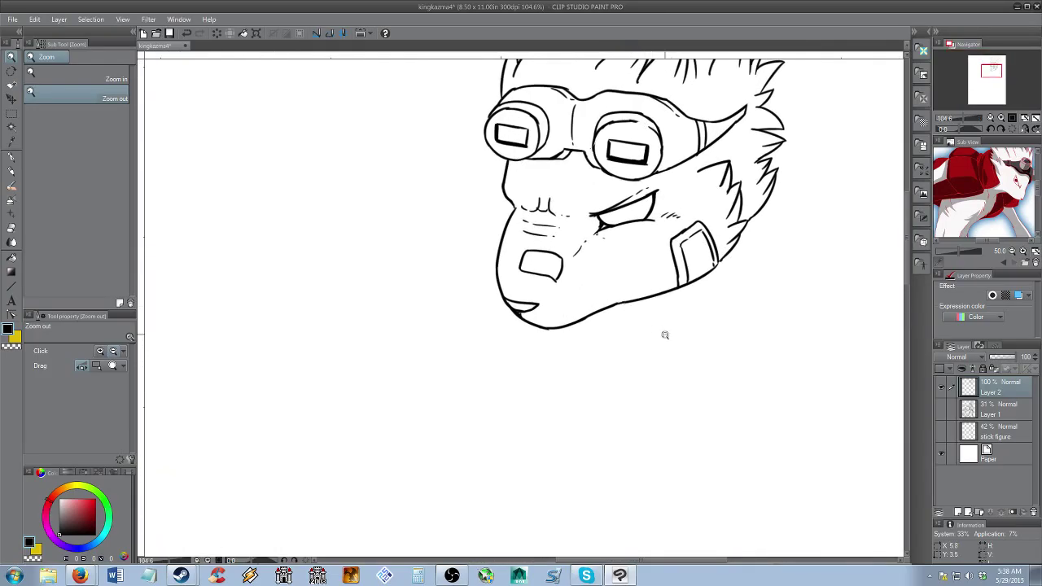
pyautogui.click(941, 388)
pyautogui.click(941, 388)
pyautogui.click(941, 409)
# Rework the jaw line from the chin towards the cheek plate with the eraser and the Hard Lineart brush
pyautogui.press('e')
pyautogui.press('b')
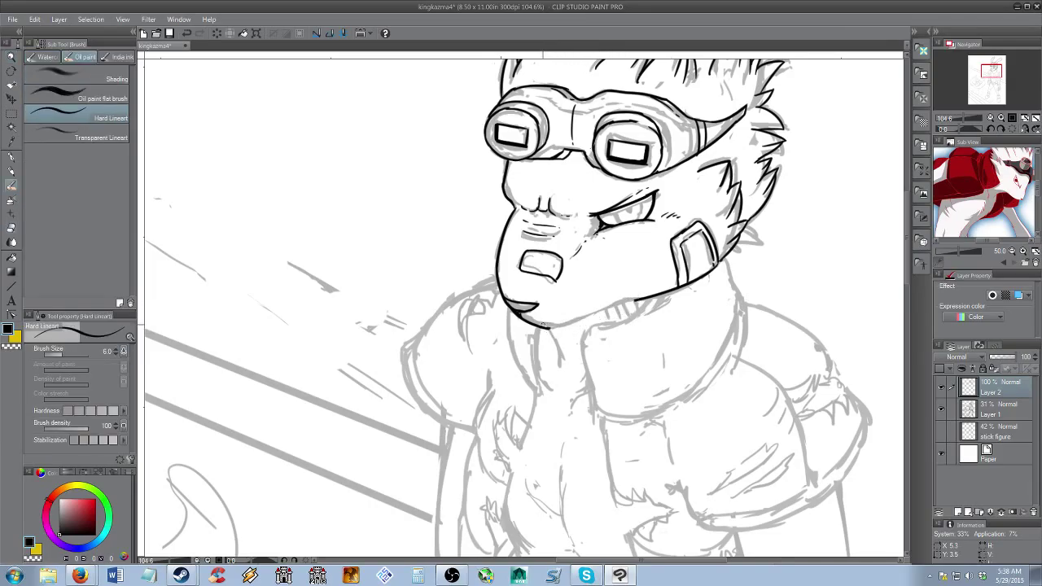
pyautogui.moveTo(550, 328); pyautogui.dragTo(616, 311)
pyautogui.hotkey('ctrl', 'z')
pyautogui.moveTo(548, 328); pyautogui.dragTo(638, 300)
pyautogui.hotkey('ctrl', 'z')
pyautogui.hotkey('ctrl', 'z')
pyautogui.hotkey('ctrl', 'z')
pyautogui.hotkey('ctrl', 'z')
# Ink the jacket collar's upper and back edges and its front edge down to the torn cloth on the chest
pyautogui.hotkey('alt', 'space')
pyautogui.moveTo(683, 334); pyautogui.dragTo(664, 332)
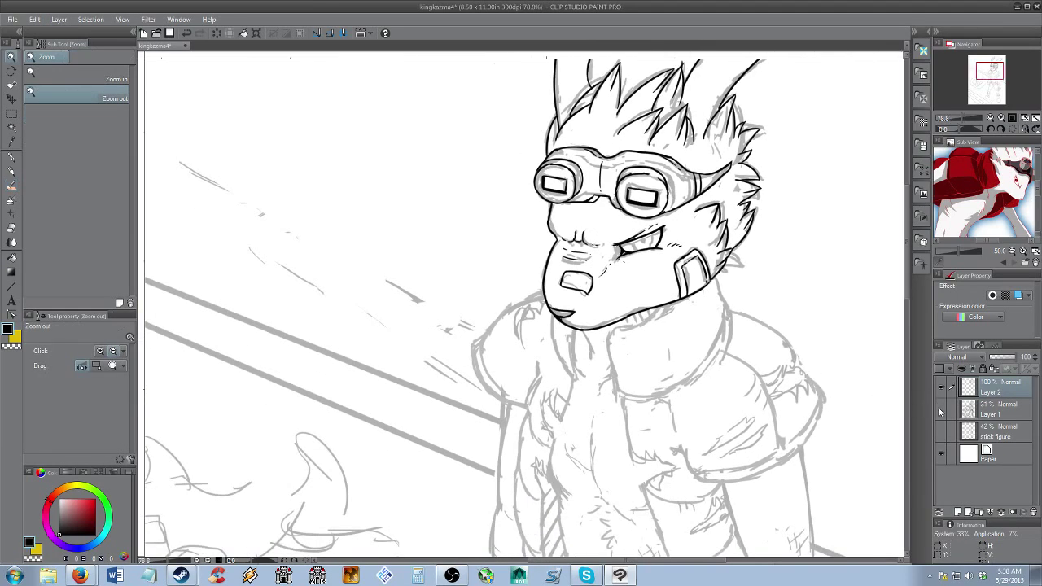
pyautogui.click(653, 342)
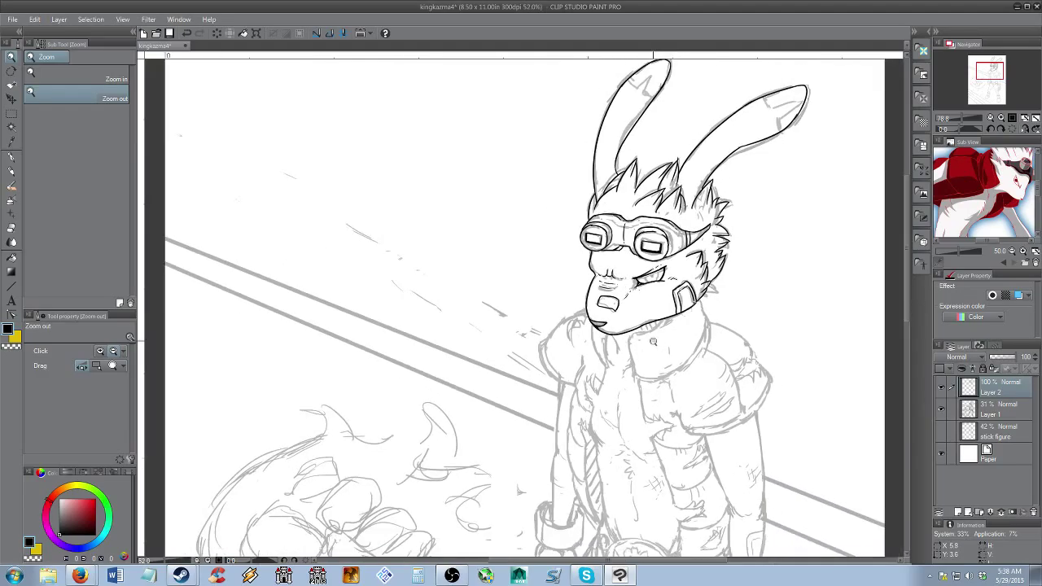
pyautogui.moveTo(653, 342)
pyautogui.mouseDown()
pyautogui.moveTo(640, 303)
pyautogui.moveTo(624, 300)
pyautogui.moveTo(659, 298)
pyautogui.mouseUp()
pyautogui.moveTo(610, 261)
pyautogui.mouseDown()
pyautogui.moveTo(597, 270)
pyautogui.moveTo(602, 333)
pyautogui.mouseUp()
pyautogui.moveTo(609, 259); pyautogui.dragTo(672, 232)
pyautogui.moveTo(731, 196); pyautogui.dragTo(748, 243)
pyautogui.moveTo(607, 347)
pyautogui.mouseDown()
pyautogui.moveTo(628, 427)
pyautogui.moveTo(654, 420)
pyautogui.moveTo(675, 444)
pyautogui.moveTo(642, 464)
pyautogui.moveTo(661, 445)
pyautogui.mouseUp()
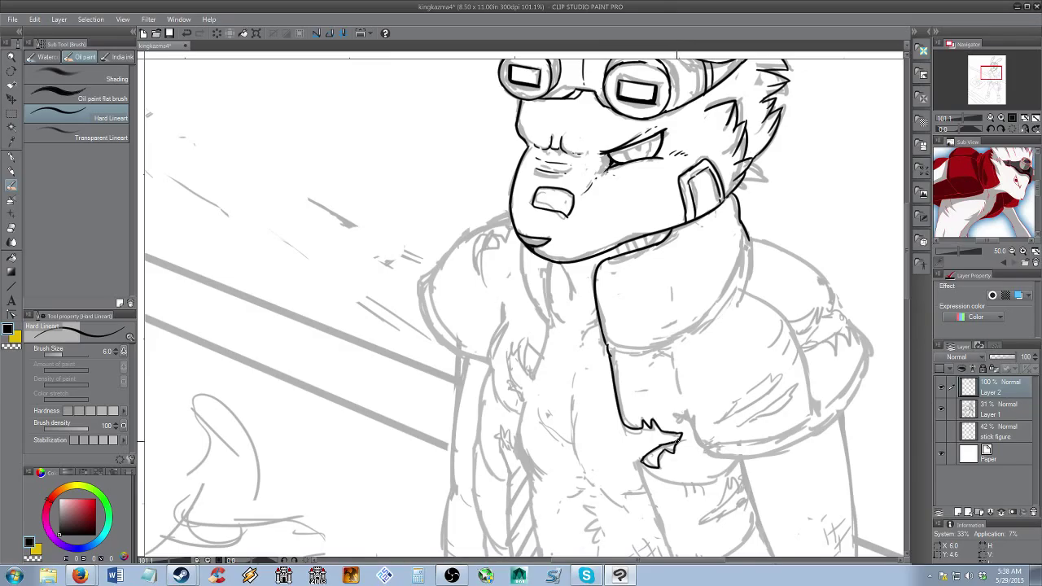
# Ink the jacket's front edge downward from the torn cloth on the chest
pyautogui.moveTo(644, 463); pyautogui.dragTo(655, 507)
pyautogui.moveTo(652, 500); pyautogui.dragTo(664, 539)
pyautogui.hotkey('ctrl', 'z')
# Ink the collar's lower edge from the jacket front round to the back of the neck
pyautogui.moveTo(614, 350)
pyautogui.mouseDown()
pyautogui.moveTo(645, 353)
pyautogui.moveTo(691, 333)
pyautogui.mouseUp()
pyautogui.moveTo(750, 241)
pyautogui.mouseDown()
pyautogui.moveTo(740, 279)
pyautogui.moveTo(709, 321)
pyautogui.mouseUp()
pyautogui.hotkey('ctrl', 'z')
pyautogui.hotkey('ctrl', 'z')
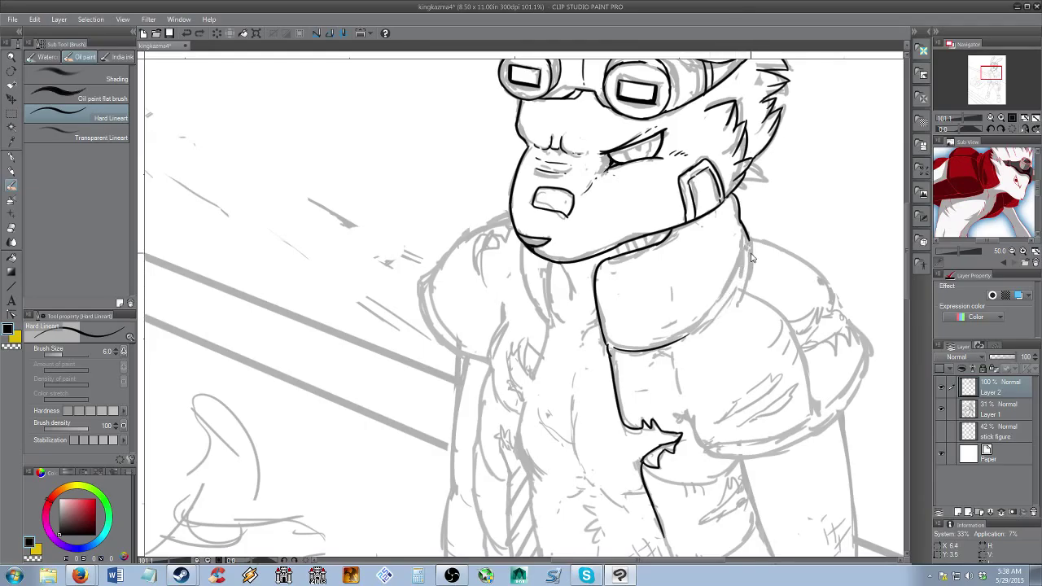
pyautogui.moveTo(750, 243); pyautogui.dragTo(714, 319)
pyautogui.hotkey('ctrl', 'z')
pyautogui.moveTo(749, 242); pyautogui.dragTo(721, 308)
pyautogui.moveTo(662, 350); pyautogui.dragTo(708, 329)
# Ink the curved upper edge of the jacket's shoulder from behind the collar down to the shoulder tear
pyautogui.moveTo(749, 238); pyautogui.dragTo(823, 298)
pyautogui.hotkey('ctrl', 'z')
pyautogui.moveTo(748, 238); pyautogui.dragTo(841, 299)
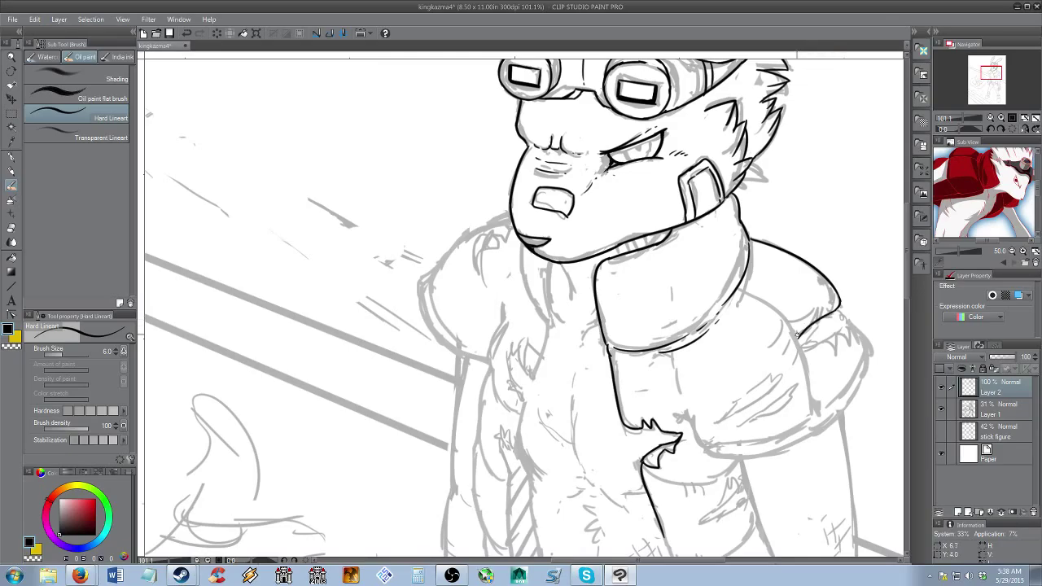
# Ink the jagged edges of the tear on the jacket's shoulder, cleaning up stray lines with the eraser
pyautogui.moveTo(797, 338)
pyautogui.mouseDown()
pyautogui.moveTo(809, 314)
pyautogui.moveTo(824, 312)
pyautogui.moveTo(819, 345)
pyautogui.moveTo(839, 348)
pyautogui.mouseUp()
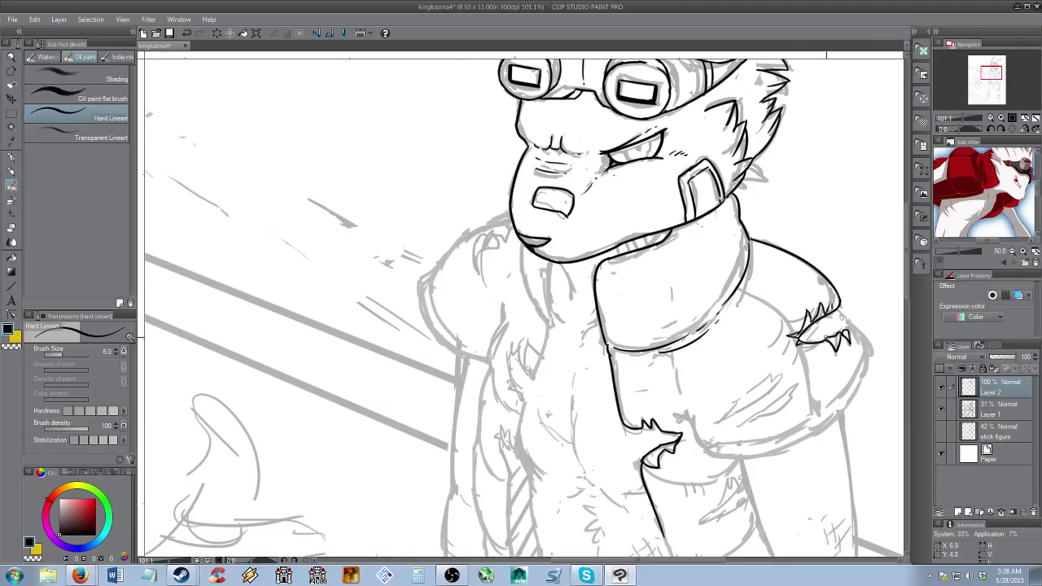
pyautogui.hotkey('ctrl', 'z')
pyautogui.press('e')
pyautogui.press('b')
pyautogui.hotkey('ctrl', 'z')
pyautogui.moveTo(799, 334); pyautogui.dragTo(817, 322)
pyautogui.press('e')
pyautogui.press('b')
pyautogui.hotkey('ctrl', 'z')
pyautogui.hotkey('ctrl', 'z')
pyautogui.moveTo(814, 319); pyautogui.dragTo(810, 327)
pyautogui.press('e')
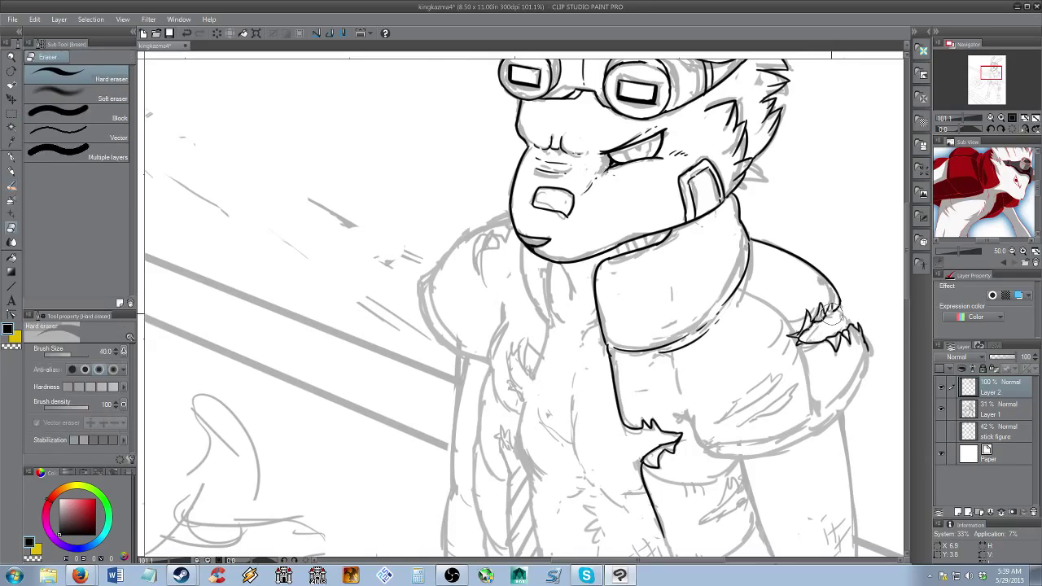
pyautogui.press('b')
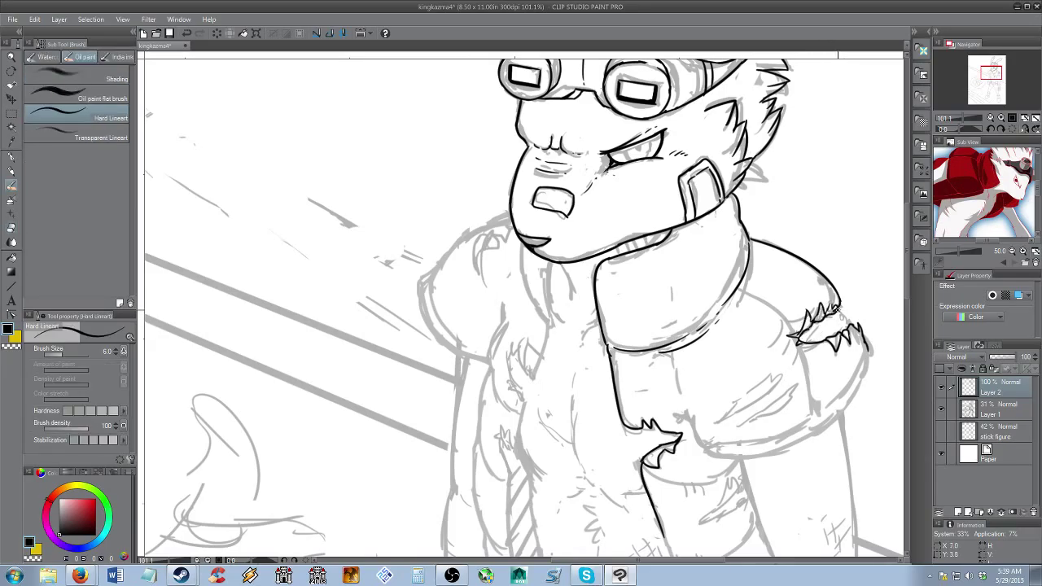
pyautogui.press('e')
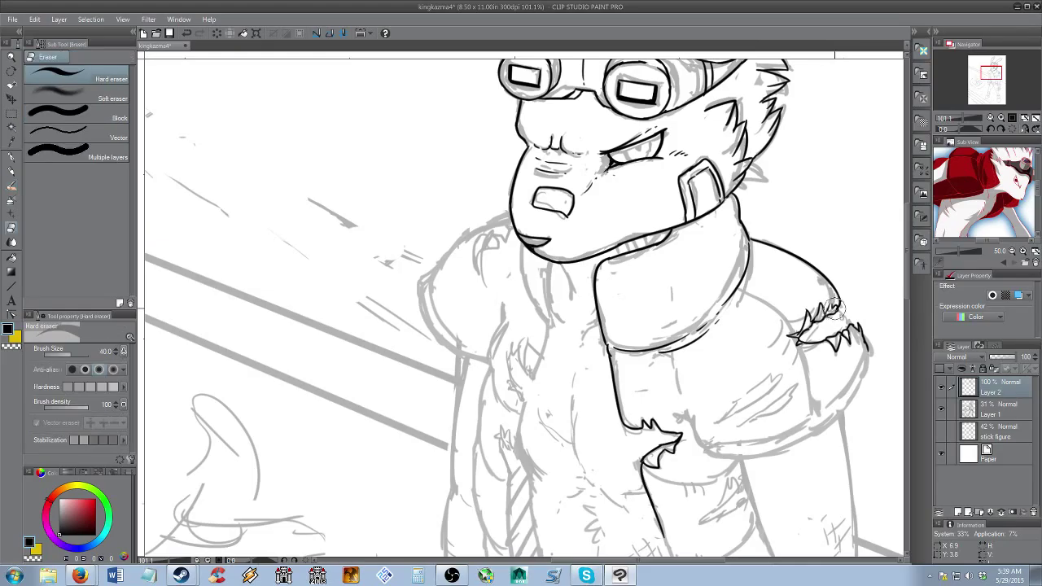
# Ink the top curve and seam of the puffed near sleeve, with short crease lines around the shoulder tear
pyautogui.press('p')
pyautogui.moveTo(740, 290); pyautogui.dragTo(791, 324)
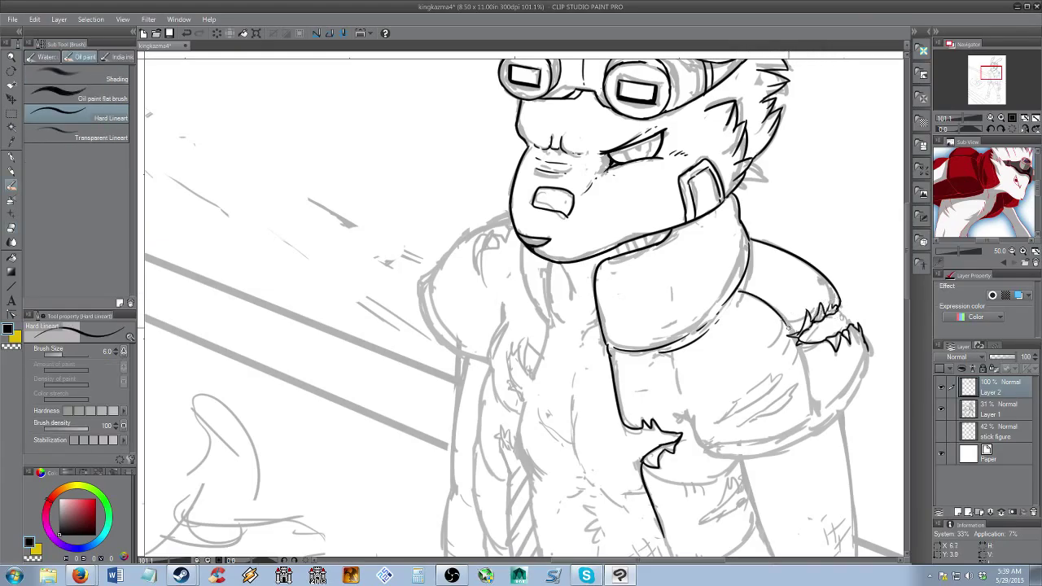
pyautogui.hotkey('ctrl', 'z')
pyautogui.hotkey('ctrl', 'y')
pyautogui.moveTo(808, 358); pyautogui.dragTo(819, 414)
pyautogui.moveTo(754, 351); pyautogui.dragTo(779, 344)
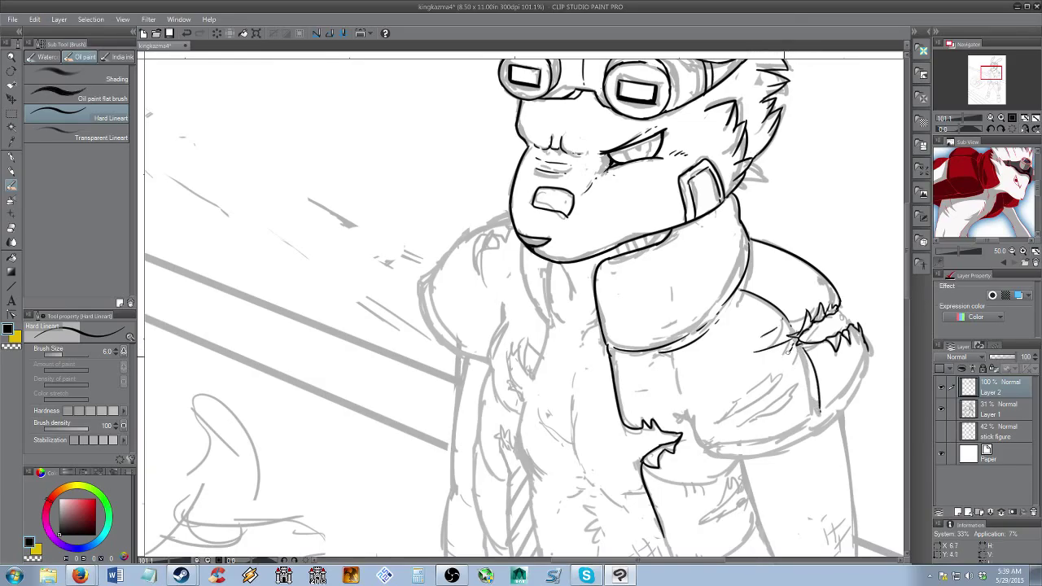
pyautogui.moveTo(779, 286); pyautogui.dragTo(770, 300)
pyautogui.moveTo(790, 290); pyautogui.dragTo(782, 301)
# Ink the lower hem of the near sleeve as a double line from the chest tear to its outer edge
pyautogui.moveTo(867, 351); pyautogui.dragTo(855, 381)
pyautogui.moveTo(676, 415)
pyautogui.mouseDown()
pyautogui.moveTo(723, 450)
pyautogui.moveTo(798, 442)
pyautogui.moveTo(857, 378)
pyautogui.mouseUp()
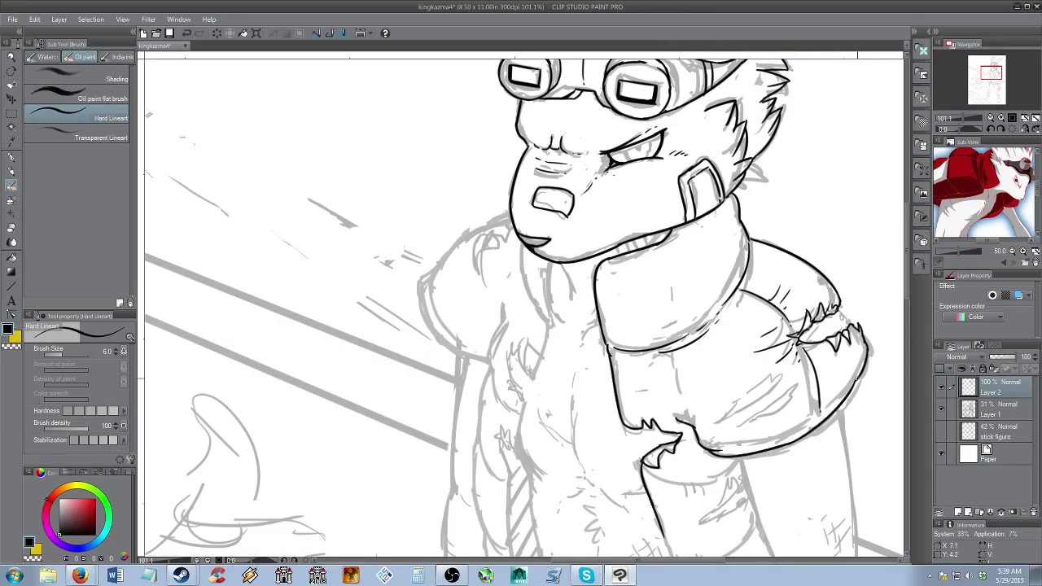
pyautogui.hotkey('ctrl', 'z')
pyautogui.moveTo(741, 443); pyautogui.dragTo(801, 423)
pyautogui.hotkey('ctrl', 'z')
# Ink two slash-shaped tears on the near sleeve and the curved fold line at the sleeve's front
pyautogui.press('e')
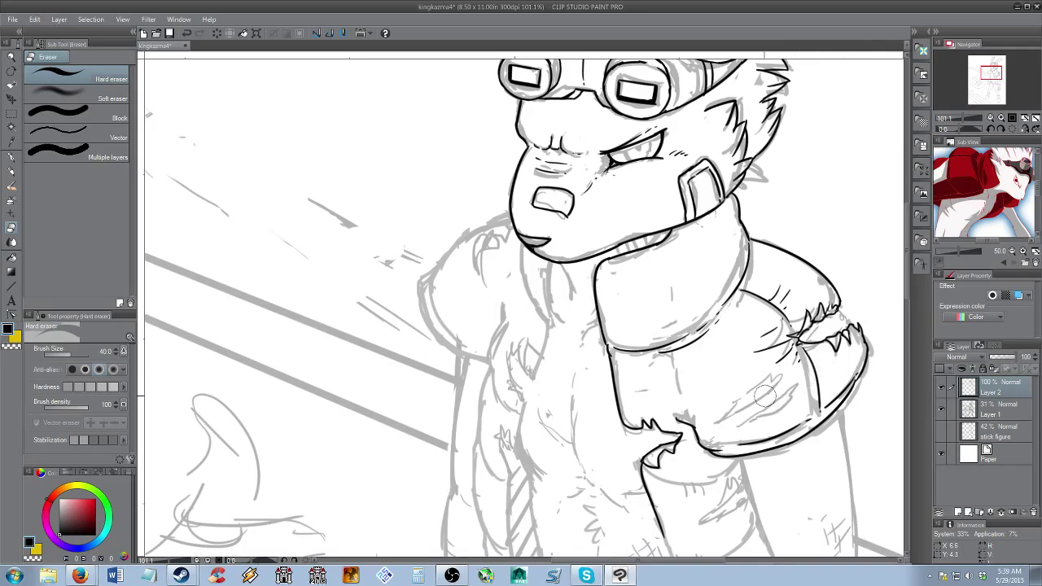
pyautogui.press('p')
pyautogui.moveTo(764, 383)
pyautogui.mouseDown()
pyautogui.moveTo(775, 376)
pyautogui.moveTo(735, 408)
pyautogui.mouseUp()
pyautogui.moveTo(740, 405); pyautogui.dragTo(717, 418)
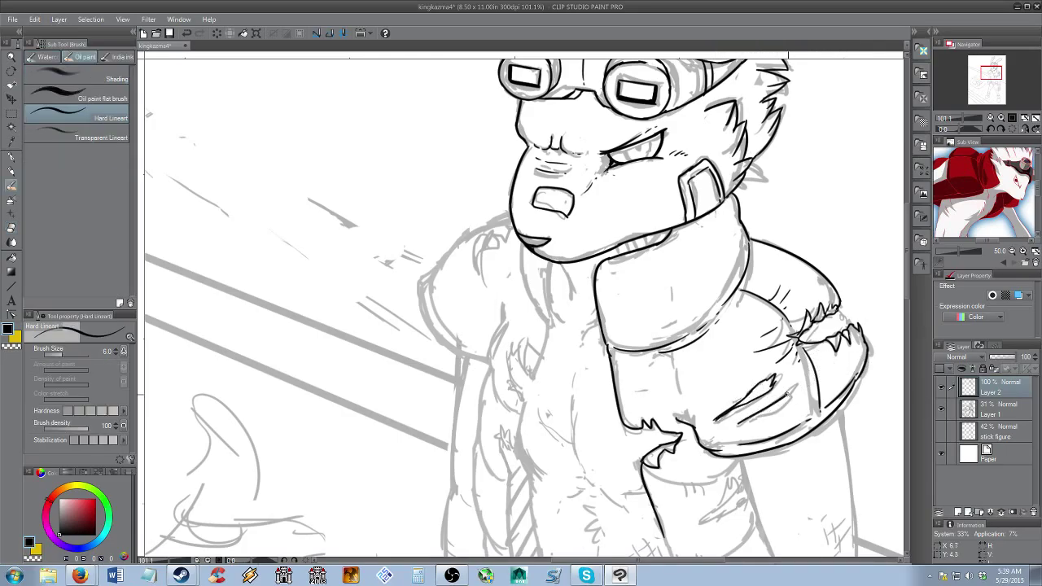
pyautogui.moveTo(786, 394); pyautogui.dragTo(793, 402)
pyautogui.hotkey('ctrl', 'z')
pyautogui.moveTo(742, 426); pyautogui.dragTo(792, 407)
pyautogui.hotkey('ctrl', 'z')
pyautogui.moveTo(685, 352); pyautogui.dragTo(682, 394)
pyautogui.hotkey('ctrl', 'z')
# Ink the jacket's opposite front edge from the neck to its torn cloth, and the inner collar line beside it
pyautogui.moveTo(551, 263)
pyautogui.mouseDown()
pyautogui.moveTo(536, 363)
pyautogui.moveTo(526, 374)
pyautogui.moveTo(525, 338)
pyautogui.moveTo(507, 360)
pyautogui.moveTo(503, 391)
pyautogui.moveTo(521, 395)
pyautogui.moveTo(513, 385)
pyautogui.moveTo(523, 399)
pyautogui.mouseUp()
pyautogui.hotkey('ctrl', 'z')
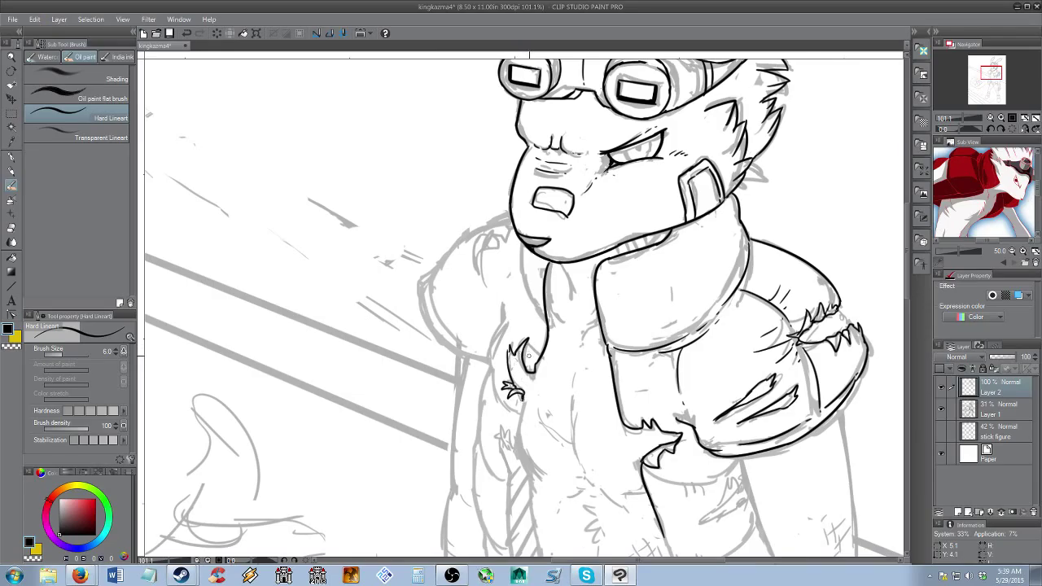
pyautogui.hotkey('ctrl', 'z')
pyautogui.moveTo(523, 248); pyautogui.dragTo(536, 316)
pyautogui.hotkey('ctrl', 'z')
pyautogui.moveTo(520, 243); pyautogui.dragTo(541, 319)
# Ink the far shoulder's outline with its torn cloth and double sleeve hem
pyautogui.moveTo(509, 219)
pyautogui.mouseDown()
pyautogui.moveTo(478, 270)
pyautogui.moveTo(478, 220)
pyautogui.moveTo(423, 295)
pyautogui.moveTo(474, 366)
pyautogui.mouseUp()
pyautogui.hotkey('ctrl', 'z')
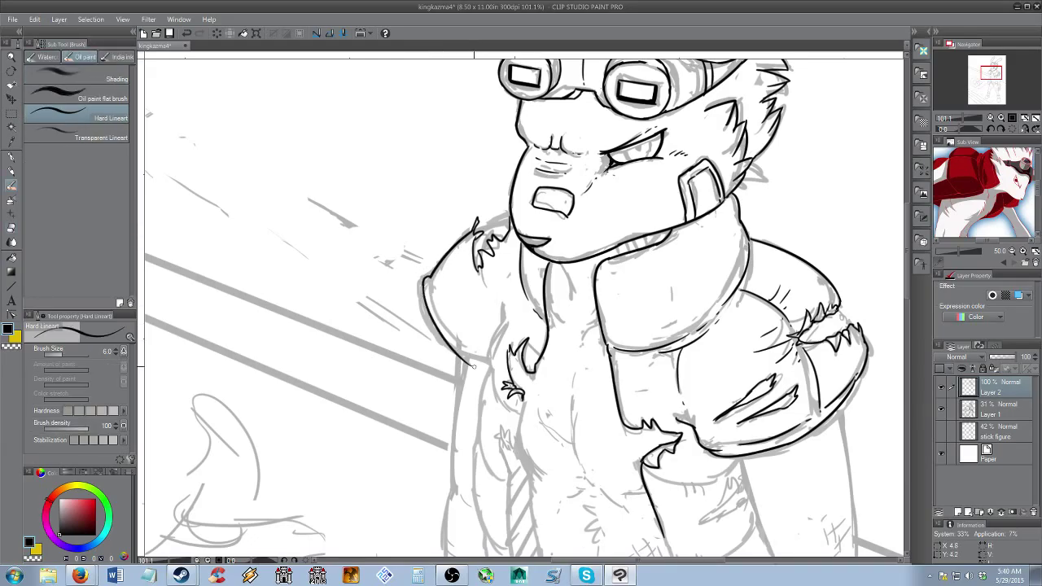
pyautogui.moveTo(427, 281); pyautogui.dragTo(477, 355)
# Ink the outer edge of the jacket's far side below the shoulder and its torn inner edge
pyautogui.hotkey('alt', 'space')
pyautogui.moveTo(537, 342); pyautogui.dragTo(520, 238)
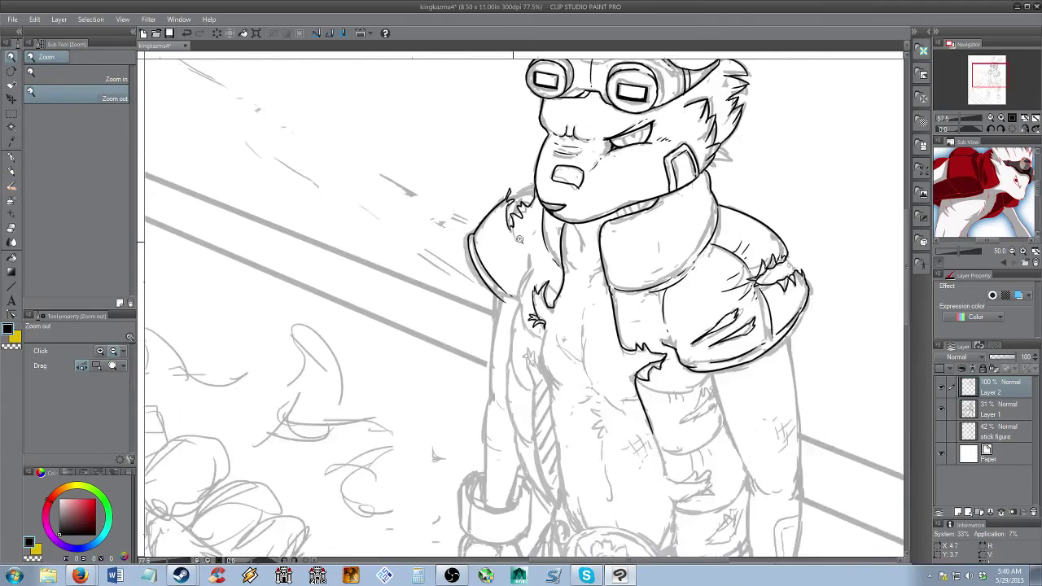
pyautogui.scroll(1, 519, 239)
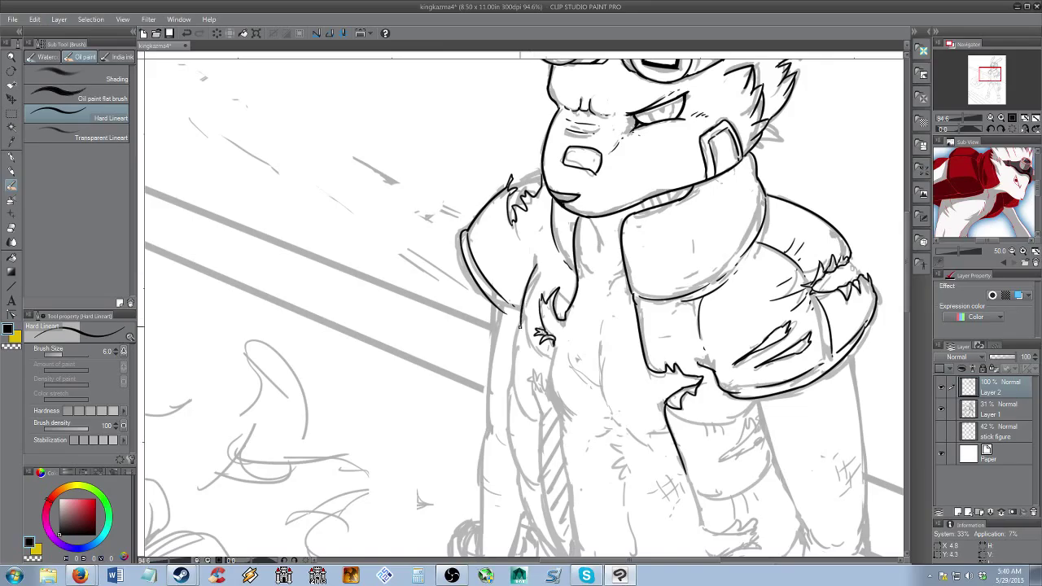
pyautogui.moveTo(516, 332)
pyautogui.mouseDown()
pyautogui.moveTo(509, 398)
pyautogui.moveTo(510, 387)
pyautogui.moveTo(522, 476)
pyautogui.mouseUp()
pyautogui.hotkey('ctrl', 'z')
pyautogui.moveTo(513, 384); pyautogui.dragTo(521, 470)
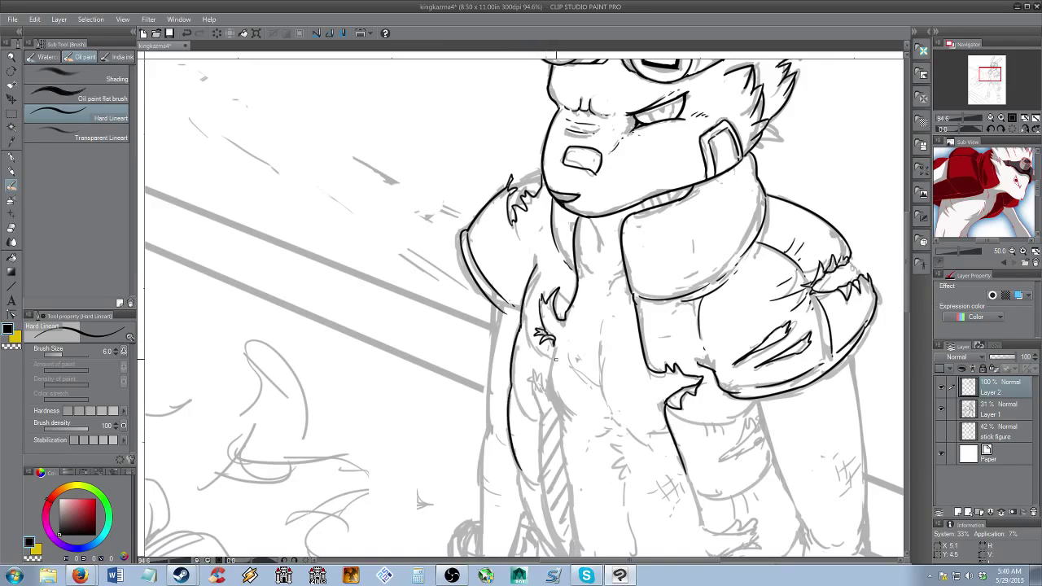
pyautogui.moveTo(560, 350)
pyautogui.mouseDown()
pyautogui.moveTo(541, 394)
pyautogui.moveTo(529, 381)
pyautogui.moveTo(539, 412)
pyautogui.moveTo(531, 374)
pyautogui.moveTo(544, 392)
pyautogui.moveTo(523, 390)
pyautogui.moveTo(539, 412)
pyautogui.moveTo(521, 396)
pyautogui.mouseUp()
pyautogui.press('e')
# Ink the curved seam across the near side of the jacket above the lower tear
pyautogui.press('/')
pyautogui.moveTo(650, 479)
pyautogui.mouseDown()
pyautogui.moveTo(629, 347)
pyautogui.moveTo(663, 374)
pyautogui.moveTo(717, 384)
pyautogui.moveTo(692, 386)
pyautogui.moveTo(714, 384)
pyautogui.moveTo(696, 402)
pyautogui.moveTo(666, 401)
pyautogui.moveTo(673, 417)
pyautogui.moveTo(711, 392)
pyautogui.mouseUp()
pyautogui.press('b')
pyautogui.moveTo(661, 356); pyautogui.dragTo(719, 339)
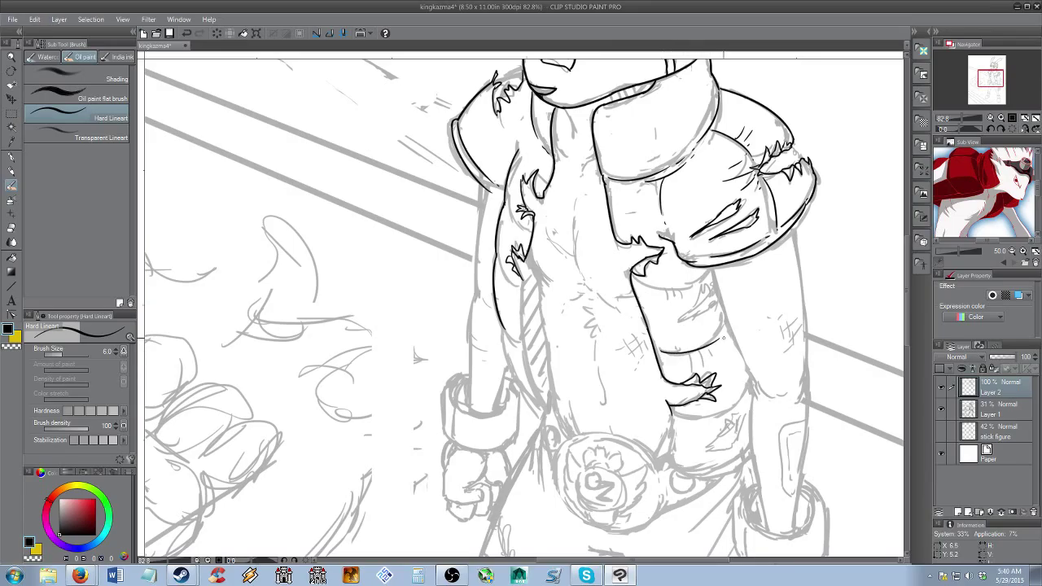
pyautogui.hotkey('ctrl', 'z')
pyautogui.moveTo(662, 355)
pyautogui.mouseDown()
pyautogui.moveTo(722, 328)
pyautogui.moveTo(717, 360)
pyautogui.moveTo(723, 347)
pyautogui.mouseUp()
pyautogui.hotkey('ctrl', 'z')
# Ink the upper seam, short creases and slash tears on the jacket section below the near sleeve
pyautogui.moveTo(636, 280)
pyautogui.mouseDown()
pyautogui.moveTo(702, 285)
pyautogui.moveTo(670, 302)
pyautogui.mouseUp()
pyautogui.moveTo(677, 291)
pyautogui.mouseDown()
pyautogui.moveTo(679, 300)
pyautogui.moveTo(693, 273)
pyautogui.mouseUp()
pyautogui.moveTo(689, 287)
pyautogui.mouseDown()
pyautogui.moveTo(696, 273)
pyautogui.moveTo(710, 301)
pyautogui.moveTo(675, 323)
pyautogui.moveTo(704, 315)
pyautogui.moveTo(694, 310)
pyautogui.moveTo(713, 286)
pyautogui.mouseUp()
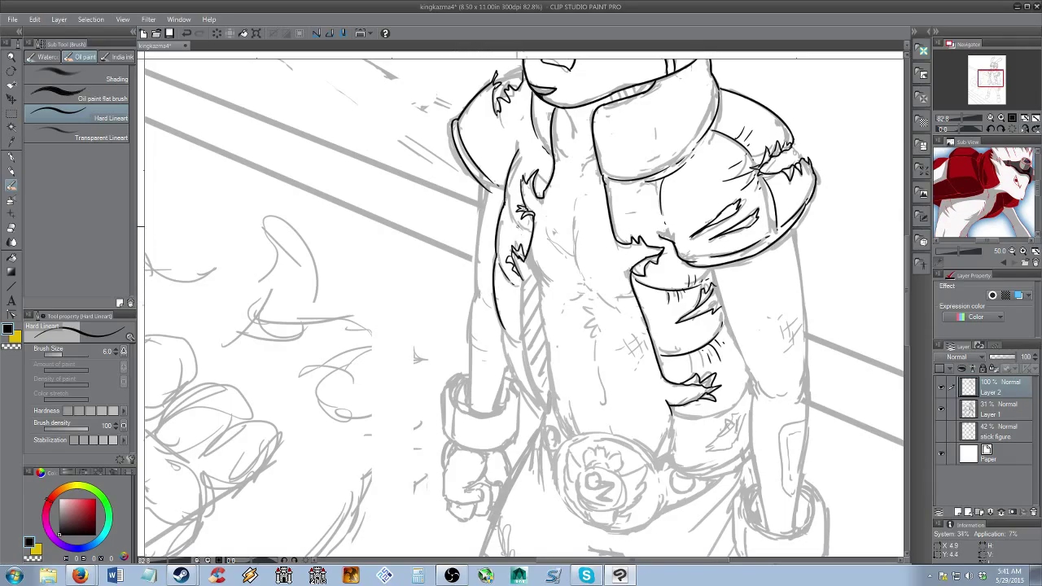
# Ink the lower edges of the jacket's far side down to the waist and the torso's side line
pyautogui.moveTo(513, 219); pyautogui.dragTo(527, 230)
pyautogui.moveTo(521, 282)
pyautogui.mouseDown()
pyautogui.moveTo(522, 352)
pyautogui.moveTo(545, 409)
pyautogui.mouseUp()
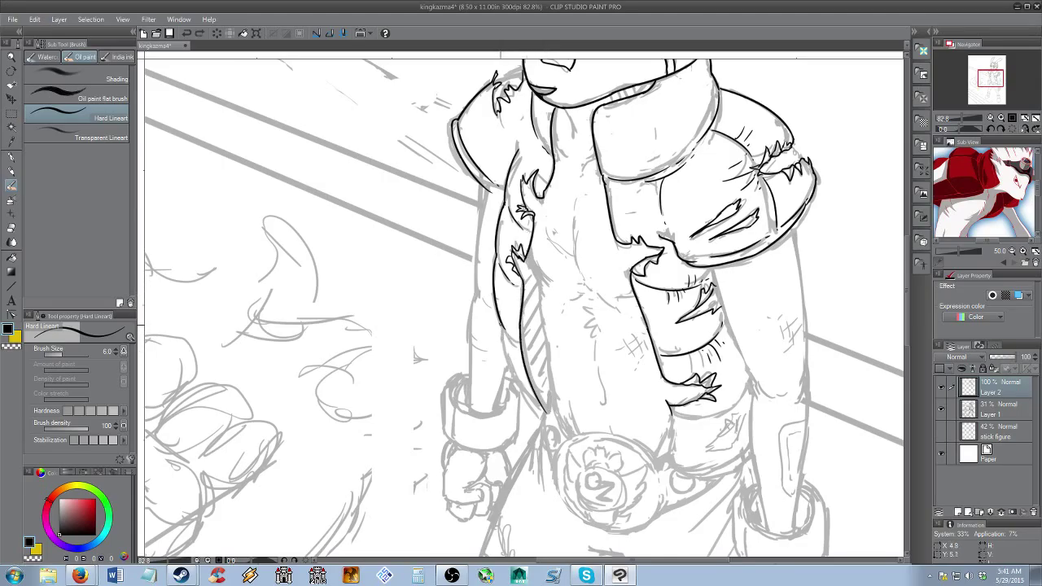
pyautogui.moveTo(502, 327); pyautogui.dragTo(541, 412)
pyautogui.moveTo(543, 306); pyautogui.dragTo(558, 401)
pyautogui.hotkey('ctrl', 'z')
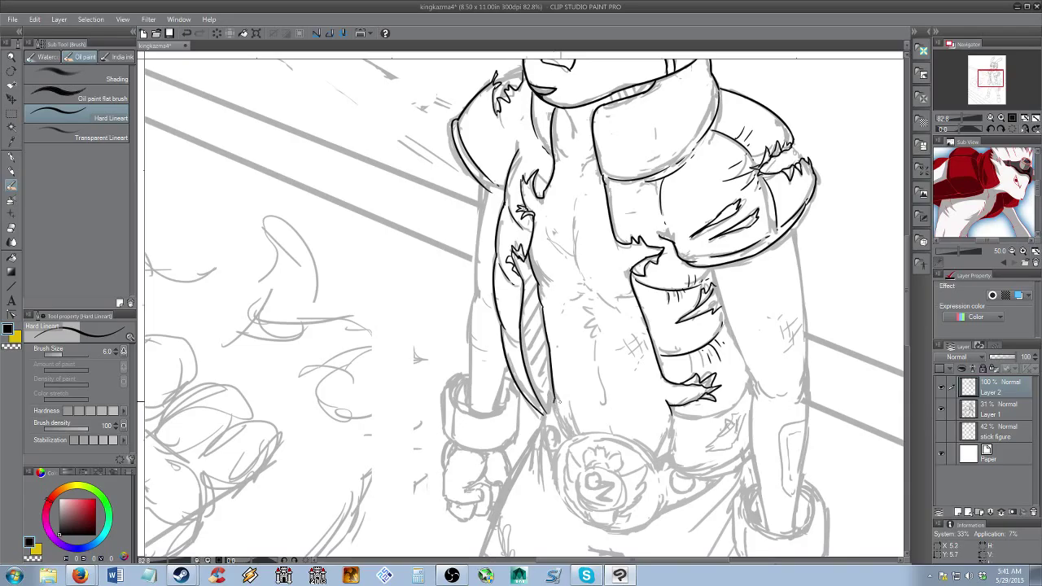
pyautogui.moveTo(538, 274); pyautogui.dragTo(545, 284)
pyautogui.hotkey('ctrl', 'z')
pyautogui.hotkey('ctrl', 'z')
# Ink the chest muscle contours and short neckline marks on the bare torso
pyautogui.moveTo(574, 218)
pyautogui.mouseDown()
pyautogui.moveTo(574, 274)
pyautogui.moveTo(631, 288)
pyautogui.mouseUp()
pyautogui.hotkey('ctrl', 'z')
pyautogui.hotkey('ctrl', 'z')
pyautogui.hotkey('ctrl', 'z')
pyautogui.moveTo(555, 155)
pyautogui.mouseDown()
pyautogui.moveTo(560, 168)
pyautogui.moveTo(596, 158)
pyautogui.moveTo(604, 249)
pyautogui.mouseUp()
pyautogui.hotkey('ctrl', 'z')
pyautogui.moveTo(583, 198); pyautogui.dragTo(588, 215)
pyautogui.hotkey('ctrl', 'z')
# Ink the inner and outer edges of the near upper arm from the sleeve to the elbow
pyautogui.press('/')
pyautogui.moveTo(668, 290); pyautogui.dragTo(611, 290)
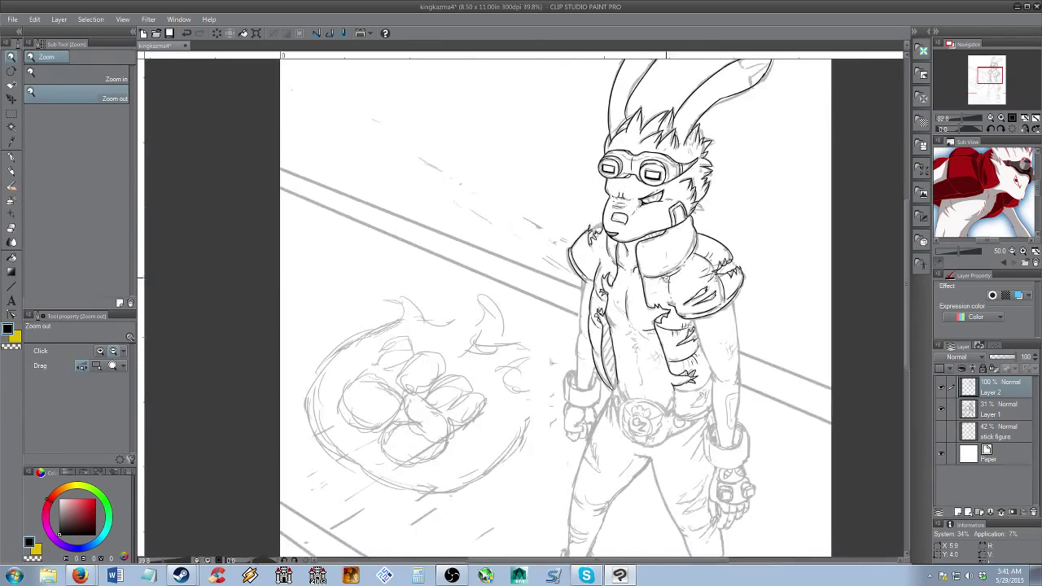
pyautogui.moveTo(705, 359)
pyautogui.mouseDown()
pyautogui.moveTo(610, 267)
pyautogui.moveTo(651, 269)
pyautogui.moveTo(611, 286)
pyautogui.moveTo(636, 343)
pyautogui.mouseUp()
pyautogui.hotkey('ctrl', 'z')
pyautogui.hotkey('ctrl', 'z')
pyautogui.moveTo(601, 253); pyautogui.dragTo(633, 356)
pyautogui.moveTo(669, 219); pyautogui.dragTo(688, 363)
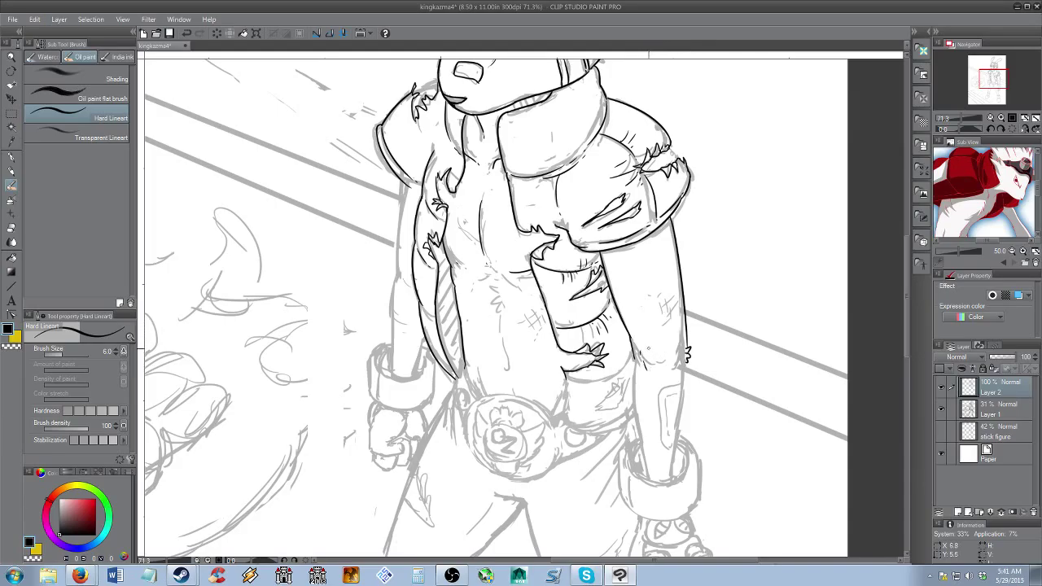
# Ink both sides of the near forearm from the elbow down into the wrist cuff
pyautogui.moveTo(636, 348); pyautogui.dragTo(647, 370)
pyautogui.moveTo(633, 356); pyautogui.dragTo(643, 458)
pyautogui.hotkey('ctrl', 'z')
pyautogui.moveTo(633, 356); pyautogui.dragTo(650, 481)
pyautogui.hotkey('ctrl', 'z')
pyautogui.moveTo(641, 443); pyautogui.dragTo(649, 481)
pyautogui.moveTo(687, 363); pyautogui.dragTo(674, 478)
pyautogui.hotkey('ctrl', 'z')
pyautogui.hotkey('ctrl', 'z')
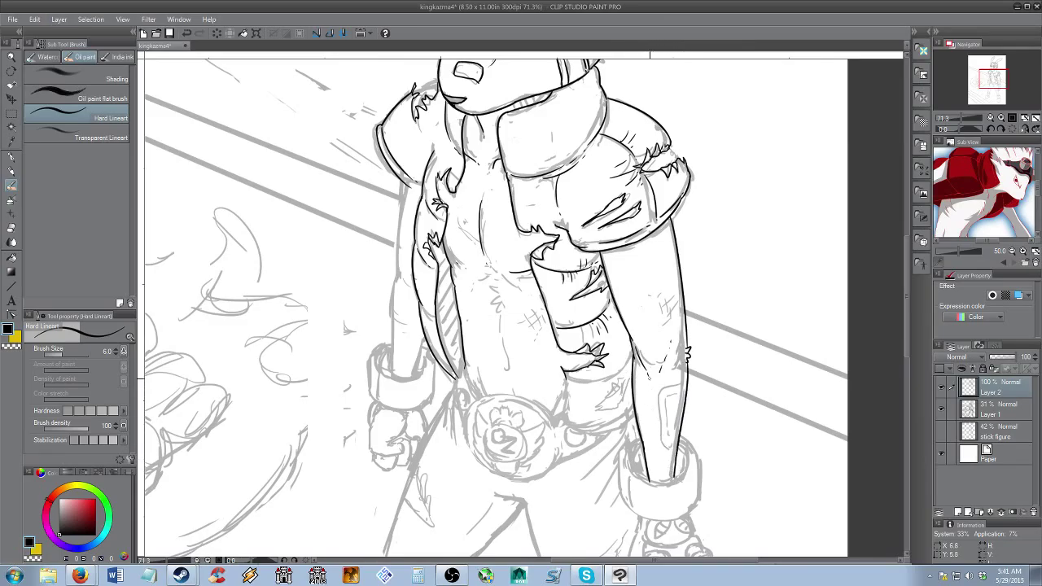
# Ink the narrow panel on the near forearm with its inner outline
pyautogui.moveTo(664, 393); pyautogui.dragTo(681, 384)
pyautogui.hotkey('ctrl', 'z')
pyautogui.moveTo(662, 394)
pyautogui.mouseDown()
pyautogui.moveTo(687, 381)
pyautogui.moveTo(663, 445)
pyautogui.moveTo(676, 452)
pyautogui.mouseUp()
pyautogui.moveTo(668, 395); pyautogui.dragTo(671, 441)
# Ink small cross-hatched scuff marks on the near upper arm and the side of the torso
pyautogui.moveTo(667, 295); pyautogui.dragTo(662, 320)
pyautogui.moveTo(673, 295)
pyautogui.mouseDown()
pyautogui.moveTo(667, 315)
pyautogui.moveTo(678, 298)
pyautogui.mouseUp()
pyautogui.moveTo(661, 311); pyautogui.dragTo(680, 304)
pyautogui.moveTo(535, 315); pyautogui.dragTo(531, 329)
pyautogui.moveTo(542, 312); pyautogui.dragTo(537, 326)
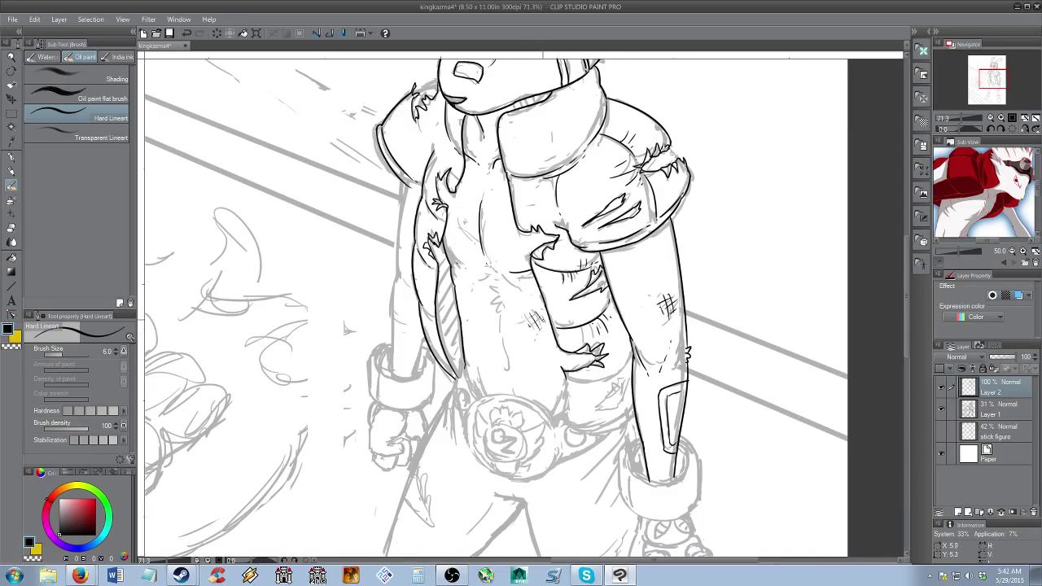
# Ink the scuff marks on the chest, the jagged fur in mid-torso and the belly line below it
pyautogui.moveTo(460, 227)
pyautogui.mouseDown()
pyautogui.moveTo(474, 247)
pyautogui.moveTo(517, 247)
pyautogui.mouseUp()
pyautogui.hotkey('ctrl', 'z')
pyautogui.moveTo(470, 287)
pyautogui.mouseDown()
pyautogui.moveTo(516, 289)
pyautogui.moveTo(497, 316)
pyautogui.mouseUp()
pyautogui.moveTo(502, 355); pyautogui.dragTo(506, 370)
# Ink the lower waist lines on both sides of the belly down to the belt
pyautogui.moveTo(550, 410); pyautogui.dragTo(559, 378)
pyautogui.press('e')
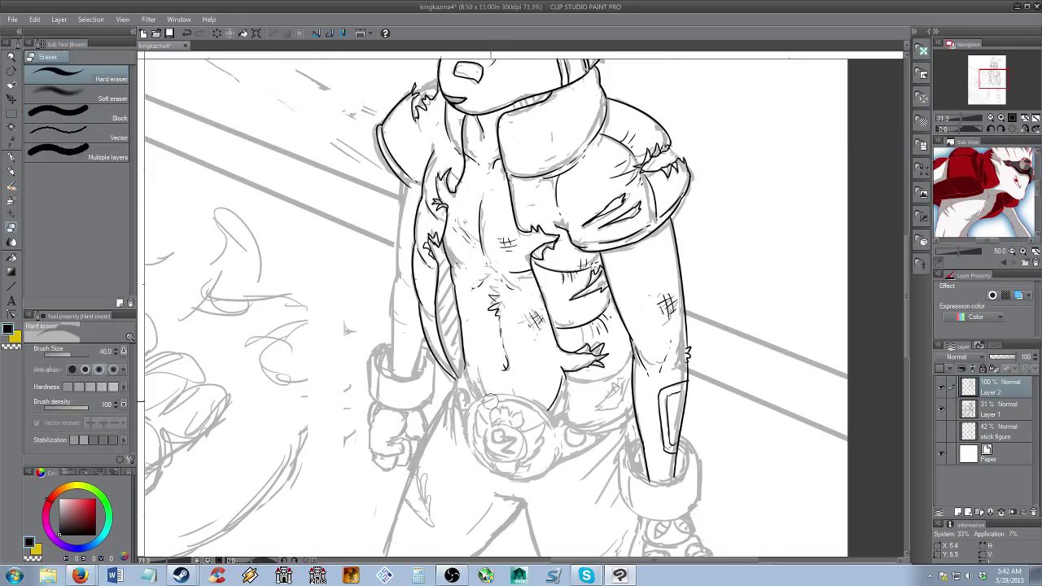
pyautogui.press('b')
pyautogui.moveTo(477, 367); pyautogui.dragTo(485, 391)
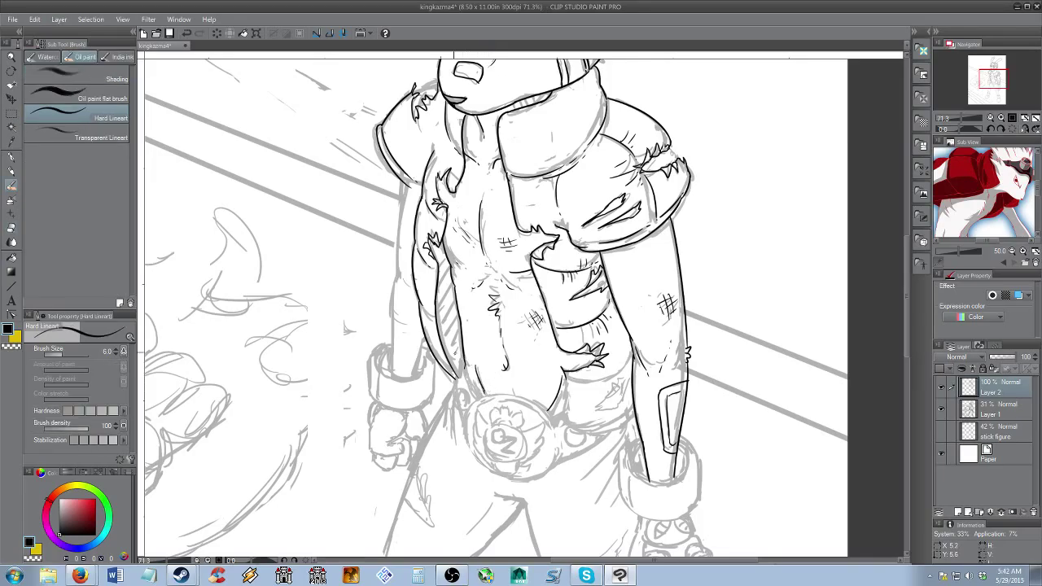
# Ink the jacket's bottom section on the near side with its hem and slash tear
pyautogui.moveTo(544, 347); pyautogui.dragTo(548, 311)
pyautogui.hotkey('ctrl', 'z')
pyautogui.moveTo(573, 348)
pyautogui.mouseDown()
pyautogui.moveTo(591, 357)
pyautogui.moveTo(568, 382)
pyautogui.moveTo(629, 388)
pyautogui.moveTo(636, 380)
pyautogui.moveTo(616, 386)
pyautogui.moveTo(639, 376)
pyautogui.moveTo(593, 374)
pyautogui.moveTo(627, 364)
pyautogui.moveTo(625, 333)
pyautogui.moveTo(625, 355)
pyautogui.moveTo(602, 354)
pyautogui.moveTo(626, 334)
pyautogui.mouseUp()
pyautogui.hotkey('ctrl', 'z')
pyautogui.hotkey('ctrl', 'z')
pyautogui.hotkey('ctrl', 'y')
pyautogui.hotkey('ctrl', 'z')
pyautogui.hotkey('ctrl', 'y')
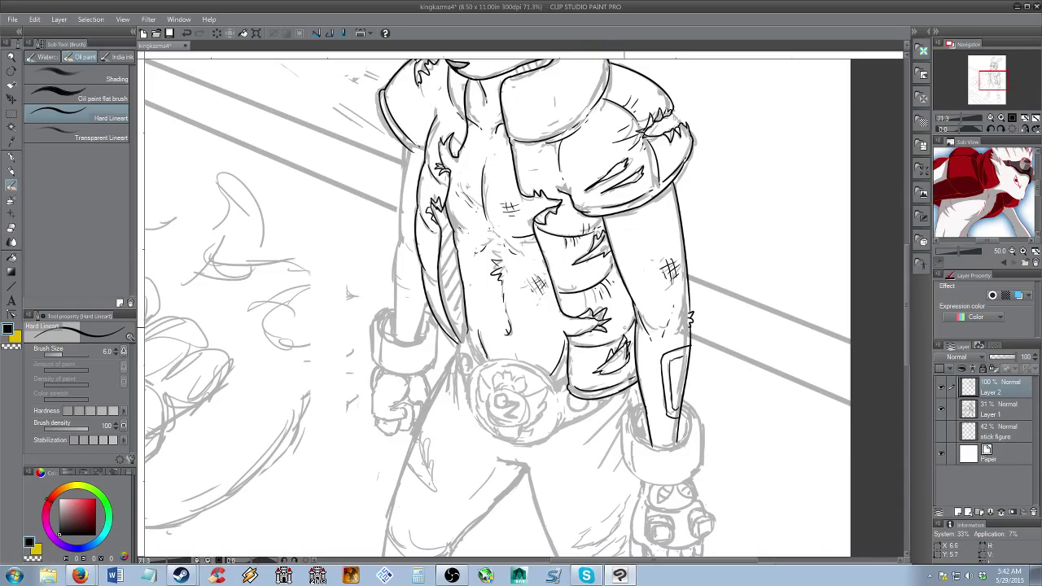
# Ink the hip line beside the belt buckle below the jacket's far side
pyautogui.moveTo(427, 272); pyautogui.dragTo(435, 280)
pyautogui.moveTo(467, 334)
pyautogui.mouseDown()
pyautogui.moveTo(489, 363)
pyautogui.moveTo(464, 322)
pyautogui.moveTo(455, 354)
pyautogui.moveTo(471, 401)
pyautogui.mouseUp()
pyautogui.hotkey('ctrl', 'z')
pyautogui.hotkey('ctrl', 'y')
pyautogui.hotkey('ctrl', 'z')
pyautogui.hotkey('ctrl', 'z')
# Ink the far arm's outline and elbow creases from the shoulder hem down to the wrist cuff
pyautogui.moveTo(552, 380); pyautogui.dragTo(515, 340)
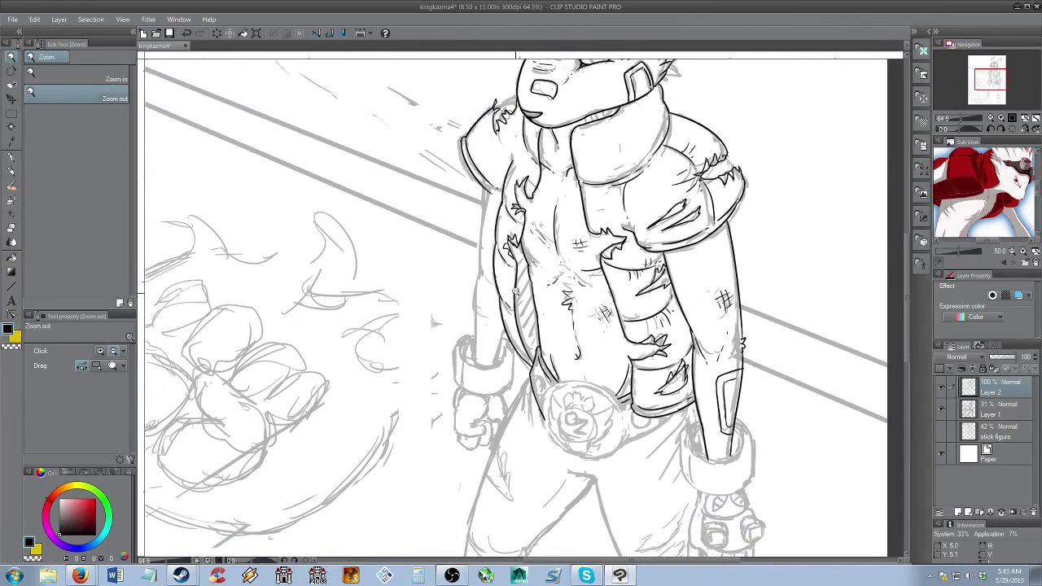
pyautogui.press('b')
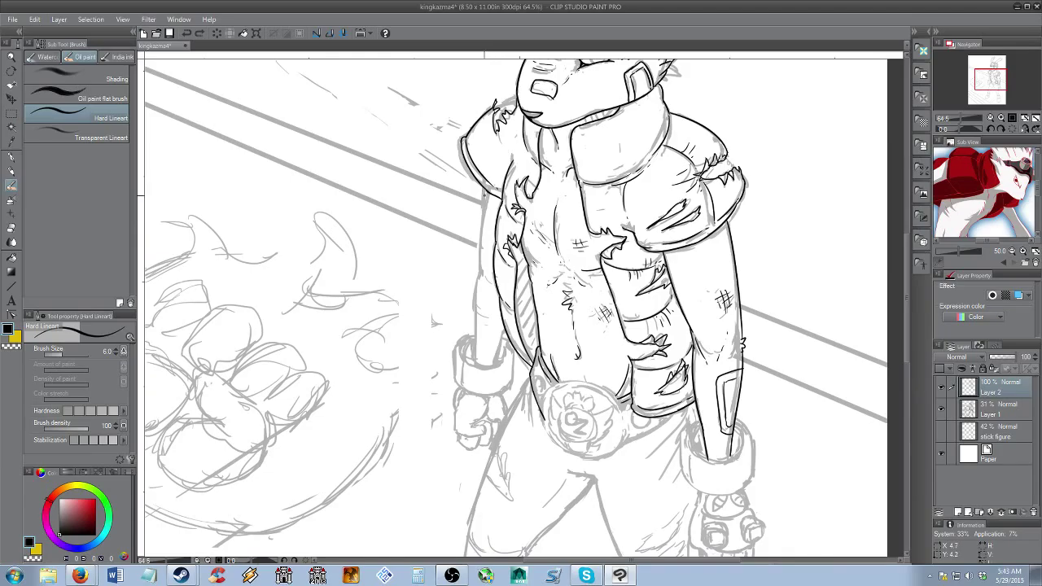
pyautogui.moveTo(483, 196)
pyautogui.mouseDown()
pyautogui.moveTo(476, 366)
pyautogui.moveTo(501, 358)
pyautogui.mouseUp()
pyautogui.hotkey('ctrl', 'z')
pyautogui.hotkey('ctrl', 'z')
pyautogui.hotkey('ctrl', 'z')
pyautogui.moveTo(505, 330); pyautogui.dragTo(495, 355)
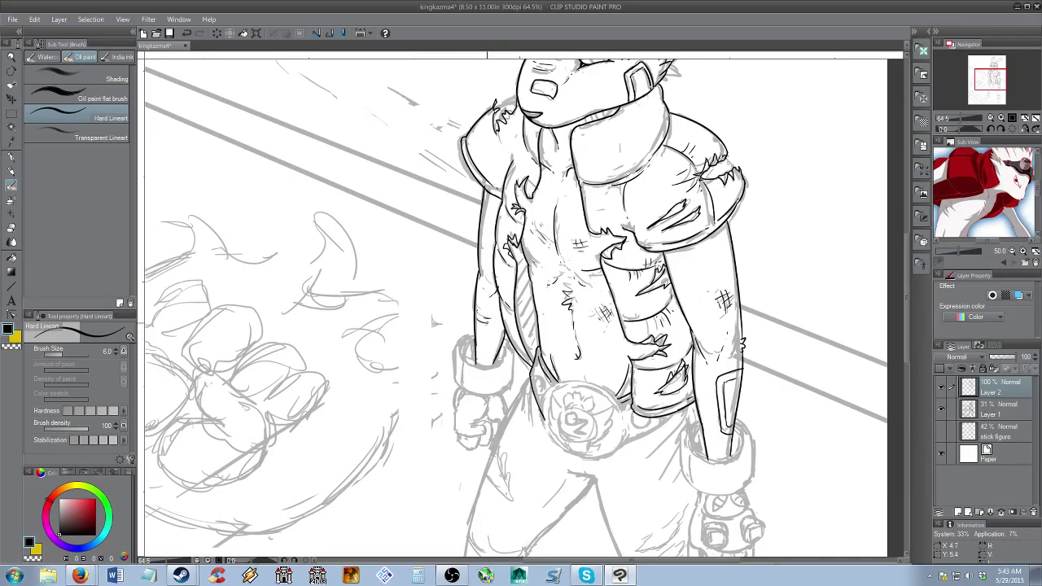
# Ink the rim and oval opening of the far arm's wrist cuff
pyautogui.hotkey('ctrl', 'z')
pyautogui.moveTo(473, 340)
pyautogui.mouseDown()
pyautogui.moveTo(461, 347)
pyautogui.moveTo(473, 368)
pyautogui.moveTo(470, 354)
pyautogui.moveTo(472, 366)
pyautogui.moveTo(506, 370)
pyautogui.moveTo(480, 338)
pyautogui.mouseUp()
pyautogui.hotkey('ctrl', 'z')
pyautogui.hotkey('ctrl', 'z')
pyautogui.hotkey('ctrl', 'z')
pyautogui.hotkey('ctrl', 'z')
pyautogui.hotkey('ctrl', 'z')
pyautogui.hotkey('ctrl', 'z')
pyautogui.hotkey('ctrl', 'z')
pyautogui.hotkey('ctrl', 'z')
pyautogui.hotkey('alt', 'space')
pyautogui.moveTo(464, 440); pyautogui.dragTo(455, 298)
pyautogui.hotkey('ctrl', 'z')
pyautogui.moveTo(489, 261)
pyautogui.mouseDown()
pyautogui.moveTo(489, 272)
pyautogui.moveTo(519, 274)
pyautogui.mouseUp()
pyautogui.hotkey('ctrl', 'z')
# Ink the far cuff's curved lower edge and the side facing the body
pyautogui.moveTo(452, 308)
pyautogui.mouseDown()
pyautogui.moveTo(475, 325)
pyautogui.moveTo(544, 322)
pyautogui.mouseUp()
pyautogui.hotkey('ctrl', 'z')
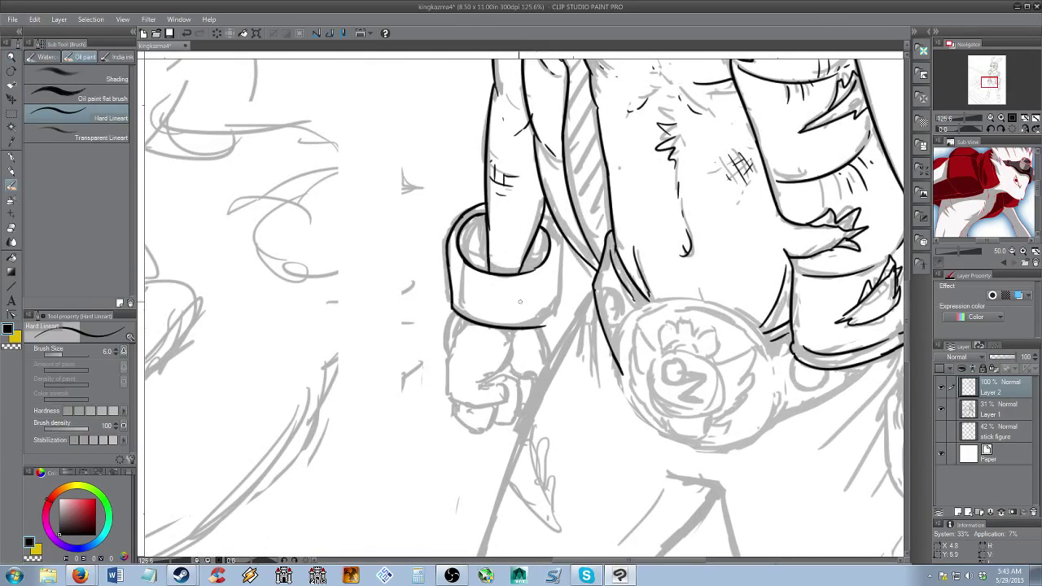
pyautogui.hotkey('ctrl', 'z')
pyautogui.moveTo(452, 308); pyautogui.dragTo(555, 316)
pyautogui.moveTo(541, 217); pyautogui.dragTo(558, 253)
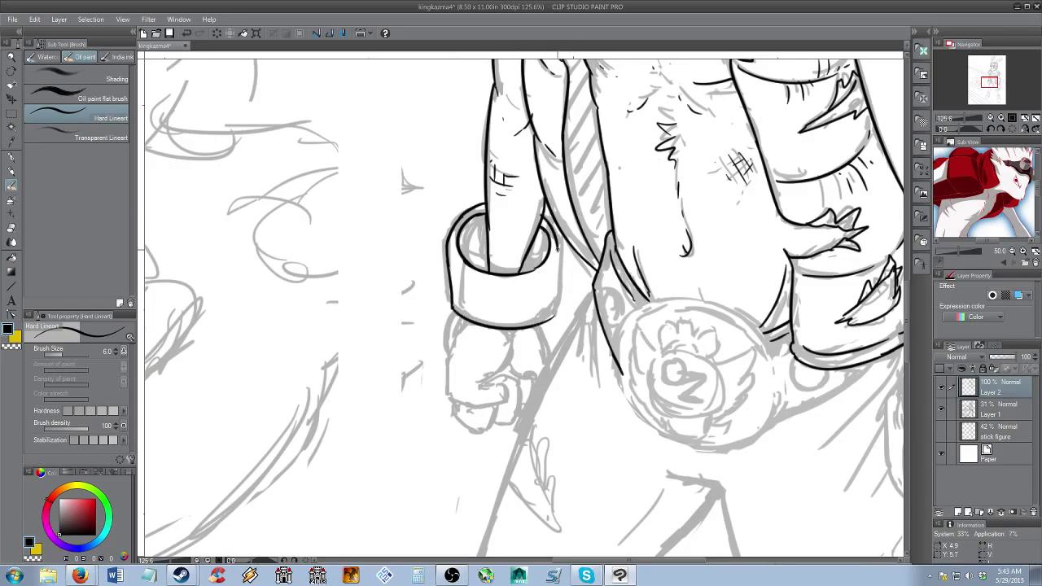
pyautogui.hotkey('ctrl', 'z')
pyautogui.moveTo(540, 216)
pyautogui.mouseDown()
pyautogui.moveTo(560, 243)
pyautogui.moveTo(557, 314)
pyautogui.mouseUp()
pyautogui.press('e')
pyautogui.press('b')
pyautogui.moveTo(559, 254); pyautogui.dragTo(551, 317)
pyautogui.hotkey('ctrl', 'z')
# Try a vertical line as the far cuff's new outer side and erase the edge beyond it
pyautogui.moveTo(469, 272); pyautogui.dragTo(465, 317)
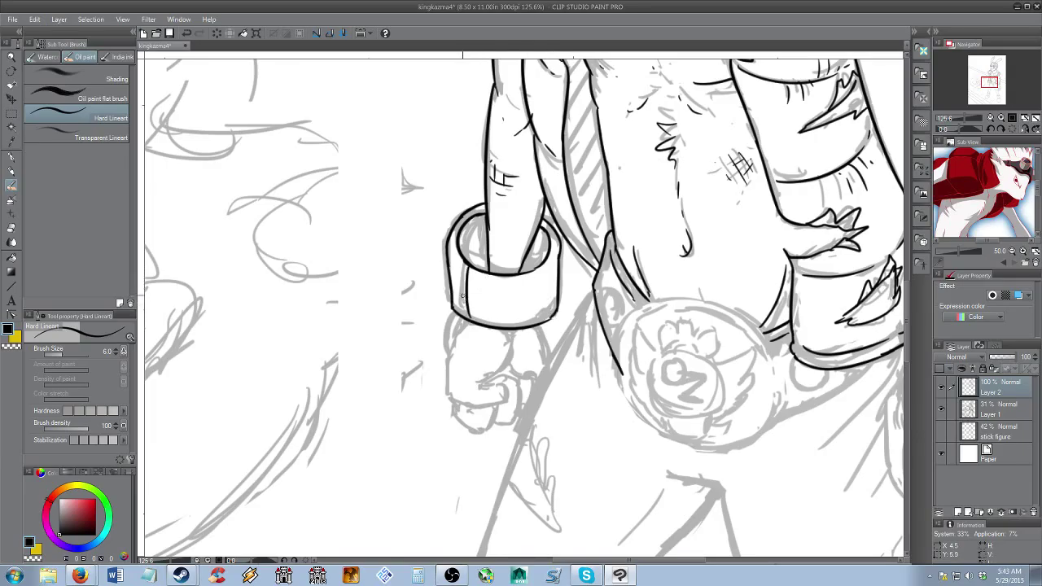
pyautogui.hotkey('alt', 'space')
pyautogui.moveTo(494, 279); pyautogui.dragTo(476, 282)
pyautogui.moveTo(476, 284)
pyautogui.mouseDown()
pyautogui.moveTo(483, 265)
pyautogui.moveTo(489, 295)
pyautogui.moveTo(497, 288)
pyautogui.mouseUp()
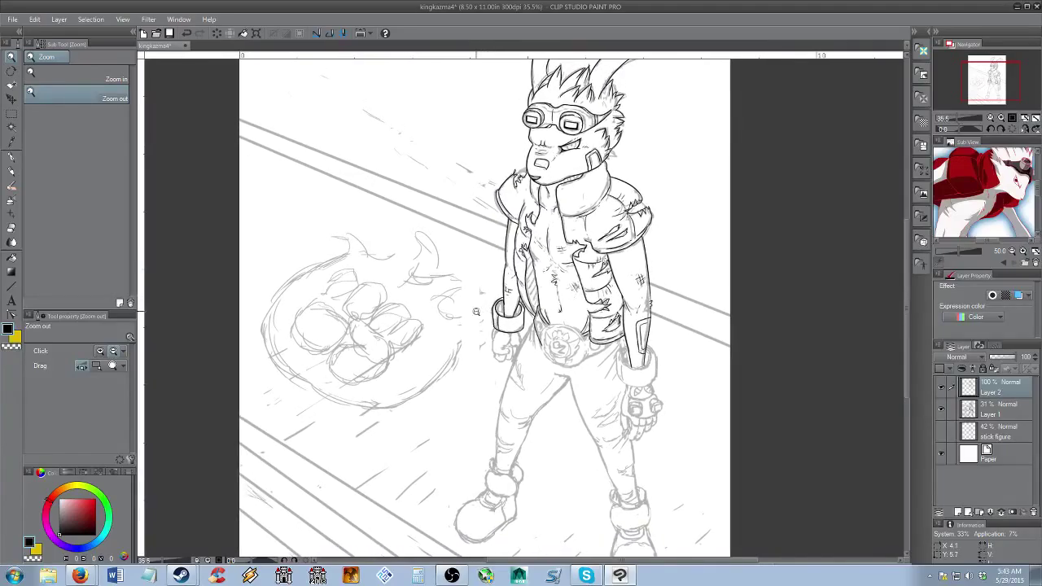
pyautogui.keyDown('alt'); pyautogui.click(484, 303); pyautogui.keyUp('alt')
pyautogui.moveTo(513, 328); pyautogui.dragTo(503, 255)
pyautogui.moveTo(459, 224); pyautogui.dragTo(482, 288)
pyautogui.press('b')
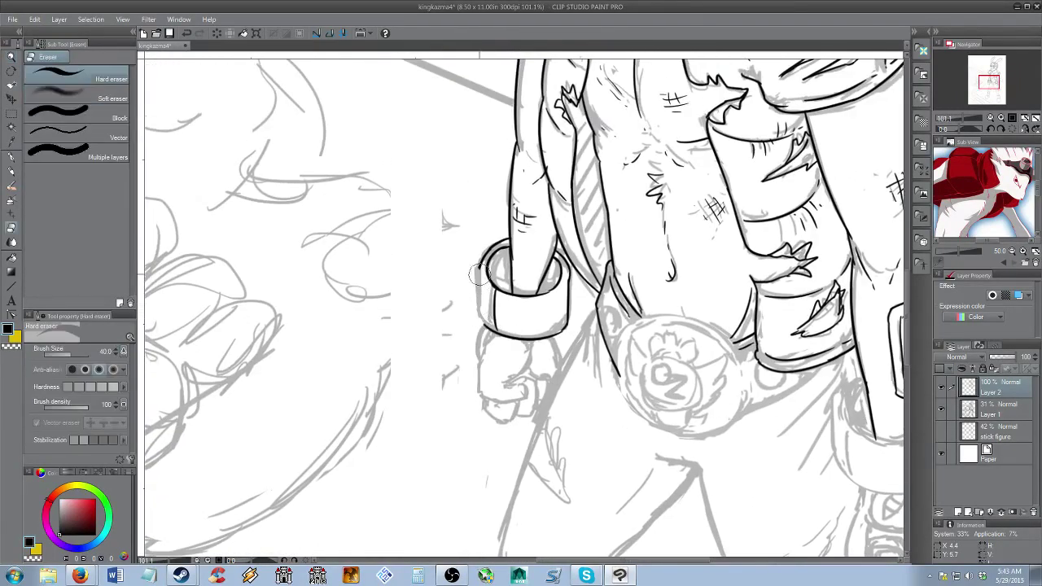
pyautogui.hotkey('ctrl', 'z')
pyautogui.moveTo(484, 265); pyautogui.dragTo(483, 320)
pyautogui.hotkey('ctrl', 'z')
pyautogui.hotkey('ctrl', 'z')
pyautogui.hotkey('ctrl', 'z')
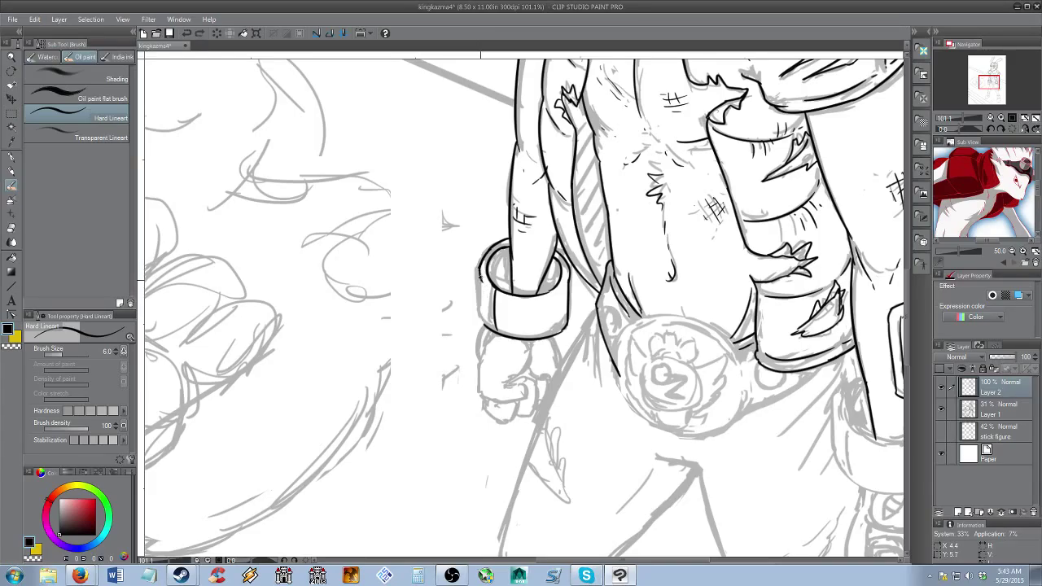
# Re-ink the far cuff's outer side and lower corner, and add a short vertical seam at its front
pyautogui.moveTo(479, 275)
pyautogui.mouseDown()
pyautogui.moveTo(487, 327)
pyautogui.moveTo(507, 301)
pyautogui.moveTo(522, 335)
pyautogui.mouseUp()
pyautogui.hotkey('ctrl', 'z')
pyautogui.press('e')
pyautogui.press('b')
pyautogui.hotkey('ctrl', 'z')
pyautogui.hotkey('ctrl', 'z')
pyautogui.hotkey('ctrl', 'z')
pyautogui.press('e')
pyautogui.press('b')
pyautogui.hotkey('ctrl', 'z')
pyautogui.press('e')
pyautogui.press('b')
pyautogui.moveTo(568, 288); pyautogui.dragTo(564, 329)
pyautogui.hotkey('ctrl', 'z')
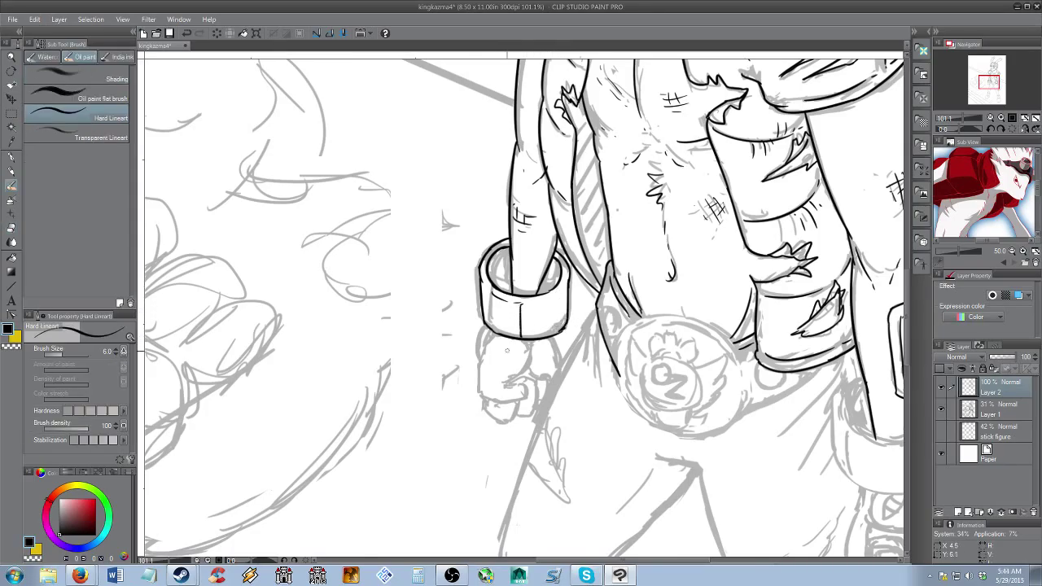
# Ink the back of the far hand and its first curled finger below the cuff
pyautogui.moveTo(492, 330)
pyautogui.mouseDown()
pyautogui.moveTo(482, 389)
pyautogui.moveTo(496, 401)
pyautogui.moveTo(523, 399)
pyautogui.moveTo(525, 387)
pyautogui.moveTo(522, 400)
pyautogui.moveTo(507, 383)
pyautogui.moveTo(529, 350)
pyautogui.moveTo(512, 381)
pyautogui.mouseUp()
pyautogui.hotkey('ctrl', 'z')
pyautogui.hotkey('ctrl', 'z')
pyautogui.hotkey('ctrl', 'z')
pyautogui.hotkey('ctrl', 'z')
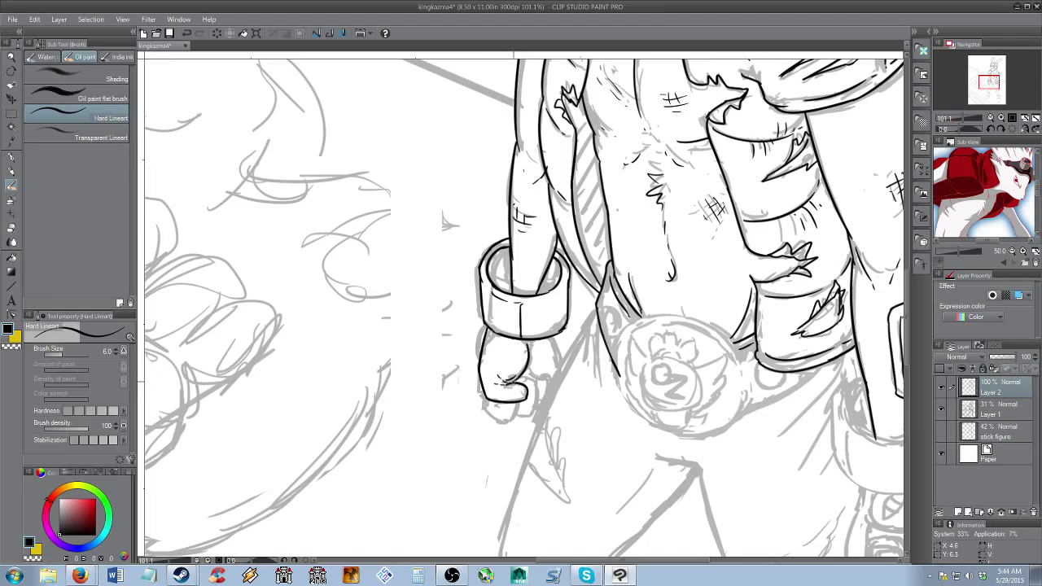
pyautogui.hotkey('ctrl', 'z')
# Ink the body-facing side of the far fist and its remaining curled fingers
pyautogui.moveTo(528, 343)
pyautogui.mouseDown()
pyautogui.moveTo(514, 377)
pyautogui.moveTo(555, 340)
pyautogui.mouseUp()
pyautogui.hotkey('ctrl', 'z')
pyautogui.moveTo(485, 391)
pyautogui.mouseDown()
pyautogui.moveTo(487, 417)
pyautogui.moveTo(510, 425)
pyautogui.moveTo(518, 405)
pyautogui.moveTo(496, 410)
pyautogui.moveTo(535, 416)
pyautogui.mouseUp()
pyautogui.hotkey('ctrl', 'z')
pyautogui.moveTo(526, 379)
pyautogui.mouseDown()
pyautogui.moveTo(537, 412)
pyautogui.moveTo(551, 379)
pyautogui.moveTo(536, 376)
pyautogui.mouseUp()
pyautogui.hotkey('ctrl', 'z')
pyautogui.hotkey('ctrl', 'z')
# Ink the oval opening of the near arm's cuff on both sides of the wrist
pyautogui.hotkey('alt', 'space')
pyautogui.moveTo(559, 339)
pyautogui.mouseDown()
pyautogui.moveTo(489, 339)
pyautogui.moveTo(557, 342)
pyautogui.mouseUp()
pyautogui.scroll(-1, 557, 342)
pyautogui.scroll(1, 555, 341)
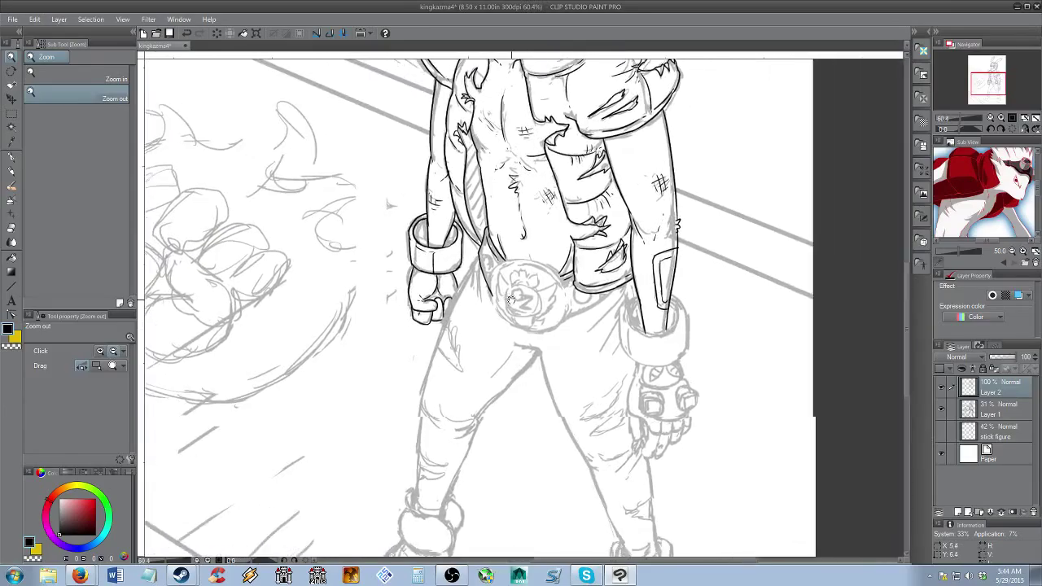
pyautogui.scroll(1, 656, 340)
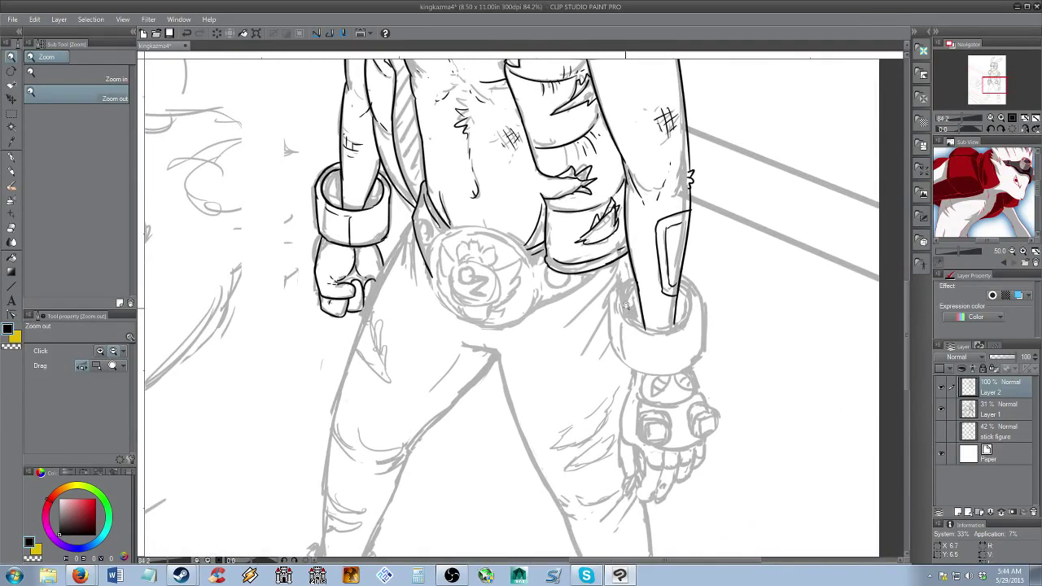
pyautogui.press('b')
pyautogui.moveTo(631, 287)
pyautogui.mouseDown()
pyautogui.moveTo(621, 298)
pyautogui.moveTo(643, 330)
pyautogui.moveTo(680, 324)
pyautogui.mouseUp()
pyautogui.hotkey('ctrl', 'z')
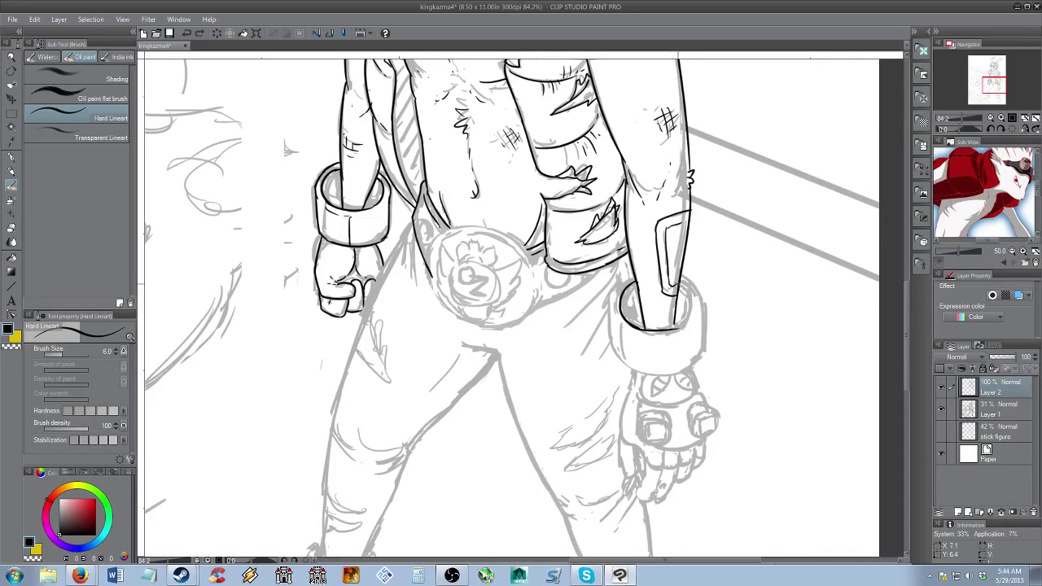
pyautogui.moveTo(679, 285)
pyautogui.mouseDown()
pyautogui.moveTo(688, 318)
pyautogui.moveTo(647, 332)
pyautogui.moveTo(688, 319)
pyautogui.mouseUp()
pyautogui.hotkey('ctrl', 'z')
pyautogui.press('e')
pyautogui.press('b')
pyautogui.hotkey('ctrl', 'z')
# Clean up and re-ink the front curve of the near cuff's opening below the wrist
pyautogui.press('e')
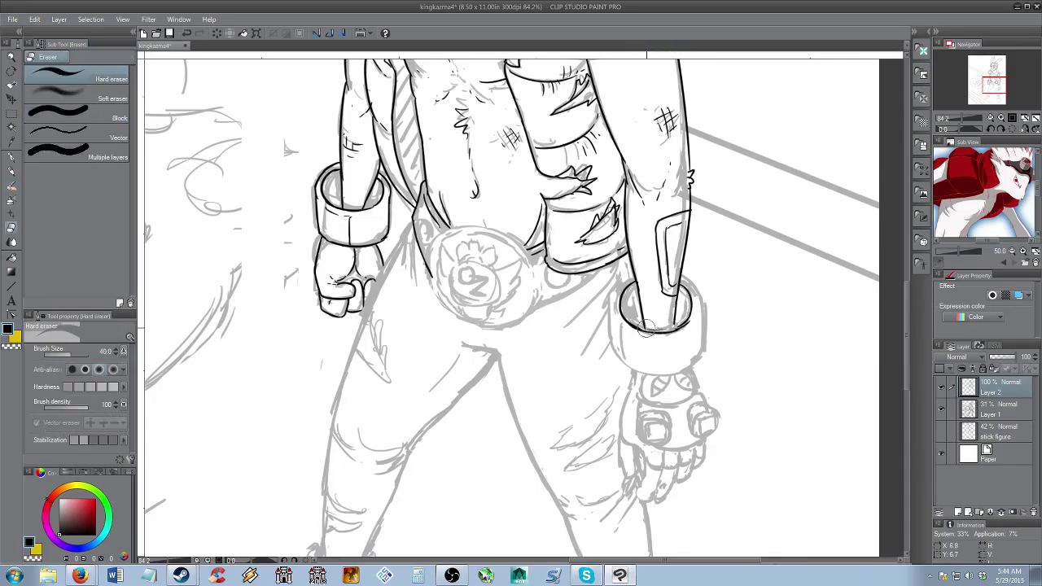
pyautogui.press('p')
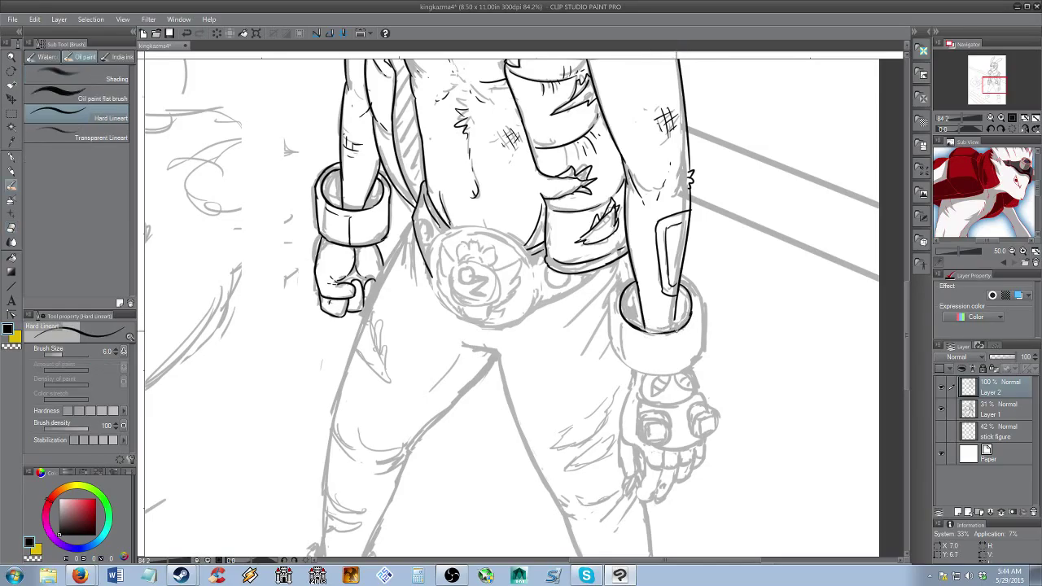
pyautogui.hotkey('ctrl', 'z')
pyautogui.moveTo(643, 333); pyautogui.dragTo(673, 329)
pyautogui.hotkey('ctrl', 'z')
pyautogui.hotkey('ctrl', 'z')
pyautogui.hotkey('ctrl', 'z')
pyautogui.hotkey('ctrl', 'z')
# Ink the near cuff's outer rim and its body-facing side
pyautogui.moveTo(636, 277); pyautogui.dragTo(612, 310)
pyautogui.hotkey('ctrl', 'z')
pyautogui.hotkey('ctrl', 'z')
pyautogui.hotkey('ctrl', 'z')
pyautogui.press('e')
pyautogui.press('p')
pyautogui.moveTo(622, 320)
pyautogui.mouseDown()
pyautogui.moveTo(616, 358)
pyautogui.moveTo(647, 372)
pyautogui.moveTo(693, 368)
pyautogui.mouseUp()
pyautogui.hotkey('ctrl', 'z')
pyautogui.hotkey('ctrl', 'z')
pyautogui.hotkey('ctrl', 'z')
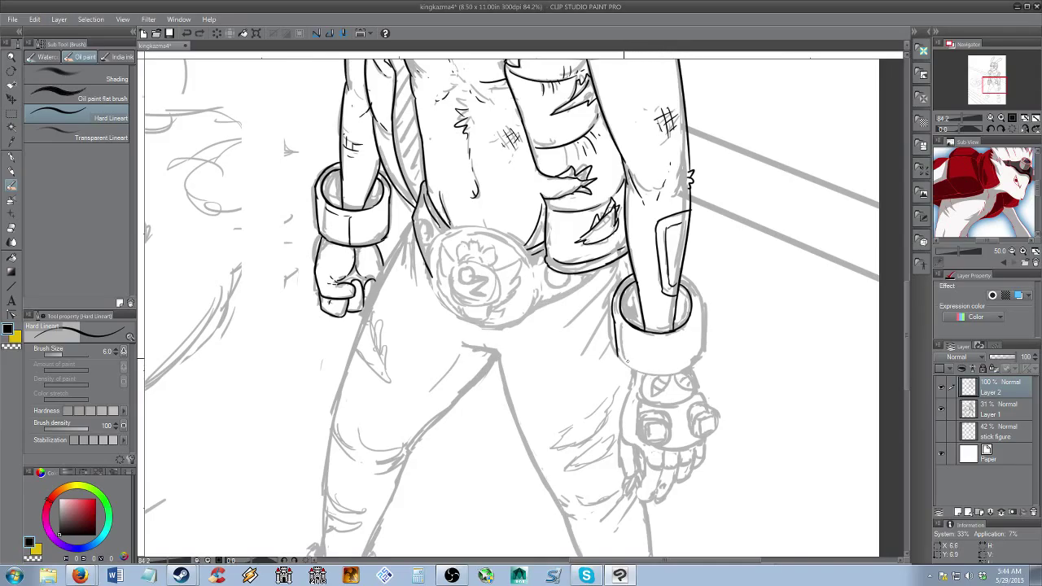
# Ink the near cuff's lower edge, outer side and front contour lines, and save the drawing
pyautogui.moveTo(617, 355); pyautogui.dragTo(696, 355)
pyautogui.hotkey('ctrl', 'z')
pyautogui.moveTo(680, 276)
pyautogui.mouseDown()
pyautogui.moveTo(702, 310)
pyautogui.moveTo(701, 298)
pyautogui.moveTo(699, 352)
pyautogui.mouseUp()
pyautogui.hotkey('ctrl', 'z')
pyautogui.hotkey('ctrl', 'z')
pyautogui.hotkey('ctrl', 'z')
pyautogui.moveTo(630, 328)
pyautogui.mouseDown()
pyautogui.moveTo(633, 361)
pyautogui.moveTo(683, 338)
pyautogui.mouseUp()
pyautogui.hotkey('ctrl', 'z')
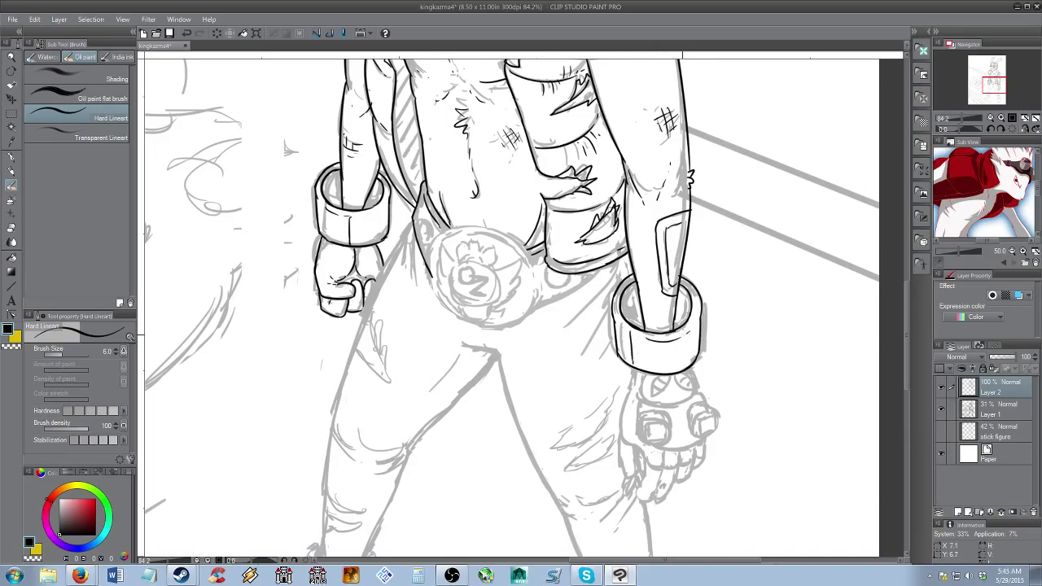
pyautogui.hotkey('ctrl', 's')
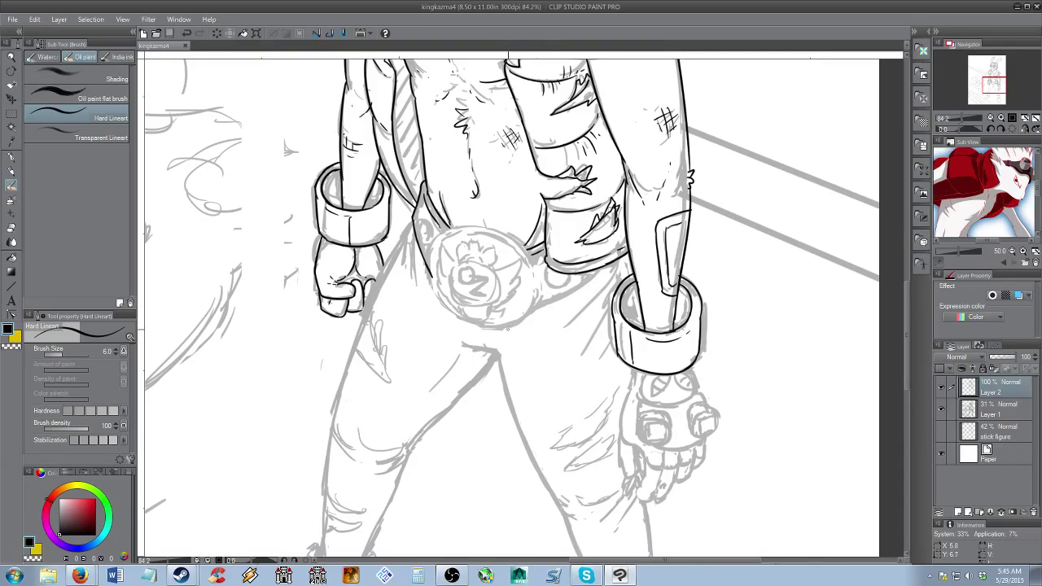
# Set the brush size to 8 and ink the near hand's thumb-side outline and the glove's scalloped knuckle edge
pyautogui.press(']')
pyautogui.press(']')
pyautogui.moveTo(620, 300); pyautogui.dragTo(632, 331)
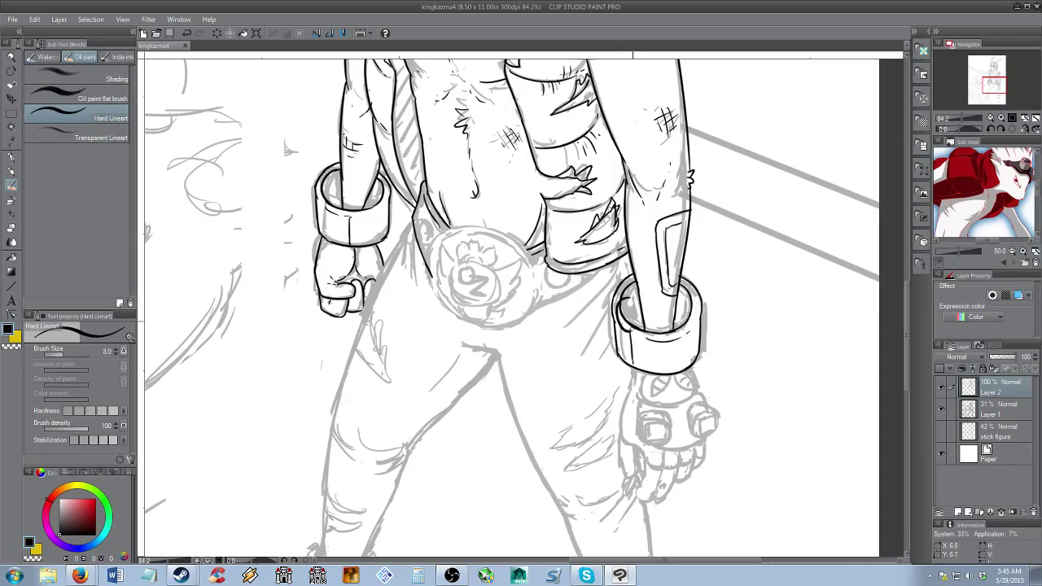
pyautogui.hotkey('ctrl', 'z')
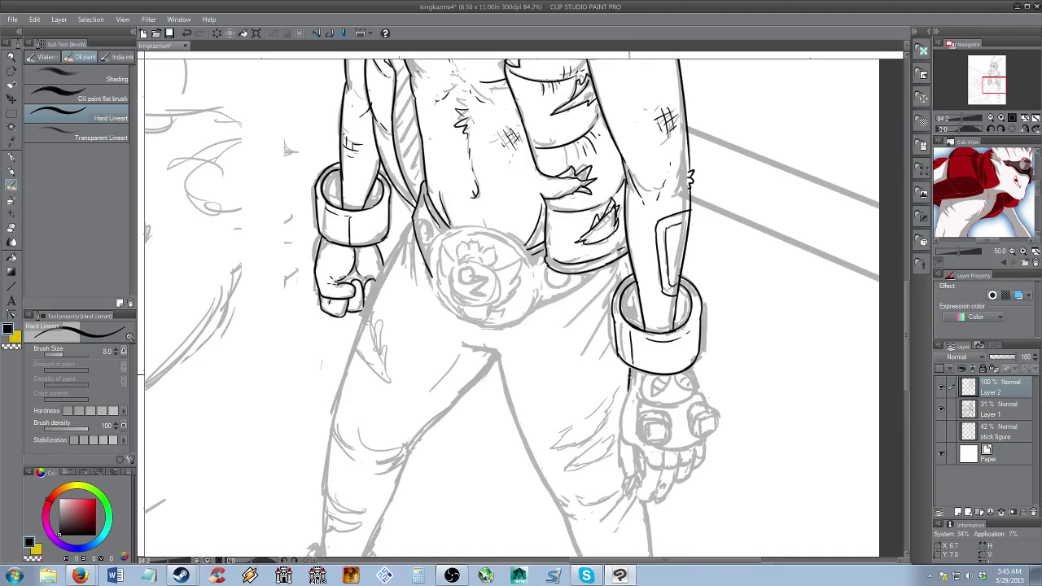
pyautogui.moveTo(631, 389); pyautogui.dragTo(620, 440)
pyautogui.hotkey('ctrl', 'z')
pyautogui.moveTo(642, 460)
pyautogui.mouseDown()
pyautogui.moveTo(707, 456)
pyautogui.moveTo(705, 439)
pyautogui.mouseUp()
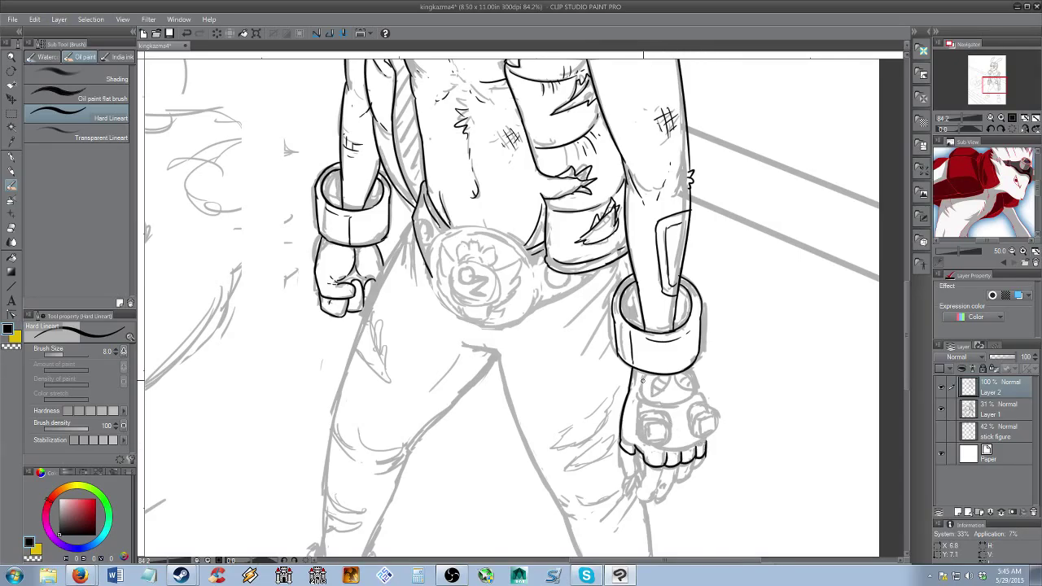
# Ink the rounded plate on the back of the near hand and the thumb-side knuckle stud with its square face
pyautogui.moveTo(643, 380)
pyautogui.mouseDown()
pyautogui.moveTo(645, 398)
pyautogui.moveTo(683, 407)
pyautogui.moveTo(696, 393)
pyautogui.mouseUp()
pyautogui.moveTo(640, 412)
pyautogui.mouseDown()
pyautogui.moveTo(655, 435)
pyautogui.moveTo(646, 443)
pyautogui.moveTo(665, 444)
pyautogui.moveTo(655, 419)
pyautogui.moveTo(671, 427)
pyautogui.moveTo(662, 446)
pyautogui.moveTo(647, 439)
pyautogui.moveTo(666, 425)
pyautogui.moveTo(664, 438)
pyautogui.mouseUp()
pyautogui.hotkey('ctrl', 'z')
pyautogui.hotkey('ctrl', 'z')
pyautogui.hotkey('ctrl', 'z')
pyautogui.hotkey('ctrl', 'z')
pyautogui.moveTo(648, 440)
pyautogui.mouseDown()
pyautogui.moveTo(665, 438)
pyautogui.moveTo(639, 430)
pyautogui.mouseUp()
pyautogui.hotkey('ctrl', 'z')
pyautogui.moveTo(640, 419)
pyautogui.mouseDown()
pyautogui.moveTo(668, 412)
pyautogui.moveTo(671, 429)
pyautogui.moveTo(669, 416)
pyautogui.moveTo(700, 438)
pyautogui.moveTo(718, 419)
pyautogui.moveTo(716, 432)
pyautogui.mouseUp()
pyautogui.hotkey('ctrl', 'z')
pyautogui.hotkey('ctrl', 'z')
pyautogui.press('e')
pyautogui.press('b')
pyautogui.hotkey('ctrl', 'z')
pyautogui.hotkey('ctrl', 'z')
pyautogui.hotkey('ctrl', 'z')
# Ink the outer knuckle stud with its round rim and square face, and the knuckle line beneath the studs
pyautogui.moveTo(695, 436)
pyautogui.mouseDown()
pyautogui.moveTo(719, 430)
pyautogui.moveTo(700, 435)
pyautogui.moveTo(711, 419)
pyautogui.moveTo(714, 431)
pyautogui.moveTo(713, 417)
pyautogui.moveTo(714, 431)
pyautogui.moveTo(687, 421)
pyautogui.moveTo(703, 405)
pyautogui.moveTo(689, 414)
pyautogui.moveTo(709, 405)
pyautogui.moveTo(720, 416)
pyautogui.moveTo(705, 401)
pyautogui.moveTo(710, 409)
pyautogui.mouseUp()
pyautogui.hotkey('ctrl', 'z')
pyautogui.hotkey('ctrl', 'z')
pyautogui.hotkey('ctrl', 'z')
pyautogui.press('e')
pyautogui.press('b')
pyautogui.hotkey('ctrl', 'z')
pyautogui.hotkey('ctrl', 'z')
pyautogui.hotkey('ctrl', 'z')
pyautogui.hotkey('ctrl', 'z')
pyautogui.hotkey('ctrl', 'z')
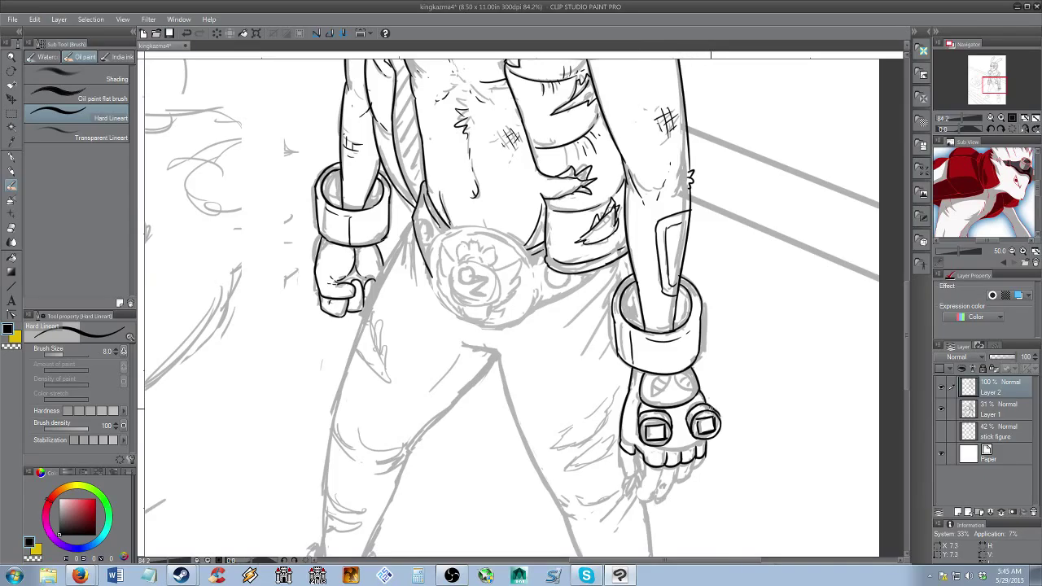
pyautogui.hotkey('ctrl', 'z')
pyautogui.moveTo(663, 448); pyautogui.dragTo(698, 442)
# Ink the near hand's thumb and the first long fingers extending below the glove edge
pyautogui.moveTo(651, 350); pyautogui.dragTo(676, 248)
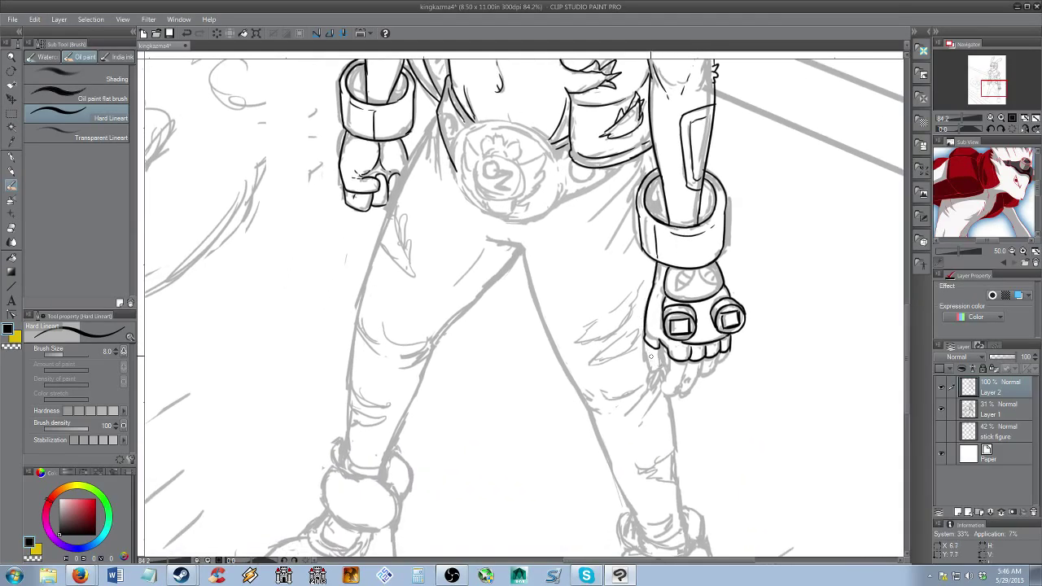
pyautogui.moveTo(643, 355)
pyautogui.mouseDown()
pyautogui.moveTo(657, 354)
pyautogui.moveTo(656, 375)
pyautogui.mouseUp()
pyautogui.hotkey('ctrl', 'z')
pyautogui.hotkey('ctrl', 'z')
pyautogui.moveTo(667, 362); pyautogui.dragTo(662, 379)
pyautogui.moveTo(664, 401)
pyautogui.mouseDown()
pyautogui.moveTo(682, 382)
pyautogui.moveTo(686, 399)
pyautogui.moveTo(700, 363)
pyautogui.moveTo(697, 383)
pyautogui.moveTo(707, 382)
pyautogui.moveTo(717, 355)
pyautogui.mouseUp()
pyautogui.hotkey('ctrl', 'z')
pyautogui.hotkey('ctrl', 'z')
pyautogui.press('e')
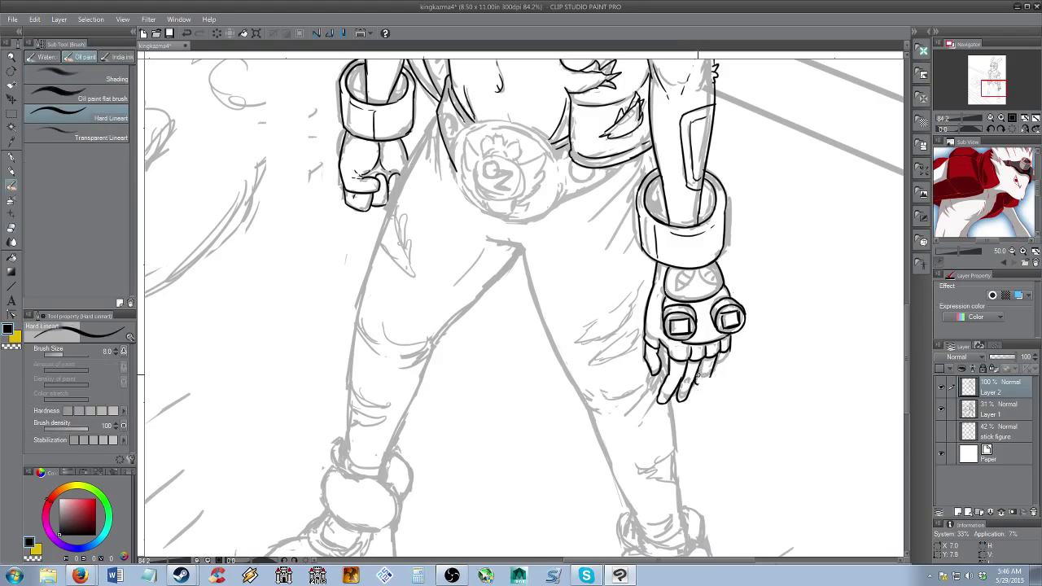
# Ink the near hand's remaining outer fingers and tidy the lines around the fingertips
pyautogui.moveTo(715, 374)
pyautogui.mouseDown()
pyautogui.moveTo(725, 360)
pyautogui.moveTo(687, 398)
pyautogui.moveTo(691, 386)
pyautogui.moveTo(681, 389)
pyautogui.moveTo(681, 402)
pyautogui.mouseUp()
pyautogui.press('e')
pyautogui.press('b')
pyautogui.press('e')
pyautogui.press('b')
pyautogui.hotkey('ctrl', 'z')
pyautogui.press('e')
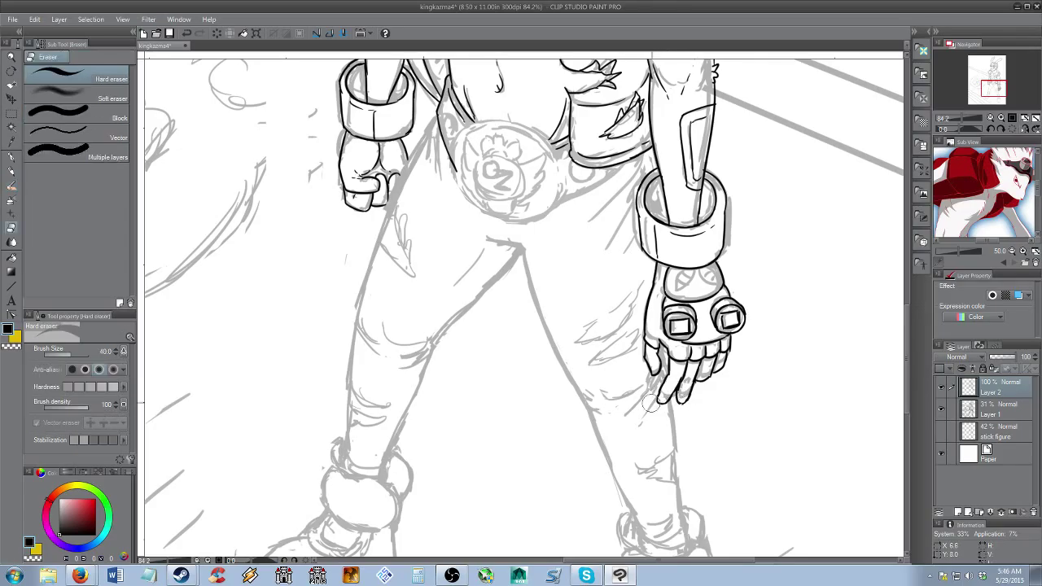
# Ink the upper curve of the oval belt buckle across the waist
pyautogui.press('b')
pyautogui.hotkey('alt', 'space')
pyautogui.moveTo(671, 333)
pyautogui.mouseDown()
pyautogui.moveTo(640, 333)
pyautogui.moveTo(632, 367)
pyautogui.mouseUp()
pyautogui.moveTo(577, 290); pyautogui.dragTo(602, 292)
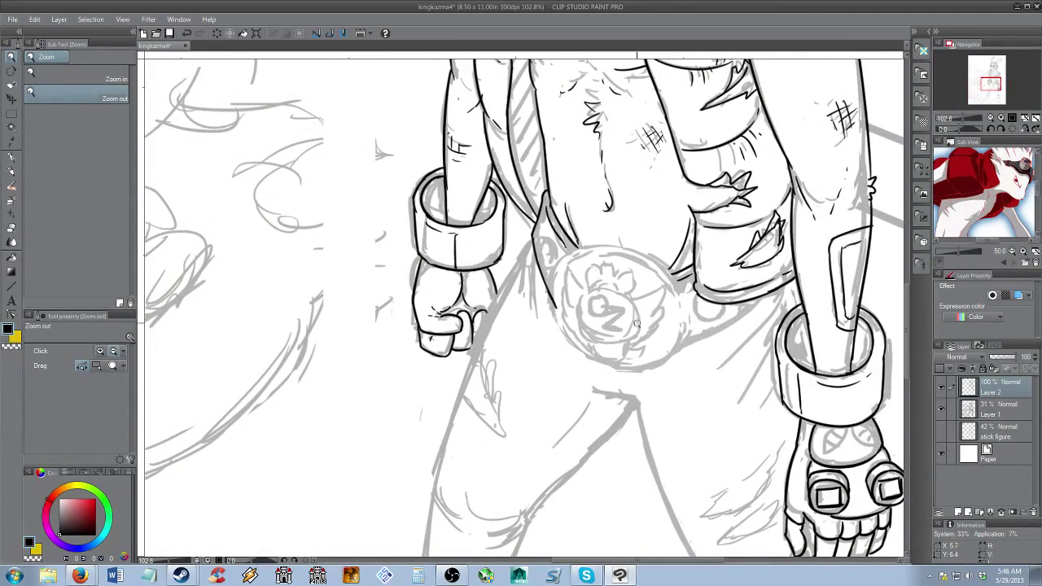
pyautogui.press('b')
pyautogui.moveTo(575, 254)
pyautogui.mouseDown()
pyautogui.moveTo(604, 243)
pyautogui.moveTo(652, 249)
pyautogui.mouseUp()
pyautogui.hotkey('ctrl', 'z')
pyautogui.hotkey('ctrl', 'z')
pyautogui.moveTo(575, 250)
pyautogui.mouseDown()
pyautogui.moveTo(627, 247)
pyautogui.moveTo(673, 277)
pyautogui.moveTo(661, 267)
pyautogui.mouseUp()
pyautogui.hotkey('ctrl', 'z')
pyautogui.hotkey('ctrl', 'z')
pyautogui.hotkey('ctrl', 'z')
pyautogui.hotkey('ctrl', 'z')
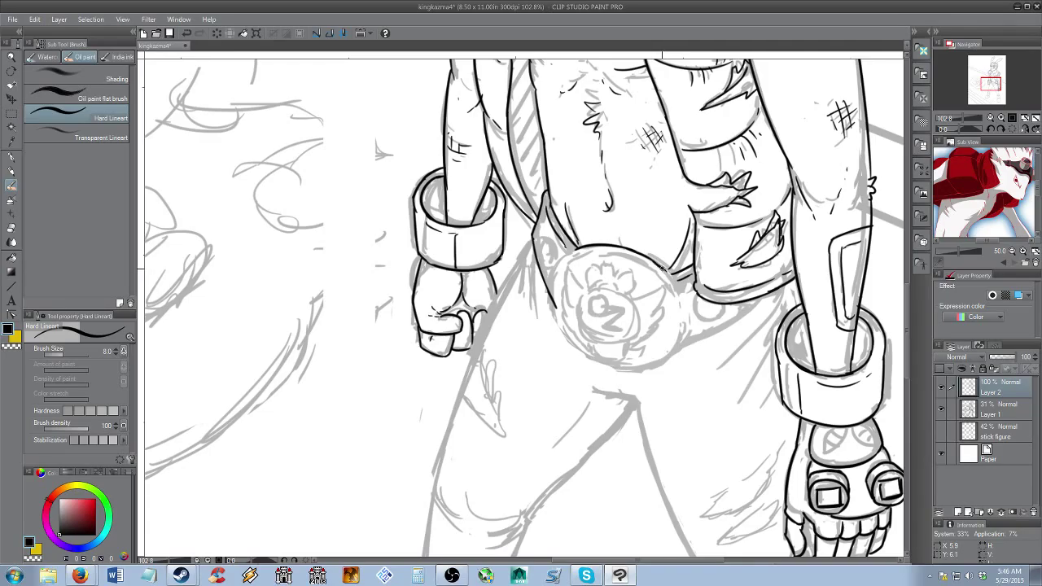
# Ink an inner rim line just beneath the buckle's upper curve
pyautogui.press('e')
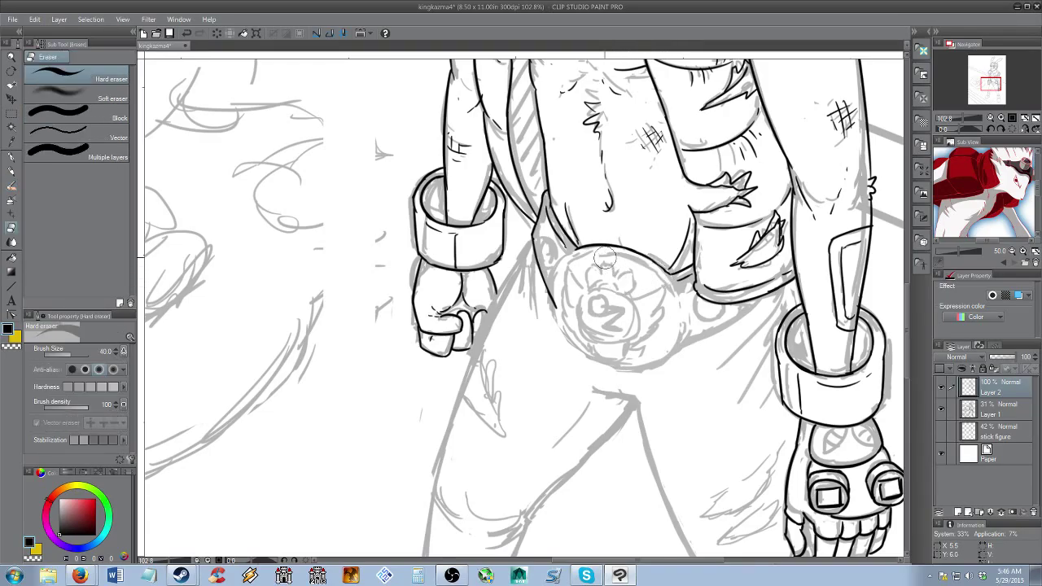
pyautogui.press('p')
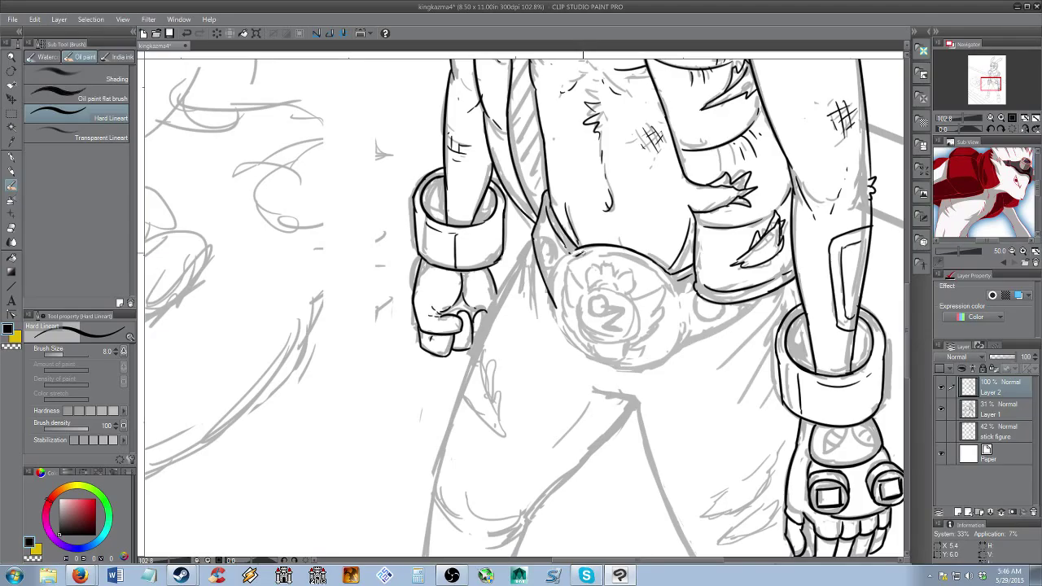
pyautogui.moveTo(583, 254); pyautogui.dragTo(656, 272)
pyautogui.hotkey('ctrl', 'z')
pyautogui.hotkey('ctrl', 'z')
pyautogui.hotkey('ctrl', 'z')
# Ink the far side of the buckle and its curve around to the bottom
pyautogui.moveTo(555, 301); pyautogui.dragTo(583, 352)
pyautogui.hotkey('ctrl', 'z')
pyautogui.moveTo(554, 306)
pyautogui.mouseDown()
pyautogui.moveTo(577, 355)
pyautogui.moveTo(587, 351)
pyautogui.mouseUp()
pyautogui.hotkey('ctrl', 'z')
pyautogui.hotkey('ctrl', 'z')
pyautogui.moveTo(555, 304)
pyautogui.mouseDown()
pyautogui.moveTo(592, 359)
pyautogui.moveTo(558, 323)
pyautogui.moveTo(640, 365)
pyautogui.moveTo(605, 359)
pyautogui.moveTo(655, 373)
pyautogui.mouseUp()
pyautogui.hotkey('ctrl', 'z')
pyautogui.hotkey('ctrl', 'z')
# Complete the buckle outline from the bottom up to the near side of the belt
pyautogui.moveTo(601, 368); pyautogui.dragTo(657, 365)
pyautogui.hotkey('ctrl', 'z')
pyautogui.hotkey('ctrl', 'z')
pyautogui.moveTo(649, 365)
pyautogui.mouseDown()
pyautogui.moveTo(681, 332)
pyautogui.moveTo(680, 345)
pyautogui.mouseUp()
pyautogui.hotkey('ctrl', 'z')
pyautogui.hotkey('ctrl', 'z')
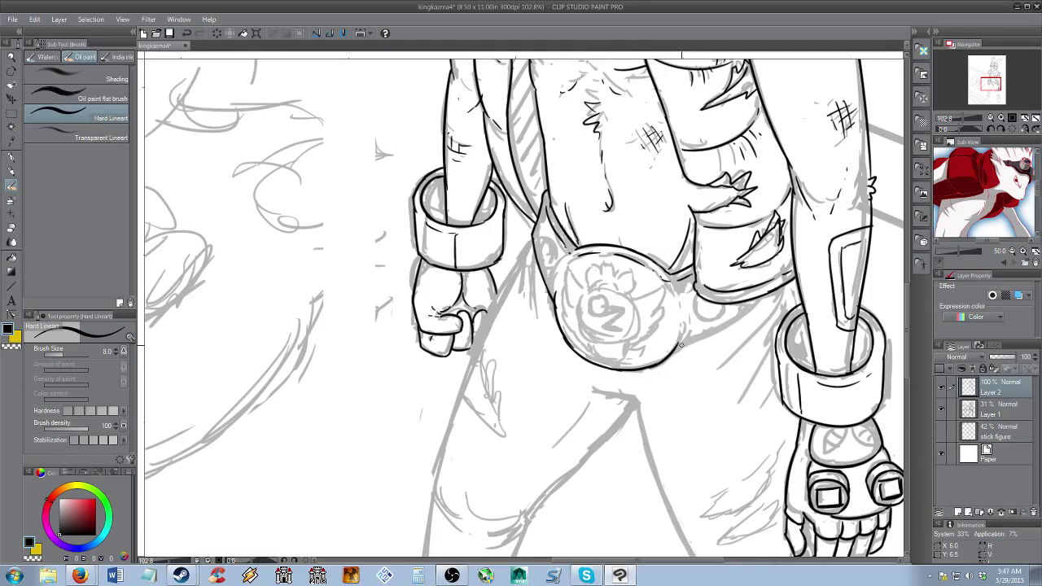
# Clean up the buckle's edge and ink the belt's lower edge from the buckle to the near hip
pyautogui.press('e')
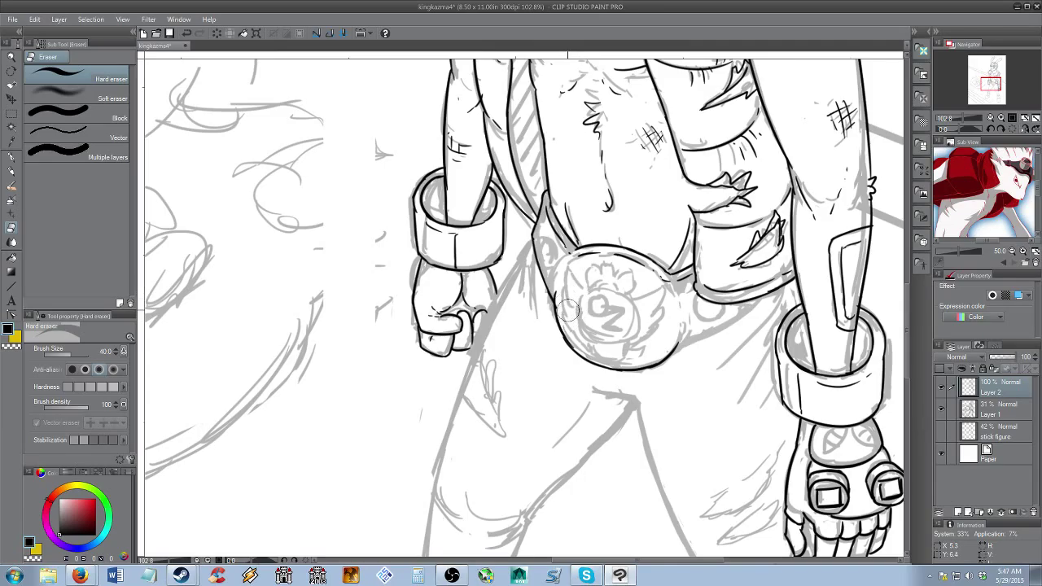
pyautogui.moveTo(568, 314)
pyautogui.mouseDown()
pyautogui.moveTo(585, 343)
pyautogui.moveTo(567, 318)
pyautogui.moveTo(589, 347)
pyautogui.moveTo(574, 333)
pyautogui.moveTo(612, 337)
pyautogui.mouseUp()
pyautogui.press('b')
pyautogui.hotkey('ctrl', 'z')
pyautogui.moveTo(678, 348); pyautogui.dragTo(746, 315)
pyautogui.hotkey('ctrl', 'z')
pyautogui.moveTo(743, 318); pyautogui.dragTo(766, 293)
pyautogui.hotkey('ctrl', 'z')
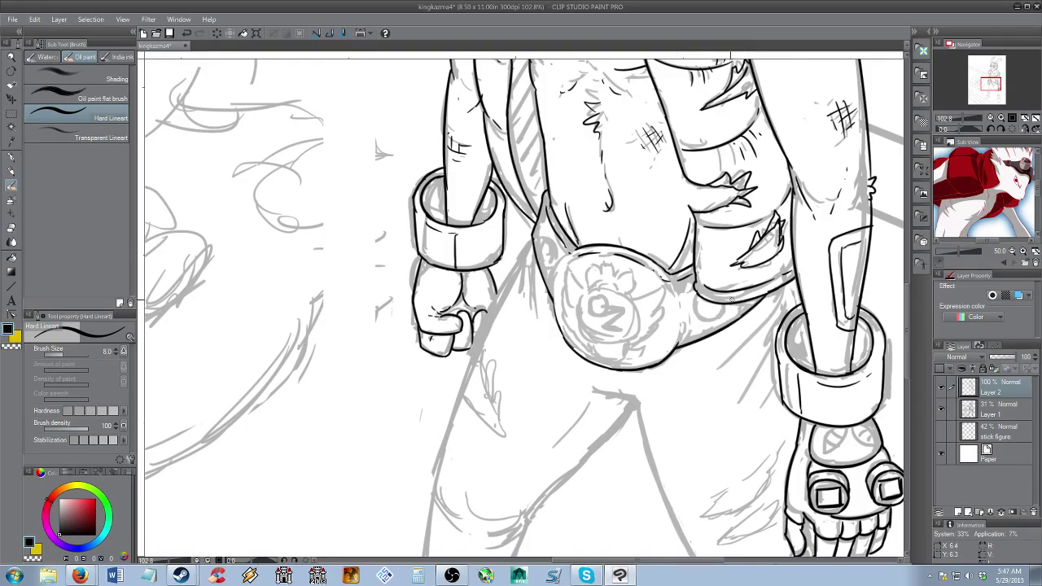
# Ink the round stud on the near side of the belt and a short rim mark inside the buckle's near edge
pyautogui.hotkey('ctrl', 'z')
pyautogui.moveTo(698, 293)
pyautogui.mouseDown()
pyautogui.moveTo(707, 322)
pyautogui.moveTo(722, 307)
pyautogui.moveTo(706, 316)
pyautogui.mouseUp()
pyautogui.hotkey('ctrl', 'z')
pyautogui.press('e')
pyautogui.press('b')
pyautogui.hotkey('ctrl', 'z')
pyautogui.hotkey('ctrl', 'z')
pyautogui.press('e')
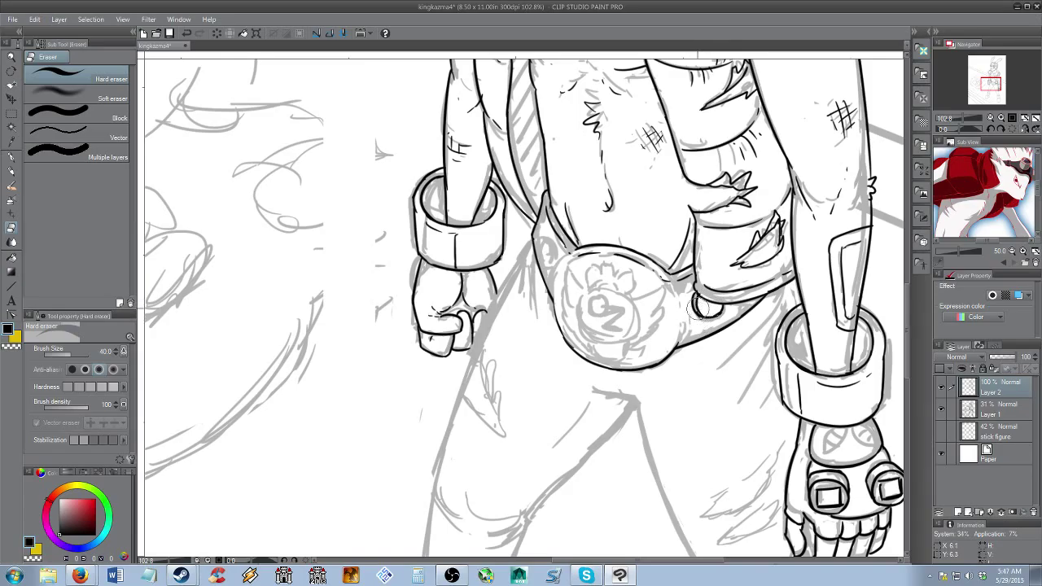
pyautogui.press('p')
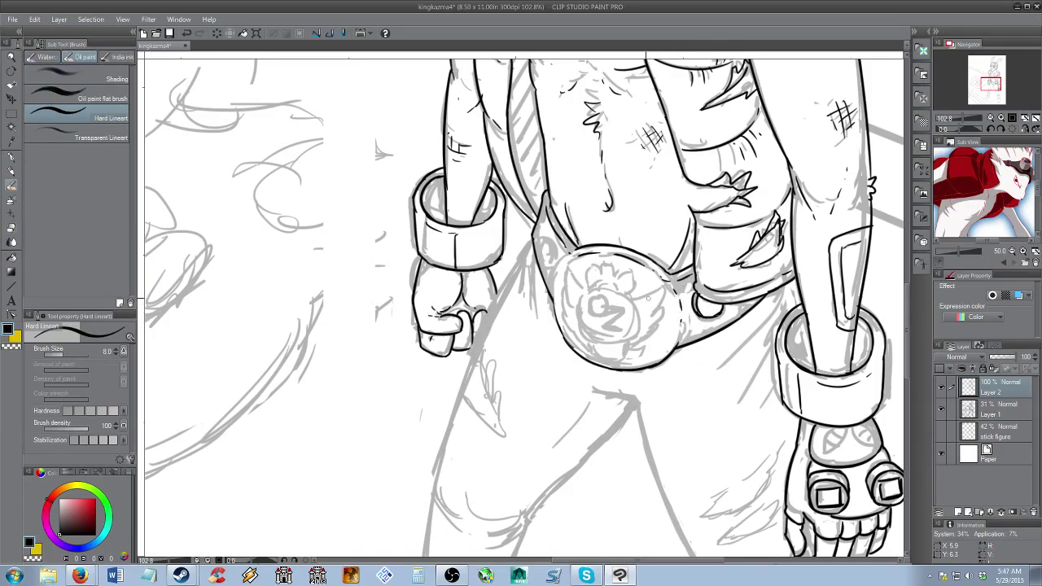
pyautogui.hotkey('ctrl', 'z')
# Ink the oval stud on the far side of the belt and the belt's outer edge at the far hip
pyautogui.moveTo(547, 235)
pyautogui.mouseDown()
pyautogui.moveTo(536, 249)
pyautogui.moveTo(553, 260)
pyautogui.moveTo(551, 251)
pyautogui.moveTo(544, 261)
pyautogui.mouseUp()
pyautogui.hotkey('ctrl', 'z')
pyautogui.hotkey('ctrl', 'z')
pyautogui.press('e')
pyautogui.moveTo(548, 233)
pyautogui.mouseDown()
pyautogui.moveTo(531, 230)
pyautogui.moveTo(535, 215)
pyautogui.mouseUp()
pyautogui.press('p')
pyautogui.hotkey('ctrl', 'z')
pyautogui.hotkey('ctrl', 'z')
pyautogui.press('e')
# Reinforce the buckle's far edge and add short broken rim strokes inside it
pyautogui.press('b')
pyautogui.moveTo(553, 300); pyautogui.dragTo(564, 341)
pyautogui.hotkey('ctrl', 'z')
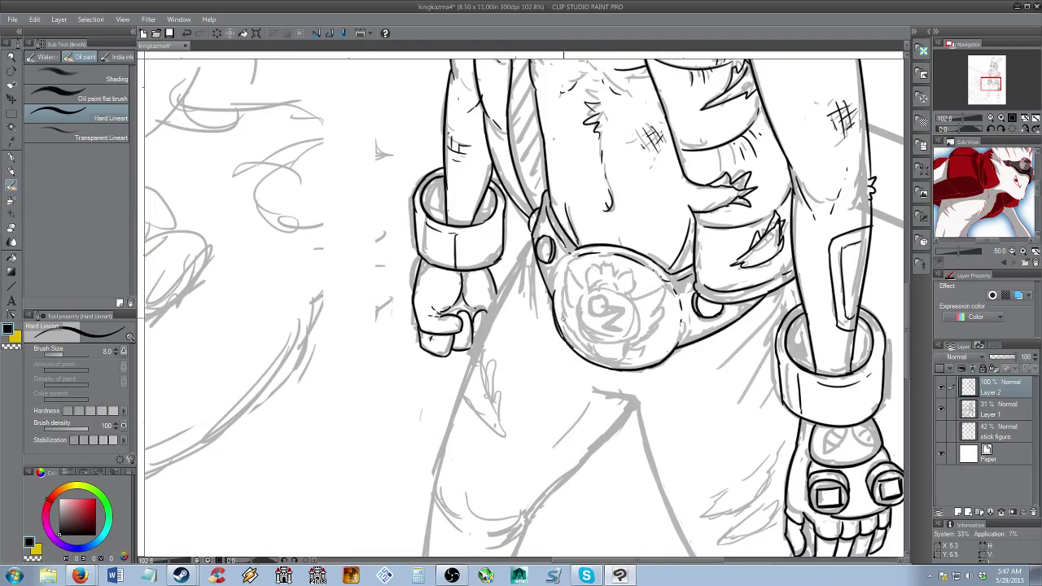
pyautogui.press('e')
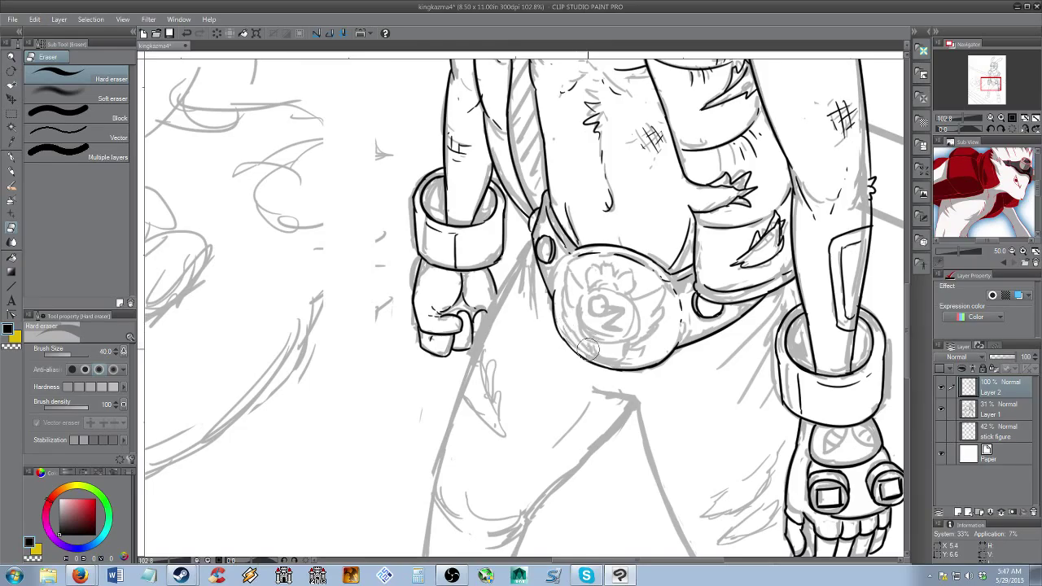
pyautogui.press('b')
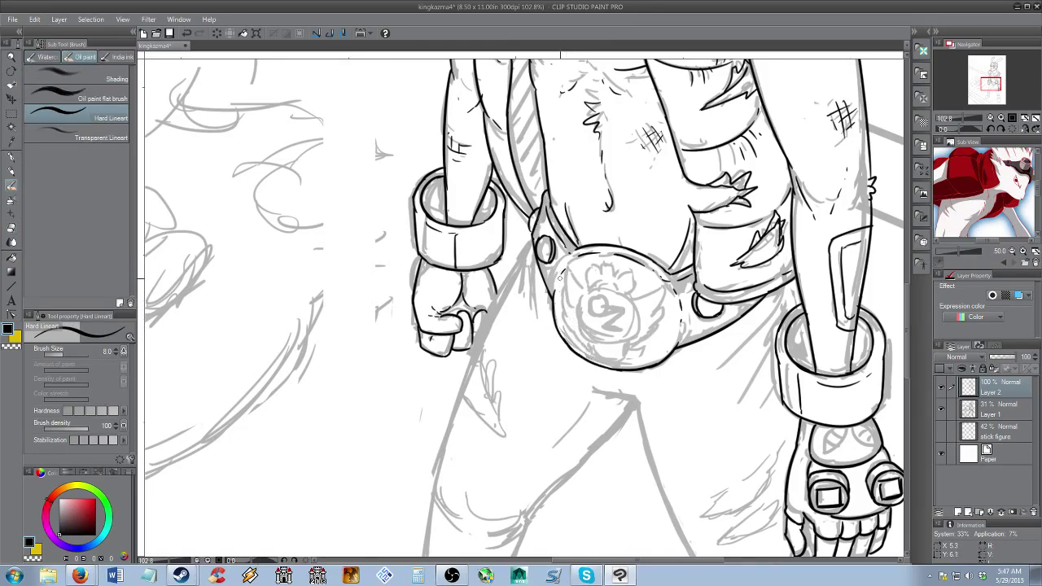
# Hide the Layer 1 sketch and close the gap in the line art at the near shoulder's tear
pyautogui.hotkey('alt', 'space')
pyautogui.moveTo(633, 339)
pyautogui.mouseDown()
pyautogui.moveTo(575, 335)
pyautogui.moveTo(683, 328)
pyautogui.moveTo(645, 271)
pyautogui.moveTo(602, 328)
pyautogui.moveTo(605, 343)
pyautogui.mouseUp()
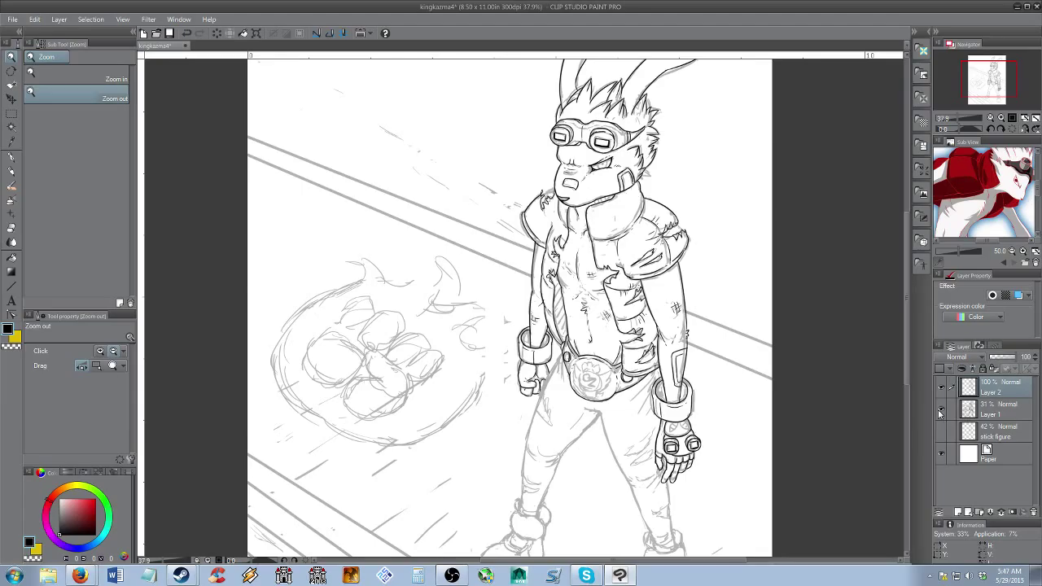
pyautogui.click(942, 411)
pyautogui.moveTo(697, 337)
pyautogui.mouseDown()
pyautogui.moveTo(651, 324)
pyautogui.moveTo(694, 309)
pyautogui.moveTo(706, 345)
pyautogui.moveTo(717, 312)
pyautogui.moveTo(694, 268)
pyautogui.mouseUp()
pyautogui.press('b')
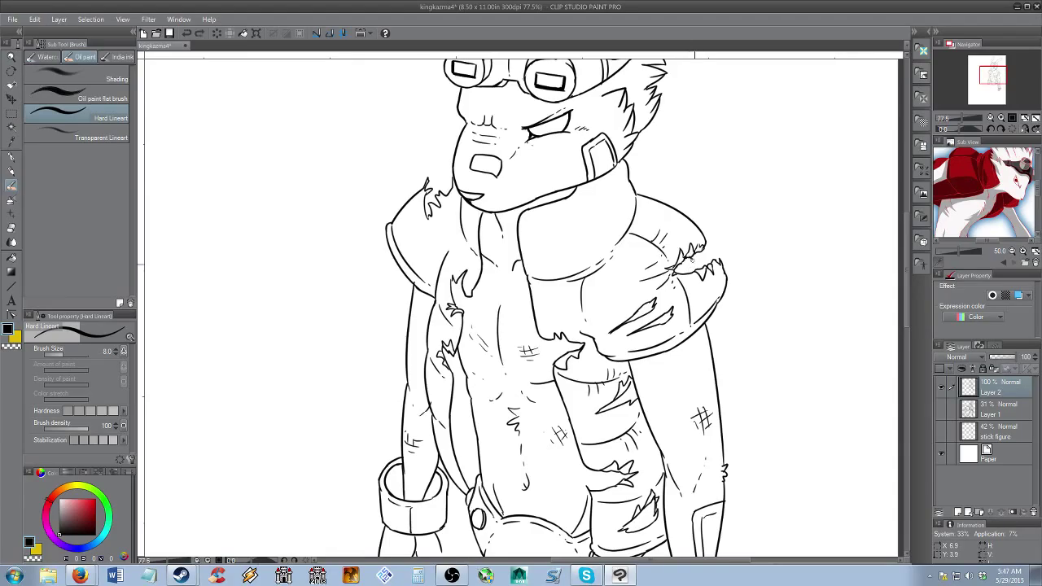
pyautogui.press('/')
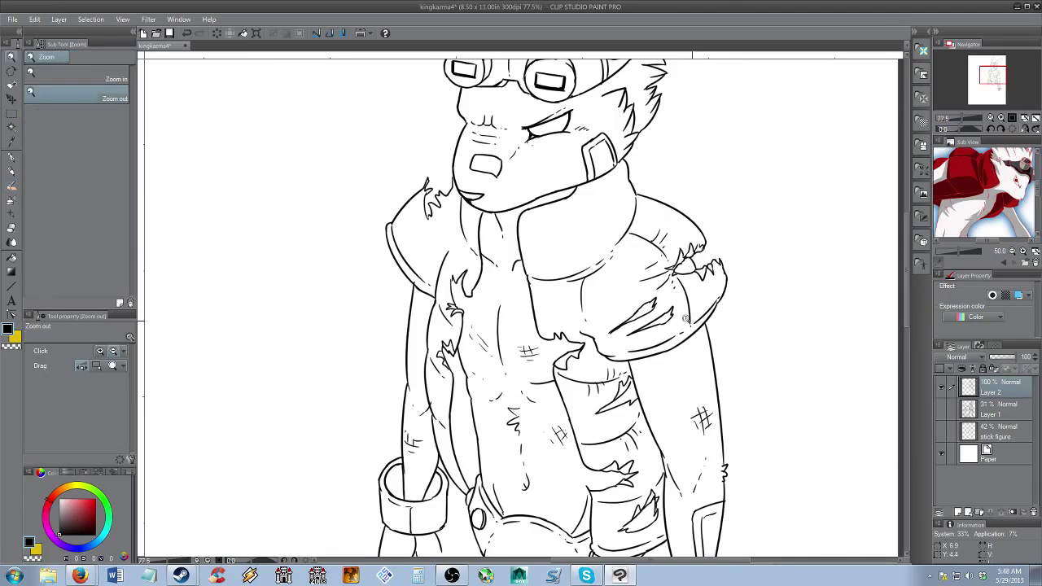
# Touch up the line art around the far shoulder
pyautogui.moveTo(691, 321)
pyautogui.mouseDown()
pyautogui.moveTo(660, 324)
pyautogui.moveTo(663, 313)
pyautogui.moveTo(596, 228)
pyautogui.mouseUp()
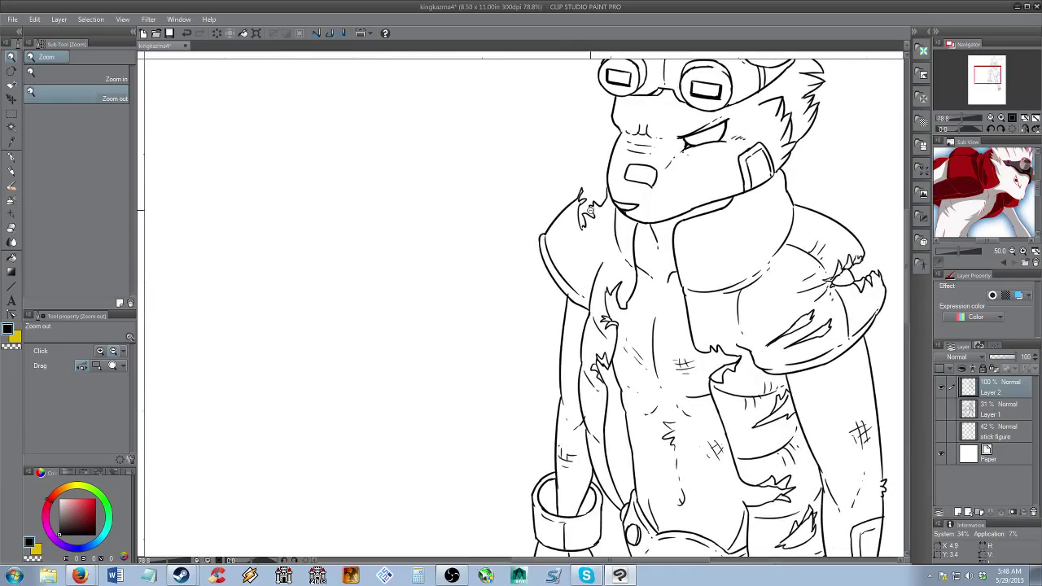
pyautogui.press('b')
pyautogui.hotkey('ctrl', 'z')
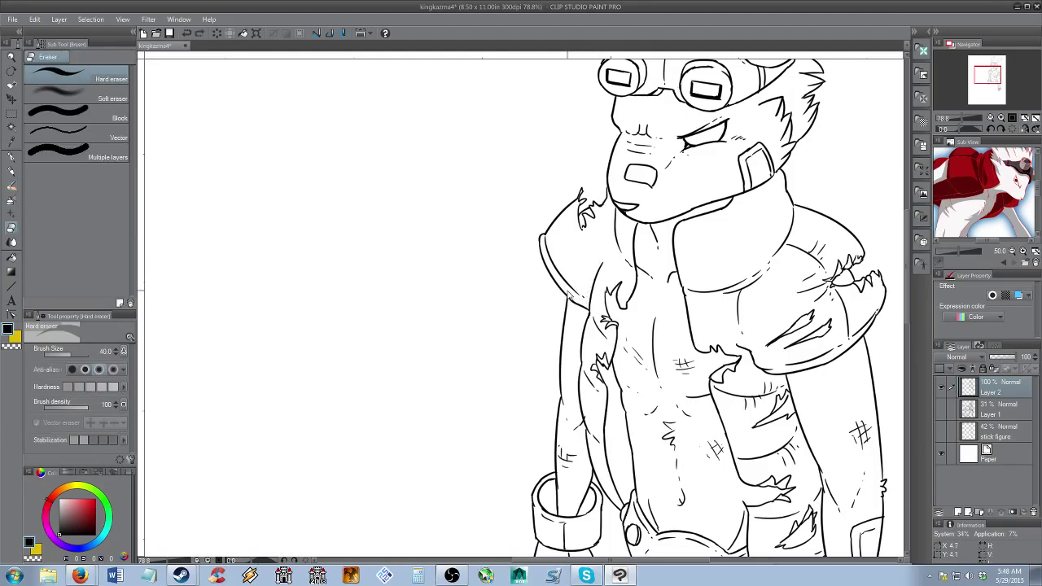
# Review the whole figure's line art with the Layer 1 sketch hidden, and show the sketch again
pyautogui.hotkey('alt', 'space')
pyautogui.click(581, 303)
pyautogui.moveTo(635, 350); pyautogui.dragTo(592, 321)
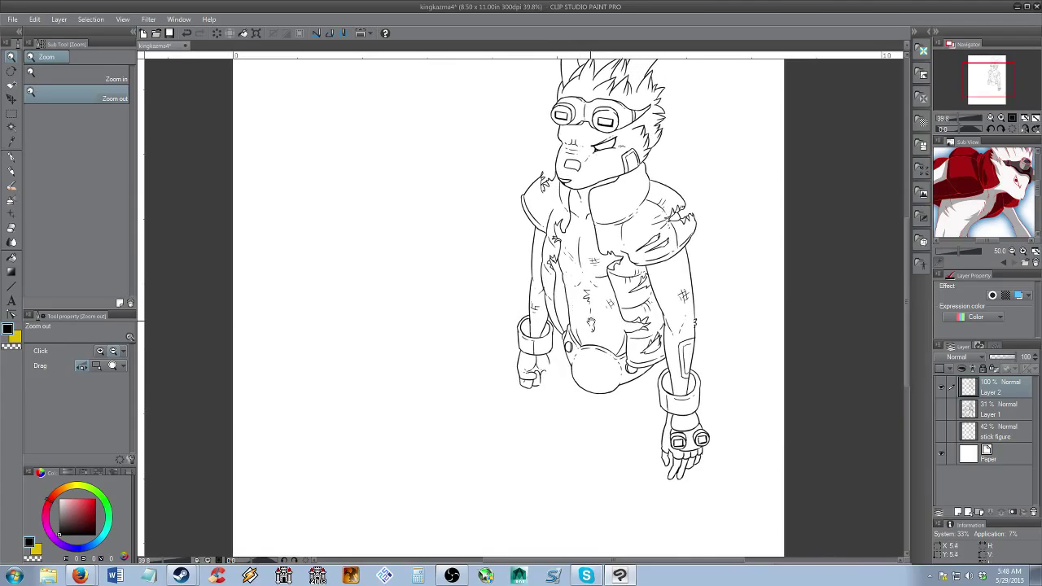
pyautogui.click(941, 409)
pyautogui.click(942, 410)
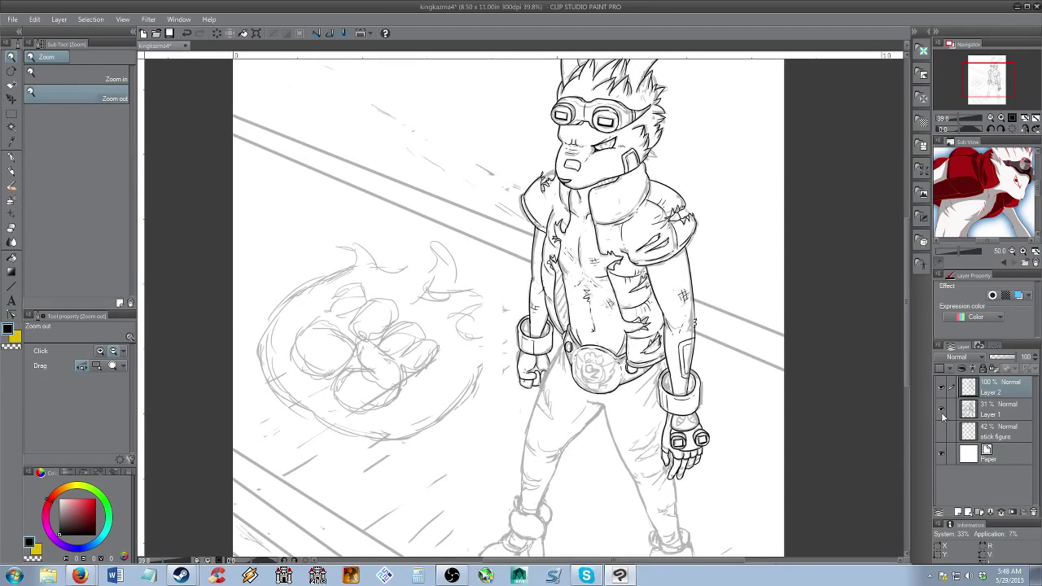
pyautogui.click(942, 410)
pyautogui.click(682, 346)
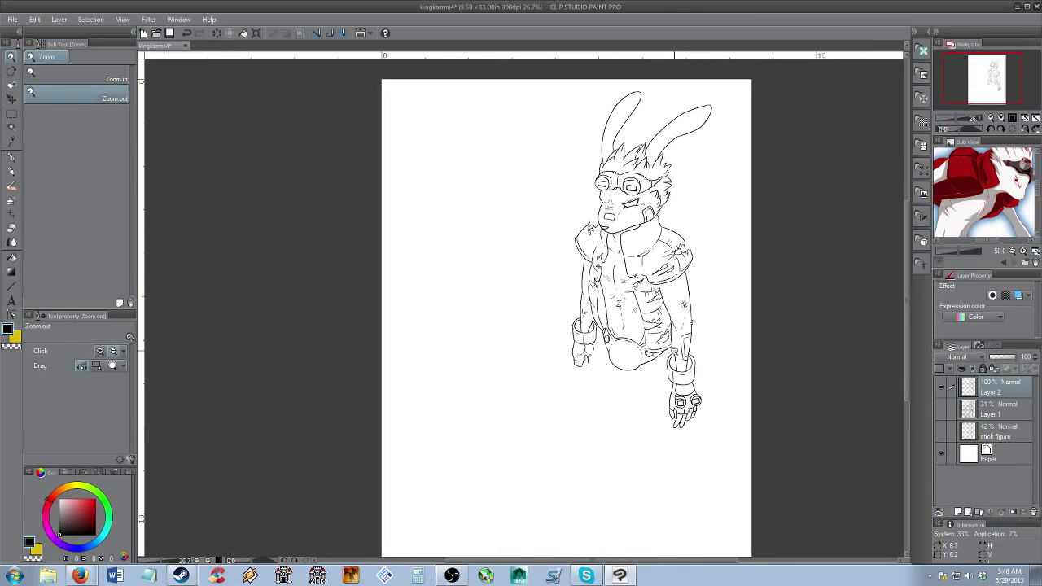
pyautogui.scroll(2, 674, 352)
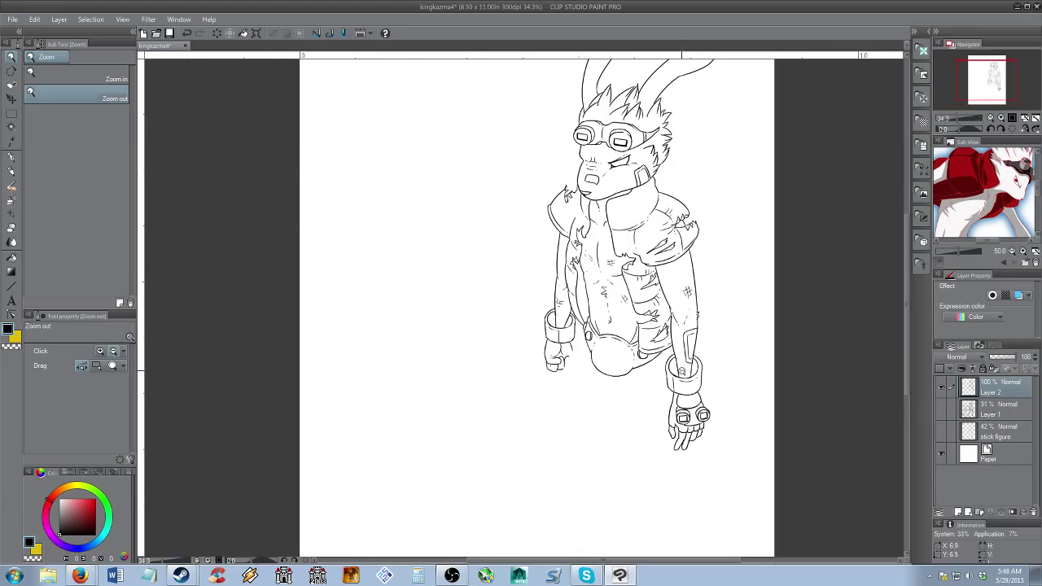
pyautogui.scroll(-2, 683, 368)
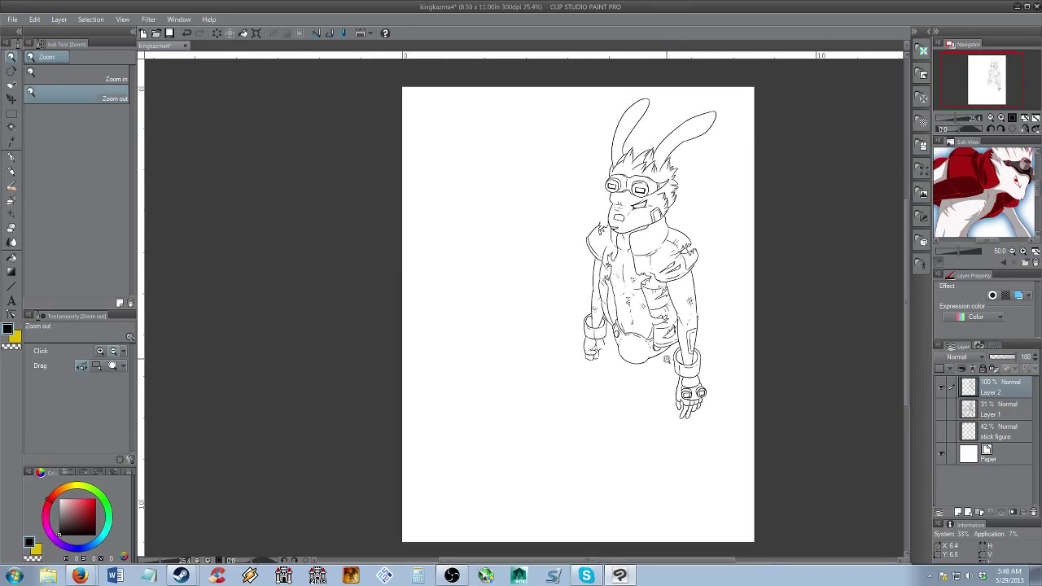
pyautogui.scroll(3, 666, 359)
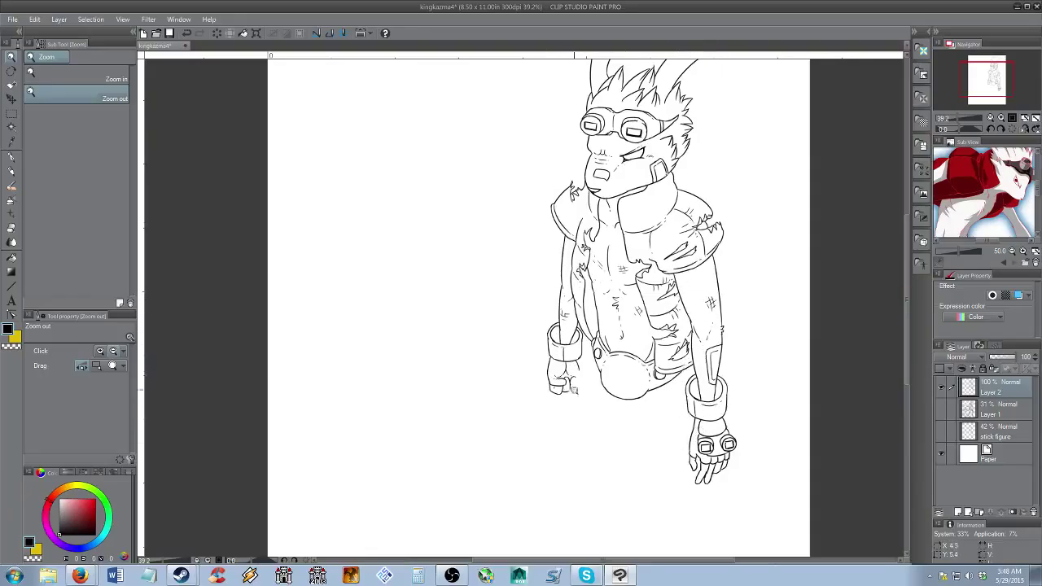
pyautogui.click(942, 410)
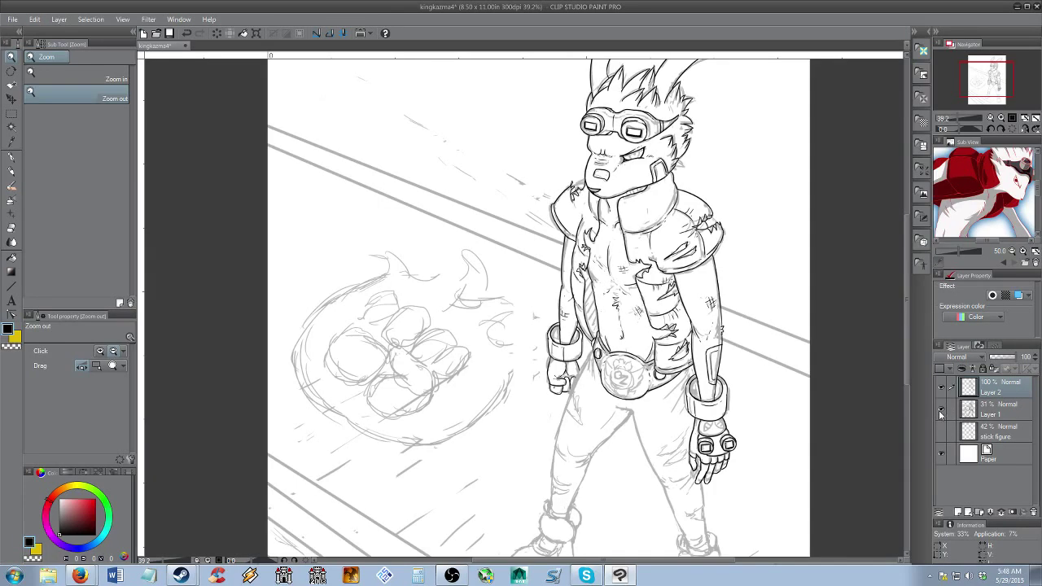
# Ink the crotch fold and the diagonal creases on the near hip below the belt
pyautogui.scroll(-5, 643, 389)
pyautogui.moveTo(629, 313)
pyautogui.mouseDown()
pyautogui.moveTo(629, 297)
pyautogui.moveTo(656, 291)
pyautogui.moveTo(665, 322)
pyautogui.mouseUp()
pyautogui.press('b')
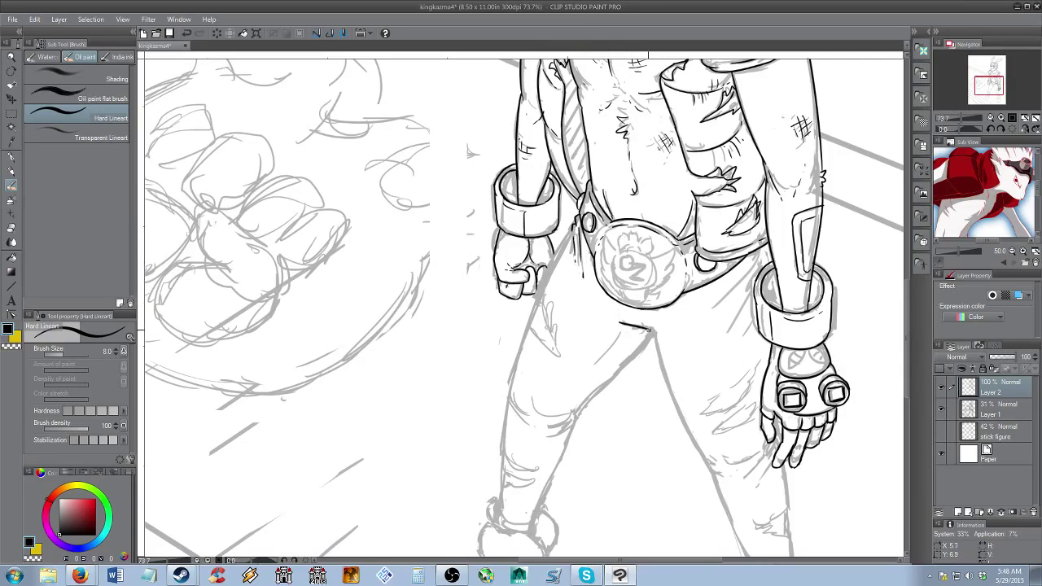
pyautogui.moveTo(622, 324); pyautogui.dragTo(654, 333)
pyautogui.moveTo(751, 260); pyautogui.dragTo(714, 308)
pyautogui.hotkey('ctrl', 'z')
pyautogui.moveTo(756, 272); pyautogui.dragTo(739, 296)
pyautogui.hotkey('ctrl', 'z')
# Ink the near thigh's inner edge down to the knee and the two jagged tears across the thigh
pyautogui.moveTo(654, 333); pyautogui.dragTo(694, 452)
pyautogui.hotkey('ctrl', 'z')
pyautogui.hotkey('ctrl', 'y')
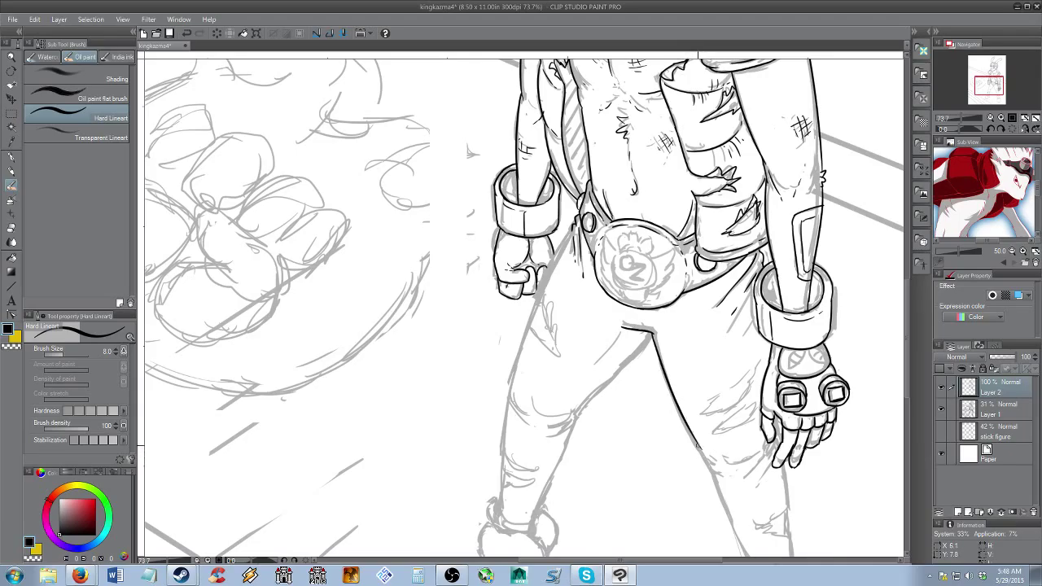
pyautogui.moveTo(702, 409)
pyautogui.mouseDown()
pyautogui.moveTo(720, 394)
pyautogui.moveTo(737, 401)
pyautogui.mouseUp()
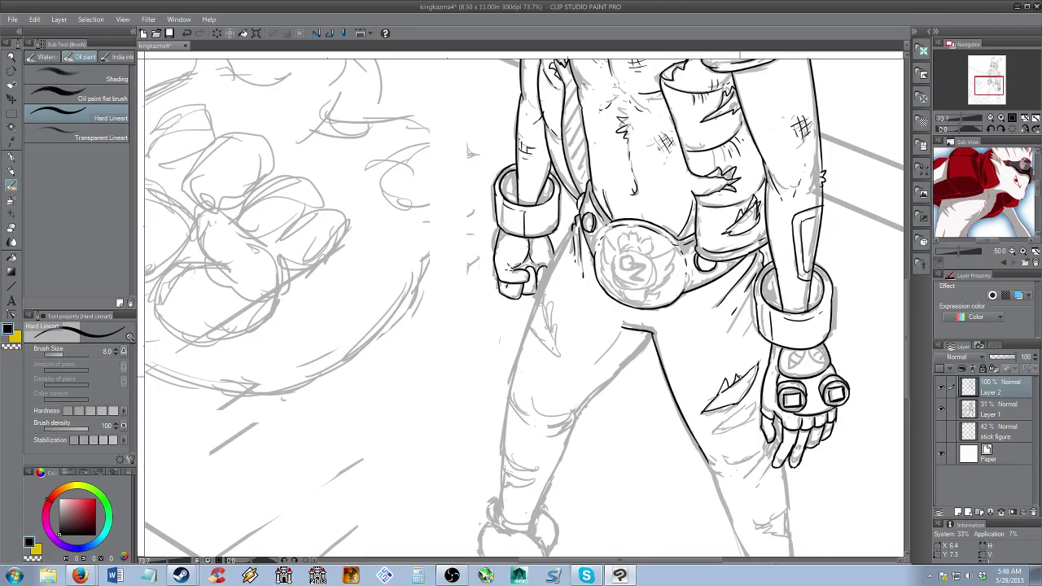
pyautogui.moveTo(746, 374); pyautogui.dragTo(753, 276)
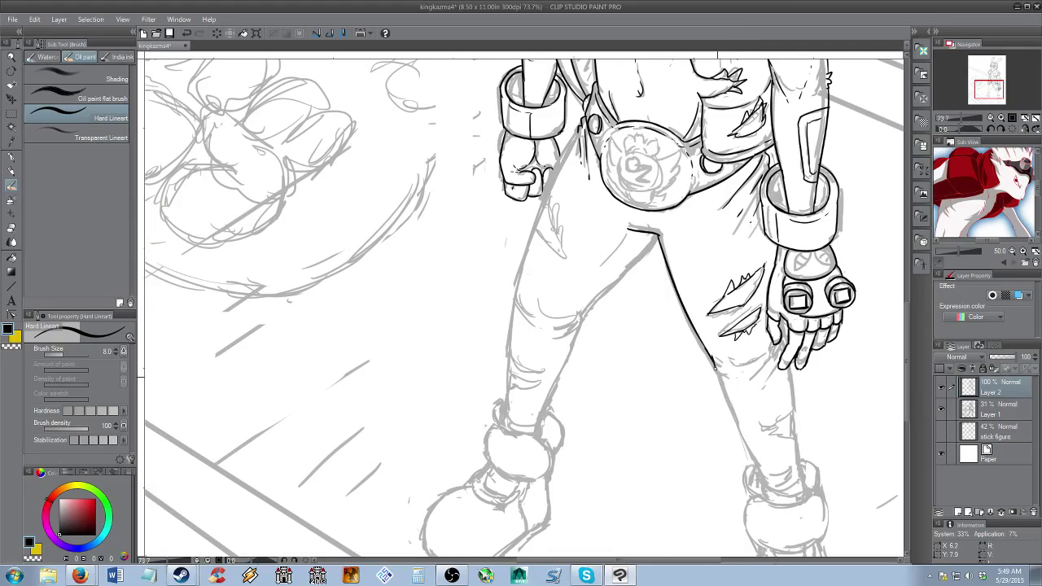
# Ink the near lower leg's inner edge to the ankle, its outer edge below the hand, and the jagged shin tear
pyautogui.moveTo(715, 367); pyautogui.dragTo(759, 461)
pyautogui.hotkey('ctrl', 'z')
pyautogui.moveTo(714, 360); pyautogui.dragTo(760, 478)
pyautogui.moveTo(786, 367); pyautogui.dragTo(794, 401)
pyautogui.hotkey('ctrl', 'z')
pyautogui.moveTo(790, 367); pyautogui.dragTo(794, 412)
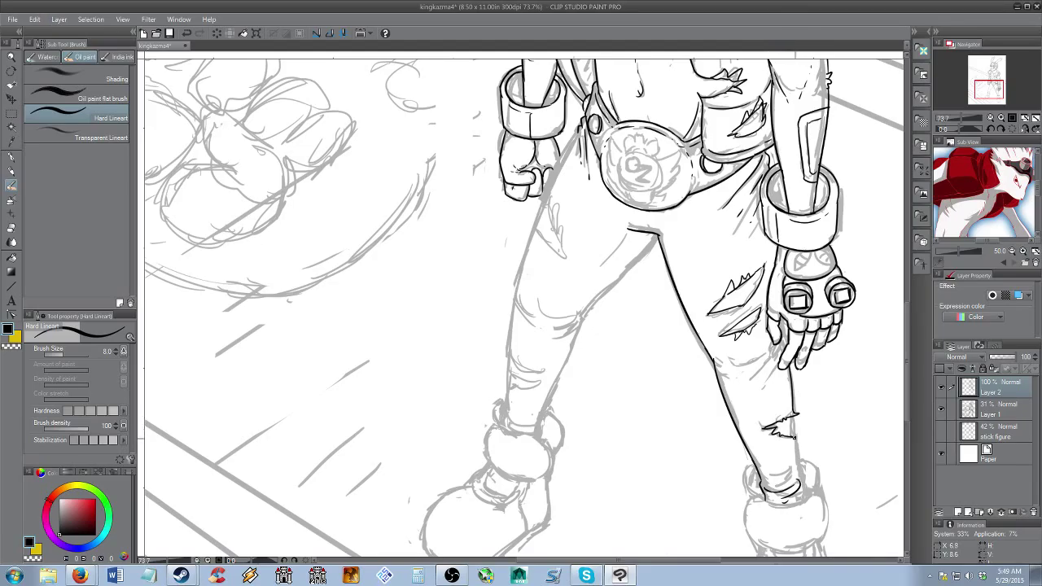
# Ink the near calf's outer edge from the shin tear to the ankle and add the knee folds
pyautogui.moveTo(792, 437); pyautogui.dragTo(802, 475)
pyautogui.moveTo(791, 416); pyautogui.dragTo(791, 435)
pyautogui.hotkey('ctrl', 'z')
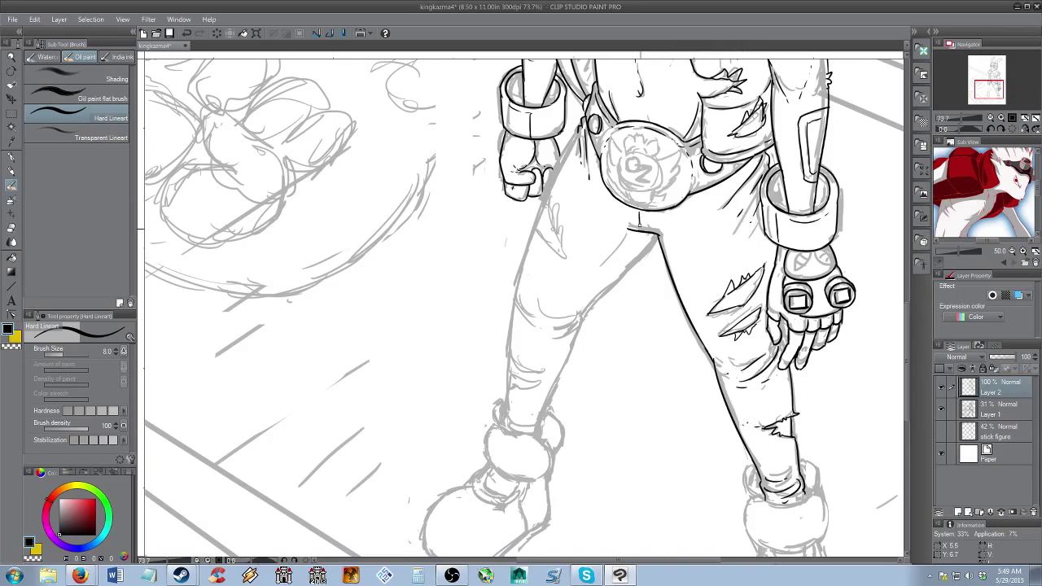
# Ink a short vertical seam between the buckle and the crotch fold
pyautogui.hotkey('ctrl', 'z')
pyautogui.moveTo(639, 210); pyautogui.dragTo(641, 225)
pyautogui.hotkey('ctrl', 'z')
# Ink the far thigh's upper outer edge from the belt down past the far hand
pyautogui.hotkey('alt', 'space')
pyautogui.moveTo(670, 346)
pyautogui.mouseDown()
pyautogui.moveTo(650, 361)
pyautogui.moveTo(619, 251)
pyautogui.moveTo(629, 295)
pyautogui.moveTo(633, 280)
pyautogui.moveTo(609, 301)
pyautogui.mouseUp()
pyautogui.press('space')
pyautogui.press('space')
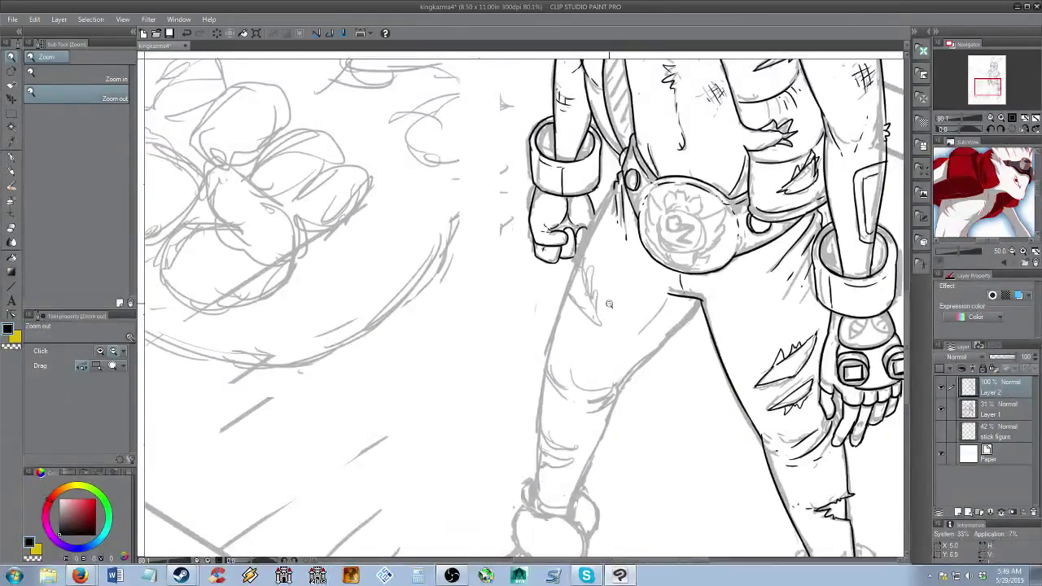
pyautogui.hotkey('ctrl', 'z')
pyautogui.moveTo(611, 194); pyautogui.dragTo(577, 263)
pyautogui.hotkey('ctrl', 'z')
pyautogui.hotkey('ctrl', 'z')
pyautogui.moveTo(615, 182); pyautogui.dragTo(576, 264)
pyautogui.hotkey('ctrl', 'z')
pyautogui.hotkey('ctrl', 'z')
pyautogui.moveTo(616, 184); pyautogui.dragTo(575, 267)
pyautogui.hotkey('ctrl', 'z')
# Redraw the folded finger lines on the far fist and erase the stray marks
pyautogui.moveTo(586, 228)
pyautogui.mouseDown()
pyautogui.moveTo(583, 241)
pyautogui.moveTo(535, 257)
pyautogui.mouseUp()
pyautogui.hotkey('ctrl', 'z')
pyautogui.hotkey('ctrl', 'z')
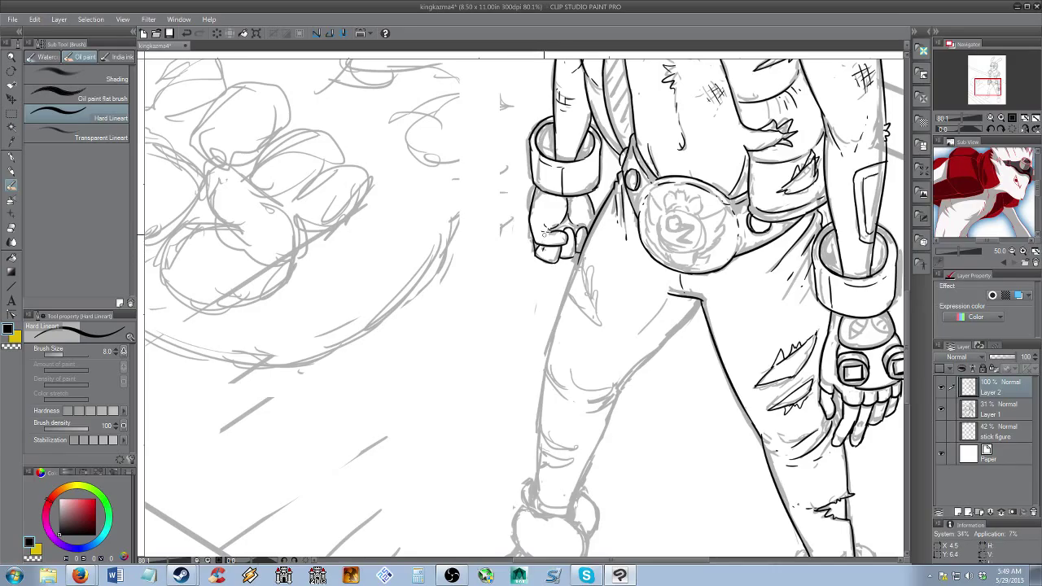
pyautogui.moveTo(537, 235); pyautogui.dragTo(548, 230)
pyautogui.hotkey('ctrl', 'z')
pyautogui.hotkey('ctrl', 'z')
pyautogui.hotkey('ctrl', 'z')
pyautogui.press('e')
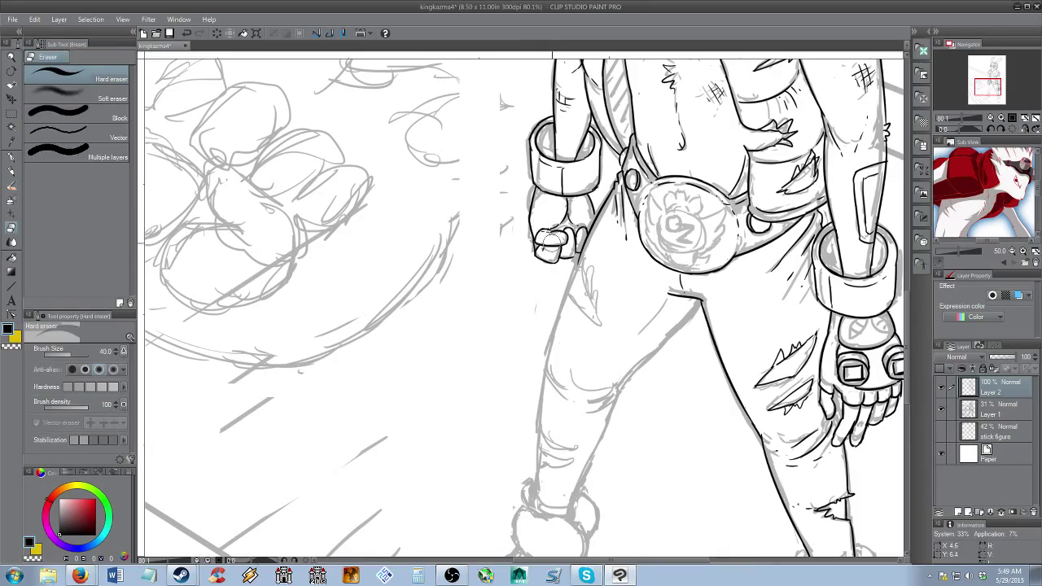
pyautogui.press('b')
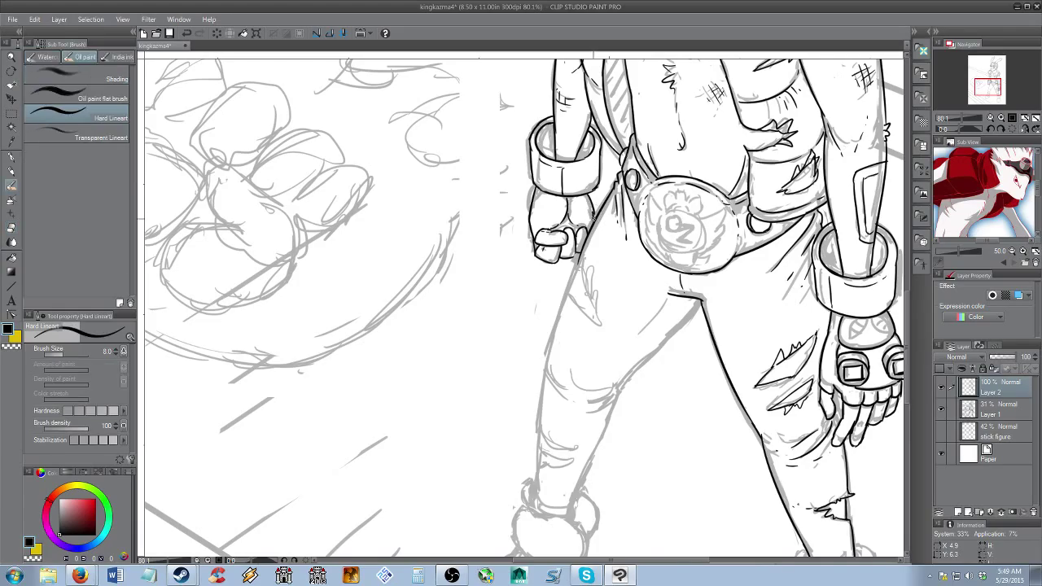
# Ink the far leg's inner thigh edge down to the knee and the jagged tear on its upper thigh
pyautogui.moveTo(962, 211)
pyautogui.mouseDown()
pyautogui.moveTo(1000, 150)
pyautogui.moveTo(977, 213)
pyautogui.mouseUp()
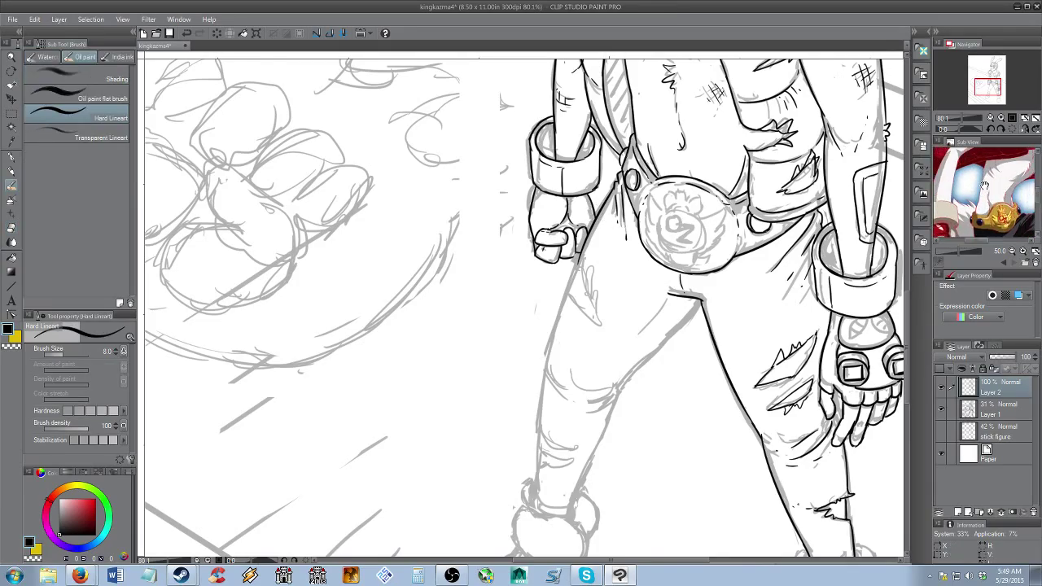
pyautogui.moveTo(990, 167); pyautogui.dragTo(954, 174)
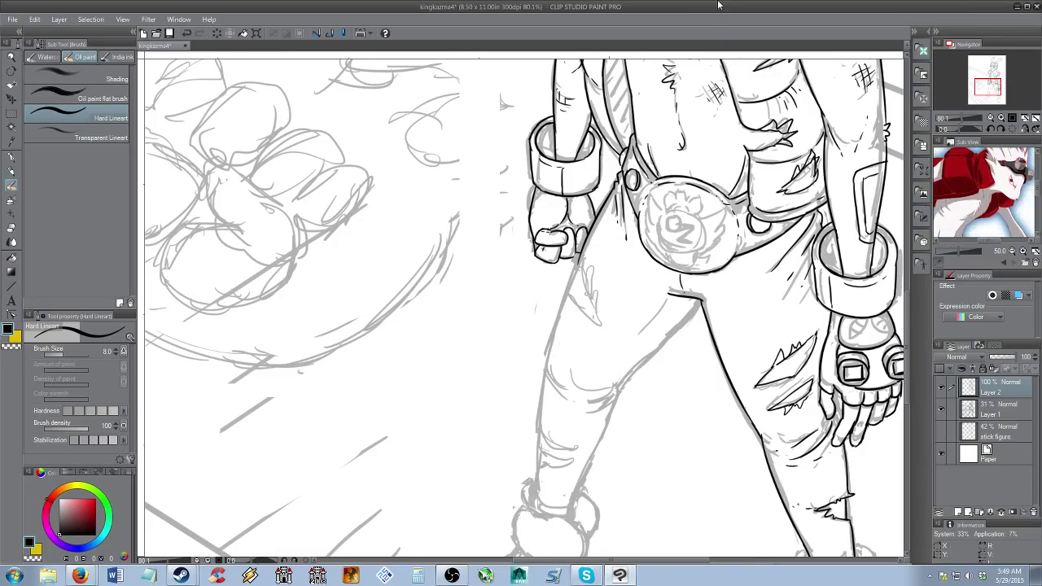
pyautogui.moveTo(697, 290)
pyautogui.mouseDown()
pyautogui.moveTo(696, 247)
pyautogui.moveTo(586, 342)
pyautogui.mouseUp()
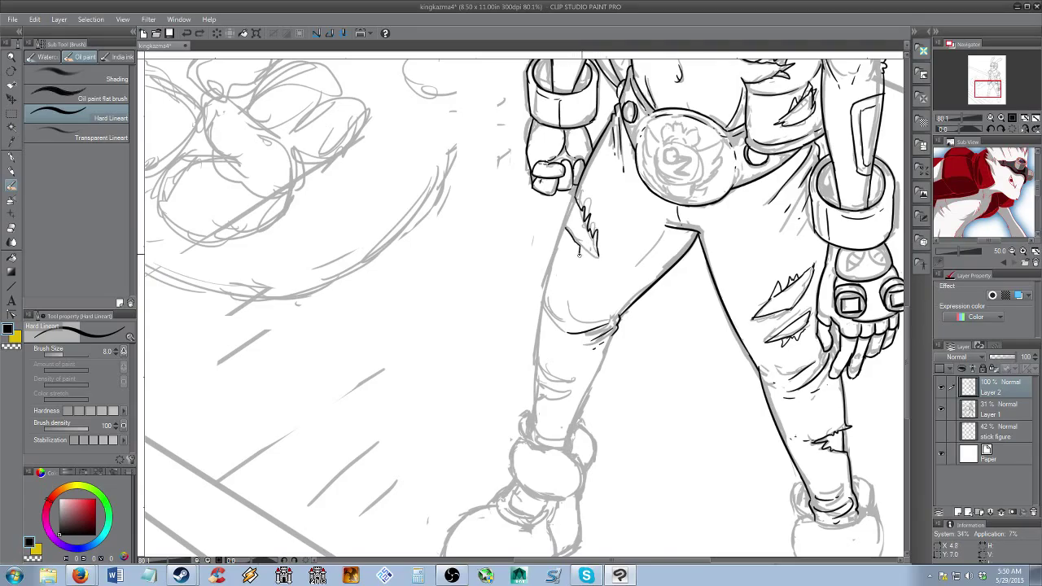
pyautogui.moveTo(569, 243); pyautogui.dragTo(568, 226)
pyautogui.hotkey('ctrl', 'z')
# Ink the far leg's long inner thigh fold, the knee crease and the outer thigh edge down to the knee
pyautogui.moveTo(669, 230); pyautogui.dragTo(625, 287)
pyautogui.moveTo(551, 301); pyautogui.dragTo(571, 318)
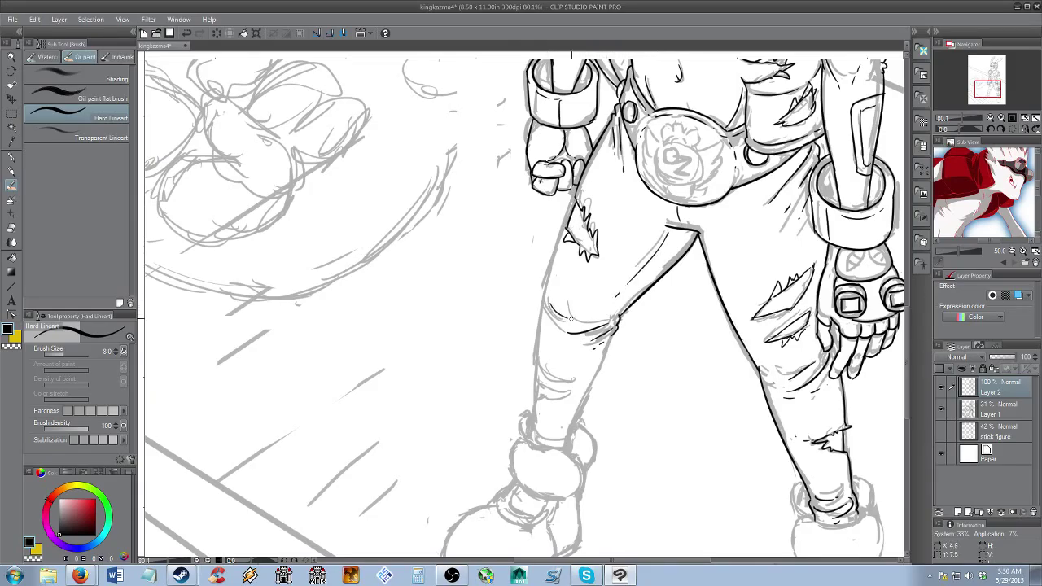
pyautogui.hotkey('ctrl', 'z')
pyautogui.moveTo(555, 252); pyautogui.dragTo(543, 302)
pyautogui.hotkey('ctrl', 'z')
# Ink the far calf's upper outer edge below the knee and the jagged tears across the shin
pyautogui.moveTo(538, 333); pyautogui.dragTo(534, 363)
pyautogui.hotkey('ctrl', 'z')
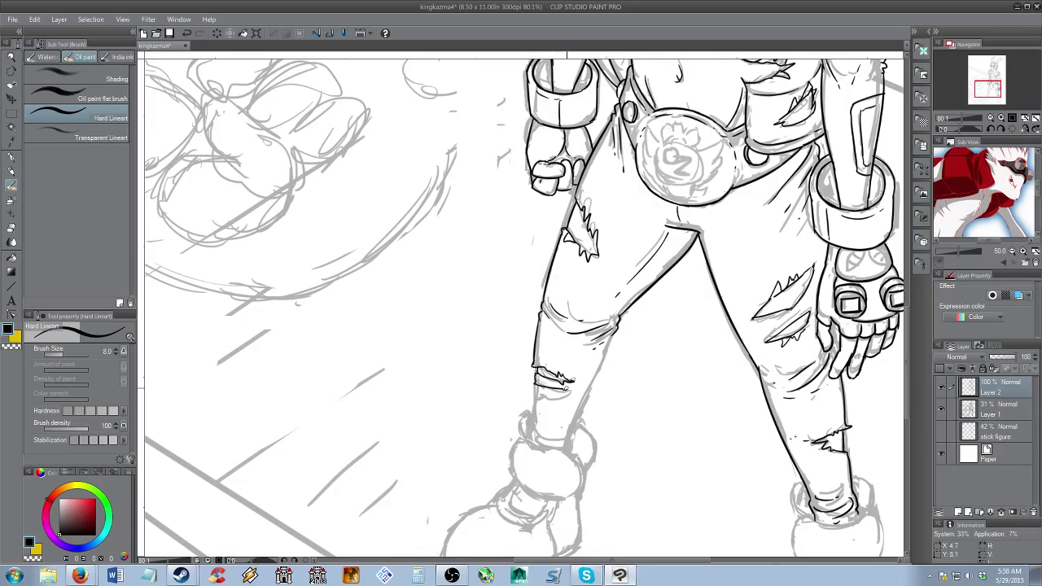
pyautogui.hotkey('ctrl', 'z')
pyautogui.hotkey('ctrl', 'z')
# Ink the far calf's inner edge down to the ankle and close the trouser leg with a curved hem
pyautogui.moveTo(607, 340); pyautogui.dragTo(573, 428)
pyautogui.hotkey('ctrl', 'z')
pyautogui.hotkey('ctrl', 'z')
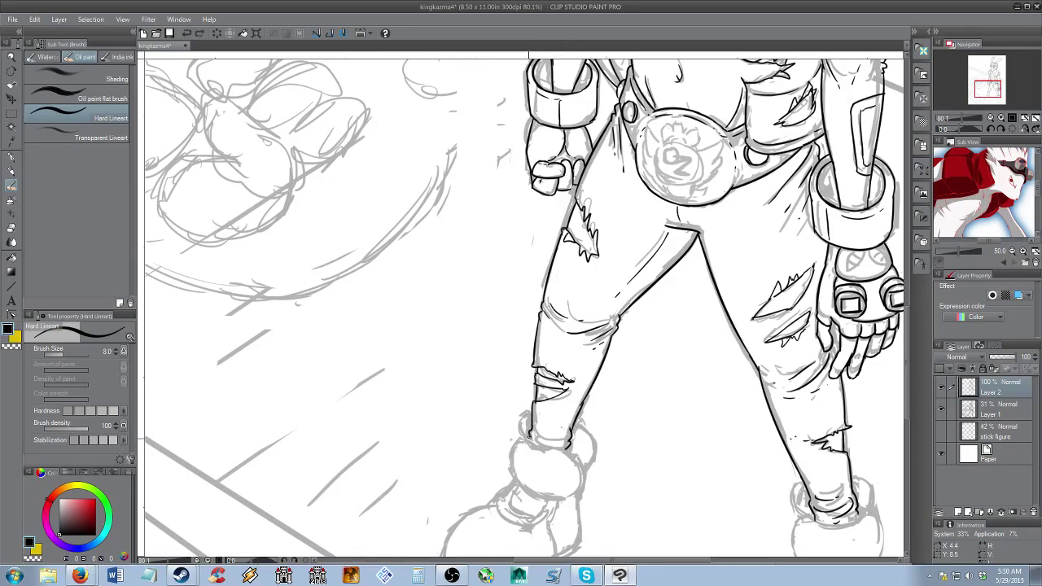
pyautogui.moveTo(533, 429)
pyautogui.mouseDown()
pyautogui.moveTo(571, 442)
pyautogui.moveTo(559, 429)
pyautogui.mouseUp()
pyautogui.hotkey('ctrl', 'z')
# Examine the inked lower legs against the sketched boots from close up and from a distance
pyautogui.moveTo(582, 334); pyautogui.dragTo(544, 228)
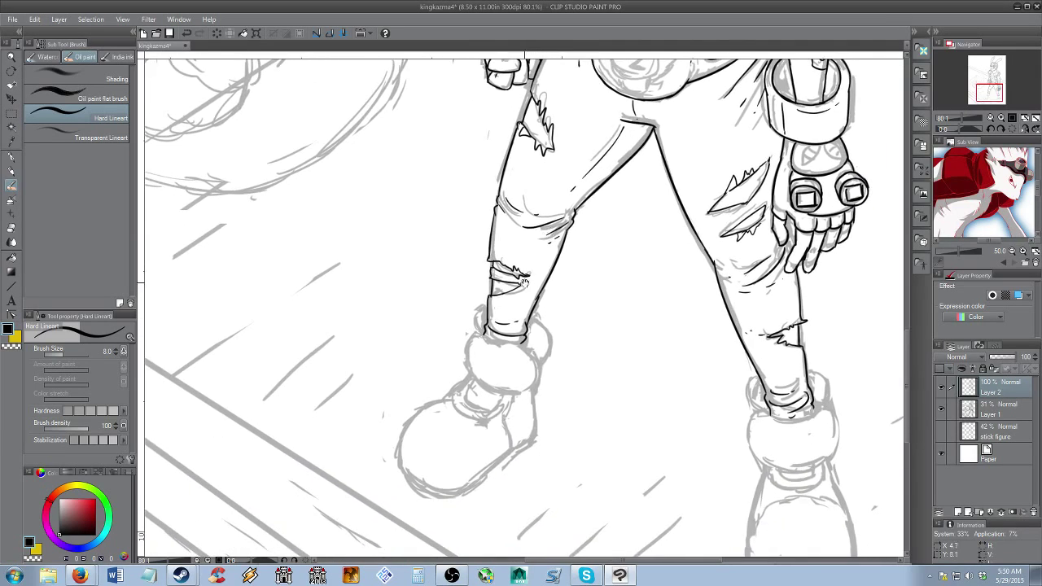
pyautogui.moveTo(524, 269); pyautogui.dragTo(557, 313)
pyautogui.hotkey('alt', 'space')
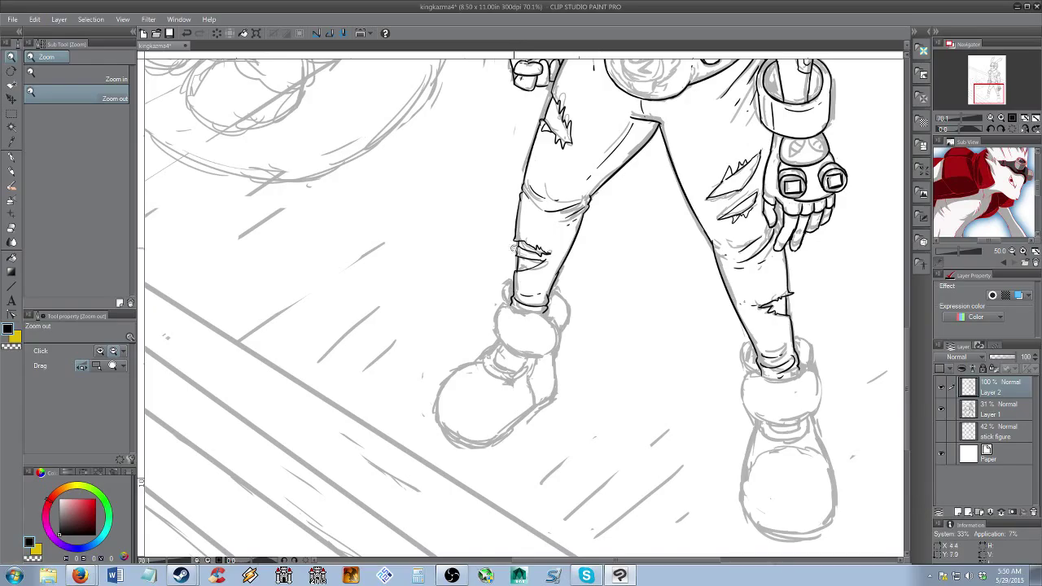
pyautogui.keyDown('ctrl'); pyautogui.click(536, 270); pyautogui.keyUp('ctrl')
pyautogui.keyDown('ctrl'); pyautogui.click(561, 277); pyautogui.keyUp('ctrl')
pyautogui.click(562, 280)
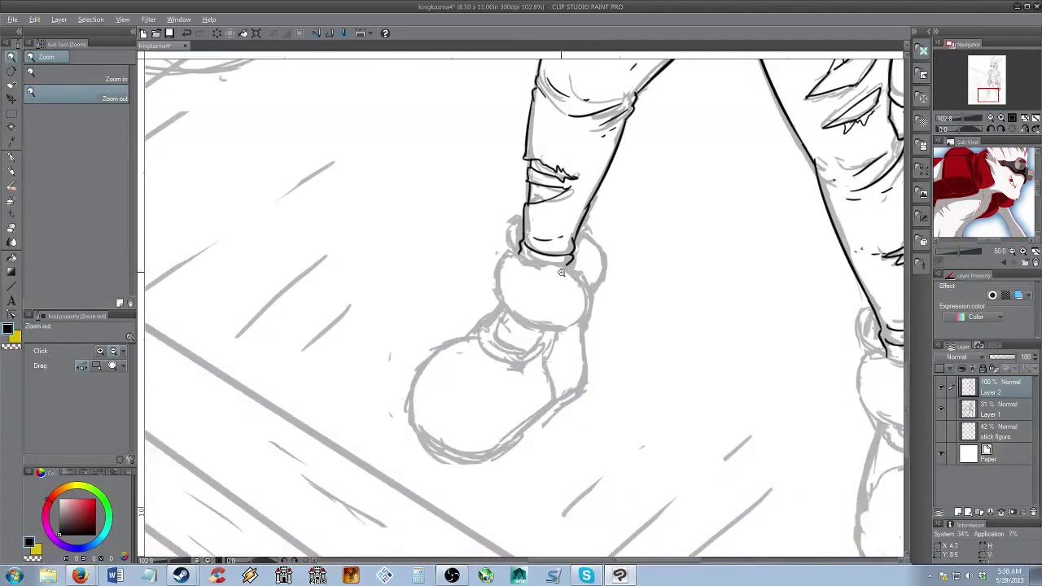
pyautogui.click(521, 252)
pyautogui.click(488, 244)
pyautogui.click(461, 236)
pyautogui.moveTo(461, 236); pyautogui.dragTo(553, 317)
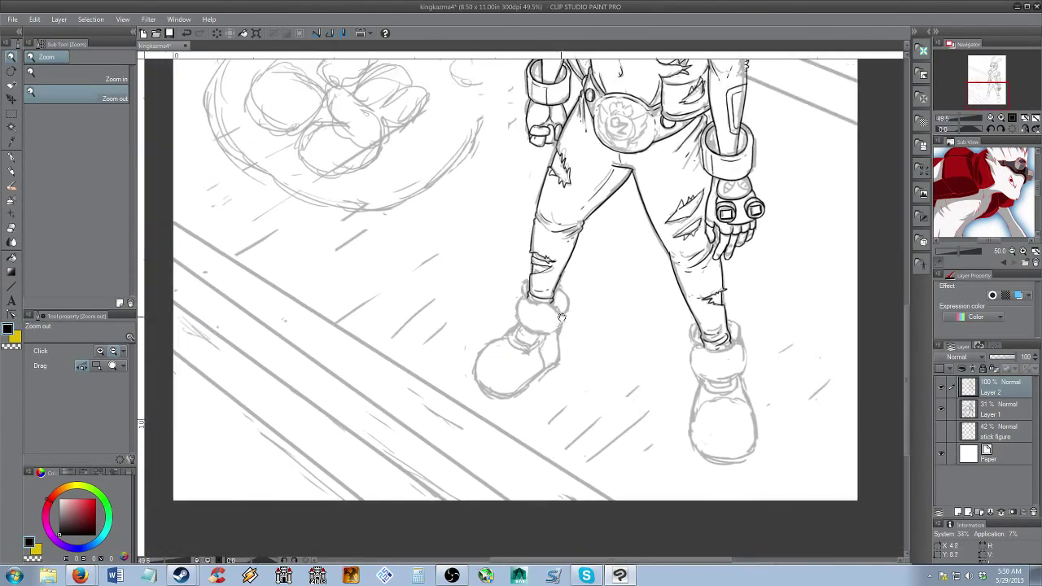
pyautogui.moveTo(535, 281)
pyautogui.mouseDown()
pyautogui.moveTo(564, 282)
pyautogui.moveTo(560, 295)
pyautogui.moveTo(565, 266)
pyautogui.mouseUp()
pyautogui.moveTo(709, 144); pyautogui.dragTo(636, 211)
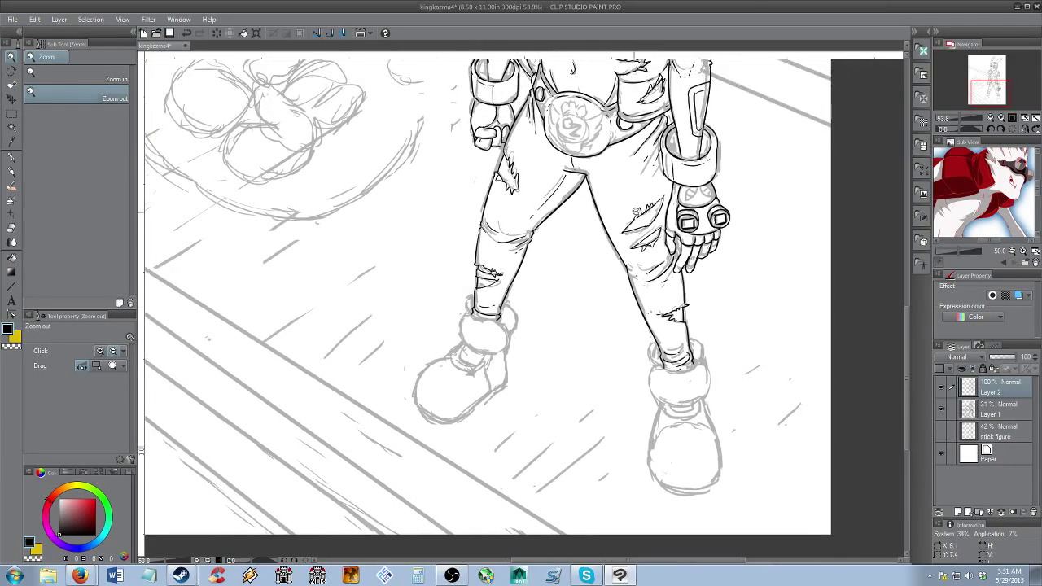
pyautogui.press('b')
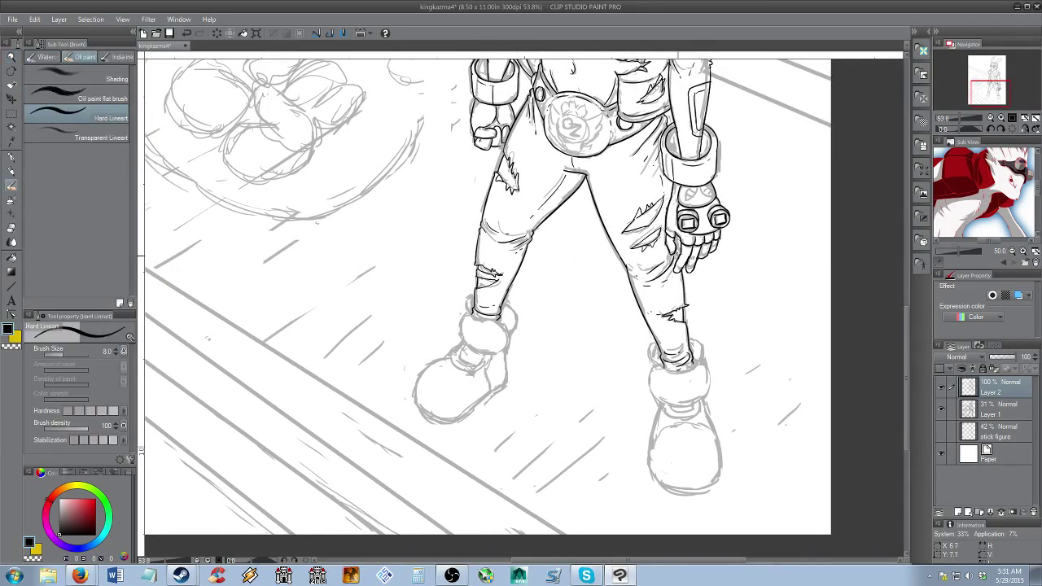
# Hide the Layer 1 sketch to review the line art alone, and show it again
pyautogui.moveTo(672, 274)
pyautogui.mouseDown()
pyautogui.moveTo(679, 304)
pyautogui.moveTo(659, 364)
pyautogui.moveTo(673, 452)
pyautogui.mouseUp()
pyautogui.hotkey('alt', 'space')
pyautogui.moveTo(649, 314); pyautogui.dragTo(607, 273)
pyautogui.scroll(1, 609, 272)
pyautogui.click(940, 409)
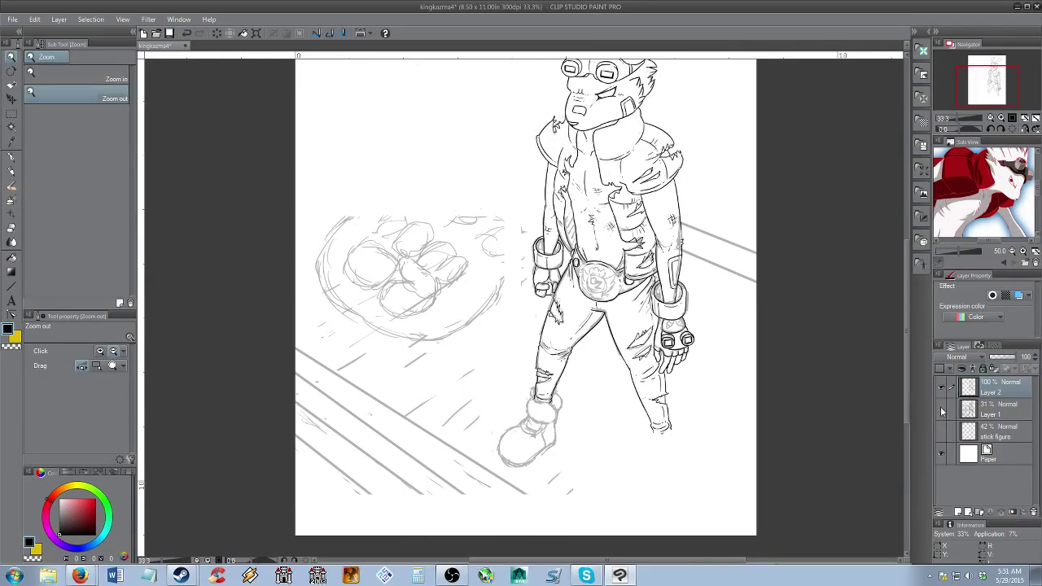
pyautogui.moveTo(774, 372); pyautogui.dragTo(787, 391)
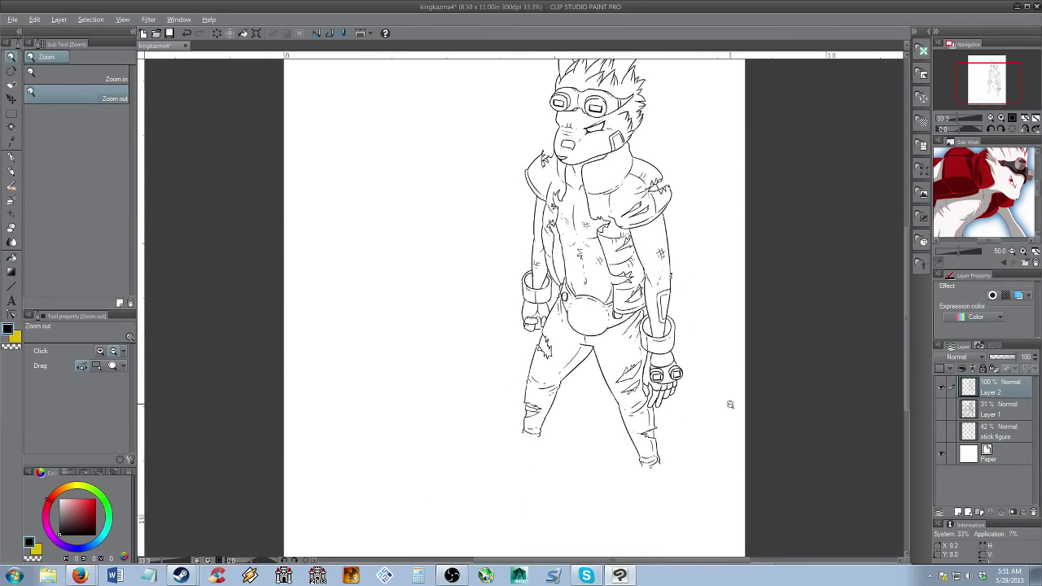
pyautogui.click(713, 413)
pyautogui.moveTo(712, 413); pyautogui.dragTo(628, 439)
pyautogui.scroll(2, 606, 376)
pyautogui.scroll(1, 586, 389)
pyautogui.moveTo(637, 529); pyautogui.dragTo(649, 424)
pyautogui.click(942, 411)
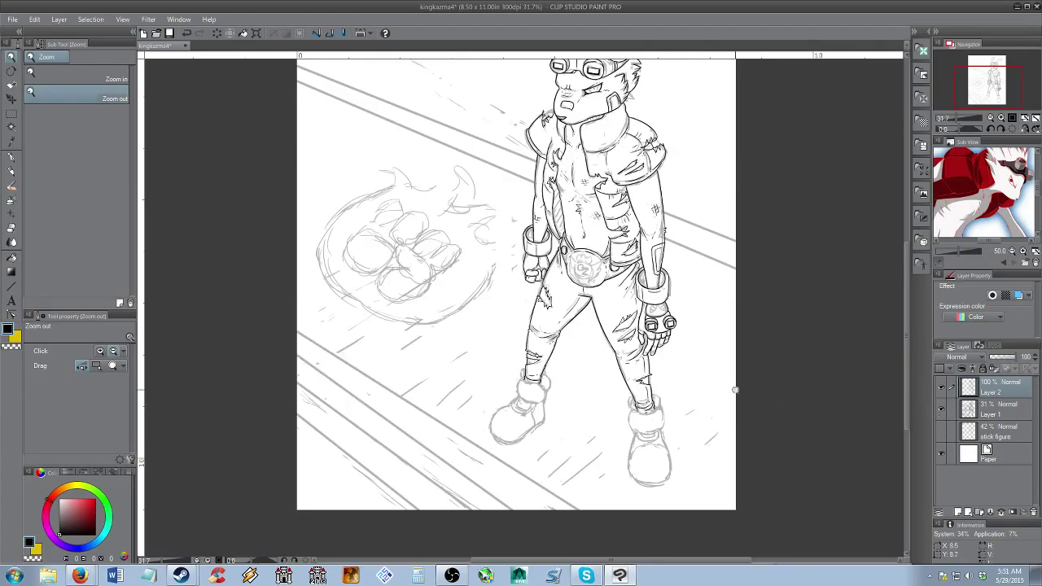
# Inspect the inked torso, jacket and head for missing or untidy lines
pyautogui.moveTo(588, 282); pyautogui.dragTo(601, 327)
pyautogui.scroll(5, 595, 291)
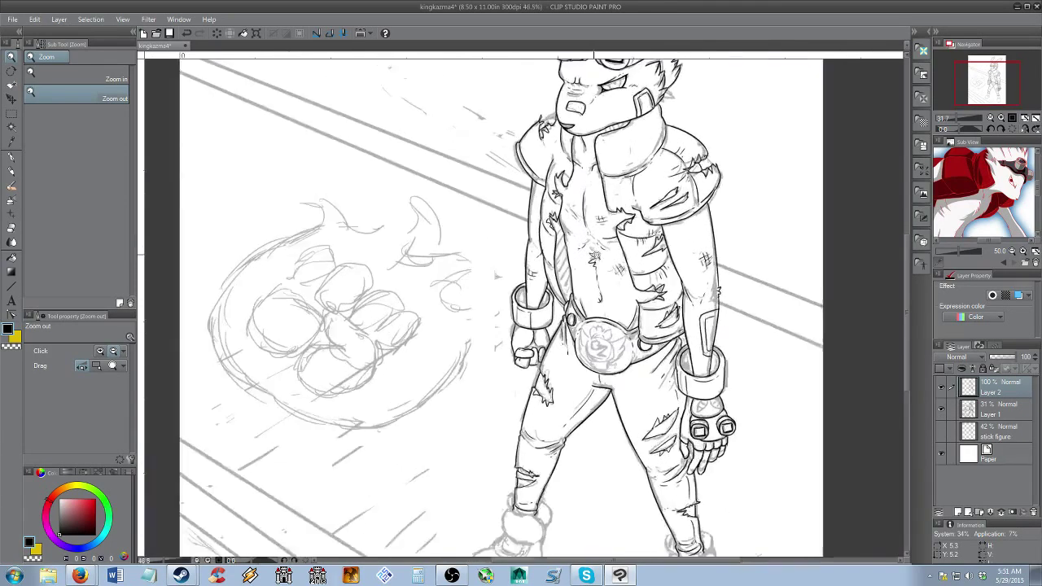
pyautogui.moveTo(591, 213); pyautogui.dragTo(601, 286)
pyautogui.scroll(3, 600, 285)
pyautogui.press('b')
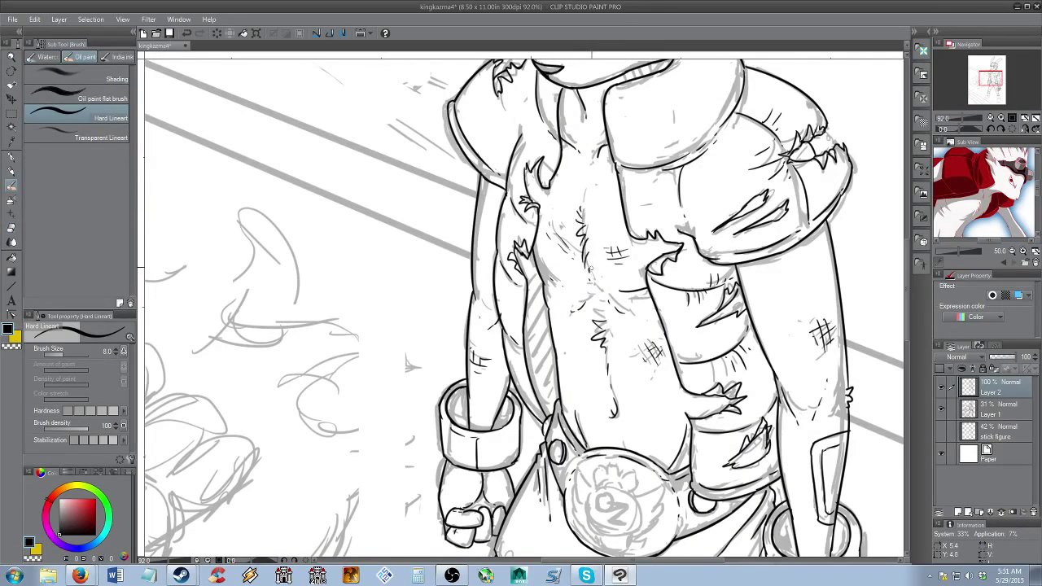
pyautogui.moveTo(590, 181); pyautogui.dragTo(521, 243)
pyautogui.moveTo(582, 391); pyautogui.dragTo(579, 255)
pyautogui.moveTo(576, 122); pyautogui.dragTo(599, 342)
pyautogui.scroll(1, 598, 342)
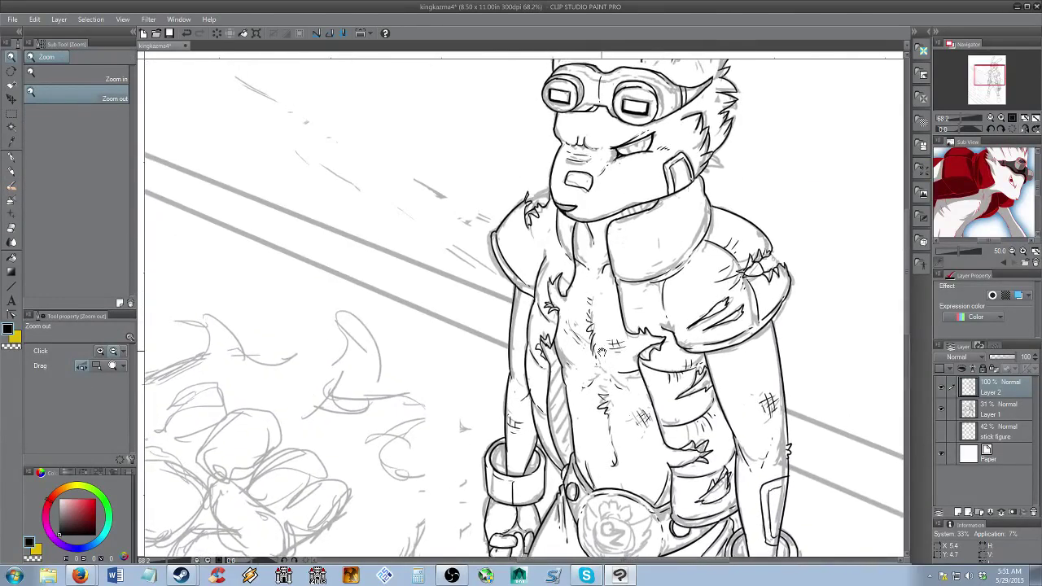
pyautogui.scroll(2, 601, 352)
pyautogui.press('b')
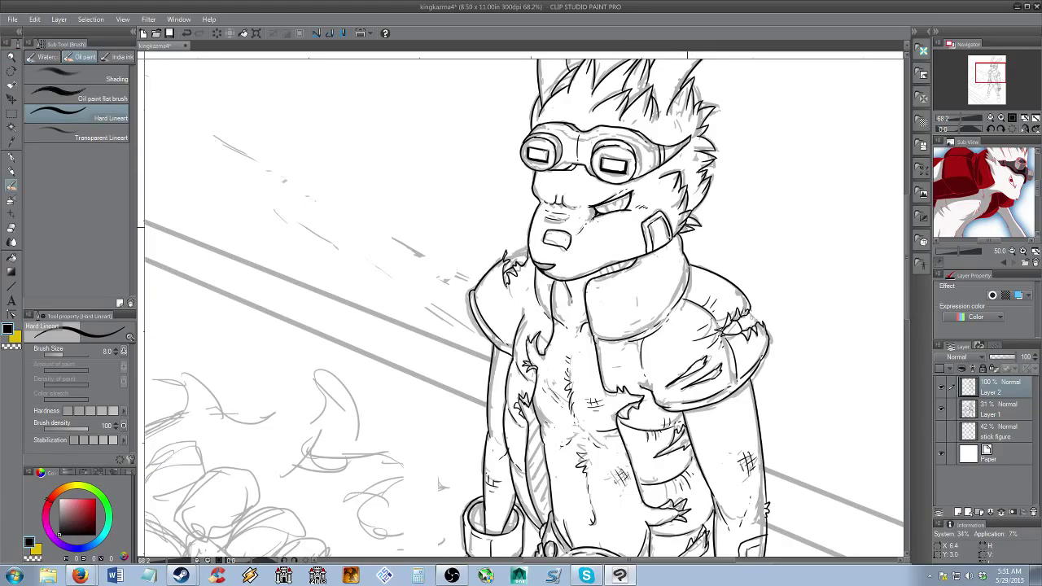
# Compare the belt and wrist cuffs with the character reference picture
pyautogui.scroll(-10, 640, 365)
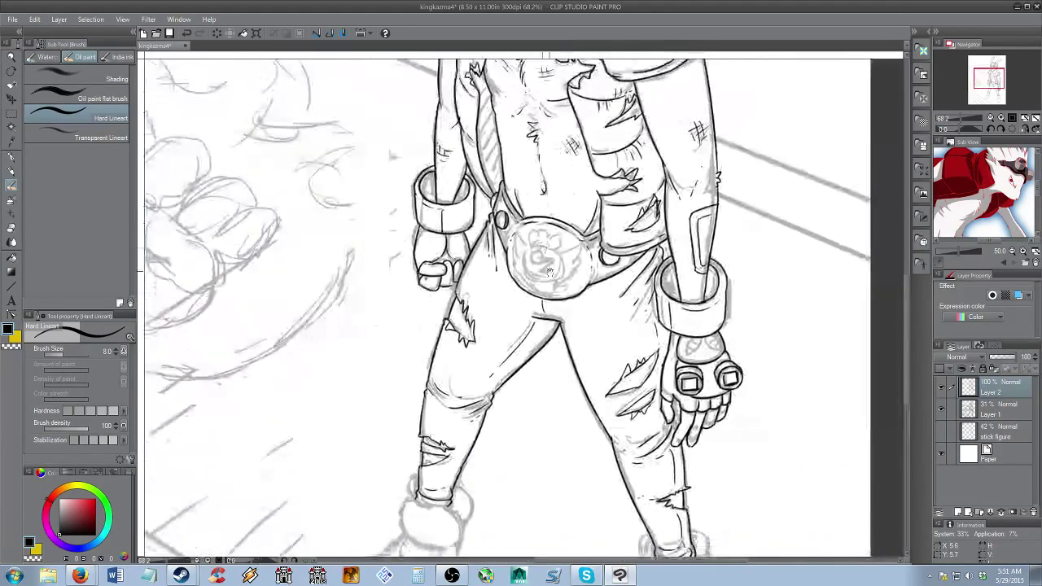
pyautogui.scroll(2, 590, 391)
pyautogui.moveTo(589, 391); pyautogui.dragTo(620, 385)
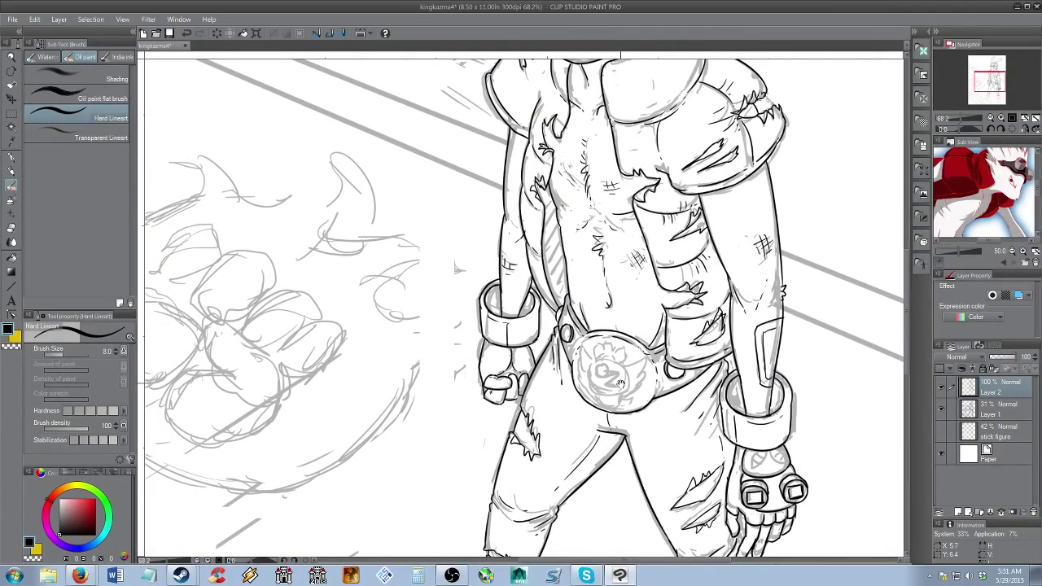
pyautogui.moveTo(620, 385); pyautogui.dragTo(619, 382)
pyautogui.moveTo(974, 198); pyautogui.dragTo(965, 162)
pyautogui.moveTo(990, 219); pyautogui.dragTo(991, 198)
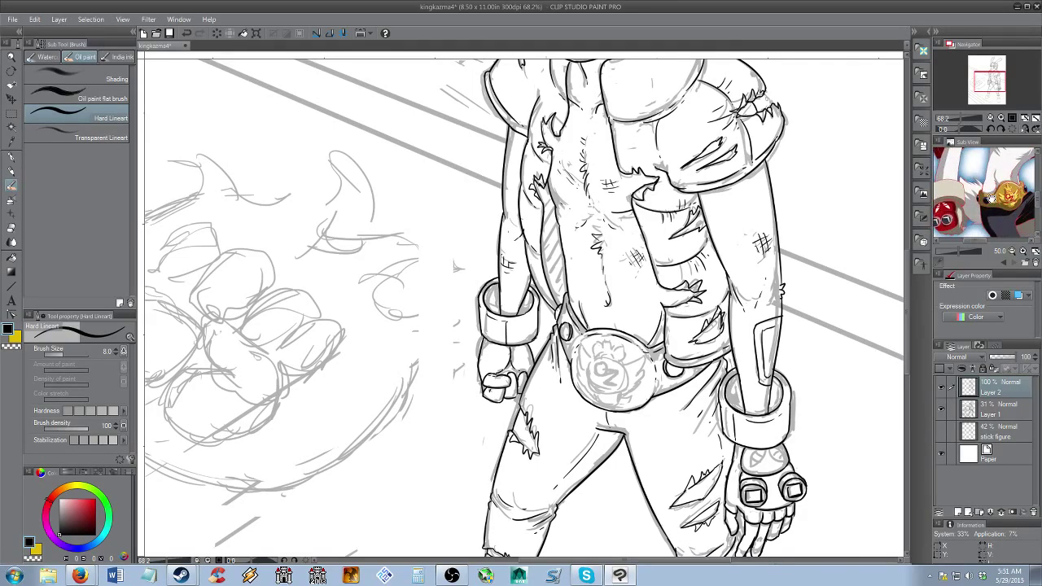
pyautogui.scroll(5, 991, 198)
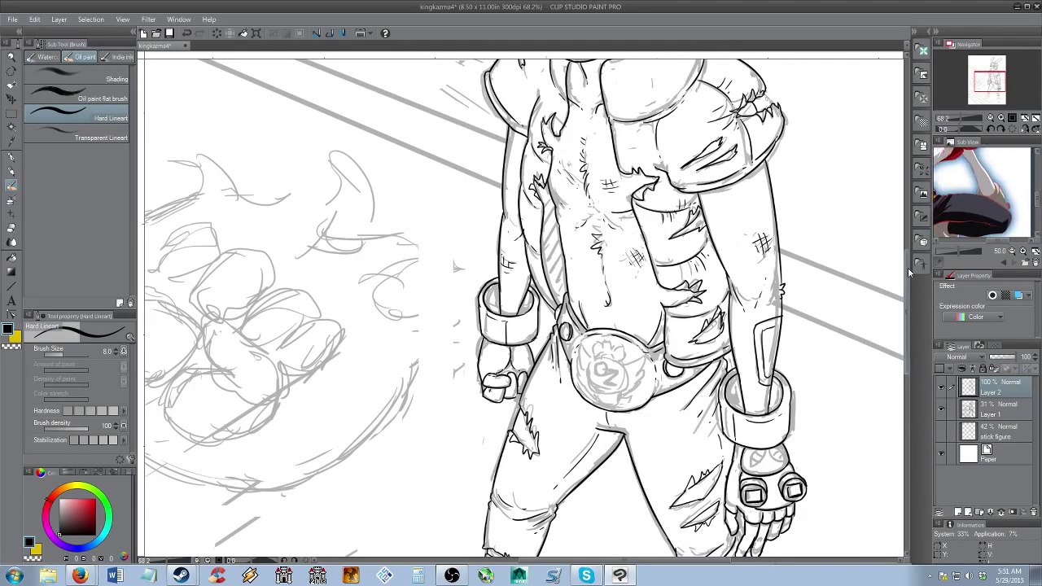
# Erase the far cuff's old opening lines and ink a narrower inner rim around the wrist
pyautogui.press('e')
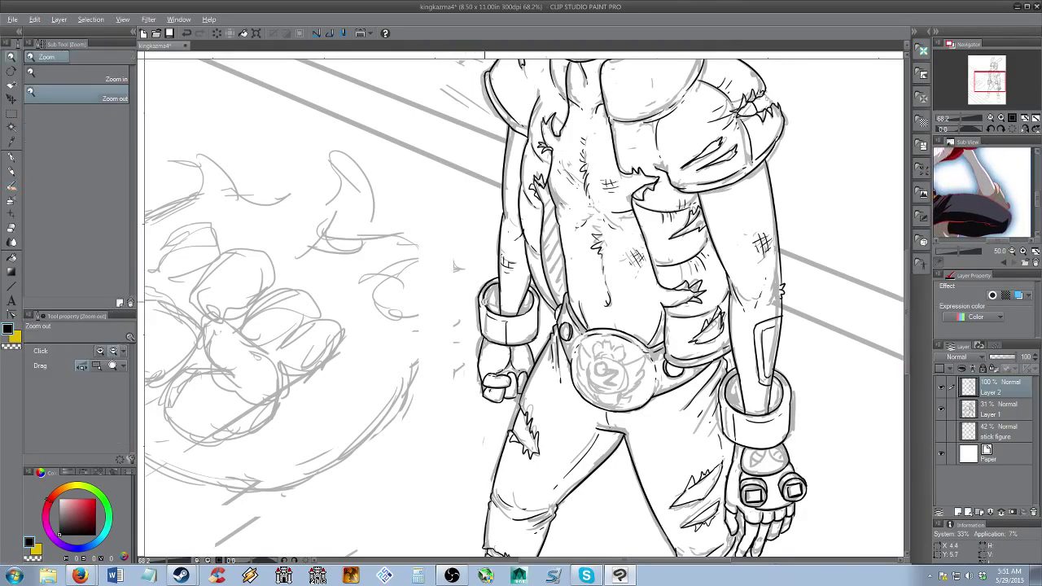
pyautogui.scroll(3, 487, 300)
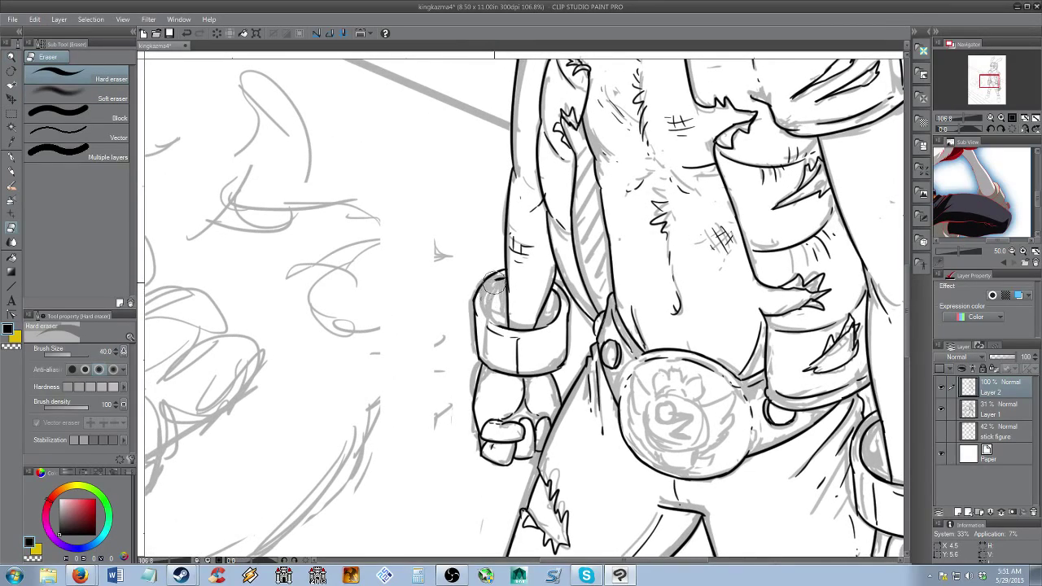
pyautogui.press('b')
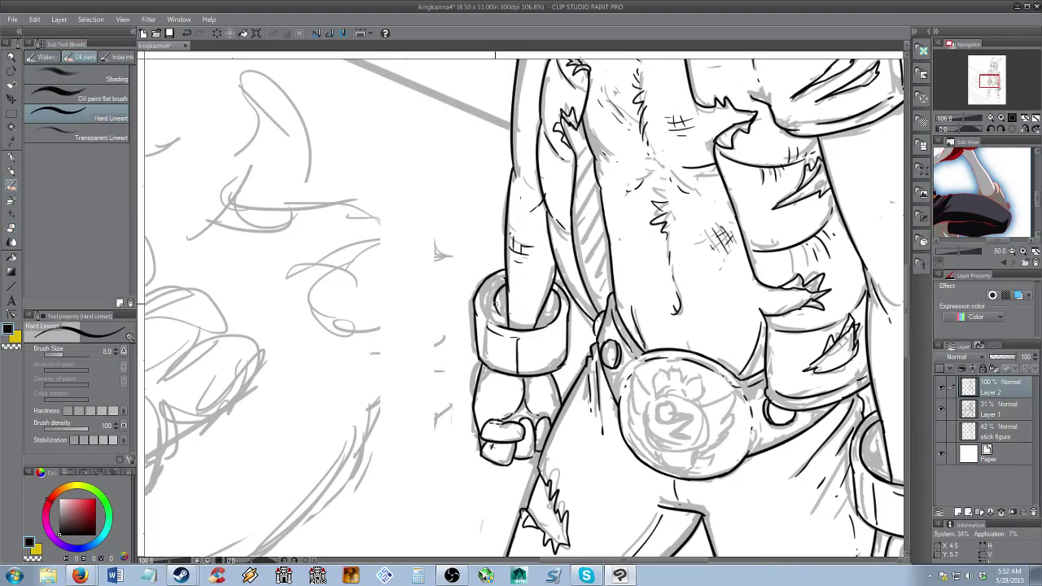
pyautogui.moveTo(495, 305)
pyautogui.mouseDown()
pyautogui.moveTo(518, 319)
pyautogui.moveTo(545, 313)
pyautogui.mouseUp()
pyautogui.hotkey('ctrl', 'z')
pyautogui.hotkey('ctrl', 'z')
pyautogui.press('e')
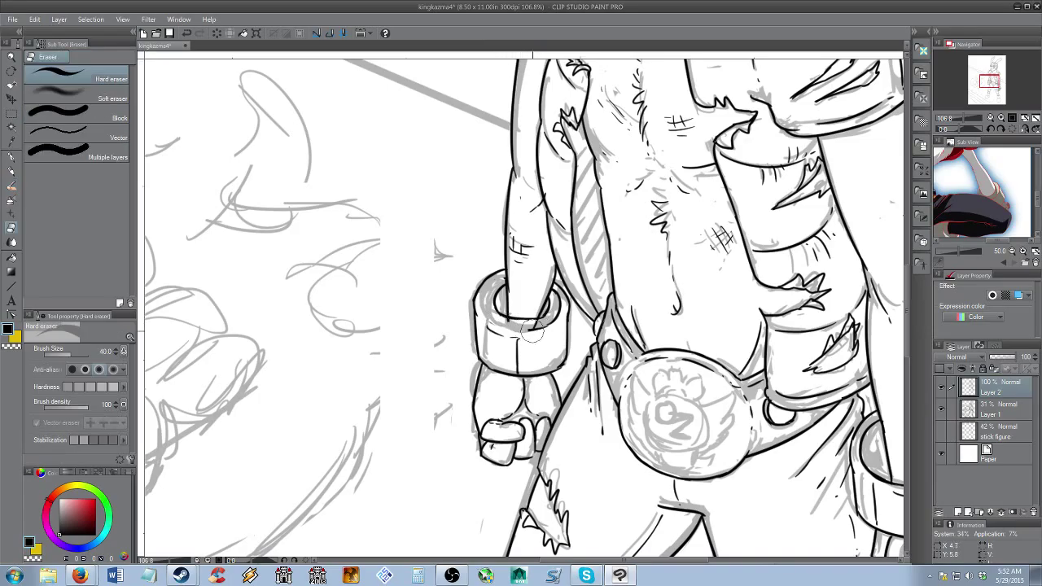
pyautogui.moveTo(494, 321)
pyautogui.mouseDown()
pyautogui.moveTo(549, 327)
pyautogui.moveTo(557, 294)
pyautogui.moveTo(549, 322)
pyautogui.moveTo(525, 329)
pyautogui.moveTo(556, 328)
pyautogui.moveTo(569, 307)
pyautogui.mouseUp()
pyautogui.press('/')
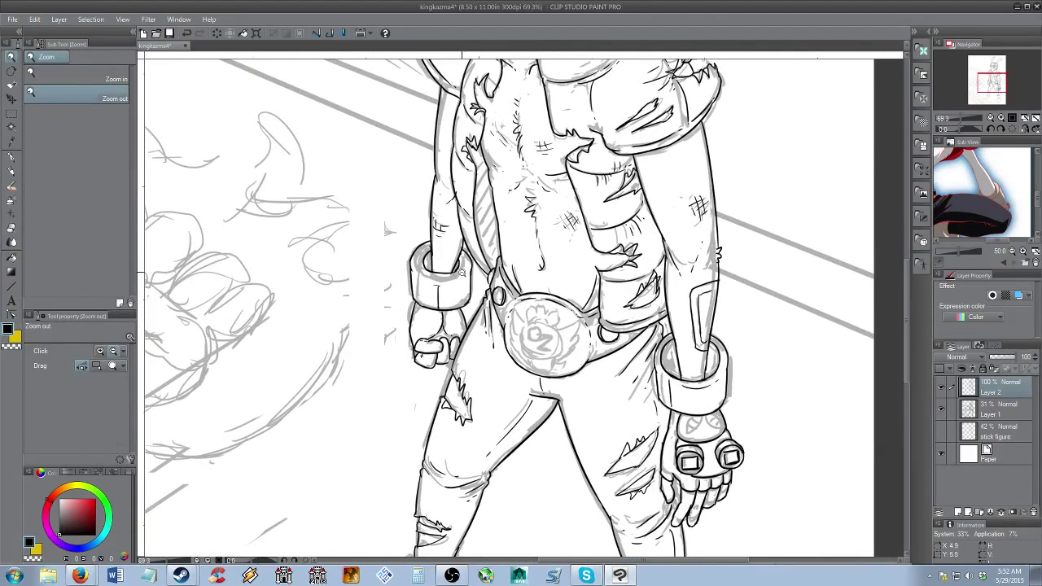
# Erase the near cuff's old inner lines and ink a narrower opening around the wrist
pyautogui.press('b')
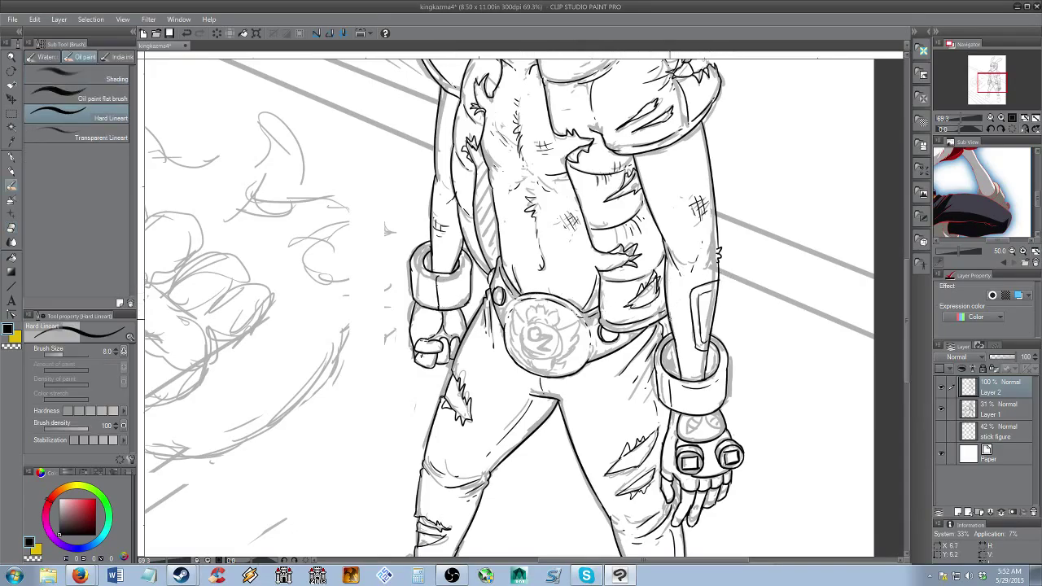
pyautogui.hotkey('alt', 'space')
pyautogui.moveTo(667, 323)
pyautogui.mouseDown()
pyautogui.moveTo(611, 324)
pyautogui.moveTo(665, 323)
pyautogui.mouseUp()
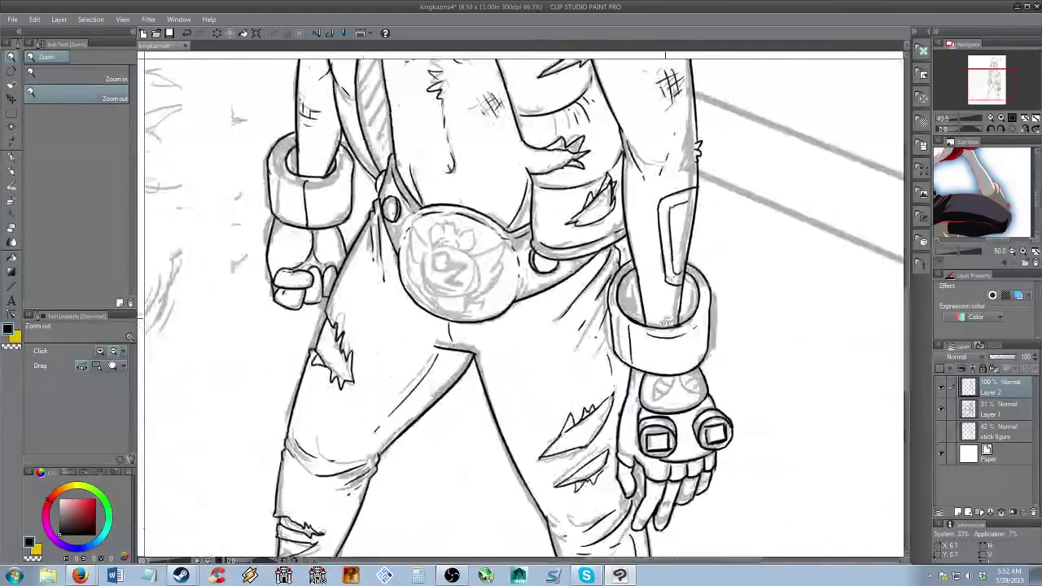
pyautogui.press('e')
pyautogui.moveTo(628, 279)
pyautogui.mouseDown()
pyautogui.moveTo(625, 304)
pyautogui.moveTo(637, 322)
pyautogui.moveTo(690, 319)
pyautogui.moveTo(695, 281)
pyautogui.moveTo(623, 286)
pyautogui.moveTo(639, 288)
pyautogui.moveTo(630, 299)
pyautogui.moveTo(652, 317)
pyautogui.moveTo(661, 303)
pyautogui.moveTo(635, 305)
pyautogui.moveTo(643, 314)
pyautogui.moveTo(683, 312)
pyautogui.moveTo(642, 317)
pyautogui.moveTo(684, 312)
pyautogui.mouseUp()
pyautogui.press('b')
pyautogui.hotkey('ctrl', 'z')
pyautogui.hotkey('ctrl', 'z')
pyautogui.hotkey('ctrl', 'z')
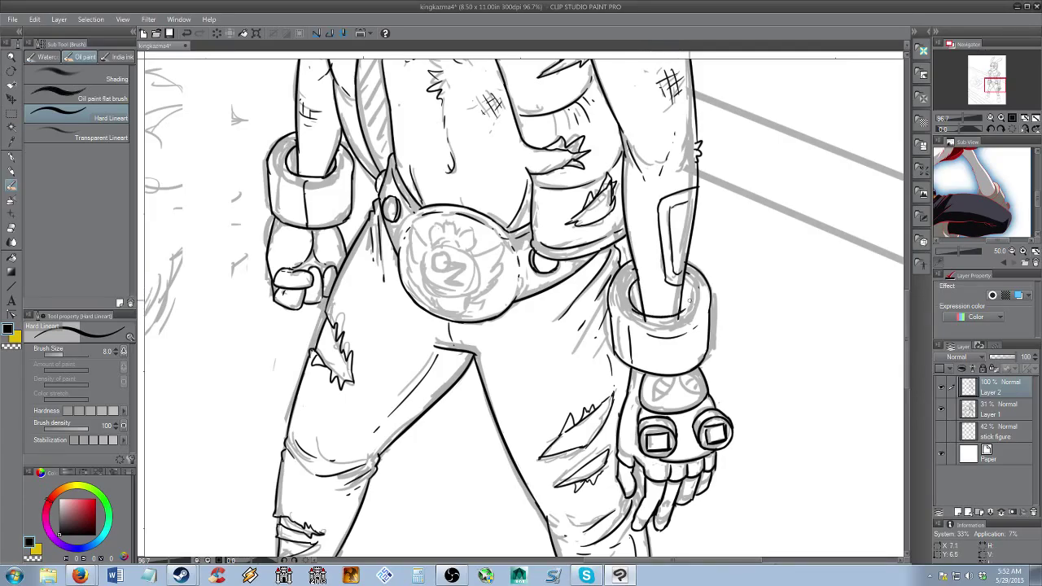
# Clean up the near cuff's inner rim at the wrist and add short hatch marks on the cuff's side
pyautogui.hotkey('ctrl', 'y')
pyautogui.hotkey('ctrl', 'z')
pyautogui.hotkey('ctrl', 'y')
pyautogui.press('e')
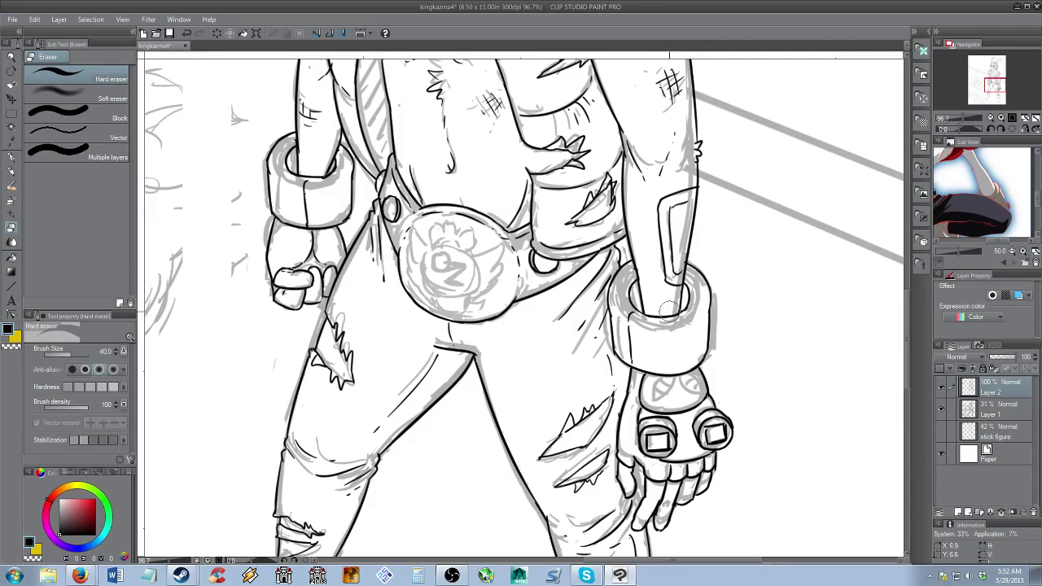
pyautogui.press('b')
pyautogui.moveTo(616, 312); pyautogui.dragTo(679, 289)
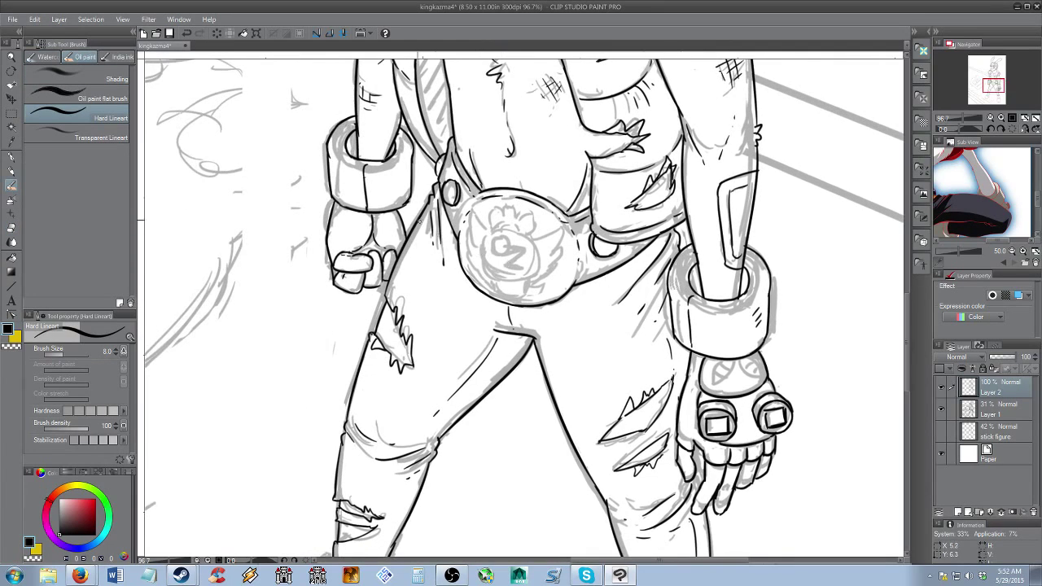
# Ink the outline of the near boot's puffy ankle cuff over the sketch, including its top dip, sides and lower edge
pyautogui.moveTo(551, 321); pyautogui.dragTo(551, 192)
pyautogui.hotkey('alt', 'space')
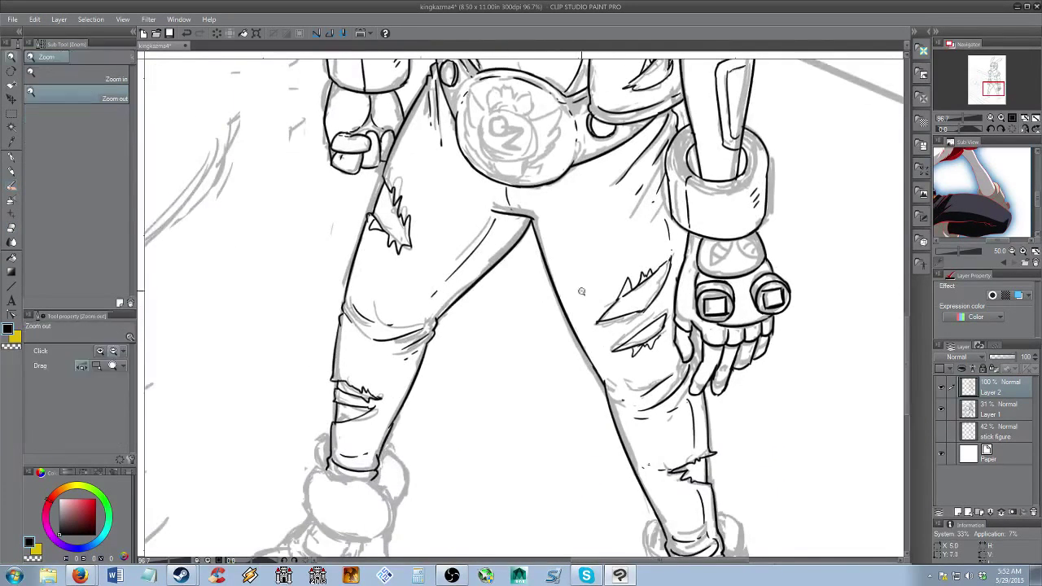
pyautogui.moveTo(580, 292); pyautogui.dragTo(501, 293)
pyautogui.moveTo(590, 410); pyautogui.dragTo(603, 328)
pyautogui.scroll(3, 599, 310)
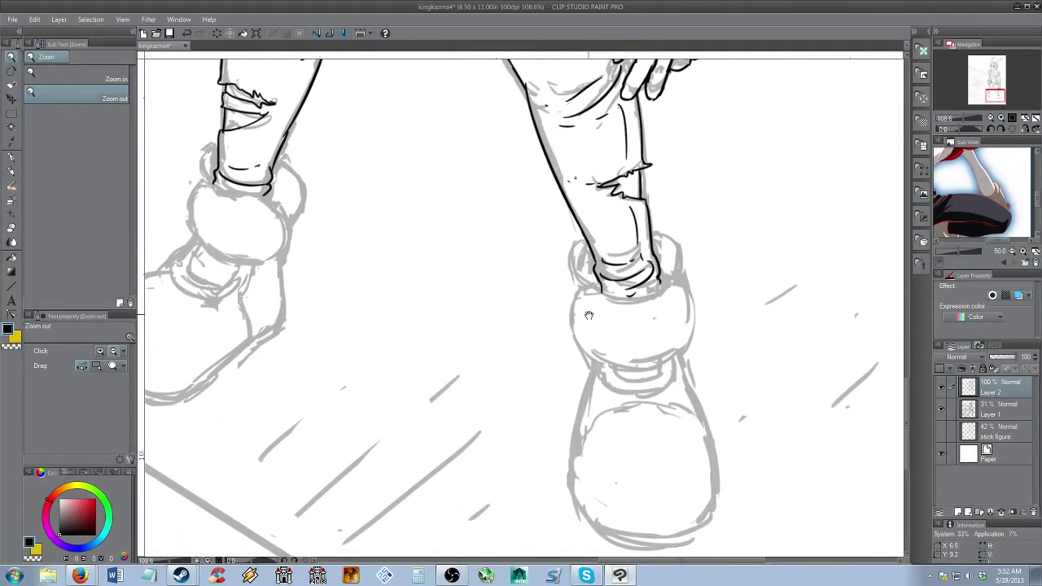
pyautogui.press('b')
pyautogui.moveTo(599, 287)
pyautogui.mouseDown()
pyautogui.moveTo(578, 346)
pyautogui.moveTo(592, 360)
pyautogui.moveTo(625, 305)
pyautogui.moveTo(678, 280)
pyautogui.moveTo(690, 341)
pyautogui.moveTo(682, 355)
pyautogui.mouseUp()
pyautogui.press('e')
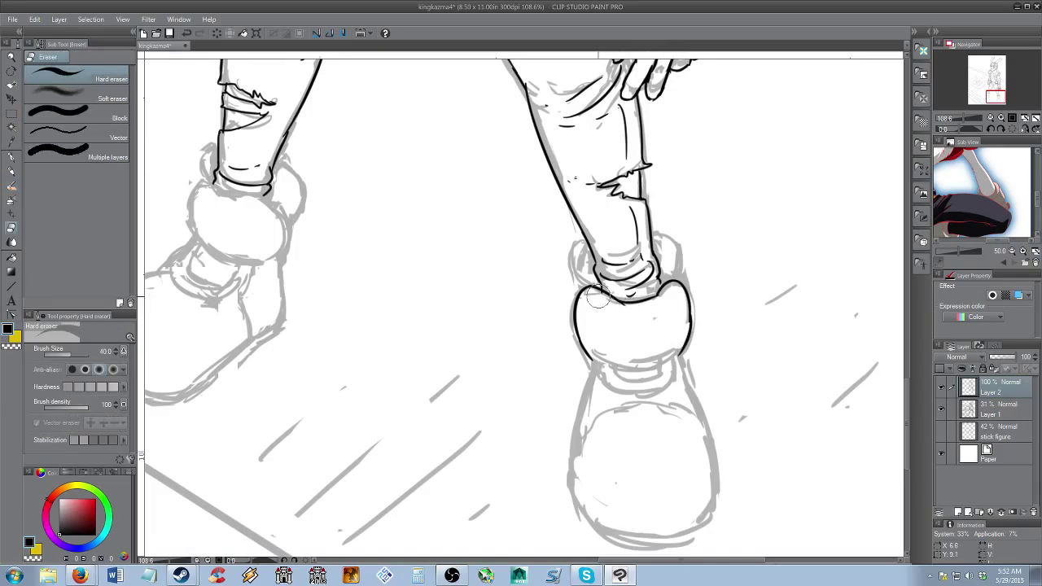
pyautogui.press('b')
pyautogui.moveTo(591, 357); pyautogui.dragTo(675, 362)
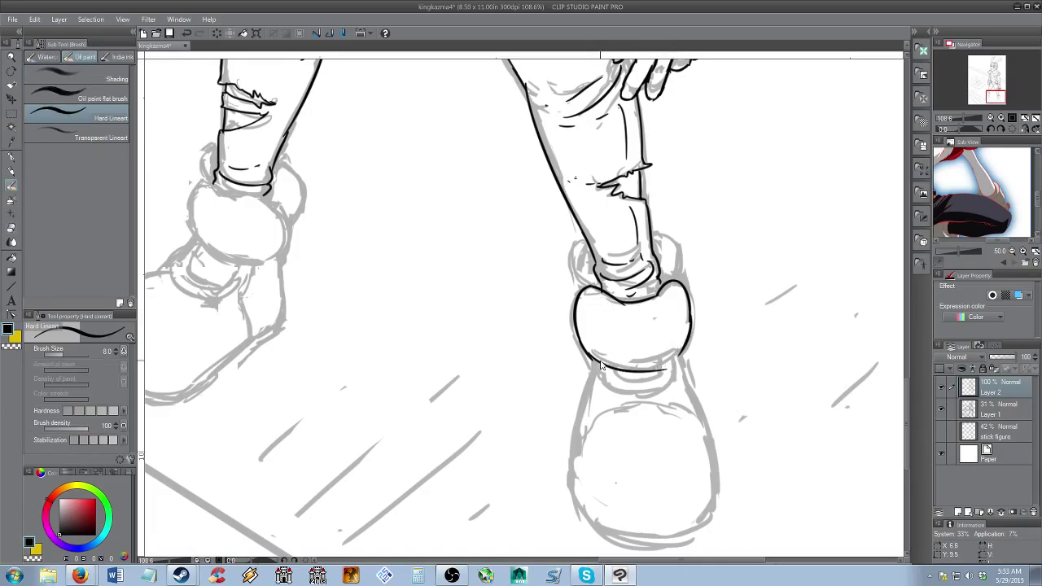
pyautogui.hotkey('ctrl', 'z')
pyautogui.moveTo(588, 353); pyautogui.dragTo(667, 359)
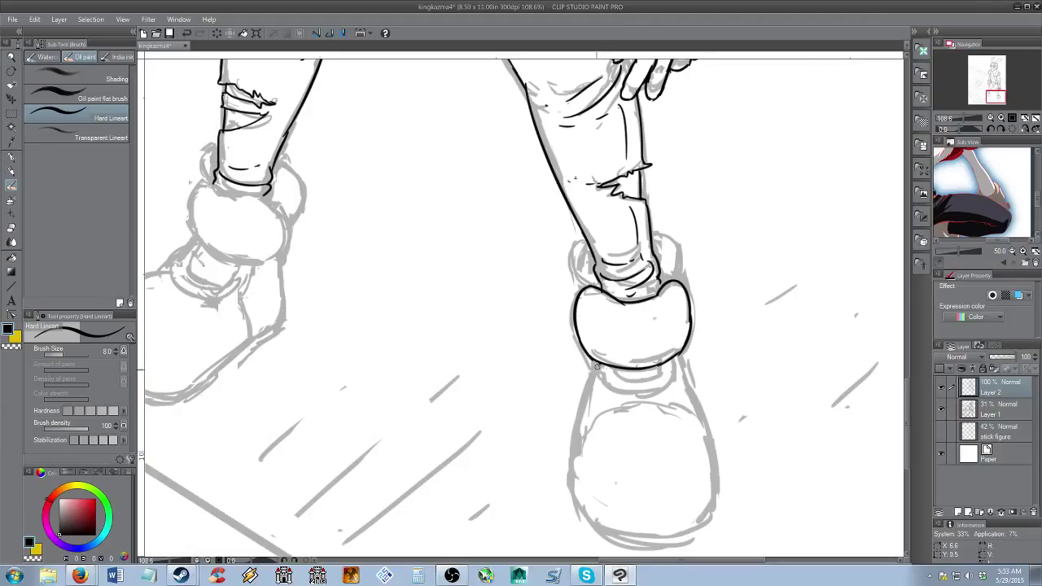
# Ink the outer and inner curves of the opening just below the near boot's ankle cuff
pyautogui.moveTo(597, 385); pyautogui.dragTo(675, 389)
pyautogui.moveTo(616, 367)
pyautogui.mouseDown()
pyautogui.moveTo(610, 376)
pyautogui.moveTo(632, 387)
pyautogui.moveTo(663, 385)
pyautogui.moveTo(669, 369)
pyautogui.mouseUp()
pyautogui.hotkey('ctrl', 'z')
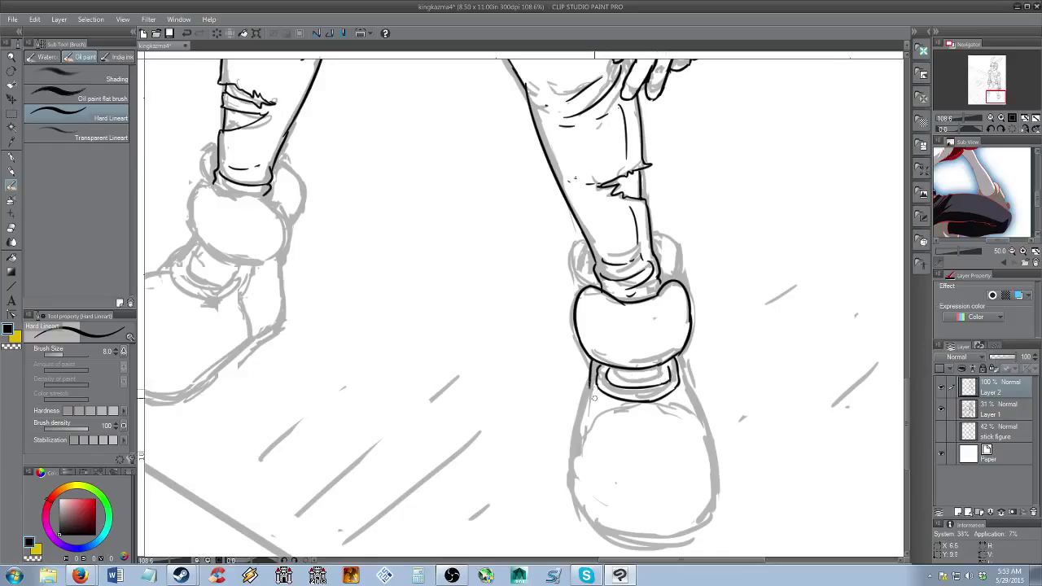
# Ink both sides of the near boot from the ankle cuff down to the sole
pyautogui.moveTo(591, 383)
pyautogui.mouseDown()
pyautogui.moveTo(571, 491)
pyautogui.moveTo(596, 529)
pyautogui.mouseUp()
pyautogui.hotkey('ctrl', 'z')
pyautogui.hotkey('ctrl', 'z')
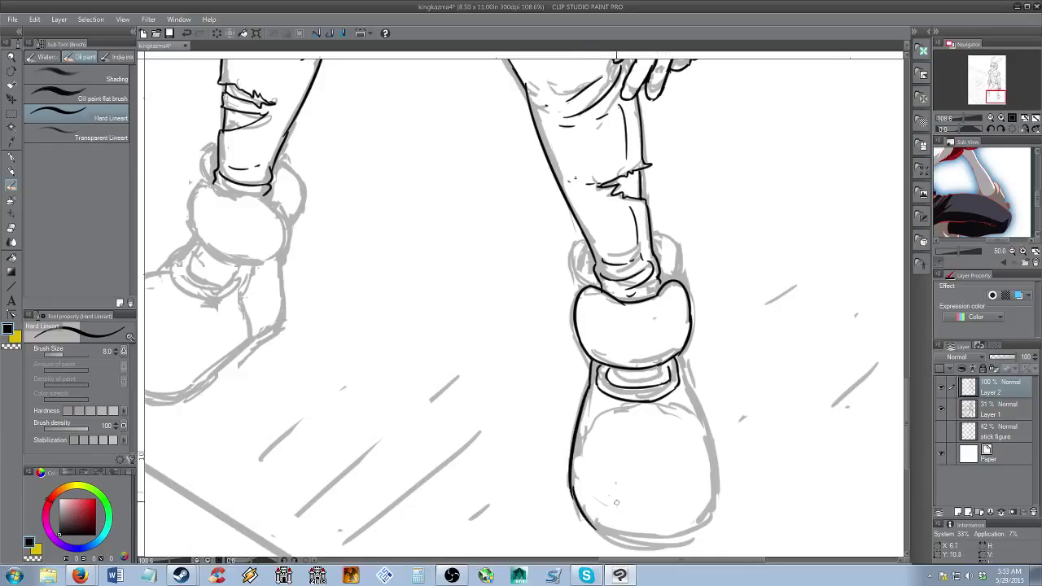
pyautogui.hotkey('ctrl', 'z')
pyautogui.moveTo(572, 487); pyautogui.dragTo(597, 534)
pyautogui.moveTo(681, 359); pyautogui.dragTo(720, 459)
pyautogui.hotkey('ctrl', 'z')
pyautogui.moveTo(689, 380)
pyautogui.mouseDown()
pyautogui.moveTo(710, 441)
pyautogui.moveTo(707, 506)
pyautogui.mouseUp()
# Ink the near boot's sole as two curved lines and add a broken toe-cap line across its upper part
pyautogui.moveTo(656, 457); pyautogui.dragTo(674, 328)
pyautogui.moveTo(604, 394)
pyautogui.mouseDown()
pyautogui.moveTo(637, 414)
pyautogui.moveTo(682, 417)
pyautogui.moveTo(717, 403)
pyautogui.mouseUp()
pyautogui.hotkey('ctrl', 'z')
pyautogui.hotkey('ctrl', 'z')
pyautogui.moveTo(732, 365); pyautogui.dragTo(709, 406)
pyautogui.moveTo(601, 384)
pyautogui.mouseDown()
pyautogui.moveTo(638, 403)
pyautogui.moveTo(706, 395)
pyautogui.mouseUp()
pyautogui.hotkey('ctrl', 'z')
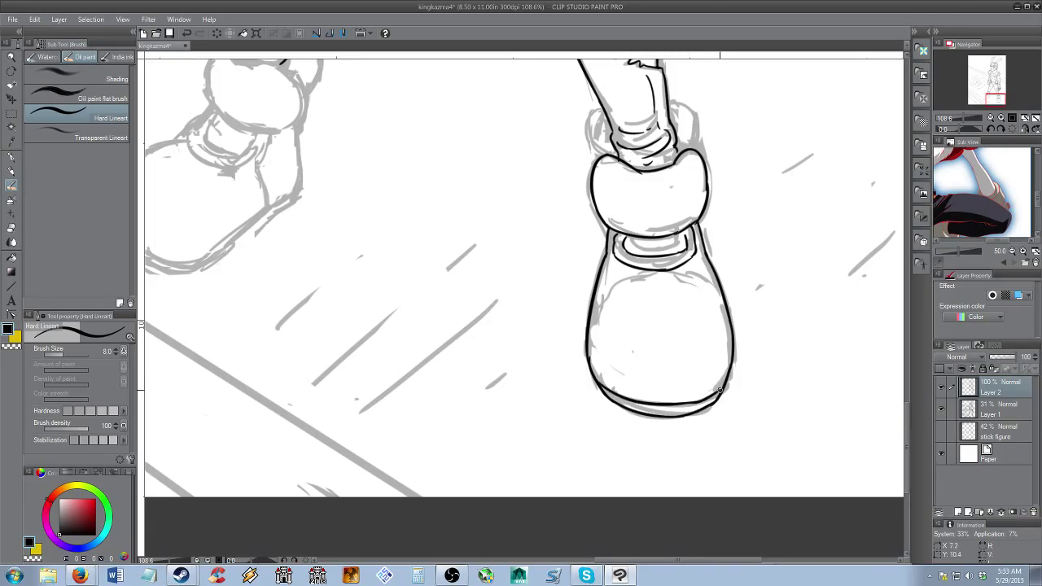
pyautogui.scroll(-3, 720, 389)
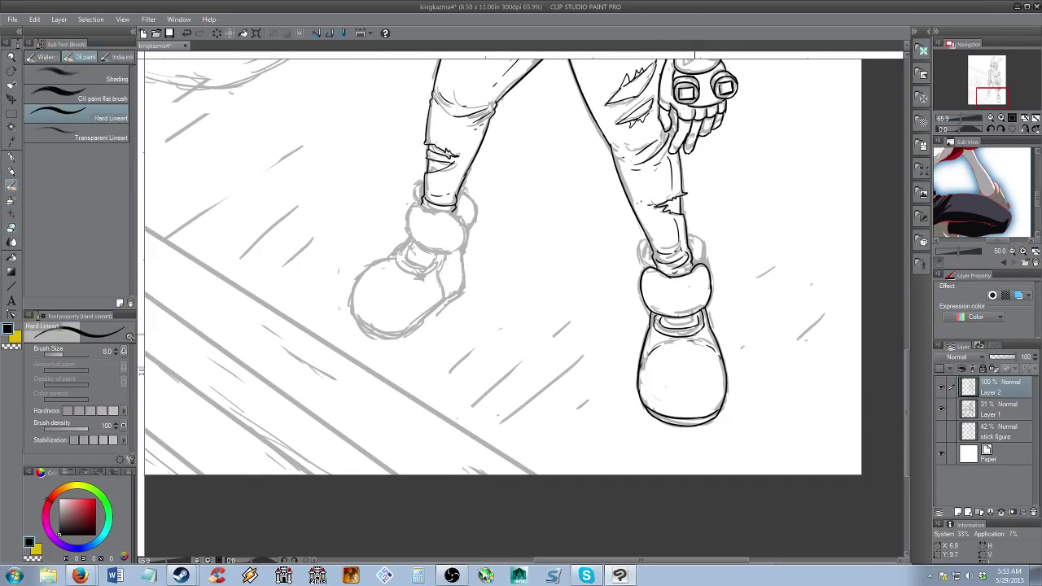
# Ink the back part of the near boot's ankle cuff on both sides of the leg
pyautogui.scroll(3, 648, 248)
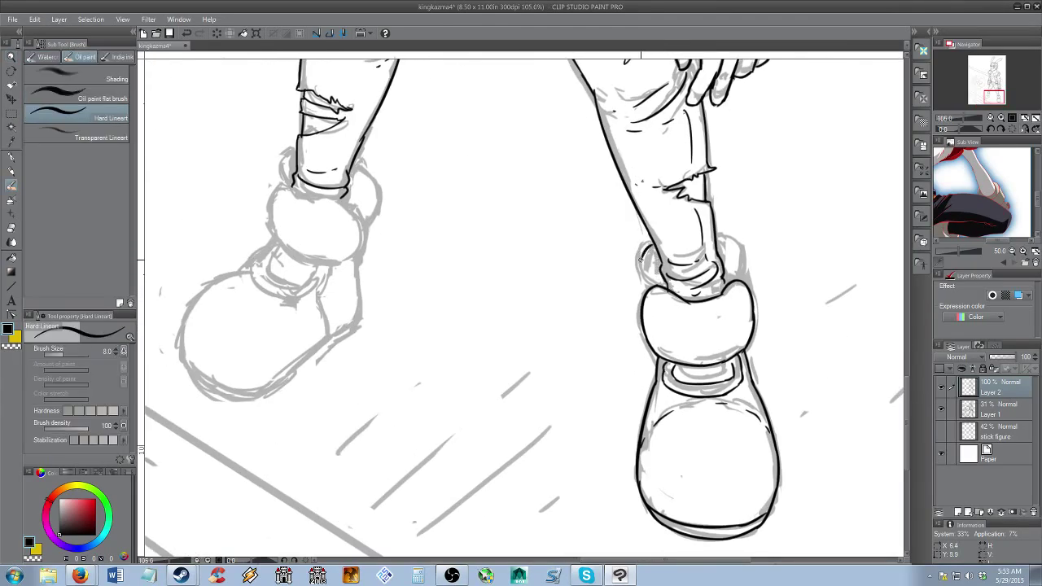
pyautogui.hotkey('ctrl', 'z')
pyautogui.moveTo(648, 244); pyautogui.dragTo(640, 291)
pyautogui.moveTo(719, 239); pyautogui.dragTo(745, 277)
# Check the reference picture of the character's upper body for costume details
pyautogui.moveTo(953, 229); pyautogui.dragTo(977, 232)
pyautogui.click(1007, 261)
pyautogui.click(1014, 252)
pyautogui.moveTo(998, 171); pyautogui.dragTo(994, 215)
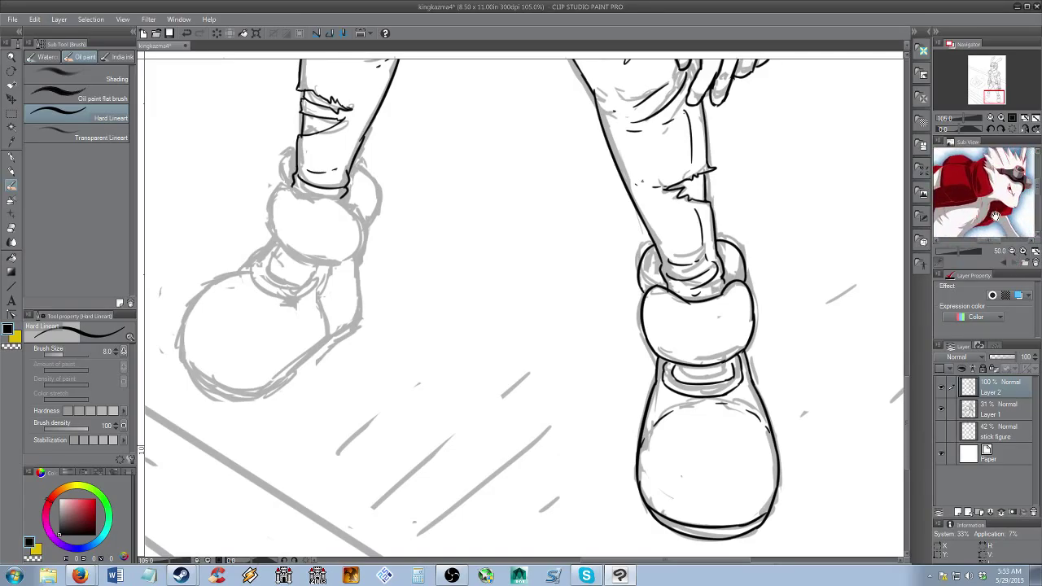
# Ink the front of the far boot's puffy ankle cuff and erase the overshooting line inside it
pyautogui.press('space')
pyautogui.moveTo(603, 250); pyautogui.dragTo(555, 251)
pyautogui.hotkey('alt', 'space')
pyautogui.scroll(3, 555, 251)
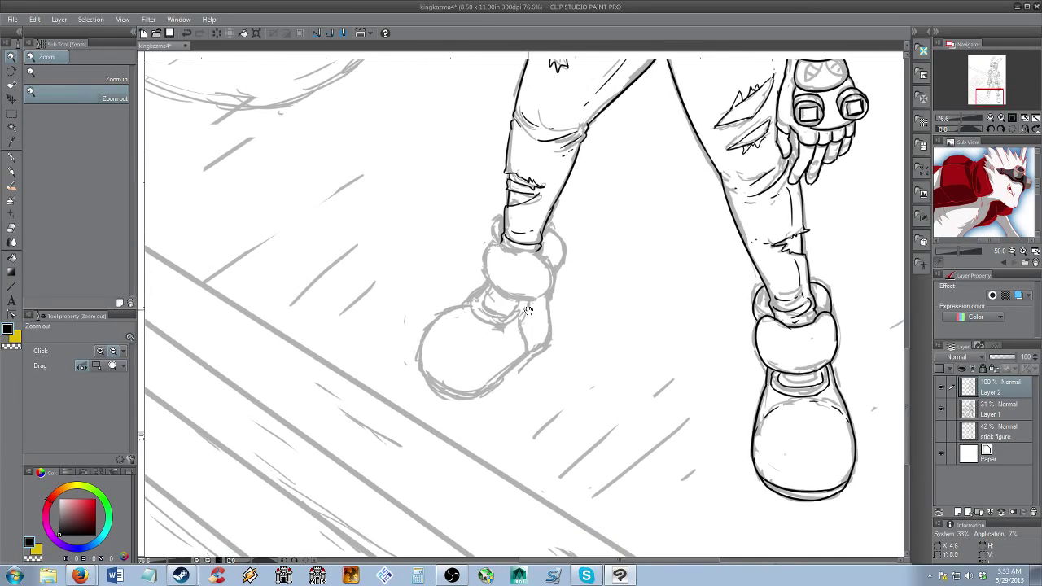
pyautogui.scroll(3, 496, 261)
pyautogui.press('b')
pyautogui.moveTo(521, 206)
pyautogui.mouseDown()
pyautogui.moveTo(501, 235)
pyautogui.moveTo(507, 212)
pyautogui.moveTo(498, 285)
pyautogui.mouseUp()
pyautogui.moveTo(522, 206)
pyautogui.mouseDown()
pyautogui.moveTo(587, 243)
pyautogui.moveTo(604, 237)
pyautogui.moveTo(627, 275)
pyautogui.moveTo(621, 306)
pyautogui.mouseUp()
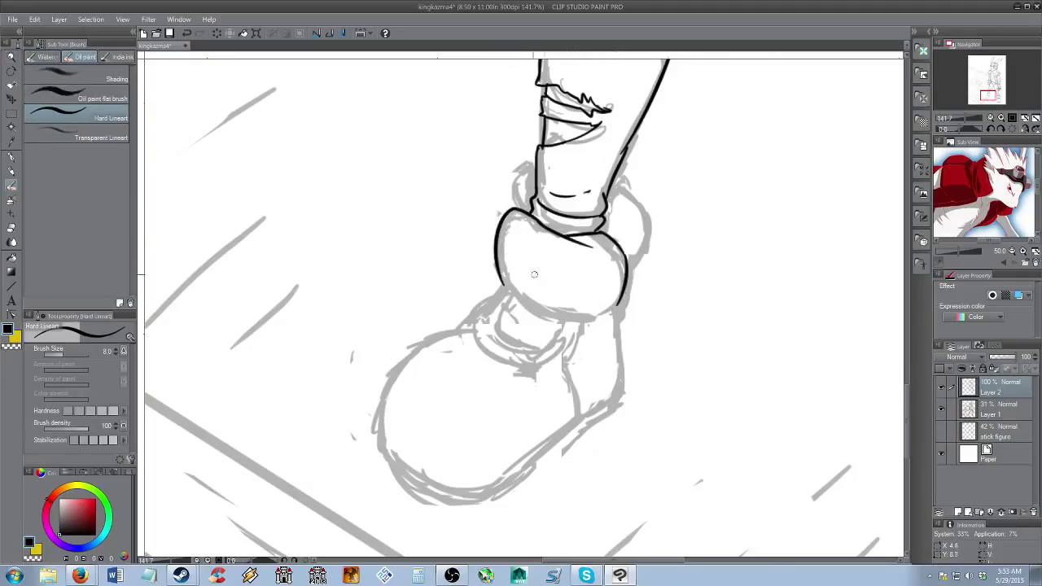
pyautogui.press('e')
pyautogui.moveTo(575, 255); pyautogui.dragTo(592, 251)
pyautogui.press('b')
pyautogui.moveTo(500, 278)
pyautogui.mouseDown()
pyautogui.moveTo(588, 317)
pyautogui.moveTo(612, 314)
pyautogui.moveTo(623, 297)
pyautogui.mouseUp()
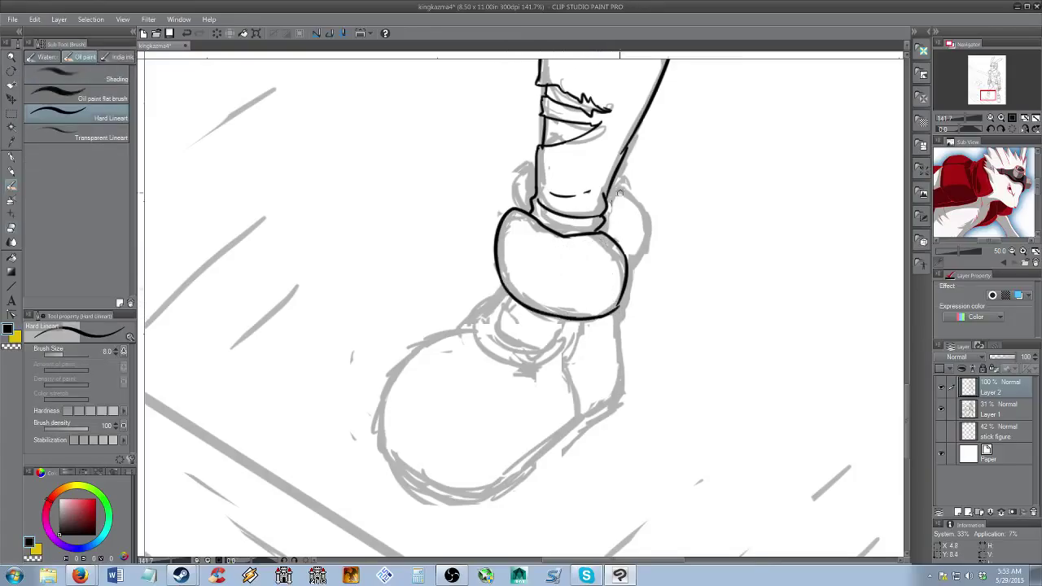
# Ink the back part of the far boot's ankle cuff and the double-lined opening beneath the cuff
pyautogui.moveTo(615, 190); pyautogui.dragTo(650, 251)
pyautogui.hotkey('ctrl', 'z')
pyautogui.moveTo(608, 192)
pyautogui.mouseDown()
pyautogui.moveTo(644, 258)
pyautogui.moveTo(627, 283)
pyautogui.mouseUp()
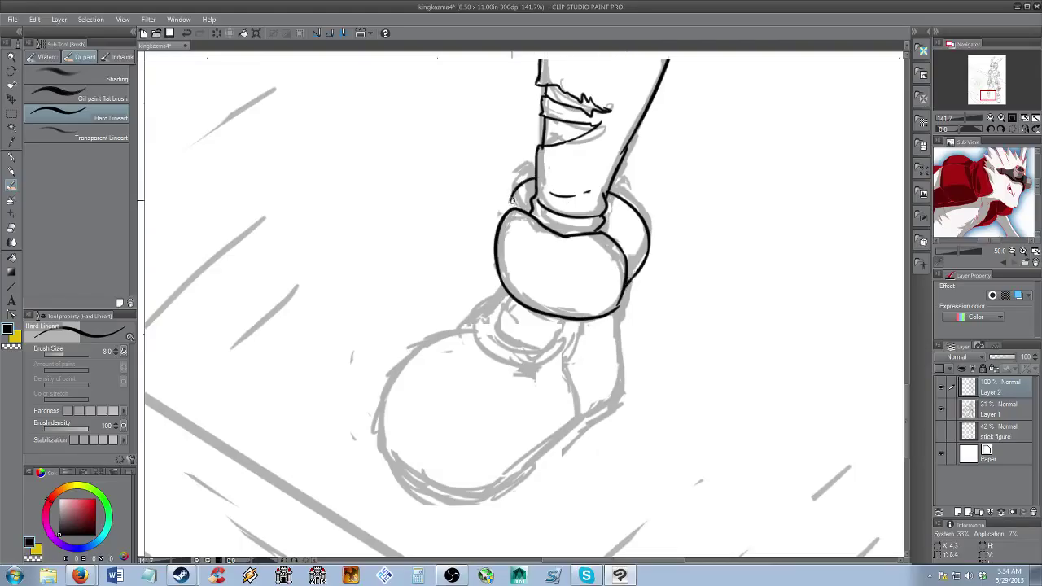
pyautogui.moveTo(490, 326)
pyautogui.mouseDown()
pyautogui.moveTo(523, 220)
pyautogui.moveTo(508, 254)
pyautogui.moveTo(538, 271)
pyautogui.moveTo(611, 259)
pyautogui.moveTo(612, 236)
pyautogui.mouseUp()
pyautogui.moveTo(542, 218)
pyautogui.mouseDown()
pyautogui.moveTo(522, 237)
pyautogui.moveTo(583, 269)
pyautogui.moveTo(598, 241)
pyautogui.mouseUp()
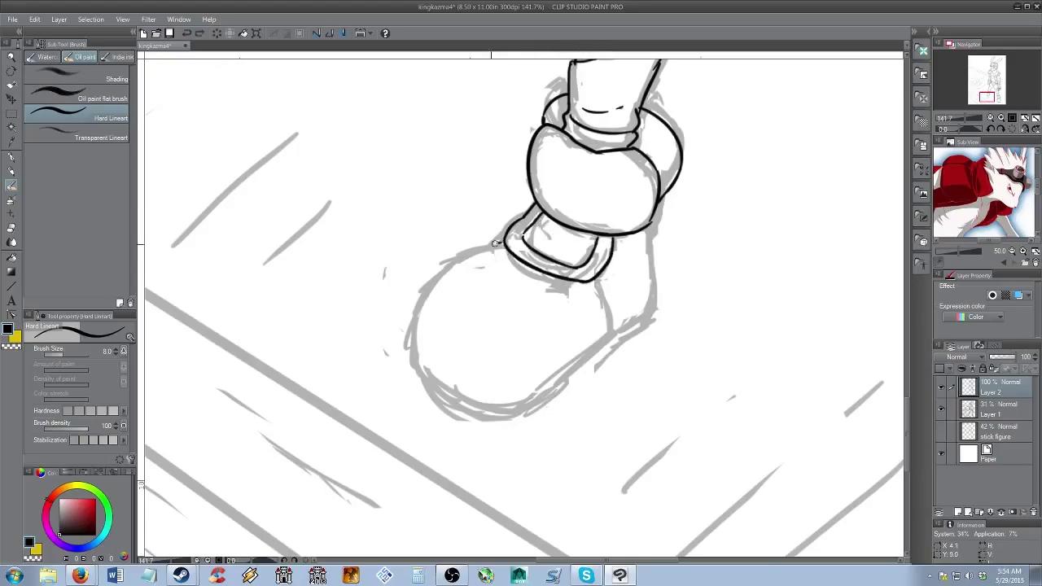
# Ink the far boot's outer contour around the toe, along the bottom and up the heel
pyautogui.moveTo(503, 241); pyautogui.dragTo(417, 342)
pyautogui.hotkey('ctrl', 'z')
pyautogui.moveTo(505, 237)
pyautogui.mouseDown()
pyautogui.moveTo(412, 329)
pyautogui.moveTo(419, 377)
pyautogui.moveTo(465, 412)
pyautogui.moveTo(494, 414)
pyautogui.mouseUp()
pyautogui.hotkey('ctrl', 'z')
pyautogui.moveTo(418, 376)
pyautogui.mouseDown()
pyautogui.moveTo(506, 408)
pyautogui.moveTo(492, 410)
pyautogui.moveTo(527, 408)
pyautogui.moveTo(651, 312)
pyautogui.mouseUp()
pyautogui.moveTo(648, 232); pyautogui.dragTo(651, 313)
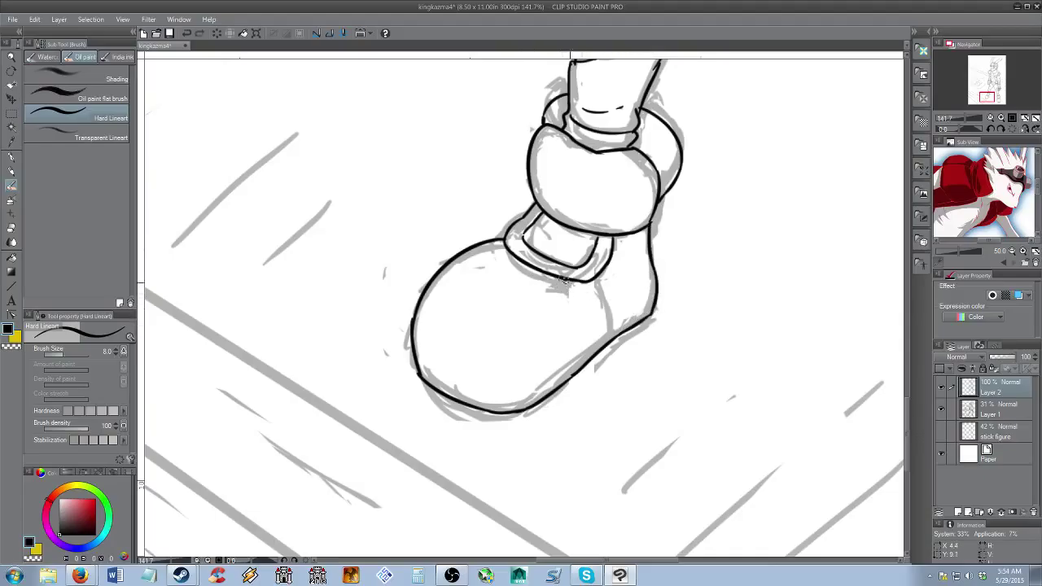
# Add a short crease mark on the far boot and ink the sole line parallel to its bottom edge
pyautogui.moveTo(584, 299); pyautogui.dragTo(587, 310)
pyautogui.moveTo(420, 373)
pyautogui.mouseDown()
pyautogui.moveTo(518, 399)
pyautogui.moveTo(617, 328)
pyautogui.mouseUp()
pyautogui.hotkey('ctrl', 'z')
pyautogui.moveTo(562, 371); pyautogui.dragTo(619, 323)
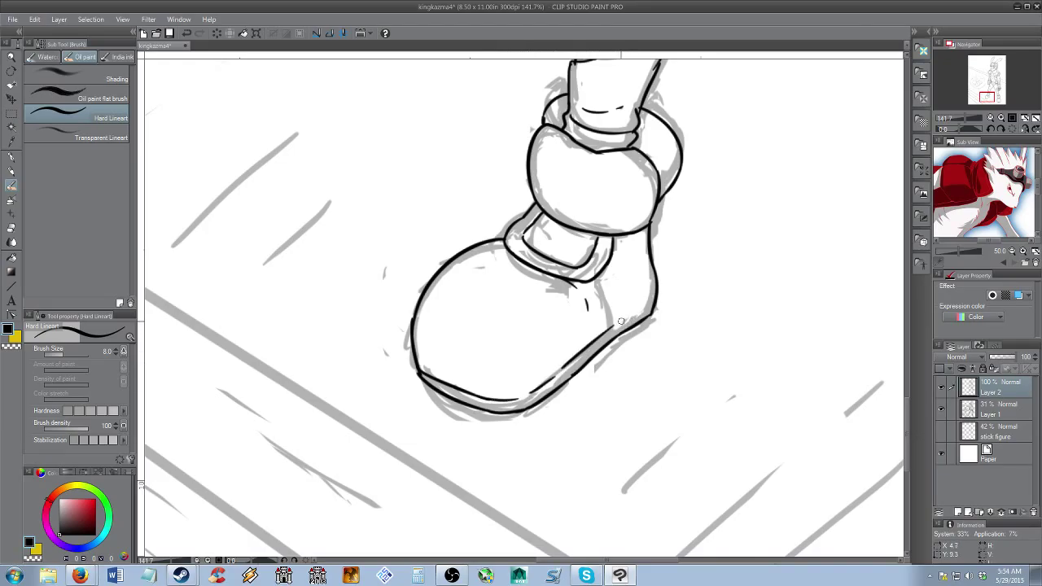
# Hide the sketch on Layer 1 so only the inked line art shows
pyautogui.hotkey('alt', 'space')
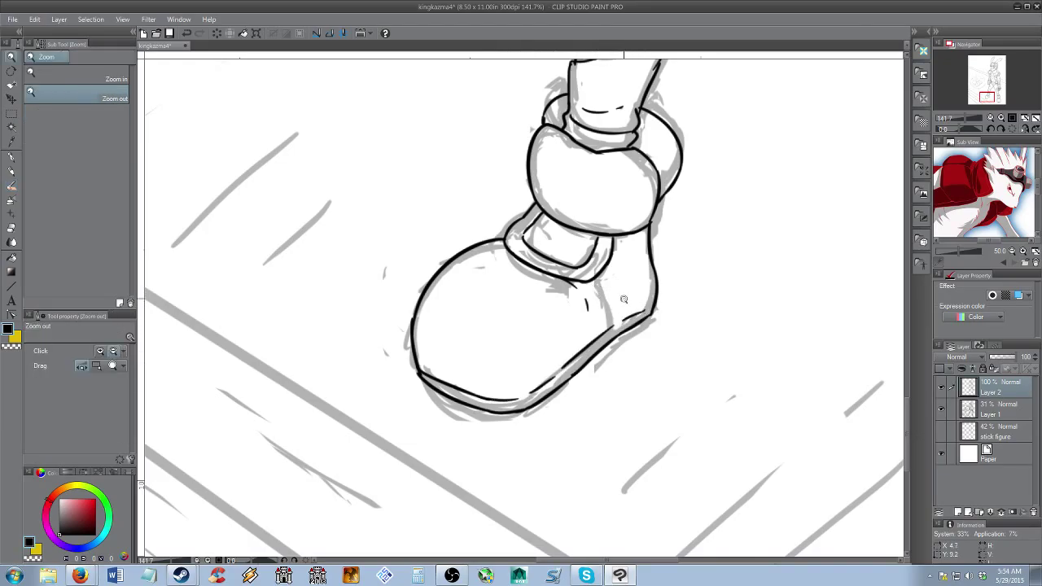
pyautogui.moveTo(637, 278)
pyautogui.mouseDown()
pyautogui.moveTo(570, 278)
pyautogui.moveTo(580, 269)
pyautogui.mouseUp()
pyautogui.moveTo(605, 204); pyautogui.dragTo(615, 327)
pyautogui.moveTo(616, 311)
pyautogui.mouseDown()
pyautogui.moveTo(612, 344)
pyautogui.moveTo(606, 265)
pyautogui.moveTo(604, 340)
pyautogui.moveTo(609, 306)
pyautogui.moveTo(597, 301)
pyautogui.moveTo(593, 314)
pyautogui.mouseUp()
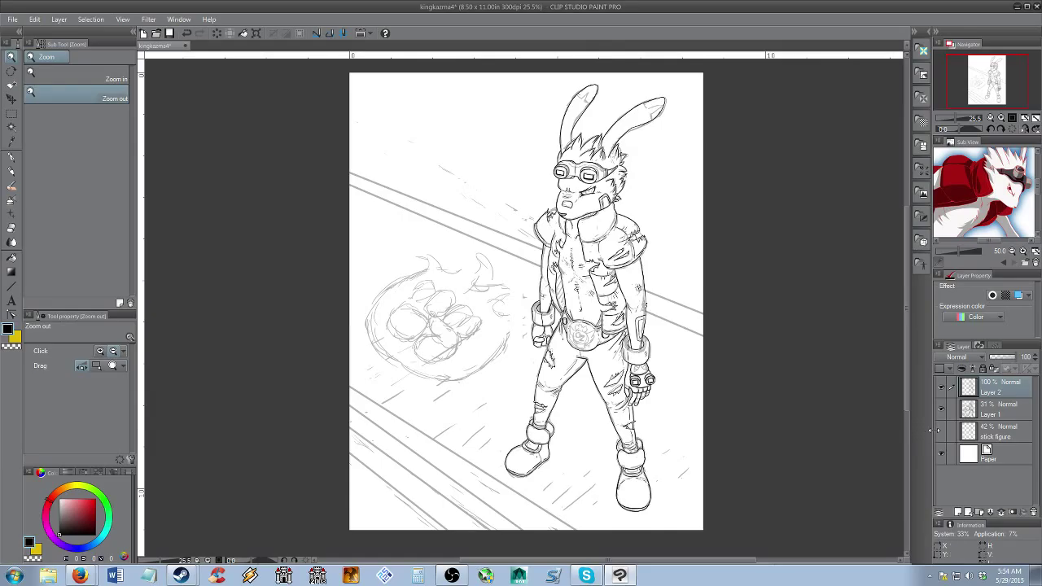
pyautogui.click(940, 409)
# Clean up the vertical seam on the far wrist cuff by erasing and re-inking it down to the lower edge
pyautogui.moveTo(618, 257)
pyautogui.mouseDown()
pyautogui.moveTo(616, 266)
pyautogui.moveTo(620, 251)
pyautogui.moveTo(633, 258)
pyautogui.moveTo(643, 248)
pyautogui.moveTo(621, 231)
pyautogui.mouseUp()
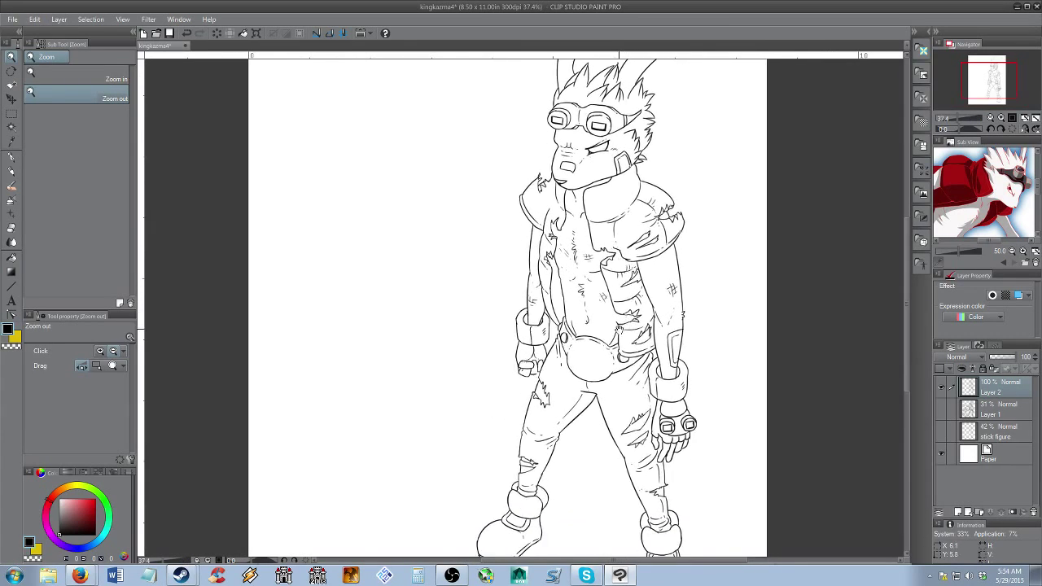
pyautogui.moveTo(623, 359)
pyautogui.mouseDown()
pyautogui.moveTo(603, 316)
pyautogui.moveTo(596, 343)
pyautogui.mouseUp()
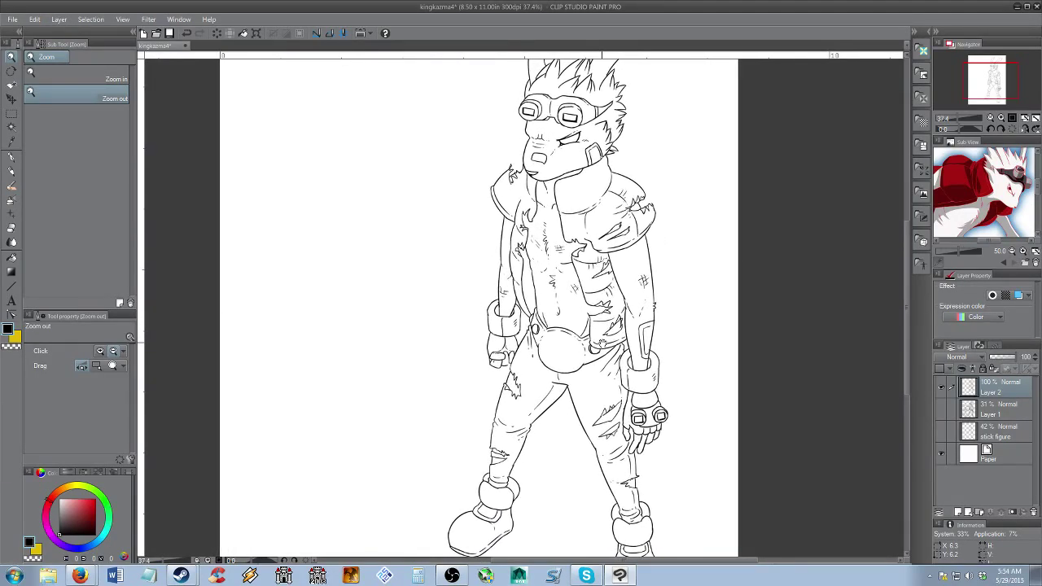
pyautogui.moveTo(602, 343)
pyautogui.mouseDown()
pyautogui.moveTo(613, 279)
pyautogui.moveTo(628, 276)
pyautogui.mouseUp()
pyautogui.moveTo(514, 262); pyautogui.dragTo(556, 342)
pyautogui.press('b')
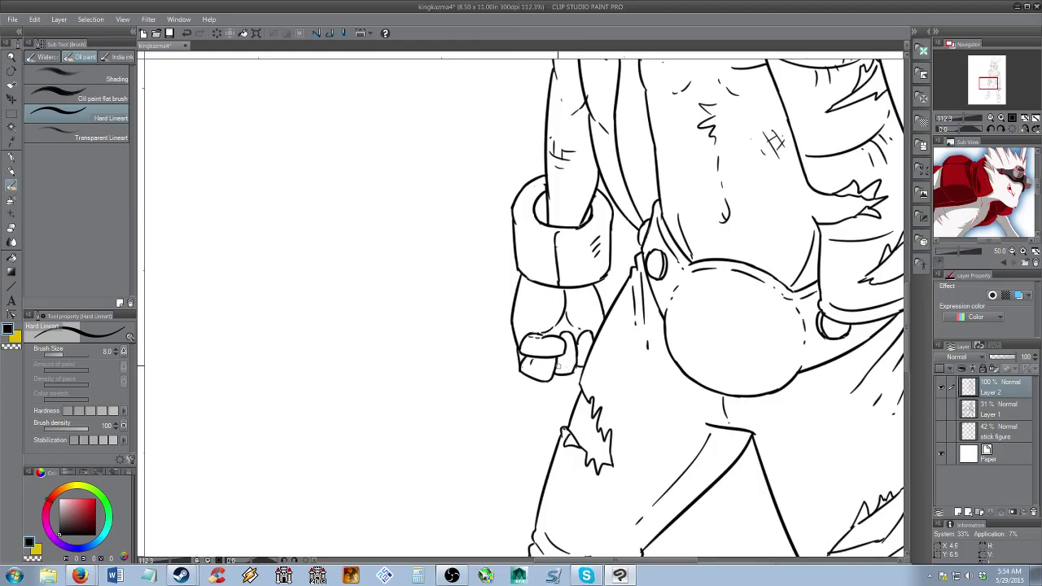
pyautogui.hotkey('ctrl', 'z')
pyautogui.press('e')
pyautogui.press('/')
pyautogui.moveTo(622, 362)
pyautogui.mouseDown()
pyautogui.moveTo(574, 289)
pyautogui.moveTo(590, 278)
pyautogui.mouseUp()
pyautogui.press('b')
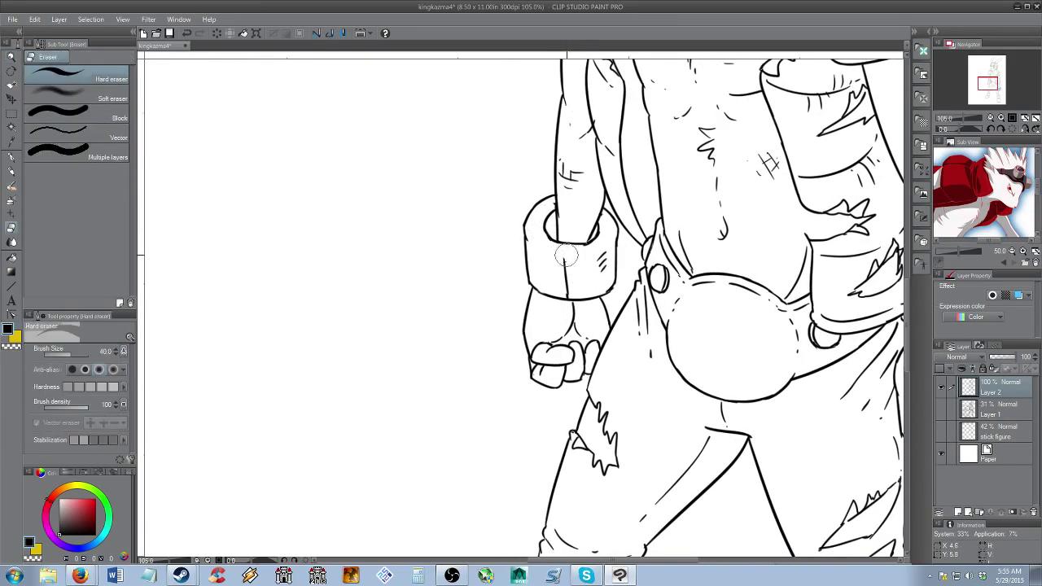
pyautogui.moveTo(564, 252); pyautogui.dragTo(568, 295)
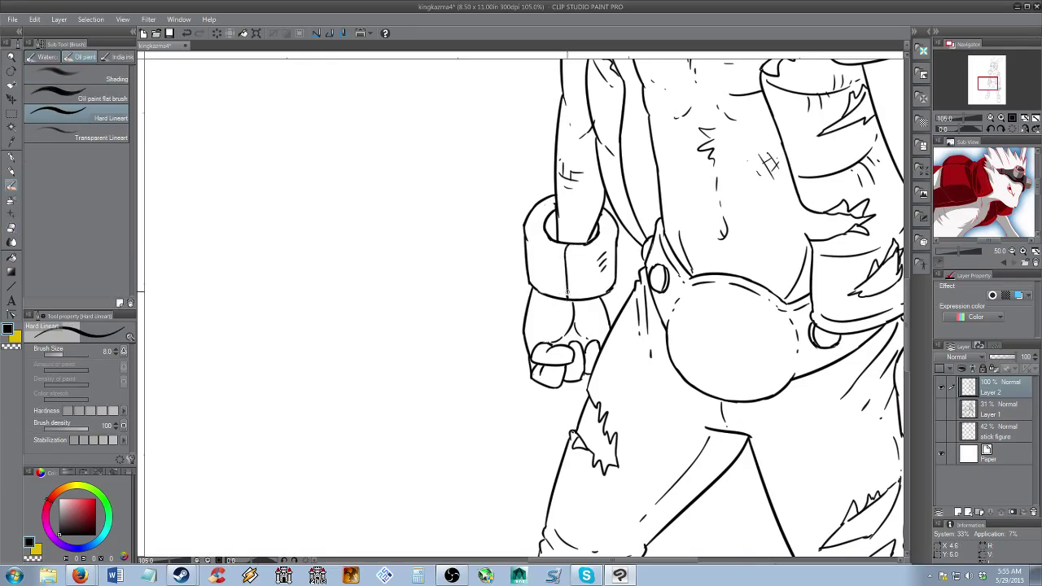
# Look over the inked legs, boots and full figure for gaps or stray lines
pyautogui.hotkey('alt', 'space')
pyautogui.moveTo(600, 262); pyautogui.dragTo(553, 262)
pyautogui.moveTo(696, 321)
pyautogui.mouseDown()
pyautogui.moveTo(628, 285)
pyautogui.moveTo(592, 232)
pyautogui.mouseUp()
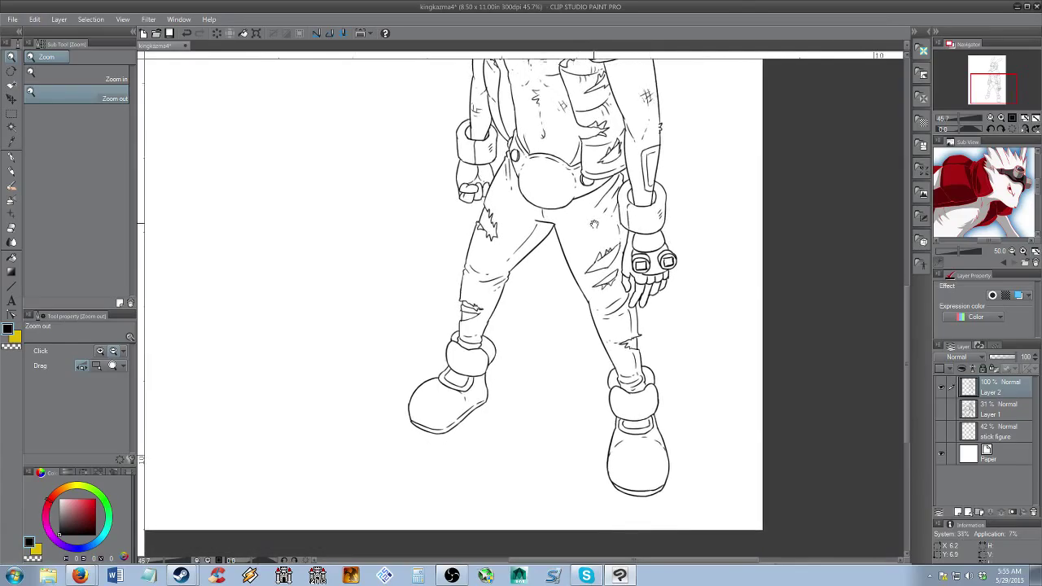
pyautogui.moveTo(601, 270); pyautogui.dragTo(618, 261)
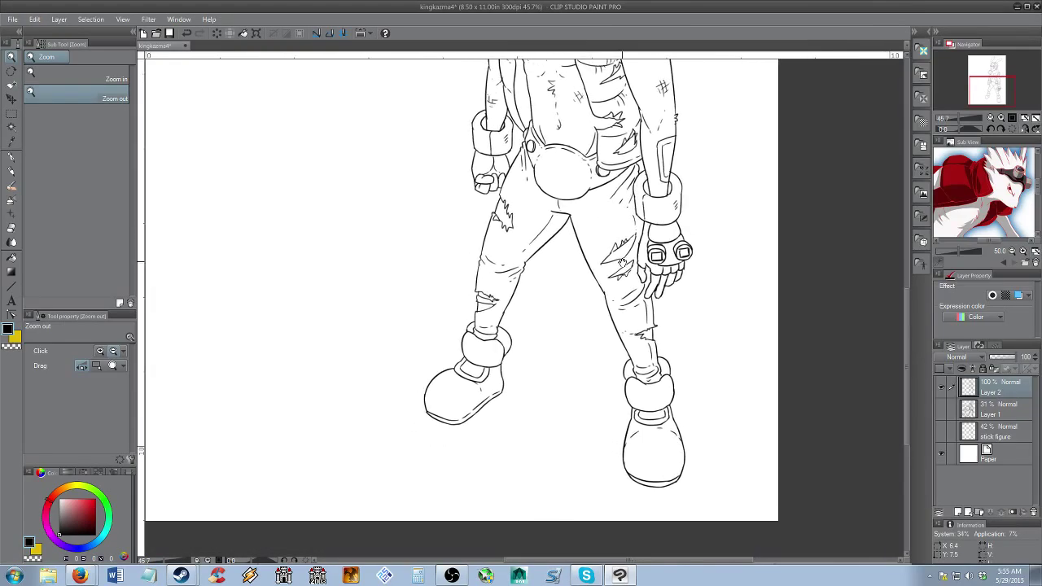
pyautogui.moveTo(637, 362); pyautogui.dragTo(642, 315)
pyautogui.scroll(2, 641, 315)
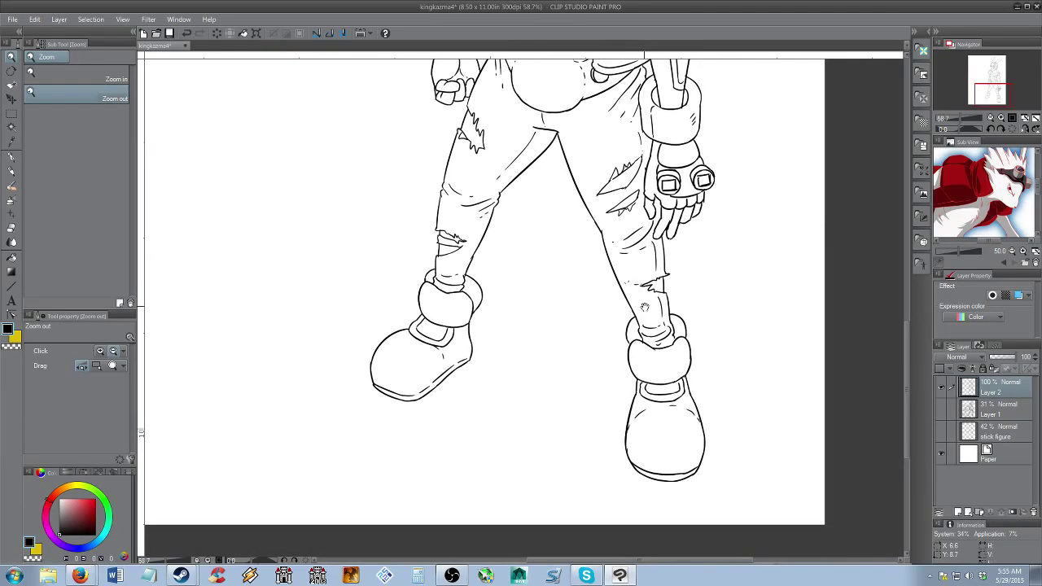
pyautogui.scroll(-4, 643, 312)
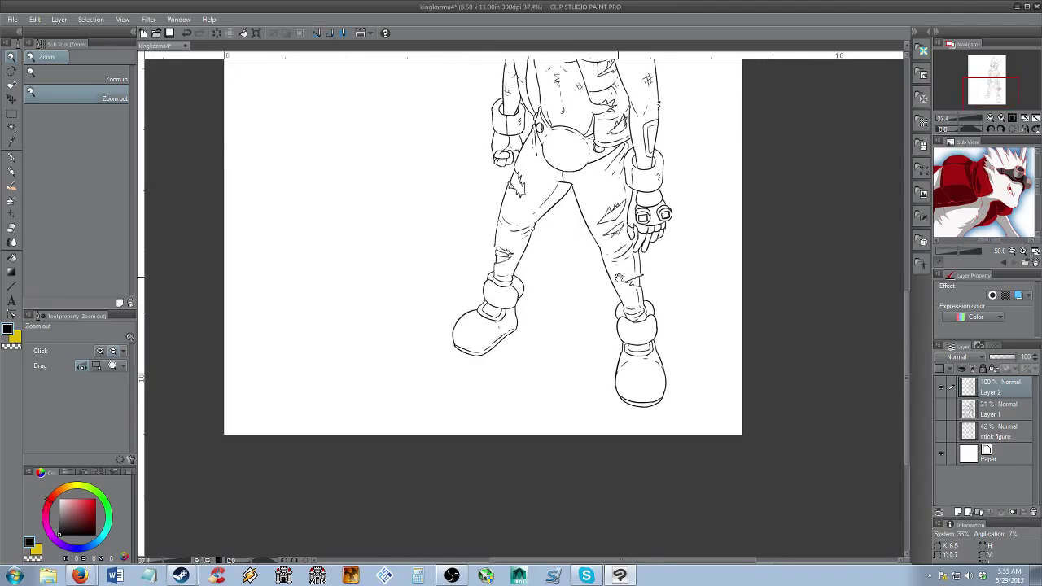
pyautogui.scroll(-3, 633, 310)
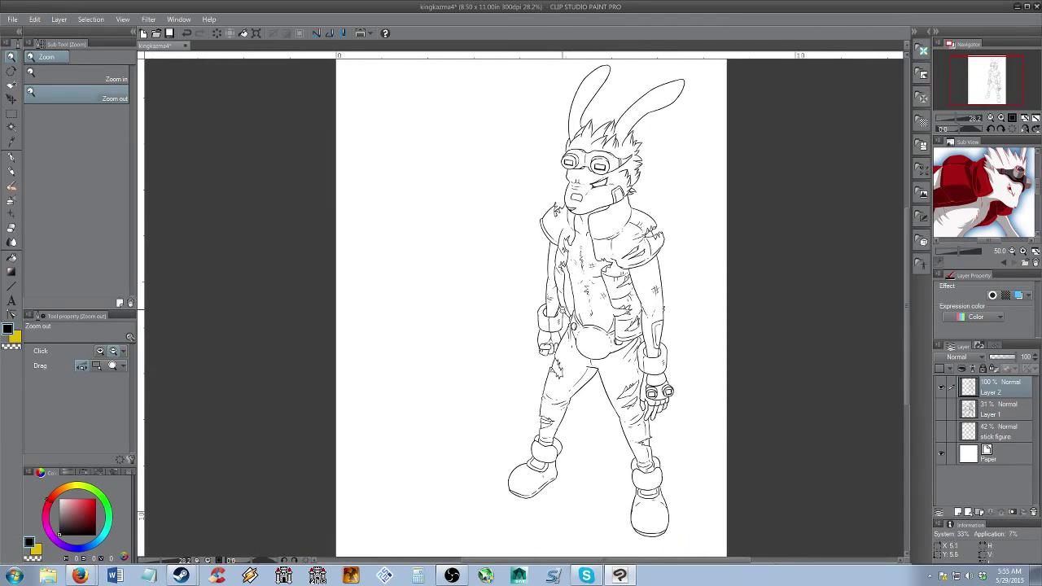
# Select the blank background around the character with Auto select, using the selection for referred layers
pyautogui.press('w')
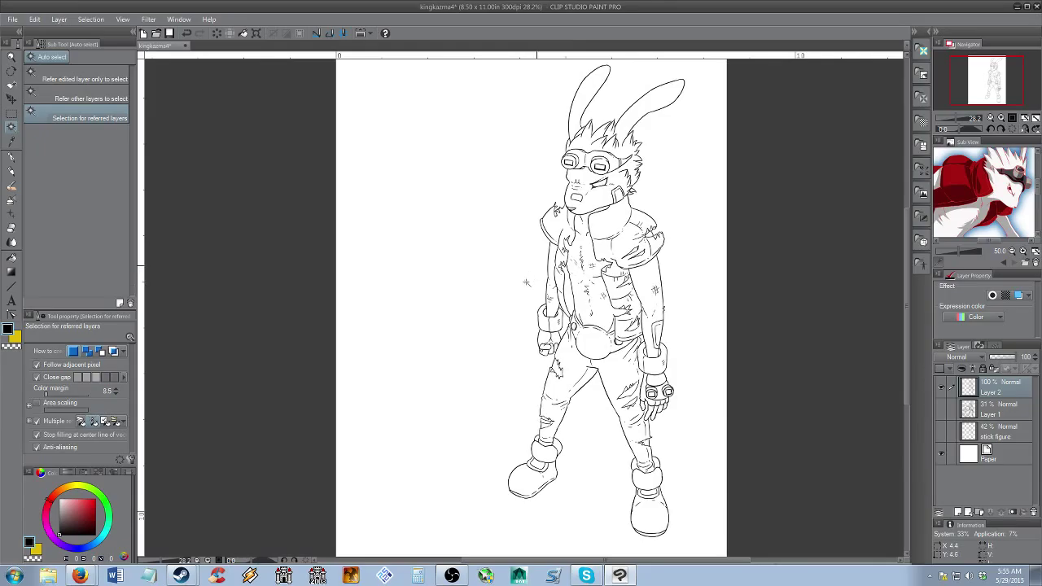
pyautogui.click(526, 283)
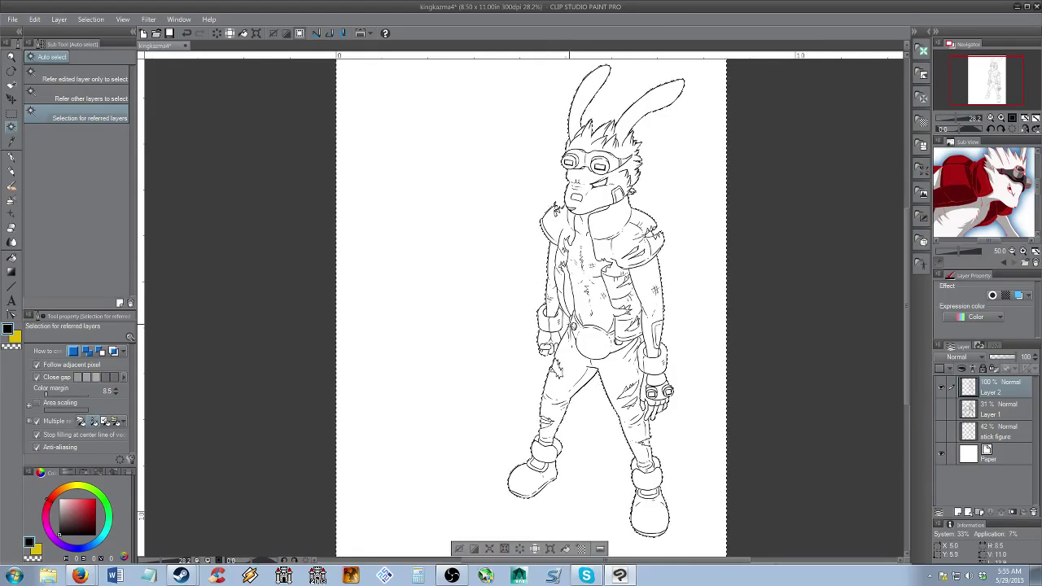
pyautogui.moveTo(587, 352); pyautogui.dragTo(580, 297)
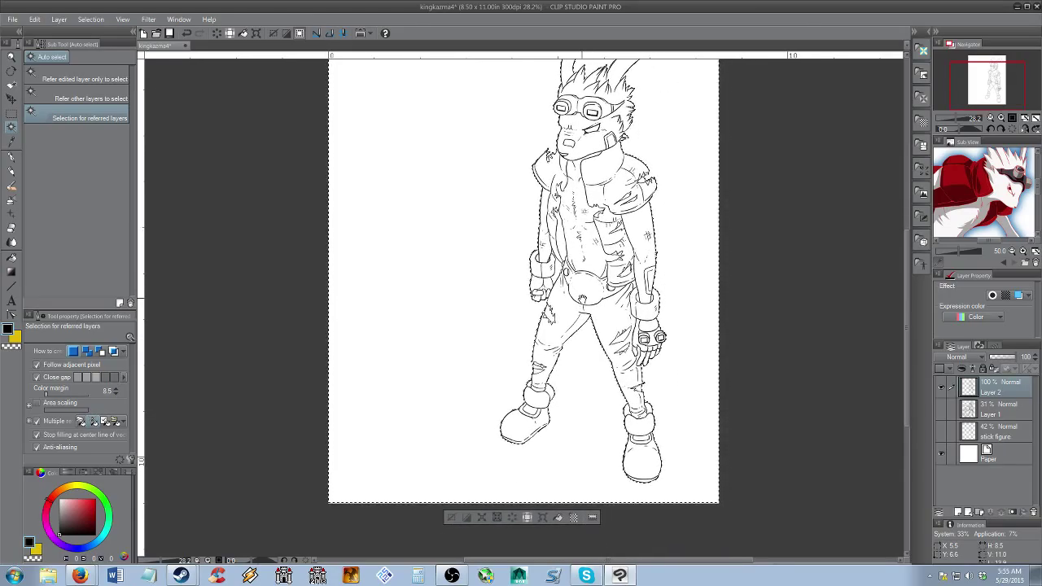
pyautogui.scroll(2, 569, 285)
pyautogui.hotkey('ctrl', 'd')
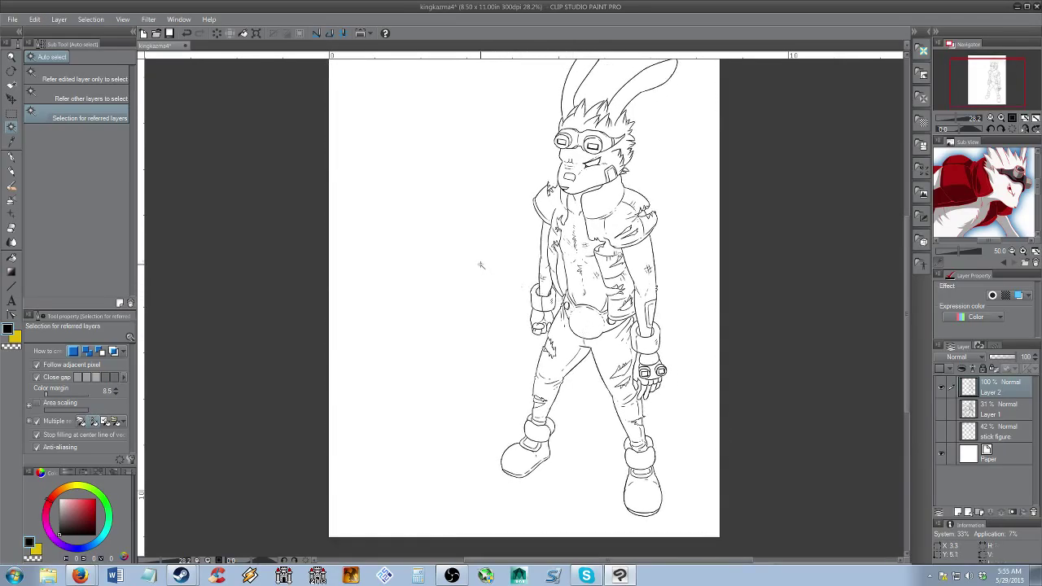
pyautogui.click(498, 273)
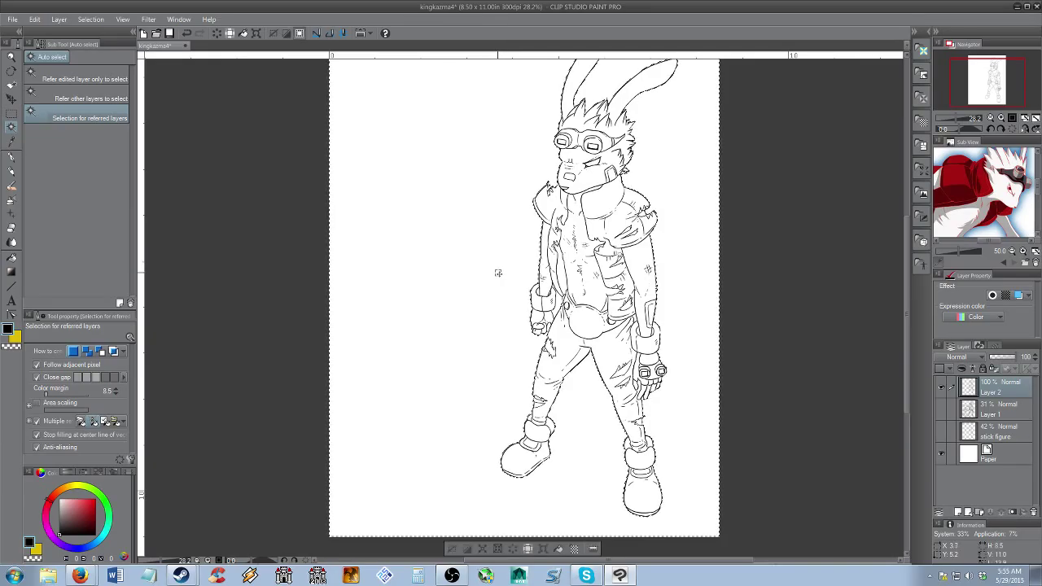
# Clear the selection around the character and show the Layer 1 sketch together with the inked lines
pyautogui.moveTo(587, 307); pyautogui.dragTo(558, 295)
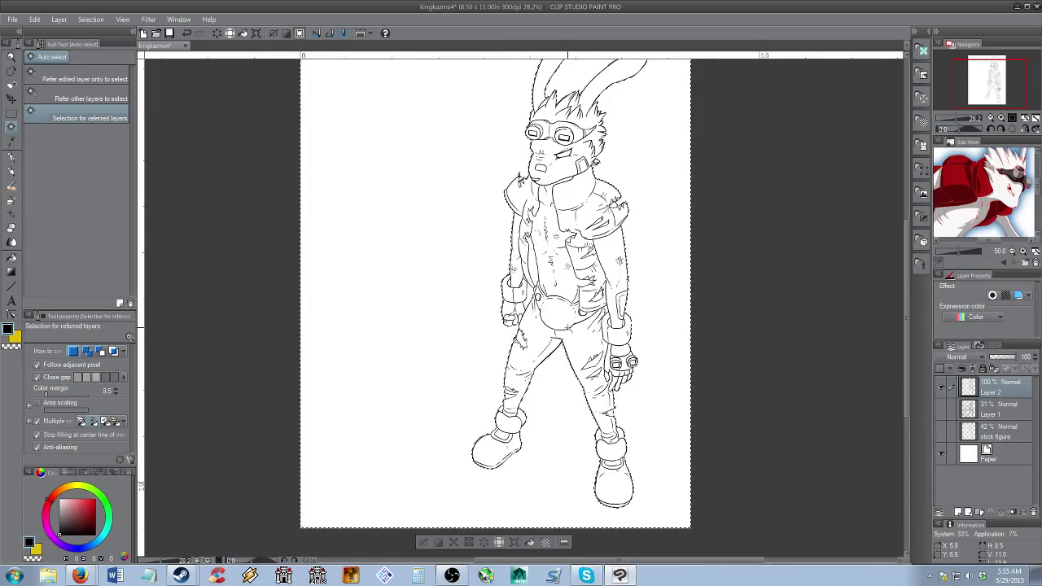
pyautogui.click(101, 380)
pyautogui.hotkey('ctrl', 'd')
pyautogui.moveTo(608, 305)
pyautogui.mouseDown()
pyautogui.moveTo(587, 292)
pyautogui.moveTo(603, 302)
pyautogui.mouseUp()
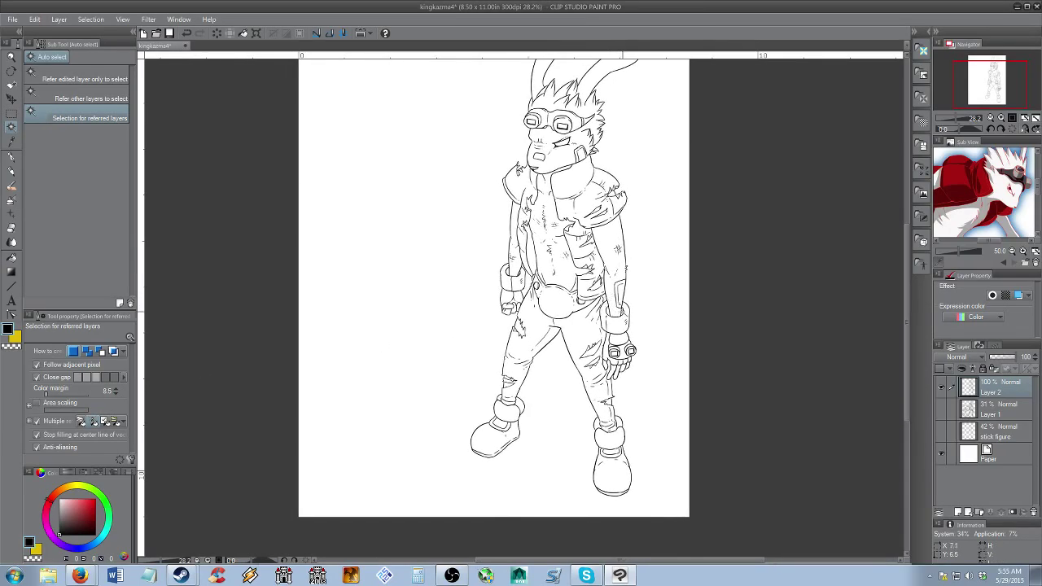
pyautogui.moveTo(595, 321); pyautogui.dragTo(582, 398)
pyautogui.press('/')
pyautogui.moveTo(550, 237); pyautogui.dragTo(580, 188)
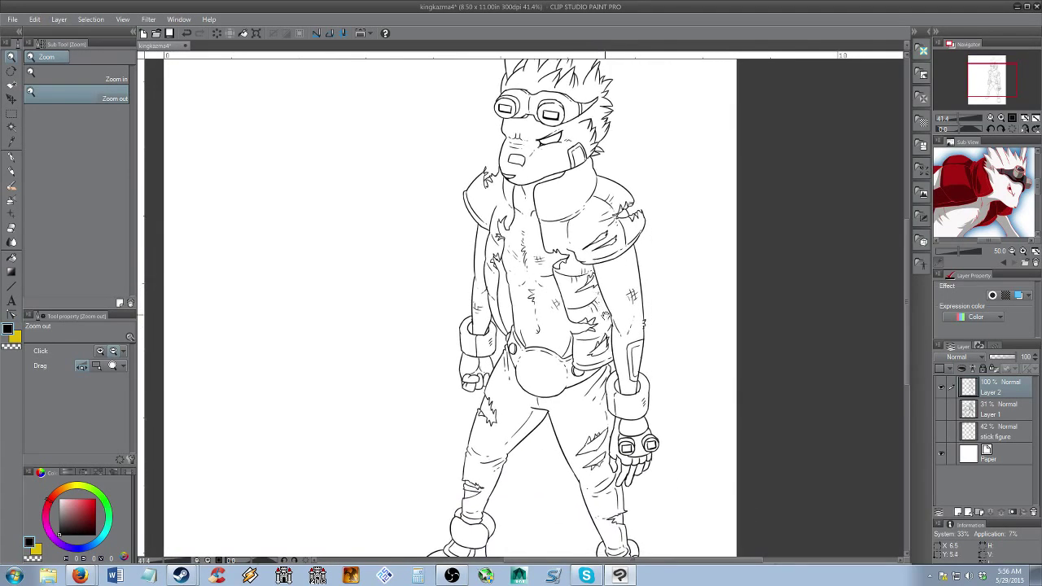
pyautogui.moveTo(607, 334); pyautogui.dragTo(564, 309)
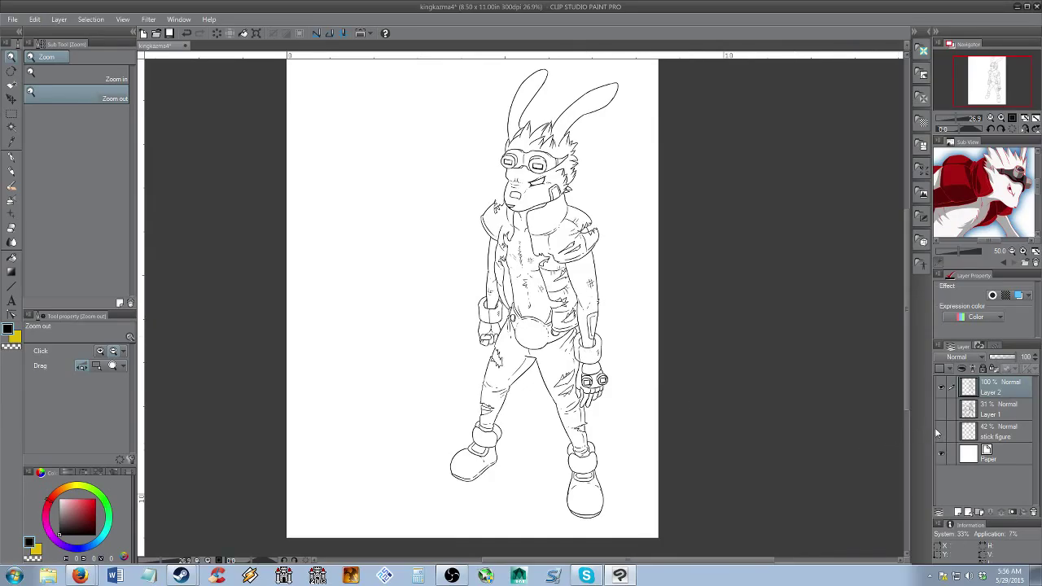
pyautogui.click(941, 410)
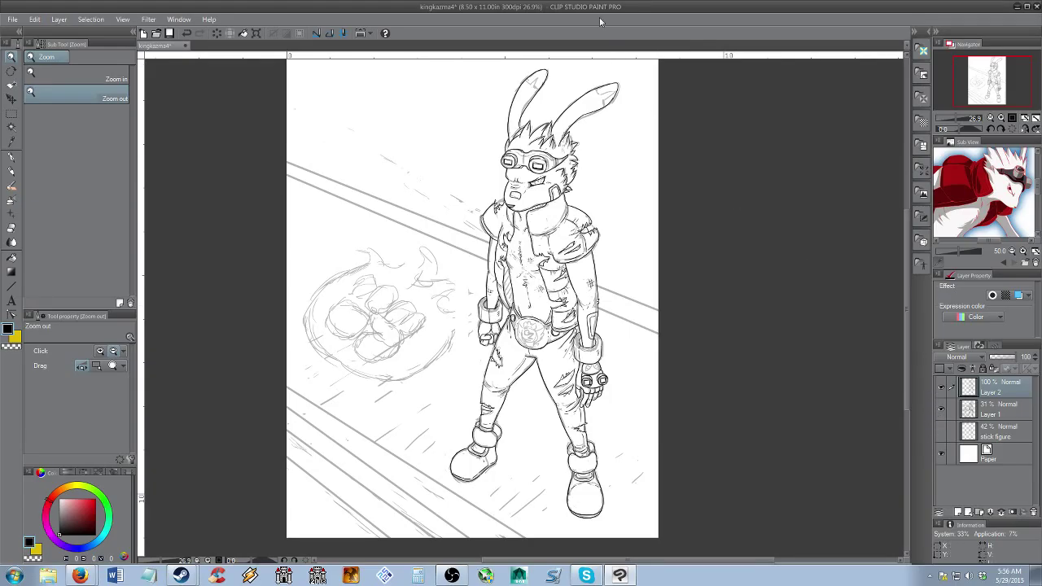
# Choose the Night sky gradient and recolour its end stop with the current black
pyautogui.press('g')
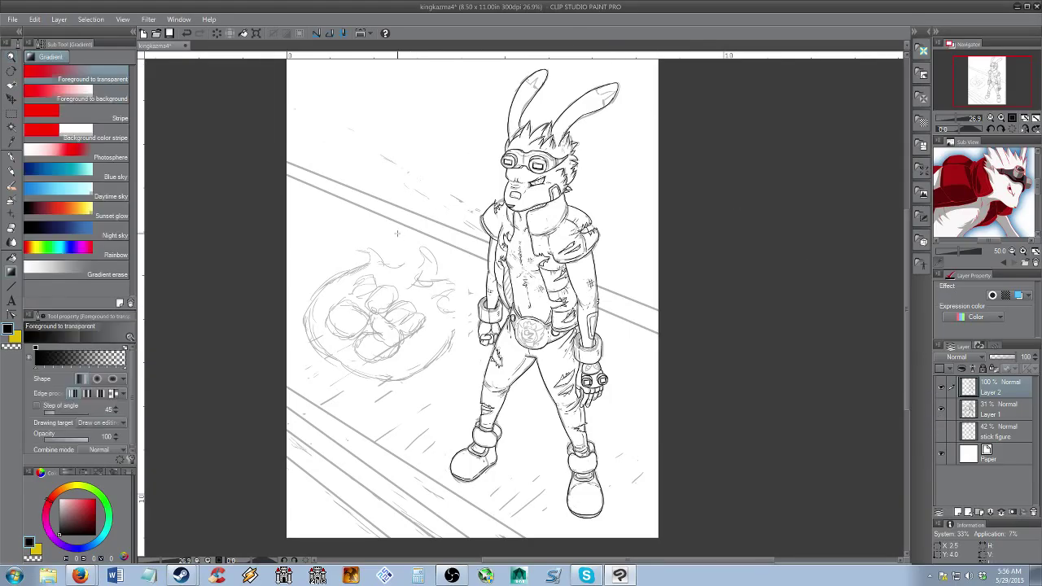
pyautogui.press('g')
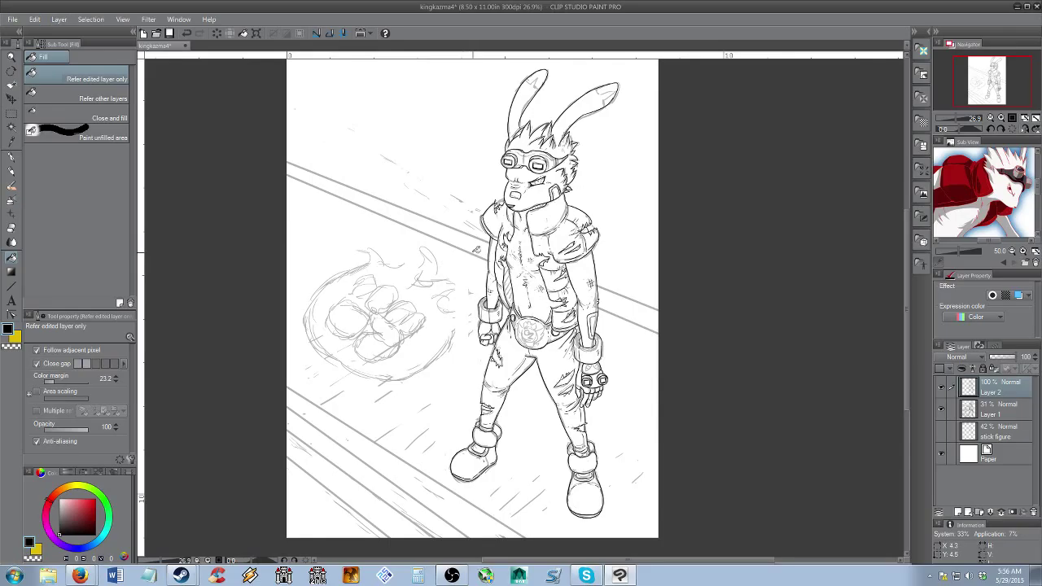
pyautogui.press('g')
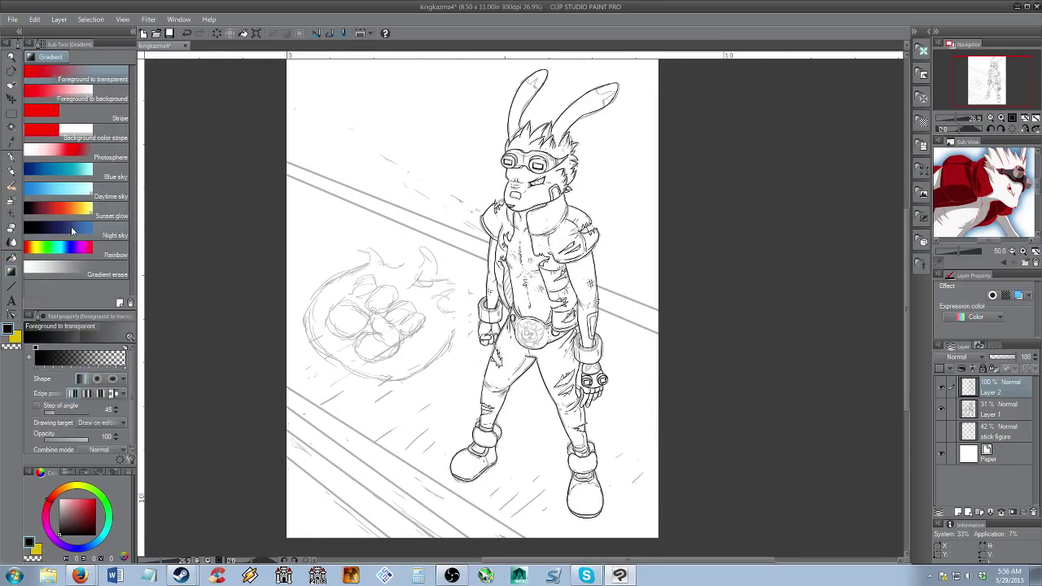
pyautogui.click(105, 236)
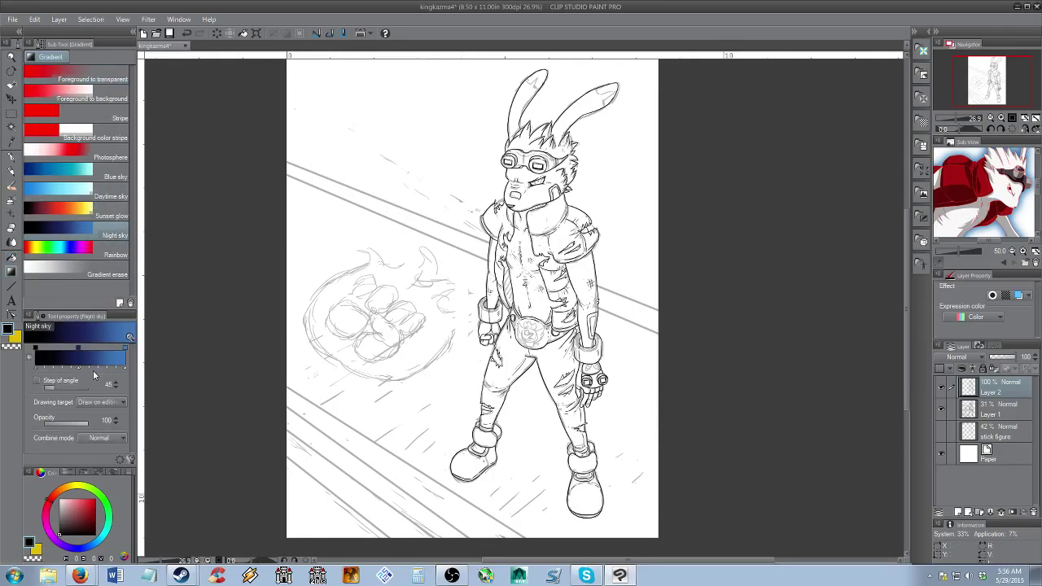
pyautogui.click(126, 343)
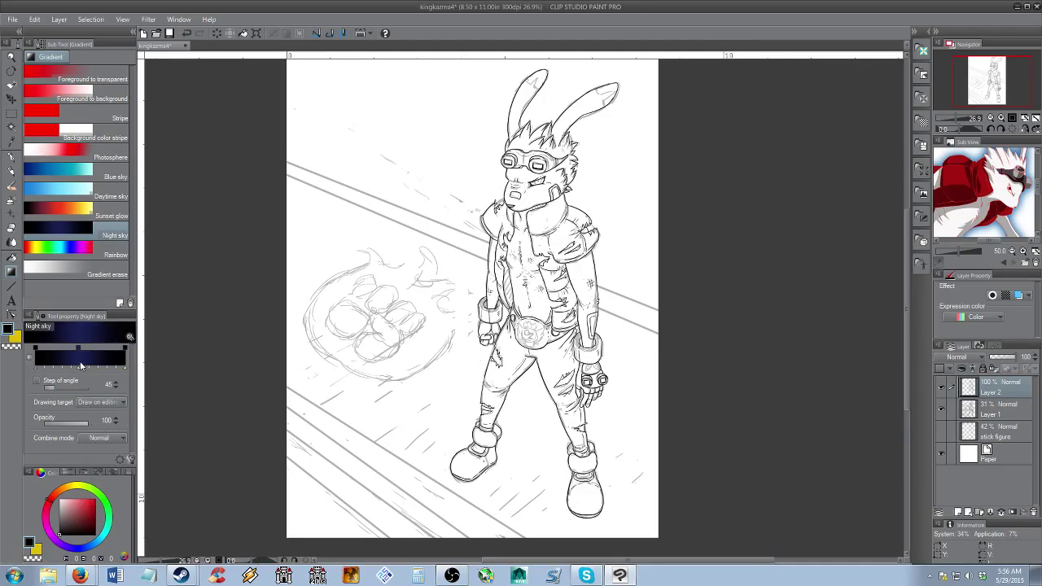
# Recolour the Night sky gradient's end stop to a dark blue with hue 235 and value 55
pyautogui.click(79, 548)
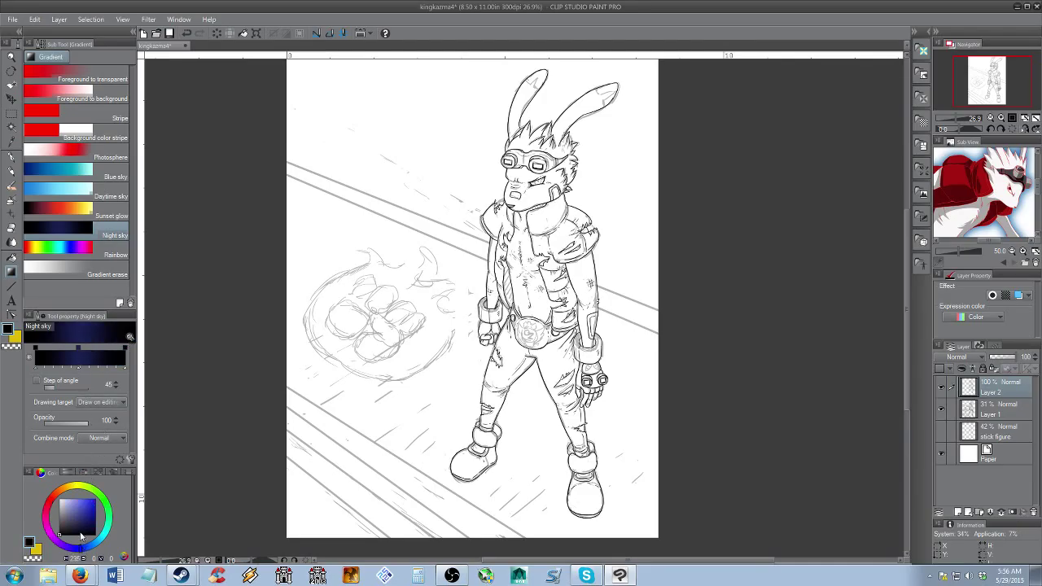
pyautogui.moveTo(82, 505); pyautogui.dragTo(100, 496)
pyautogui.click(127, 344)
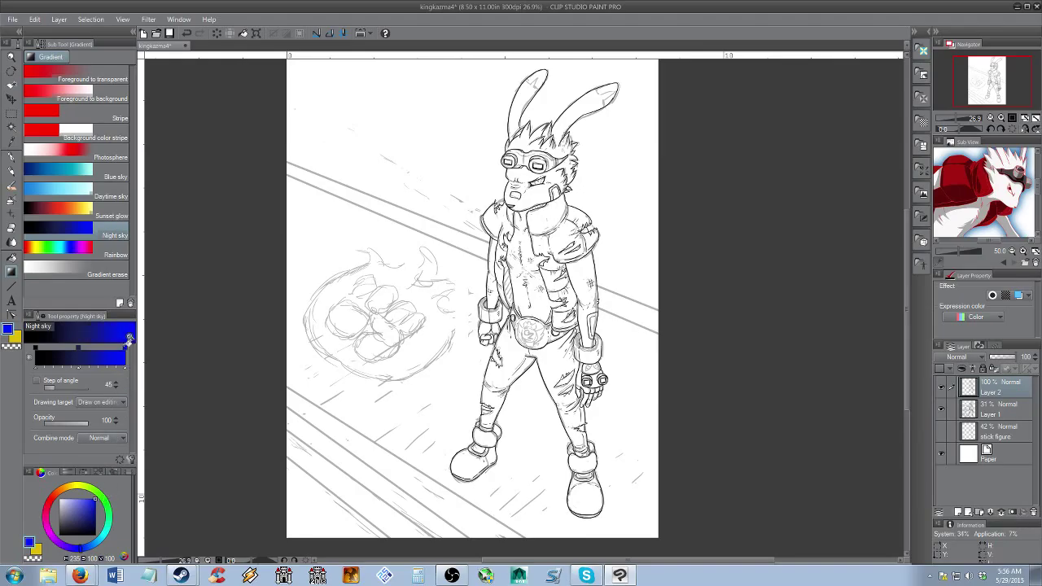
pyautogui.click(96, 511)
pyautogui.click(127, 344)
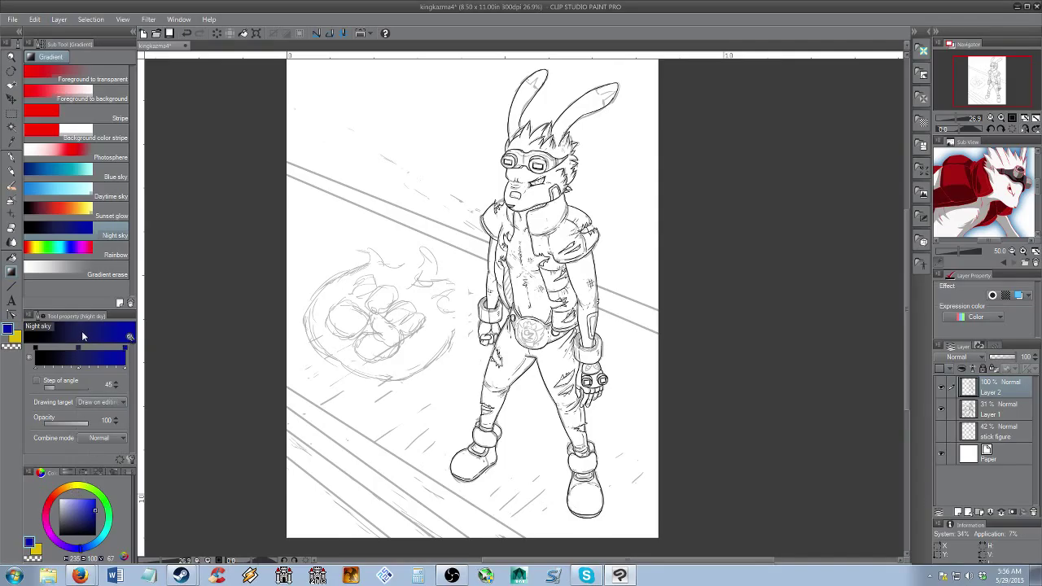
pyautogui.click(87, 516)
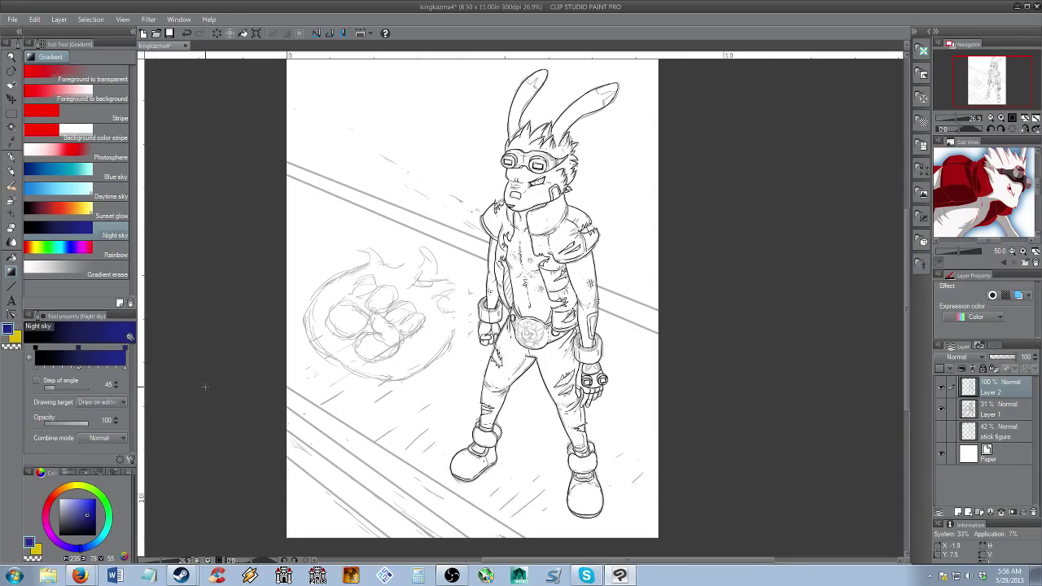
# Add a new raster layer directly above the Paper layer for the background
pyautogui.hotkey('alt', 'space')
pyautogui.moveTo(322, 324)
pyautogui.mouseDown()
pyautogui.moveTo(305, 322)
pyautogui.moveTo(312, 320)
pyautogui.mouseUp()
pyautogui.scroll(4, 371, 330)
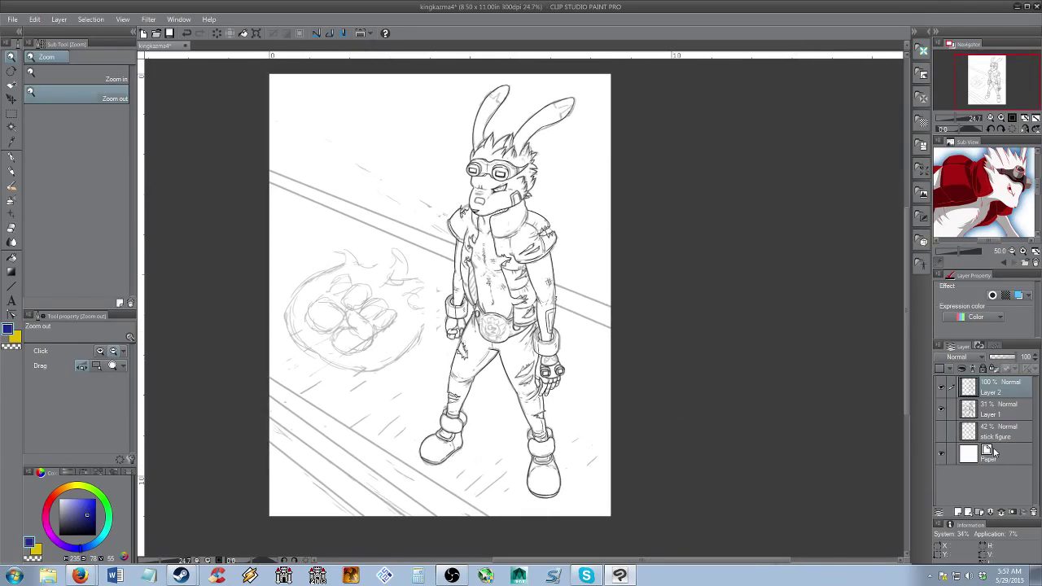
pyautogui.click(991, 449)
pyautogui.click(958, 512)
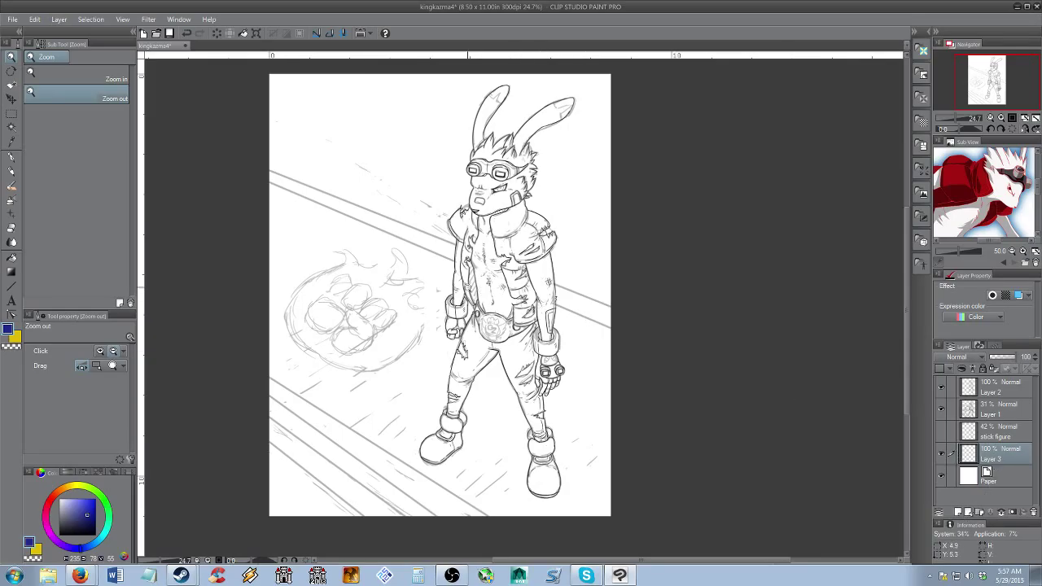
# Try the Night sky gradient diagonally across the page on Layer 3, undoing each attempt
pyautogui.press('g')
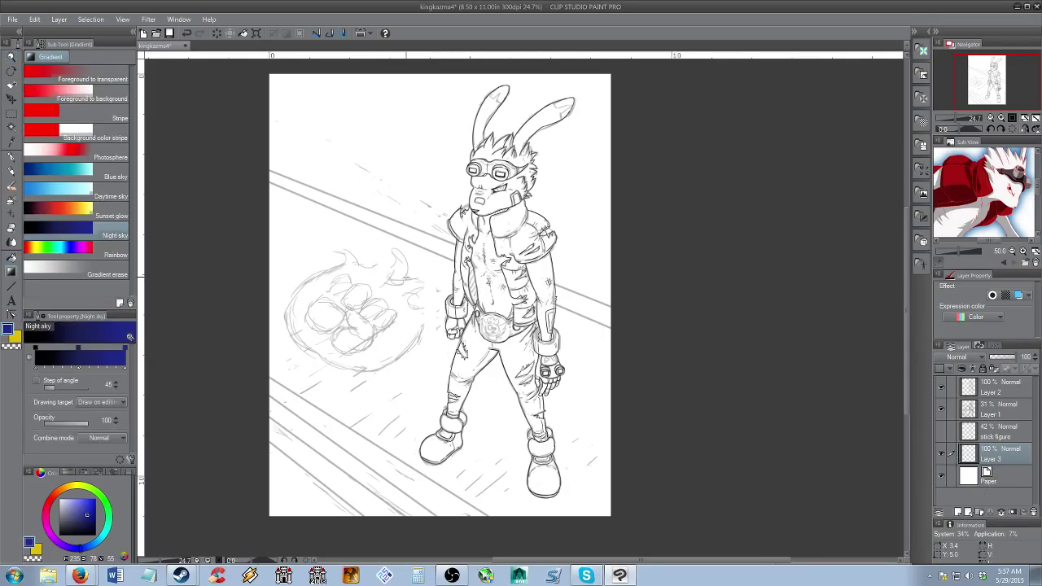
pyautogui.moveTo(365, 322); pyautogui.dragTo(429, 206)
pyautogui.hotkey('ctrl', 'z')
pyautogui.moveTo(515, 114); pyautogui.dragTo(372, 449)
pyautogui.hotkey('ctrl', 'z')
pyautogui.moveTo(557, 75); pyautogui.dragTo(325, 489)
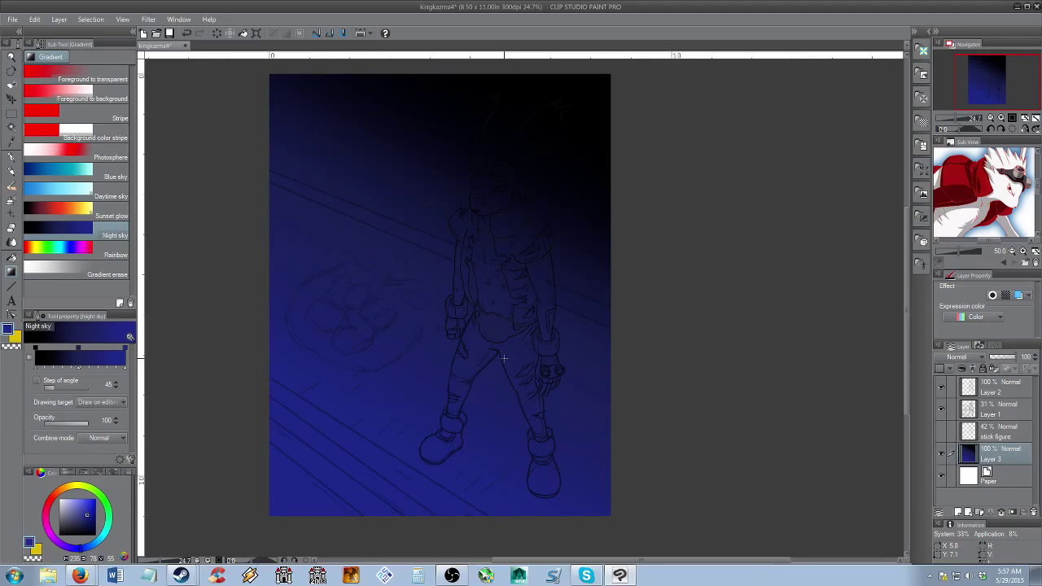
pyautogui.hotkey('ctrl', 'z')
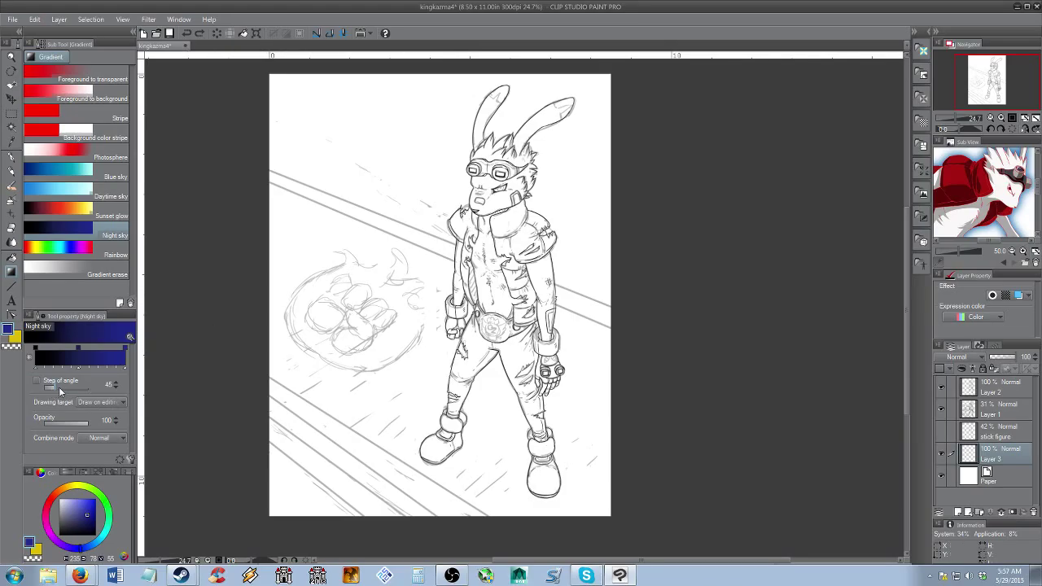
# Set the gradient's step of angle to 130 and try gradients running from the page's lower left to its upper right
pyautogui.moveTo(66, 392); pyautogui.dragTo(88, 389)
pyautogui.moveTo(351, 460); pyautogui.dragTo(520, 104)
pyautogui.hotkey('ctrl', 'z')
pyautogui.moveTo(521, 202); pyautogui.dragTo(505, 165)
pyautogui.hotkey('ctrl', 'z')
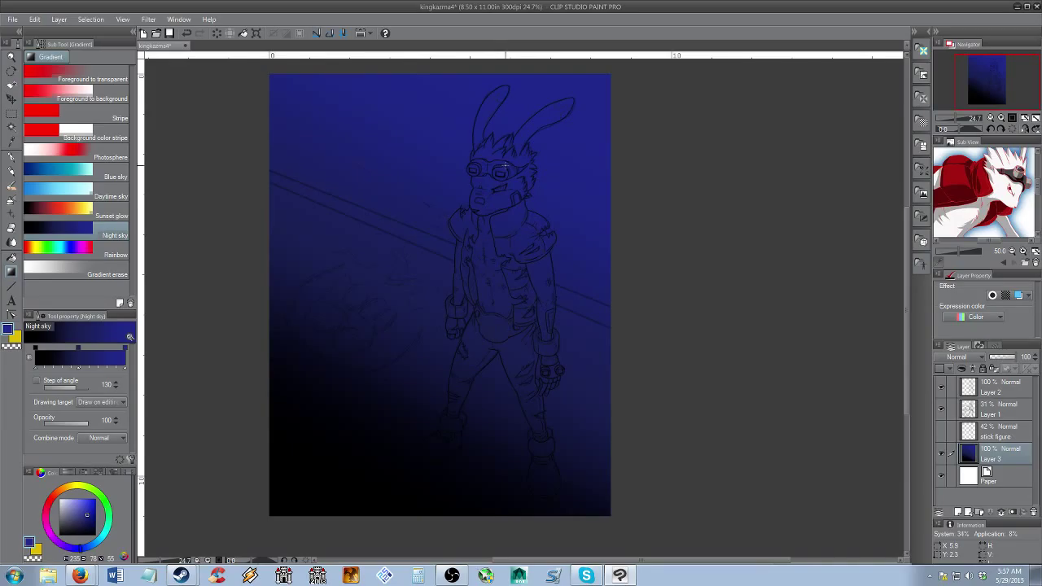
pyautogui.hotkey('ctrl', 'z')
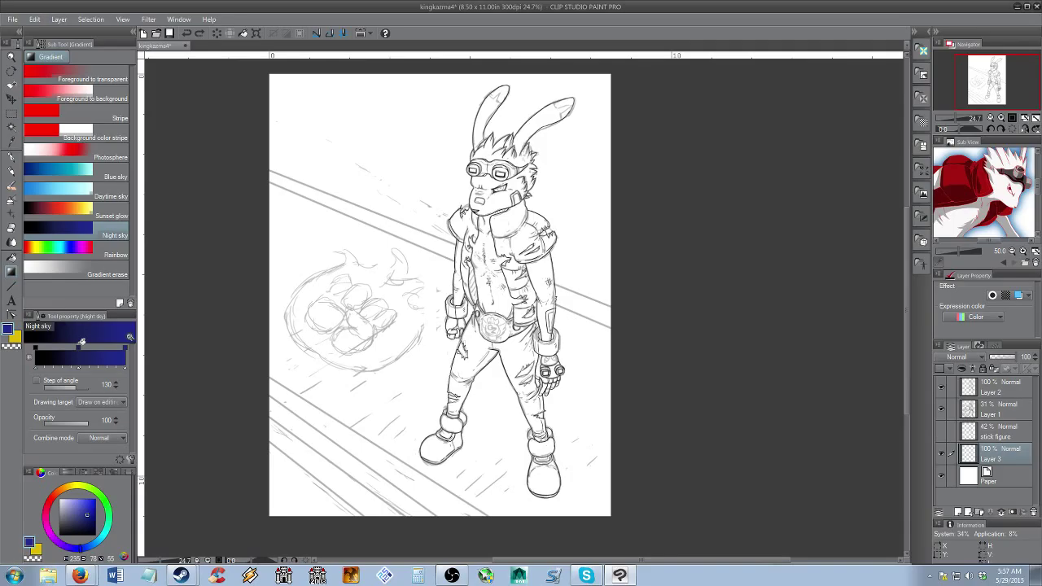
# Recolour the gradient's middle stop with the current blue and its start stop to navy with hue 235 and value 28
pyautogui.click(80, 346)
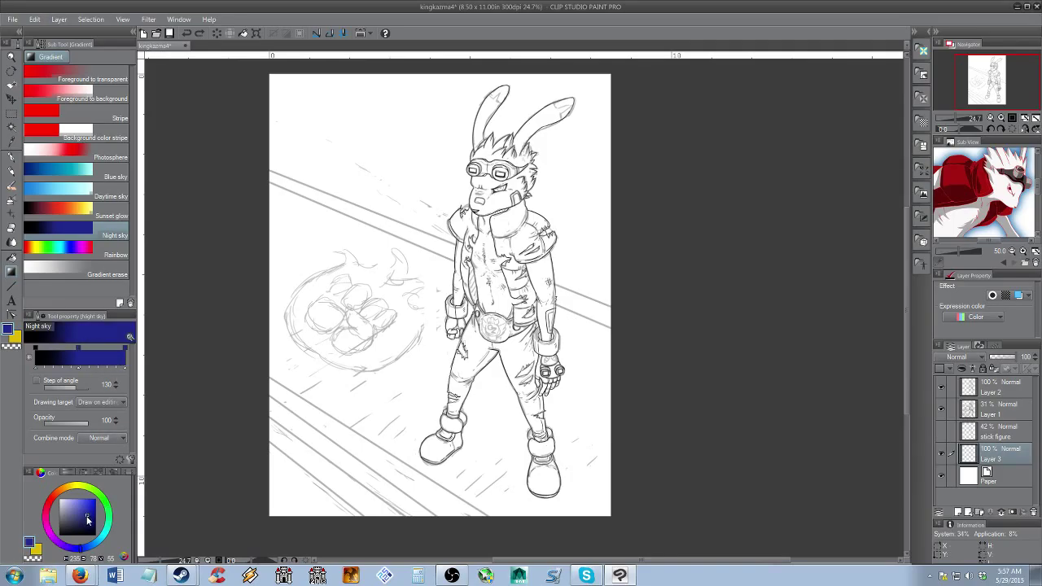
pyautogui.moveTo(88, 518); pyautogui.dragTo(87, 524)
pyautogui.moveTo(40, 345); pyautogui.dragTo(90, 403)
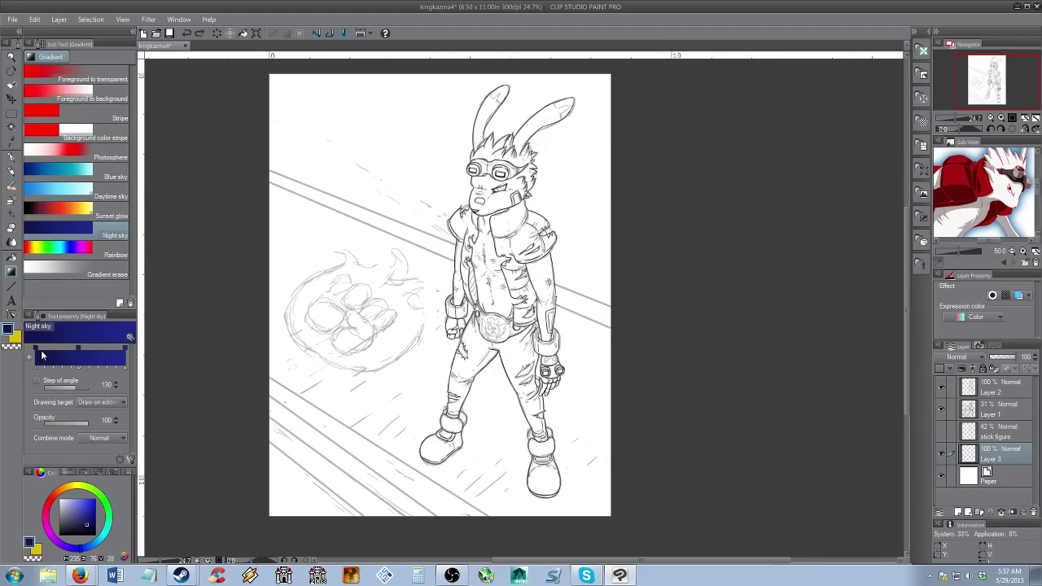
# Try the recoloured navy-to-blue gradient on Layer 3, running upward across the figure's torso and head, and undo it
pyautogui.click(38, 381)
pyautogui.moveTo(468, 205); pyautogui.dragTo(471, 235)
pyautogui.hotkey('ctrl', 'z')
pyautogui.moveTo(456, 270); pyautogui.dragTo(514, 171)
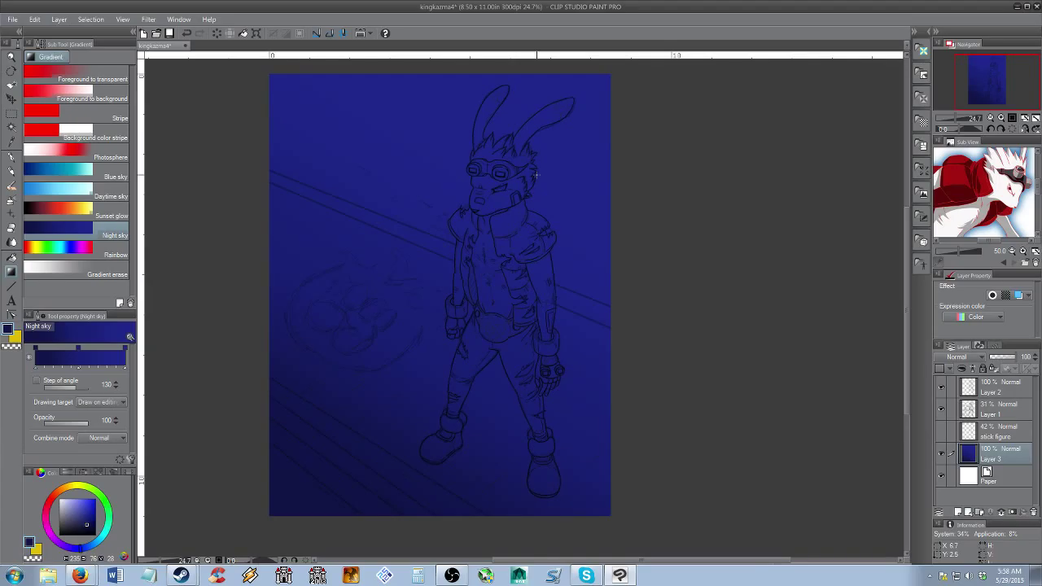
pyautogui.hotkey('ctrl', 'z')
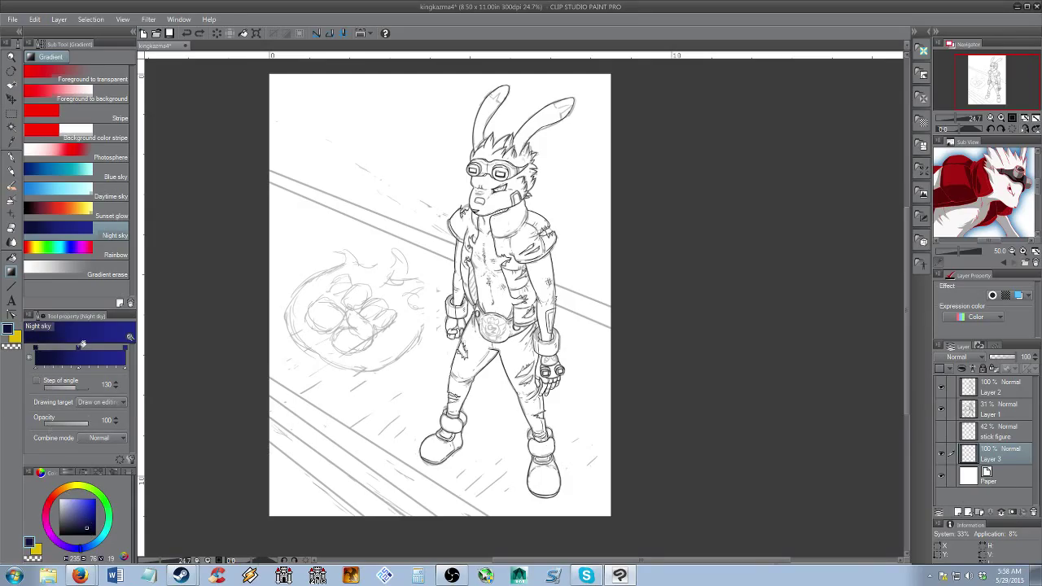
# Recolour the gradient's middle stop to navy with value 36 and fill Layer 3, dark at the lower left and brighter at the upper right
pyautogui.click(80, 346)
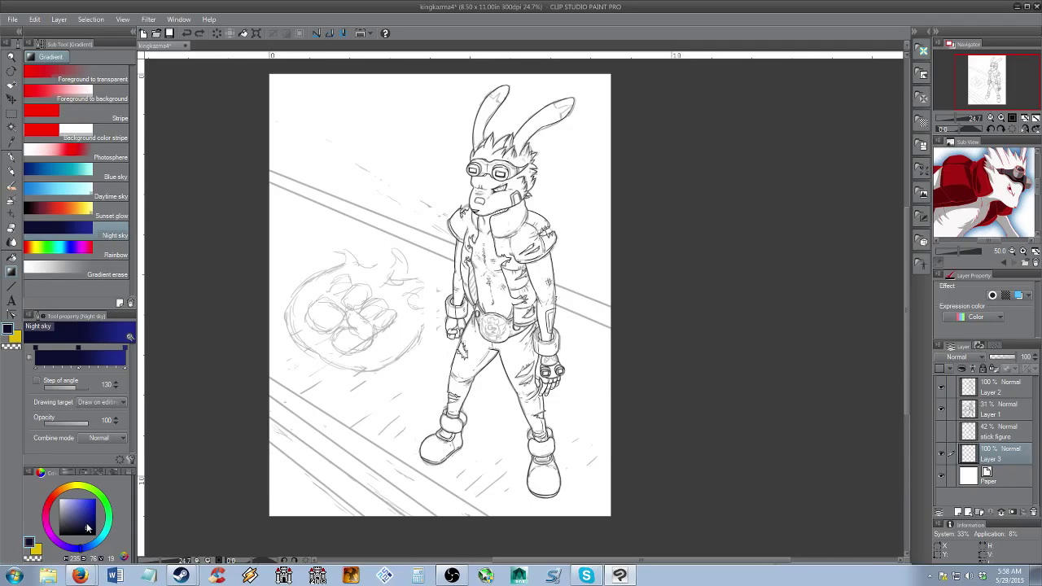
pyautogui.click(86, 523)
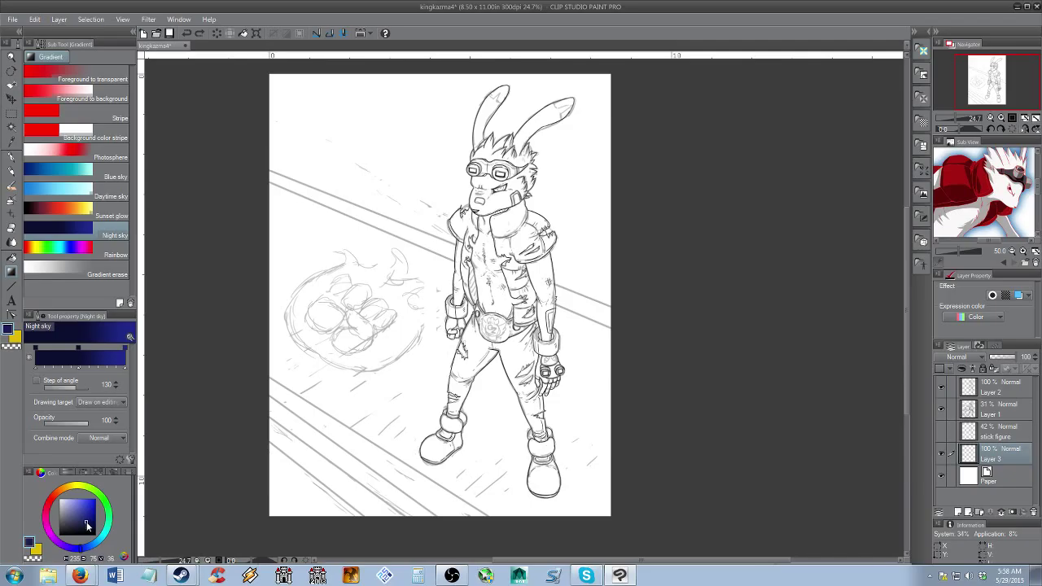
pyautogui.click(78, 347)
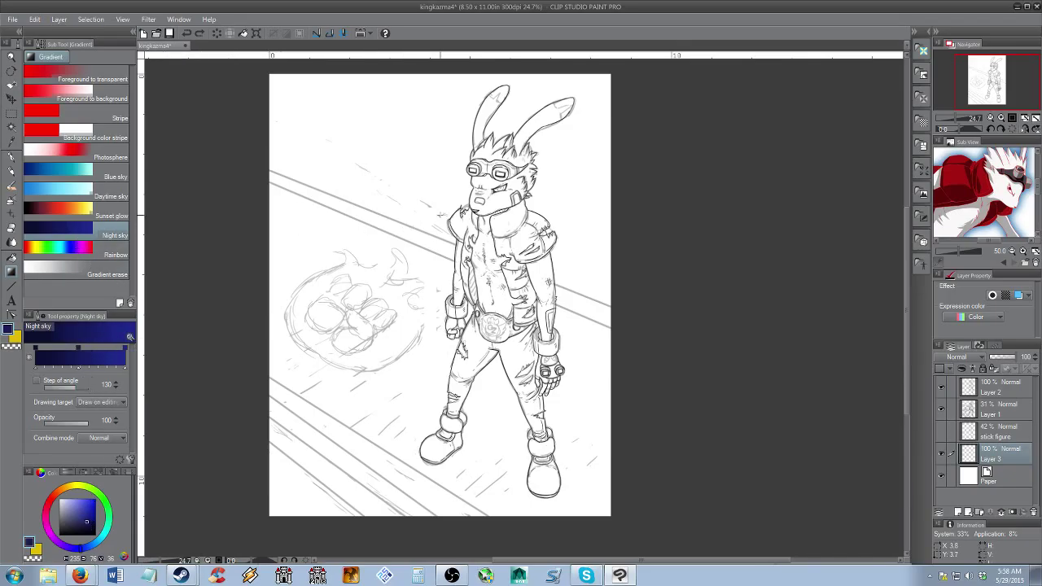
pyautogui.moveTo(472, 184)
pyautogui.mouseDown()
pyautogui.moveTo(364, 449)
pyautogui.moveTo(329, 470)
pyautogui.moveTo(489, 175)
pyautogui.moveTo(529, 130)
pyautogui.moveTo(497, 192)
pyautogui.mouseUp()
pyautogui.hotkey('ctrl', 'z')
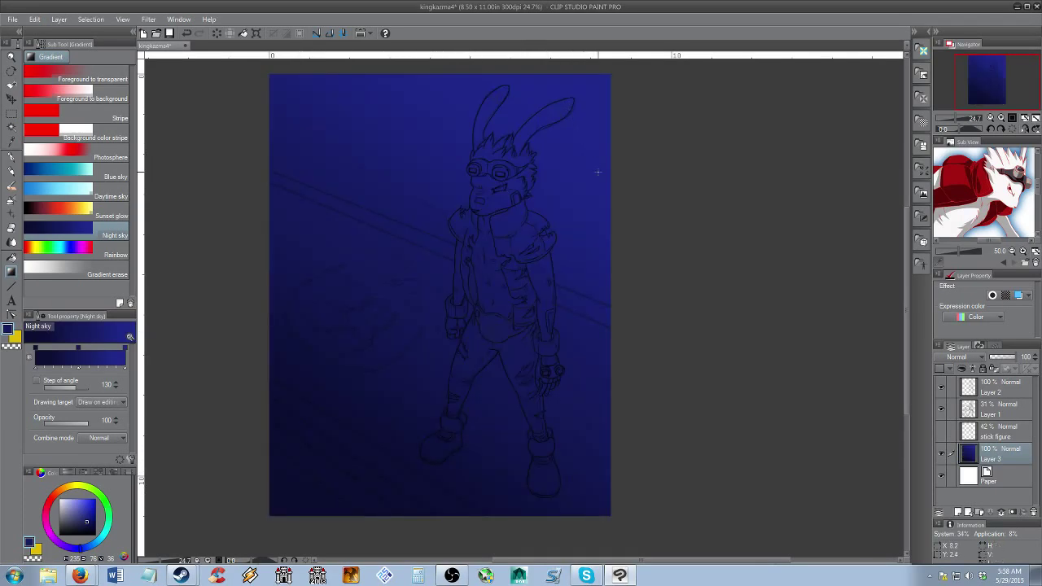
# Set the drawing colour to a pale blue with hue 235, saturation 37 and value 79
pyautogui.hotkey('alt', 'space')
pyautogui.moveTo(503, 302); pyautogui.dragTo(531, 312)
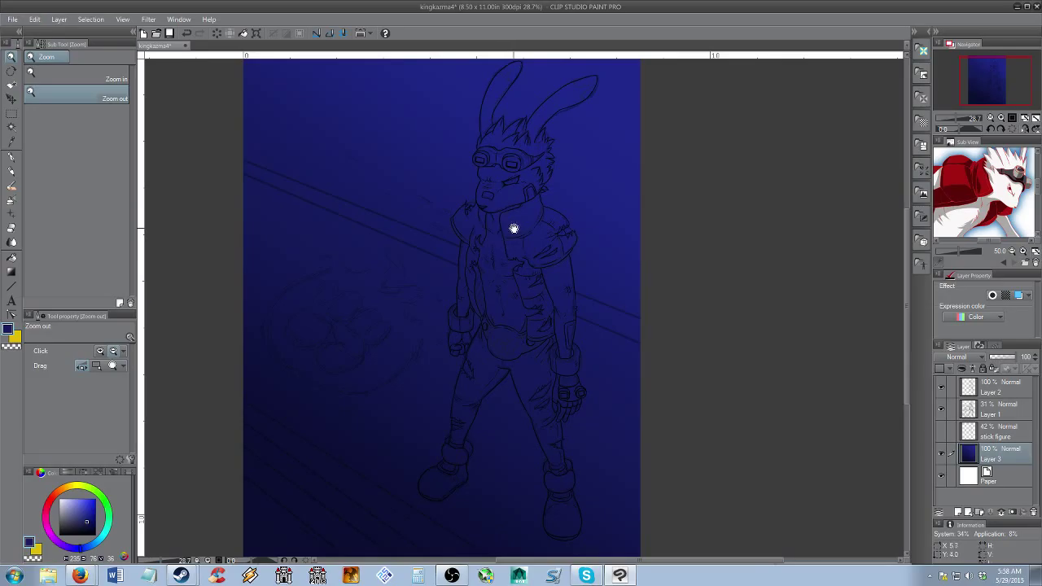
pyautogui.moveTo(511, 228)
pyautogui.mouseDown()
pyautogui.moveTo(524, 200)
pyautogui.moveTo(518, 221)
pyautogui.mouseUp()
pyautogui.moveTo(544, 307)
pyautogui.mouseDown()
pyautogui.moveTo(535, 315)
pyautogui.moveTo(545, 312)
pyautogui.mouseUp()
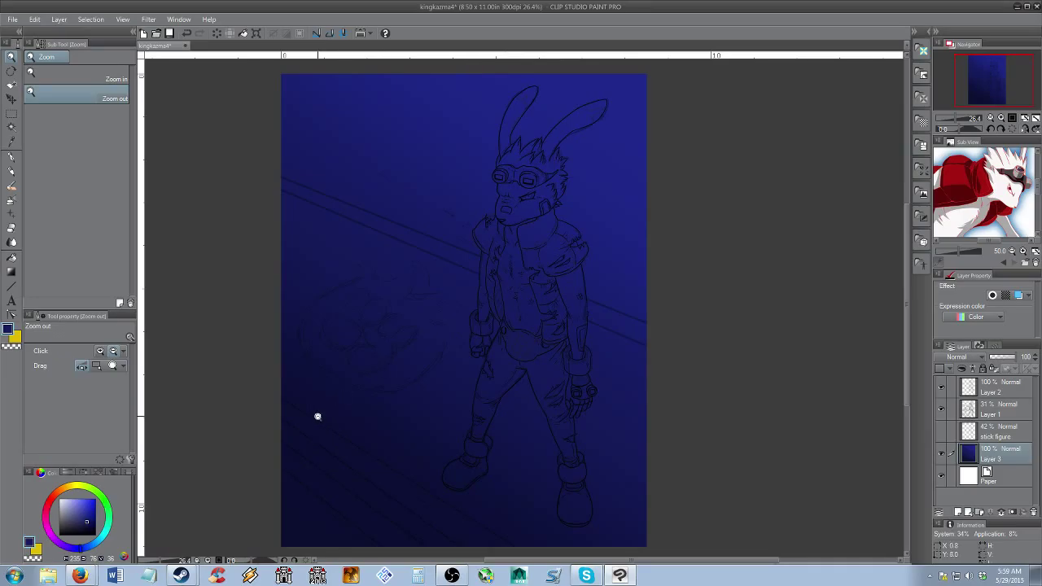
pyautogui.click(69, 507)
pyautogui.click(72, 511)
pyautogui.moveTo(73, 511); pyautogui.dragTo(73, 507)
pyautogui.moveTo(548, 283); pyautogui.dragTo(566, 283)
pyautogui.scroll(1, 566, 282)
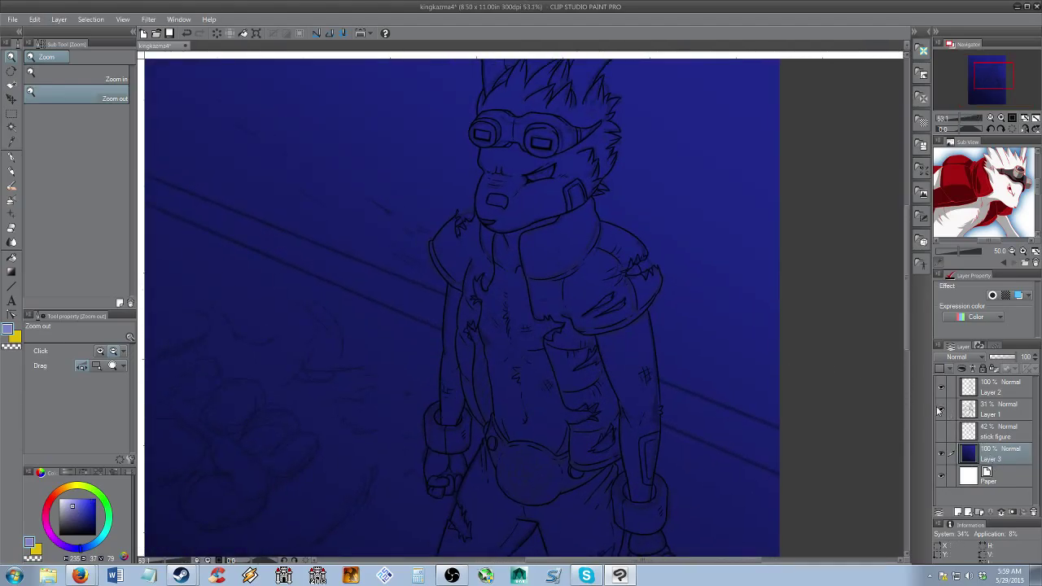
# Hide the Layer 1 sketch and make the Layer 2 line art the active layer
pyautogui.click(949, 409)
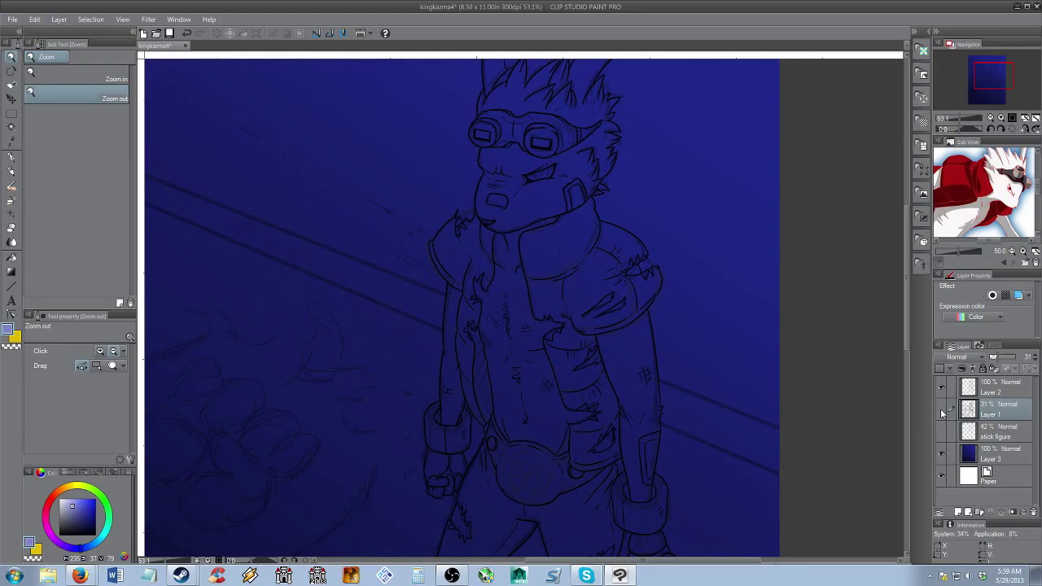
pyautogui.click(941, 408)
pyautogui.click(988, 393)
# Select the background area around the character's outline with Auto select, using the selection for referred layers
pyautogui.scroll(-2, 693, 388)
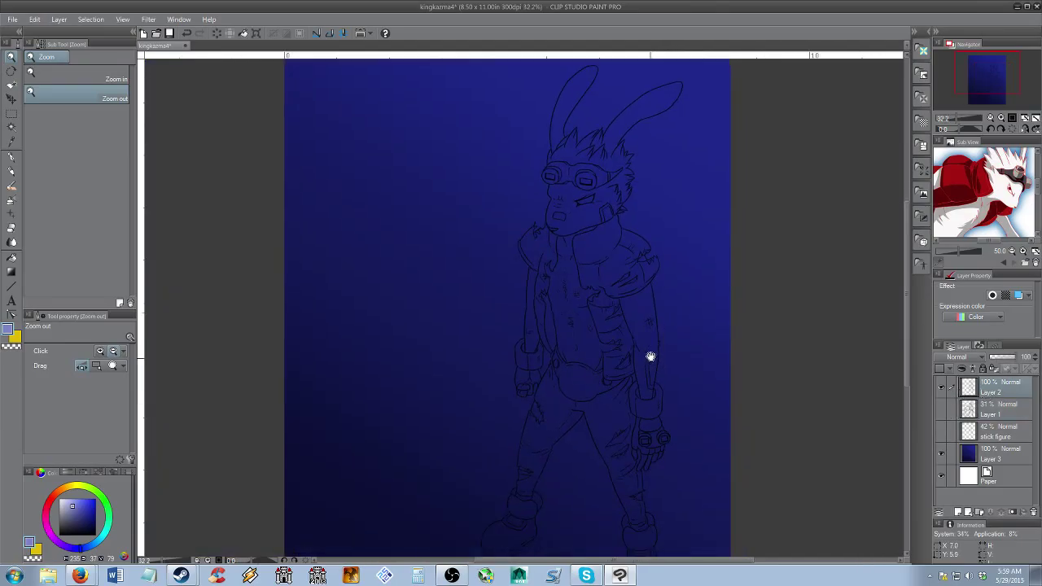
pyautogui.press('w')
pyautogui.click(677, 355)
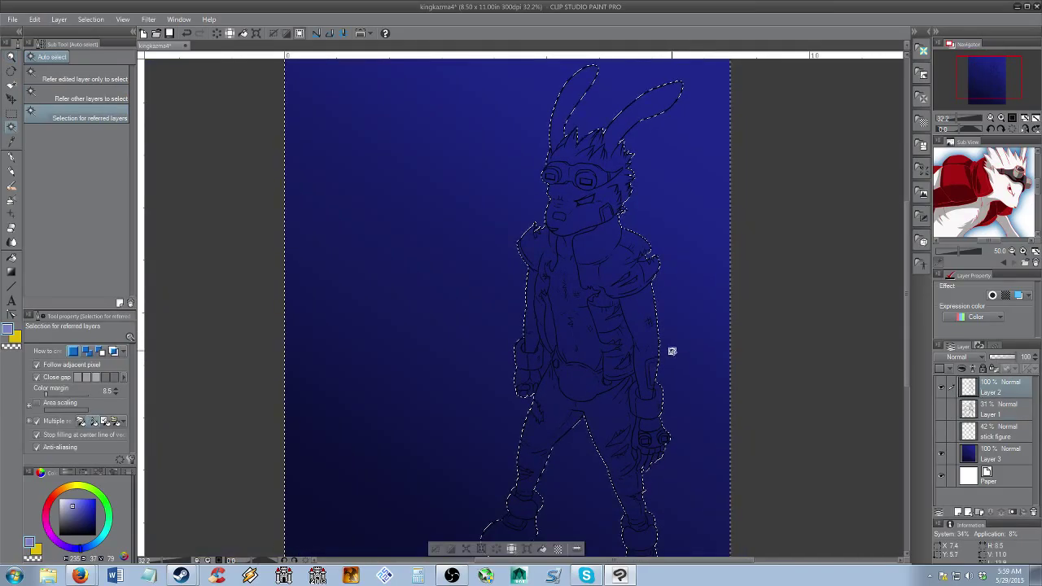
# Add the enclosed gap between the character's hanging arm and hip to the background selection with Auto select
pyautogui.press('/')
pyautogui.moveTo(558, 289)
pyautogui.mouseDown()
pyautogui.moveTo(598, 285)
pyautogui.moveTo(553, 301)
pyautogui.moveTo(547, 328)
pyautogui.mouseUp()
pyautogui.moveTo(530, 259)
pyautogui.mouseDown()
pyautogui.moveTo(520, 391)
pyautogui.moveTo(551, 193)
pyautogui.mouseUp()
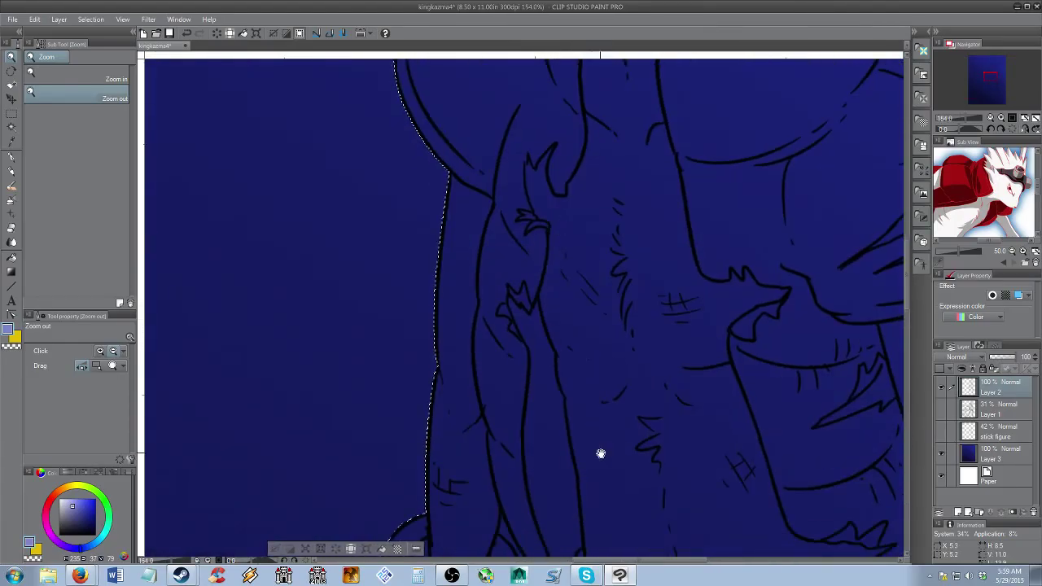
pyautogui.moveTo(600, 454); pyautogui.dragTo(611, 181)
pyautogui.moveTo(544, 335); pyautogui.dragTo(563, 280)
pyautogui.press('w')
pyautogui.keyDown('shift'); pyautogui.click(562, 263); pyautogui.keyUp('shift')
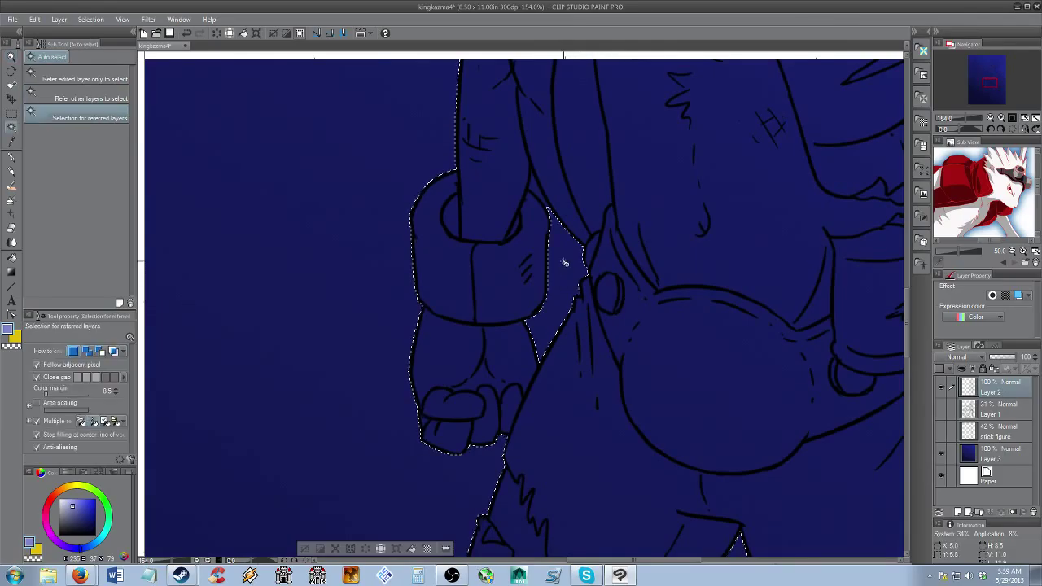
# Check the selection outline around the character's legs, boots, arms, torn sleeves and head for missed areas
pyautogui.moveTo(740, 382); pyautogui.dragTo(535, 259)
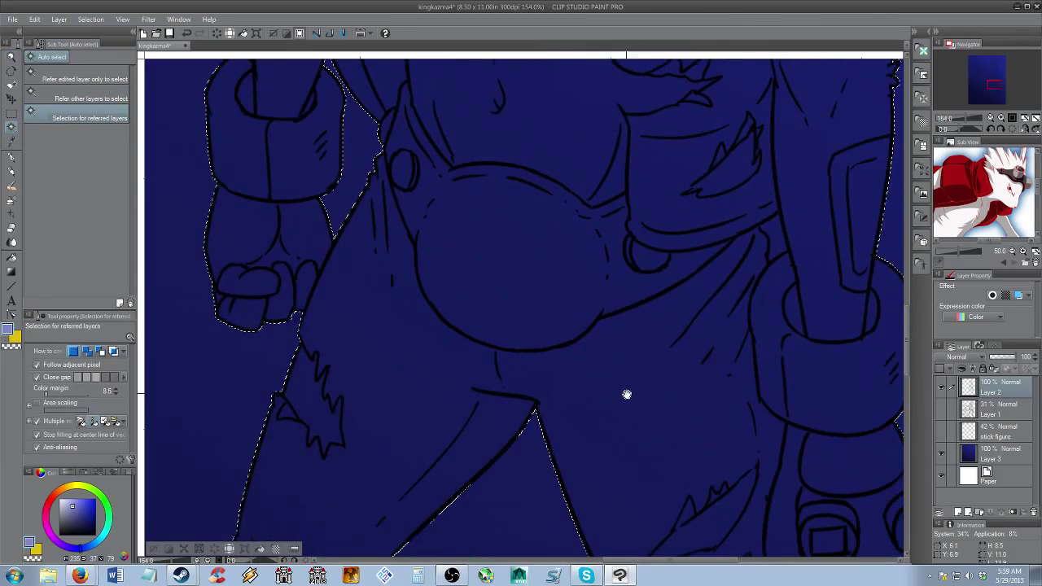
pyautogui.scroll(-6, 780, 242)
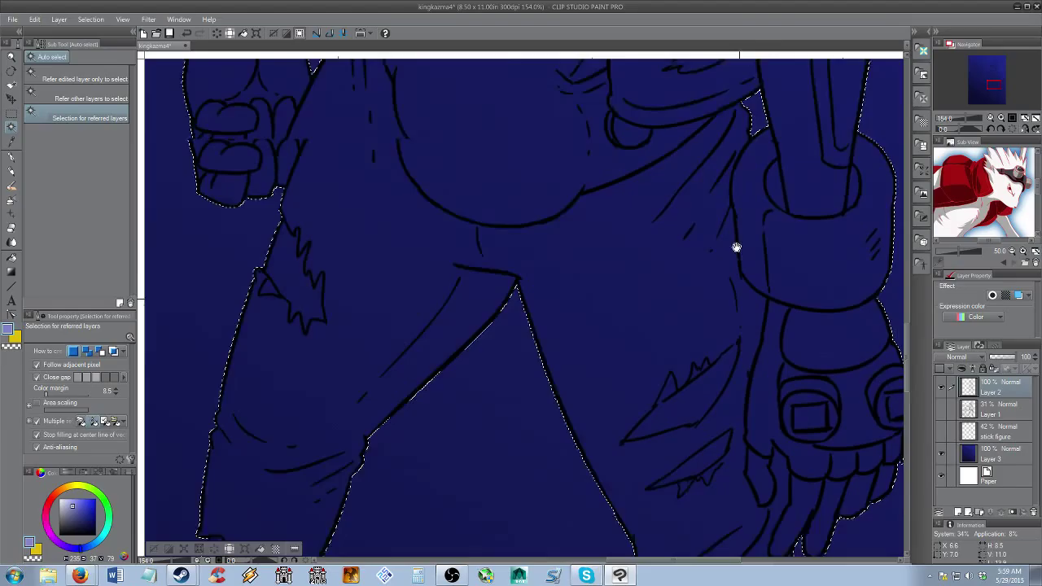
pyautogui.scroll(-4, 643, 312)
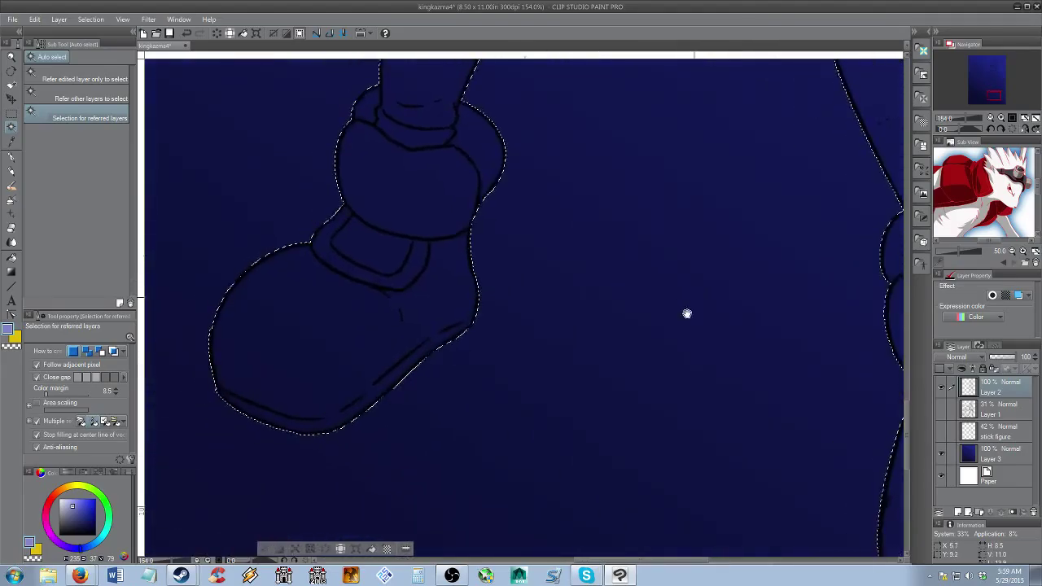
pyautogui.scroll(8, 686, 312)
pyautogui.moveTo(717, 432); pyautogui.dragTo(591, 316)
pyautogui.scroll(10, 642, 250)
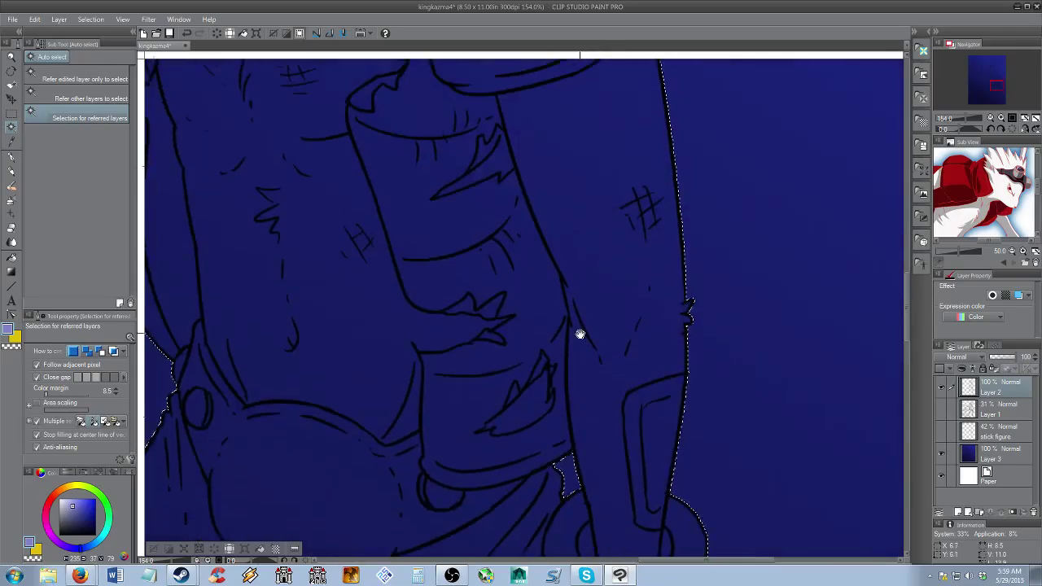
pyautogui.scroll(10, 561, 217)
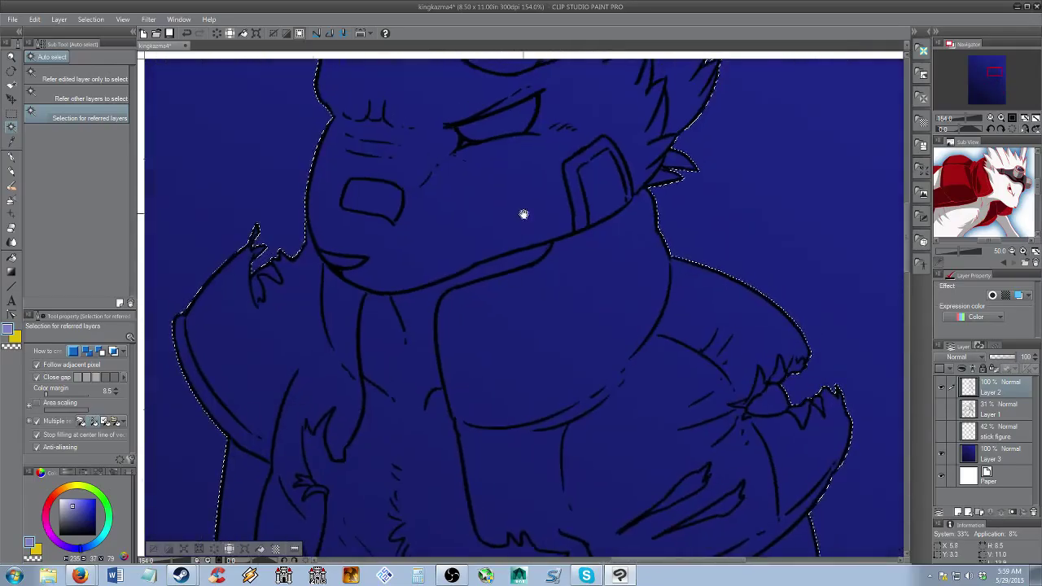
pyautogui.scroll(-5, 512, 460)
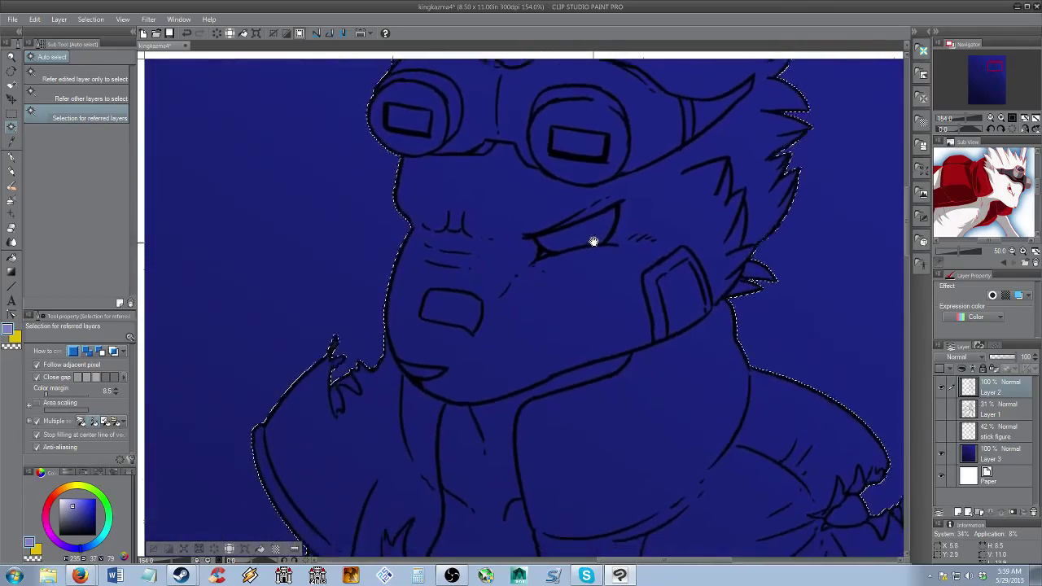
pyautogui.scroll(-4, 580, 324)
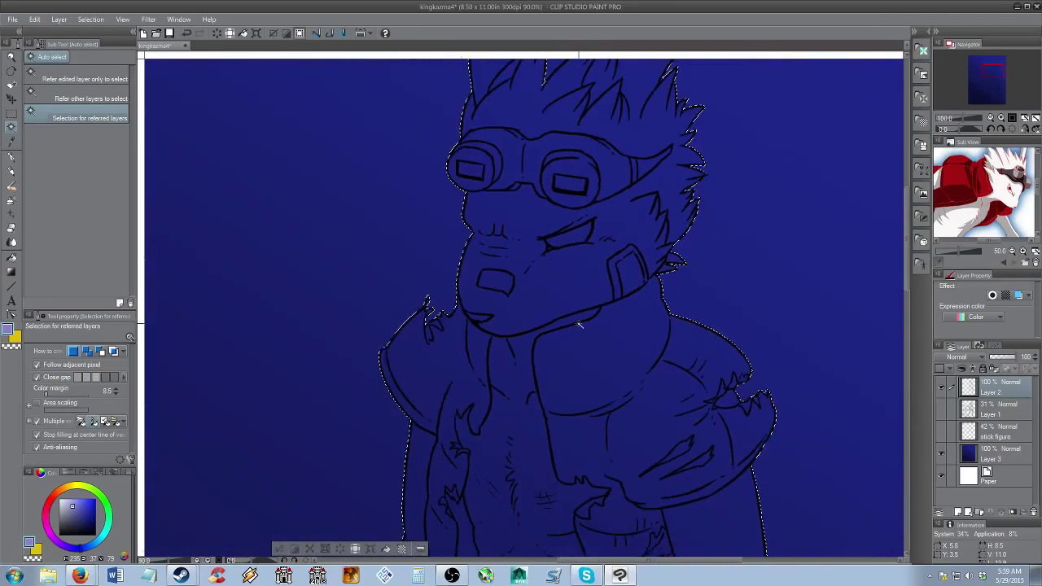
pyautogui.moveTo(572, 433); pyautogui.dragTo(578, 325)
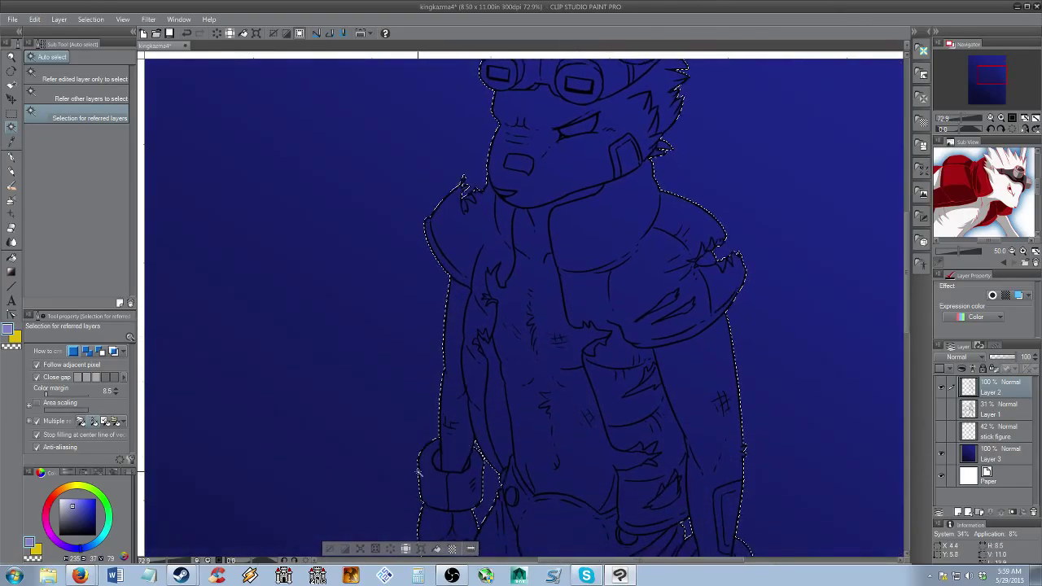
# Invert the selection so that it covers the character instead of the background
pyautogui.click(345, 549)
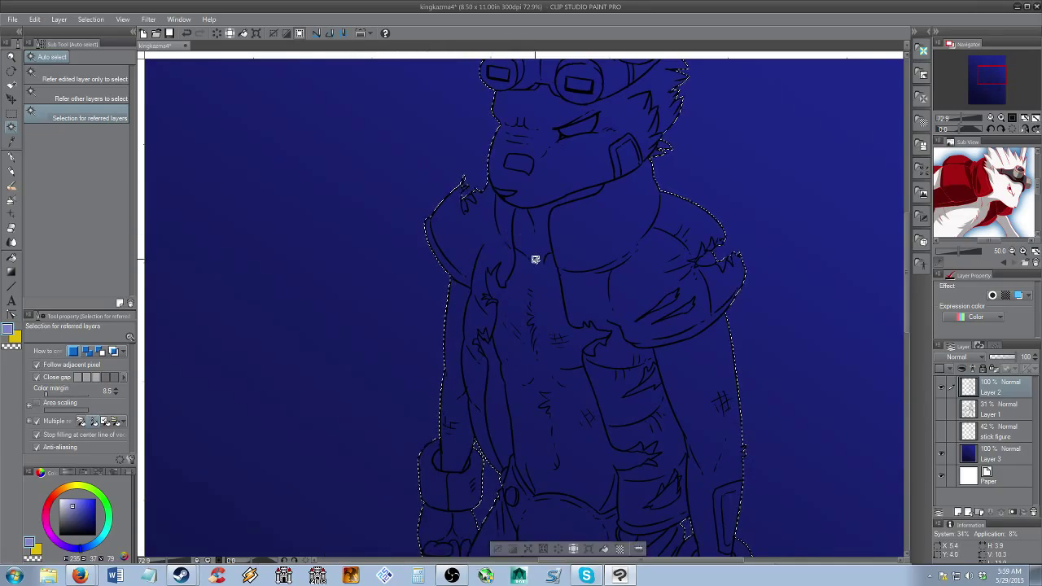
pyautogui.moveTo(551, 227); pyautogui.dragTo(498, 282)
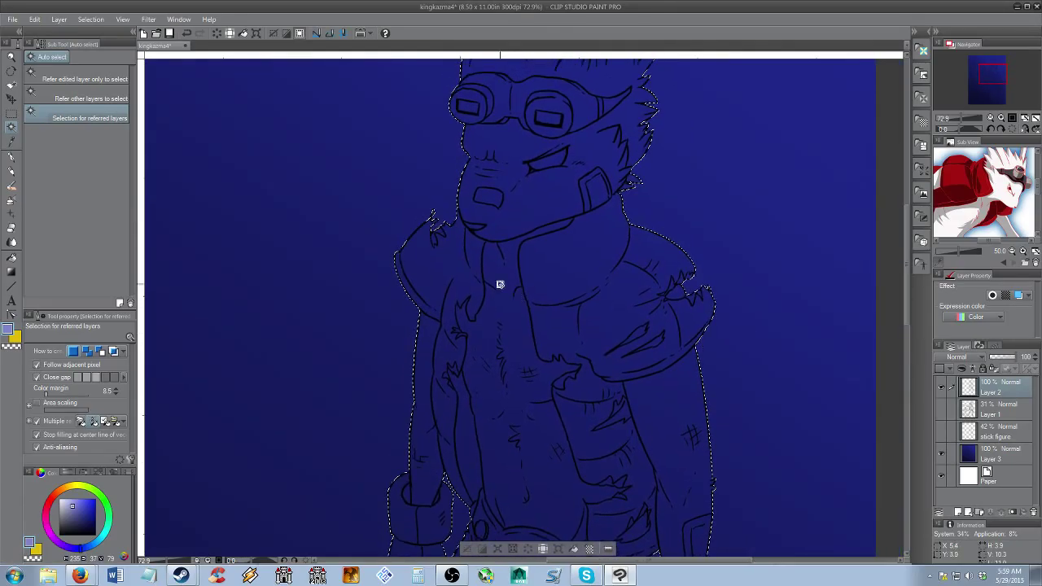
pyautogui.hotkey('alt', 'space')
pyautogui.moveTo(412, 245); pyautogui.dragTo(458, 244)
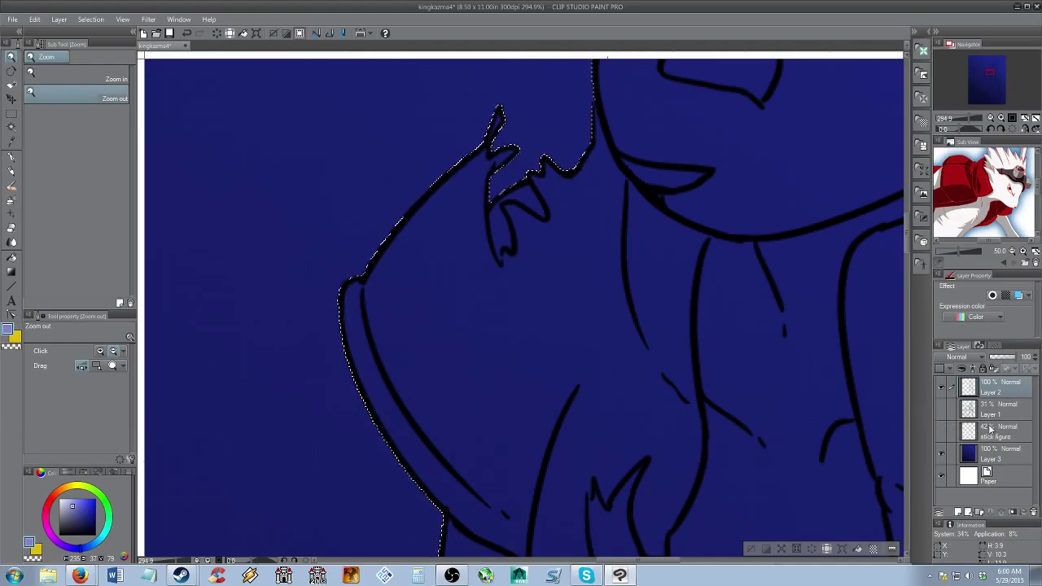
# Add a new layer directly above the stick figure layer and name it color
pyautogui.click(992, 432)
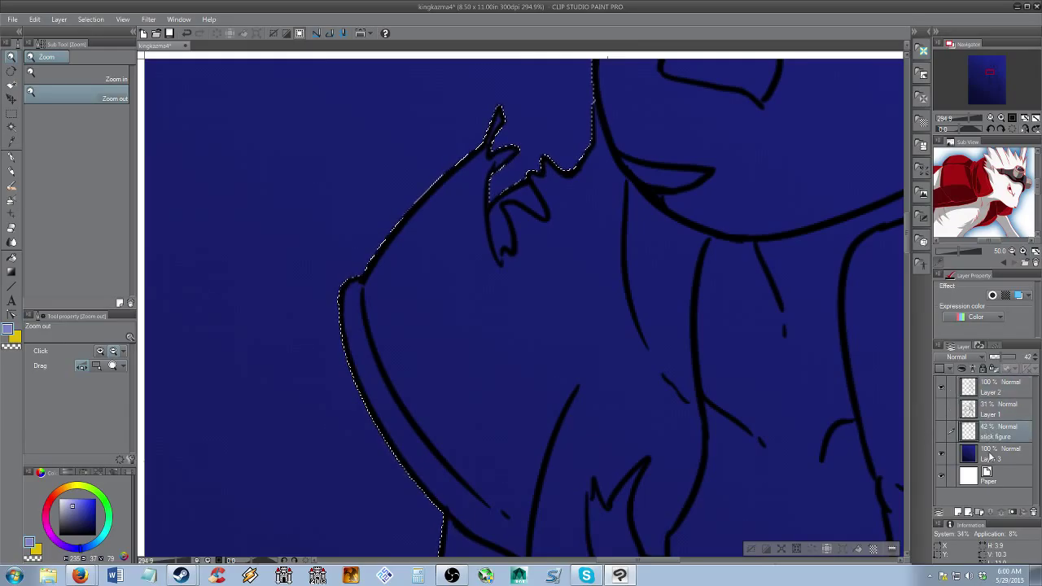
pyautogui.click(958, 512)
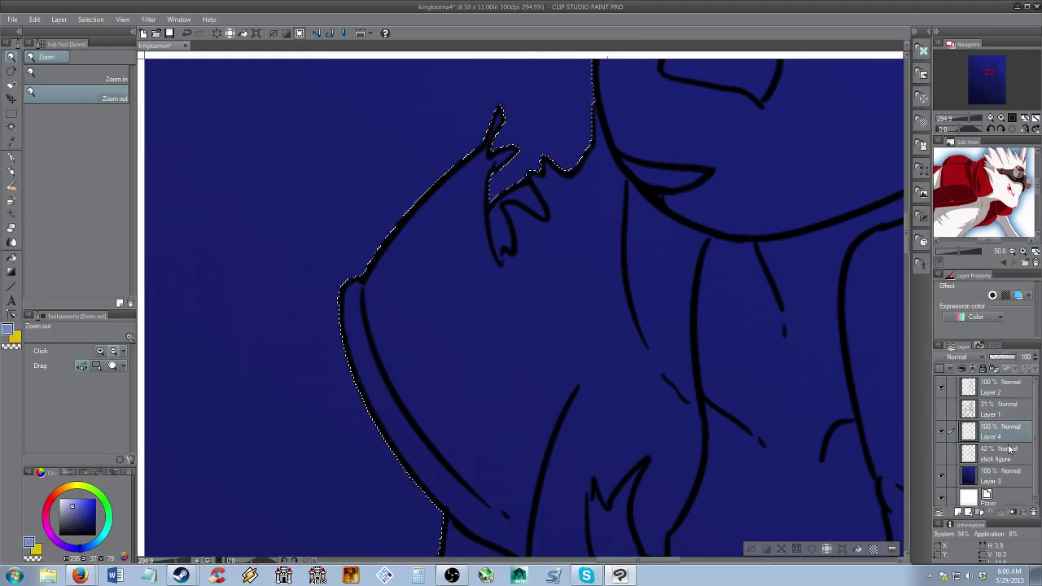
pyautogui.doubleClick(1004, 437)
pyautogui.write('e')
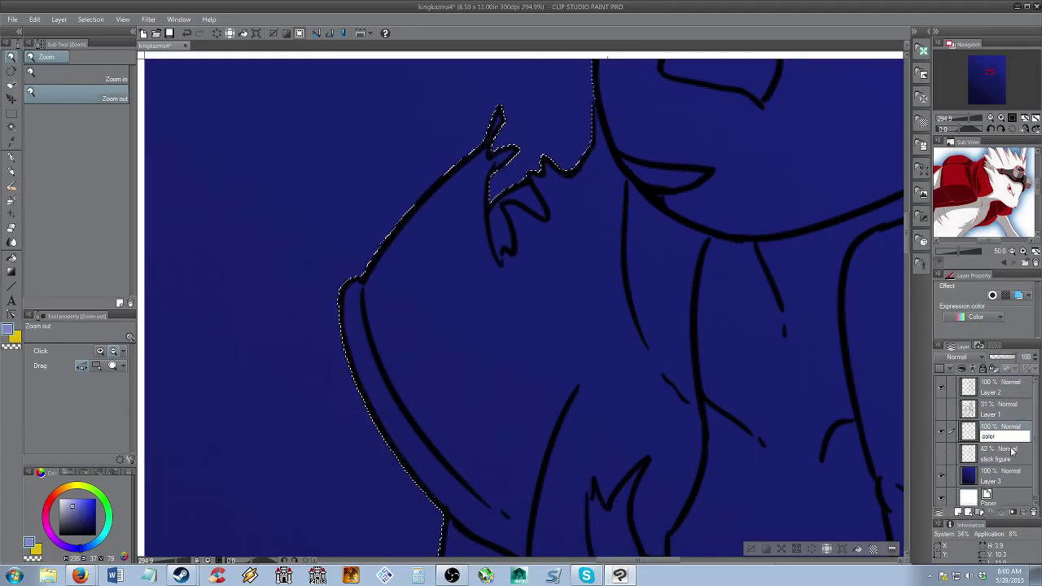
pyautogui.press('Return')
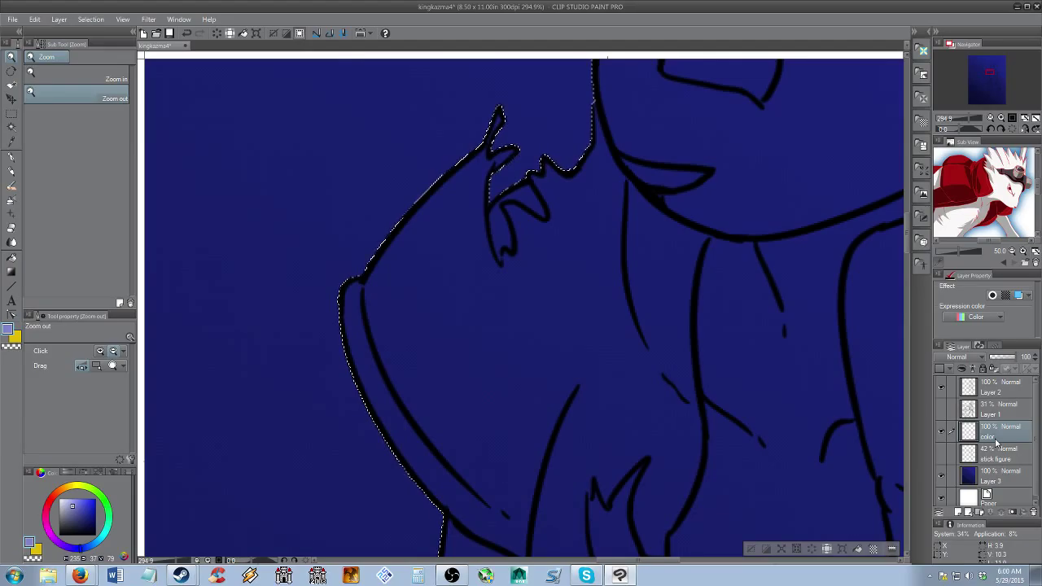
# Fill the selected character on the color layer with a pale blue of hue 235, saturation 34 and value 81
pyautogui.click(514, 310)
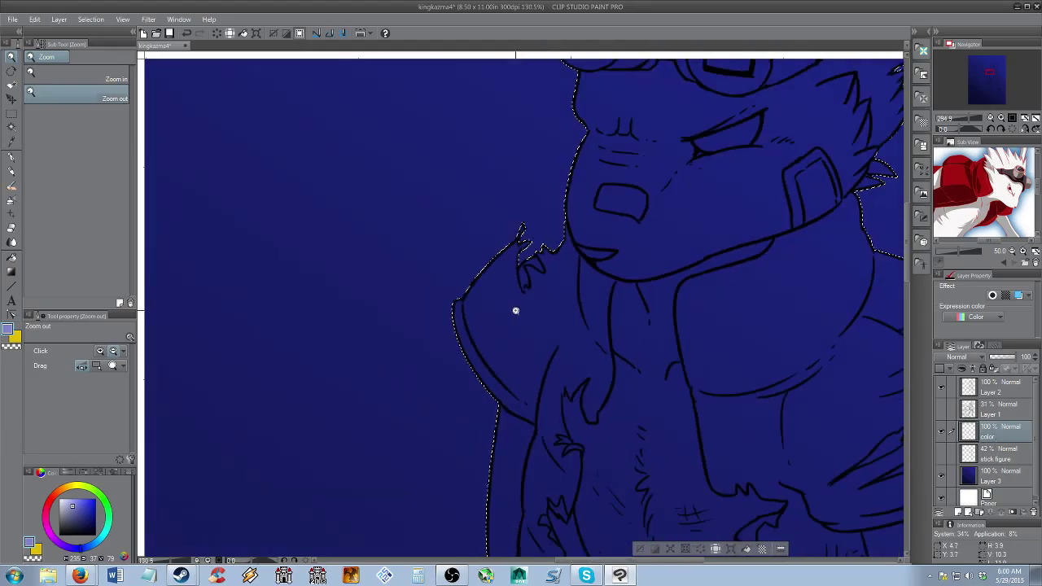
pyautogui.scroll(2, 529, 337)
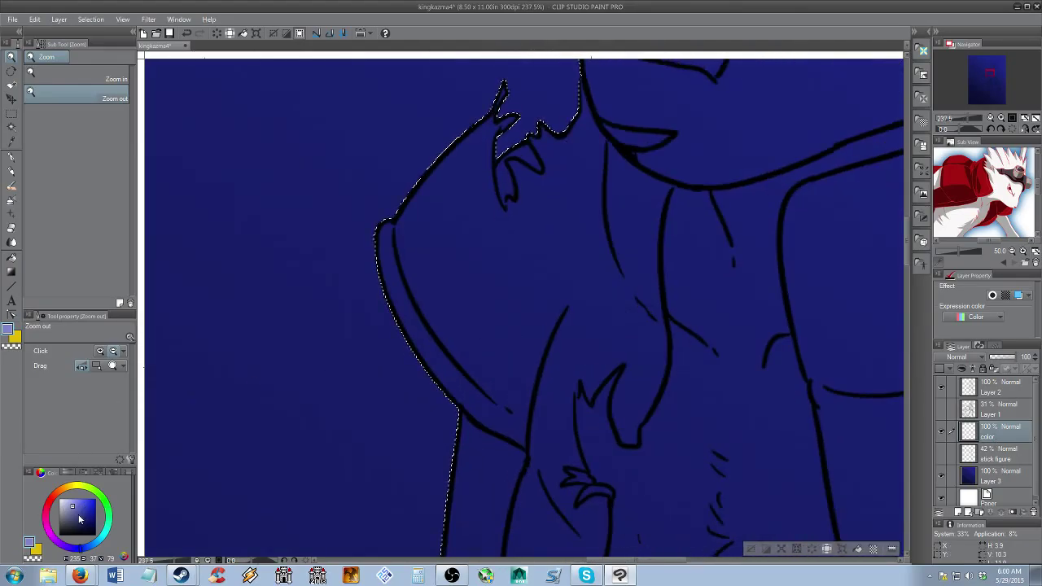
pyautogui.click(71, 508)
pyautogui.moveTo(70, 506); pyautogui.dragTo(72, 507)
pyautogui.click(71, 507)
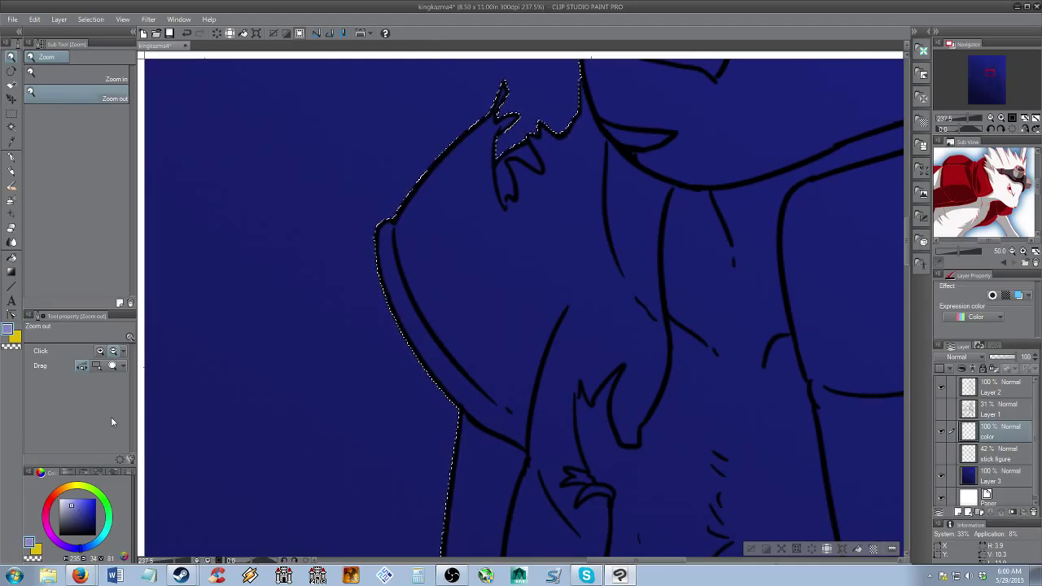
pyautogui.press('g')
pyautogui.press('g')
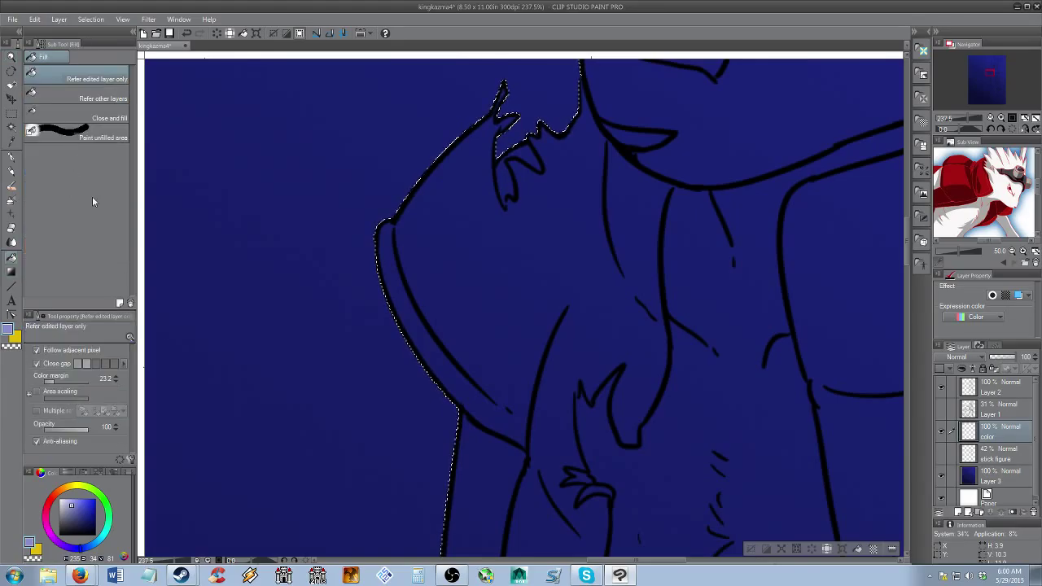
pyautogui.click(516, 260)
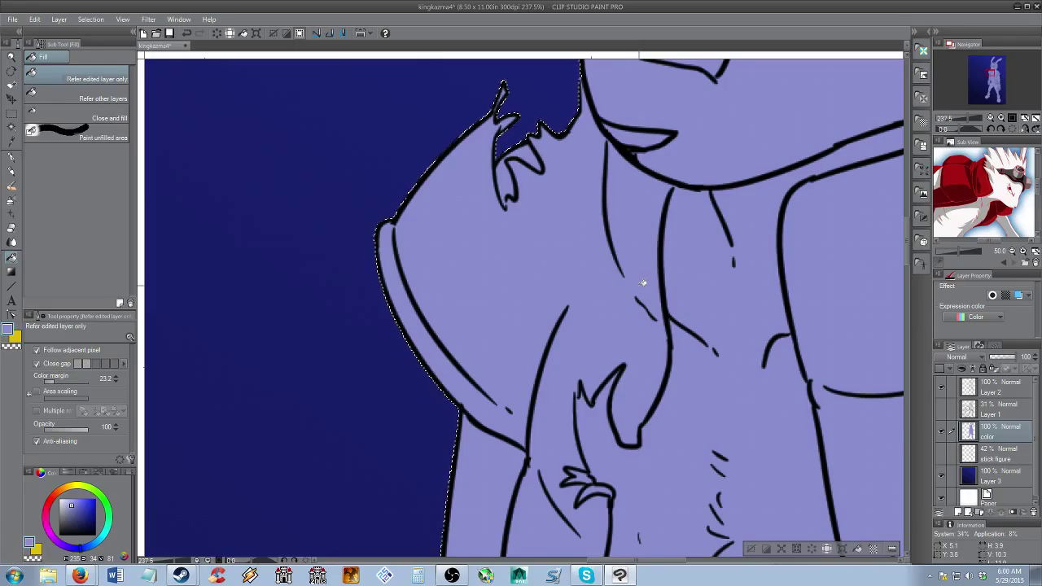
# Deselect the character, undo the deselection and clear the pale blue fill from the color layer
pyautogui.hotkey('alt', 'space')
pyautogui.moveTo(794, 342); pyautogui.dragTo(654, 331)
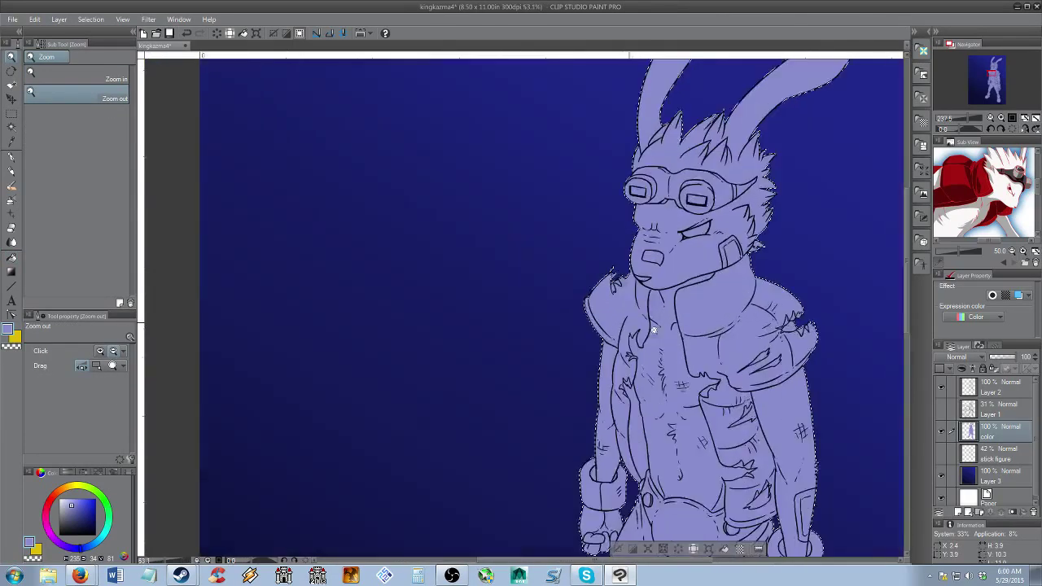
pyautogui.moveTo(652, 464); pyautogui.dragTo(522, 357)
pyautogui.moveTo(616, 317); pyautogui.dragTo(526, 317)
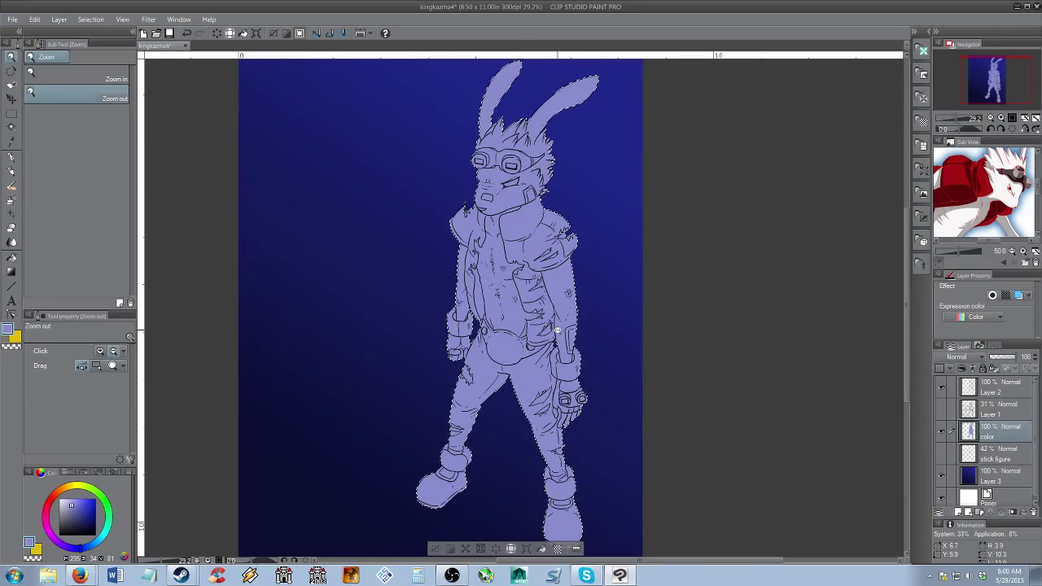
pyautogui.hotkey('ctrl', 'd')
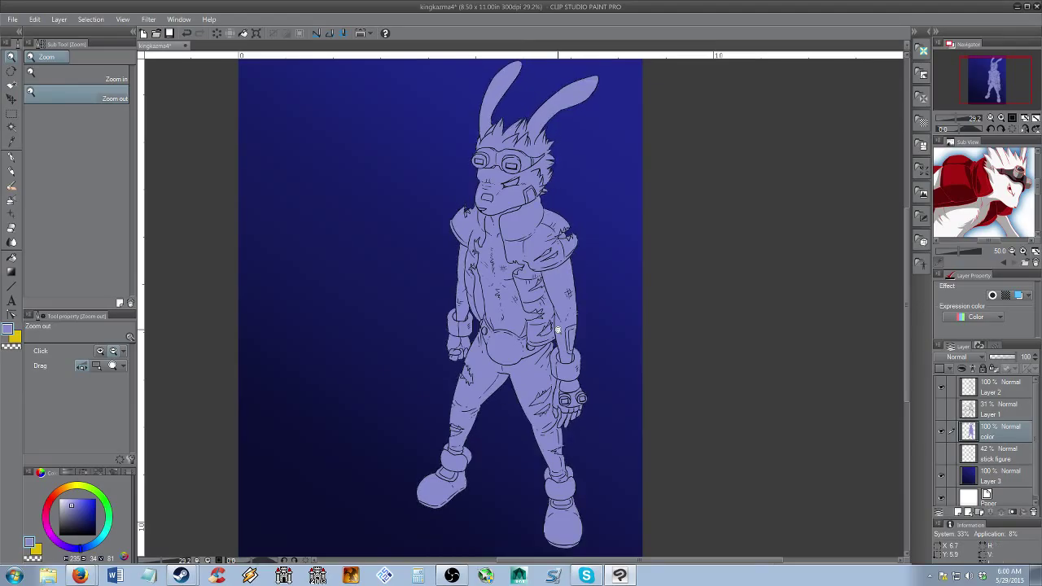
pyautogui.hotkey('ctrl', 'z')
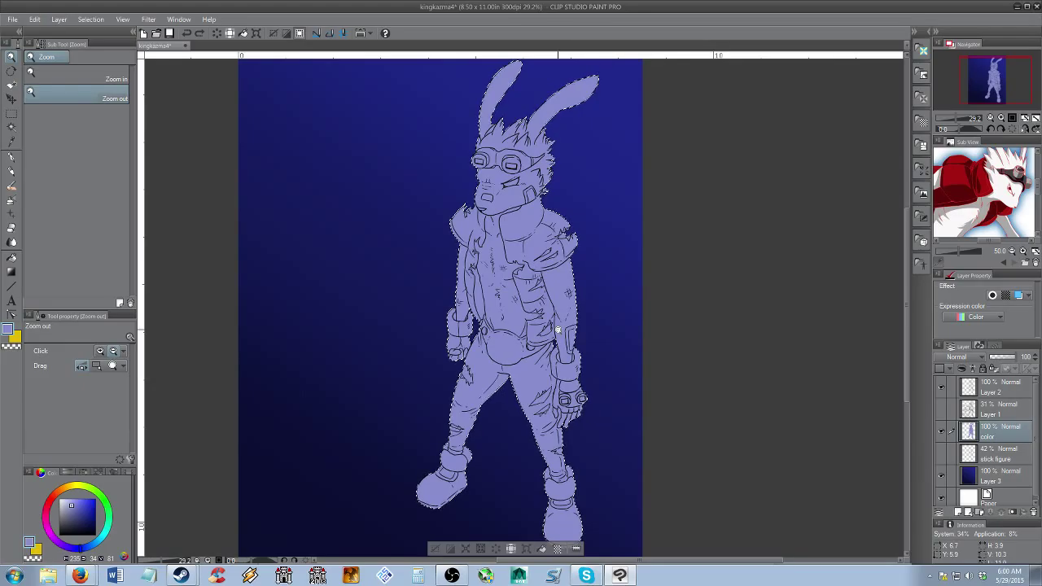
pyautogui.press('Delete')
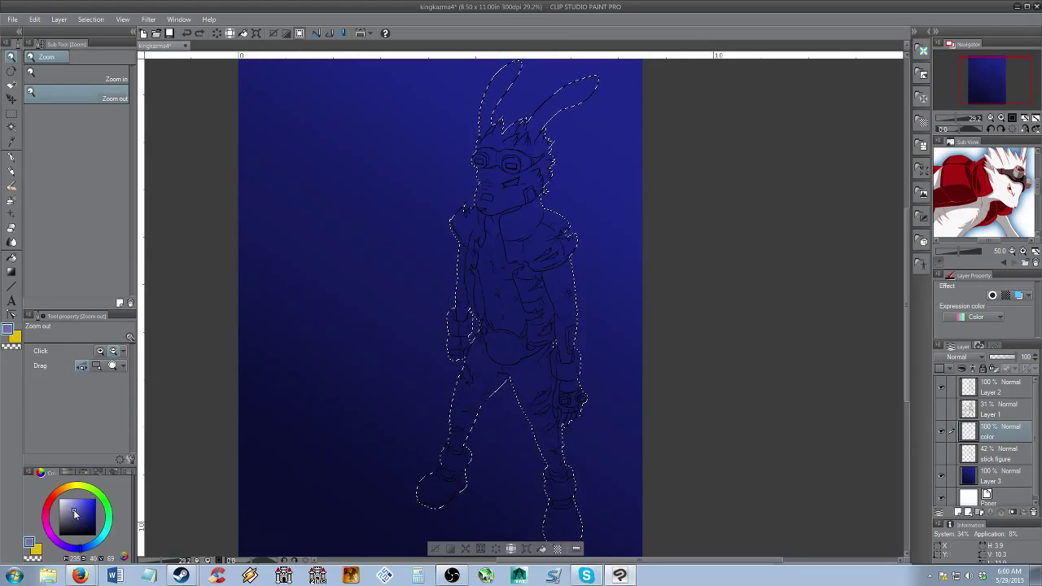
# Try filling the character with a muted blue of hue 235, saturation 45 and value 69
pyautogui.click(494, 249)
pyautogui.press('g')
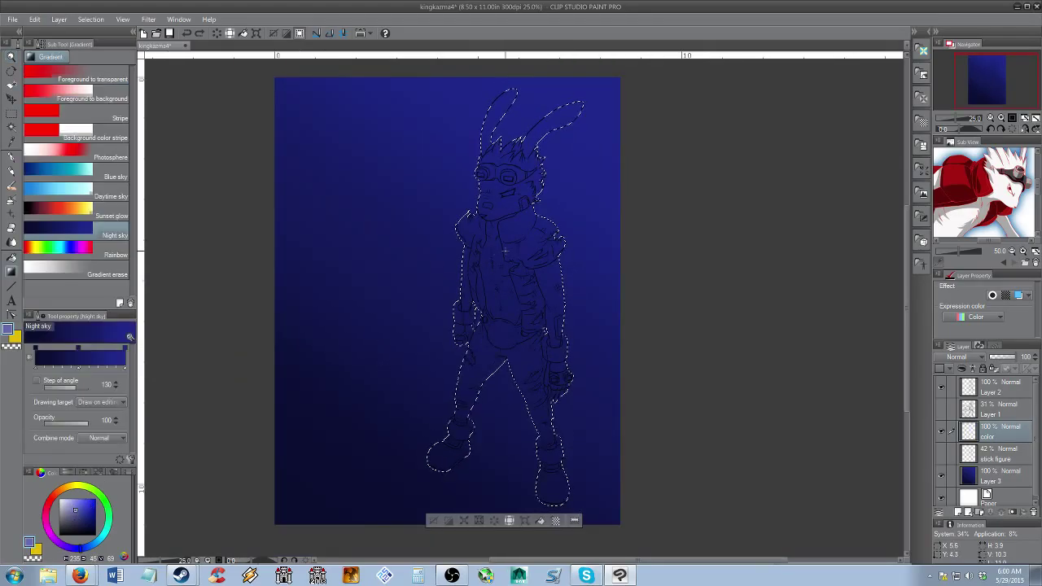
pyautogui.press('g')
pyautogui.click(507, 245)
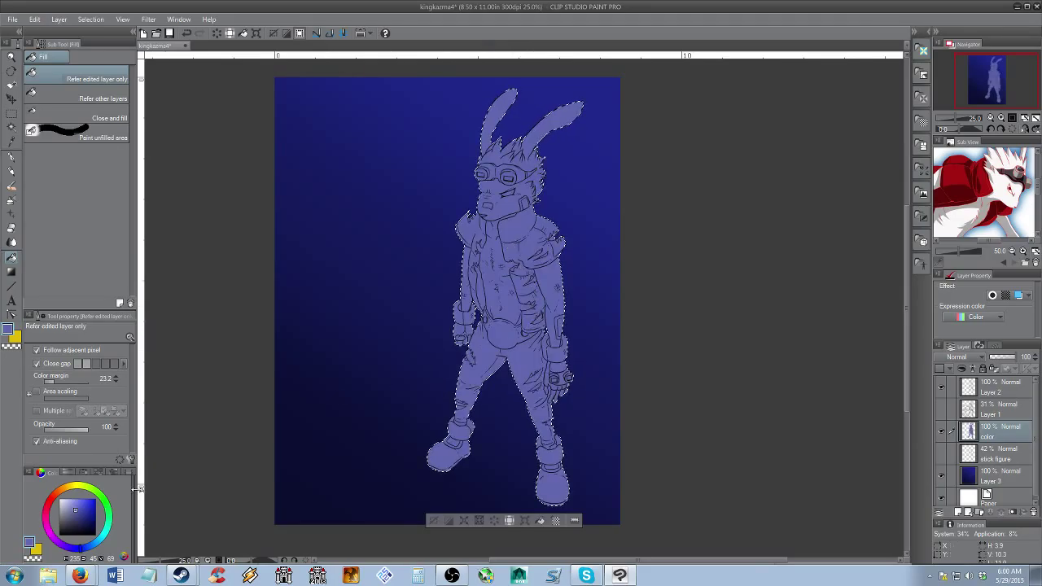
pyautogui.hotkey('ctrl', 'z')
# Try two stronger blues of hue 235 as the character's fill: saturation 61 with value 78, and saturation 67 with value 72
pyautogui.moveTo(82, 515); pyautogui.dragTo(81, 507)
pyautogui.click(505, 244)
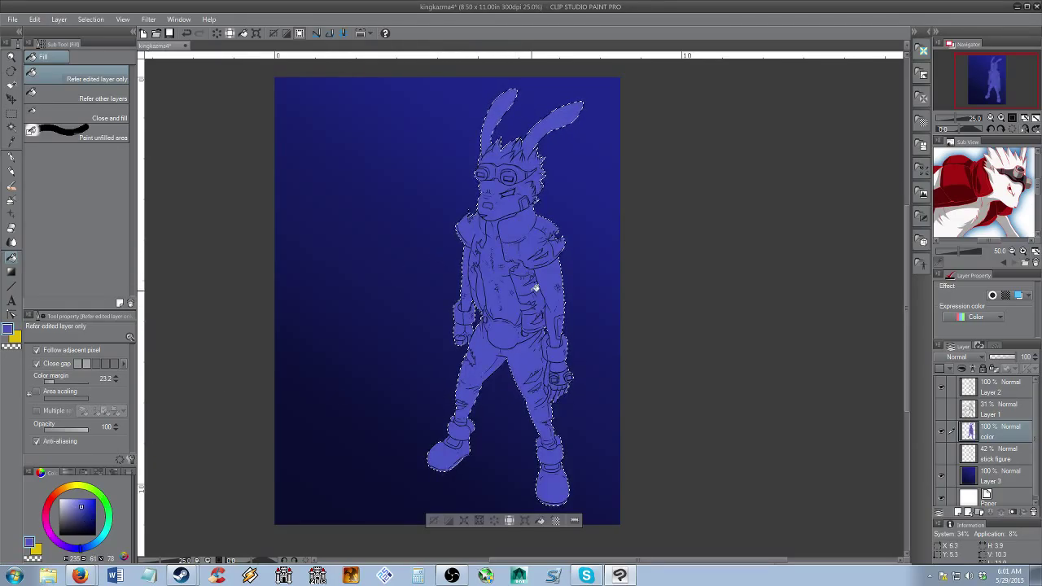
pyautogui.hotkey('ctrl', 'z')
pyautogui.click(82, 513)
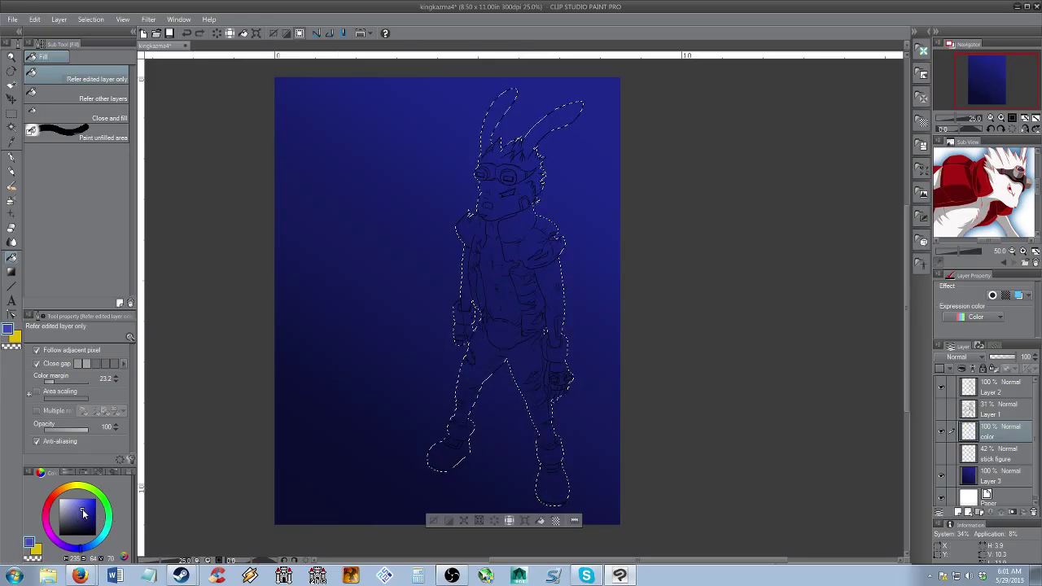
pyautogui.click(515, 265)
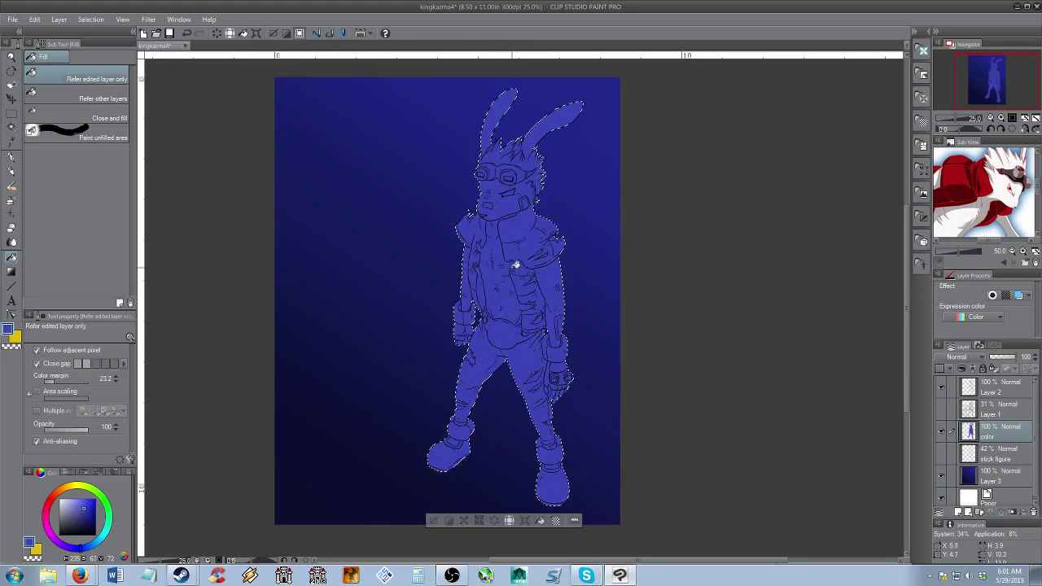
pyautogui.hotkey('ctrl', 'z')
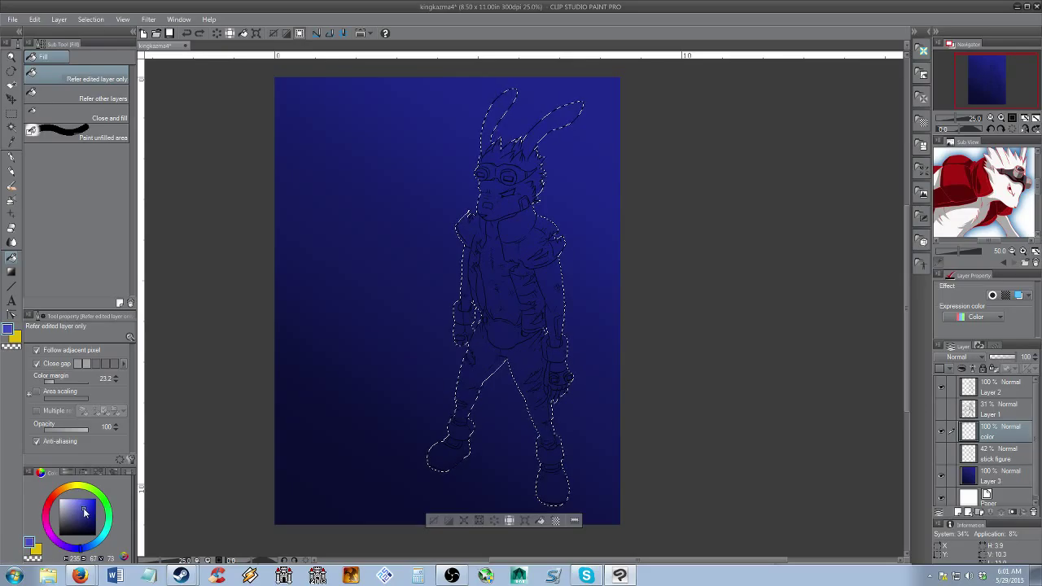
# Fill the selected character on the color layer with a blue of hue 235, saturation 66 and value 75
pyautogui.click(495, 265)
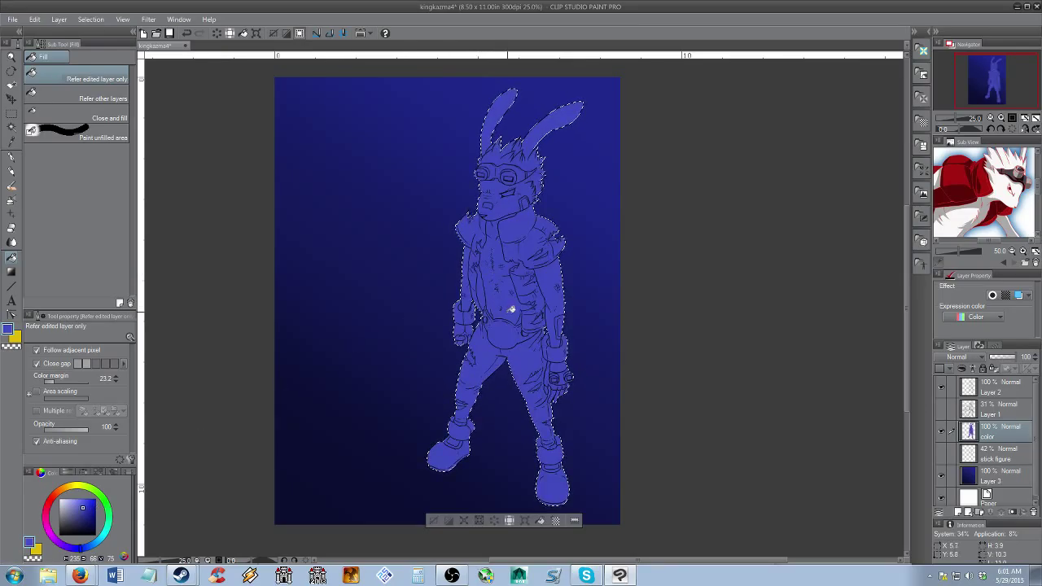
pyautogui.moveTo(512, 305); pyautogui.dragTo(523, 332)
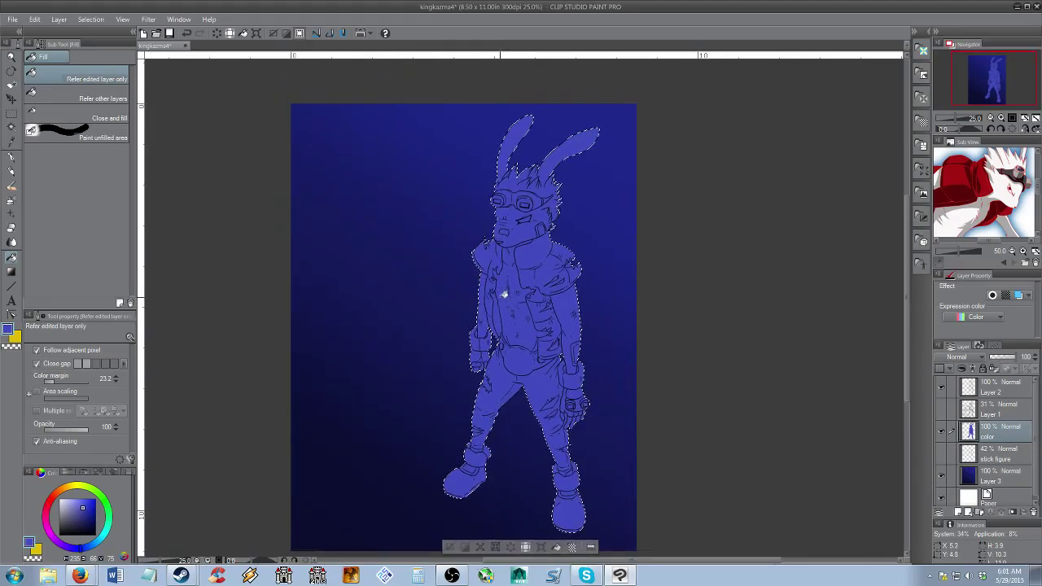
# Check the blue fill's edge around the character's shoulder and chest up close and clear the selection
pyautogui.hotkey('alt', 'space')
pyautogui.moveTo(477, 263); pyautogui.dragTo(526, 329)
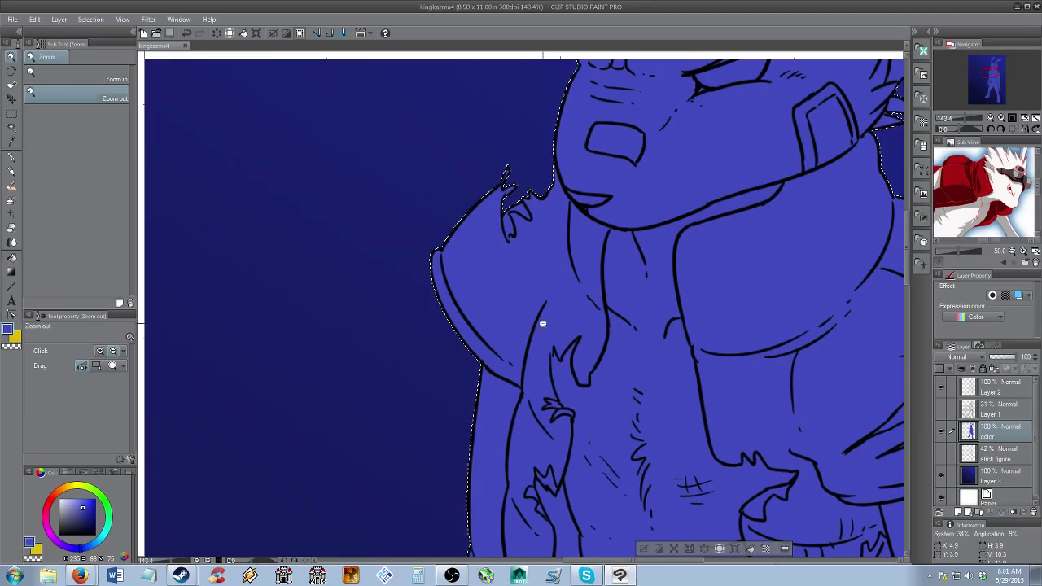
pyautogui.moveTo(557, 322); pyautogui.dragTo(539, 338)
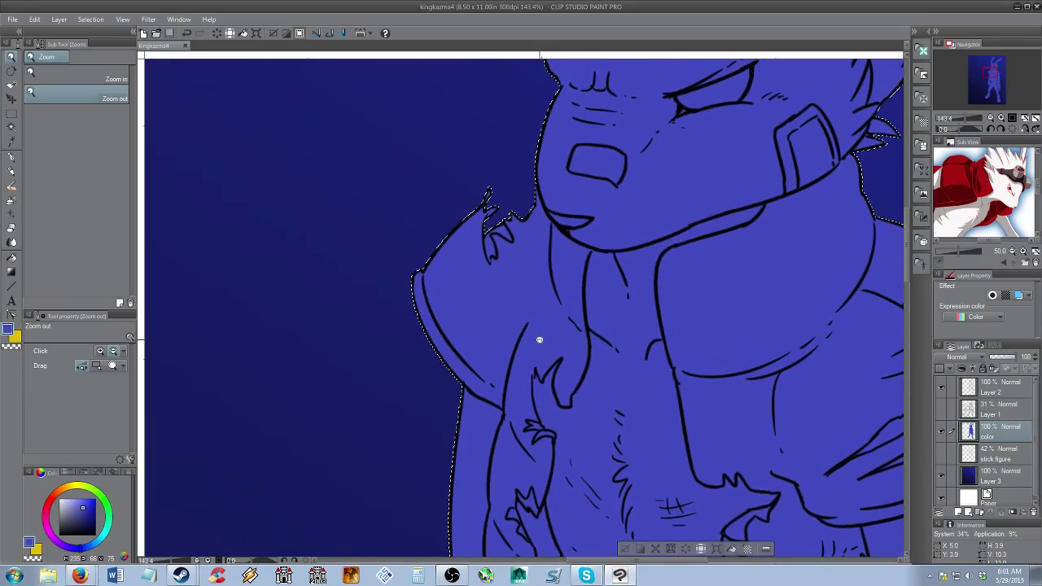
pyautogui.hotkey('ctrl', 'd')
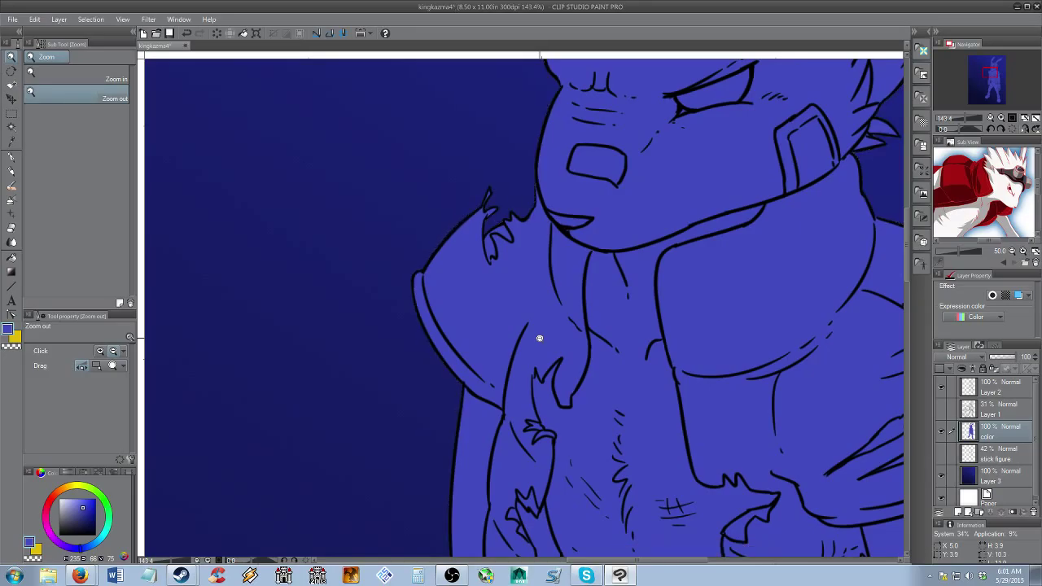
# Examine the blue fill against the line art around the ears, hair, goggles, collar and sleeves
pyautogui.scroll(-5, 635, 348)
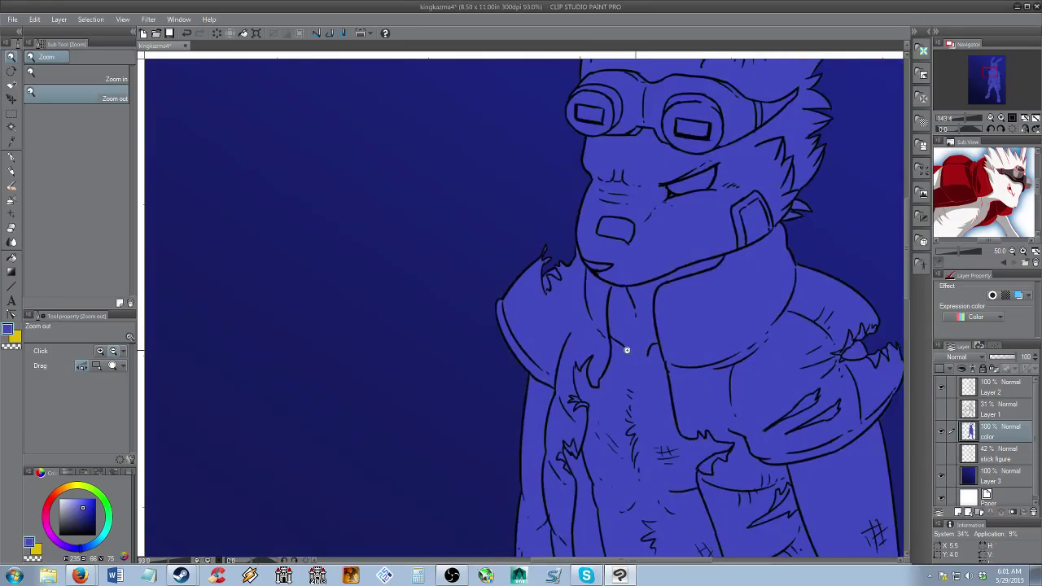
pyautogui.scroll(-4, 572, 326)
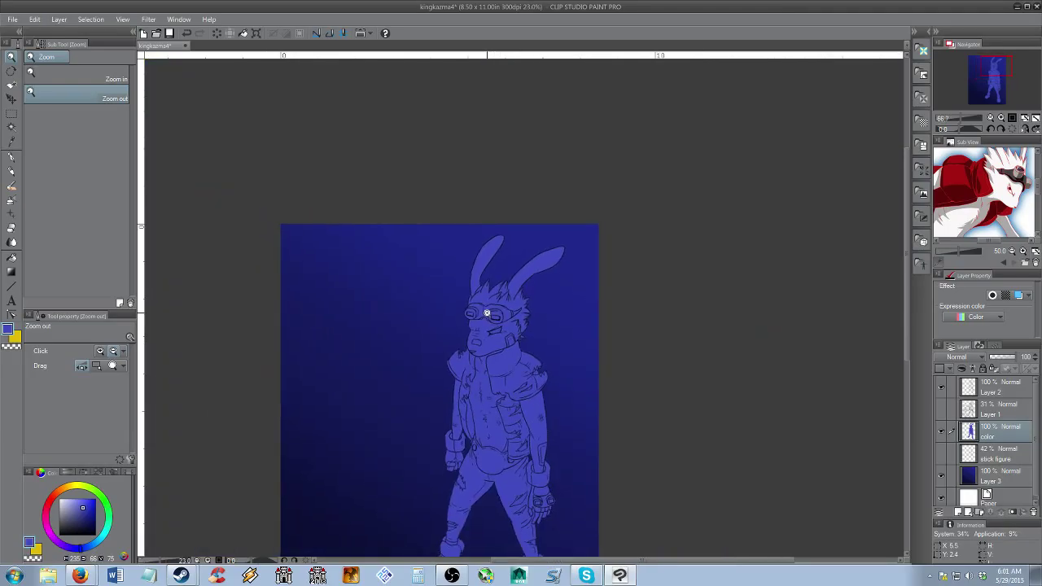
pyautogui.moveTo(487, 313); pyautogui.dragTo(587, 438)
pyautogui.scroll(3, 558, 361)
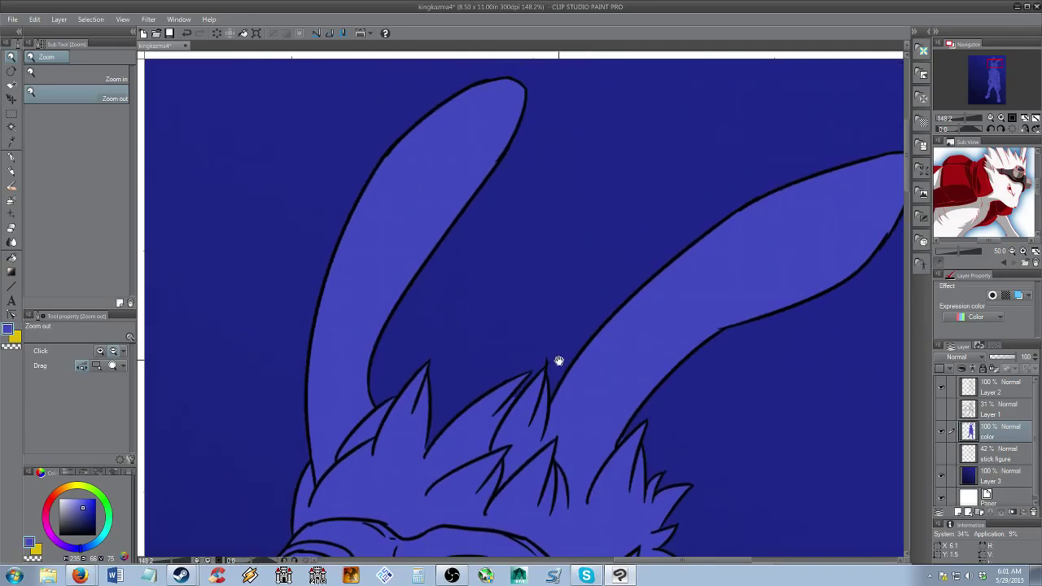
pyautogui.scroll(-10, 559, 361)
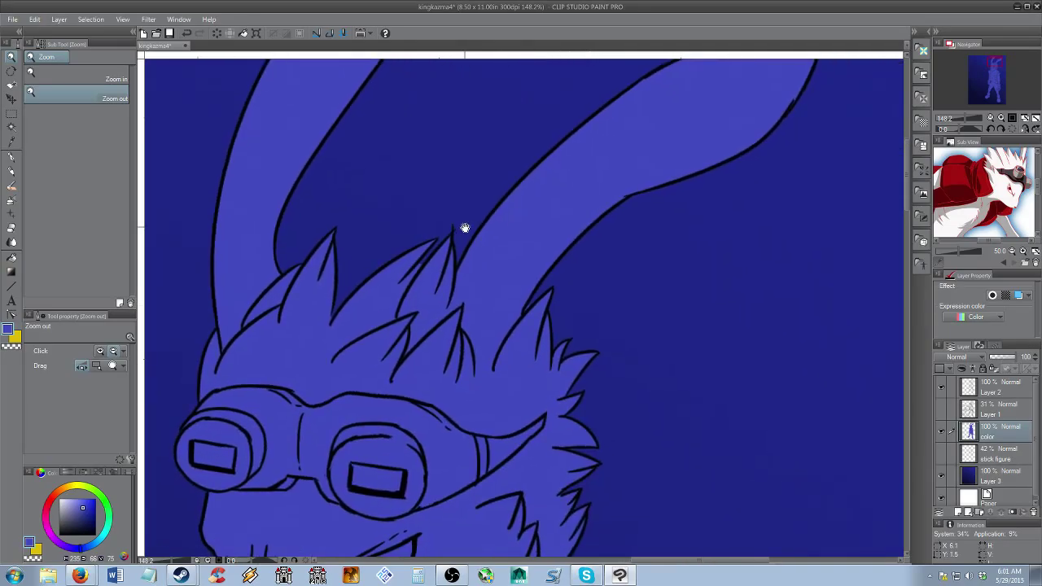
pyautogui.scroll(-3, 569, 292)
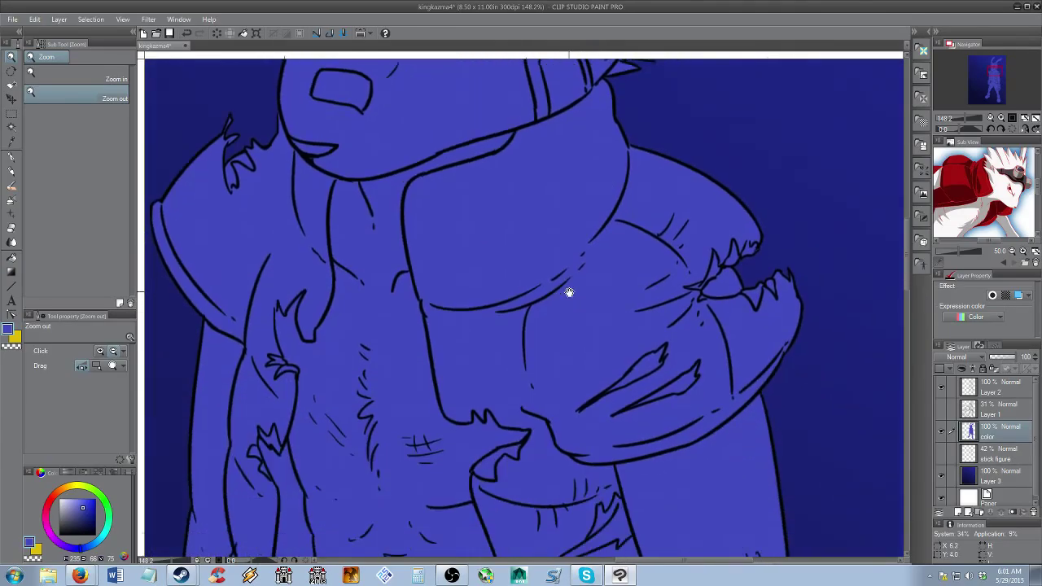
pyautogui.moveTo(432, 399); pyautogui.dragTo(690, 311)
pyautogui.scroll(6, 474, 306)
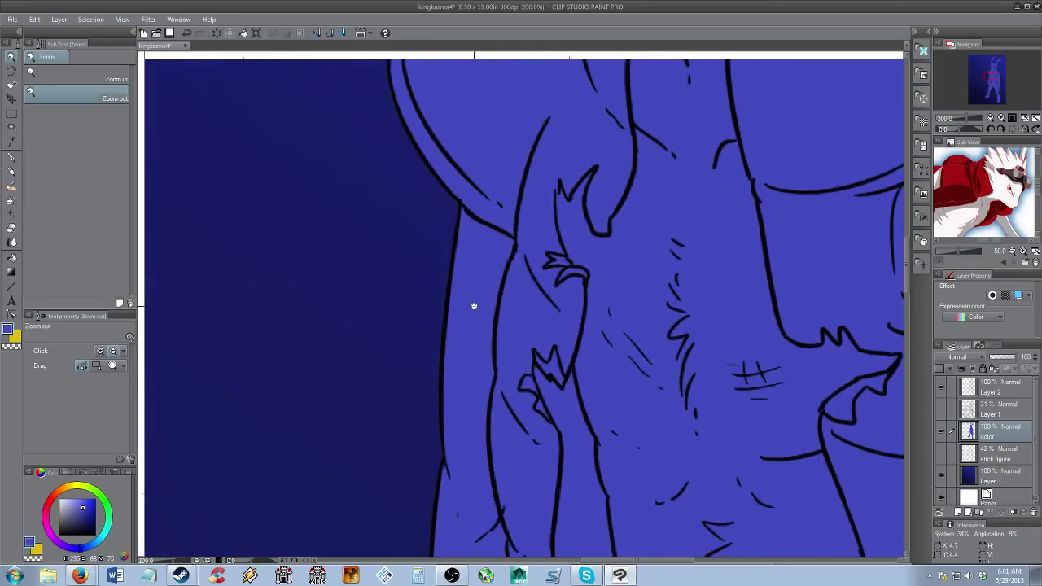
pyautogui.scroll(2, 486, 320)
pyautogui.scroll(-6, 489, 323)
# Examine the blue fill against the line art around the waist, gloves, torn trousers and shoes, and back up the torso
pyautogui.moveTo(626, 457); pyautogui.dragTo(558, 197)
pyautogui.scroll(-2, 629, 337)
pyautogui.moveTo(677, 437); pyautogui.dragTo(565, 298)
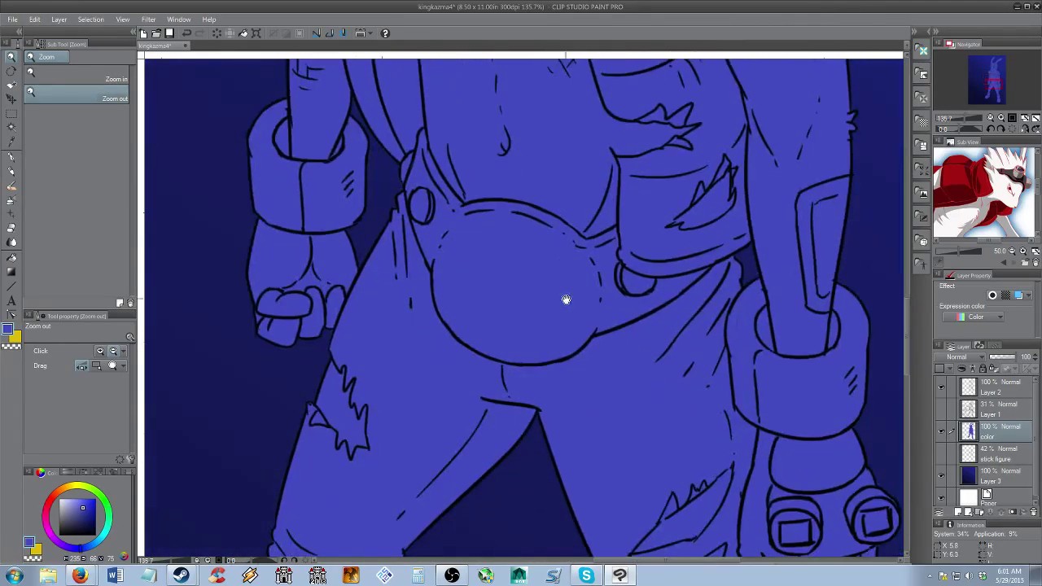
pyautogui.moveTo(572, 372); pyautogui.dragTo(585, 277)
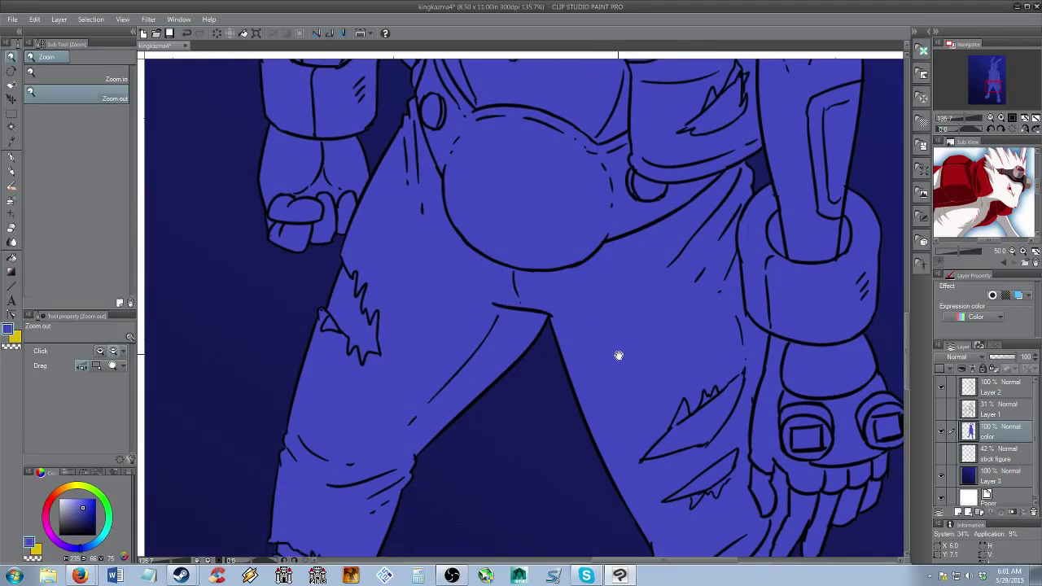
pyautogui.press('b')
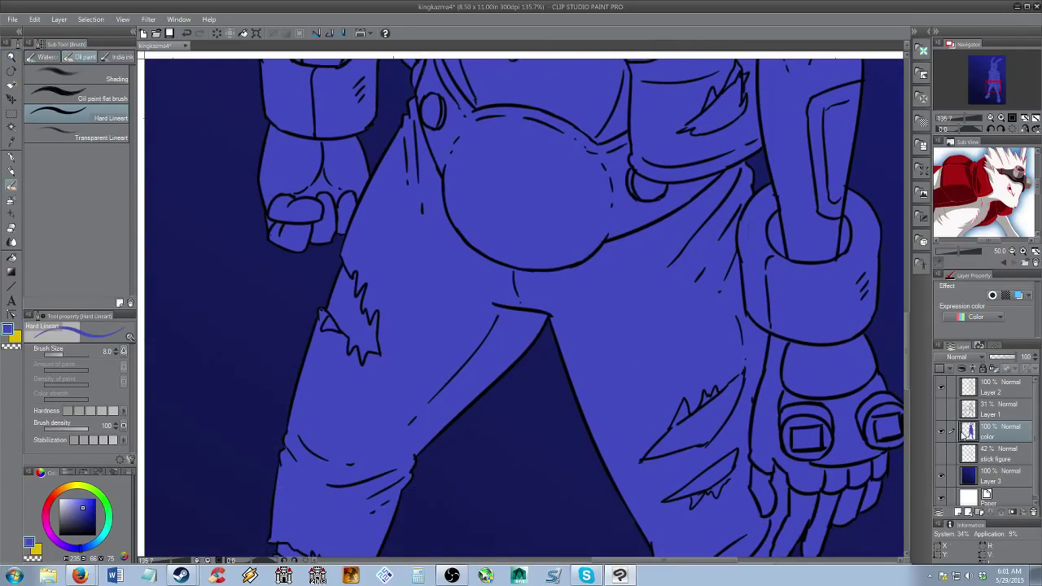
pyautogui.moveTo(681, 412); pyautogui.dragTo(658, 268)
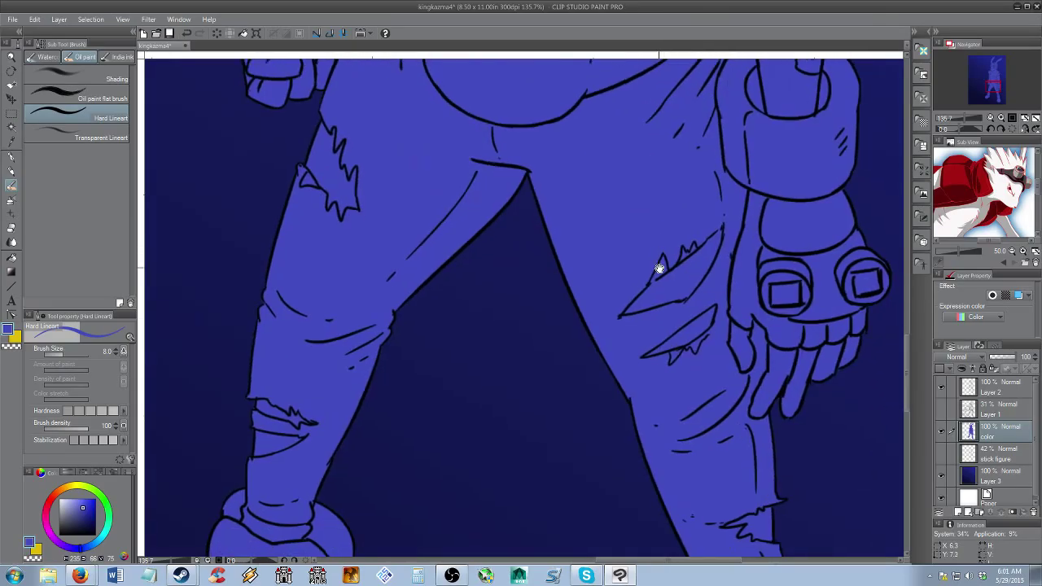
pyautogui.moveTo(654, 368); pyautogui.dragTo(762, 222)
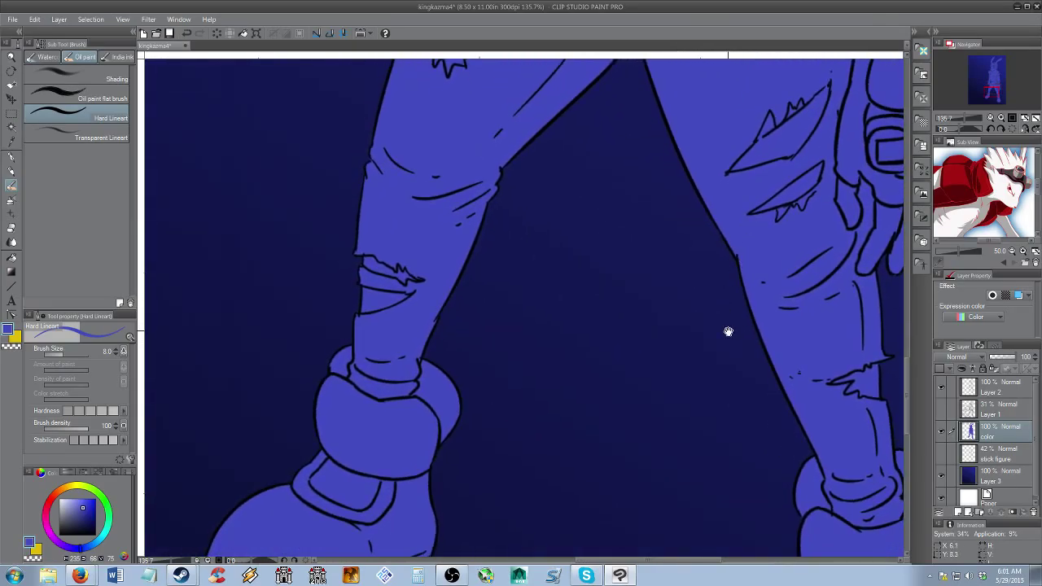
pyautogui.moveTo(728, 331); pyautogui.dragTo(679, 314)
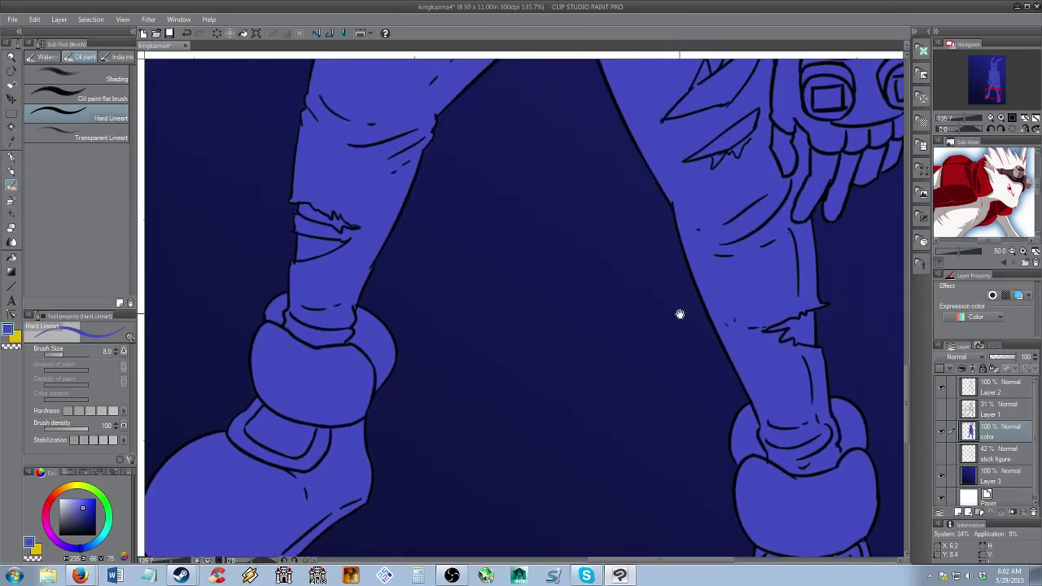
pyautogui.moveTo(667, 265); pyautogui.dragTo(681, 328)
pyautogui.hotkey('alt', 'space')
pyautogui.moveTo(674, 287); pyautogui.dragTo(659, 269)
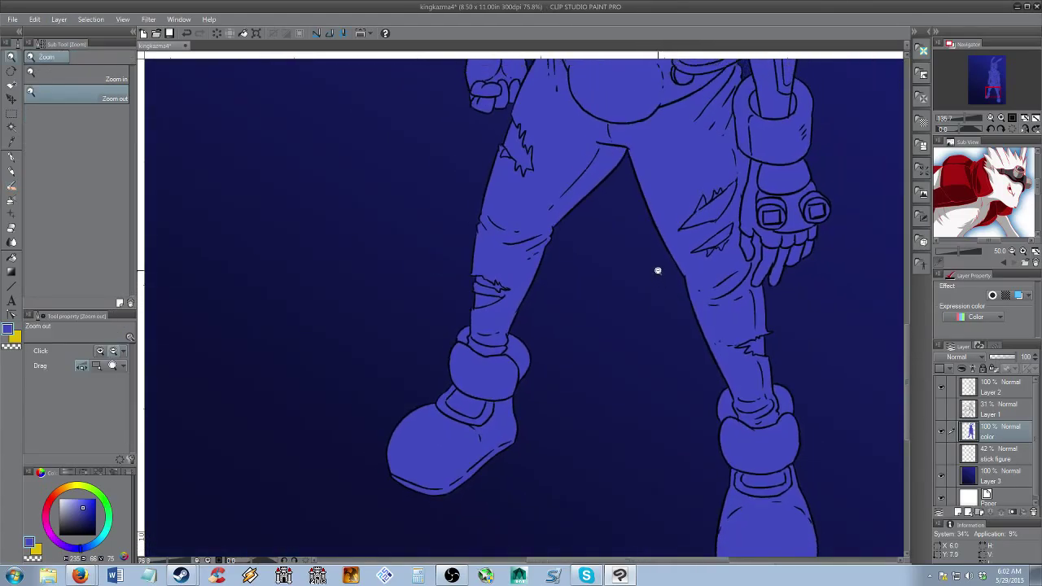
pyautogui.moveTo(656, 213); pyautogui.dragTo(660, 343)
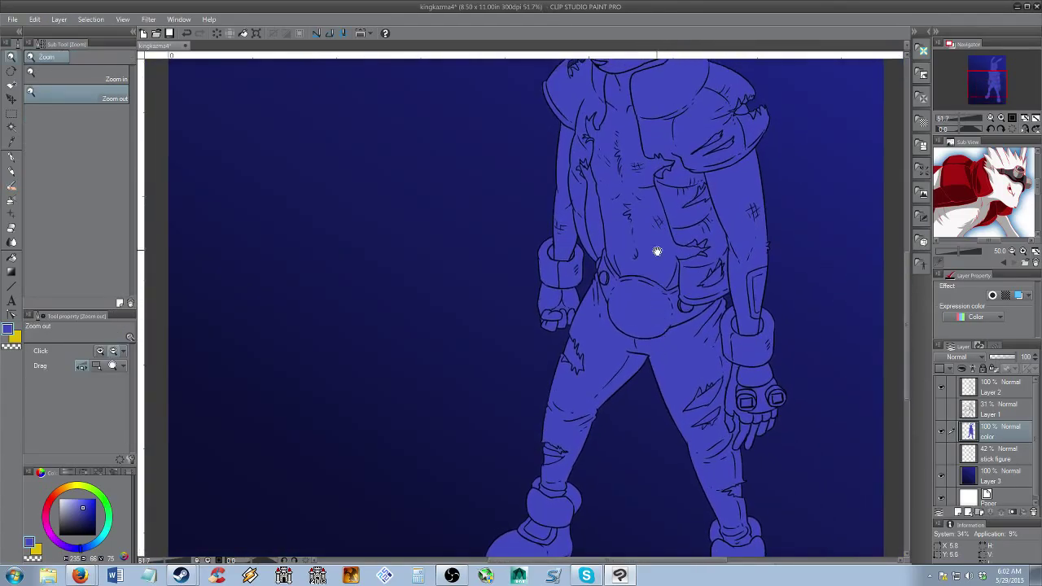
pyautogui.moveTo(659, 252); pyautogui.dragTo(650, 369)
pyautogui.moveTo(647, 333); pyautogui.dragTo(647, 351)
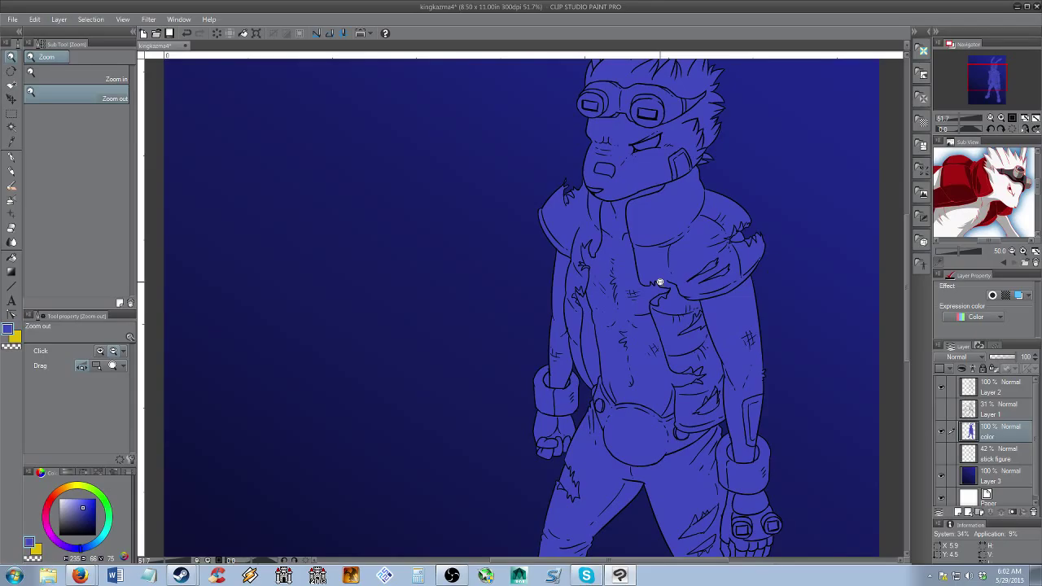
# Undo the deselection of the character and shrink the selected area by 2 px
pyautogui.hotkey('ctrl', 'z')
pyautogui.moveTo(637, 380); pyautogui.dragTo(587, 370)
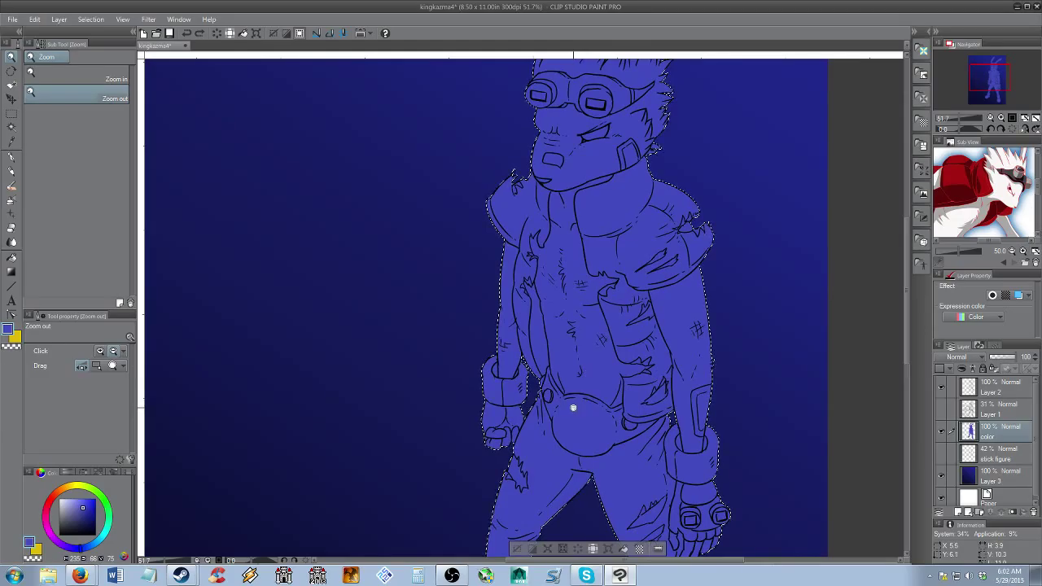
pyautogui.click(561, 549)
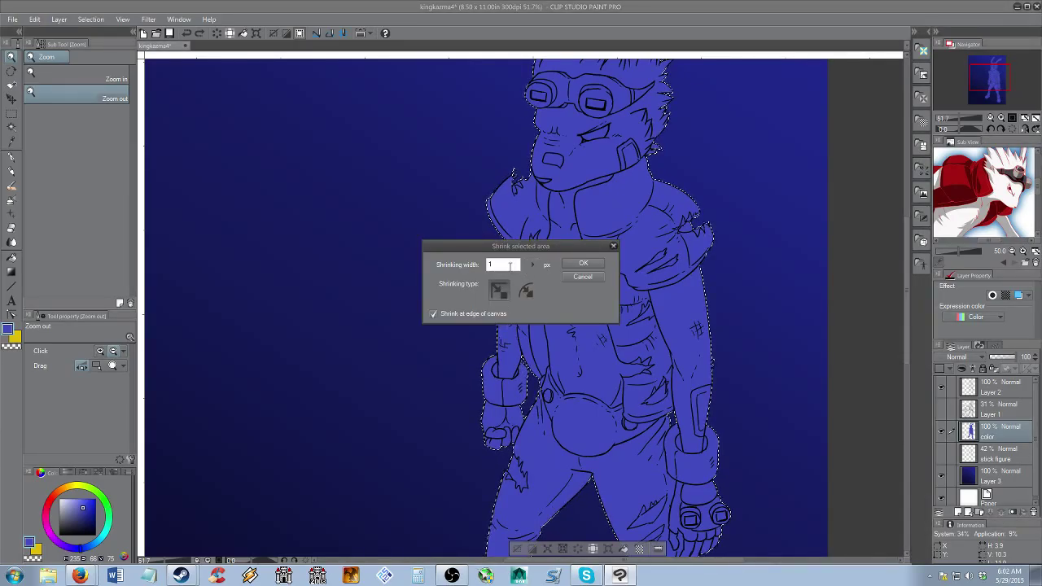
pyautogui.moveTo(511, 265); pyautogui.dragTo(456, 265)
pyautogui.write('2')
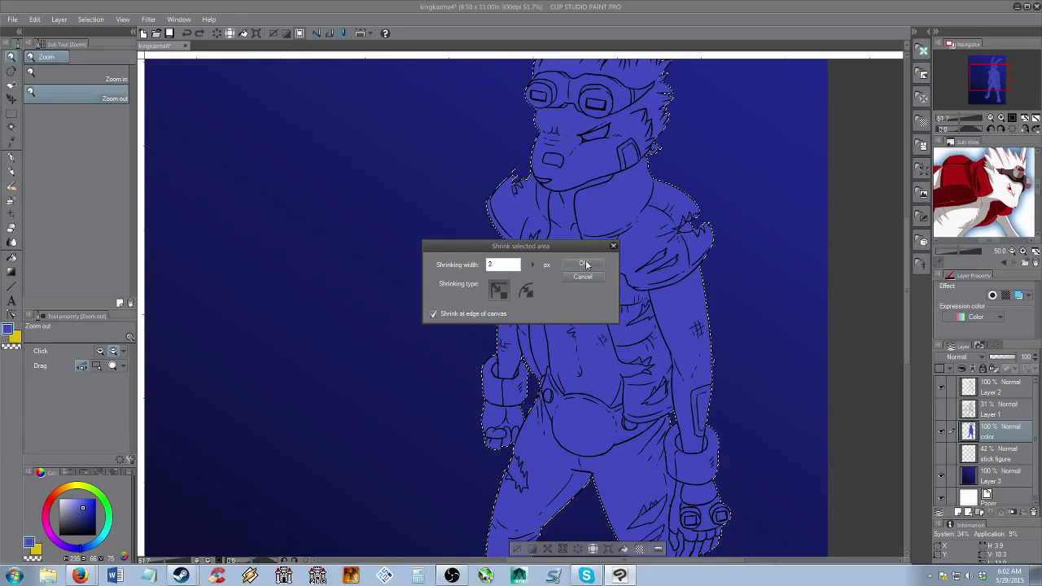
pyautogui.click(585, 265)
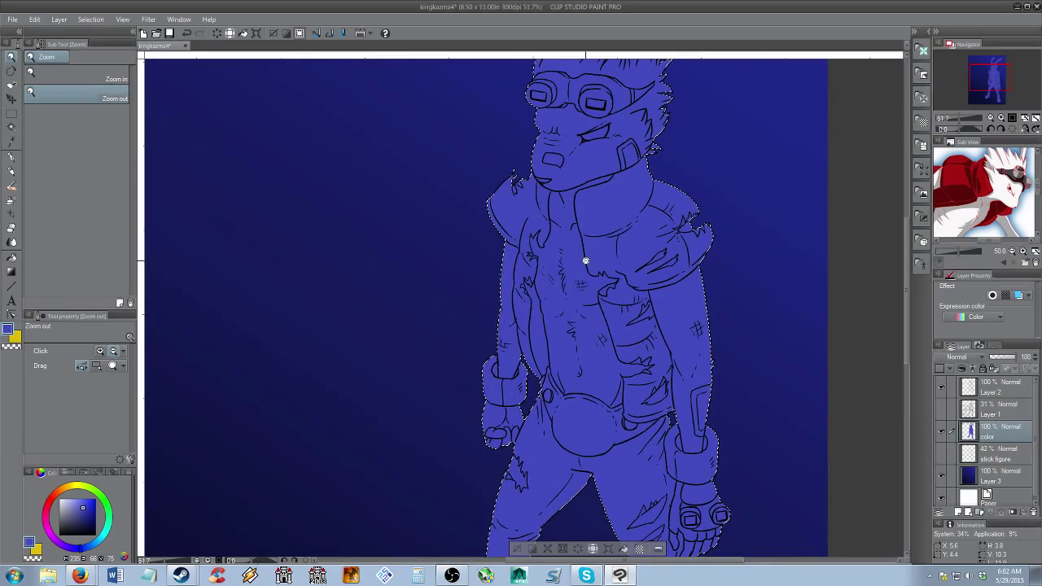
# Check the shrunken selection's outline around the head and shoulders and deselect the character
pyautogui.moveTo(587, 242); pyautogui.dragTo(588, 283)
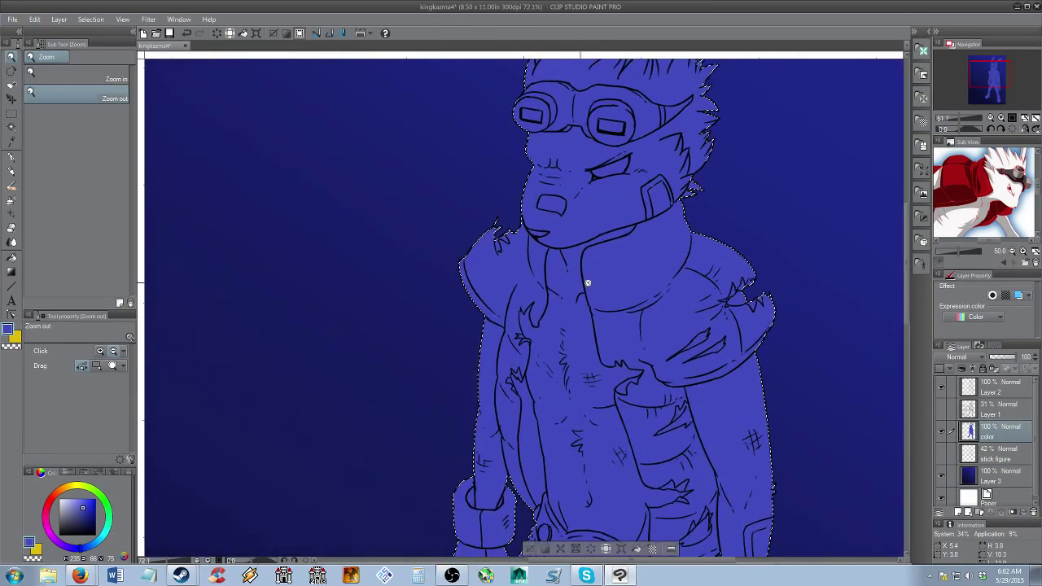
pyautogui.scroll(2, 588, 282)
pyautogui.moveTo(500, 279); pyautogui.dragTo(495, 345)
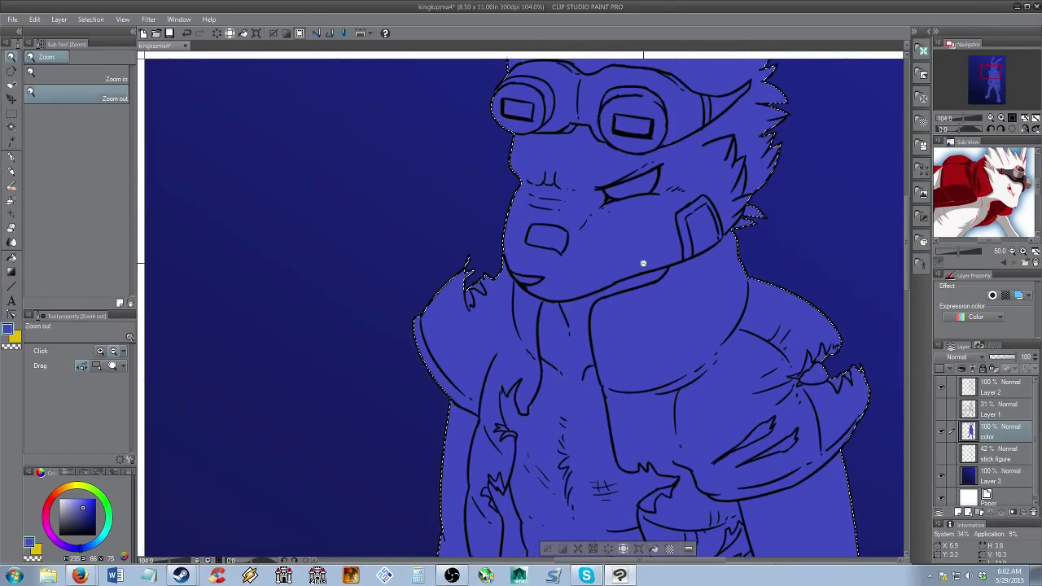
pyautogui.hotkey('ctrl', 'd')
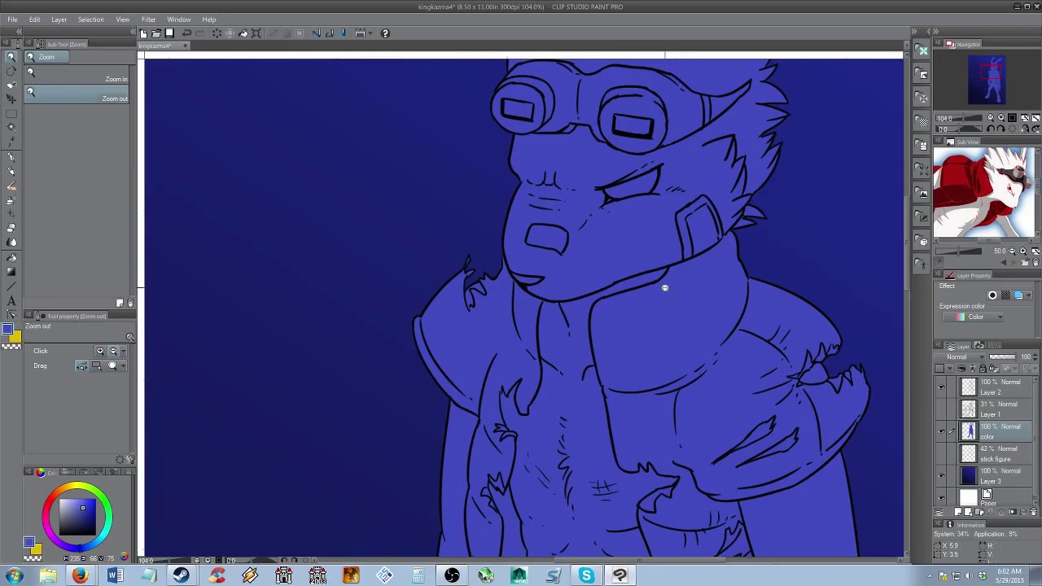
pyautogui.moveTo(665, 288); pyautogui.dragTo(581, 347)
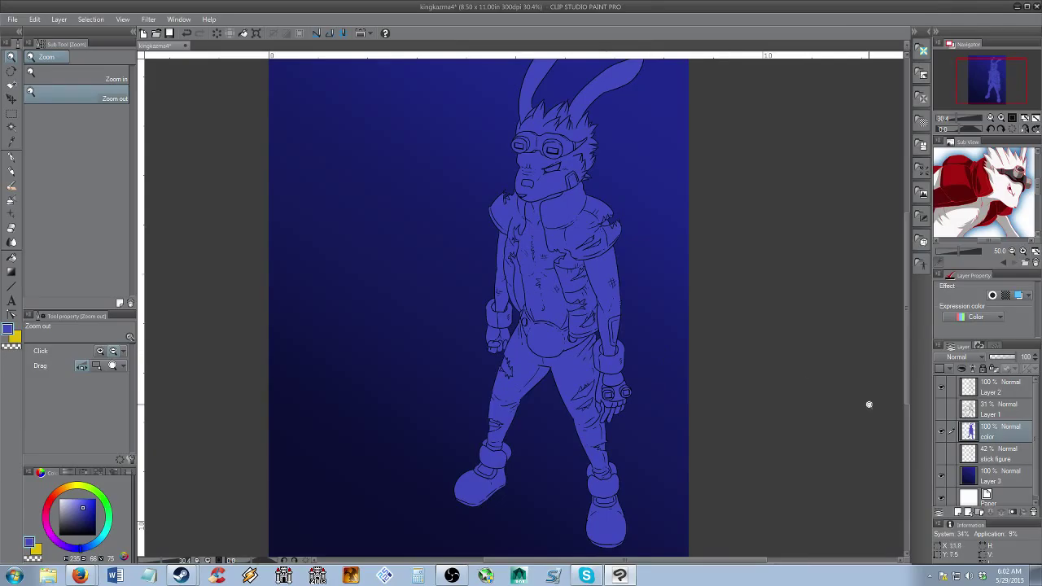
# Rename the color layer as "white"
pyautogui.doubleClick(989, 438)
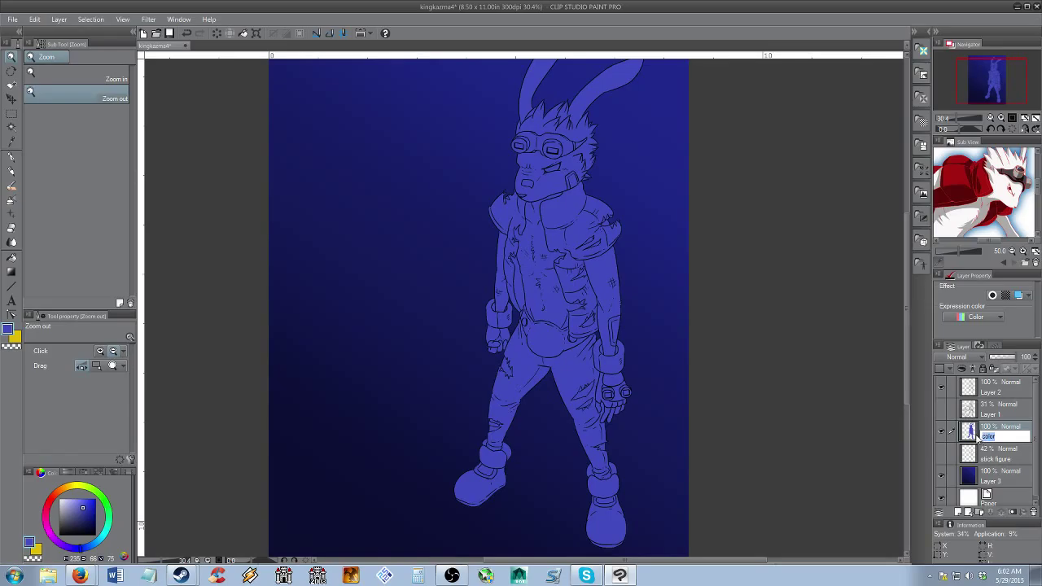
pyautogui.write('white')
pyautogui.press('Return')
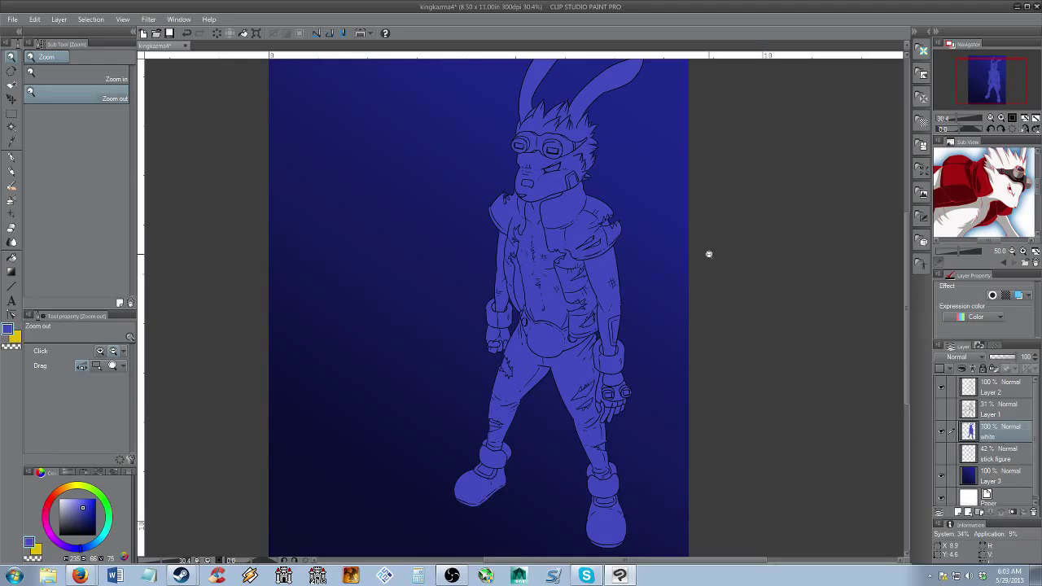
# Show the ears in the reference image and add a layer named "brown" directly above the white layer
pyautogui.moveTo(577, 217); pyautogui.dragTo(574, 240)
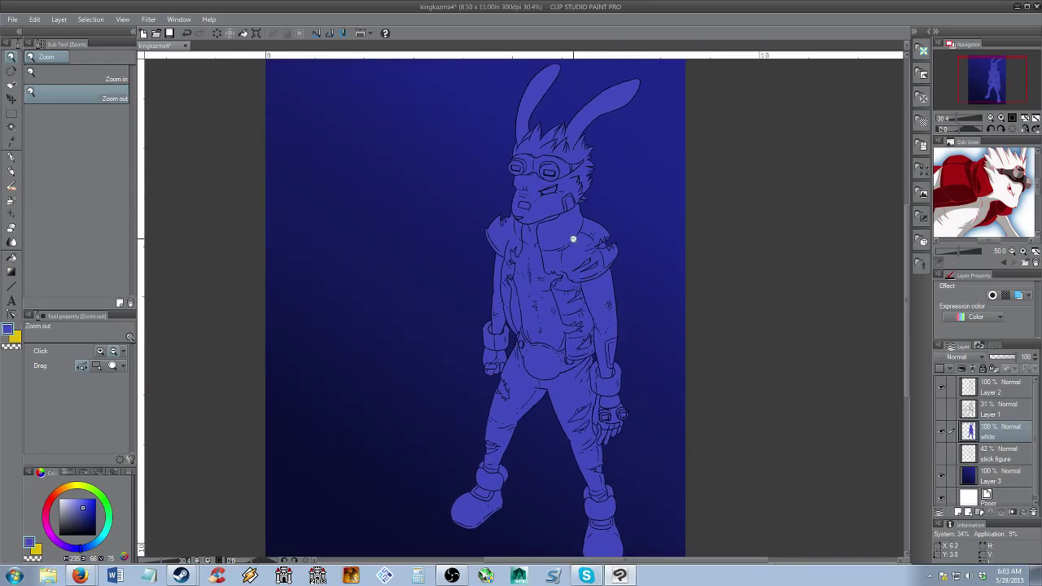
pyautogui.scroll(5, 574, 239)
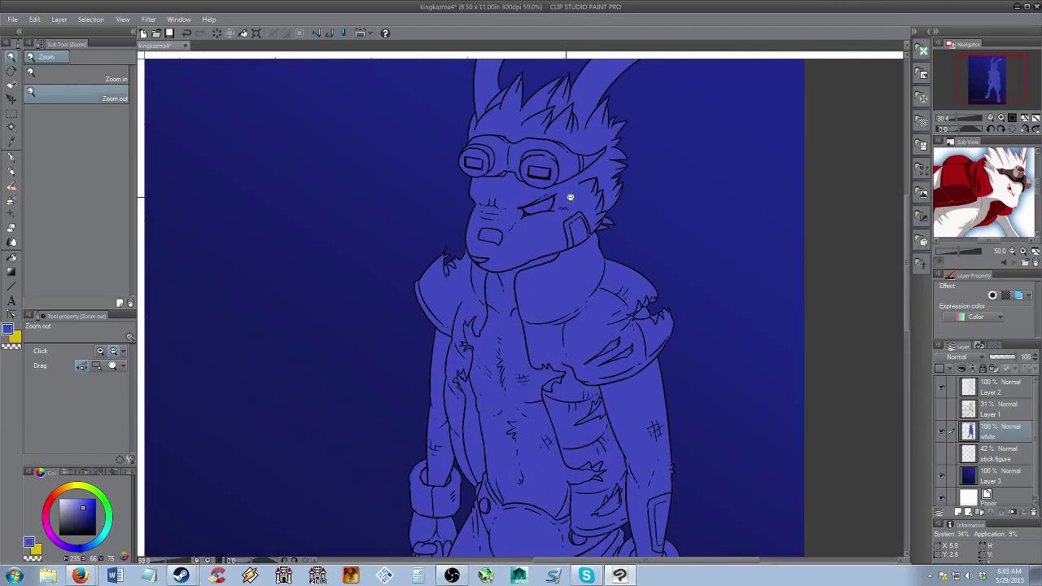
pyautogui.moveTo(572, 197); pyautogui.dragTo(560, 225)
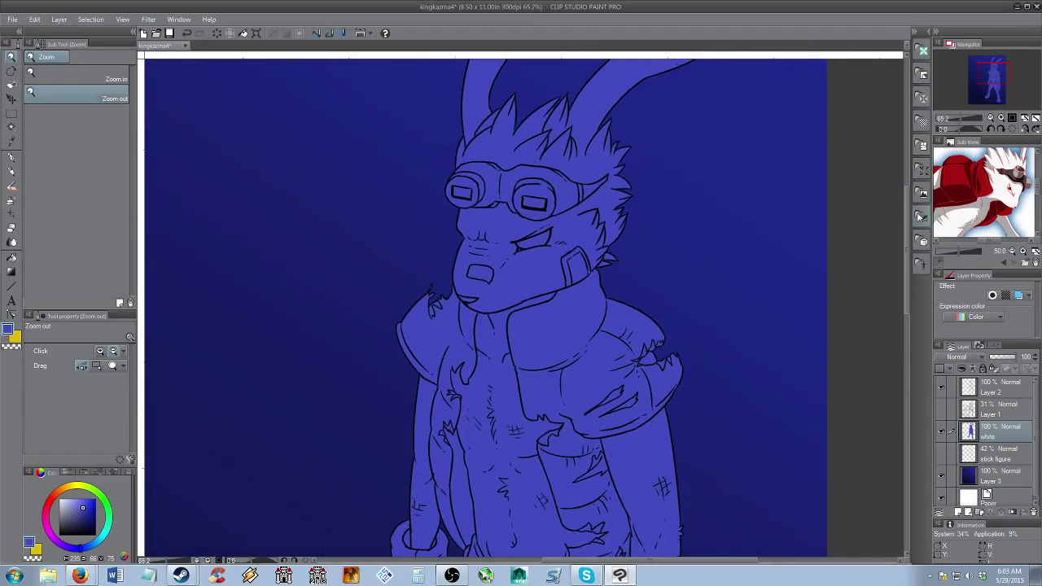
pyautogui.moveTo(994, 193)
pyautogui.mouseDown()
pyautogui.moveTo(989, 224)
pyautogui.moveTo(991, 202)
pyautogui.mouseUp()
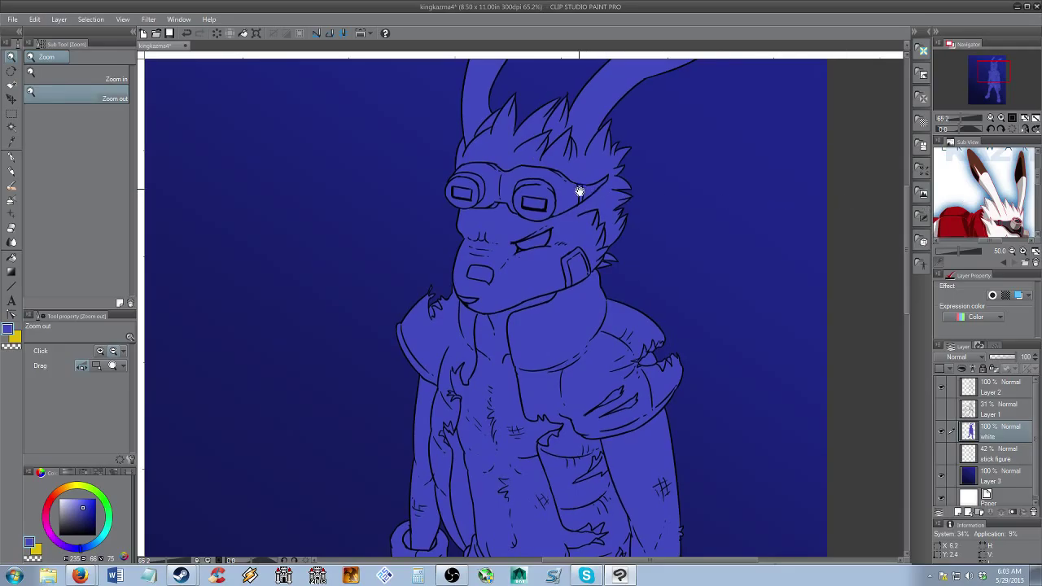
pyautogui.moveTo(587, 186); pyautogui.dragTo(577, 290)
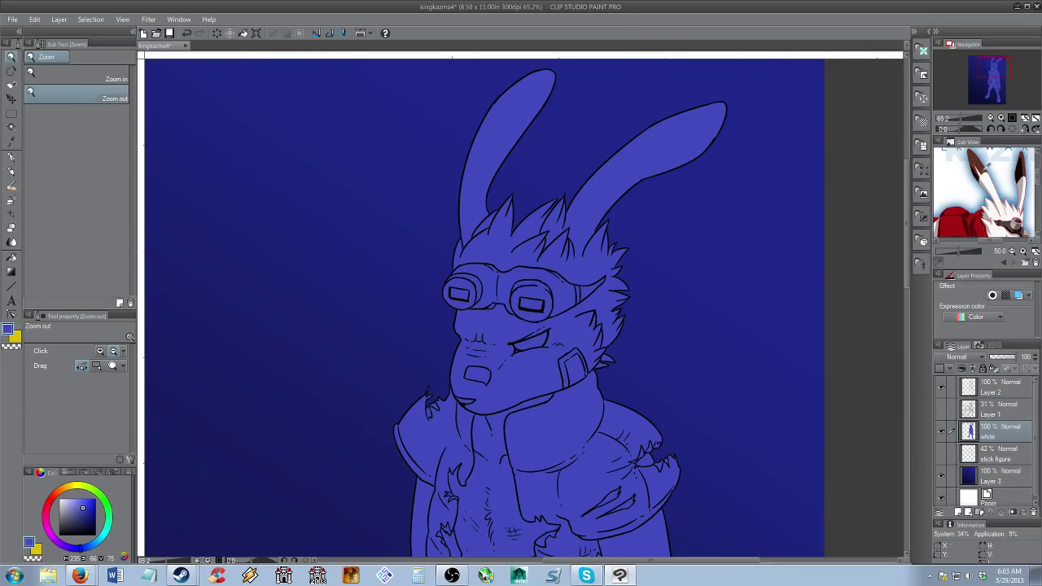
pyautogui.click(963, 513)
pyautogui.doubleClick(995, 437)
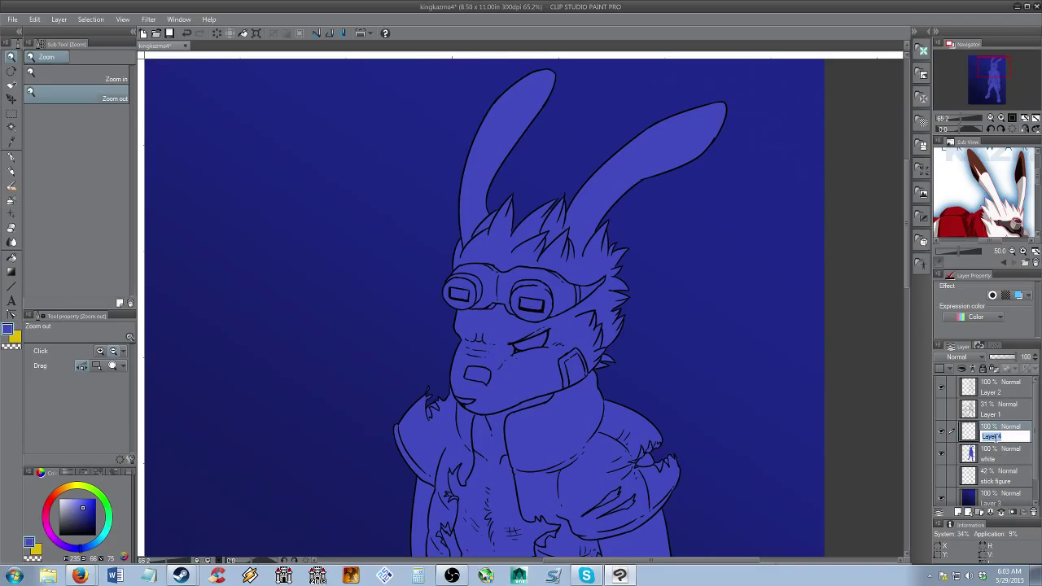
pyautogui.write('brown')
pyautogui.press('Return')
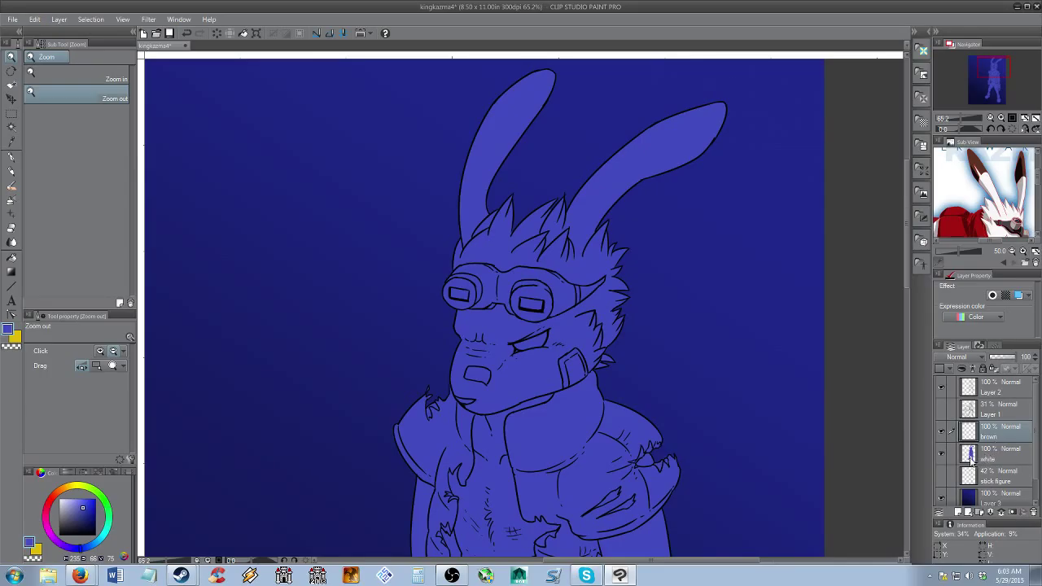
# Select the character's shape from the white layer and paint brown bands across both ears with the Hard Lineart brush at size 20
pyautogui.keyDown('ctrl'); pyautogui.click(970, 458); pyautogui.keyUp('ctrl')
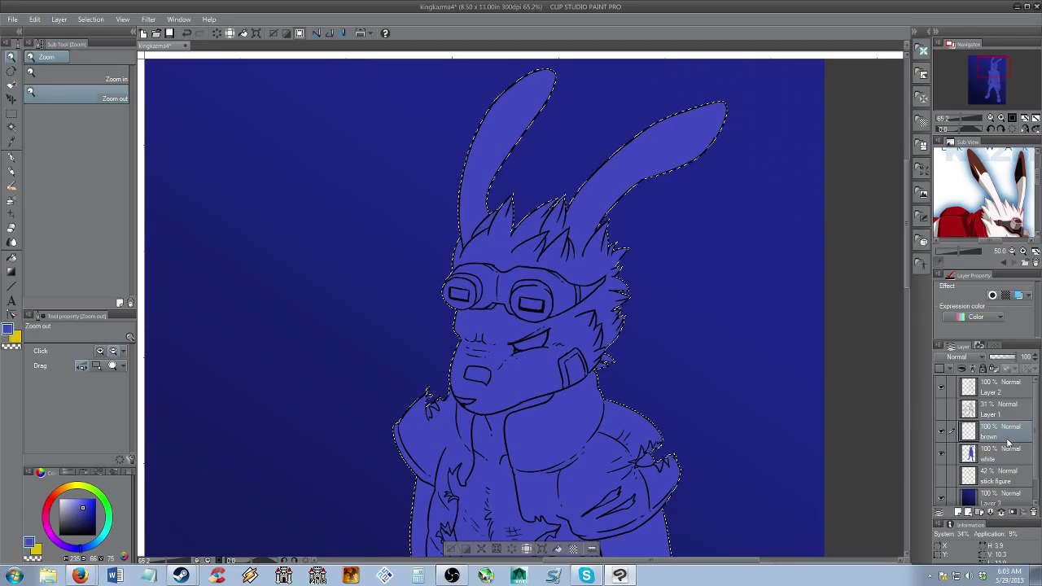
pyautogui.press('b')
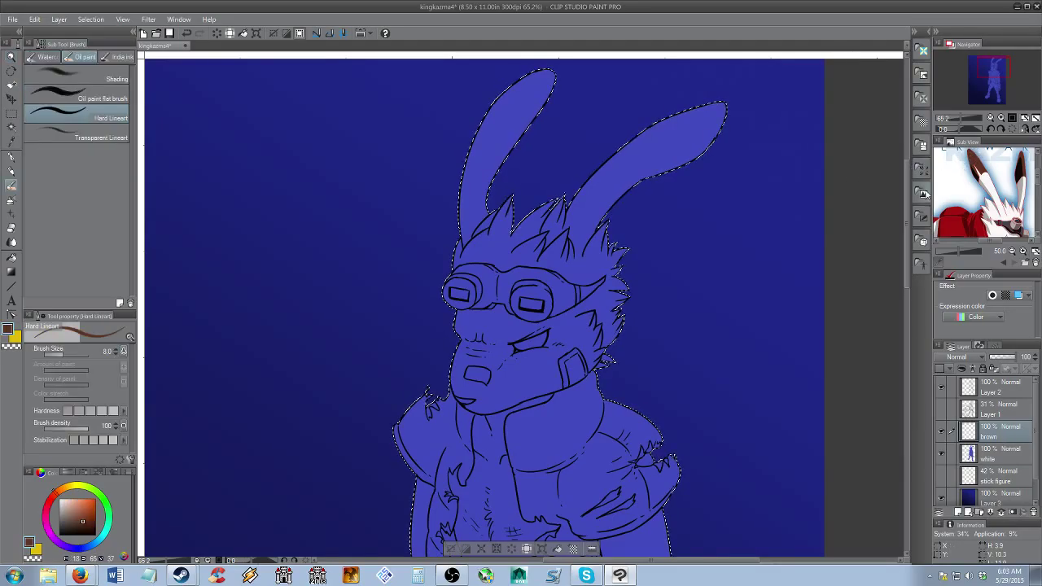
pyautogui.press('b')
pyautogui.press('b')
pyautogui.press(']')
pyautogui.press(']')
pyautogui.press(']')
pyautogui.press(']')
pyautogui.press(']')
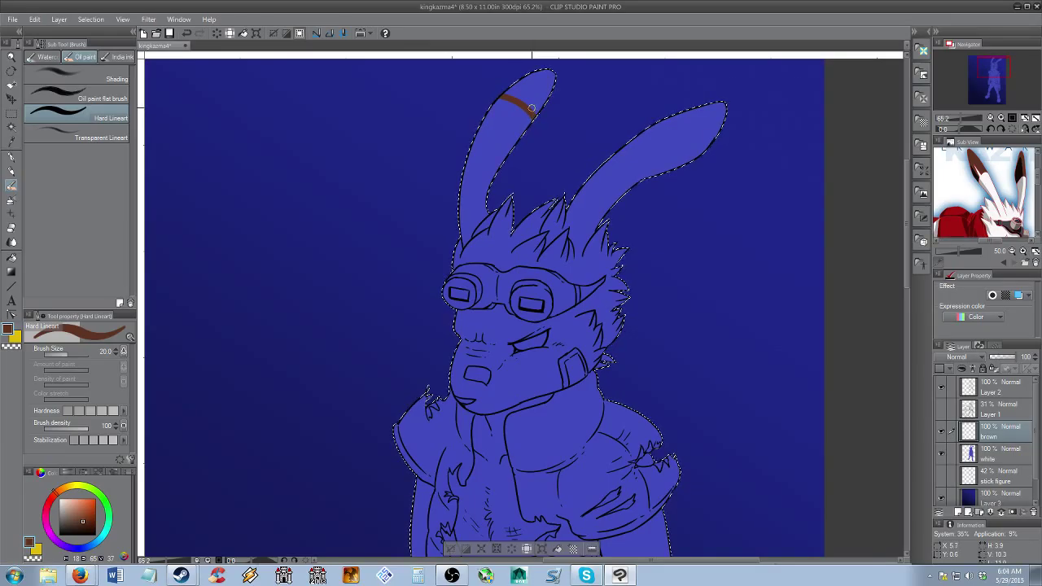
pyautogui.moveTo(676, 117); pyautogui.dragTo(690, 147)
# Fill both ear tips beyond the painted bands with the same brown
pyautogui.press('g')
pyautogui.press('g')
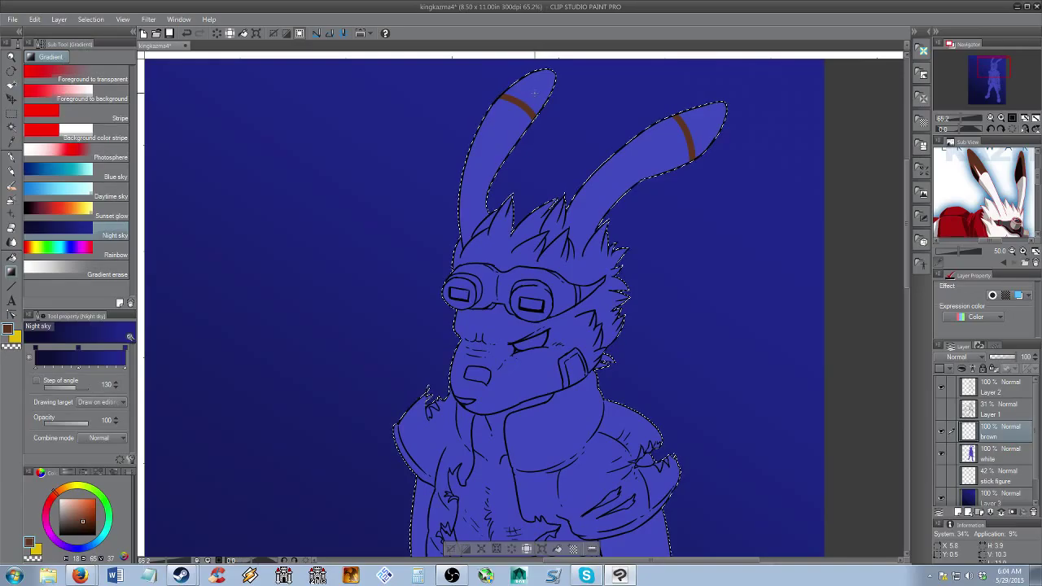
pyautogui.press('g')
pyautogui.click(550, 92)
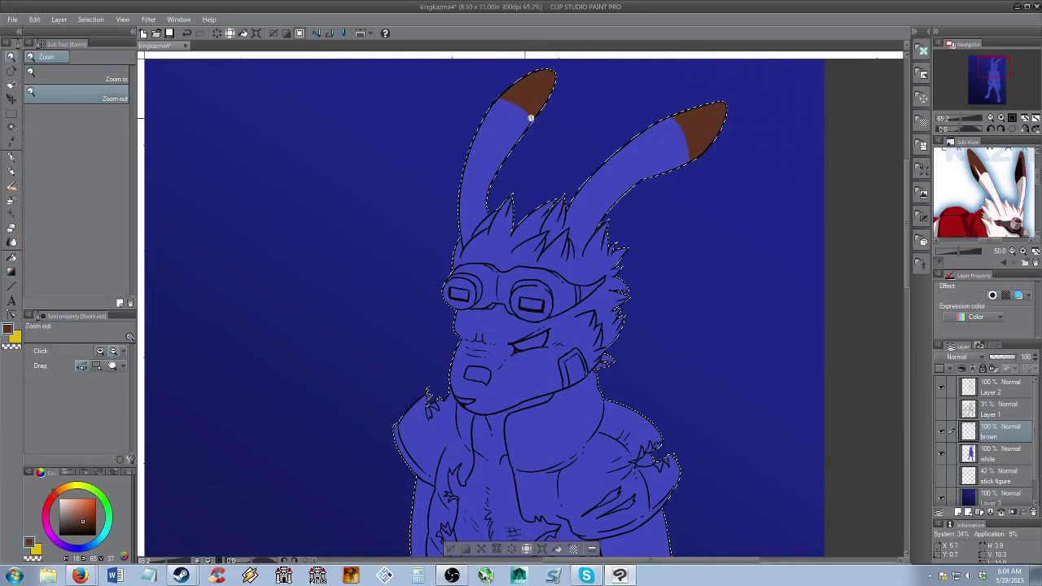
# Inspect the edges of the brown fill on both ear tips up close
pyautogui.scroll(5, 542, 121)
pyautogui.press('g')
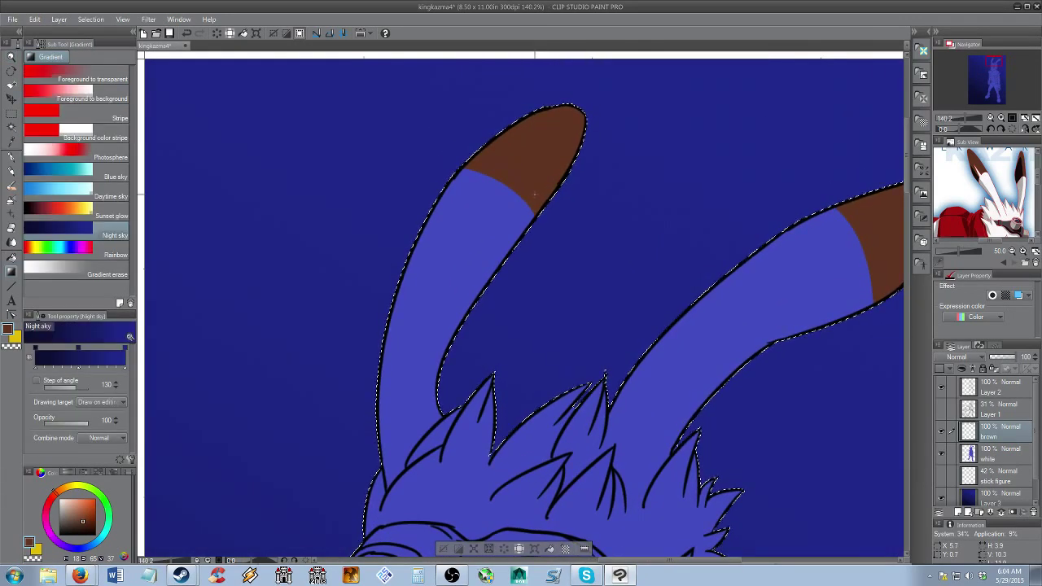
pyautogui.press('g')
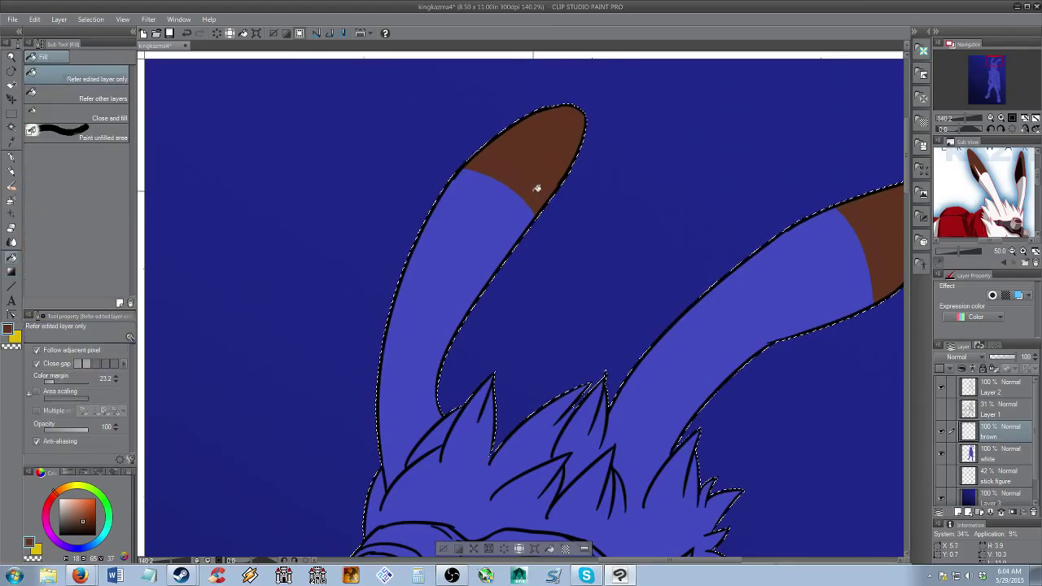
pyautogui.press('b')
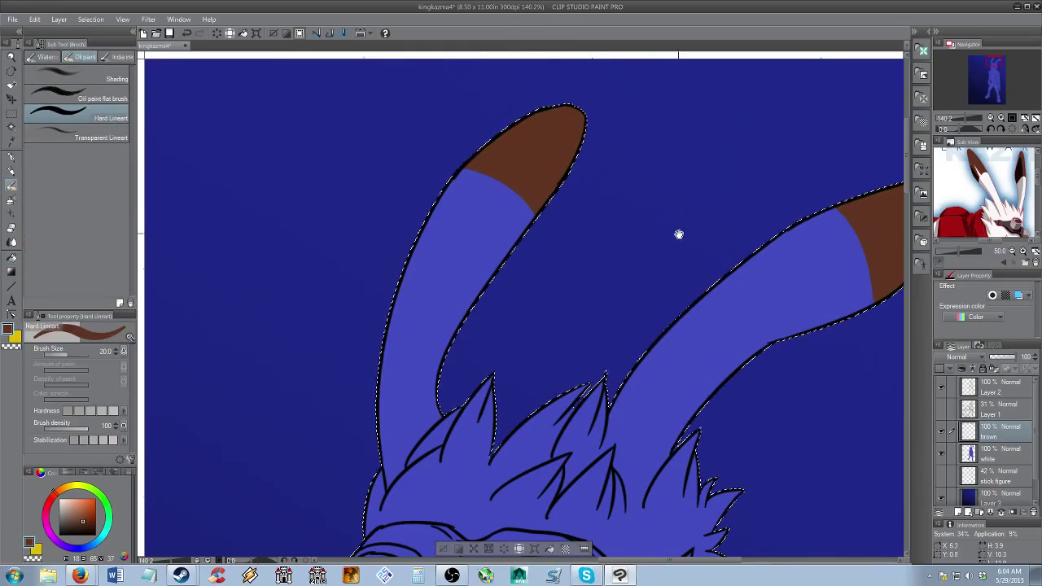
pyautogui.moveTo(759, 233); pyautogui.dragTo(608, 209)
pyautogui.press('/')
pyautogui.moveTo(591, 251)
pyautogui.mouseDown()
pyautogui.moveTo(591, 237)
pyautogui.moveTo(624, 208)
pyautogui.moveTo(586, 214)
pyautogui.moveTo(591, 226)
pyautogui.moveTo(592, 182)
pyautogui.moveTo(570, 200)
pyautogui.moveTo(592, 196)
pyautogui.moveTo(574, 254)
pyautogui.mouseUp()
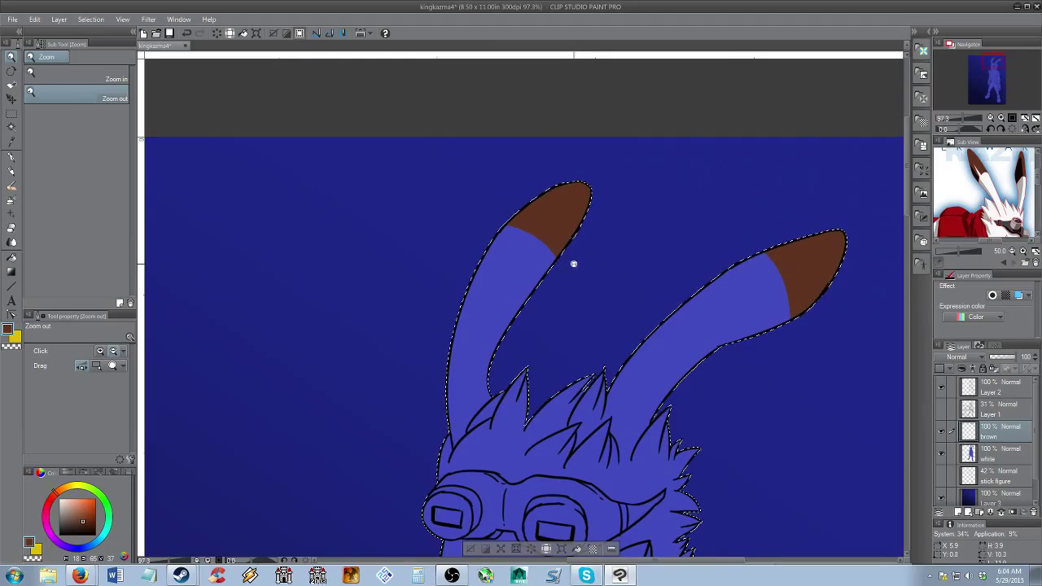
# Sample the dark blue background colour and try it on the ear with the Hard Lineart brush at densities 19 and 75
pyautogui.keyDown('alt'); pyautogui.click(365, 258); pyautogui.keyUp('alt')
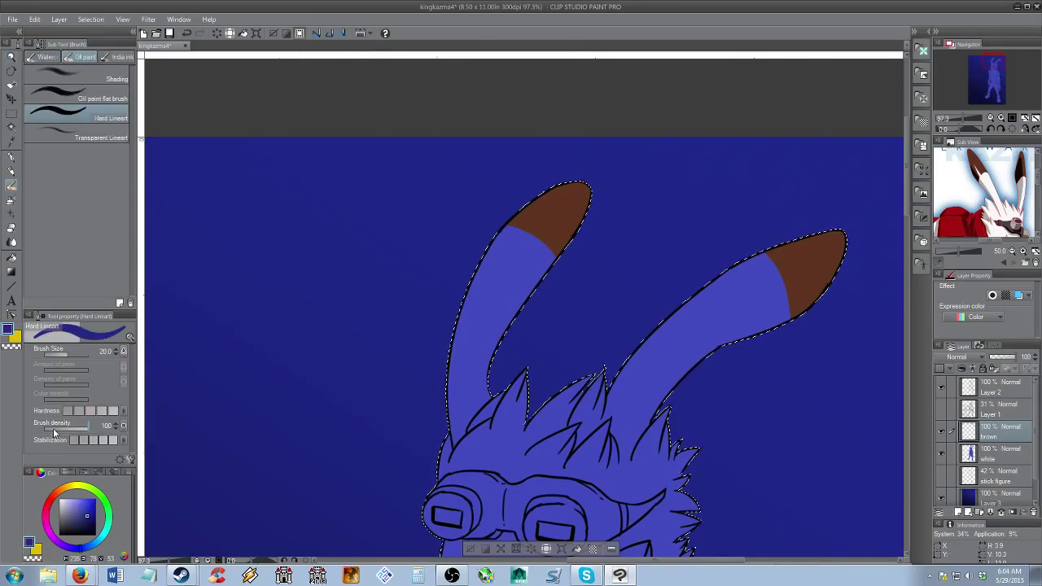
pyautogui.click(54, 430)
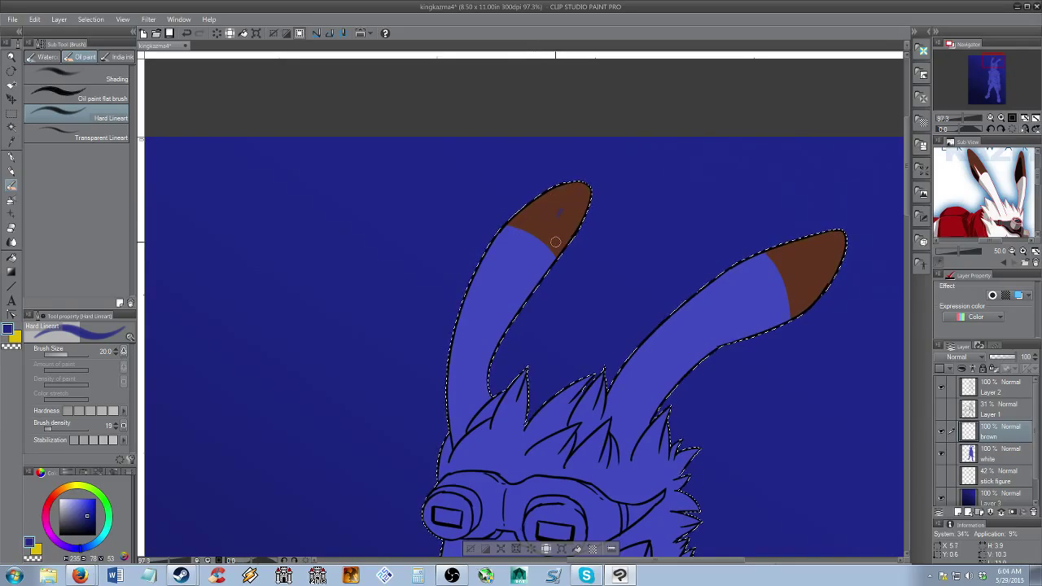
pyautogui.hotkey('ctrl', 'z')
pyautogui.moveTo(54, 435); pyautogui.dragTo(91, 430)
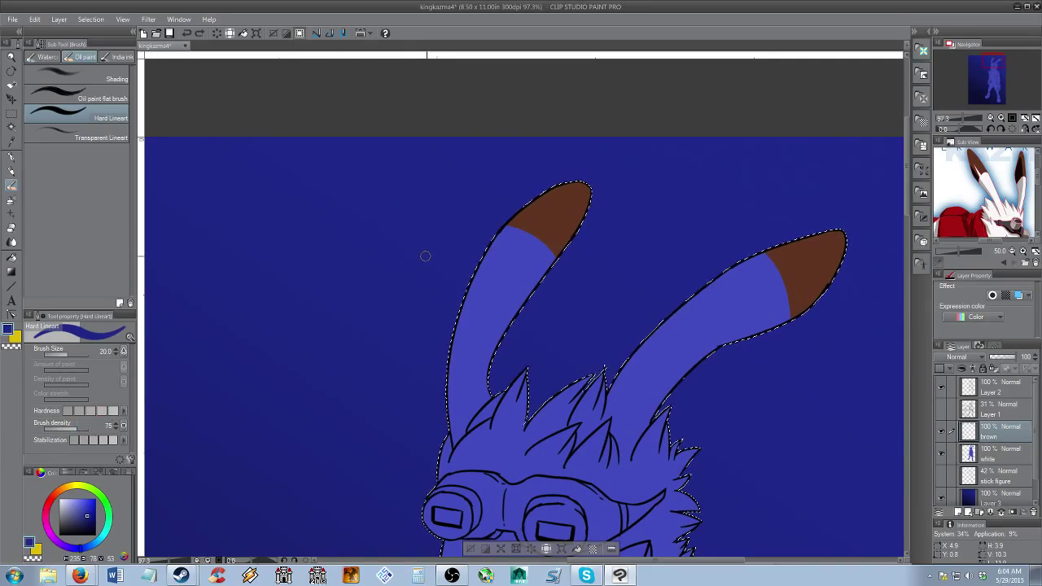
pyautogui.moveTo(518, 239); pyautogui.dragTo(495, 252)
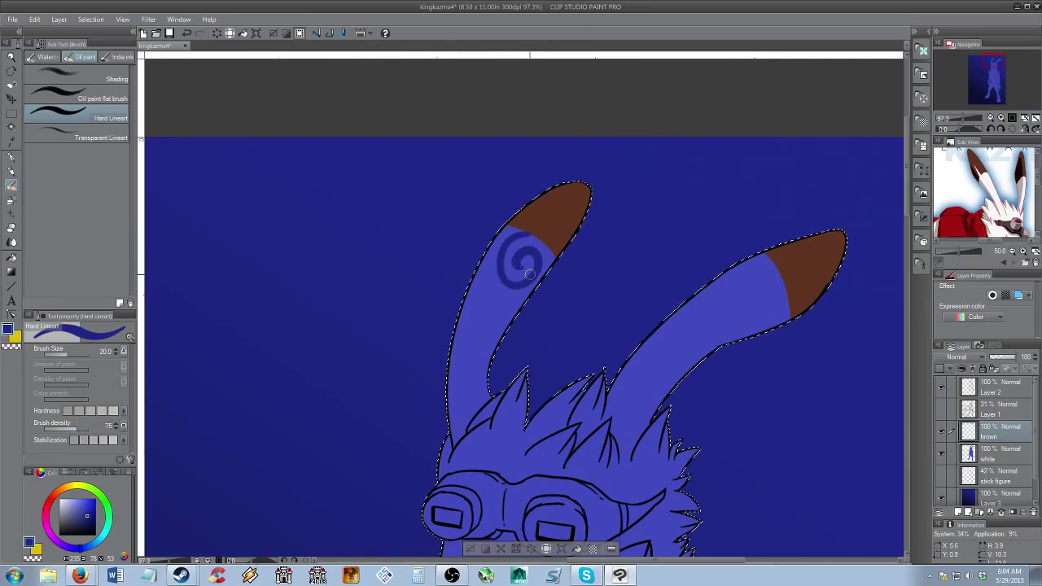
pyautogui.hotkey('ctrl', 'z')
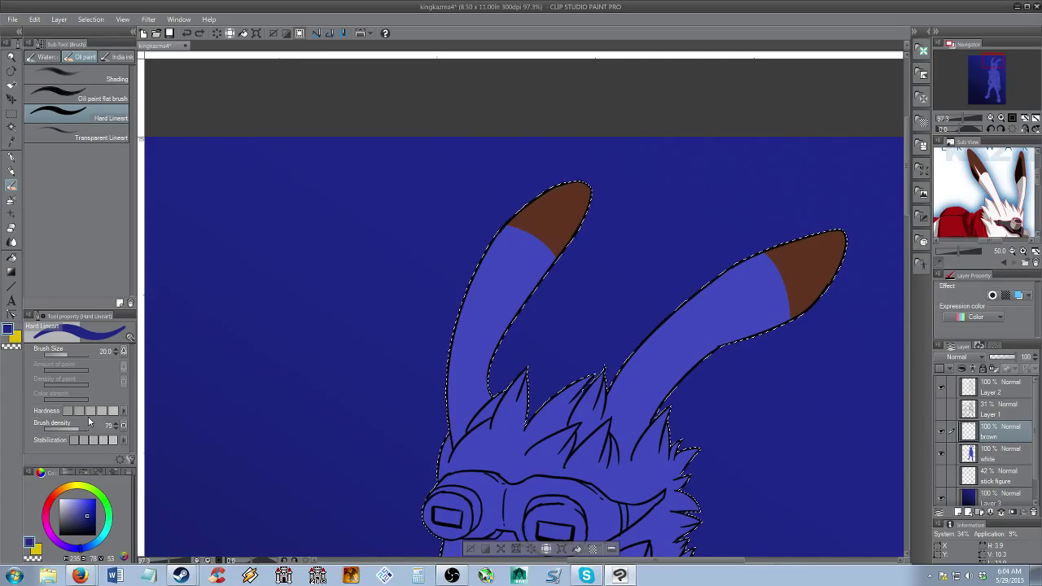
# Blend the dark blue over one brown ear tip with the Shading brush and sample the mixed purplish brown
pyautogui.click(114, 139)
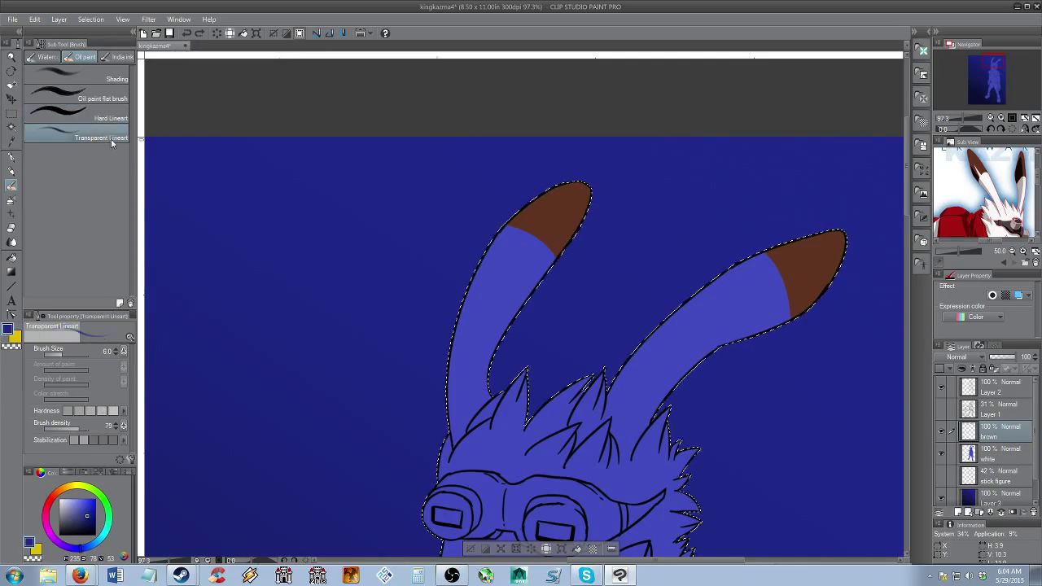
pyautogui.click(106, 79)
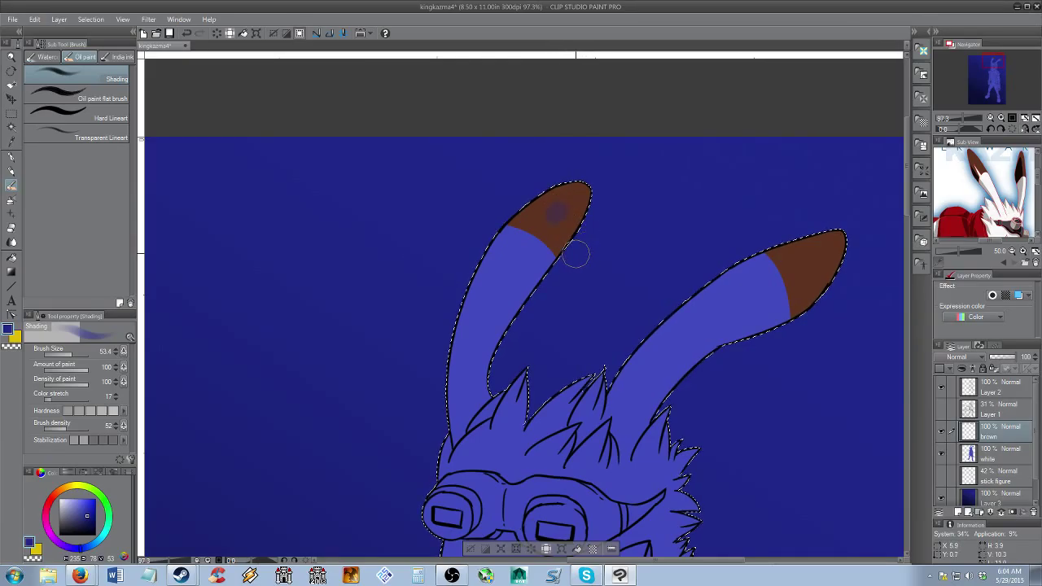
pyautogui.keyDown('alt'); pyautogui.click(558, 215); pyautogui.keyUp('alt')
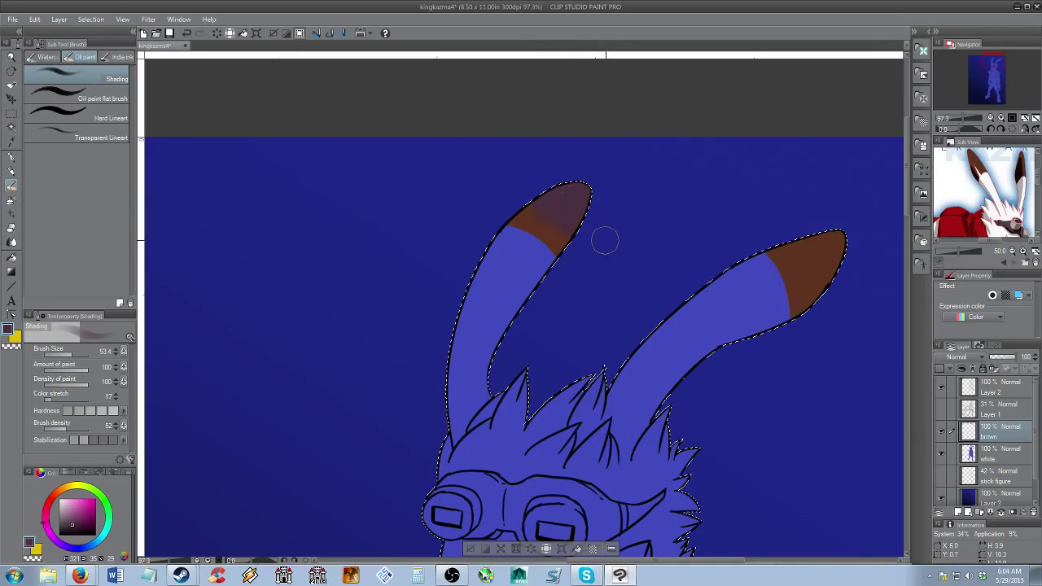
# Undo the blending test, lock the brown layer's transparent pixels and repaint both ear tips purplish brown with the Darker pencil at size 60
pyautogui.press('p')
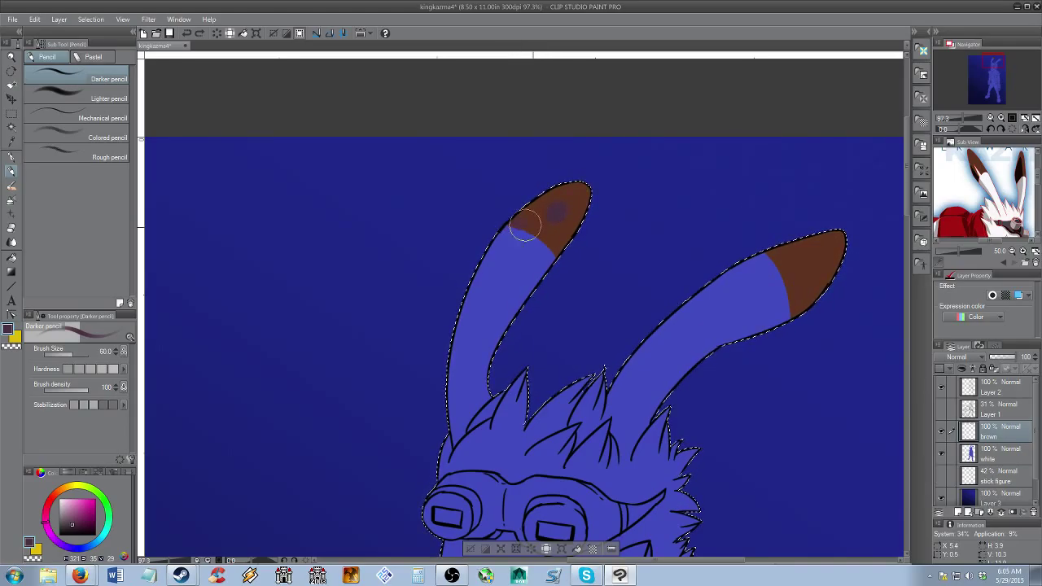
pyautogui.hotkey('ctrl', 'z')
pyautogui.moveTo(549, 239); pyautogui.dragTo(560, 238)
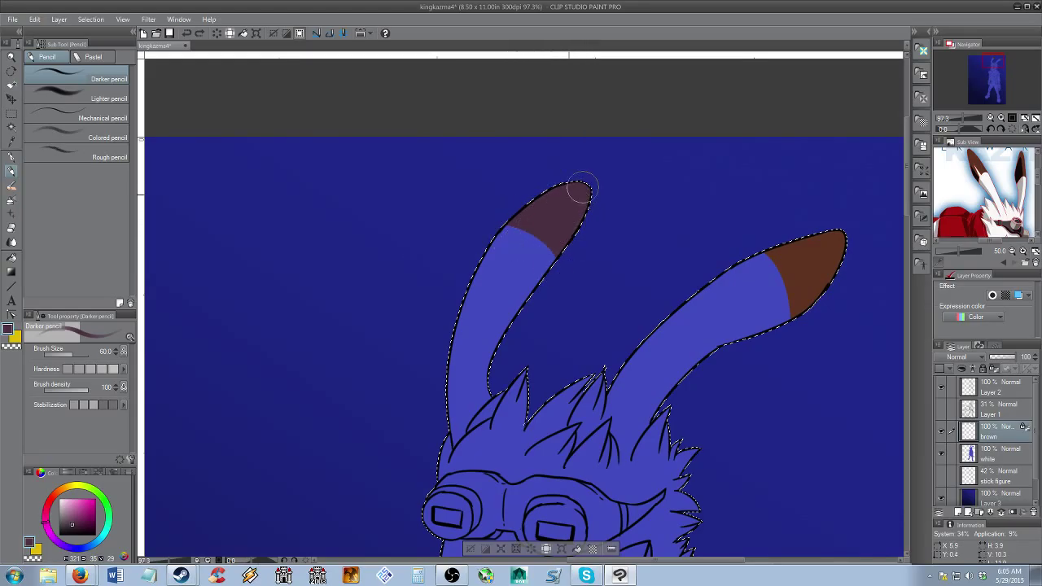
pyautogui.moveTo(804, 246)
pyautogui.mouseDown()
pyautogui.moveTo(855, 234)
pyautogui.moveTo(836, 226)
pyautogui.moveTo(844, 224)
pyautogui.moveTo(773, 298)
pyautogui.moveTo(786, 302)
pyautogui.moveTo(777, 333)
pyautogui.moveTo(809, 327)
pyautogui.moveTo(813, 232)
pyautogui.moveTo(812, 271)
pyautogui.moveTo(772, 260)
pyautogui.mouseUp()
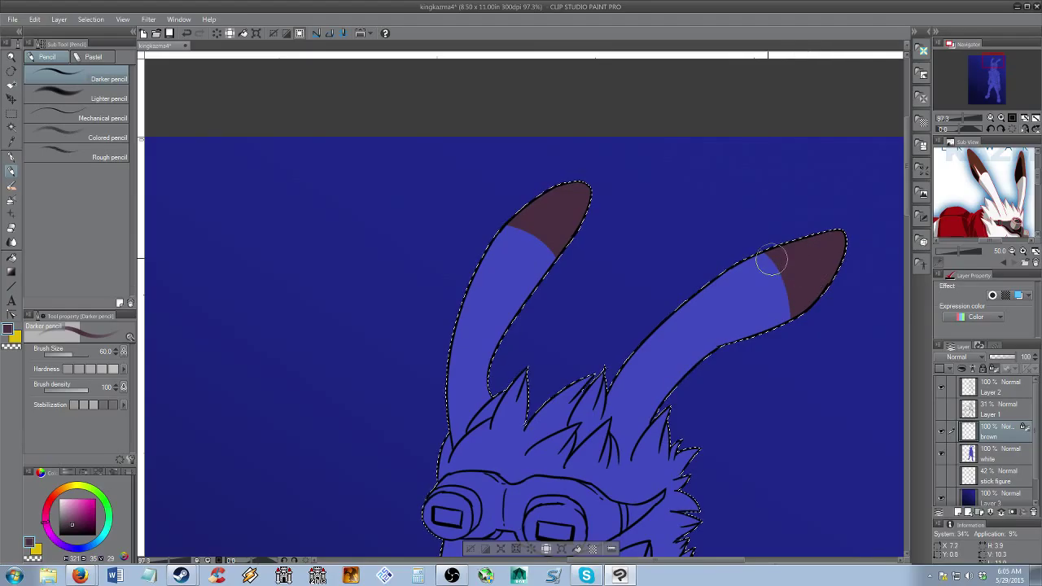
# Set the Darker pencil to size 25 and unlock the brown layer's transparent pixels
pyautogui.press('/')
pyautogui.moveTo(559, 238); pyautogui.dragTo(608, 241)
pyautogui.moveTo(606, 247); pyautogui.dragTo(597, 298)
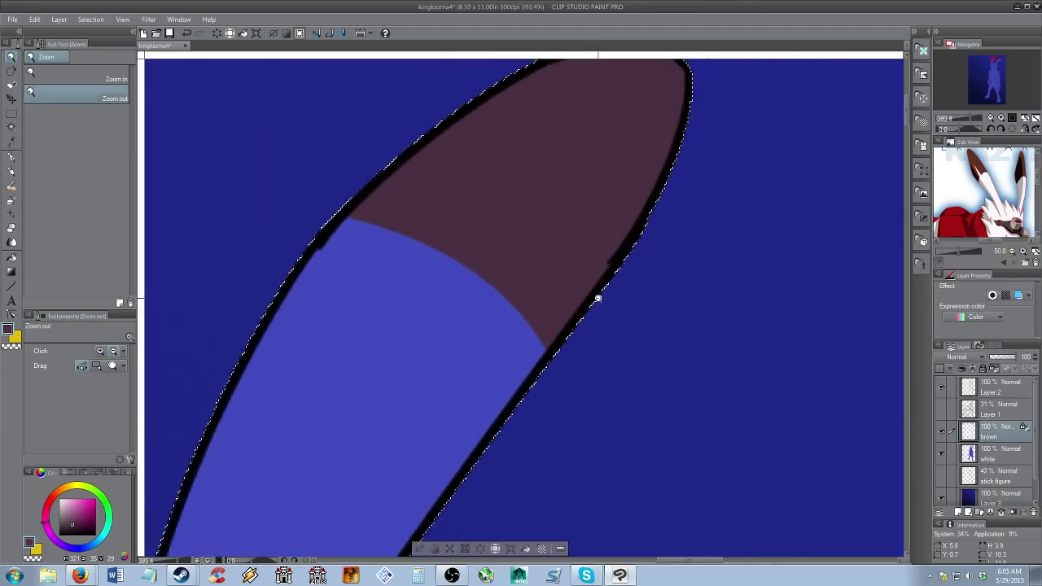
pyautogui.press('b')
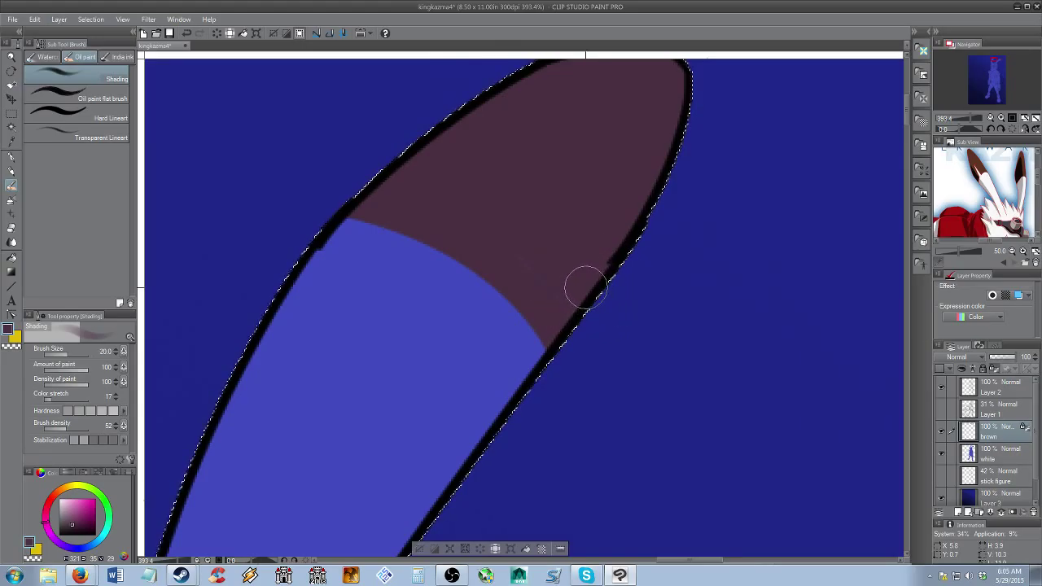
pyautogui.press('p')
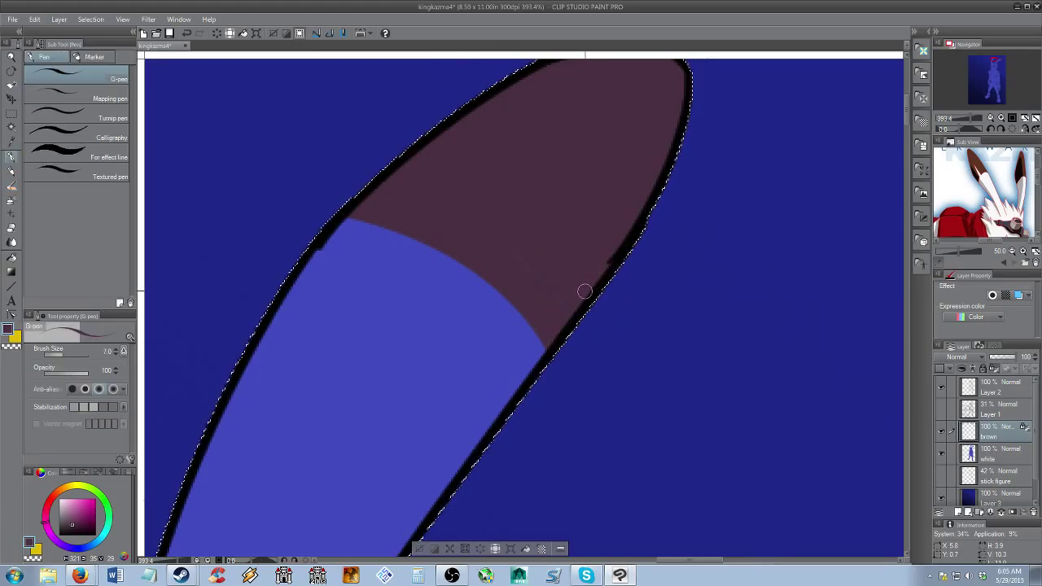
pyautogui.press('p')
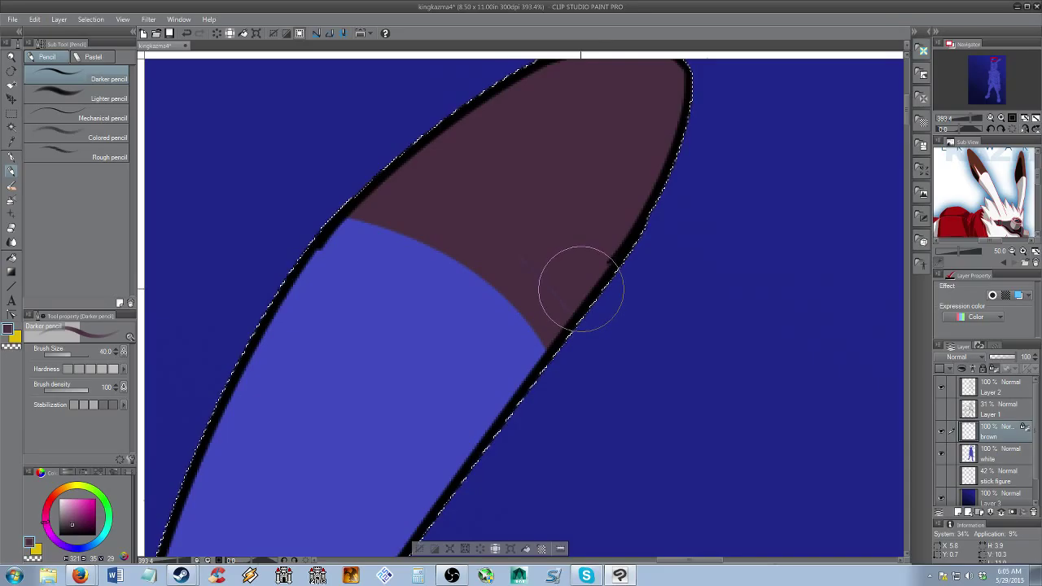
pyautogui.press('[')
pyautogui.press('[')
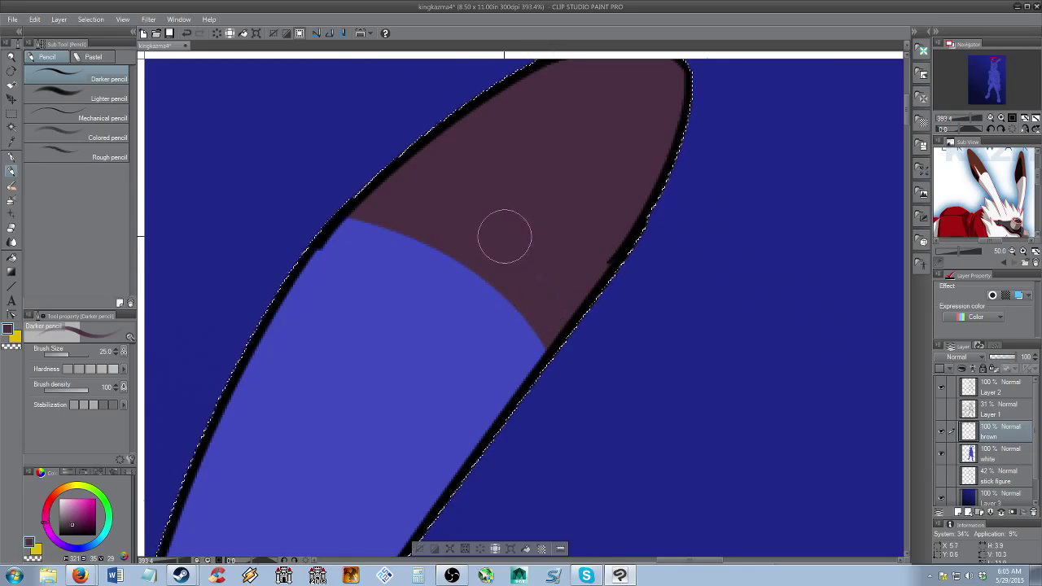
# Check the edges of the repainted colour on both ear tips
pyautogui.moveTo(697, 326); pyautogui.dragTo(477, 181)
pyautogui.moveTo(723, 342); pyautogui.dragTo(466, 163)
pyautogui.moveTo(691, 264)
pyautogui.mouseDown()
pyautogui.moveTo(504, 342)
pyautogui.moveTo(365, 432)
pyautogui.mouseUp()
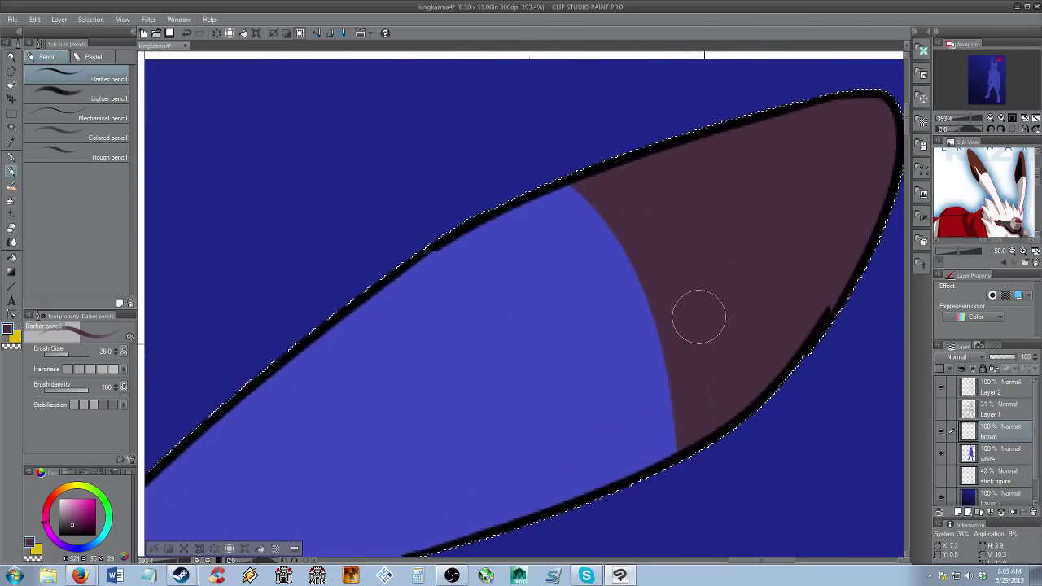
pyautogui.hotkey('alt', 'space')
pyautogui.moveTo(677, 283)
pyautogui.mouseDown()
pyautogui.moveTo(627, 263)
pyautogui.moveTo(616, 297)
pyautogui.mouseUp()
pyautogui.moveTo(596, 353); pyautogui.dragTo(673, 279)
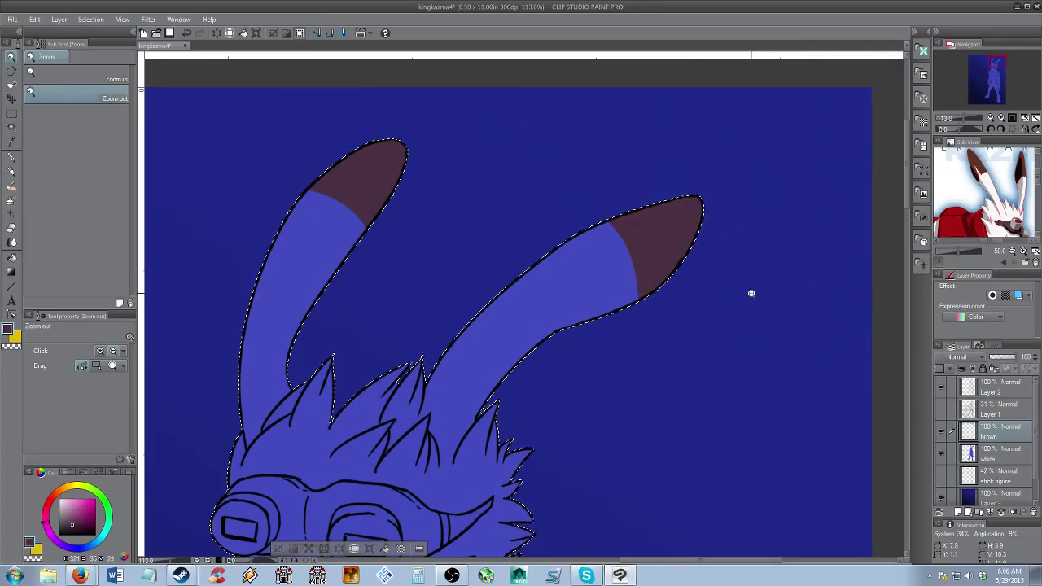
# Erase a narrow notch into the lower edge of each brown ear tip with the Hard eraser at size 40
pyautogui.press('e')
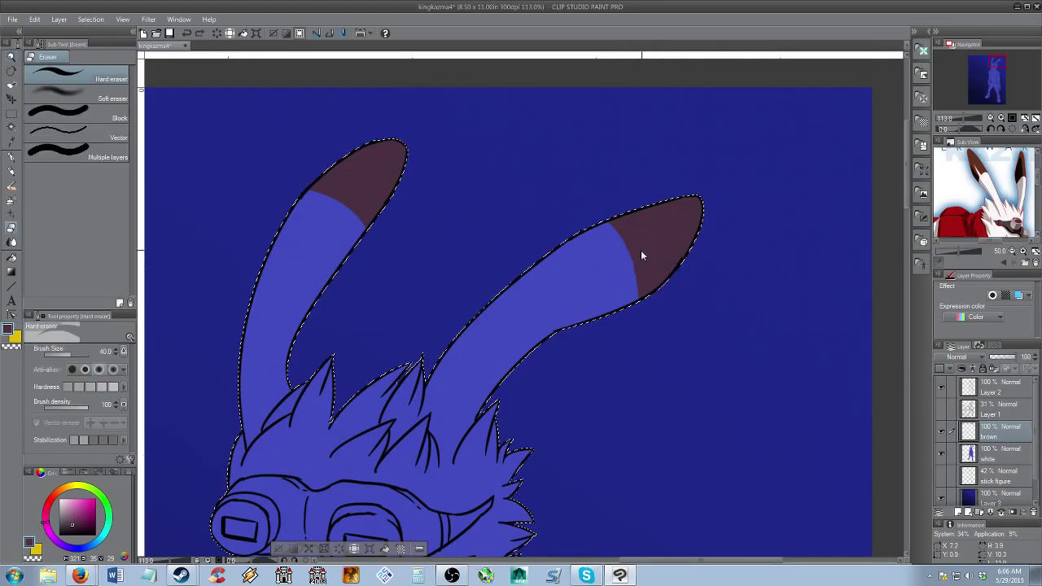
pyautogui.moveTo(663, 239); pyautogui.dragTo(614, 277)
pyautogui.hotkey('ctrl', 'z')
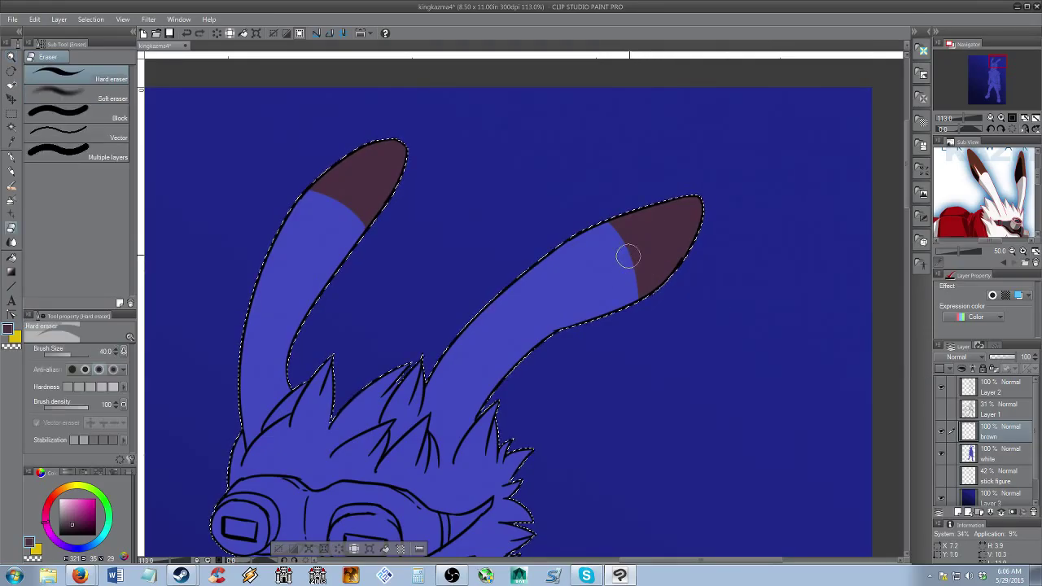
pyautogui.moveTo(666, 235); pyautogui.dragTo(618, 272)
pyautogui.hotkey('ctrl', 'z')
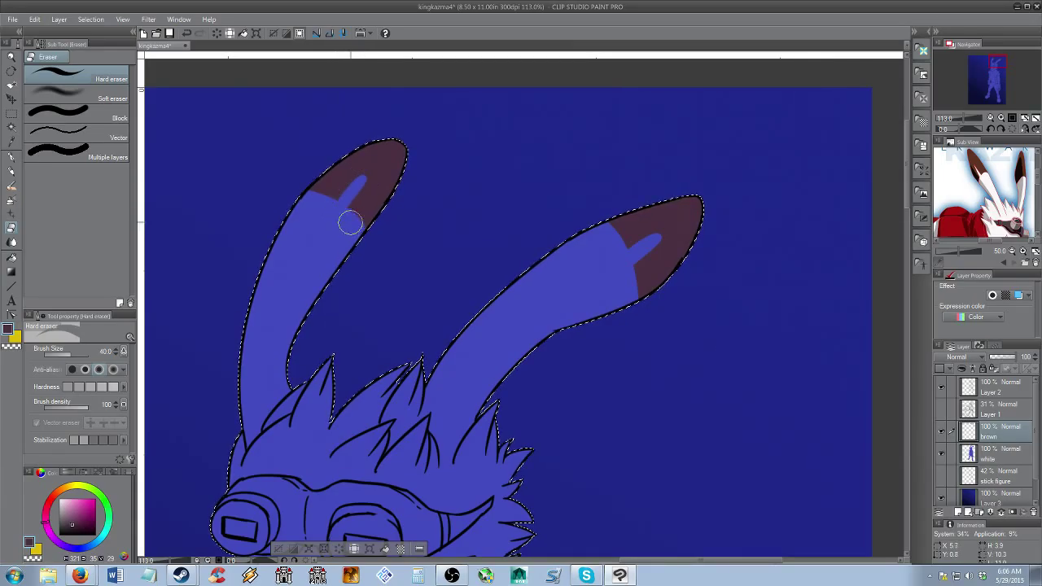
# Deselect the character and review the coloured ear tips against the whole figure
pyautogui.hotkey('alt', 'space')
pyautogui.click(553, 371)
pyautogui.click(554, 370)
pyautogui.click(531, 384)
pyautogui.moveTo(531, 384); pyautogui.dragTo(557, 224)
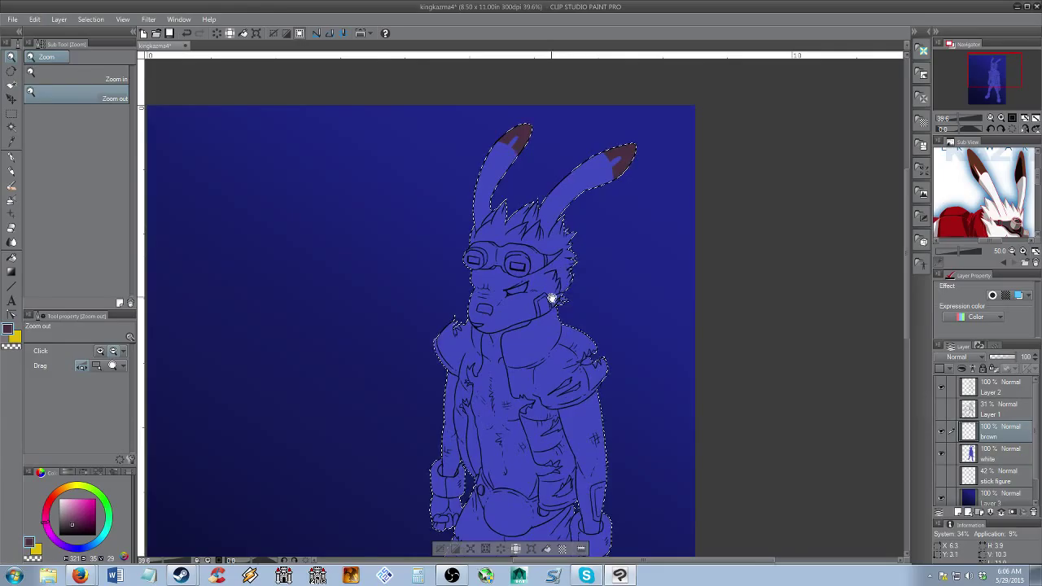
pyautogui.moveTo(552, 298)
pyautogui.mouseDown()
pyautogui.moveTo(552, 271)
pyautogui.moveTo(535, 266)
pyautogui.moveTo(532, 317)
pyautogui.moveTo(537, 282)
pyautogui.moveTo(535, 307)
pyautogui.moveTo(532, 298)
pyautogui.mouseUp()
pyautogui.hotkey('ctrl', 'd')
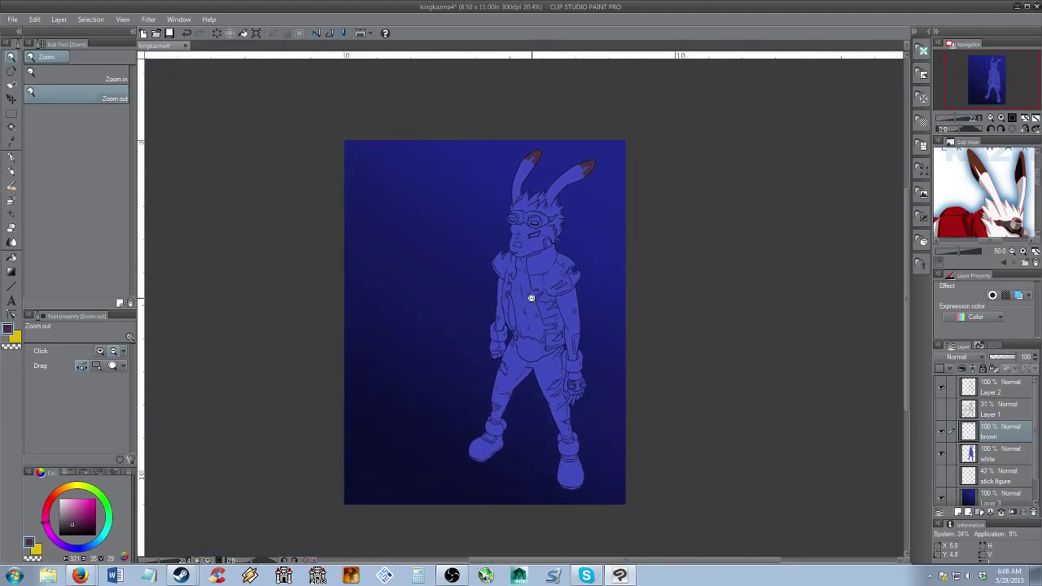
pyautogui.scroll(4, 531, 298)
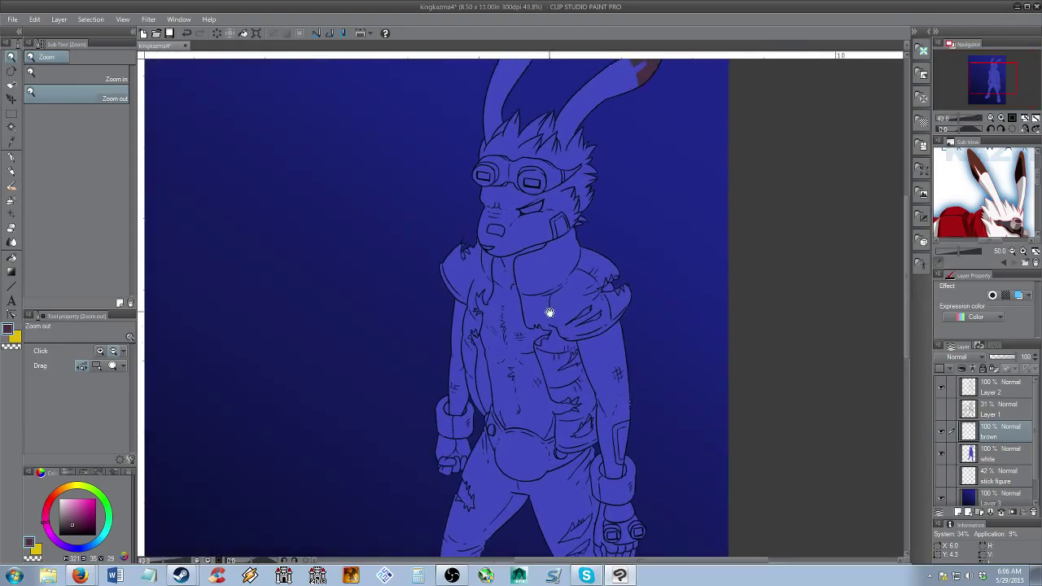
pyautogui.scroll(-2, 538, 298)
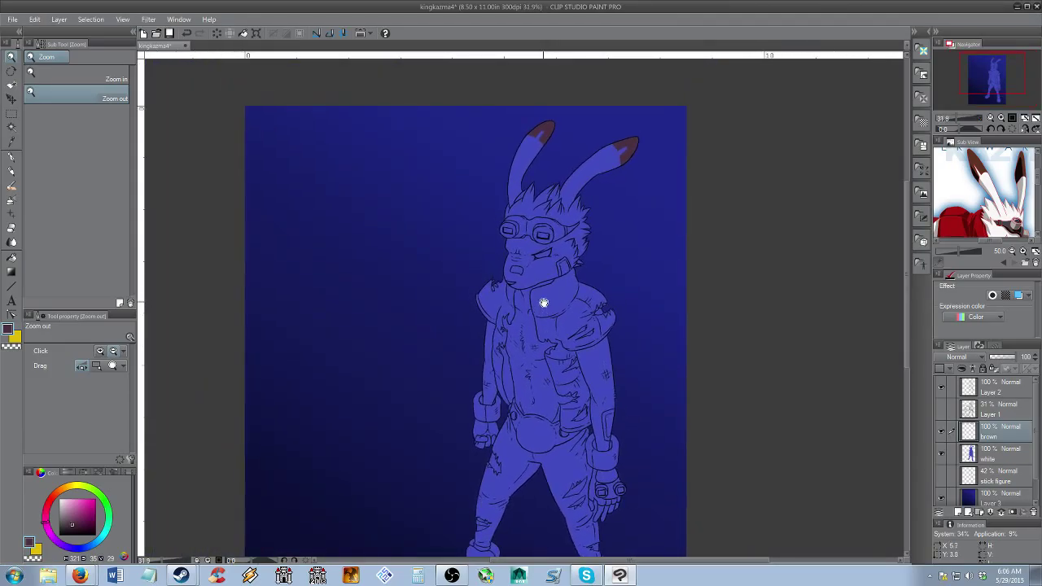
pyautogui.scroll(3, 544, 303)
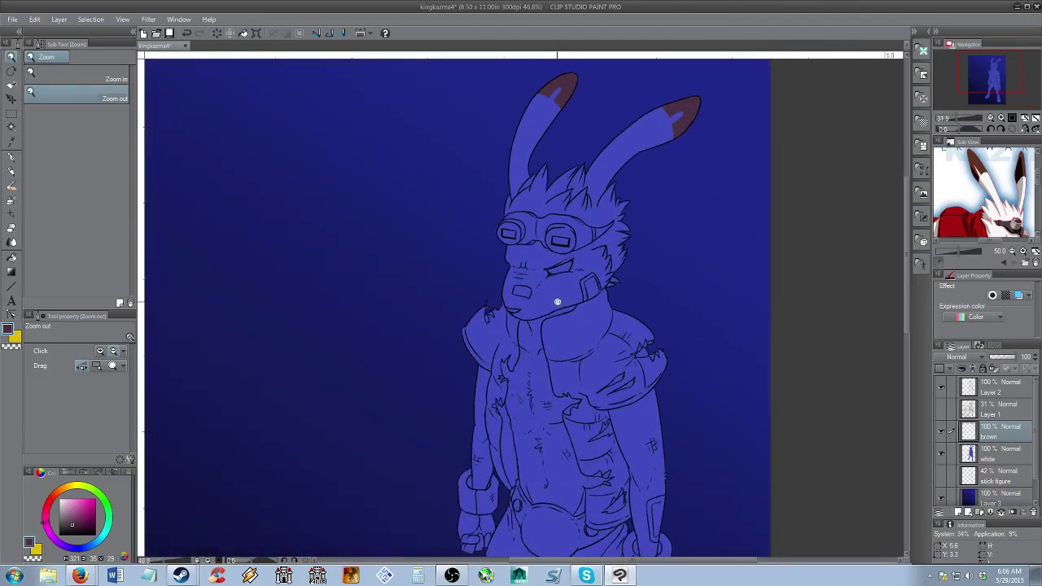
pyautogui.scroll(2, 560, 312)
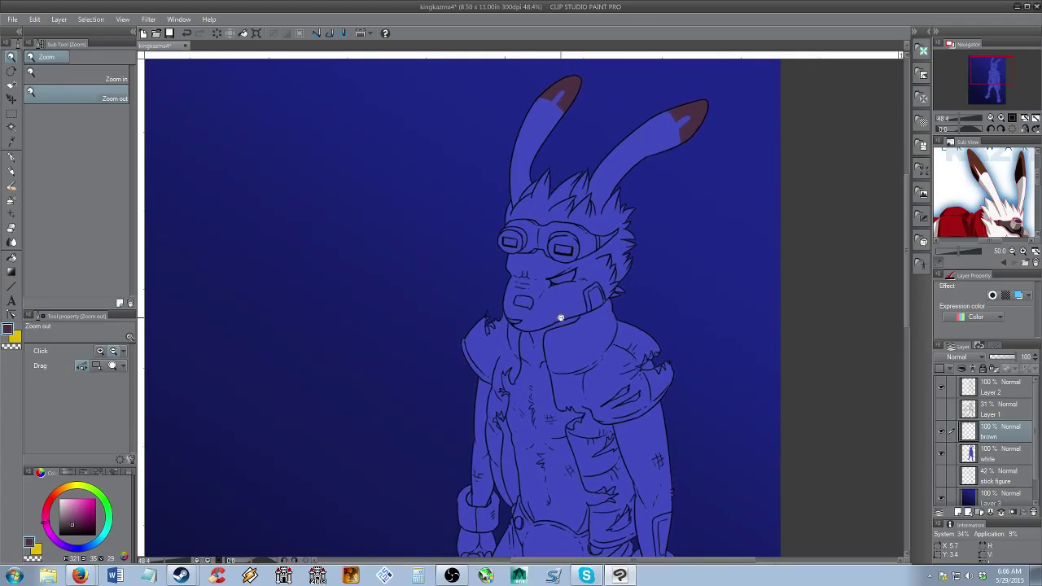
pyautogui.click(37, 21)
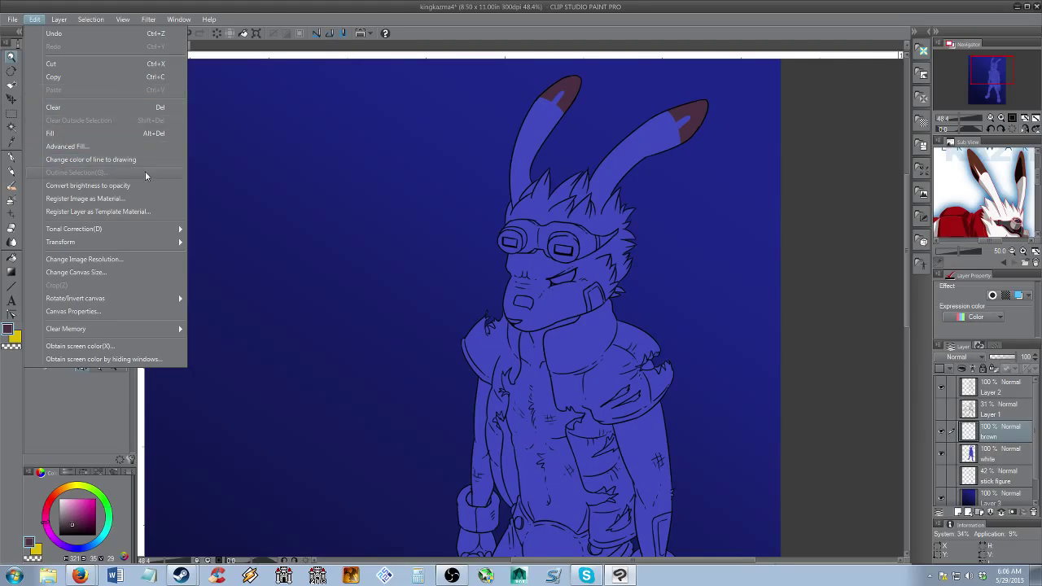
pyautogui.moveTo(62, 19)
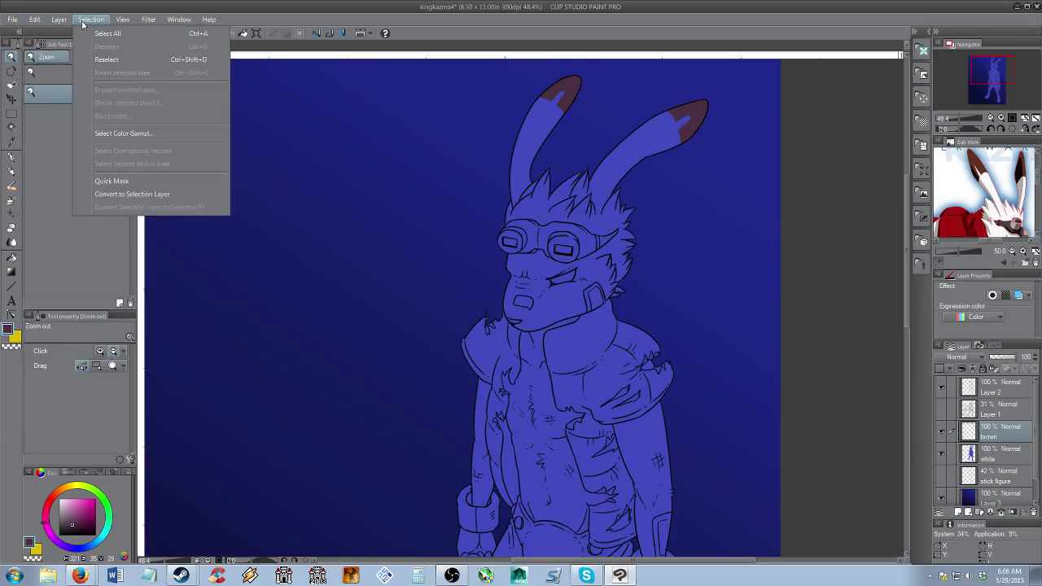
pyautogui.moveTo(119, 24)
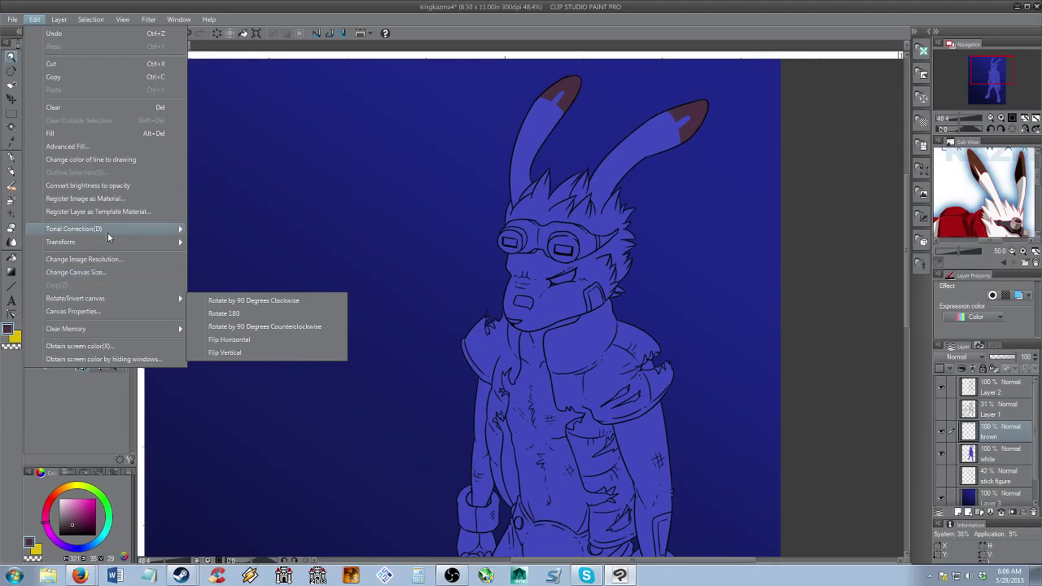
pyautogui.moveTo(106, 246)
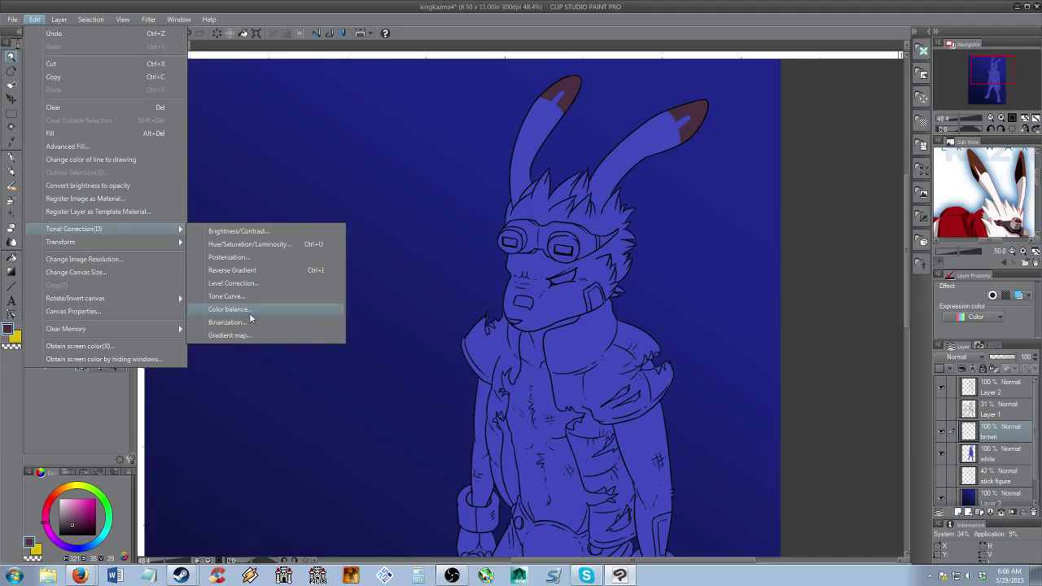
pyautogui.click(250, 316)
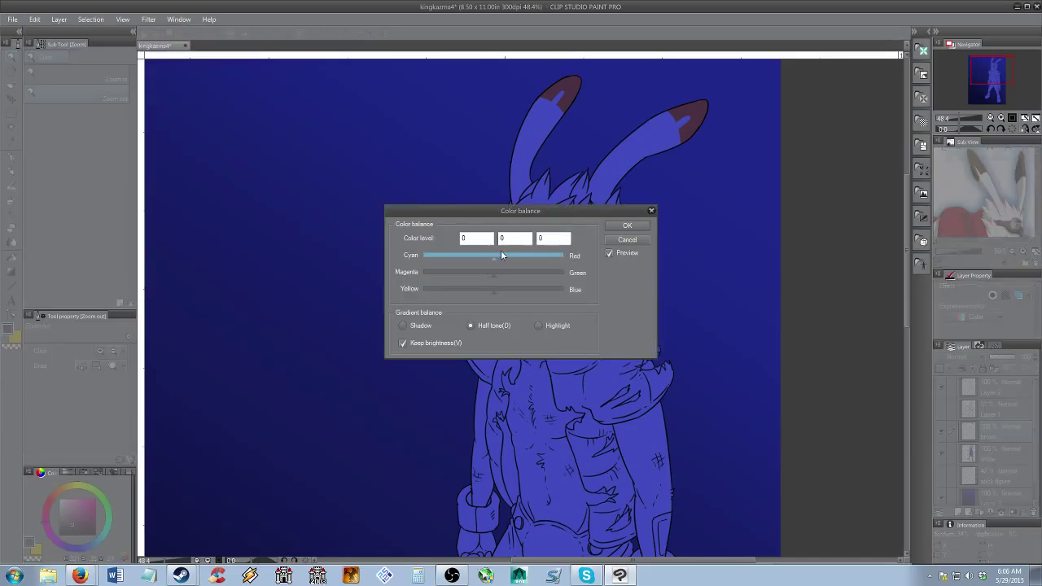
pyautogui.moveTo(517, 211); pyautogui.dragTo(335, 160)
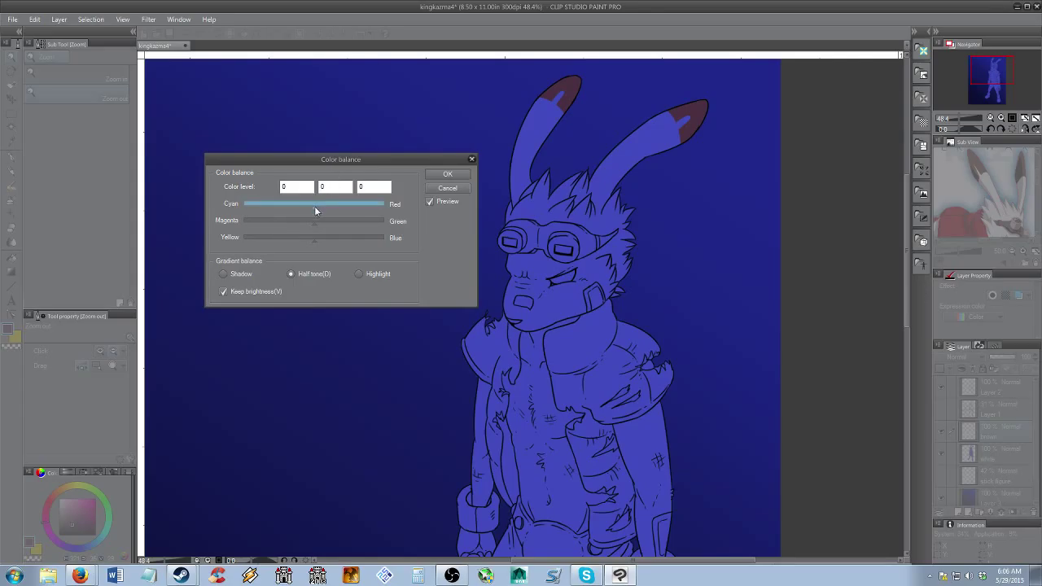
pyautogui.moveTo(316, 207); pyautogui.dragTo(310, 208)
pyautogui.moveTo(406, 207); pyautogui.dragTo(326, 209)
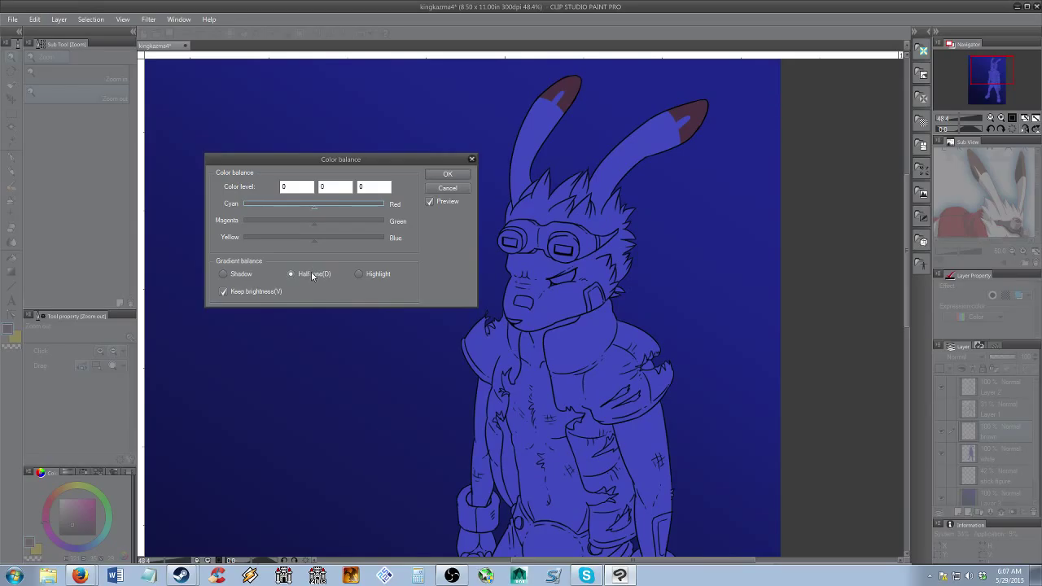
pyautogui.moveTo(351, 160); pyautogui.dragTo(353, 177)
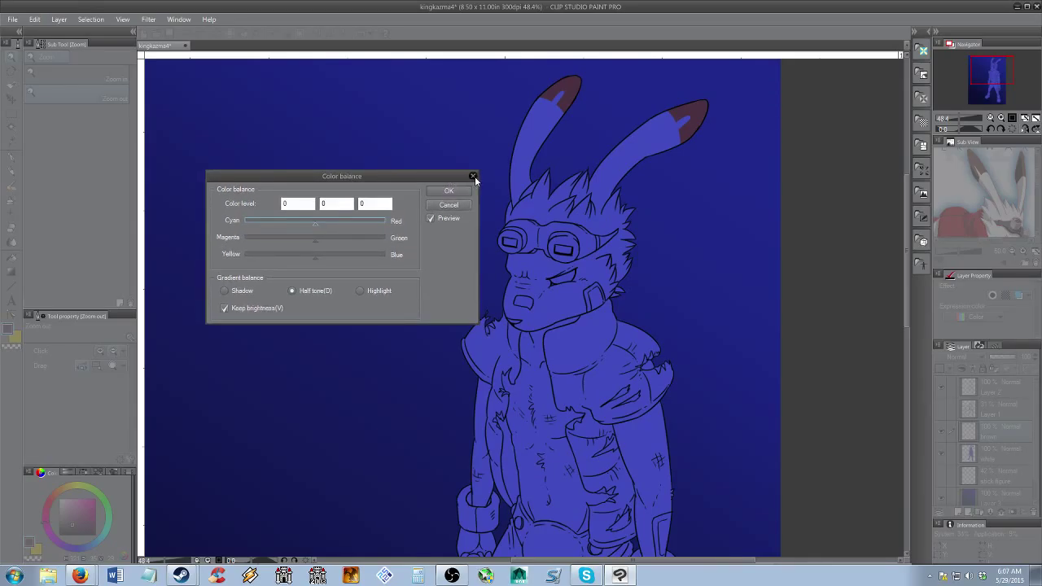
pyautogui.click(472, 176)
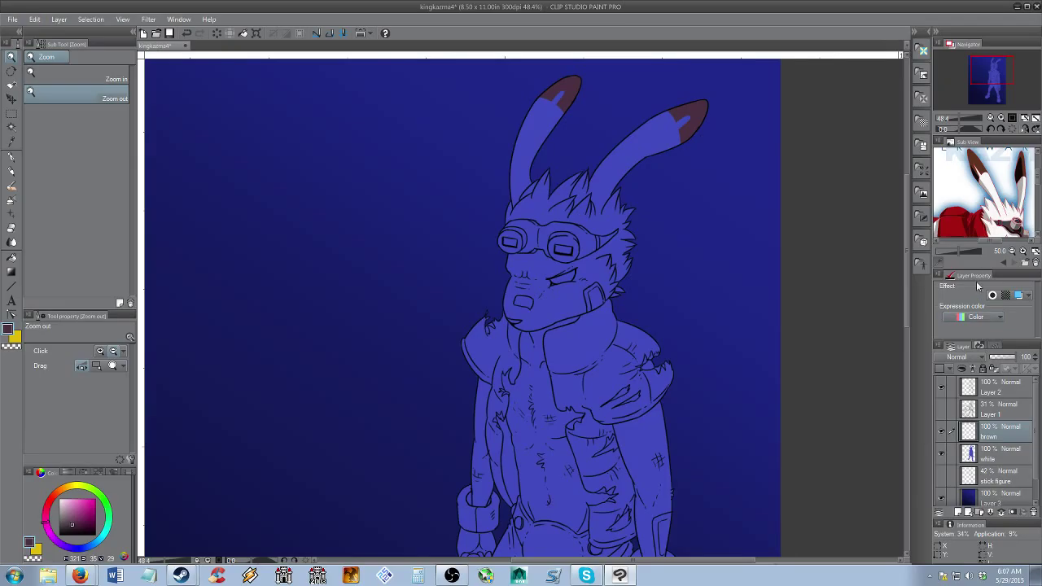
# Enlarge the reference image to 100% around the goggles and pick their dark blue-gray as the drawing color
pyautogui.moveTo(993, 219); pyautogui.dragTo(981, 187)
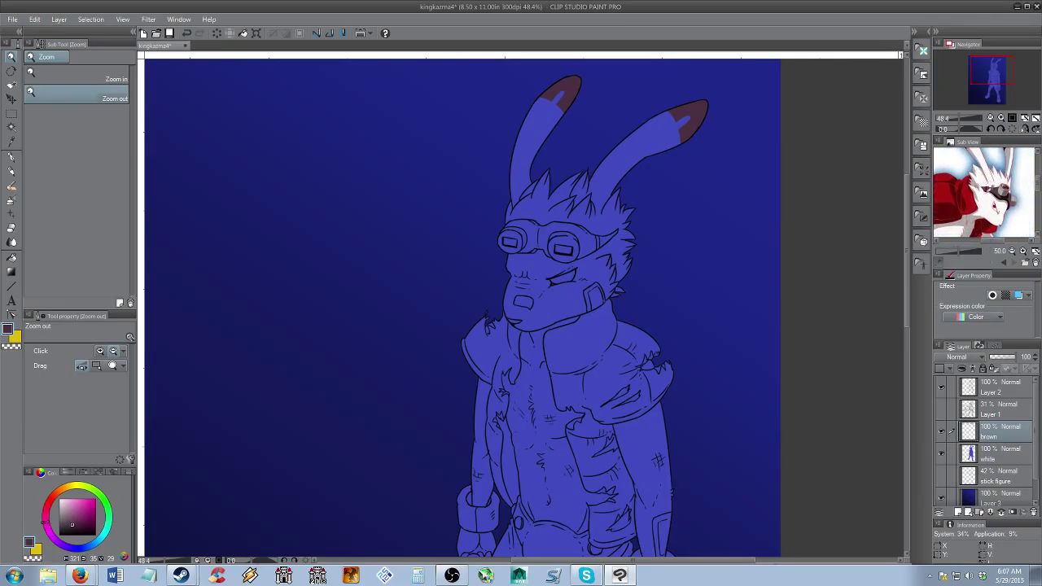
pyautogui.press('alt')
pyautogui.click(1022, 251)
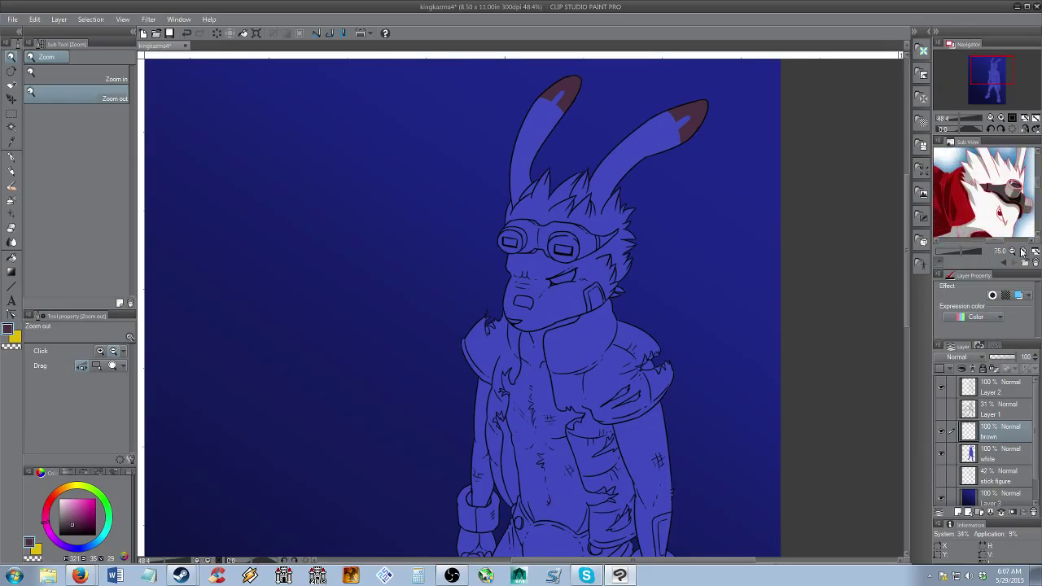
pyautogui.click(1022, 251)
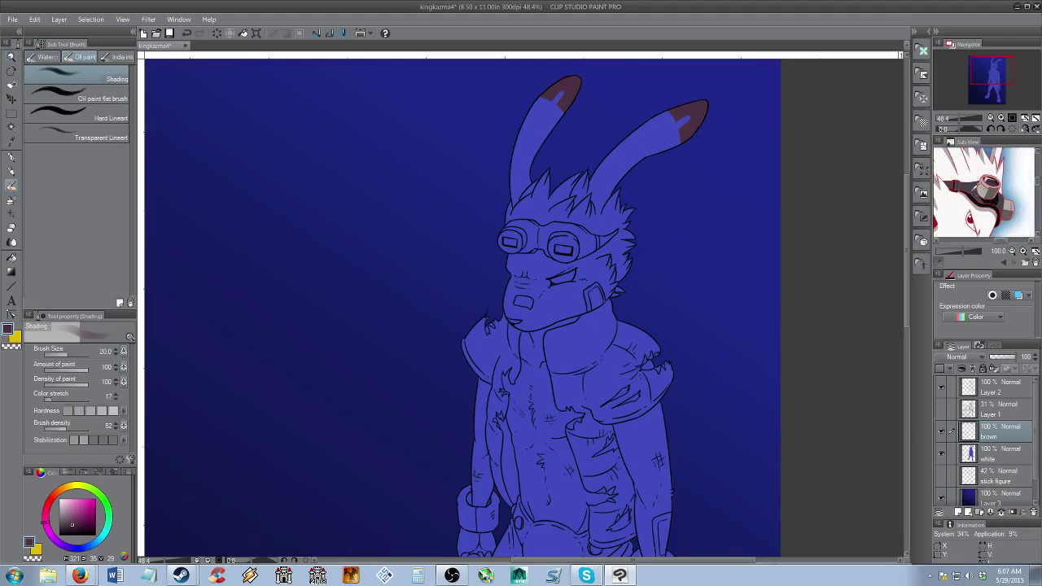
pyautogui.press('b')
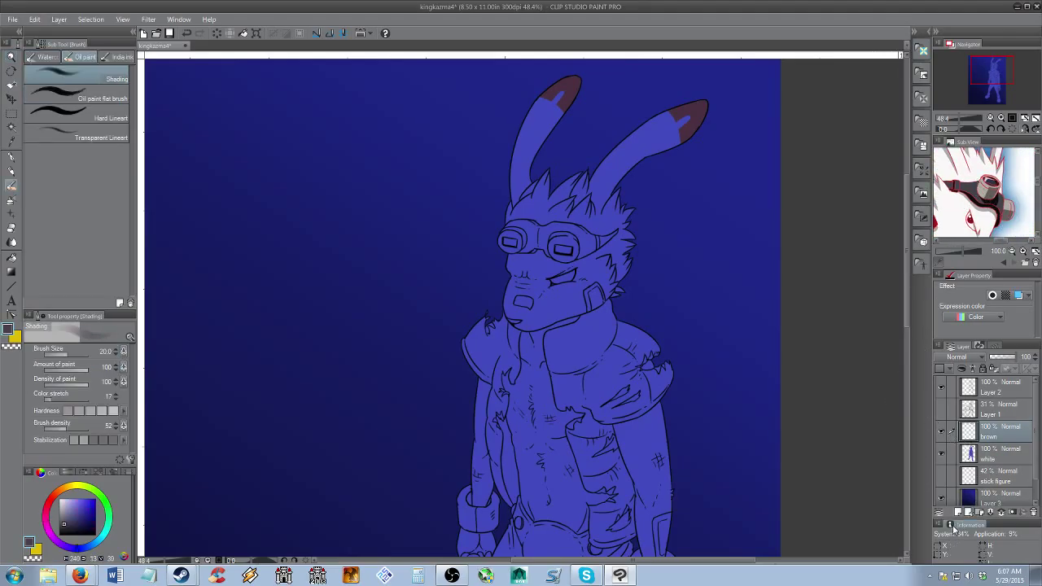
# Add a layer named "blue gray" above the brown layer, with the white layer's silhouette loaded as a selection
pyautogui.click(959, 512)
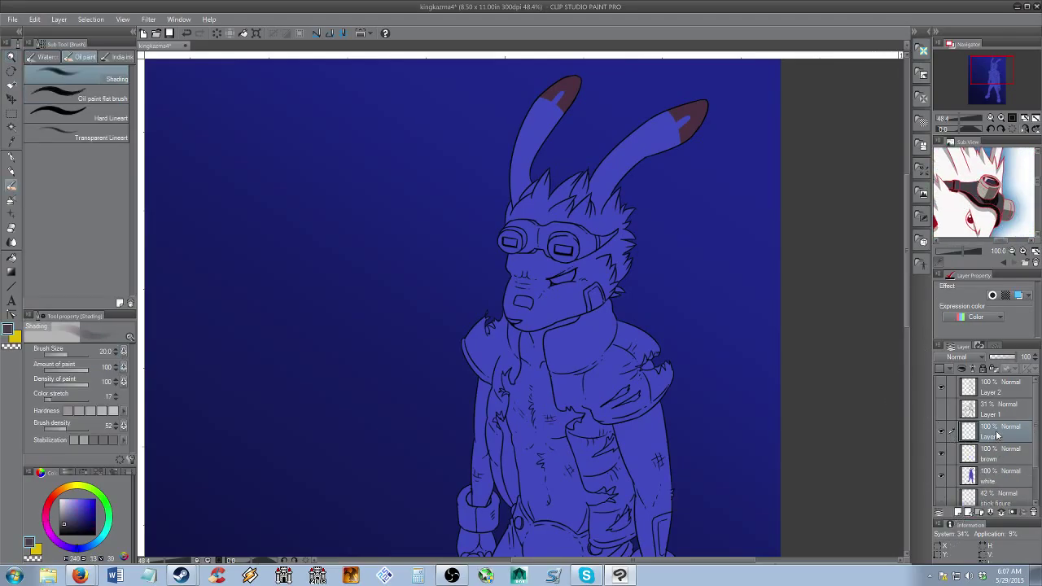
pyautogui.keyDown('ctrl'); pyautogui.click(970, 478); pyautogui.keyUp('ctrl')
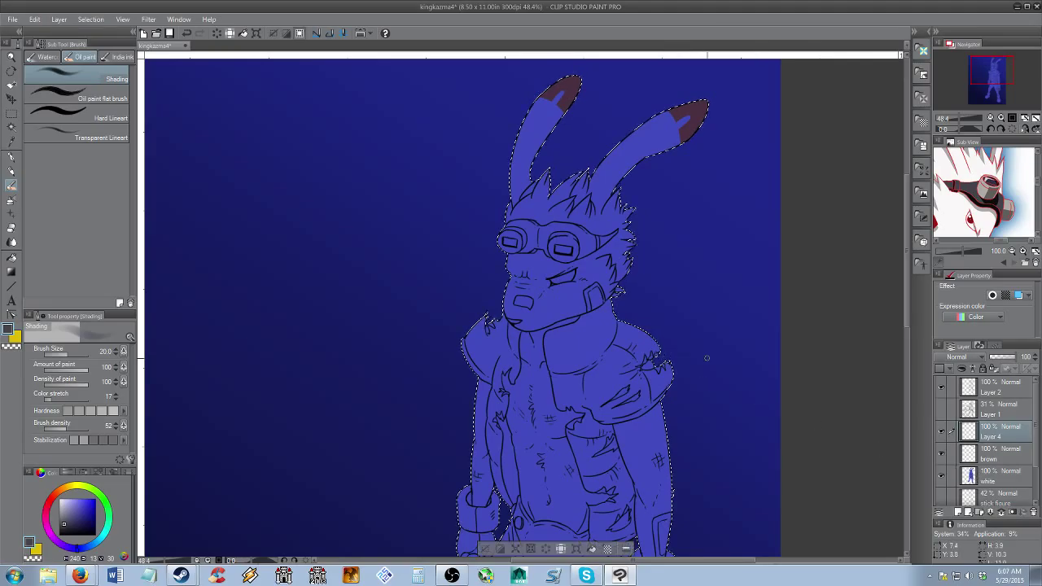
pyautogui.doubleClick(995, 438)
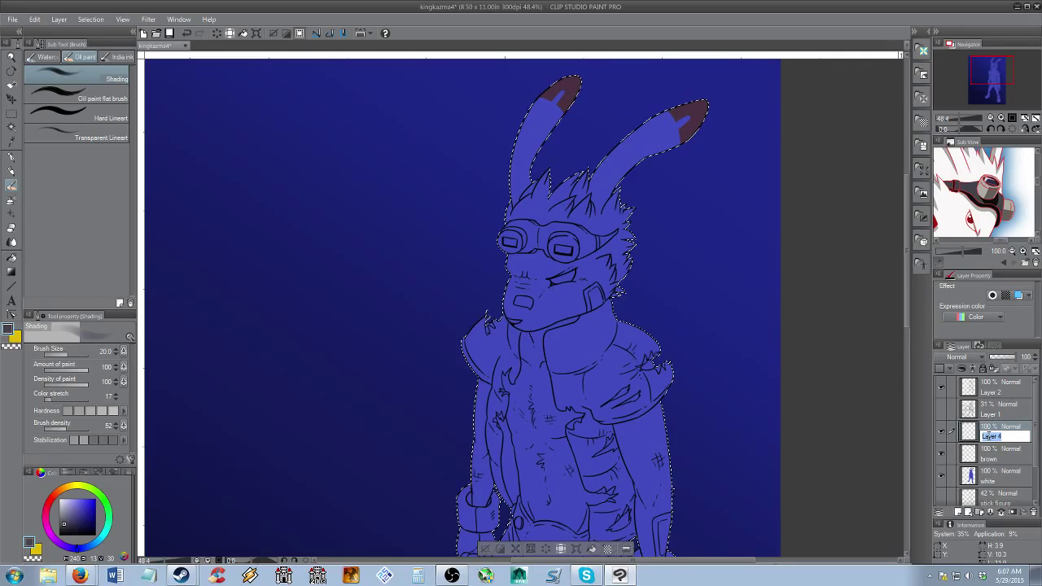
pyautogui.write('blue gray')
pyautogui.press('Return')
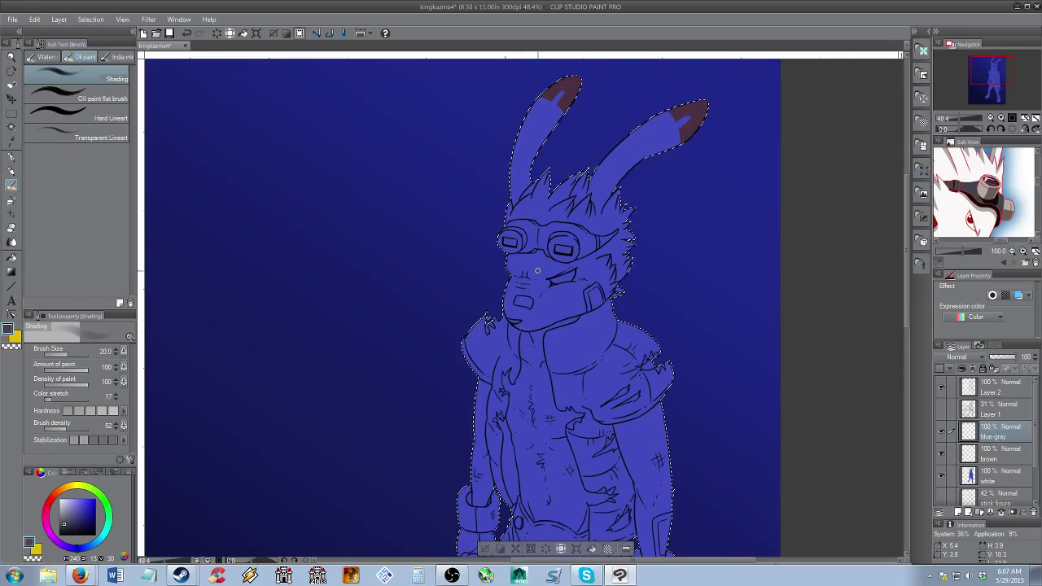
# Try painting the front edge of the goggles with the Darker pencil inside the silhouette selection
pyautogui.press('/')
pyautogui.moveTo(537, 249); pyautogui.dragTo(572, 250)
pyautogui.click(572, 250)
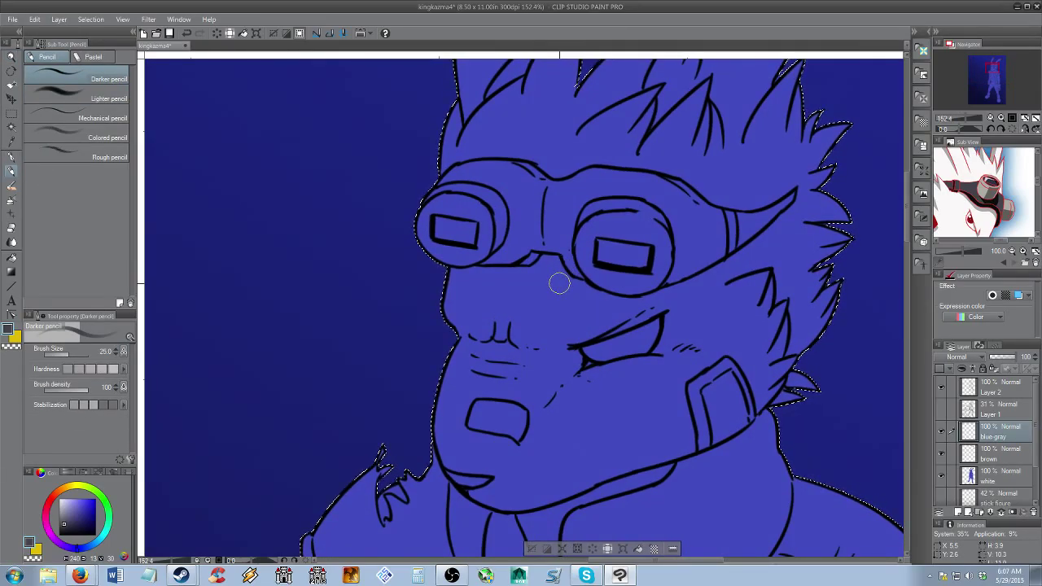
pyautogui.moveTo(460, 178)
pyautogui.mouseDown()
pyautogui.moveTo(434, 210)
pyautogui.moveTo(444, 200)
pyautogui.mouseUp()
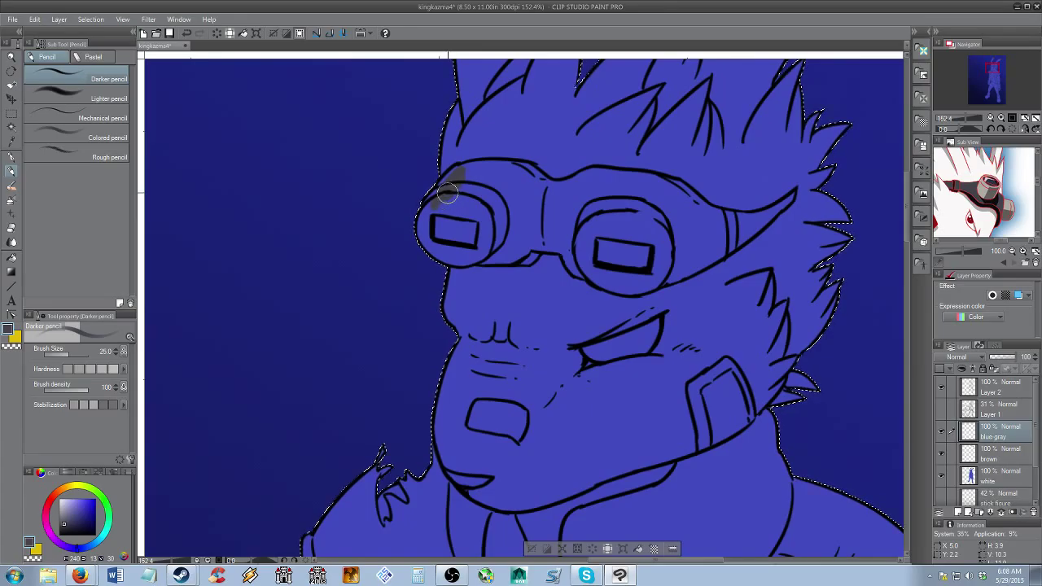
pyautogui.hotkey('ctrl', 'z')
pyautogui.hotkey('ctrl', 'd')
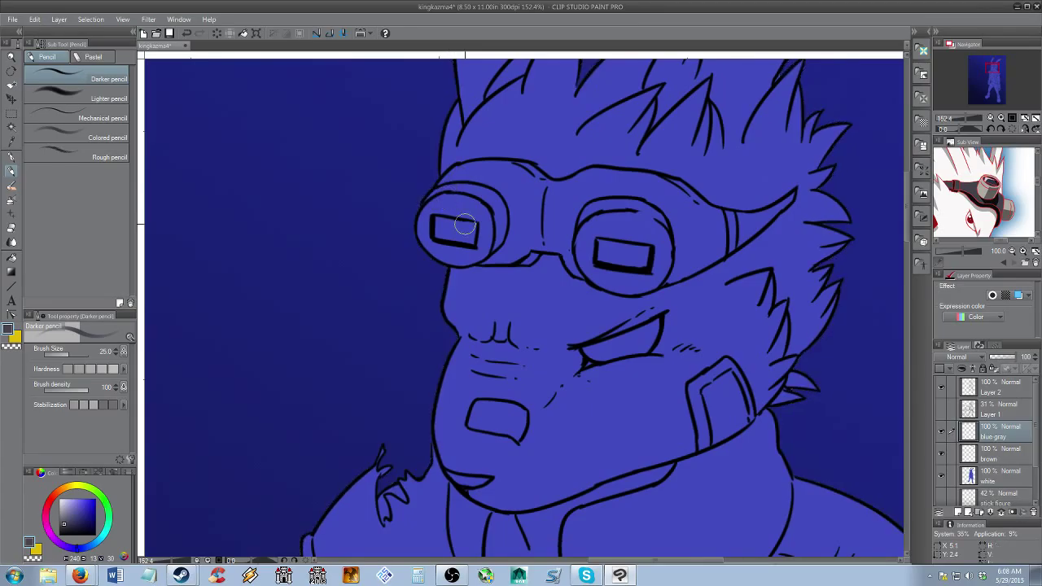
# Auto-select the goggle frame and strap areas using the line art on Layer 2 and expand the selection by 5 px
pyautogui.press('w')
pyautogui.click(987, 392)
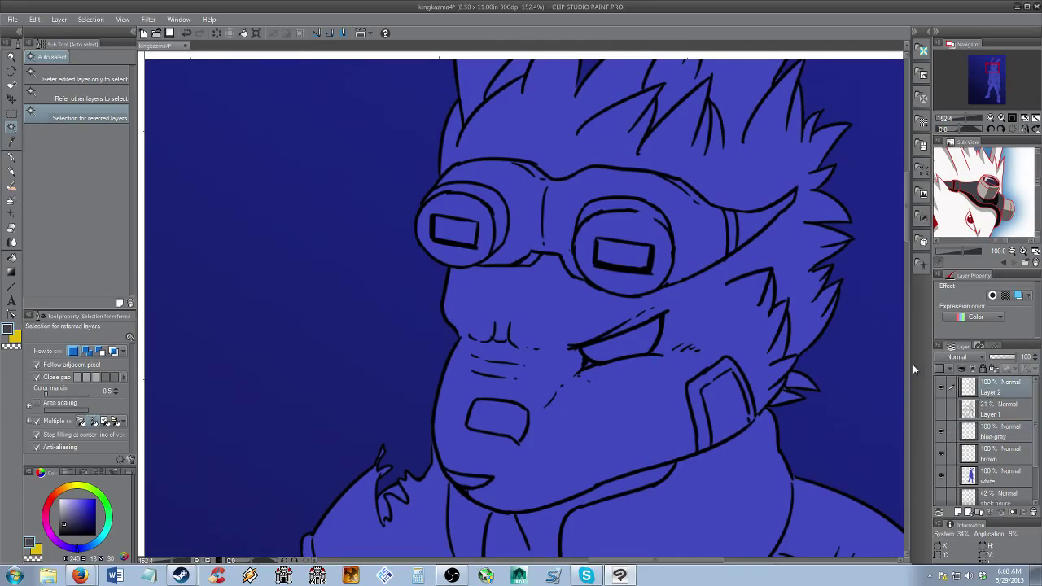
pyautogui.click(571, 198)
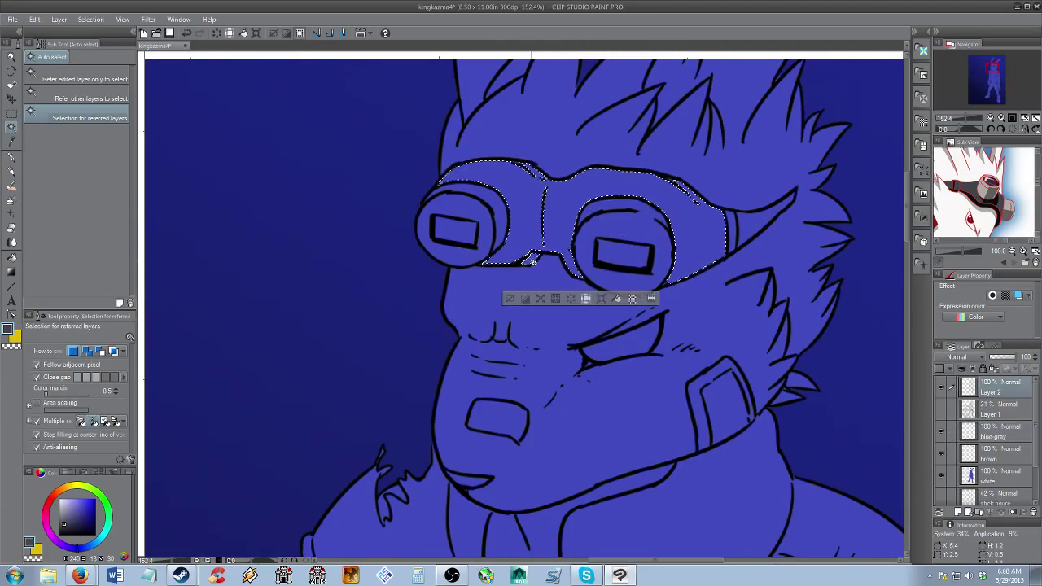
pyautogui.keyDown('shift'); pyautogui.click(734, 222); pyautogui.keyUp('shift')
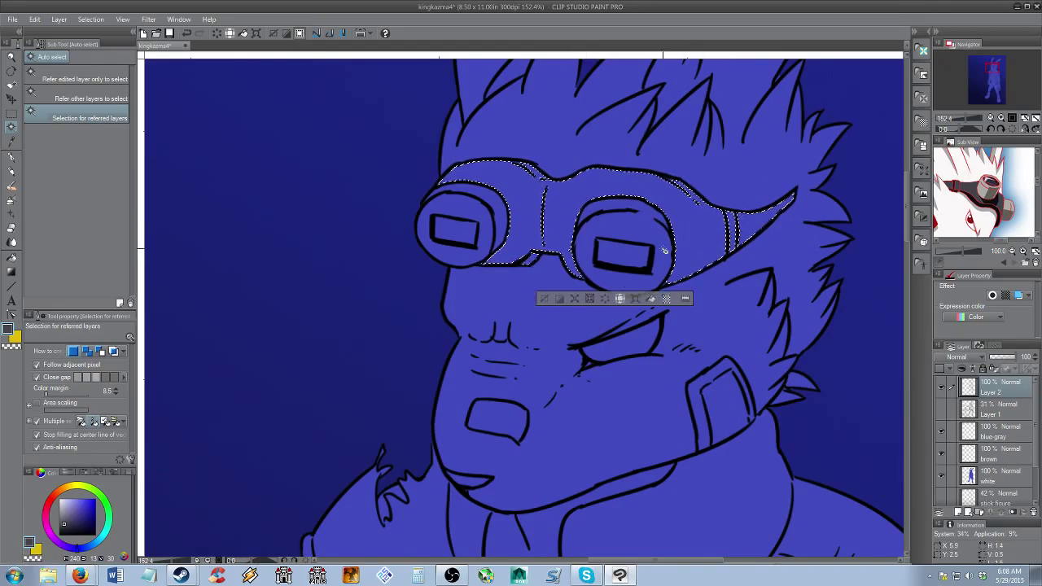
pyautogui.click(576, 299)
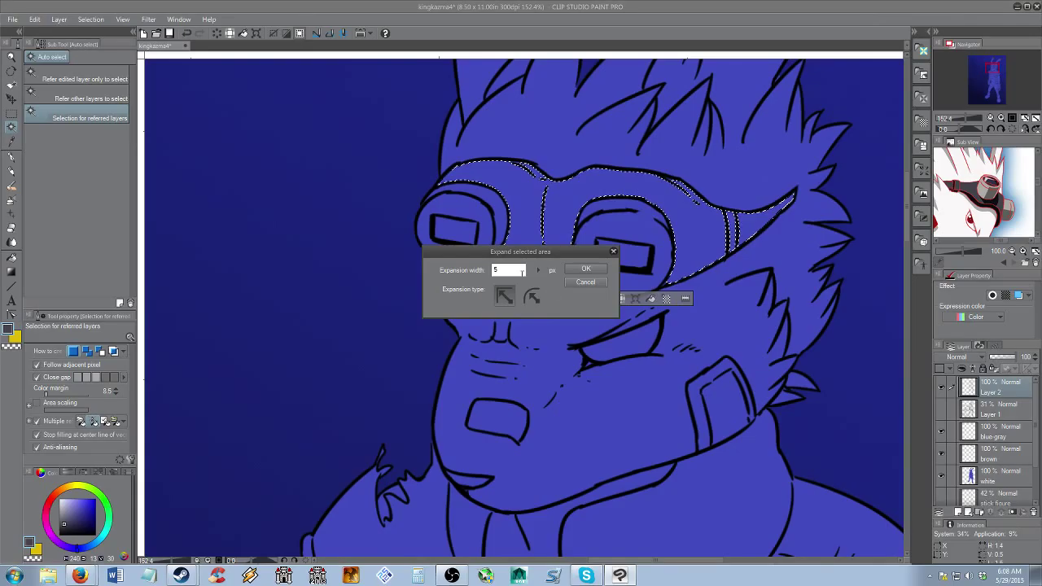
pyautogui.click(586, 269)
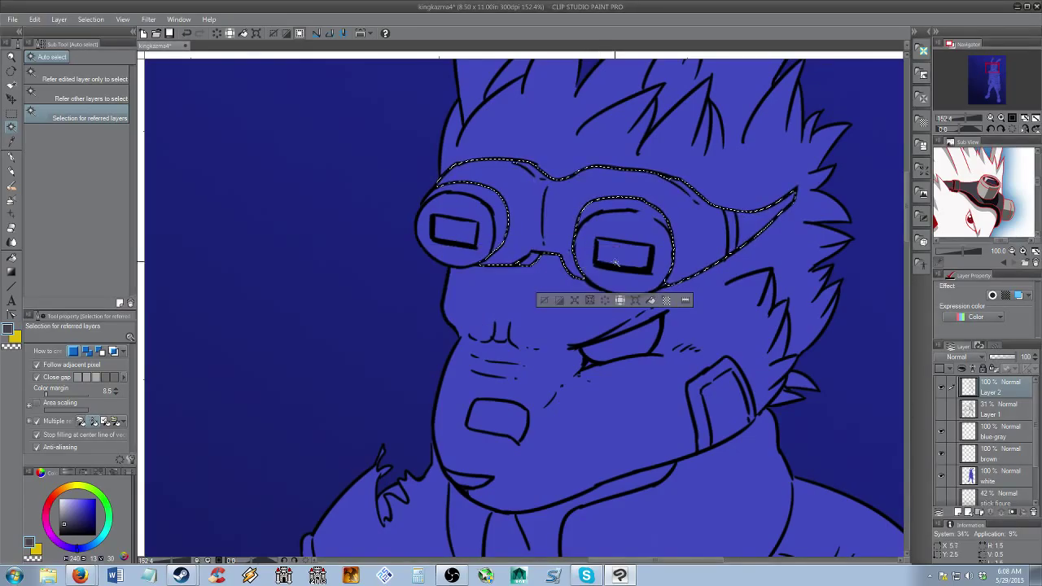
# Fill the selected goggle frame and strap with the dark blue-gray on the blue gray layer, leaving nothing selected
pyautogui.click(652, 301)
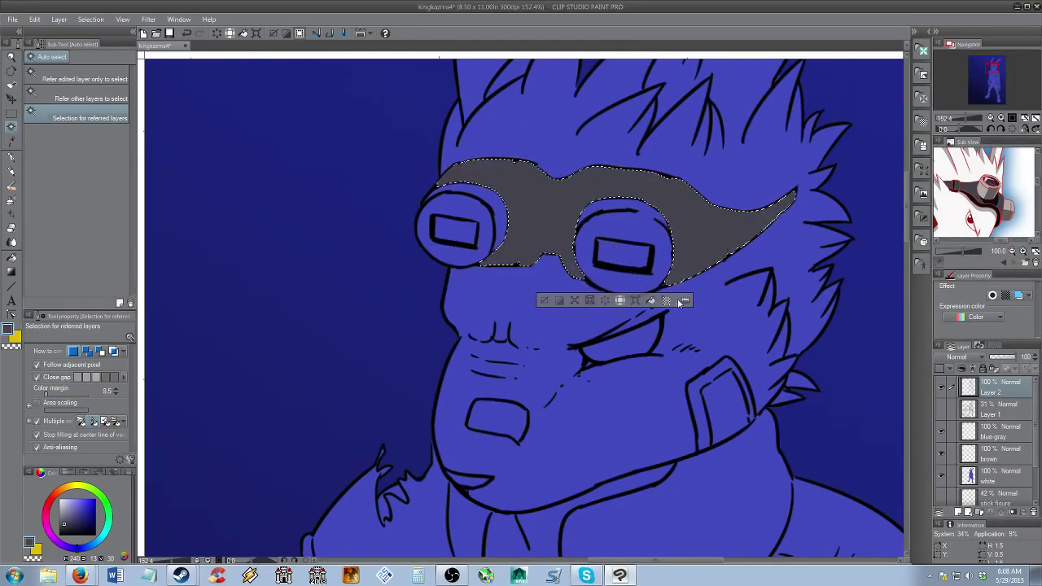
pyautogui.hotkey('ctrl', 'z')
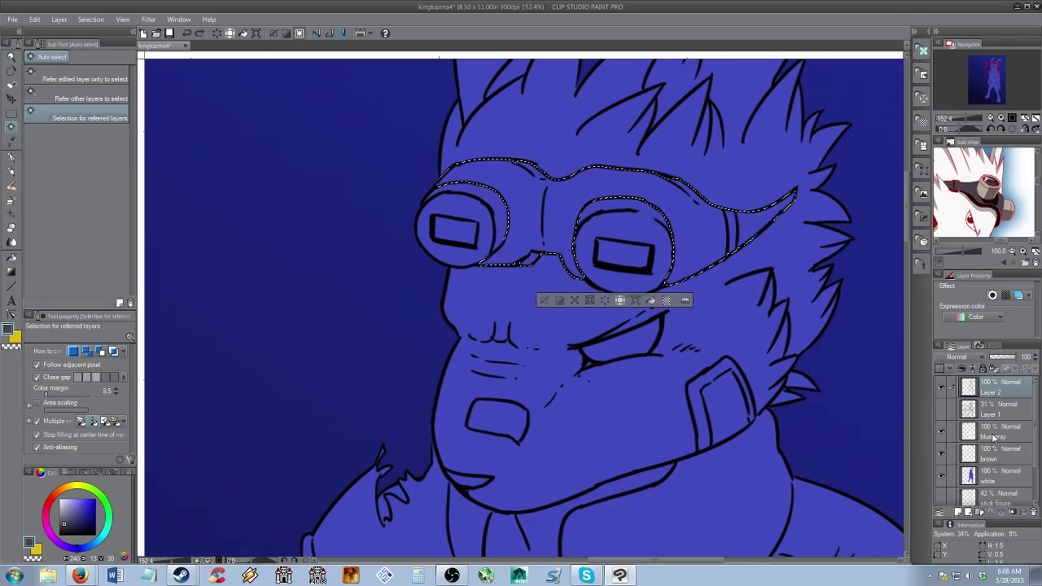
pyautogui.click(993, 436)
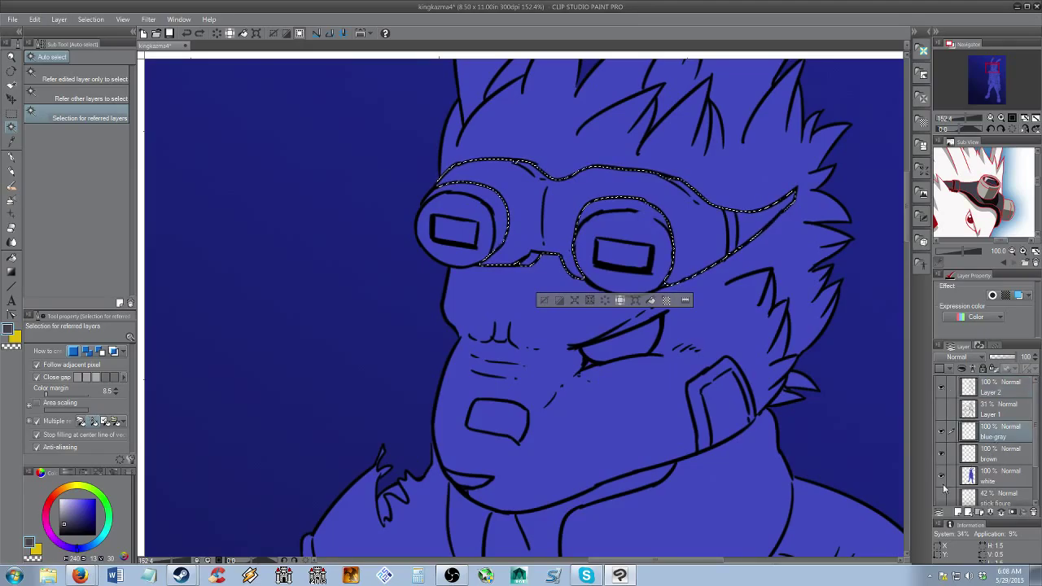
pyautogui.click(651, 301)
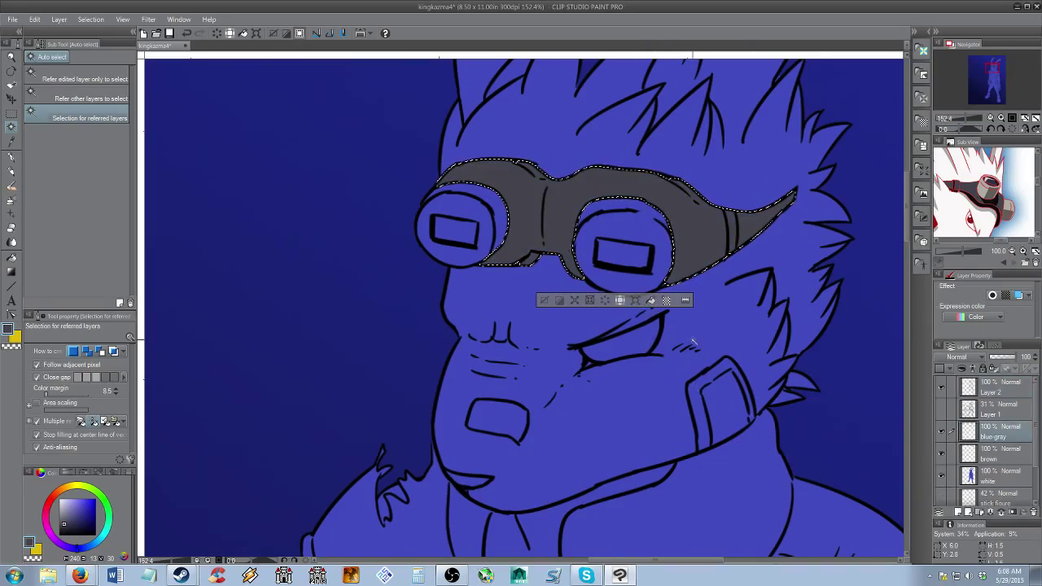
pyautogui.hotkey('ctrl', 'd')
pyautogui.hotkey('alt', 'space')
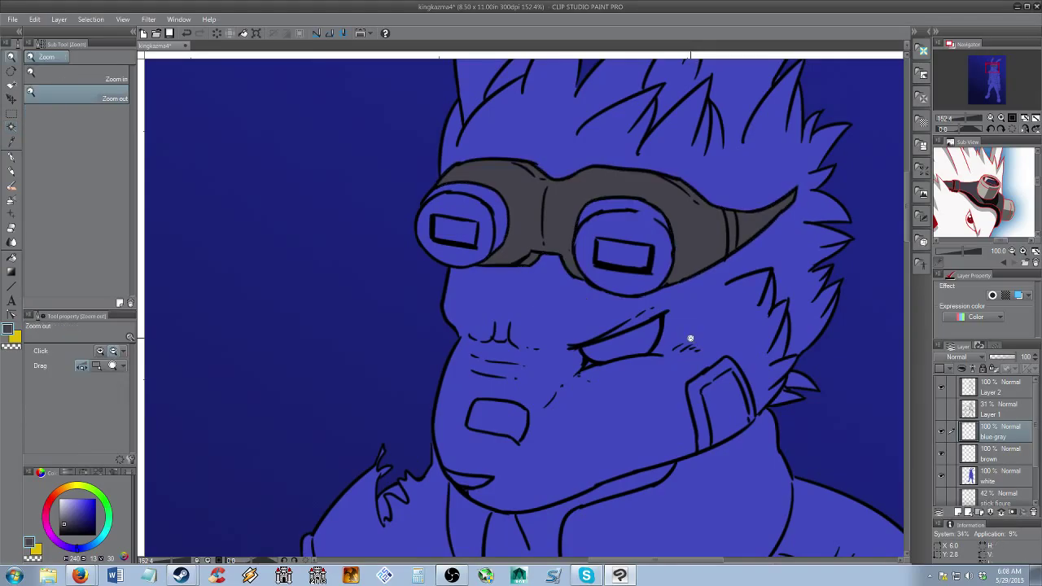
pyautogui.moveTo(673, 321); pyautogui.dragTo(638, 295)
pyautogui.press('b')
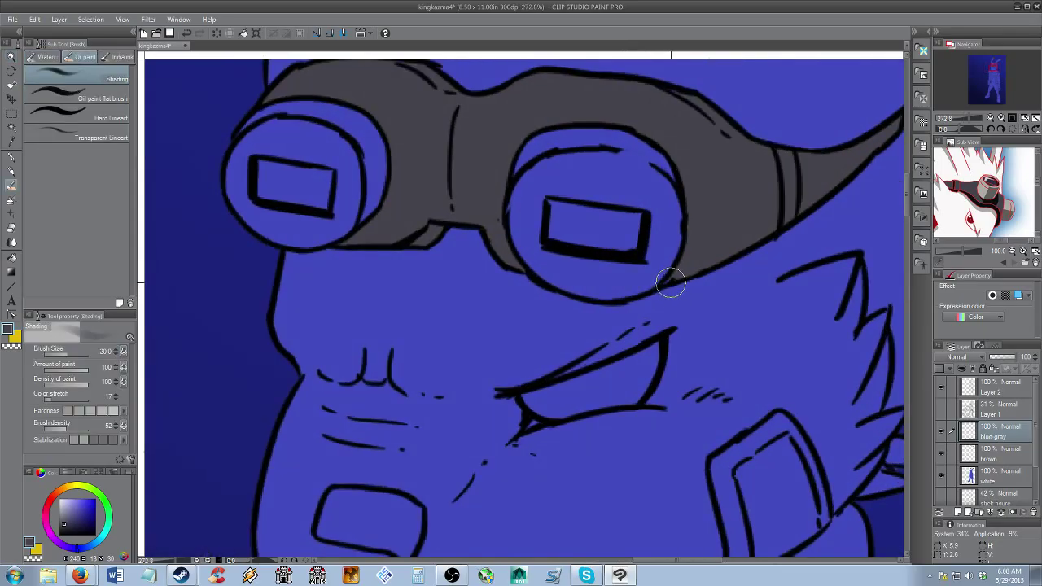
pyautogui.press('p')
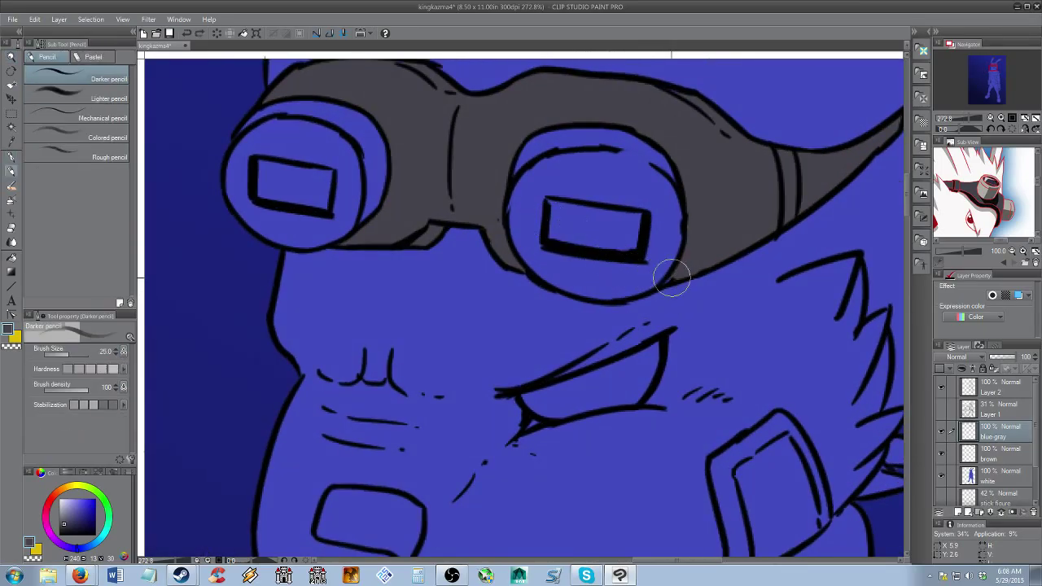
pyautogui.moveTo(578, 214); pyautogui.dragTo(648, 290)
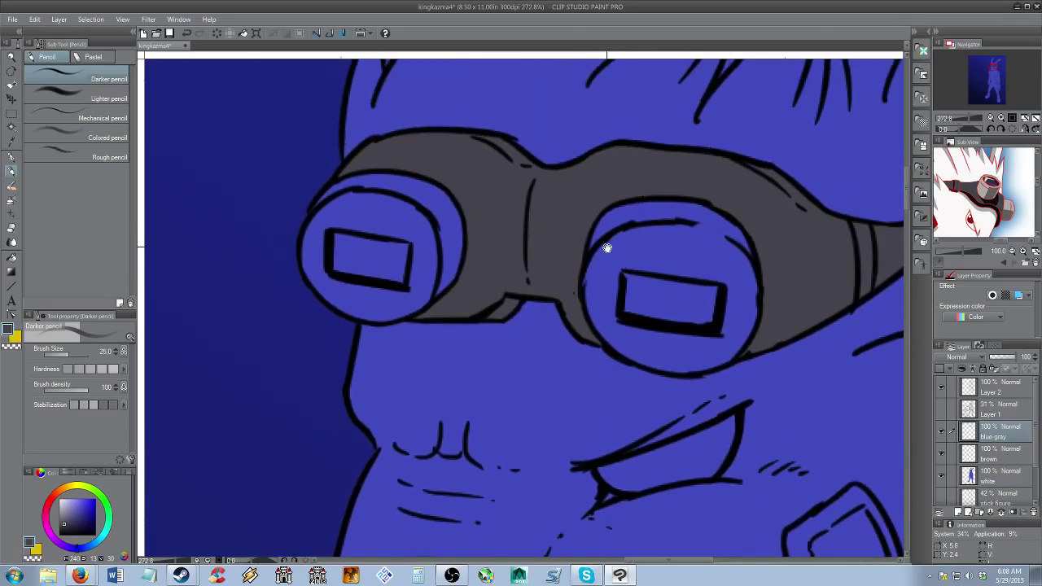
pyautogui.moveTo(502, 168); pyautogui.dragTo(526, 202)
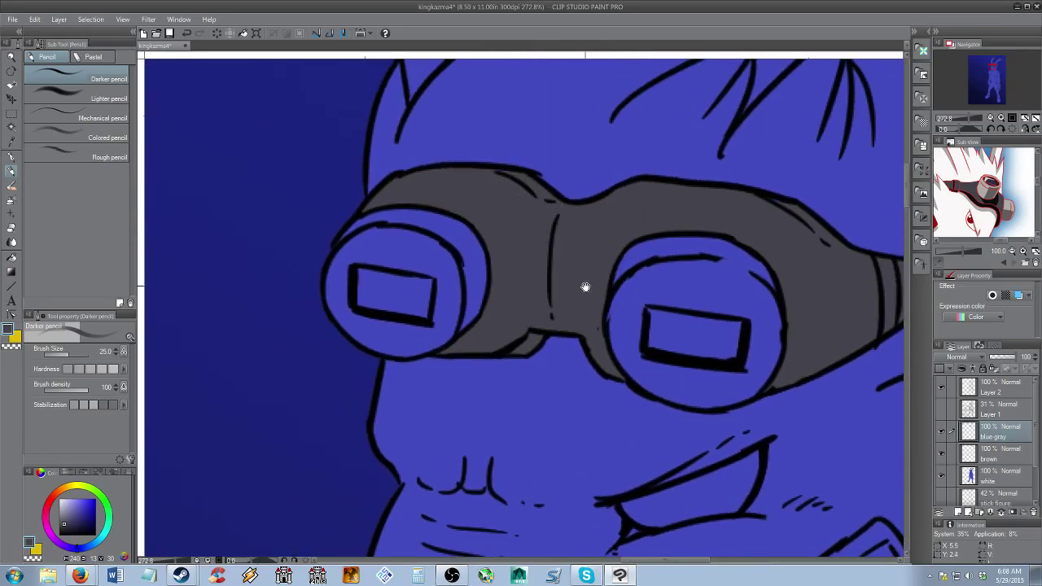
pyautogui.moveTo(586, 284); pyautogui.dragTo(538, 257)
pyautogui.scroll(-4, 537, 257)
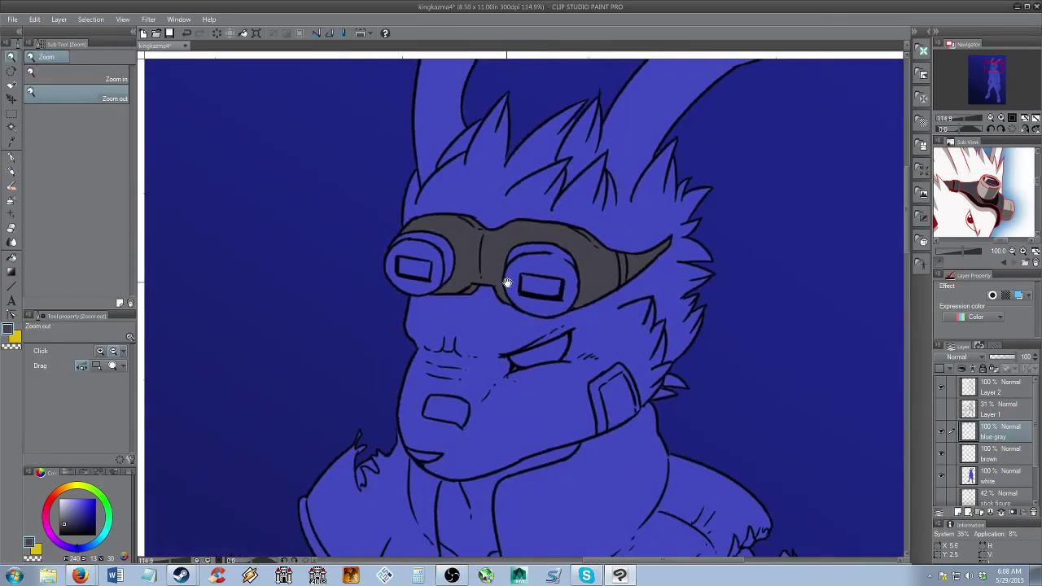
pyautogui.scroll(1, 541, 293)
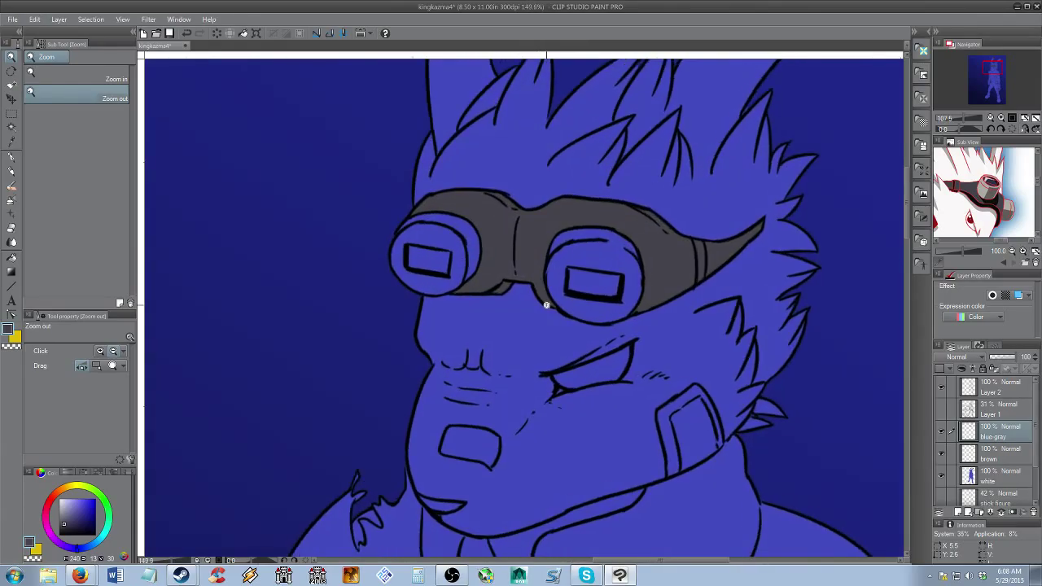
pyautogui.press('g')
pyautogui.press('g')
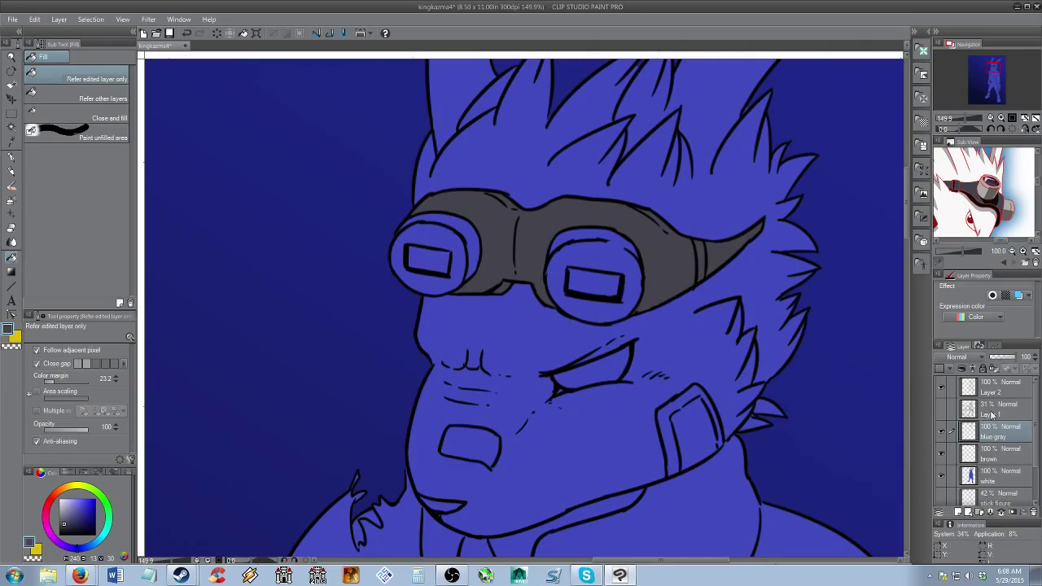
# Auto-select the rectangles inside both goggle lenses using the line art on Layer 2
pyautogui.click(997, 396)
pyautogui.press('w')
pyautogui.click(598, 288)
pyautogui.keyDown('shift'); pyautogui.click(428, 268); pyautogui.keyUp('shift')
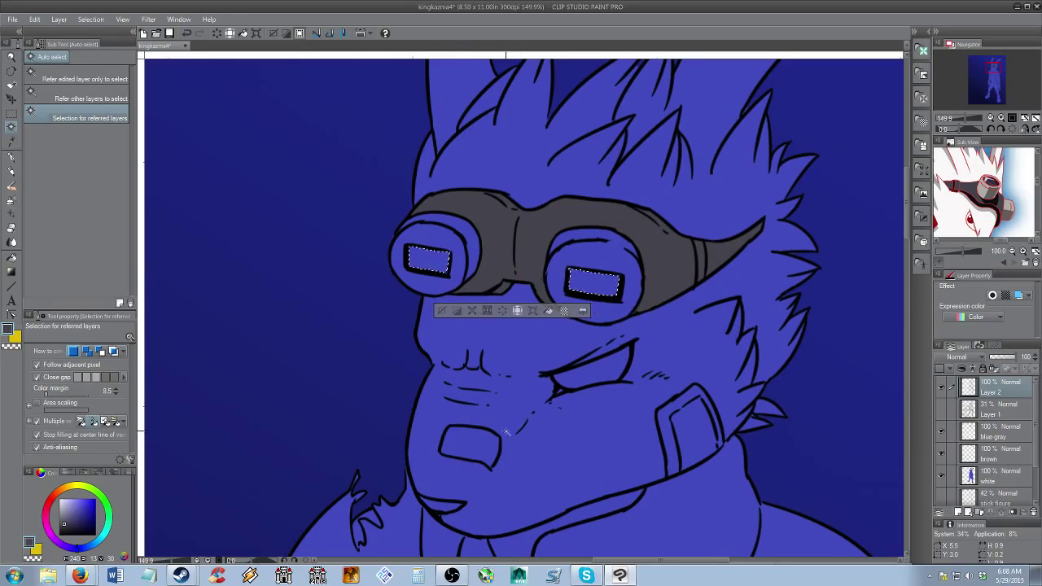
# Add the two rectangles inside the round fittings on the back of the glove to the selection
pyautogui.hotkey('alt', 'space')
pyautogui.moveTo(508, 461); pyautogui.dragTo(513, 379)
pyautogui.moveTo(497, 492); pyautogui.dragTo(531, 291)
pyautogui.moveTo(540, 403); pyautogui.dragTo(565, 279)
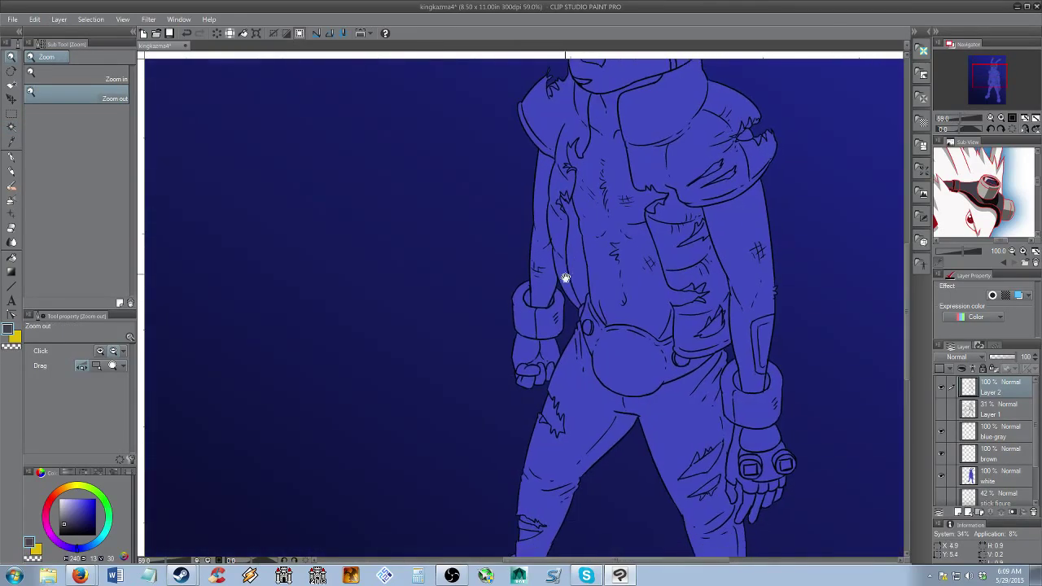
pyautogui.moveTo(752, 431); pyautogui.dragTo(638, 343)
pyautogui.moveTo(636, 381); pyautogui.dragTo(658, 382)
pyautogui.press('w')
pyautogui.keyDown('shift'); pyautogui.click(648, 385); pyautogui.keyUp('shift')
pyautogui.keyDown('shift'); pyautogui.click(727, 372); pyautogui.keyUp('shift')
# Expand the selection around the goggle and glove rectangles
pyautogui.hotkey('alt', 'space')
pyautogui.moveTo(595, 492); pyautogui.dragTo(615, 382)
pyautogui.moveTo(619, 196); pyautogui.dragTo(638, 434)
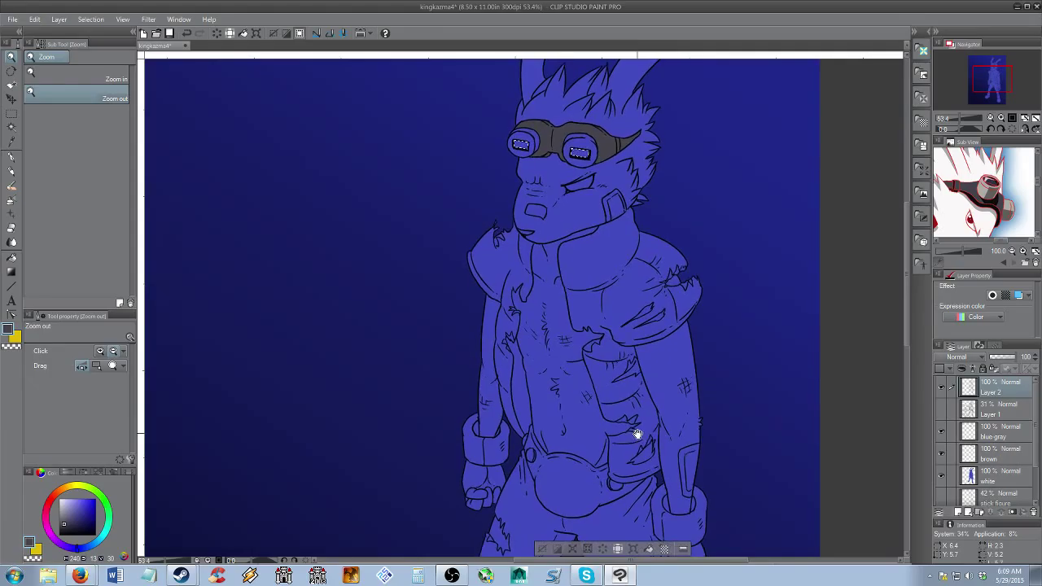
pyautogui.click(558, 549)
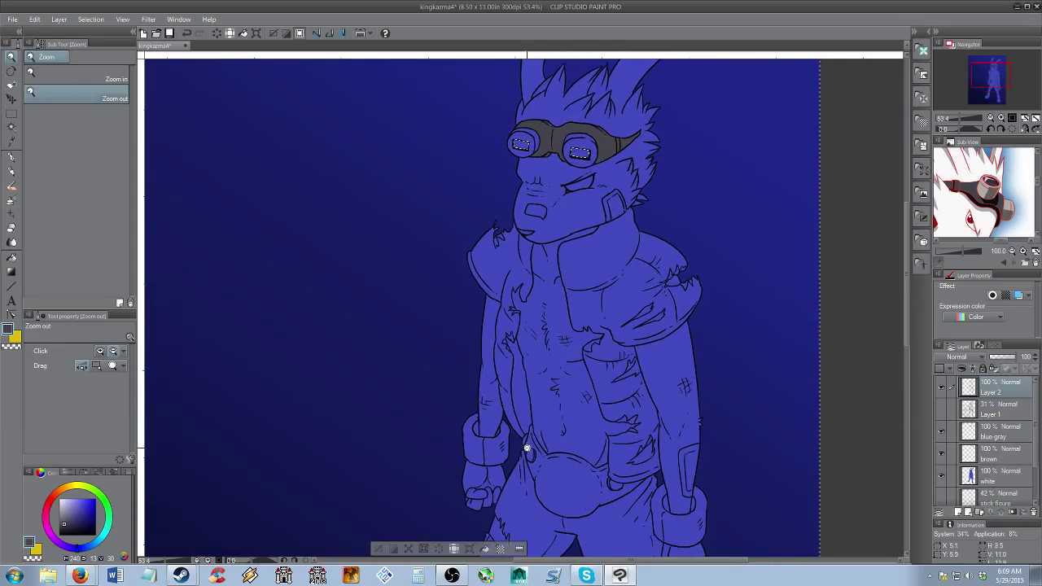
pyautogui.hotkey('ctrl', 'z')
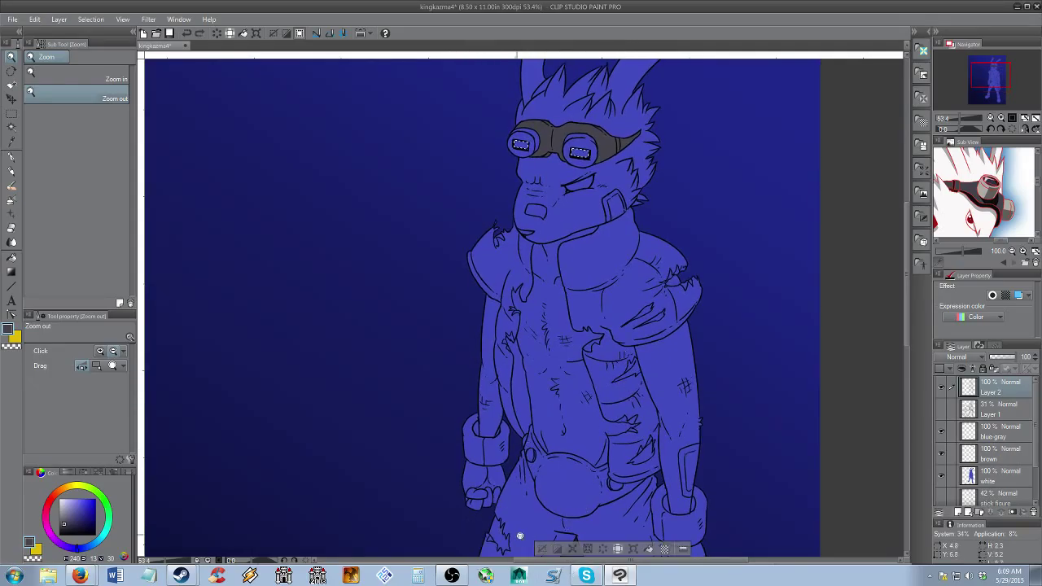
pyautogui.click(576, 550)
pyautogui.click(586, 269)
pyautogui.scroll(6, 597, 172)
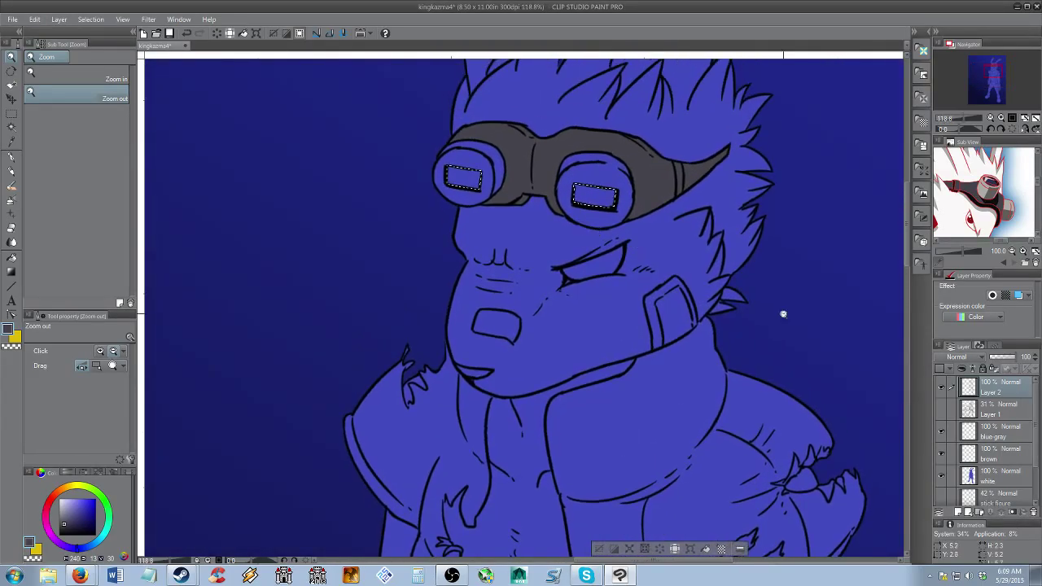
# Fill the selected goggle and glove rectangles with the dark blue-gray on the blue-gray layer, then clear the selection
pyautogui.click(1000, 438)
pyautogui.press('g')
pyautogui.press('g')
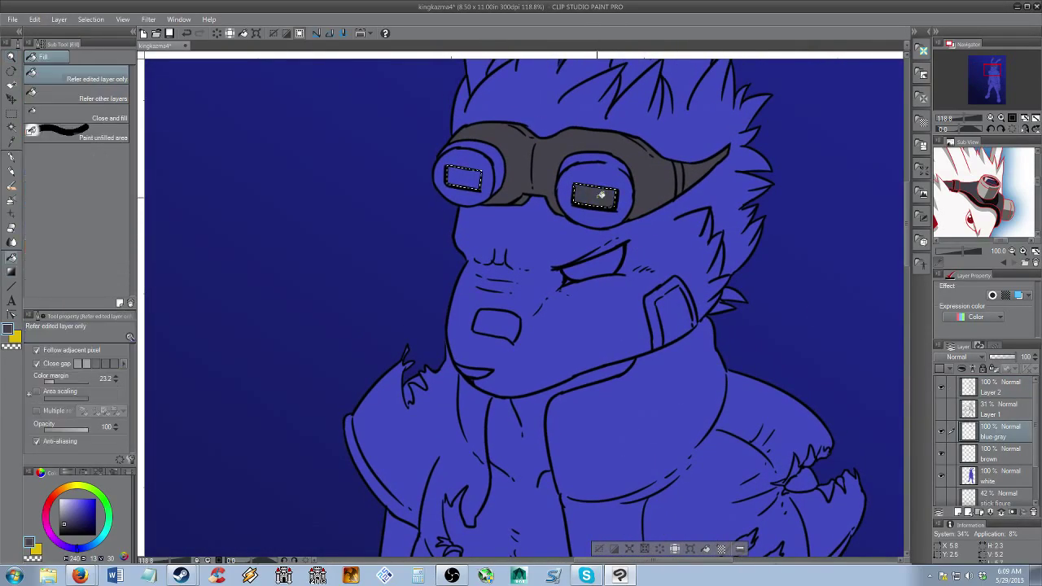
pyautogui.scroll(-10, 591, 218)
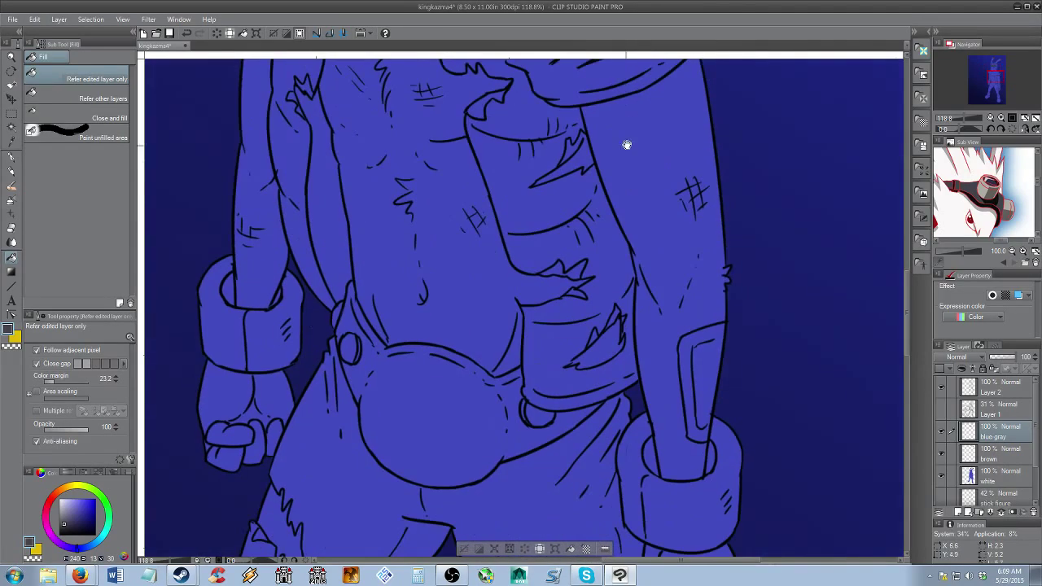
pyautogui.moveTo(655, 266); pyautogui.dragTo(654, 262)
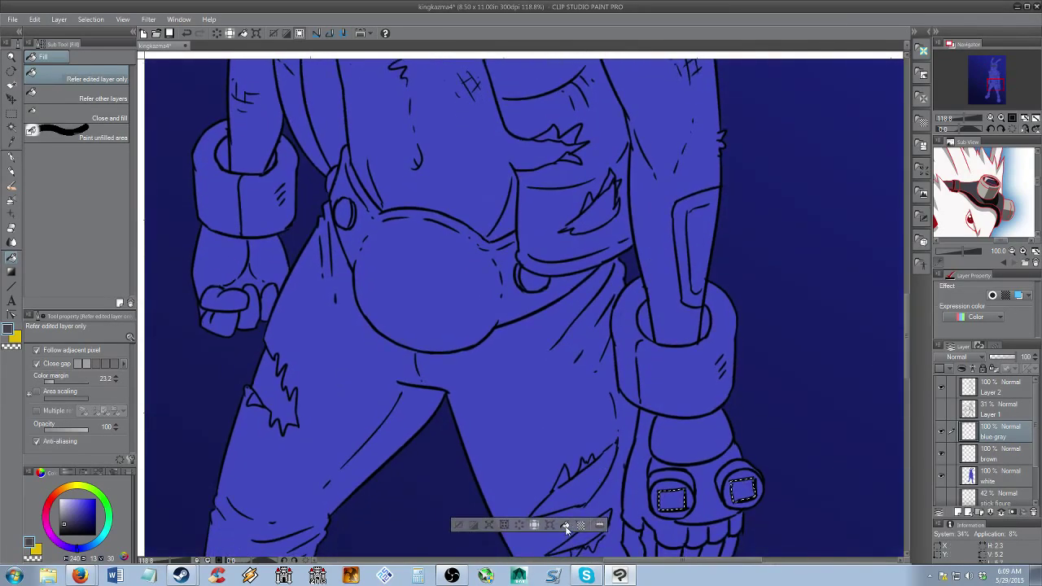
pyautogui.click(567, 526)
pyautogui.scroll(-5, 666, 366)
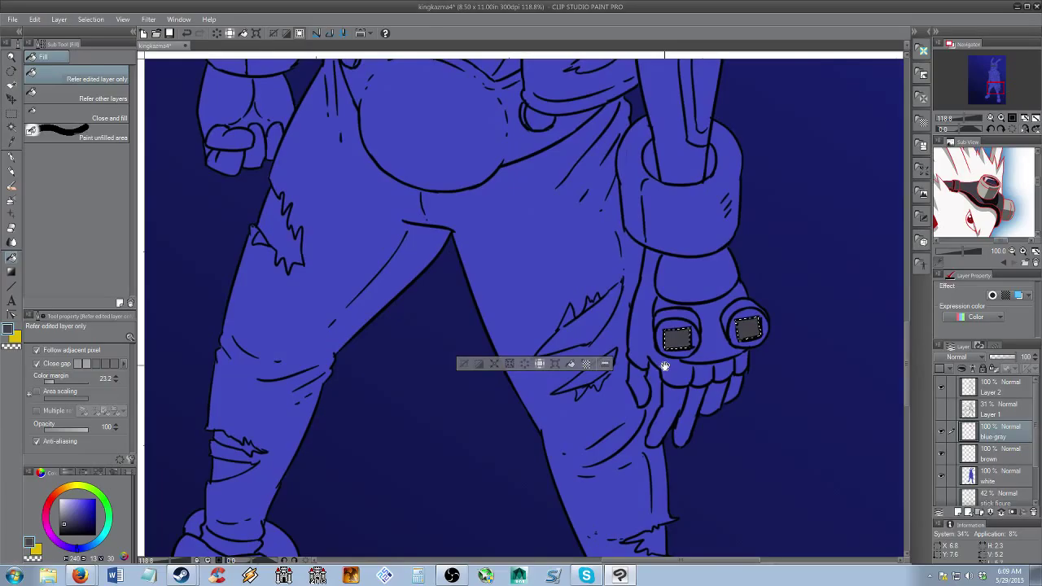
pyautogui.hotkey('ctrl', 'd')
# Auto-select the round housings of both goggle lenses, excluding their inner rectangles, using the line art on Layer 2
pyautogui.hotkey('alt', 'space')
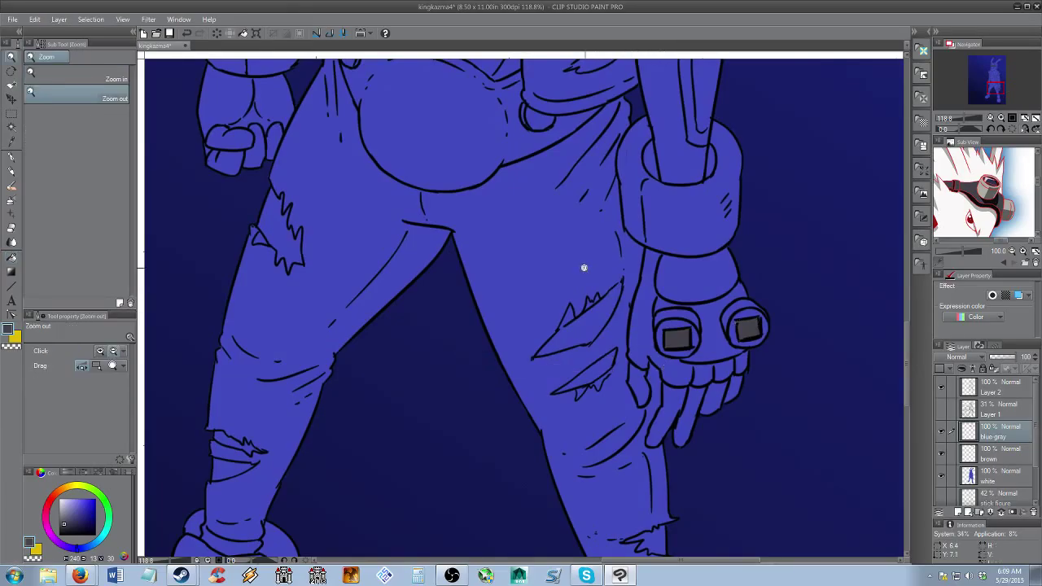
pyautogui.moveTo(584, 268); pyautogui.dragTo(581, 461)
pyautogui.moveTo(605, 409); pyautogui.dragTo(578, 335)
pyautogui.moveTo(578, 334)
pyautogui.mouseDown()
pyautogui.moveTo(588, 324)
pyautogui.moveTo(573, 304)
pyautogui.moveTo(562, 253)
pyautogui.moveTo(585, 239)
pyautogui.moveTo(585, 334)
pyautogui.mouseUp()
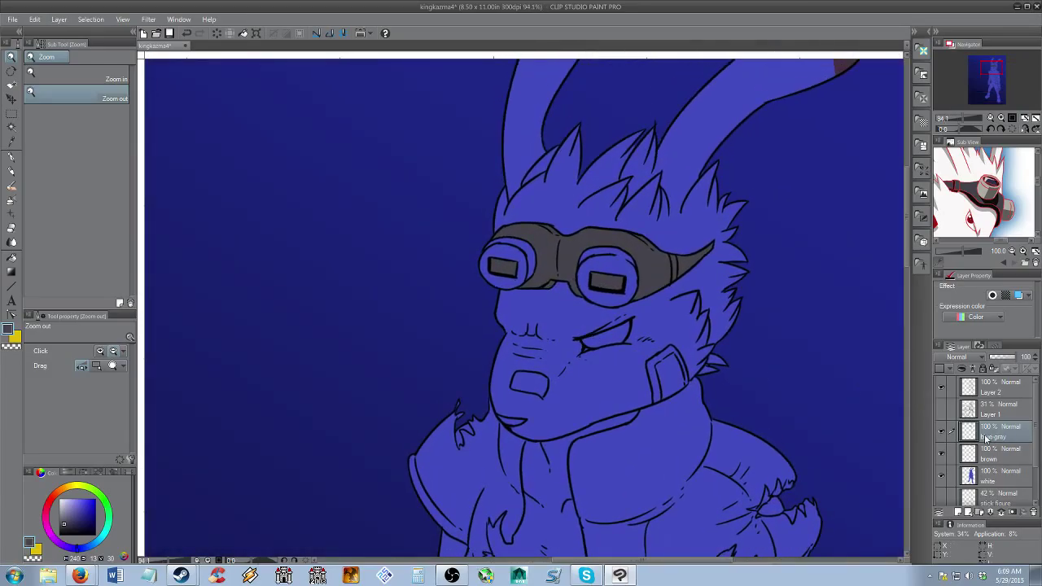
pyautogui.moveTo(597, 326); pyautogui.dragTo(610, 326)
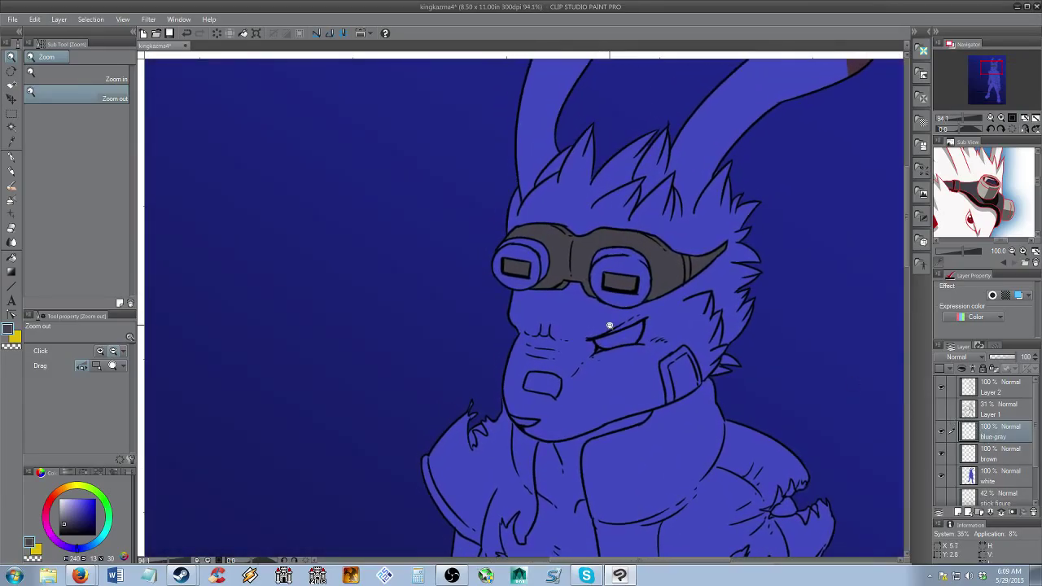
pyautogui.moveTo(615, 313)
pyautogui.mouseDown()
pyautogui.moveTo(647, 302)
pyautogui.moveTo(627, 303)
pyautogui.mouseUp()
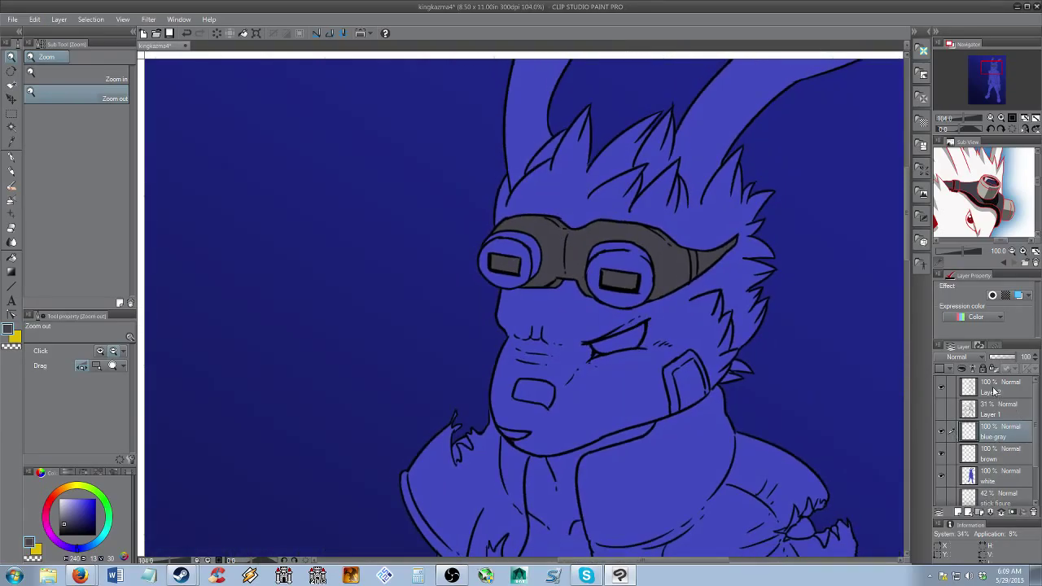
pyautogui.click(993, 392)
pyautogui.press('w')
pyautogui.click(637, 259)
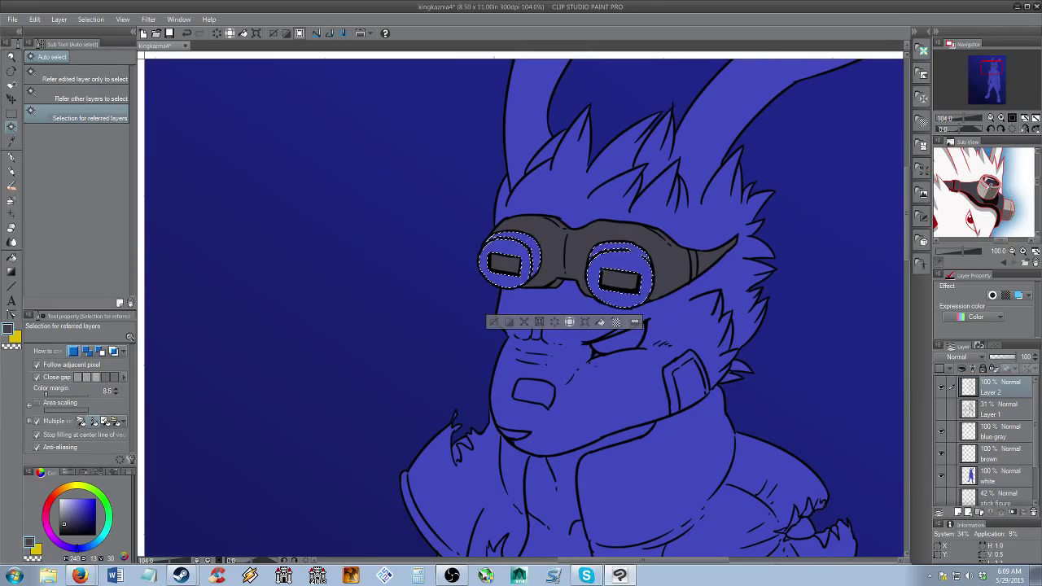
# Sample the light gray of the goggle lens housing from the reference image and add a layer named "gray" above the blue-gray layer
pyautogui.click(986, 187)
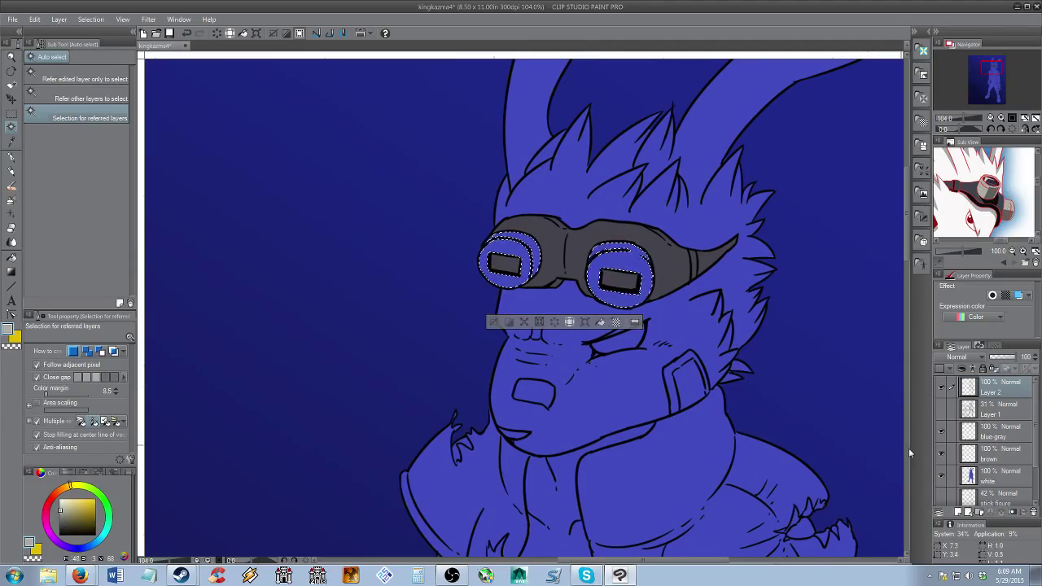
pyautogui.click(988, 440)
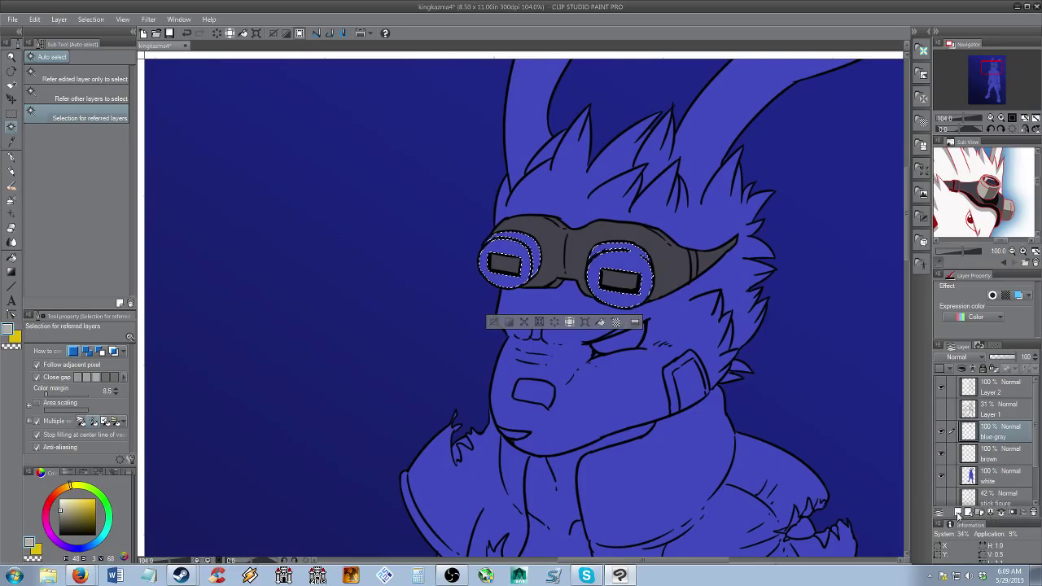
pyautogui.click(959, 516)
pyautogui.doubleClick(992, 437)
pyautogui.write('gra')
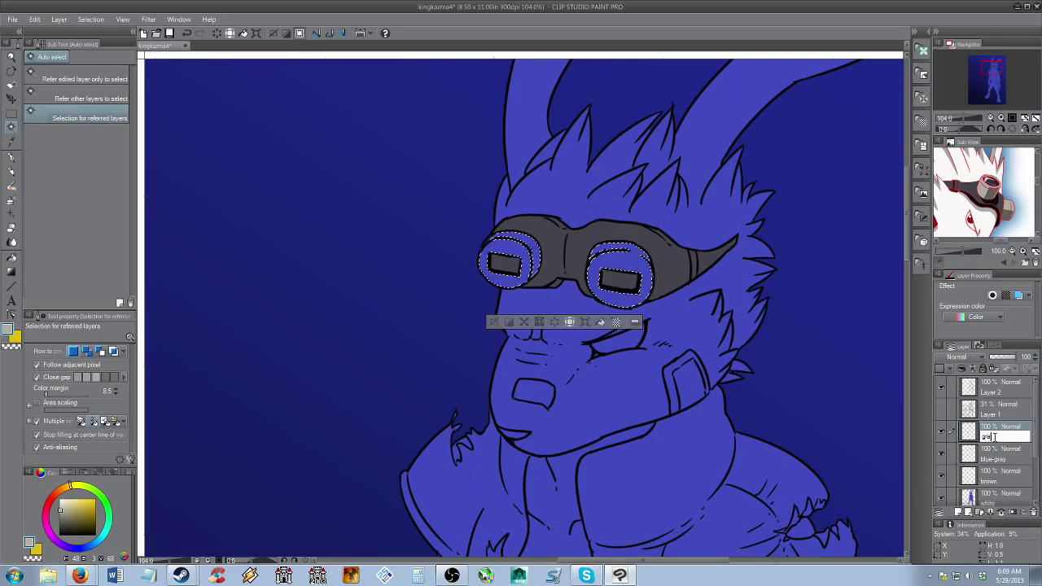
pyautogui.write('y')
pyautogui.press('Return')
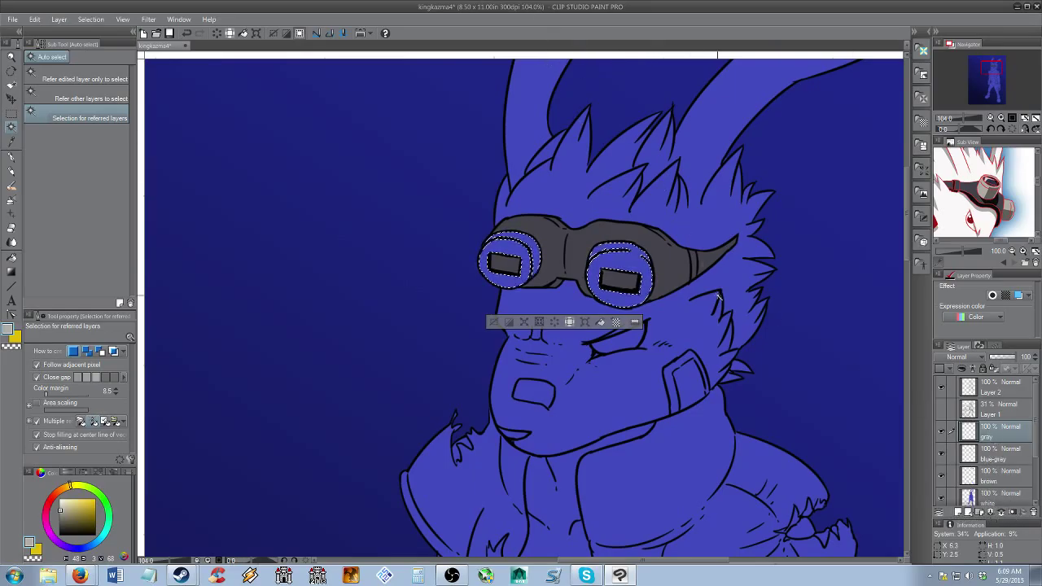
# Make Layer 2 active with the goggle selection kept, and examine the character's body and limbs in the reference image
pyautogui.hotkey('alt', 'space')
pyautogui.moveTo(671, 431); pyautogui.dragTo(666, 268)
pyautogui.click(999, 399)
pyautogui.press('space')
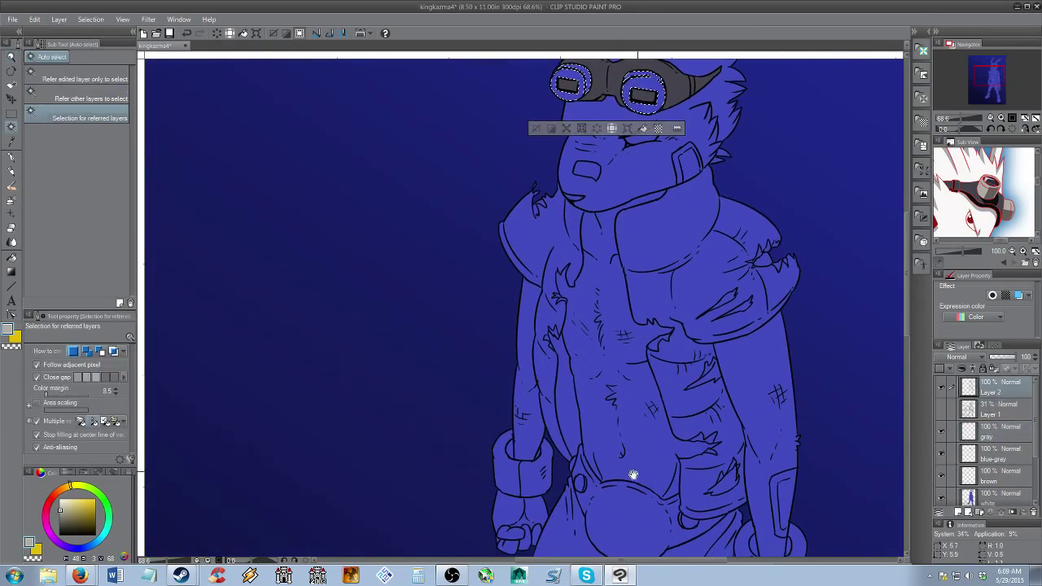
pyautogui.moveTo(625, 477); pyautogui.dragTo(663, 317)
pyautogui.scroll(3, 570, 331)
pyautogui.scroll(-2, 991, 221)
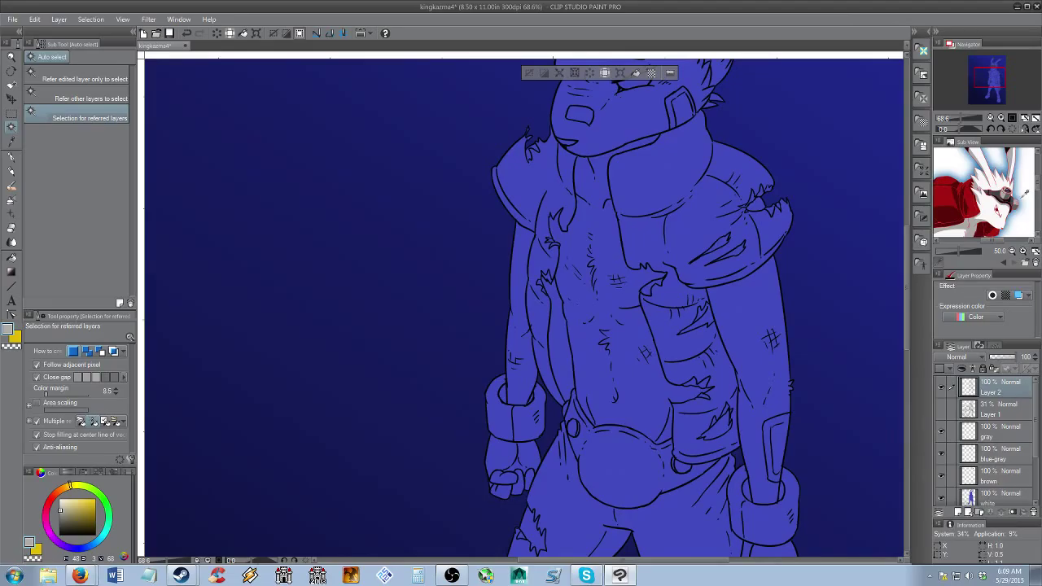
pyautogui.moveTo(991, 220); pyautogui.dragTo(1001, 167)
pyautogui.moveTo(971, 216); pyautogui.dragTo(990, 180)
pyautogui.moveTo(728, 420); pyautogui.dragTo(709, 322)
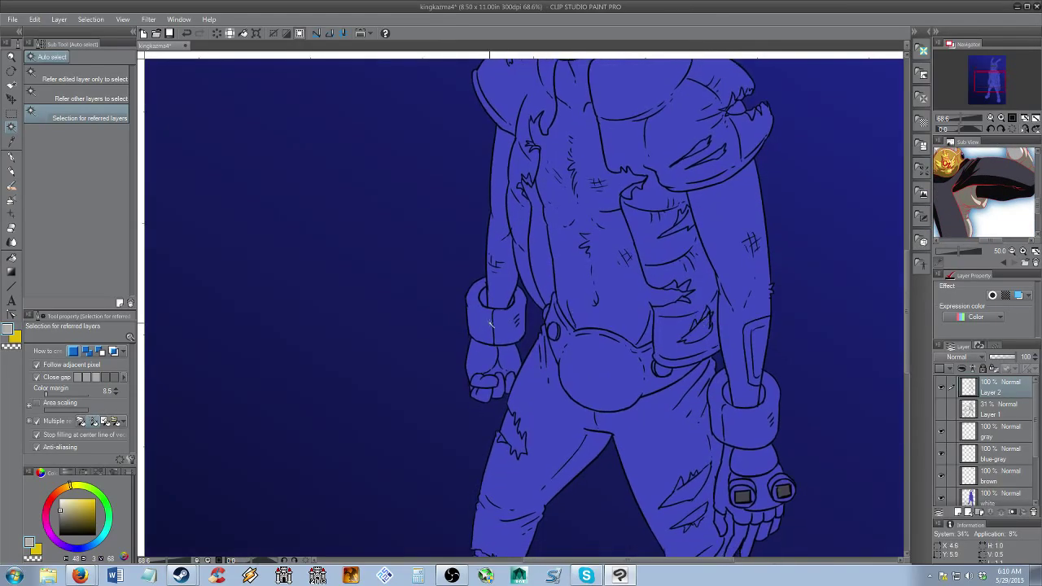
# Add all sections of both wrist cuffs to the goggle housing selection
pyautogui.click(482, 325)
pyautogui.keyDown('shift'); pyautogui.click(501, 322); pyautogui.keyUp('shift')
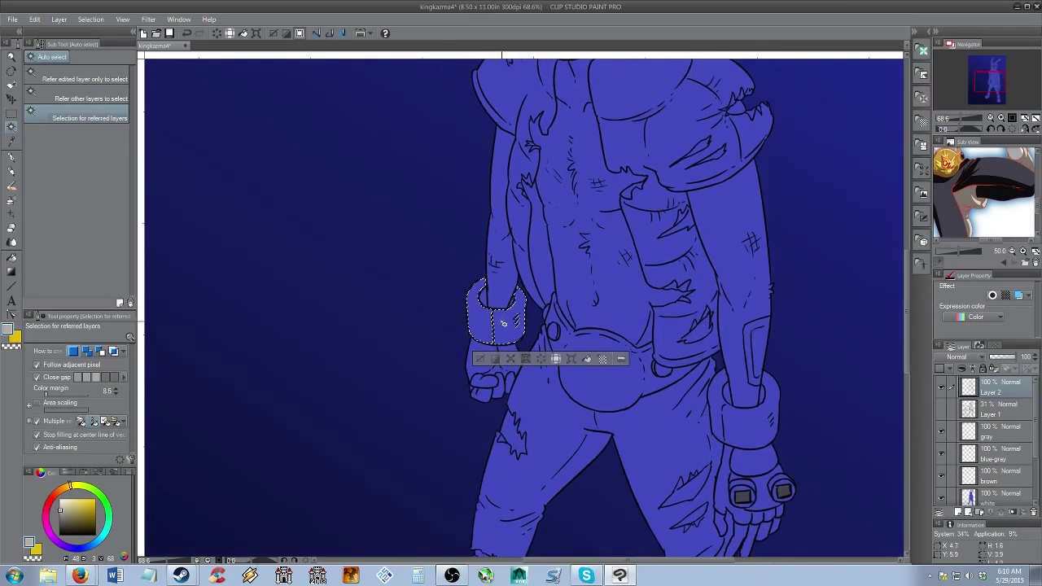
pyautogui.keyDown('shift'); pyautogui.click(719, 406); pyautogui.keyUp('shift')
pyautogui.keyDown('shift'); pyautogui.click(750, 430); pyautogui.keyUp('shift')
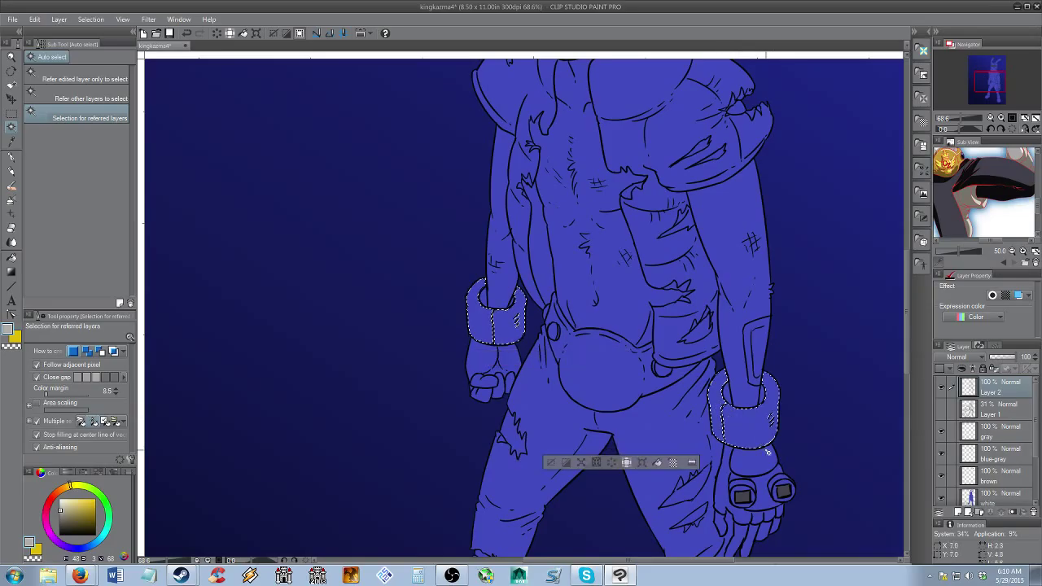
# Add the hand areas of both gloves below the wrist cuffs to the selection
pyautogui.keyDown('shift'); pyautogui.click(745, 494); pyautogui.keyUp('shift')
pyautogui.scroll(-2, 747, 496)
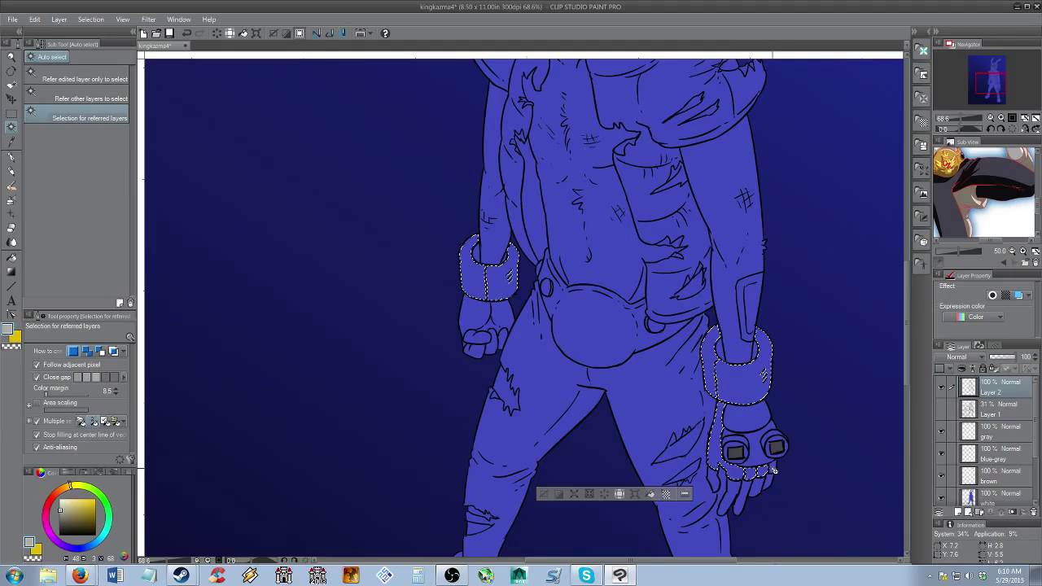
pyautogui.keyDown('shift'); pyautogui.click(504, 317); pyautogui.keyUp('shift')
pyautogui.keyDown('shift'); pyautogui.click(503, 318); pyautogui.keyUp('shift')
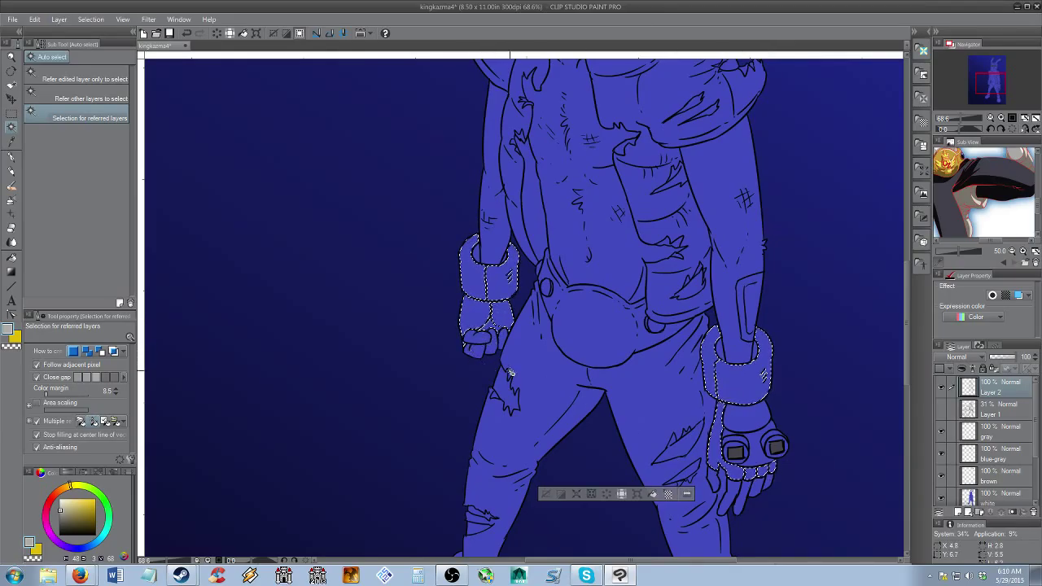
# Add the front and back sections of both ankle cuffs to the selection
pyautogui.scroll(-9, 647, 372)
pyautogui.keyDown('shift'); pyautogui.click(512, 399); pyautogui.keyUp('shift')
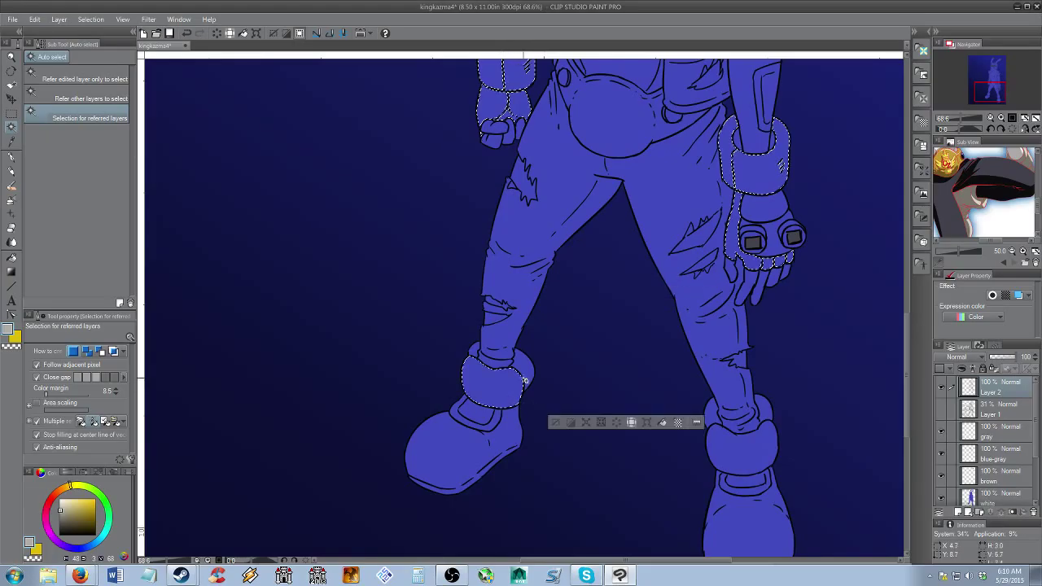
pyautogui.keyDown('shift'); pyautogui.click(734, 437); pyautogui.keyUp('shift')
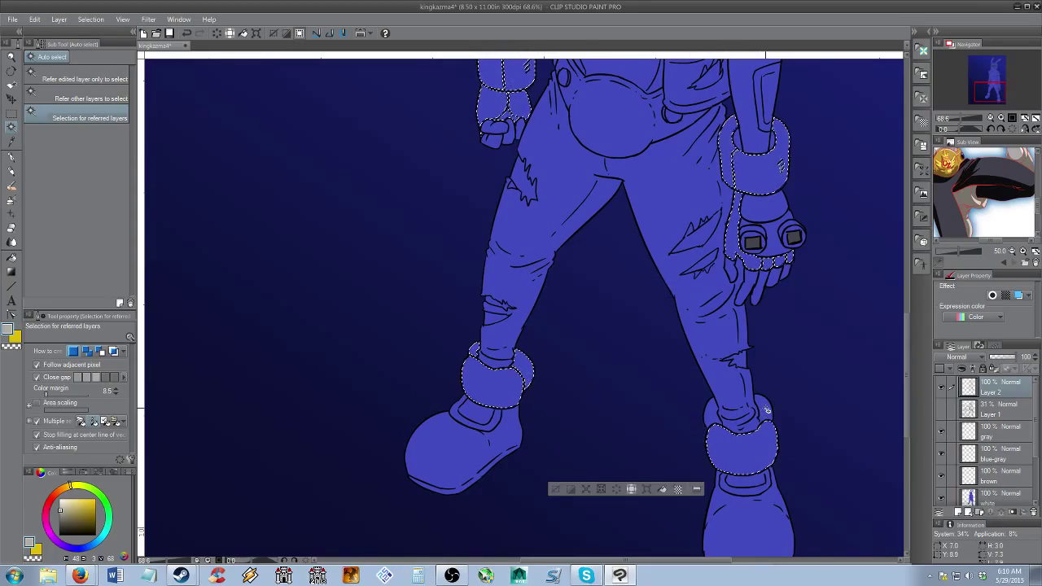
# Check the legs in the reference image and add both boots, including their tongues and soles, to the selection
pyautogui.moveTo(990, 219); pyautogui.dragTo(994, 198)
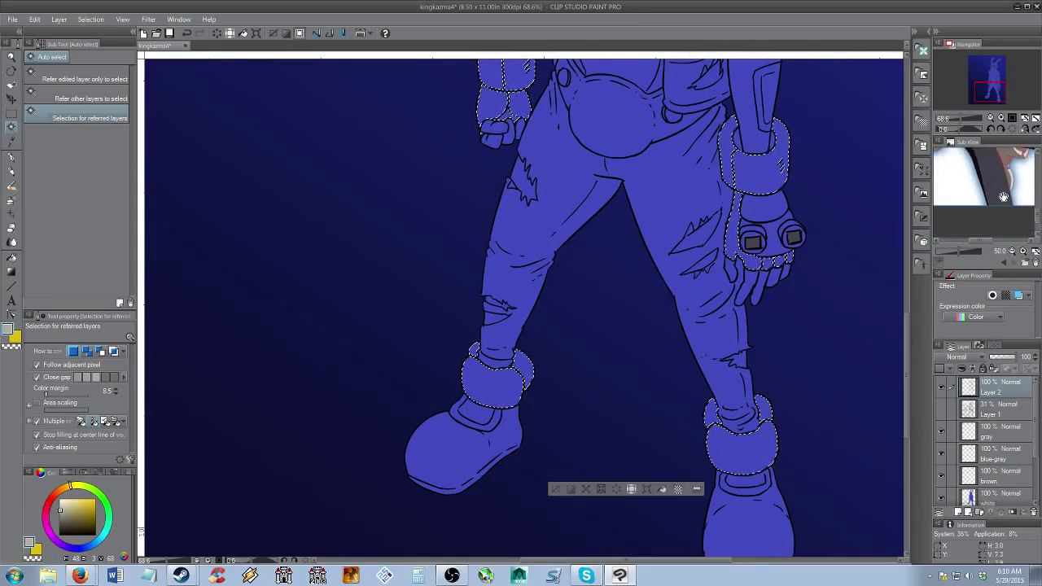
pyautogui.scroll(-4, 717, 408)
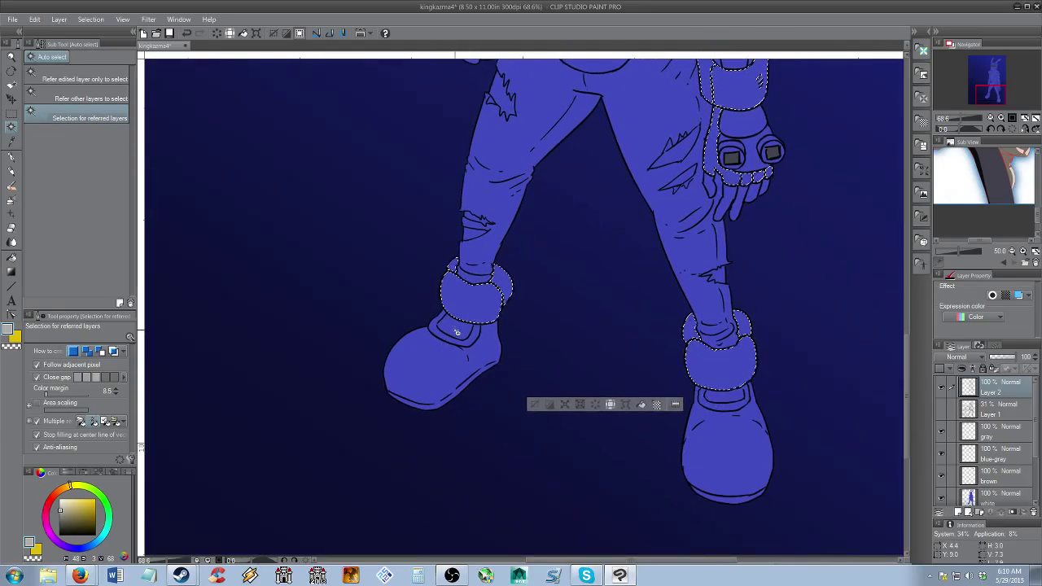
pyautogui.keyDown('shift'); pyautogui.click(470, 357); pyautogui.keyUp('shift')
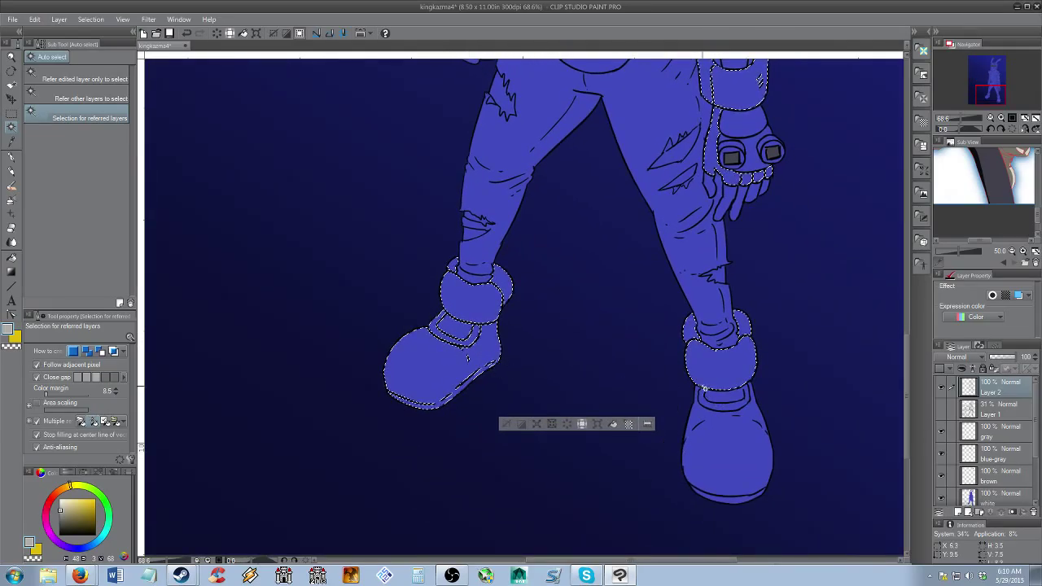
pyautogui.keyDown('shift'); pyautogui.click(727, 397); pyautogui.keyUp('shift')
pyautogui.keyDown('shift'); pyautogui.click(736, 435); pyautogui.keyUp('shift')
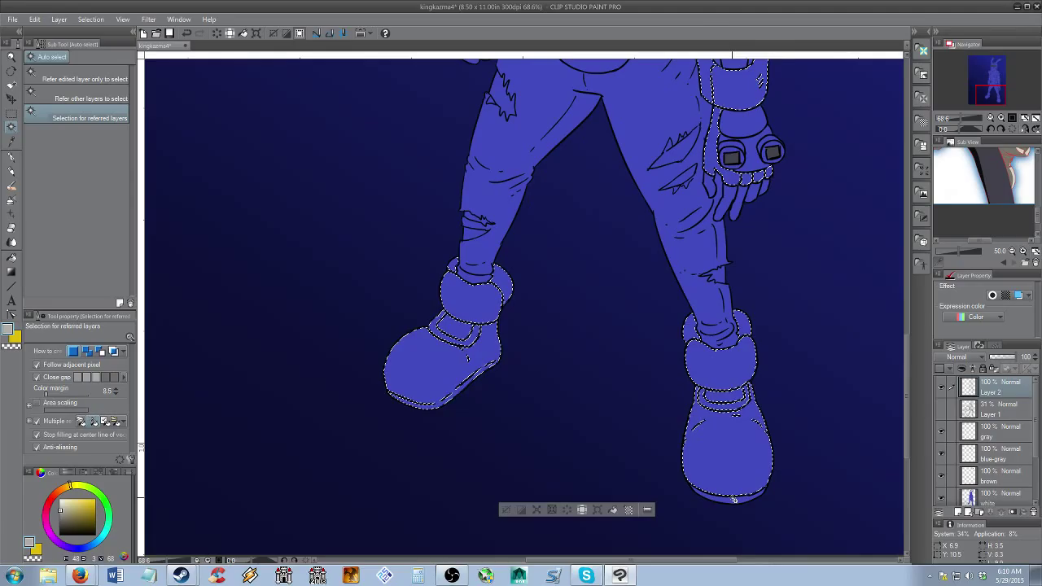
# Expand the combined selection of goggle housings, cuffs, gloves and boots by 2 px
pyautogui.keyDown('ctrl'); pyautogui.keyDown('alt'); pyautogui.click(684, 355); pyautogui.keyUp('alt'); pyautogui.keyUp('ctrl')
pyautogui.click(684, 354)
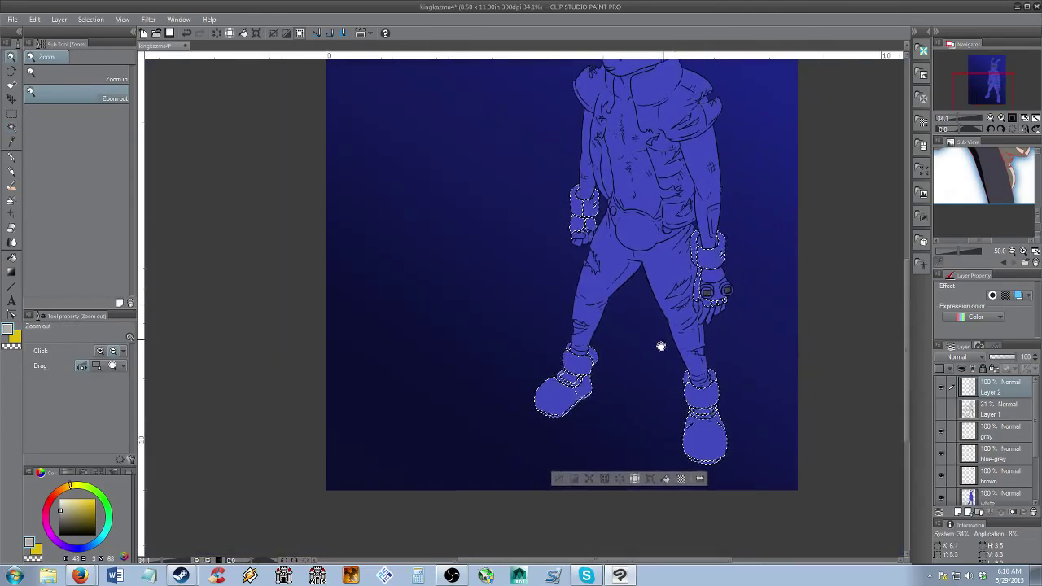
pyautogui.moveTo(661, 347); pyautogui.dragTo(606, 424)
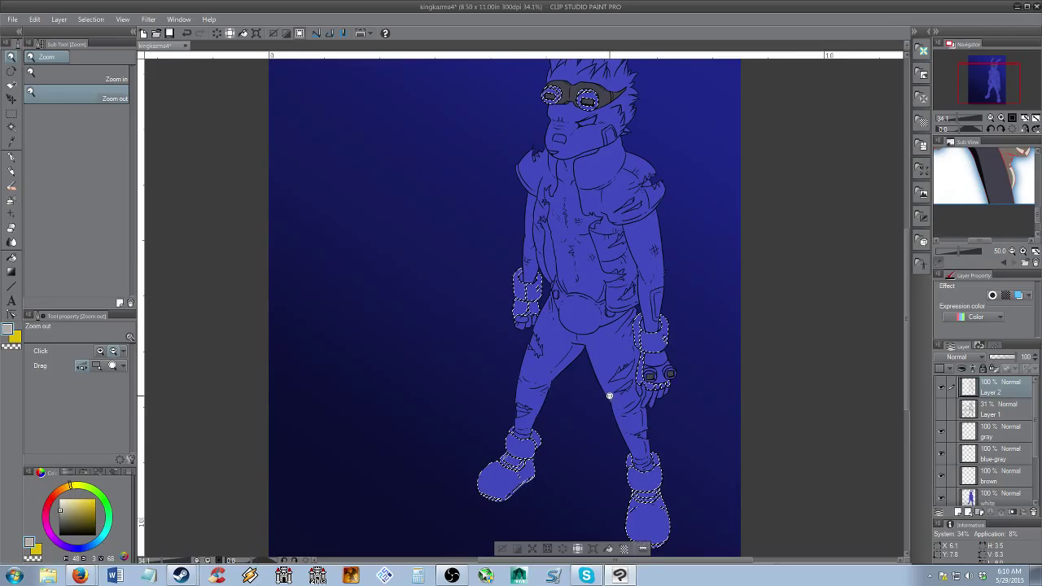
pyautogui.moveTo(618, 347); pyautogui.dragTo(638, 394)
pyautogui.moveTo(650, 355); pyautogui.dragTo(673, 356)
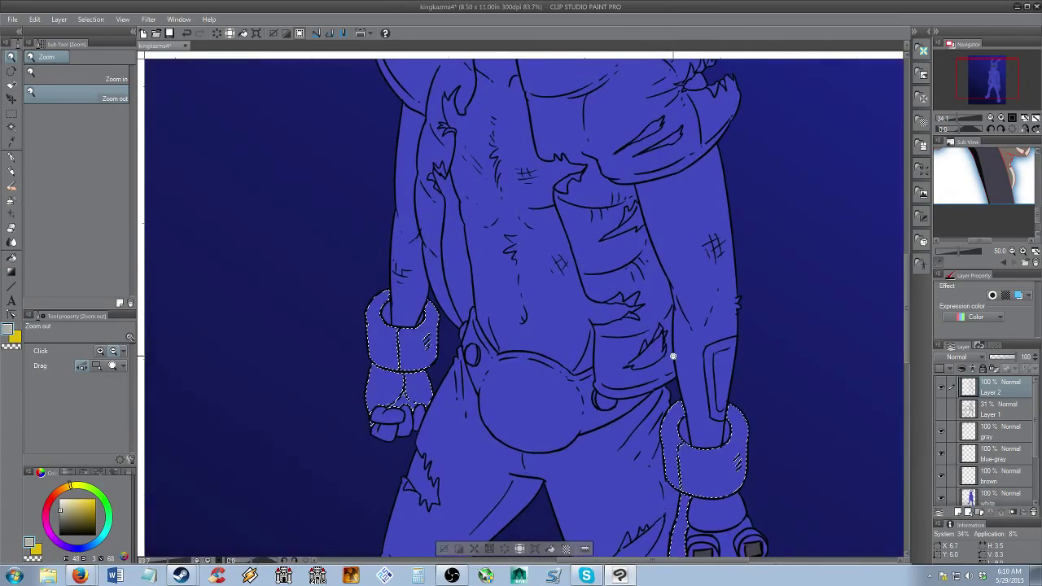
pyautogui.moveTo(611, 321); pyautogui.dragTo(615, 435)
pyautogui.click(539, 549)
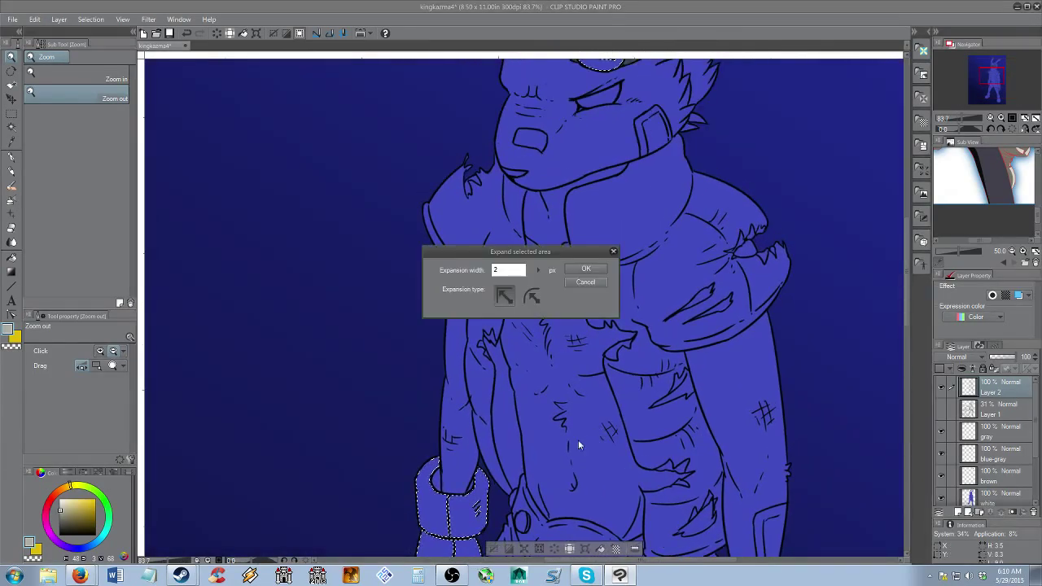
pyautogui.click(587, 269)
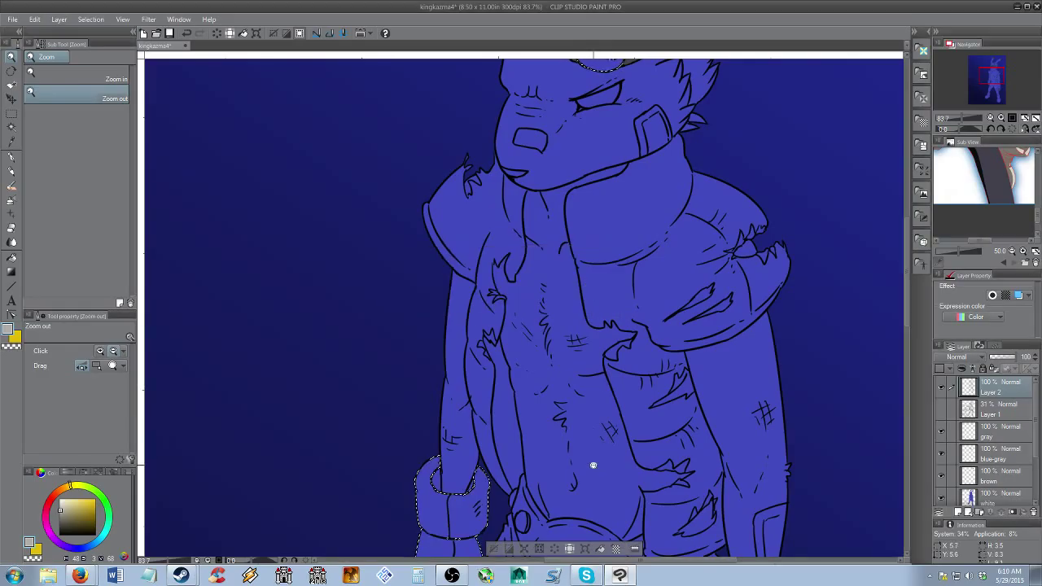
# Undo the fill on Layer 2, fill the selection with light gray on the gray layer, and clear the selection
pyautogui.click(600, 550)
pyautogui.hotkey('ctrl', 'z')
pyautogui.click(992, 437)
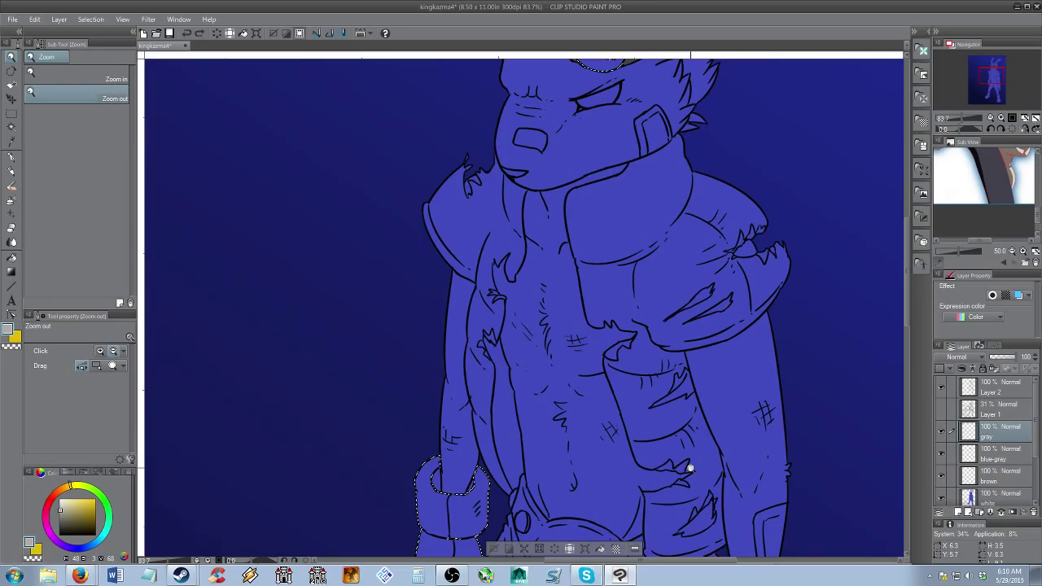
pyautogui.moveTo(650, 494); pyautogui.dragTo(648, 410)
pyautogui.click(600, 550)
pyautogui.moveTo(661, 452); pyautogui.dragTo(610, 452)
pyautogui.scroll(-3, 670, 486)
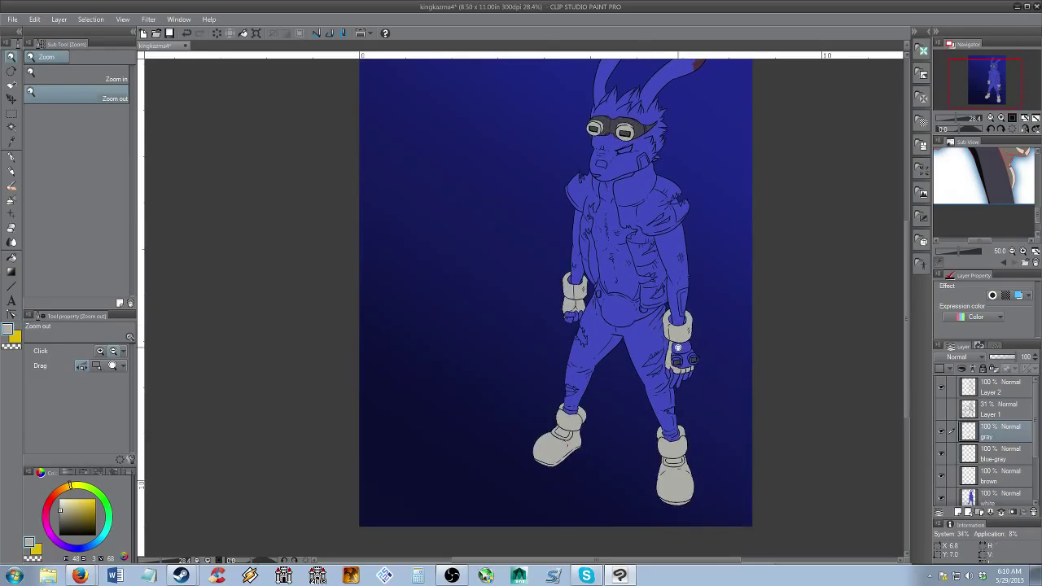
pyautogui.scroll(-2, 676, 407)
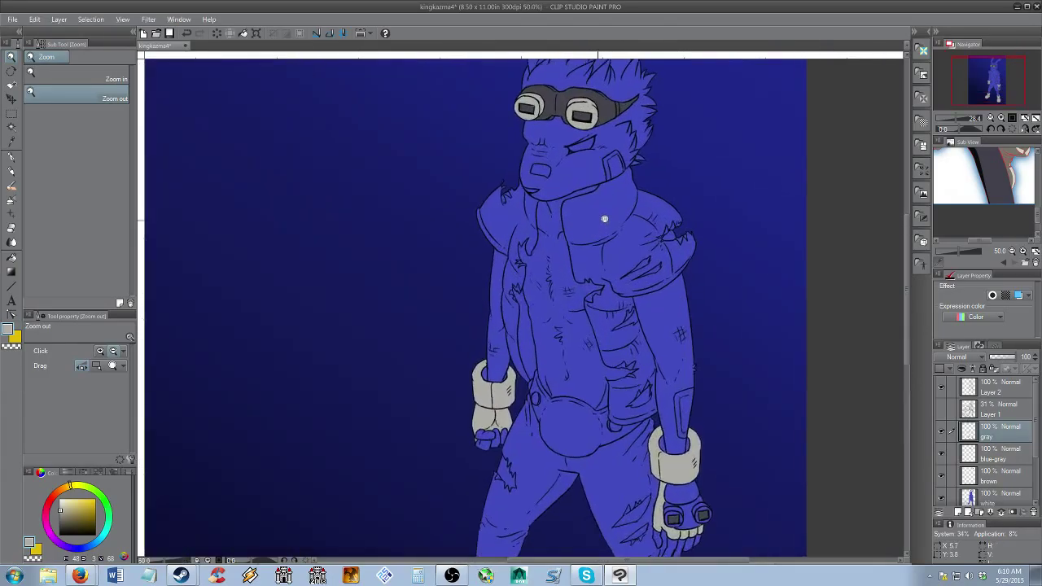
# Sample the blue of the face and add a layer named "eye" above the gray layer
pyautogui.moveTo(605, 219); pyautogui.dragTo(618, 220)
pyautogui.moveTo(612, 224); pyautogui.dragTo(632, 369)
pyautogui.moveTo(619, 314); pyautogui.dragTo(643, 308)
pyautogui.moveTo(633, 294); pyautogui.dragTo(639, 342)
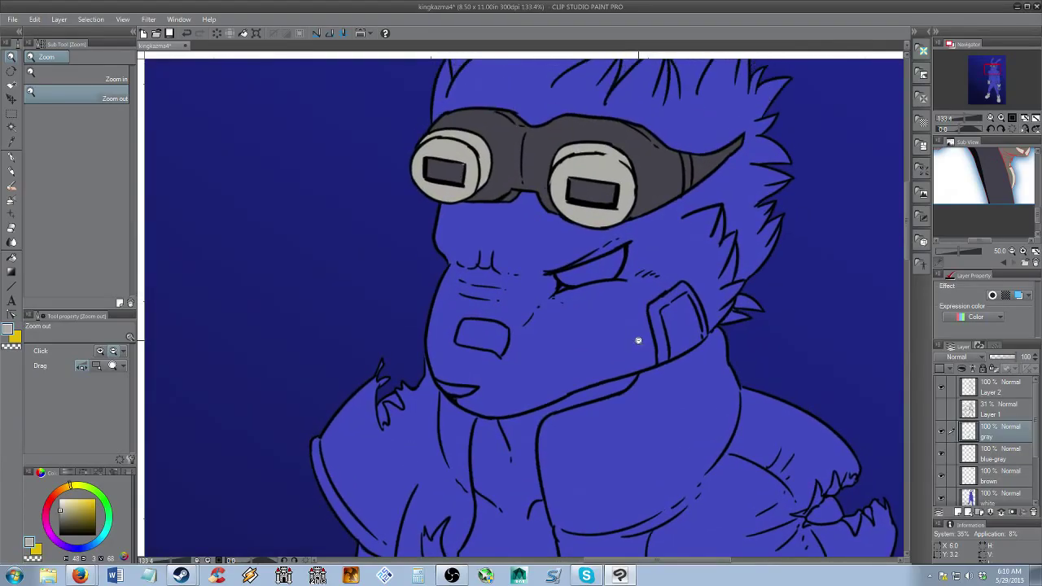
pyautogui.press('g')
pyautogui.keyDown('alt'); pyautogui.click(597, 323); pyautogui.keyUp('alt')
pyautogui.press('g')
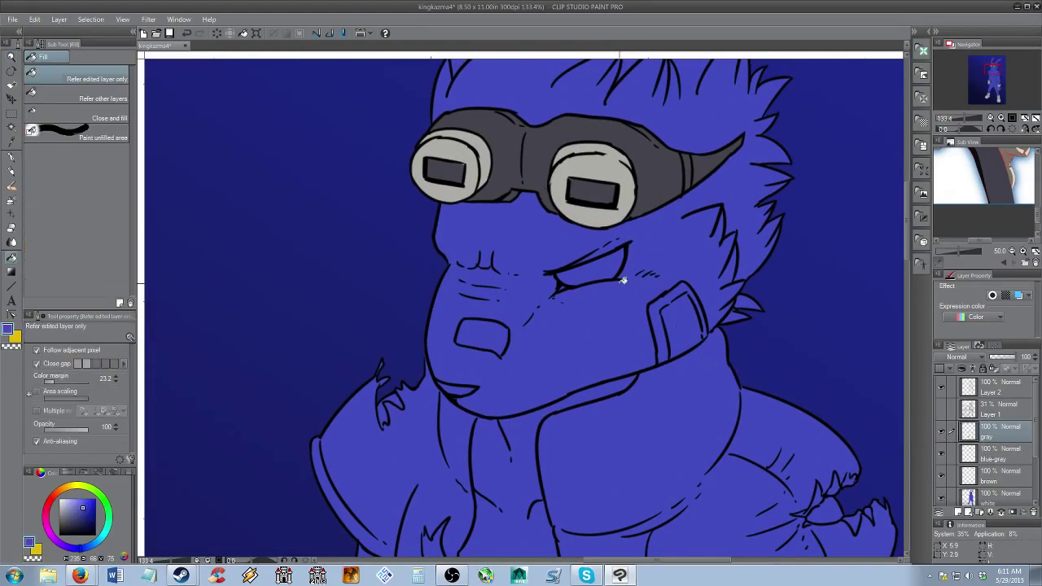
pyautogui.moveTo(638, 331); pyautogui.dragTo(658, 321)
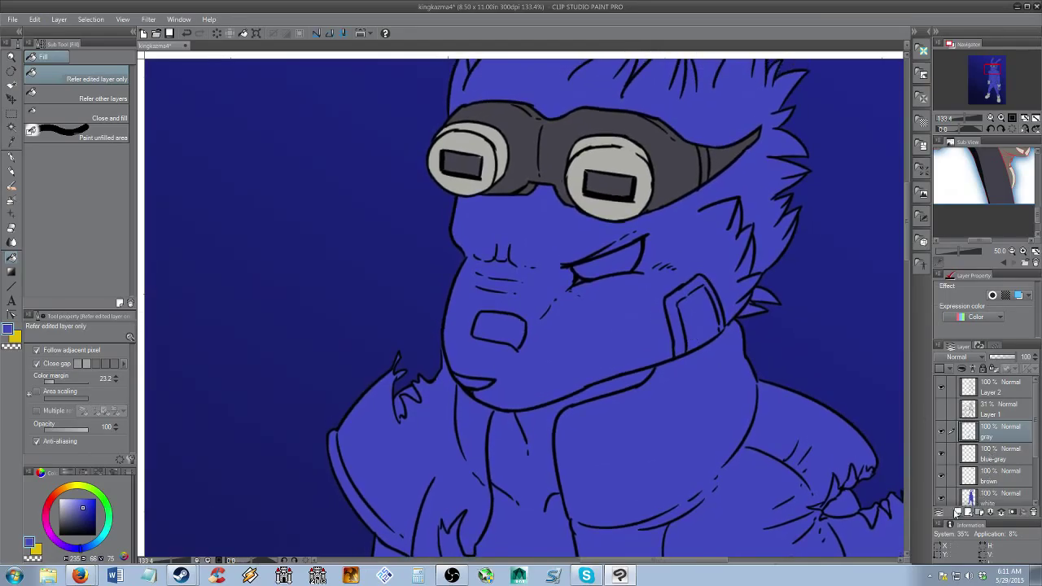
pyautogui.click(957, 512)
pyautogui.doubleClick(991, 437)
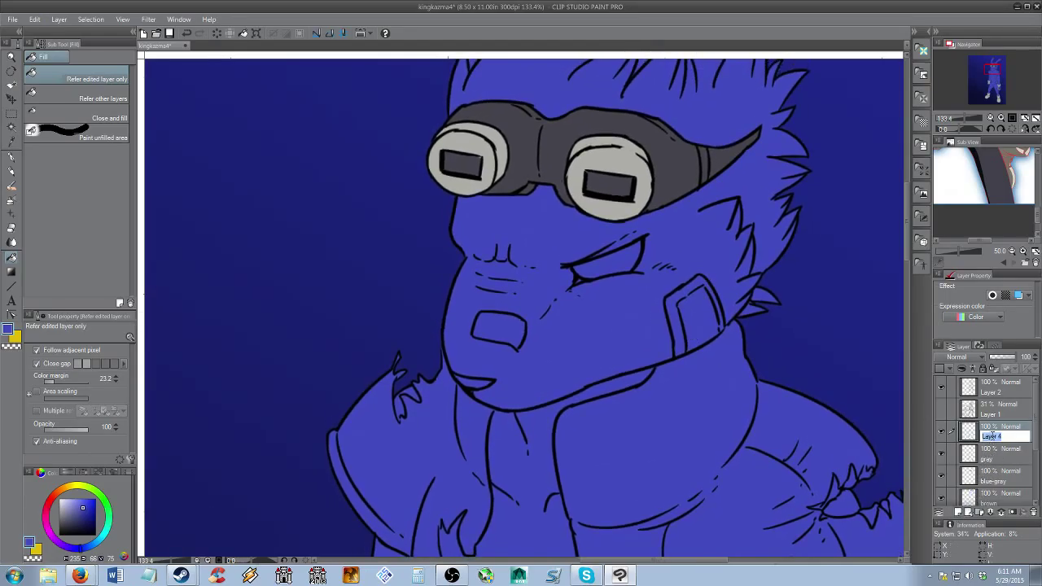
pyautogui.press('Return')
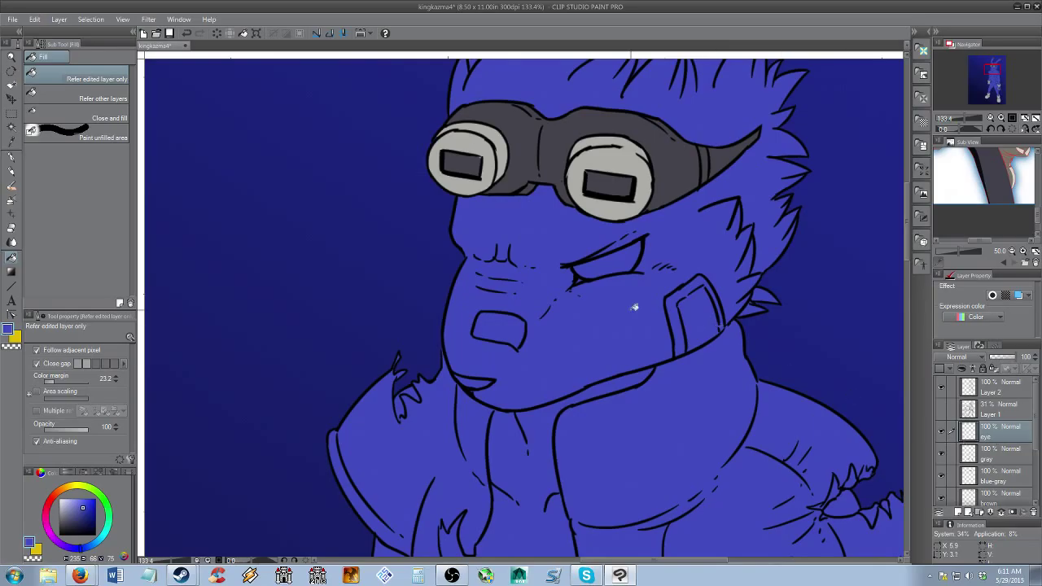
# Select the inside of the eye from the line art on Layer 2 and expand that selection
pyautogui.press('w')
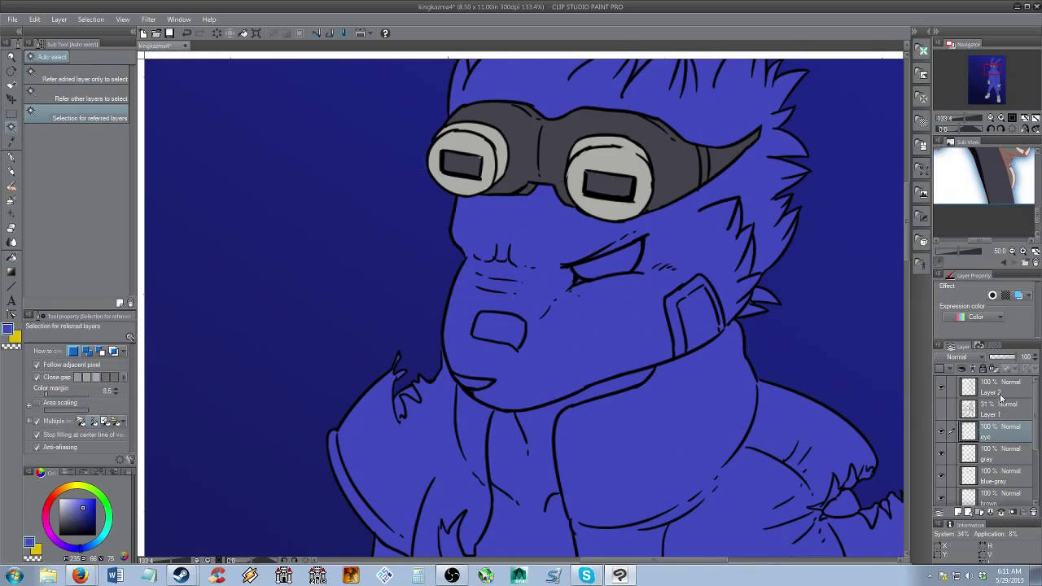
pyautogui.click(1001, 393)
pyautogui.click(614, 269)
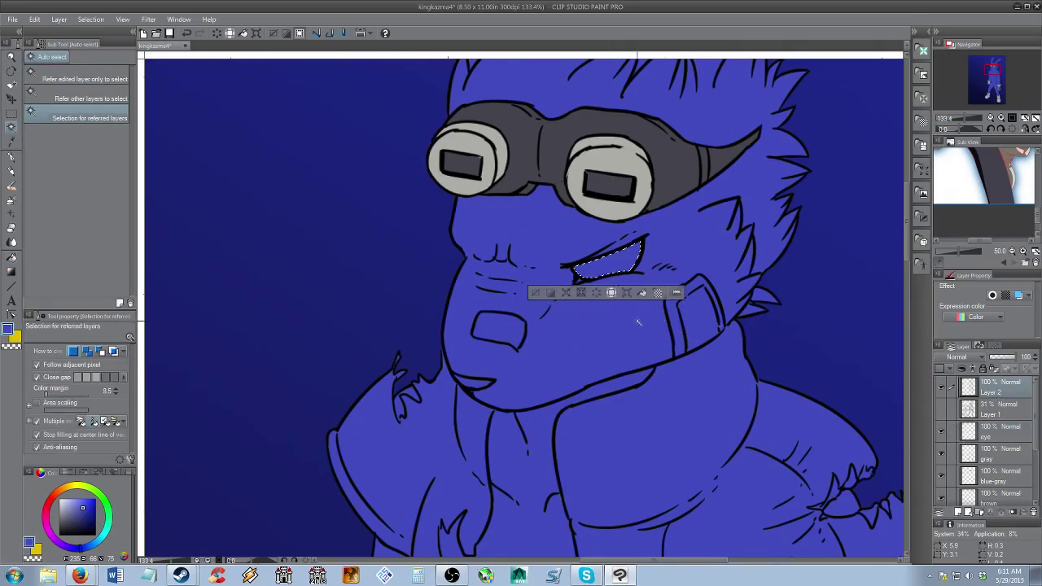
pyautogui.click(588, 292)
pyautogui.click(586, 268)
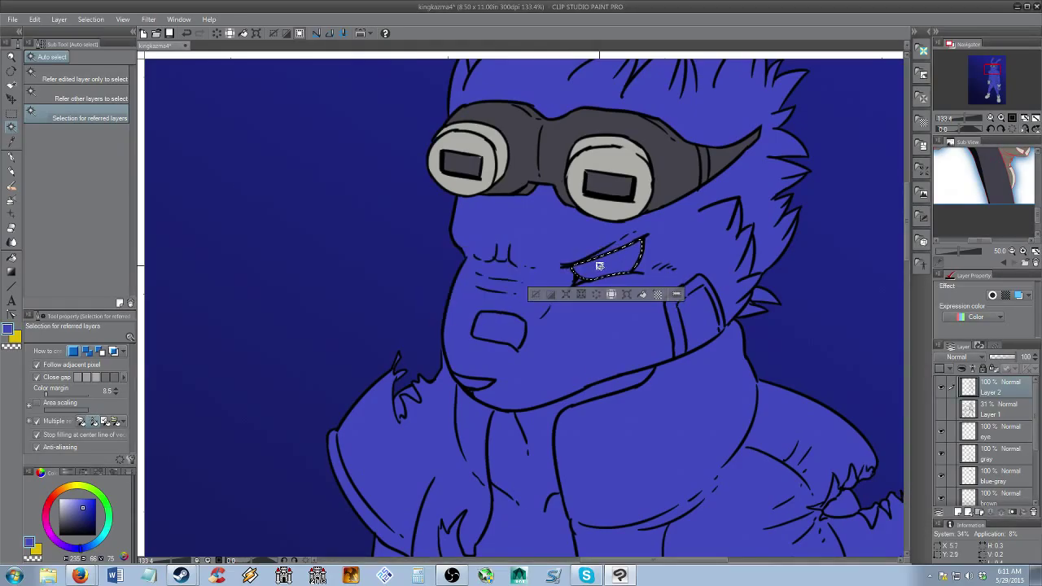
# Try filling the eye selection with a pale gray on Layer 2, and clear the selection
pyautogui.press('g')
pyautogui.press('g')
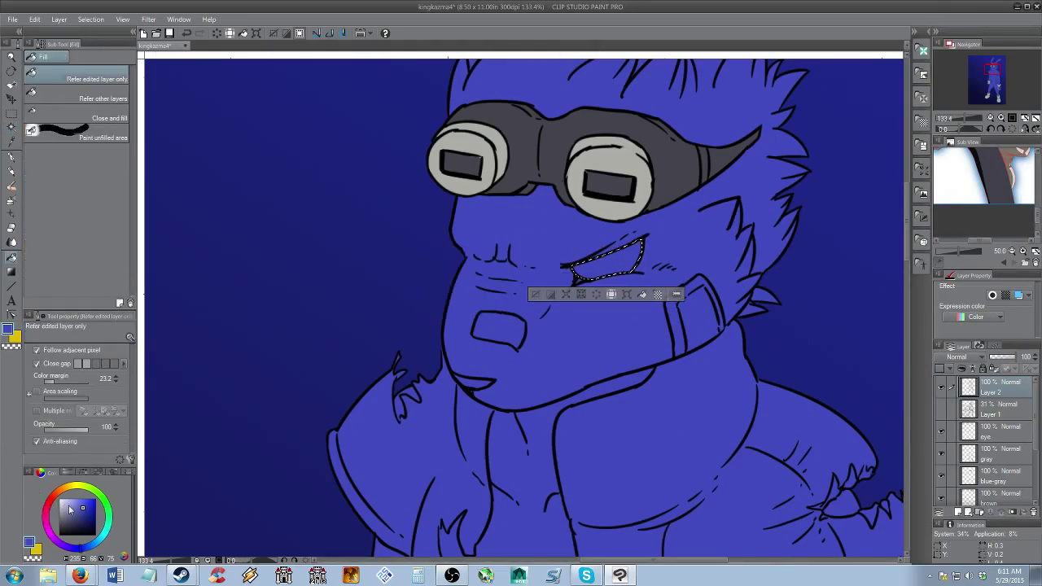
pyautogui.click(68, 507)
pyautogui.click(619, 253)
pyautogui.hotkey('ctrl', 'd')
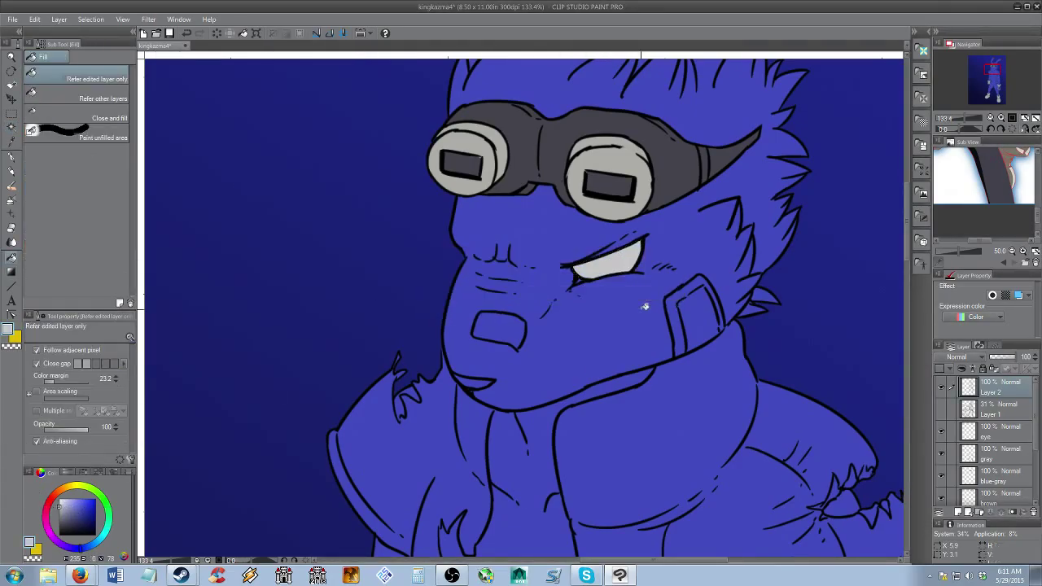
# Examine the eye in the reference image at 200% and make the eye layer active
pyautogui.hotkey('alt', 'space')
pyautogui.moveTo(624, 323)
pyautogui.mouseDown()
pyautogui.moveTo(600, 330)
pyautogui.moveTo(592, 349)
pyautogui.moveTo(609, 323)
pyautogui.mouseUp()
pyautogui.scroll(2, 599, 325)
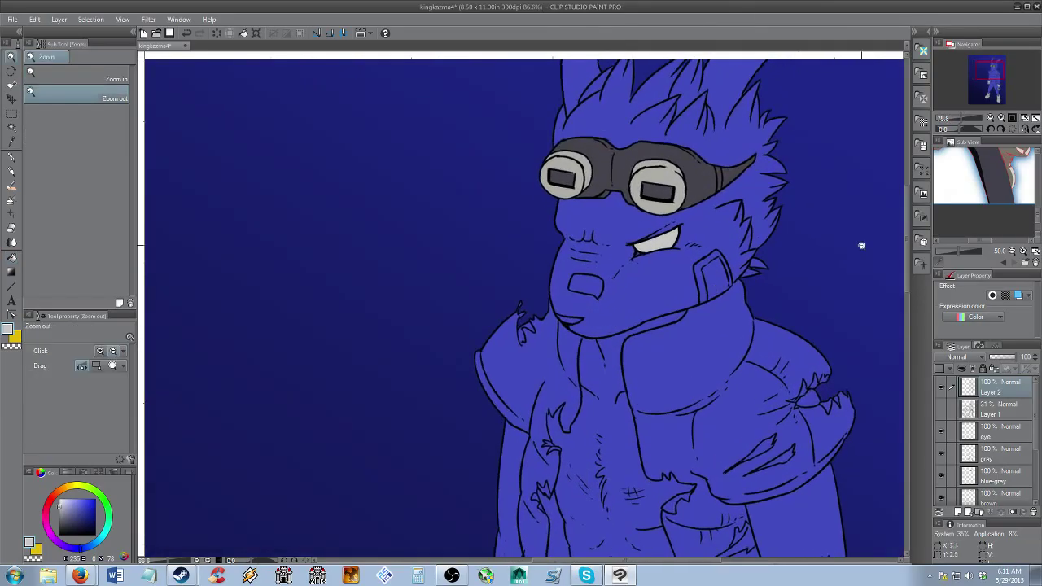
pyautogui.moveTo(1039, 222); pyautogui.dragTo(977, 213)
pyautogui.scroll(3, 984, 194)
pyautogui.click(731, 250)
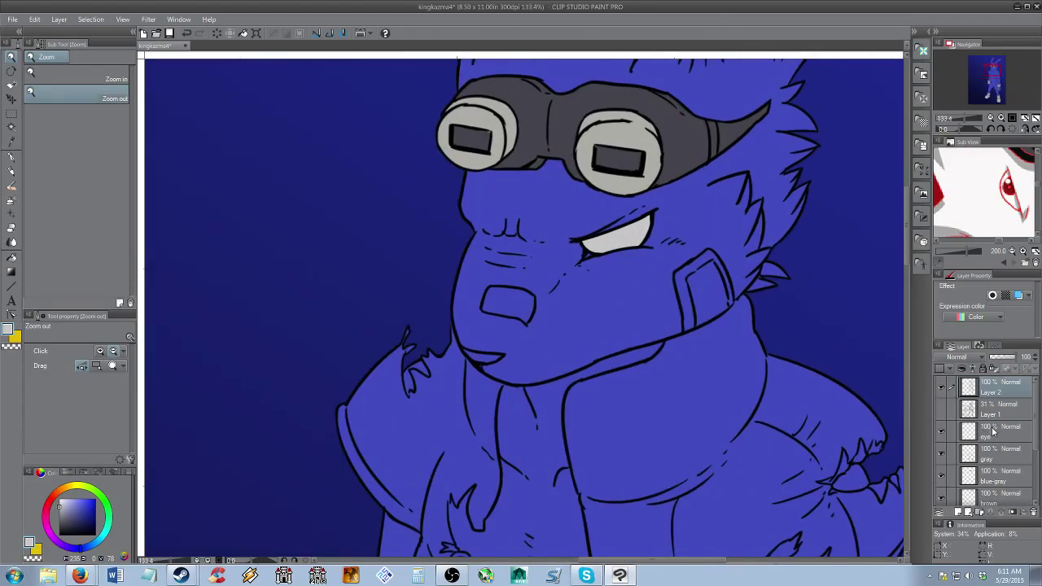
pyautogui.click(1000, 432)
pyautogui.click(616, 259)
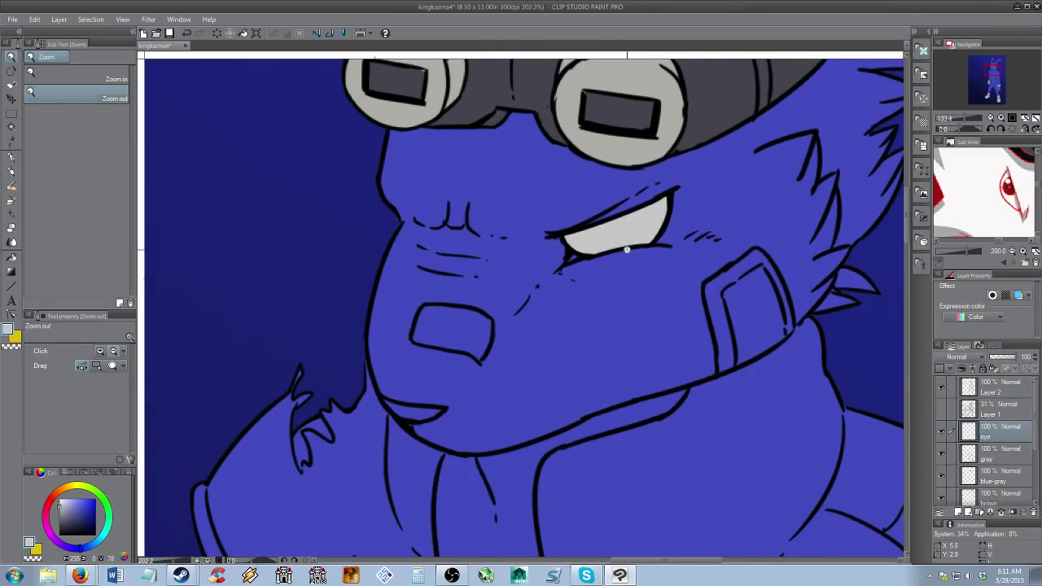
# Choose a bright red drawing color and the Darker pencil for the iris
pyautogui.press('b')
pyautogui.click(51, 505)
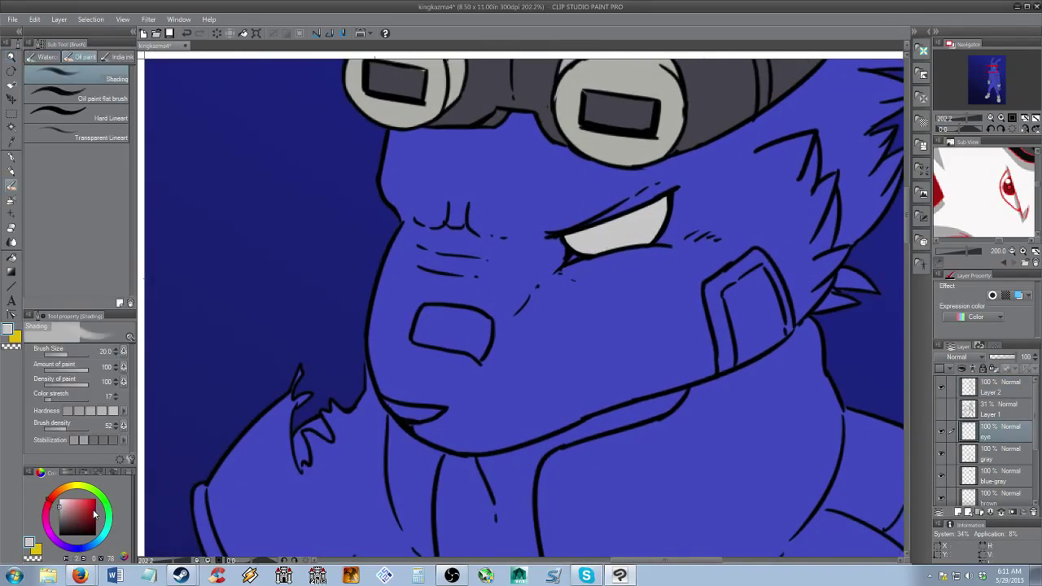
pyautogui.click(95, 499)
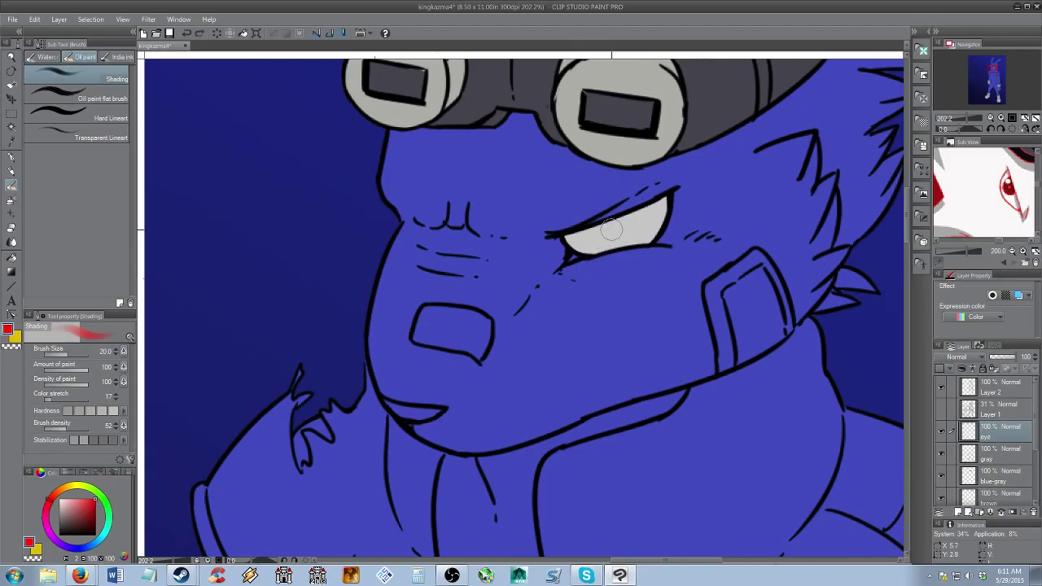
pyautogui.press('p')
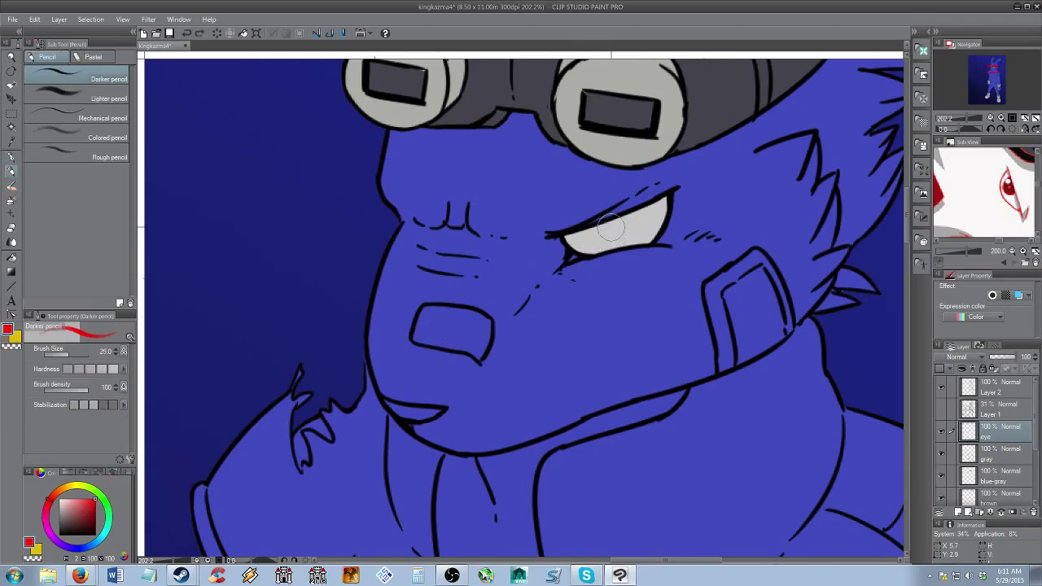
# Check which layer holds the eye fill, undo that fill, and bring back the eye selection with the eye layer active
pyautogui.click(943, 432)
pyautogui.click(942, 431)
pyautogui.click(942, 454)
pyautogui.click(943, 453)
pyautogui.click(944, 396)
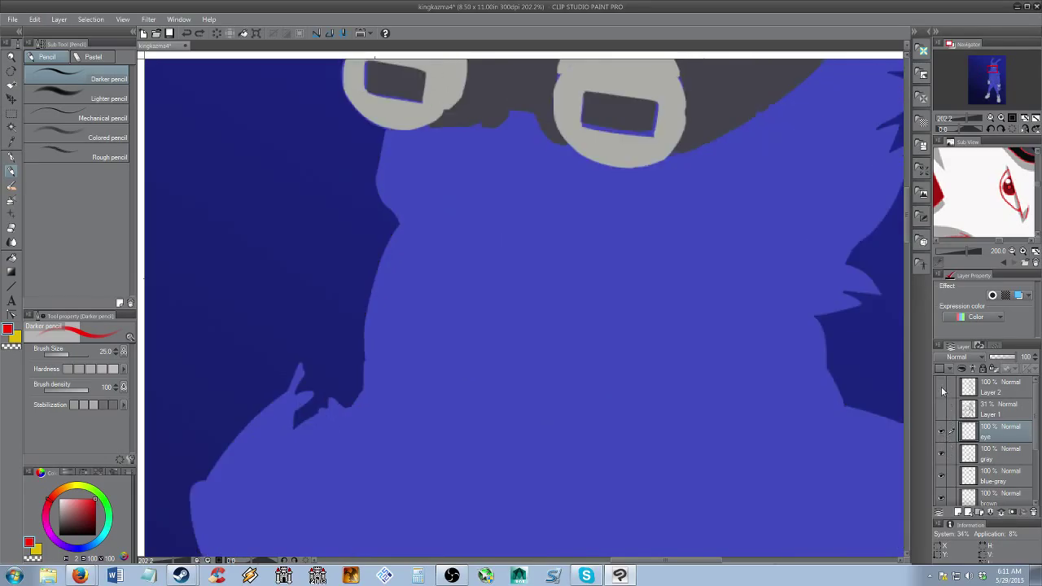
pyautogui.click(944, 396)
pyautogui.keyDown('ctrl'); pyautogui.click(969, 435); pyautogui.keyUp('ctrl')
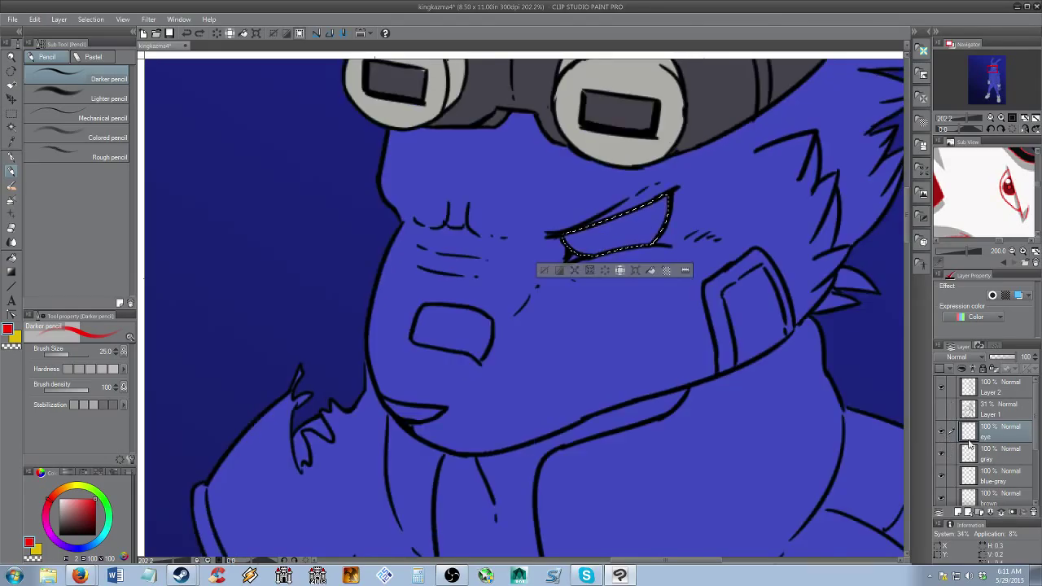
# Fill the eye selection with a pale gray on the eye layer and clear the selection
pyautogui.press('g')
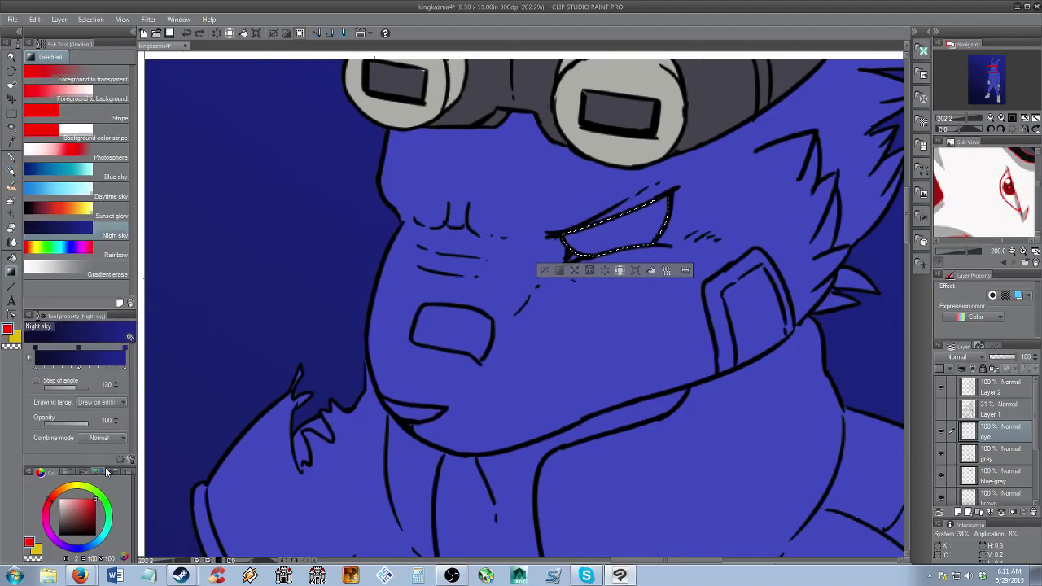
pyautogui.click(69, 508)
pyautogui.press('g')
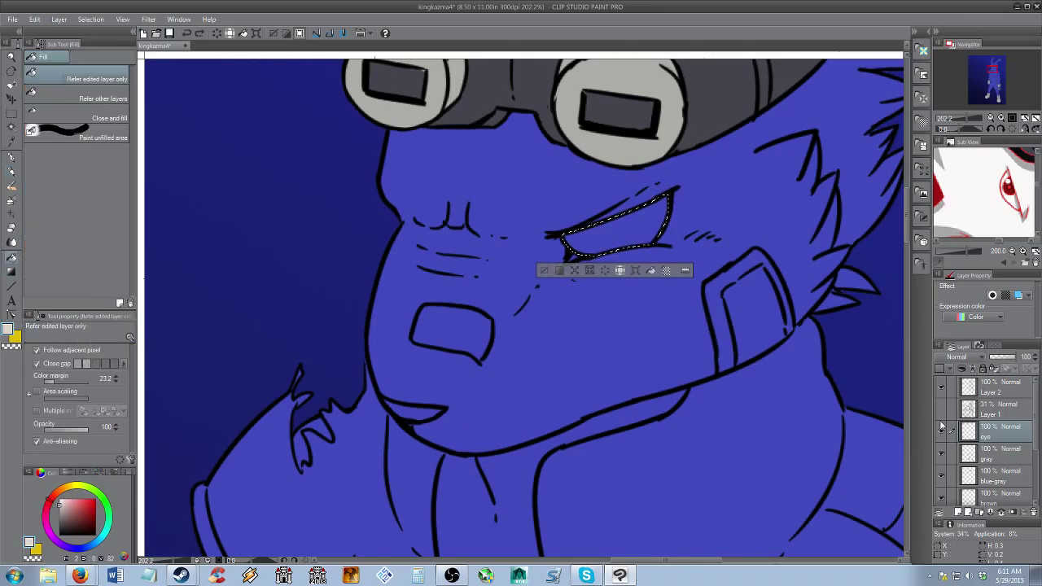
pyautogui.click(631, 237)
pyautogui.hotkey('ctrl', 'd')
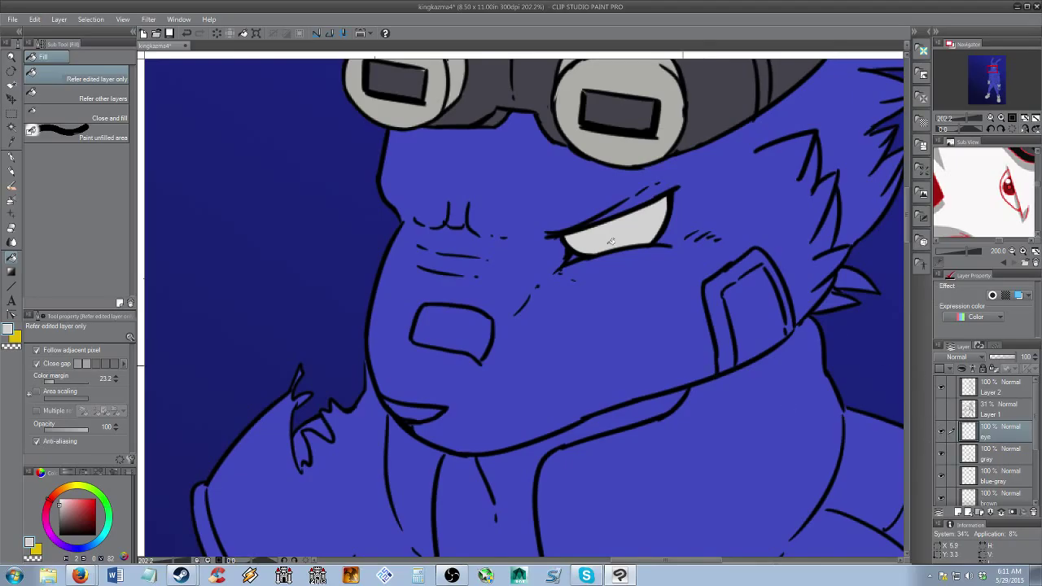
# Try painting the iris in bright red with the Darker pencil on the eye layer, then undo the strokes
pyautogui.press('b')
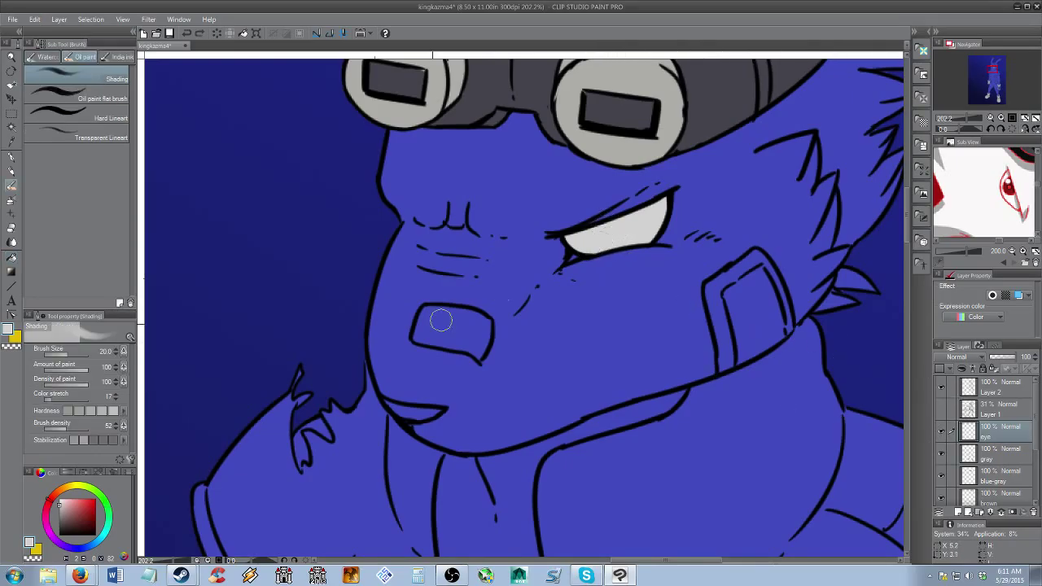
pyautogui.click(94, 500)
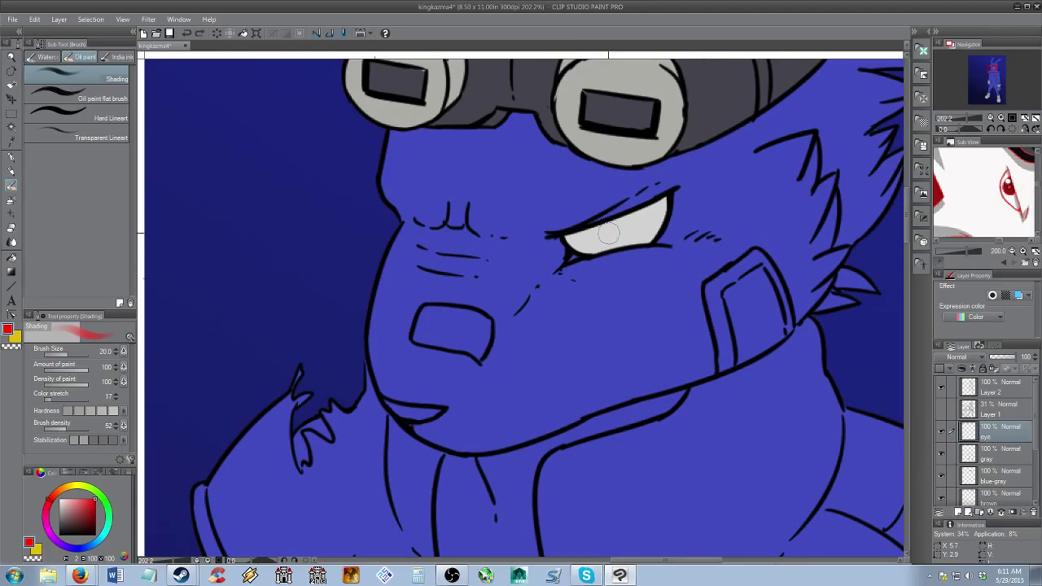
pyautogui.press('p')
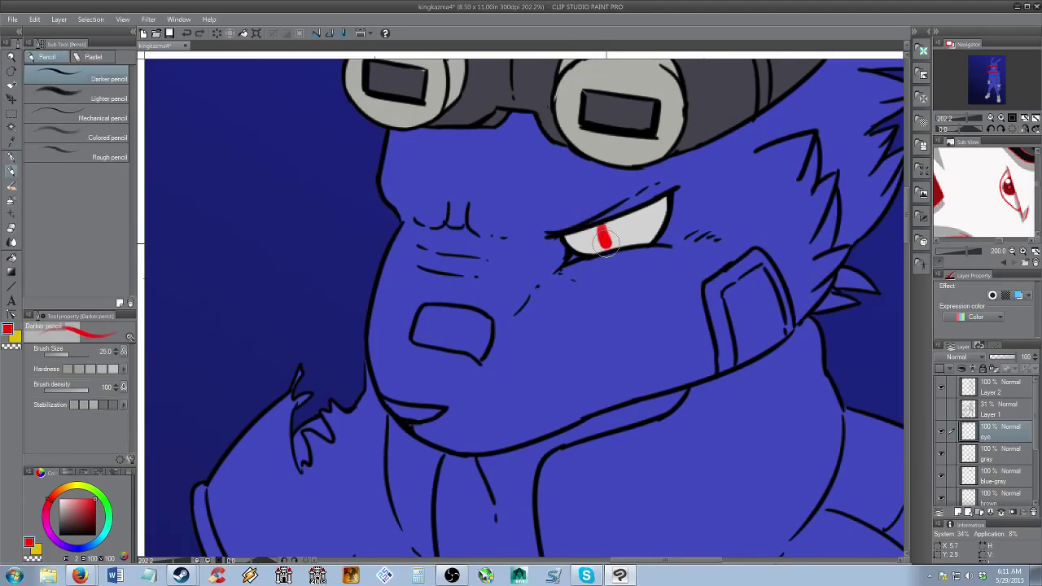
pyautogui.hotkey('ctrl', 'z')
pyautogui.hotkey('ctrl', 'z')
pyautogui.press('[')
pyautogui.moveTo(631, 223)
pyautogui.mouseDown()
pyautogui.moveTo(610, 239)
pyautogui.moveTo(631, 234)
pyautogui.mouseUp()
pyautogui.hotkey('ctrl', 'z')
pyautogui.hotkey('ctrl', 'z')
# Set up the Hard Lineart brush at size 12 and show the rough sketch on Layer 1 as a guide
pyautogui.press('b')
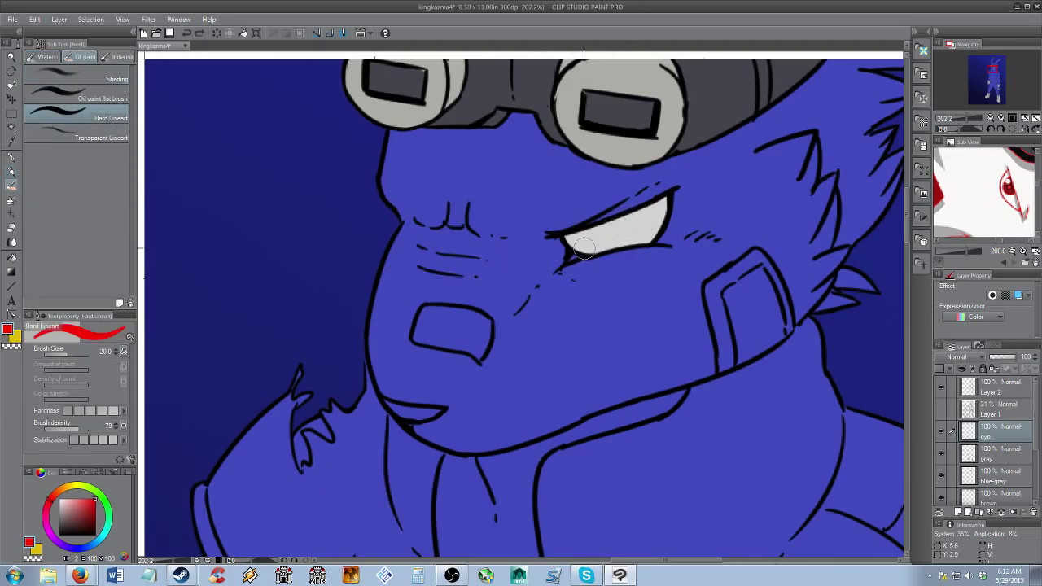
pyautogui.hotkey('ctrl', 'z')
pyautogui.press('[')
pyautogui.press('[')
pyautogui.press('[')
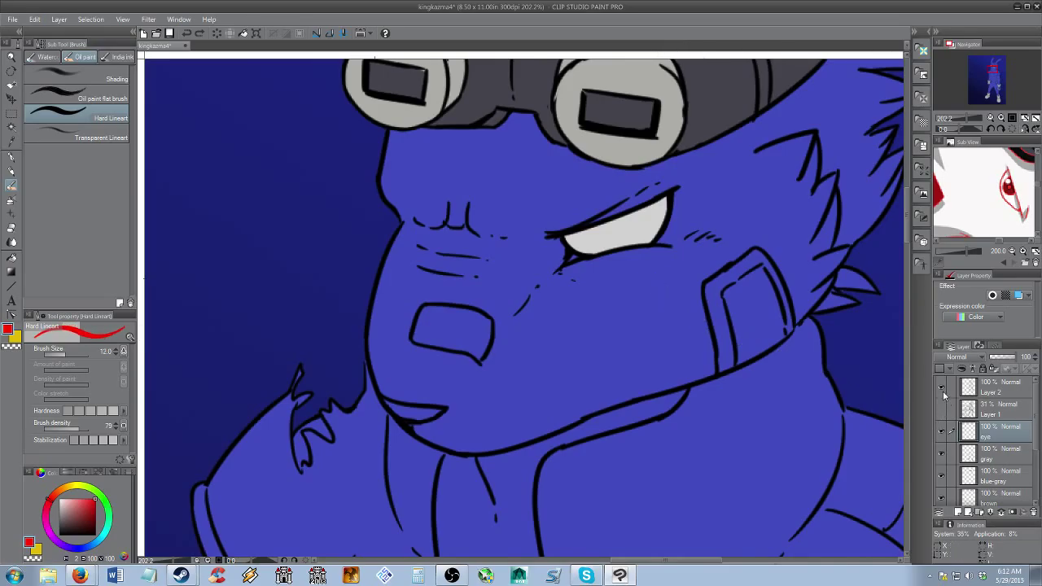
pyautogui.click(943, 409)
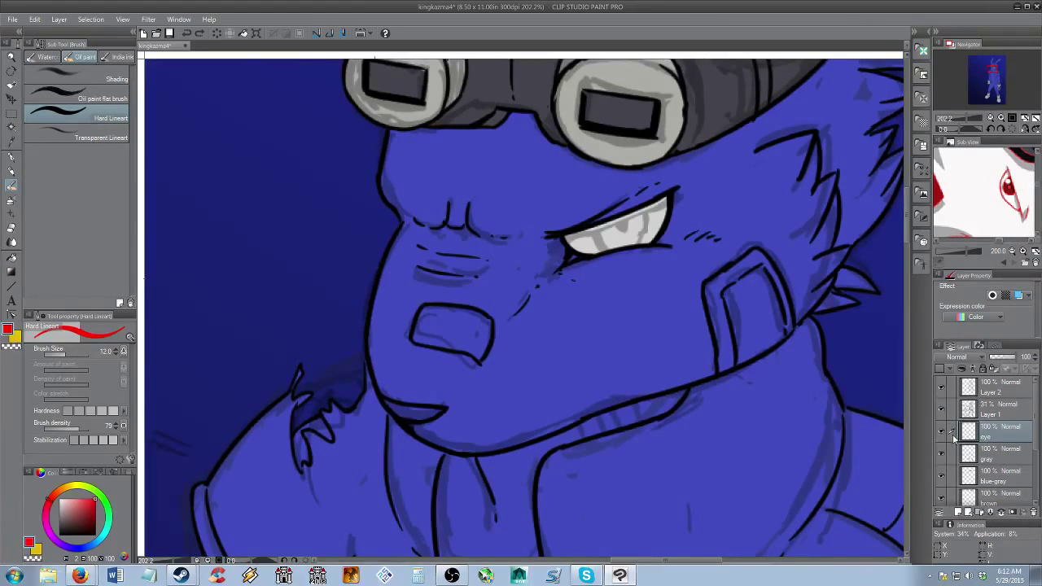
# Paint the iris bright red on the eye layer, following the sketched iris edges
pyautogui.moveTo(599, 226); pyautogui.dragTo(601, 247)
pyautogui.moveTo(642, 215); pyautogui.dragTo(640, 238)
pyautogui.hotkey('ctrl', 'z')
pyautogui.hotkey('ctrl', 'z')
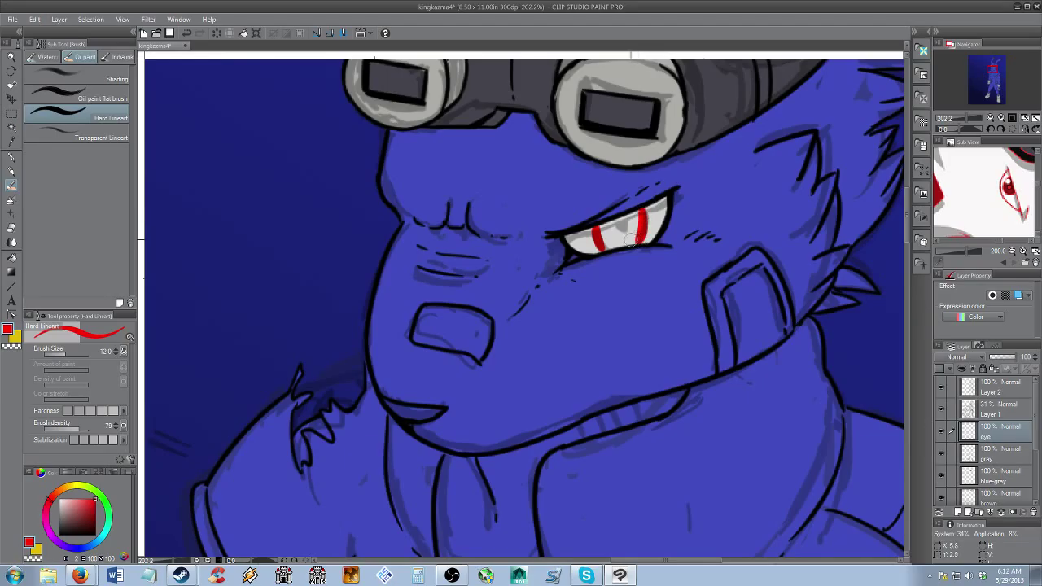
pyautogui.moveTo(609, 244)
pyautogui.mouseDown()
pyautogui.moveTo(632, 244)
pyautogui.moveTo(643, 233)
pyautogui.moveTo(601, 243)
pyautogui.moveTo(606, 226)
pyautogui.moveTo(639, 214)
pyautogui.moveTo(613, 233)
pyautogui.mouseUp()
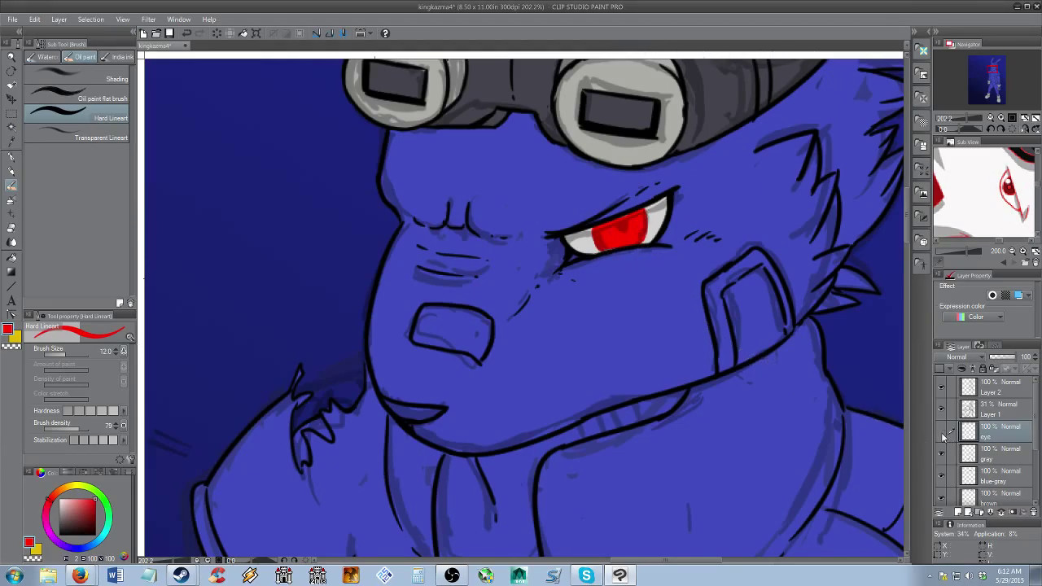
# Hide the Layer 1 sketch and compare the colored eye with the eye in the reference image
pyautogui.click(942, 432)
pyautogui.click(942, 434)
pyautogui.click(942, 410)
pyautogui.hotkey('alt', 'space')
pyautogui.moveTo(687, 318)
pyautogui.mouseDown()
pyautogui.moveTo(648, 307)
pyautogui.moveTo(659, 296)
pyautogui.mouseUp()
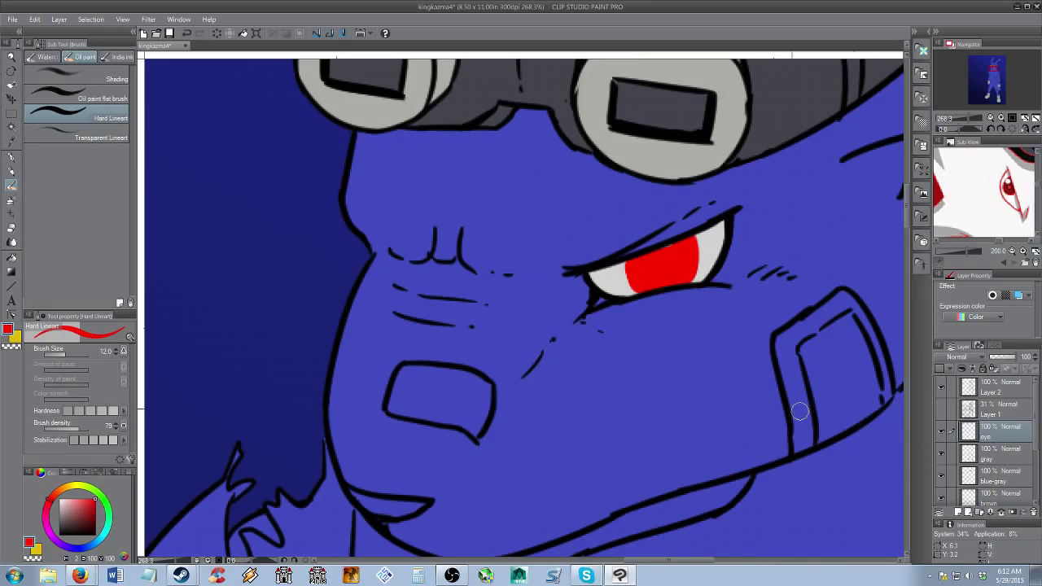
pyautogui.moveTo(1006, 198)
pyautogui.mouseDown()
pyautogui.moveTo(988, 209)
pyautogui.moveTo(995, 195)
pyautogui.mouseUp()
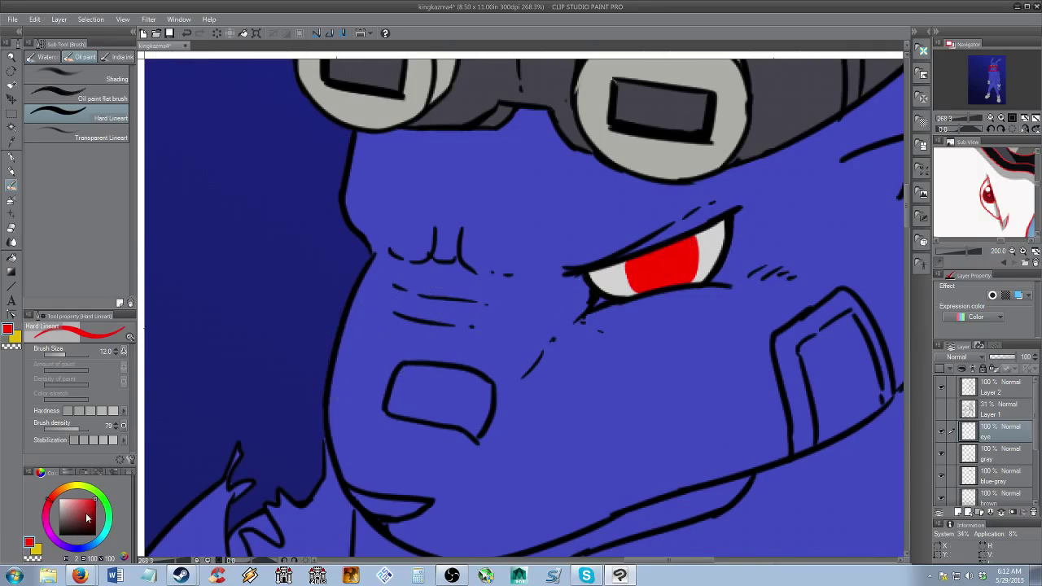
# Choose a dark red drawing color and undo the bright red iris strokes
pyautogui.moveTo(92, 514); pyautogui.dragTo(97, 510)
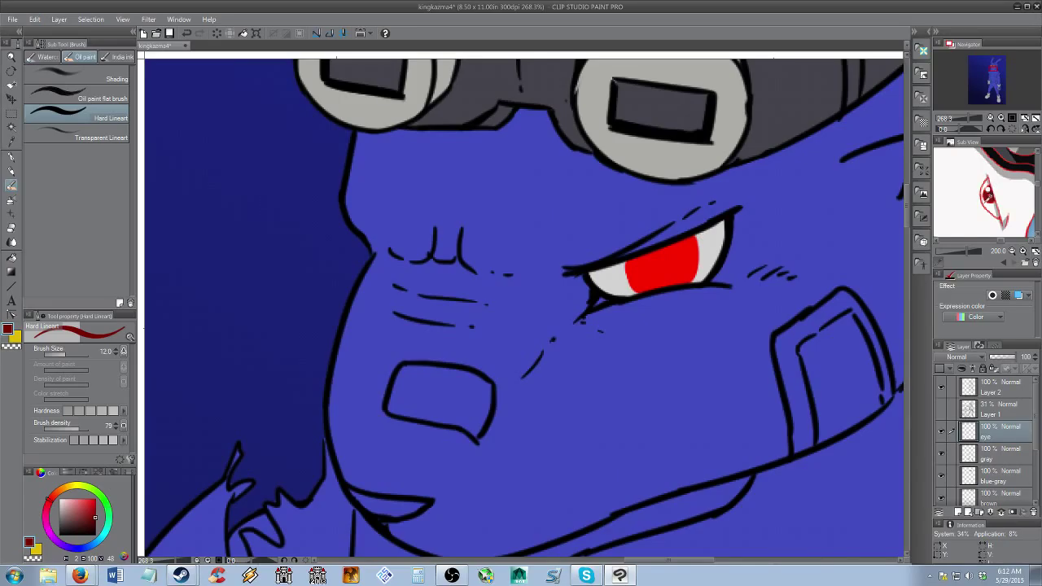
pyautogui.hotkey('ctrl', 'z')
pyautogui.hotkey('ctrl', 'z')
pyautogui.hotkey('ctrl', 'z')
pyautogui.hotkey('ctrl', 'z')
pyautogui.hotkey('ctrl', 'z')
pyautogui.hotkey('ctrl', 'z')
pyautogui.hotkey('ctrl', 'z')
pyautogui.hotkey('ctrl', 'z')
pyautogui.hotkey('ctrl', 'z')
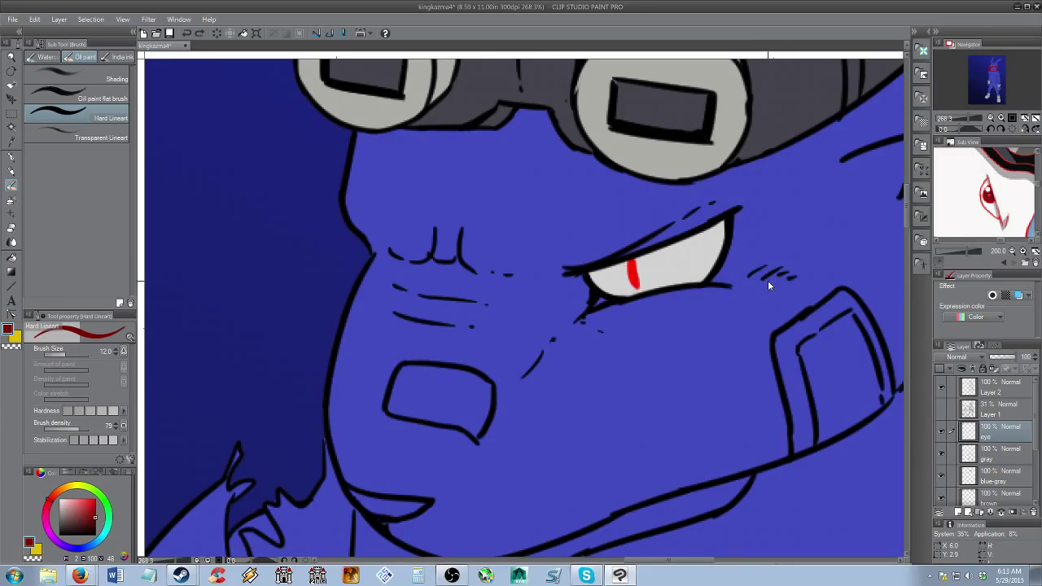
# Paint a round dark red iris in the eye with the Hard Lineart brush
pyautogui.moveTo(641, 261)
pyautogui.mouseDown()
pyautogui.moveTo(676, 252)
pyautogui.moveTo(676, 268)
pyautogui.moveTo(634, 258)
pyautogui.moveTo(647, 277)
pyautogui.moveTo(635, 270)
pyautogui.moveTo(669, 276)
pyautogui.moveTo(648, 256)
pyautogui.mouseUp()
pyautogui.hotkey('ctrl', 'z')
pyautogui.hotkey('ctrl', 'z')
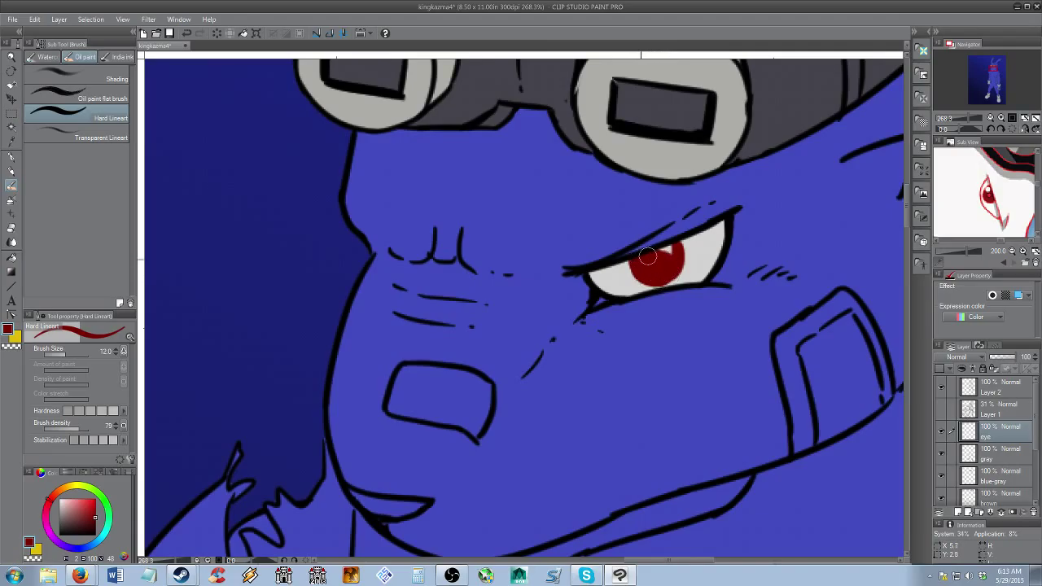
pyautogui.press('/')
pyautogui.moveTo(673, 302); pyautogui.dragTo(657, 262)
# Choose a brighter red and paint a spot in the center of the iris
pyautogui.scroll(6, 656, 260)
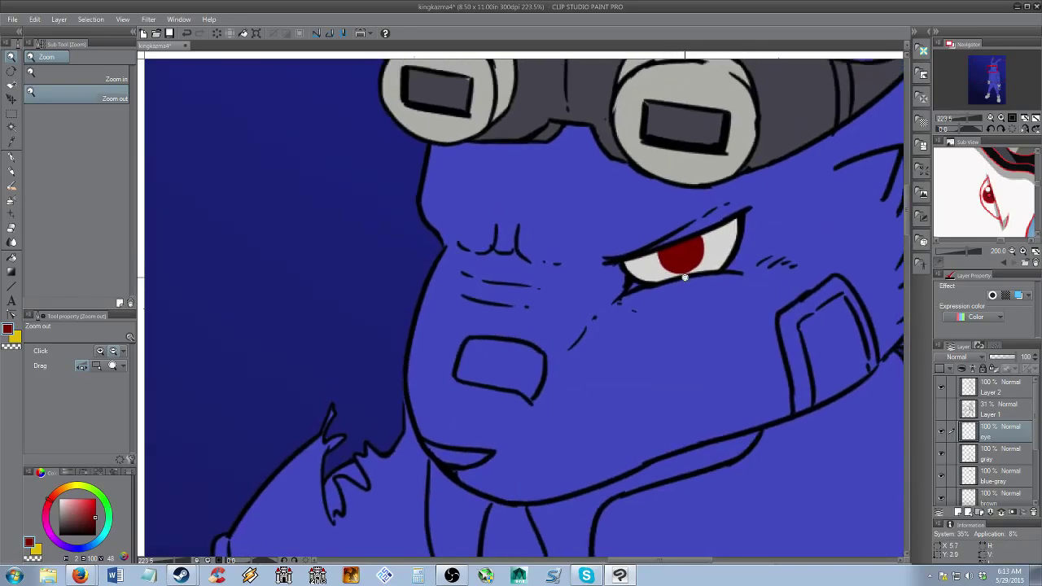
pyautogui.click(95, 503)
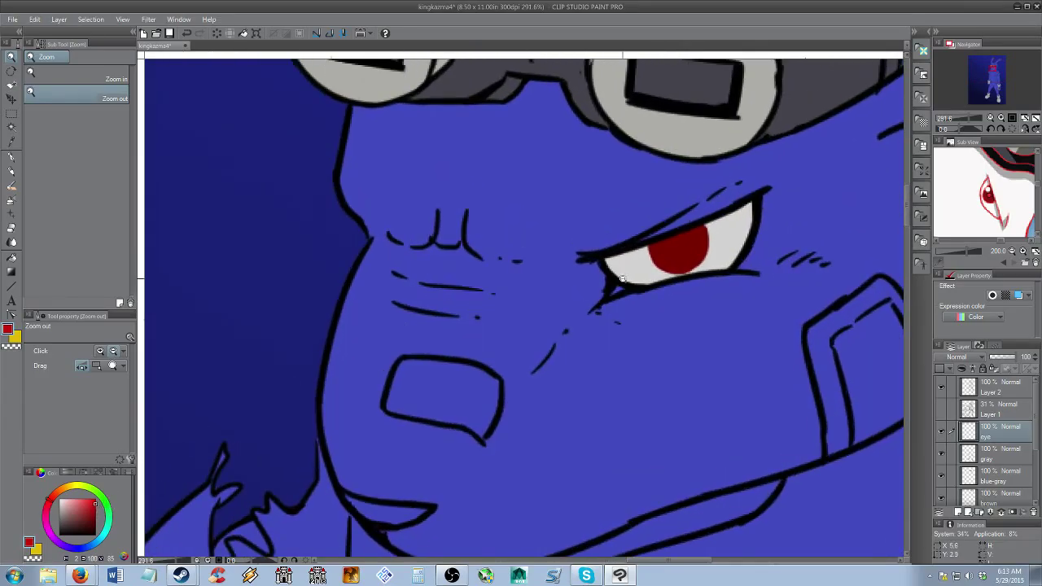
pyautogui.press('b')
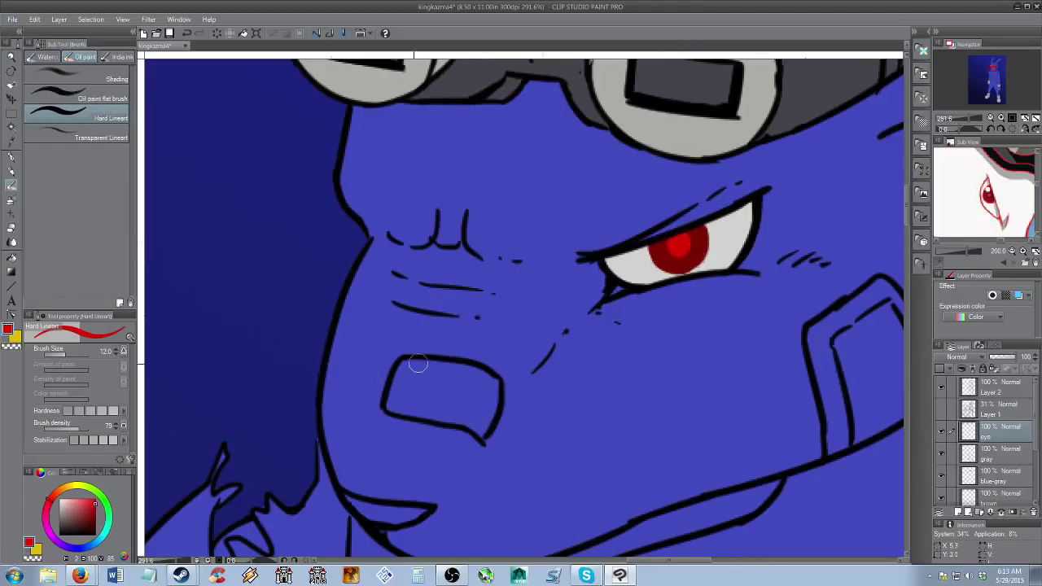
# Sample black from the line art and paint the pupil in the center of the iris
pyautogui.keyDown('alt'); pyautogui.click(338, 480); pyautogui.keyUp('alt')
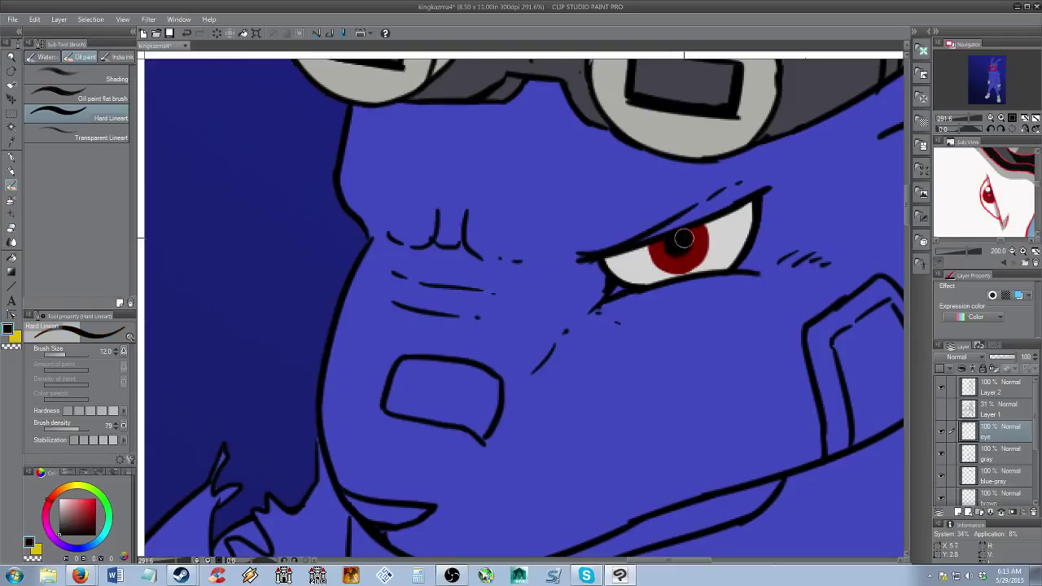
pyautogui.hotkey('ctrl', 'z')
pyautogui.moveTo(684, 231); pyautogui.dragTo(685, 239)
pyautogui.hotkey('alt', 'space')
pyautogui.moveTo(673, 324)
pyautogui.mouseDown()
pyautogui.moveTo(644, 317)
pyautogui.moveTo(692, 246)
pyautogui.mouseUp()
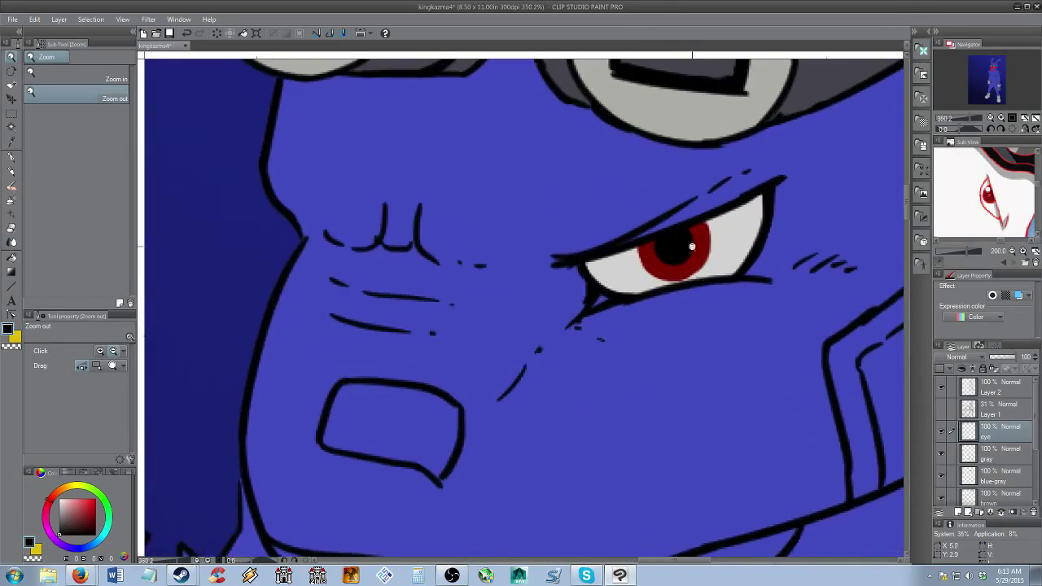
pyautogui.hotkey('alt', 'space')
pyautogui.moveTo(661, 299)
pyautogui.mouseDown()
pyautogui.moveTo(614, 296)
pyautogui.moveTo(614, 272)
pyautogui.moveTo(627, 288)
pyautogui.moveTo(559, 252)
pyautogui.moveTo(581, 245)
pyautogui.moveTo(585, 341)
pyautogui.mouseUp()
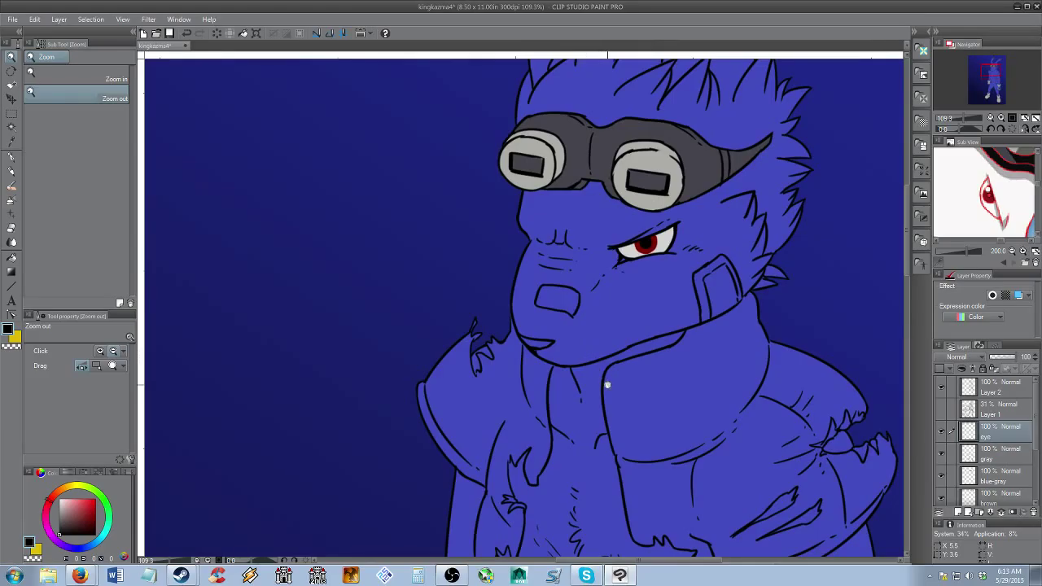
# Check the mouth area of the reference and the ear tips, then make the brown layer active
pyautogui.moveTo(995, 215); pyautogui.dragTo(1001, 178)
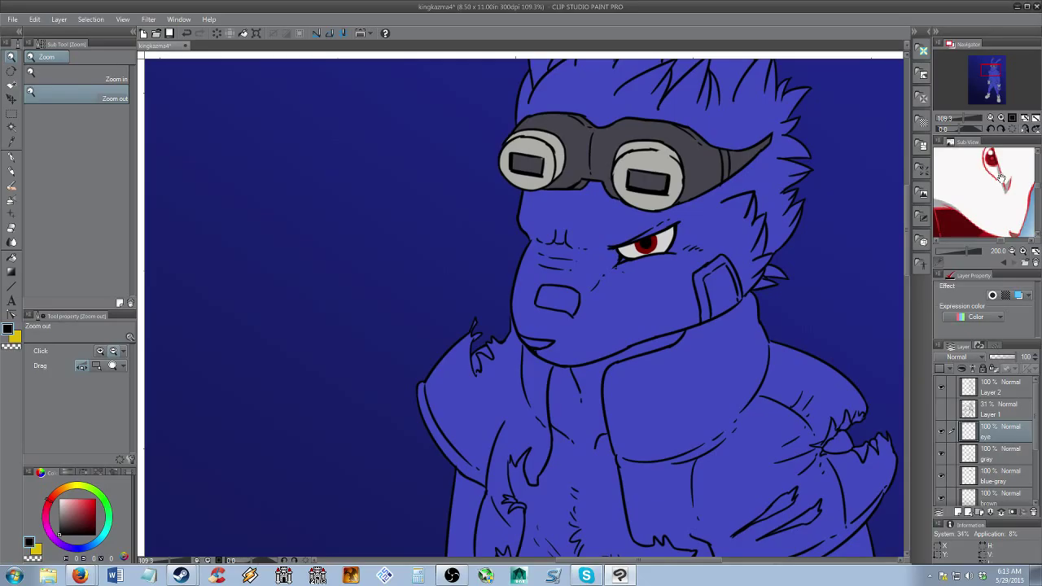
pyautogui.moveTo(631, 229); pyautogui.dragTo(583, 395)
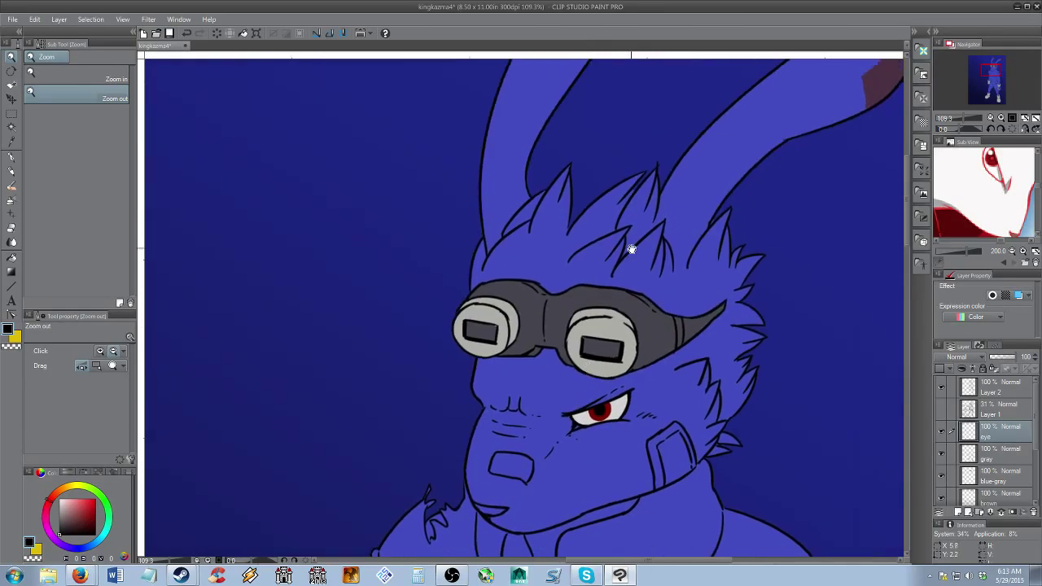
pyautogui.moveTo(631, 247); pyautogui.dragTo(542, 397)
pyautogui.press('b')
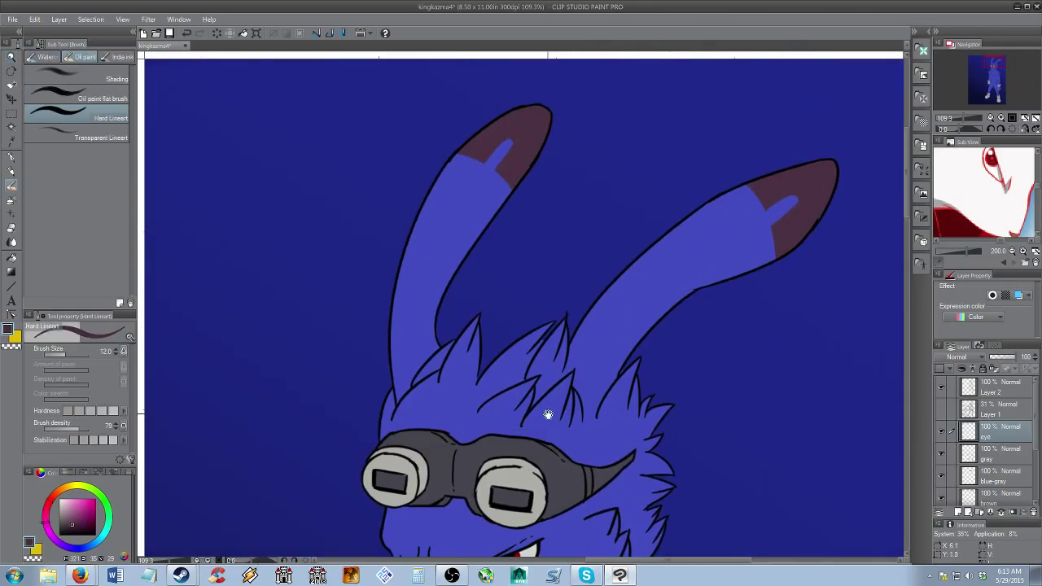
pyautogui.scroll(-8, 553, 375)
pyautogui.keyDown('alt'); pyautogui.click(561, 324); pyautogui.keyUp('alt')
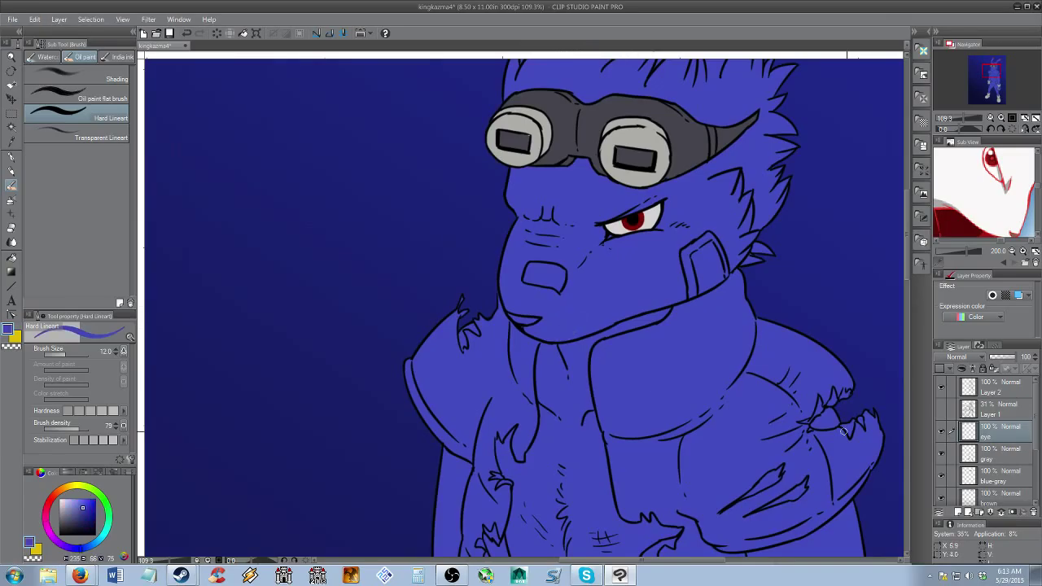
pyautogui.moveTo(1036, 438); pyautogui.dragTo(1036, 463)
pyautogui.click(969, 440)
pyautogui.press('/')
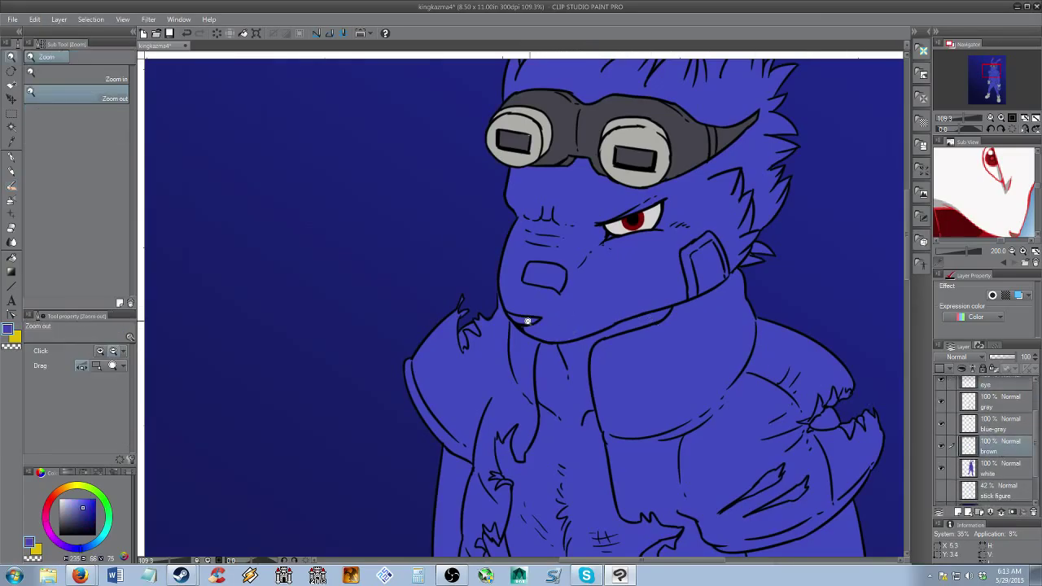
# Sample a brown from the reference image and paint the inside of the mouth on the brown layer
pyautogui.click(527, 322)
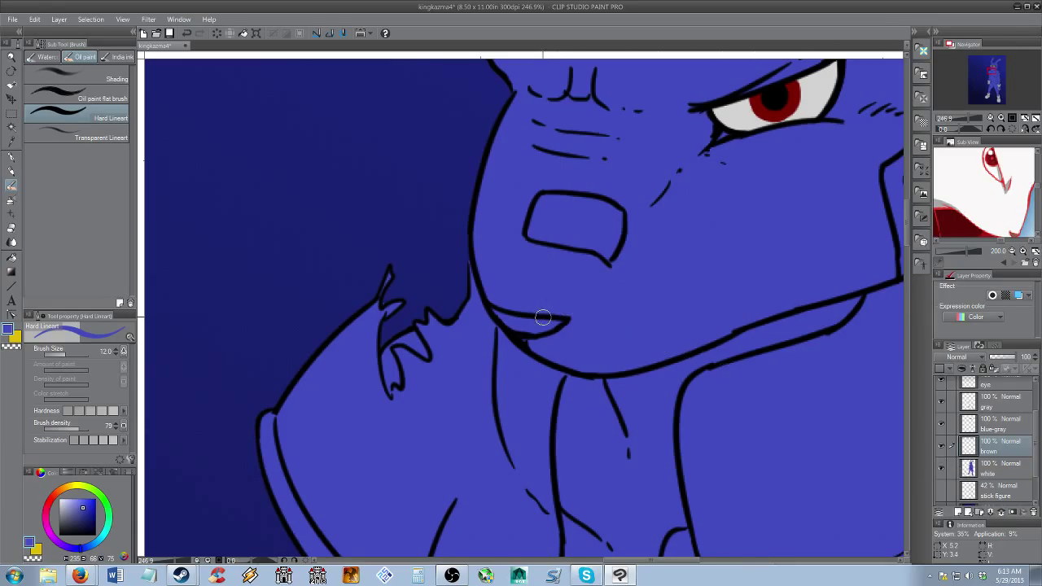
pyautogui.moveTo(615, 229); pyautogui.dragTo(553, 431)
pyautogui.moveTo(734, 135); pyautogui.dragTo(544, 414)
pyautogui.moveTo(656, 272); pyautogui.dragTo(607, 277)
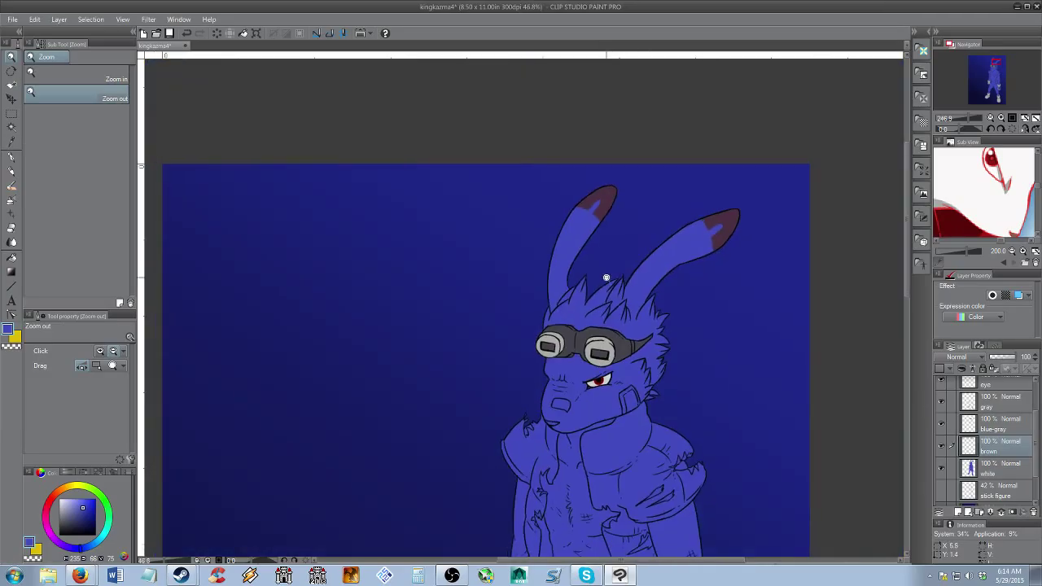
pyautogui.moveTo(606, 349); pyautogui.dragTo(615, 276)
pyautogui.scroll(2, 615, 277)
pyautogui.press('b')
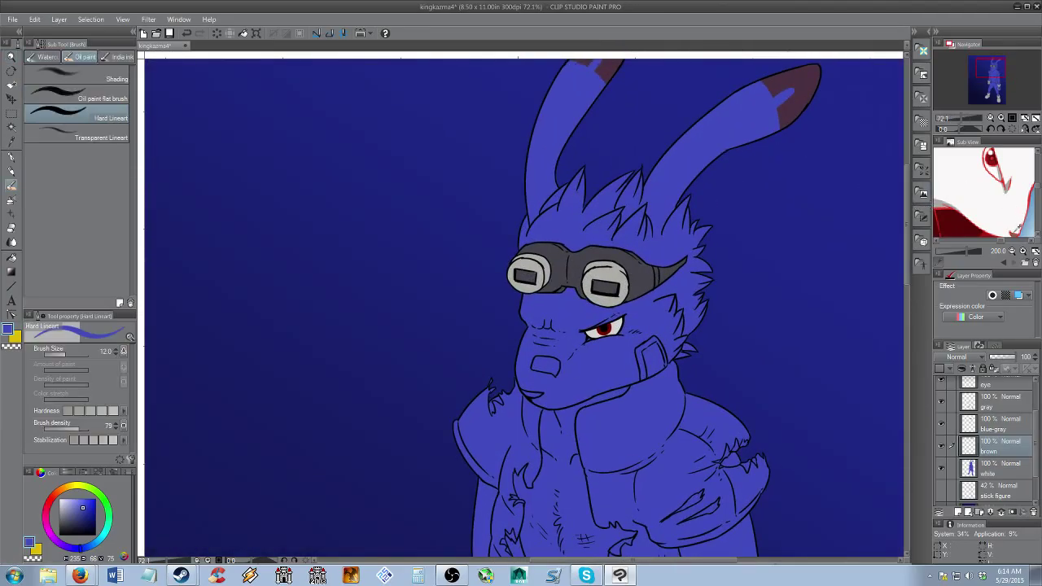
pyautogui.click(1015, 234)
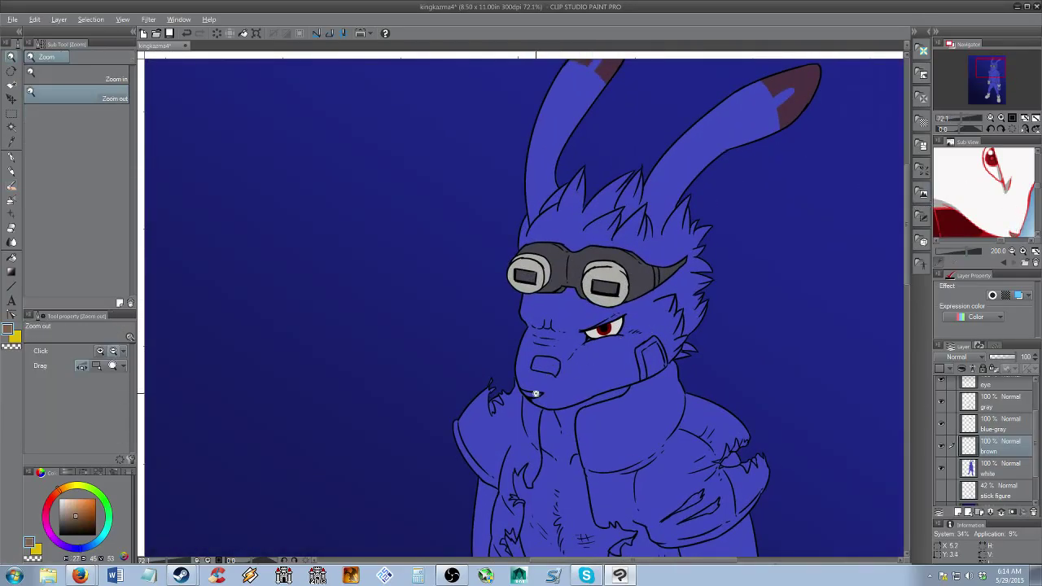
pyautogui.scroll(2, 539, 396)
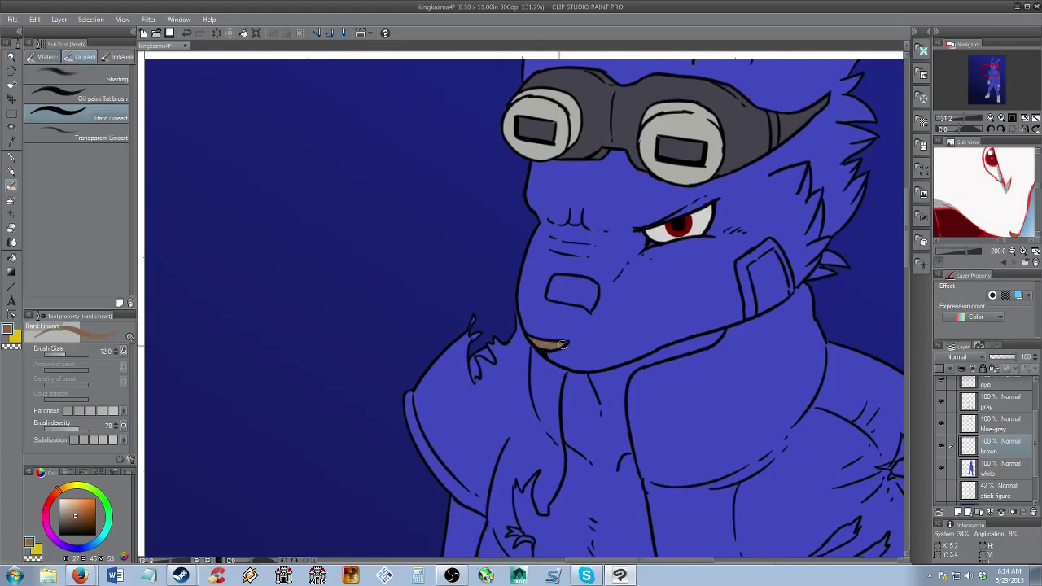
# Darken the brown drawing color and repaint the inside of the mouth with it
pyautogui.scroll(-4, 601, 329)
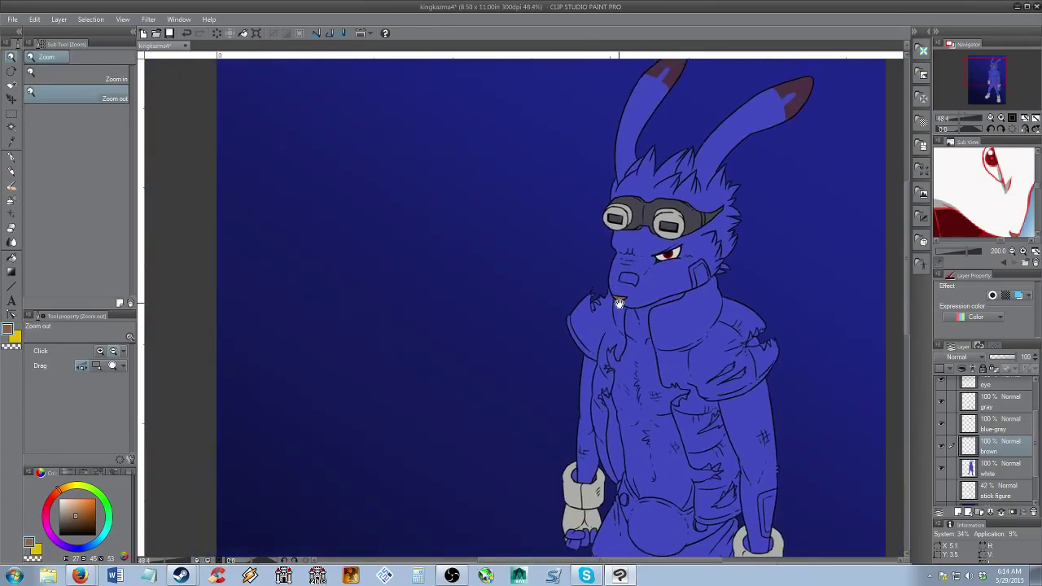
pyautogui.scroll(3, 632, 310)
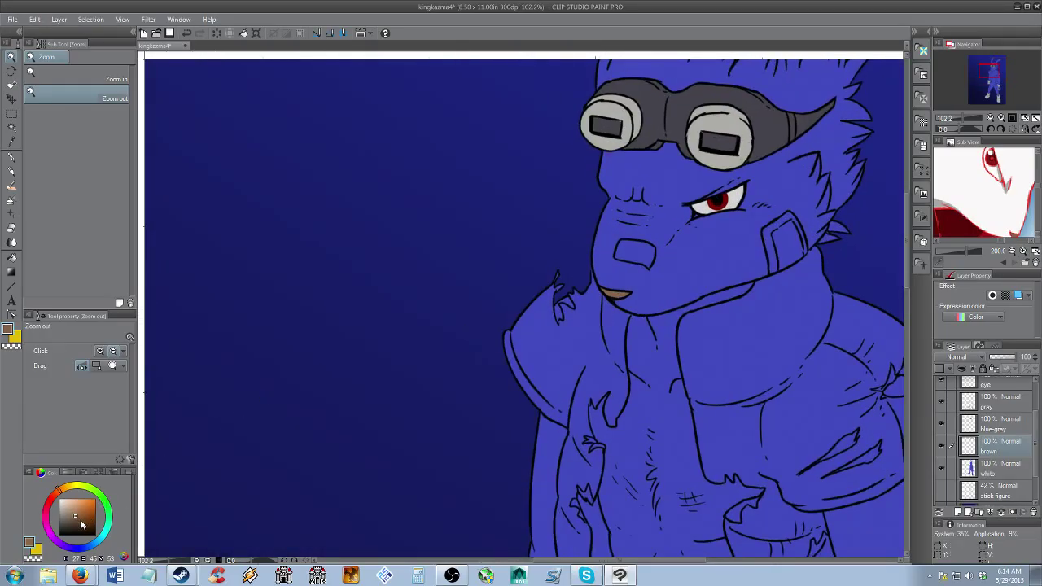
pyautogui.moveTo(80, 520); pyautogui.dragTo(84, 526)
pyautogui.press('b')
pyautogui.scroll(3, 609, 294)
pyautogui.moveTo(620, 280)
pyautogui.mouseDown()
pyautogui.moveTo(652, 278)
pyautogui.moveTo(625, 285)
pyautogui.mouseUp()
pyautogui.moveTo(620, 324); pyautogui.dragTo(557, 273)
pyautogui.moveTo(680, 280); pyautogui.dragTo(657, 271)
# Save the drawing and bring the red clothing into view in the reference image
pyautogui.scroll(-5, 656, 271)
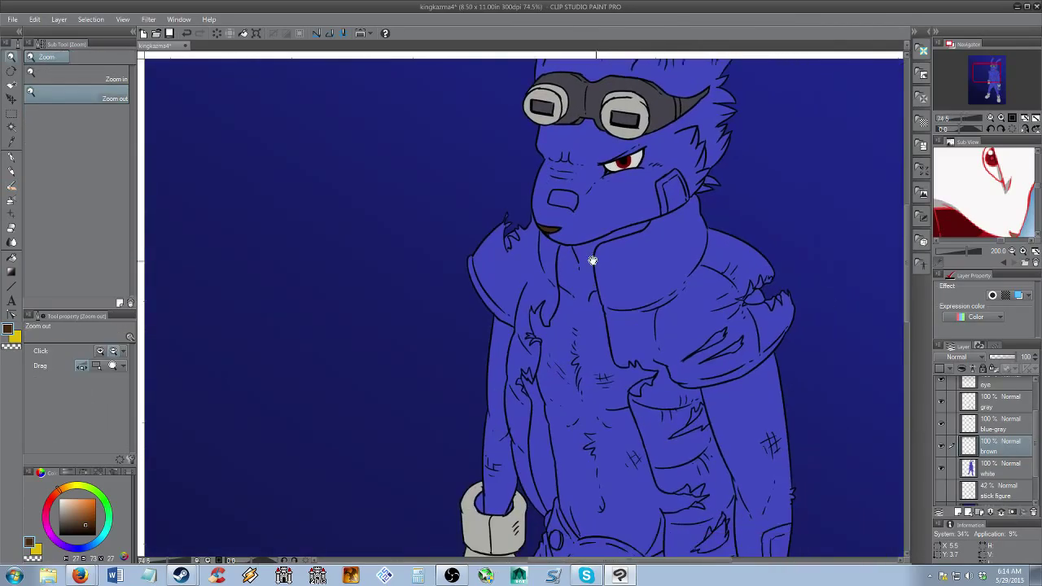
pyautogui.moveTo(600, 282); pyautogui.dragTo(610, 293)
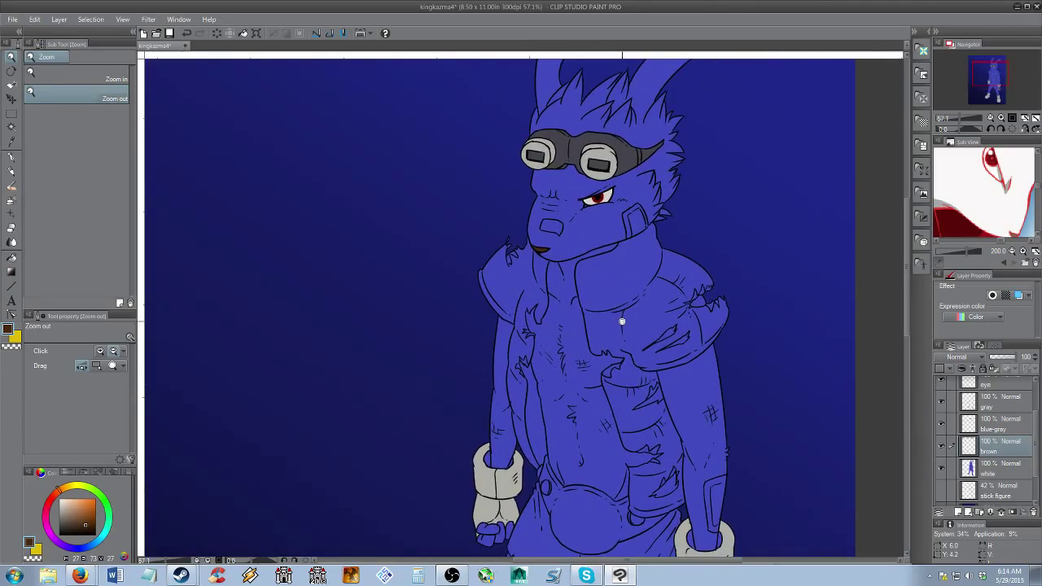
pyautogui.moveTo(606, 334); pyautogui.dragTo(602, 271)
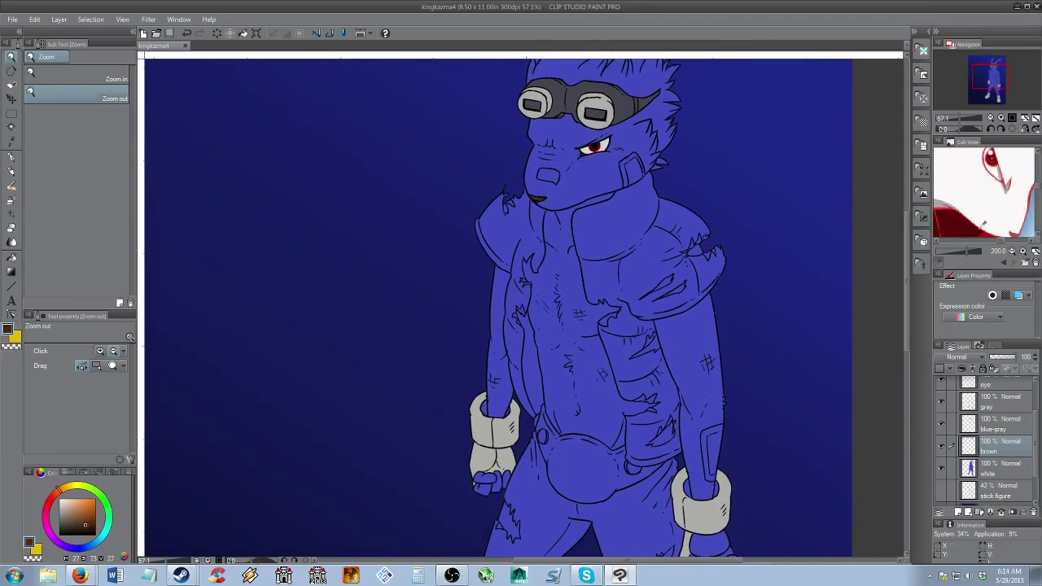
pyautogui.moveTo(1039, 187); pyautogui.dragTo(1039, 193)
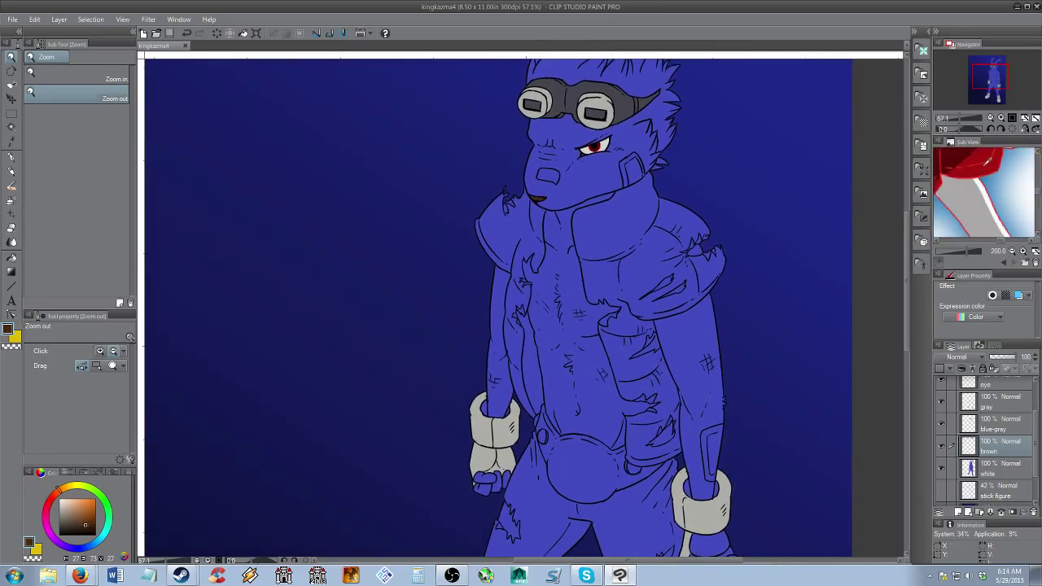
# Sample the clothing's red from the reference image and add a new layer named "red" above the eye layer
pyautogui.click(989, 162)
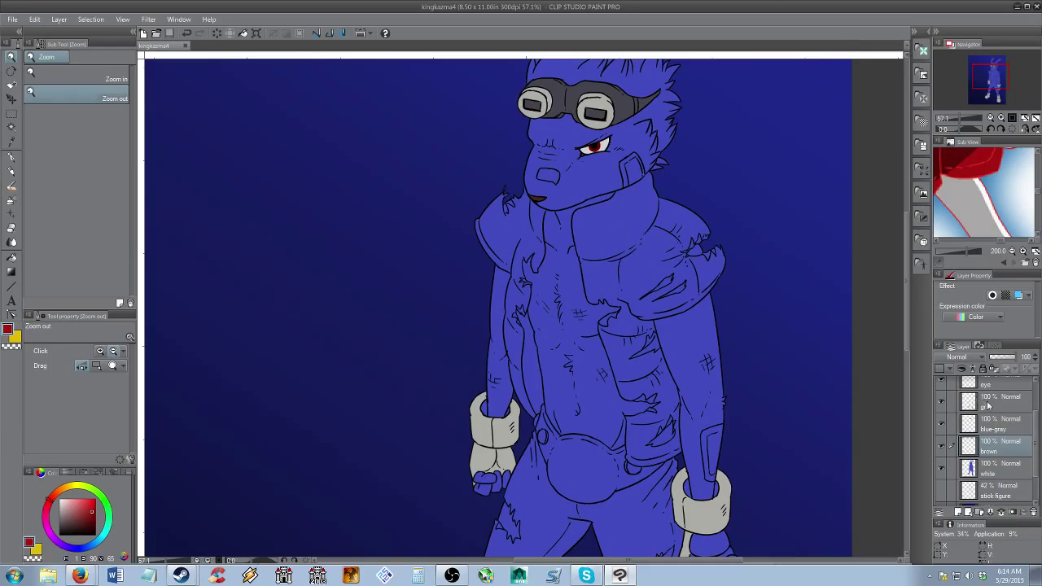
pyautogui.moveTo(1036, 426); pyautogui.dragTo(1036, 417)
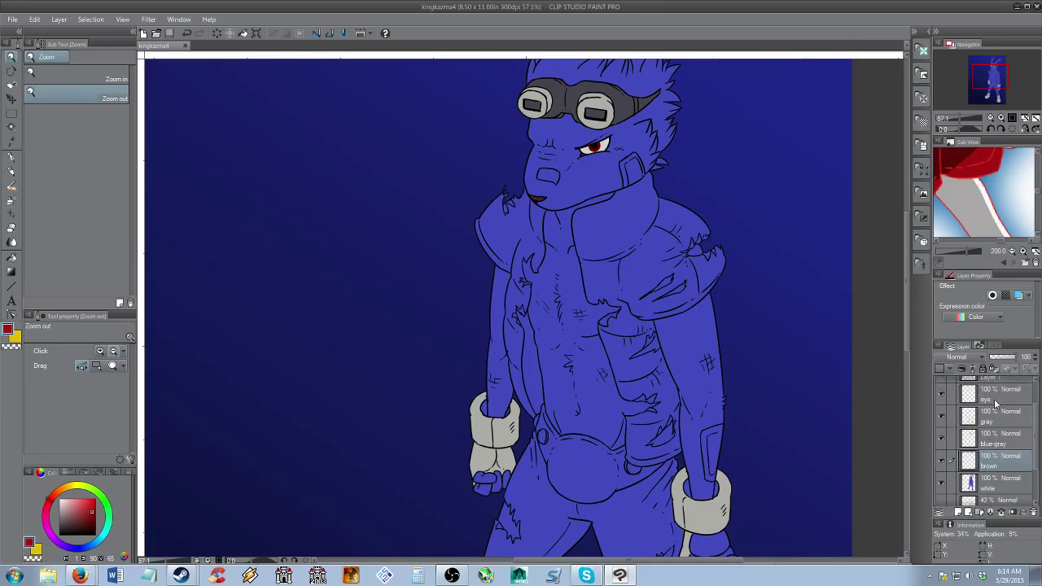
pyautogui.click(995, 400)
pyautogui.click(958, 513)
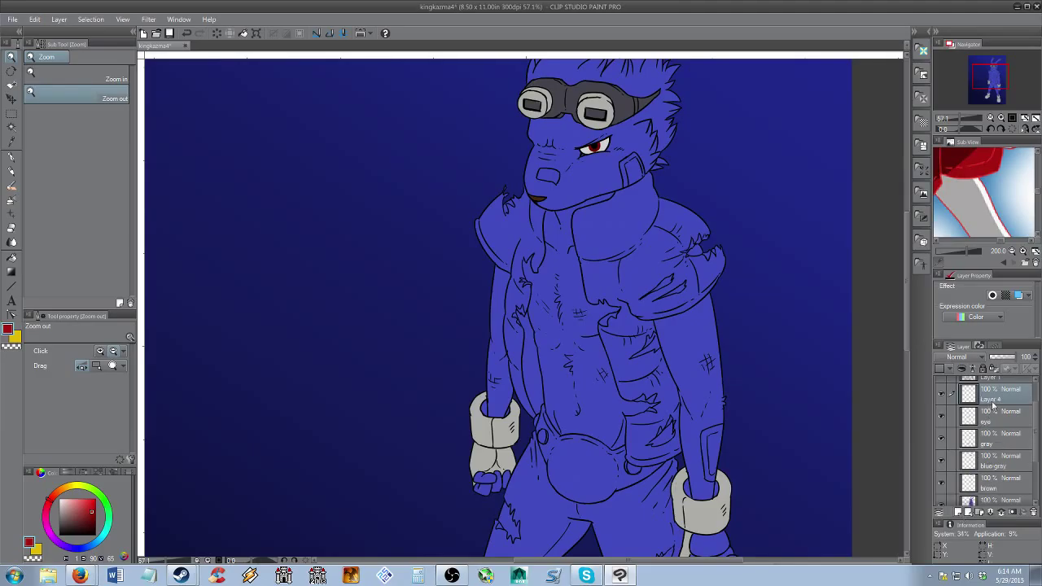
pyautogui.doubleClick(992, 400)
pyautogui.write('red')
pyautogui.press('Return')
# Auto-select all the torn vest's areas on both sides of the chest from Layer 2's line art, and expand the selection over the inner lines
pyautogui.scroll(2, 999, 427)
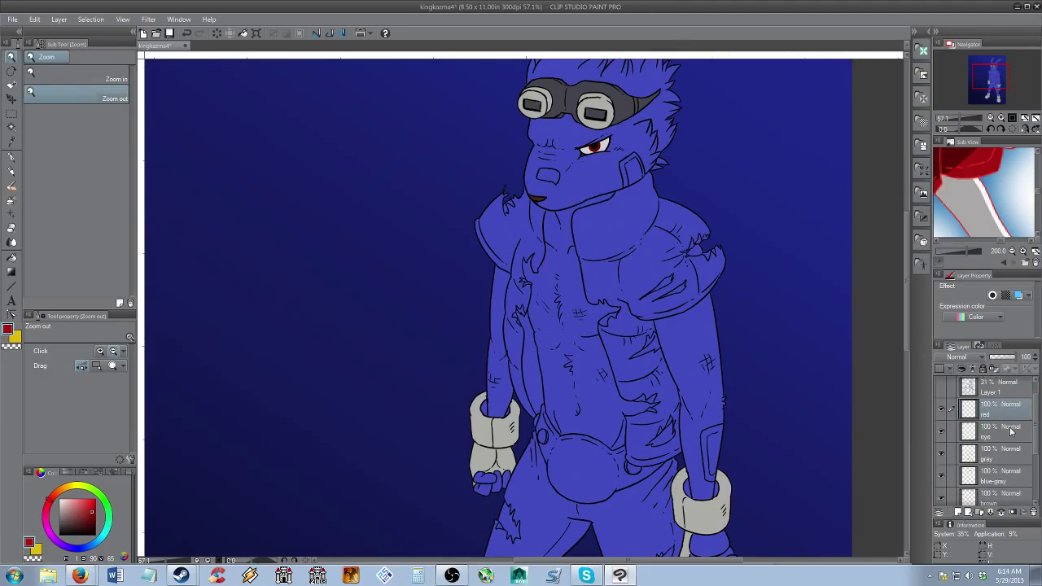
pyautogui.scroll(1, 1011, 431)
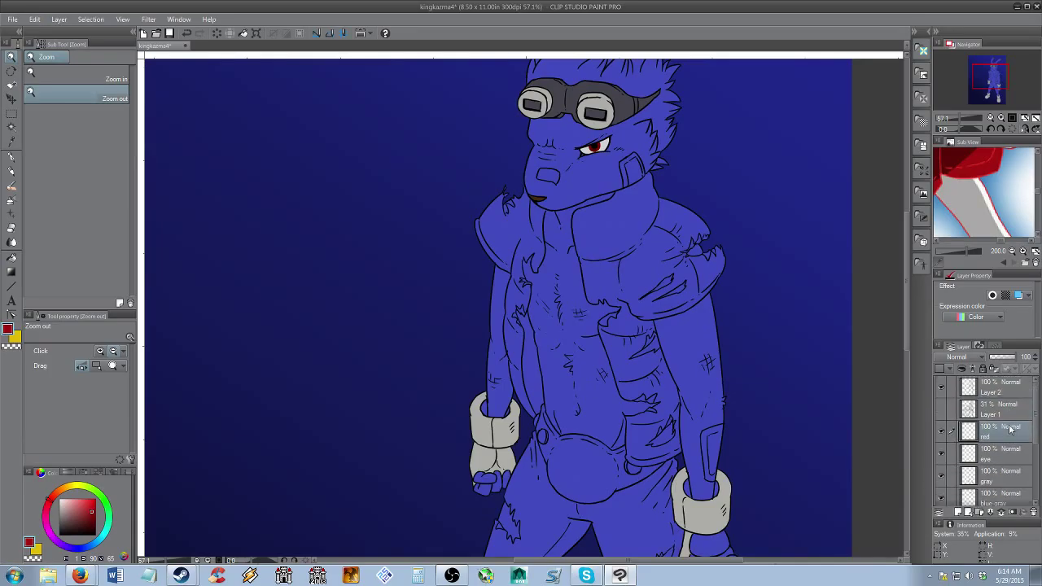
pyautogui.click(995, 394)
pyautogui.press('w')
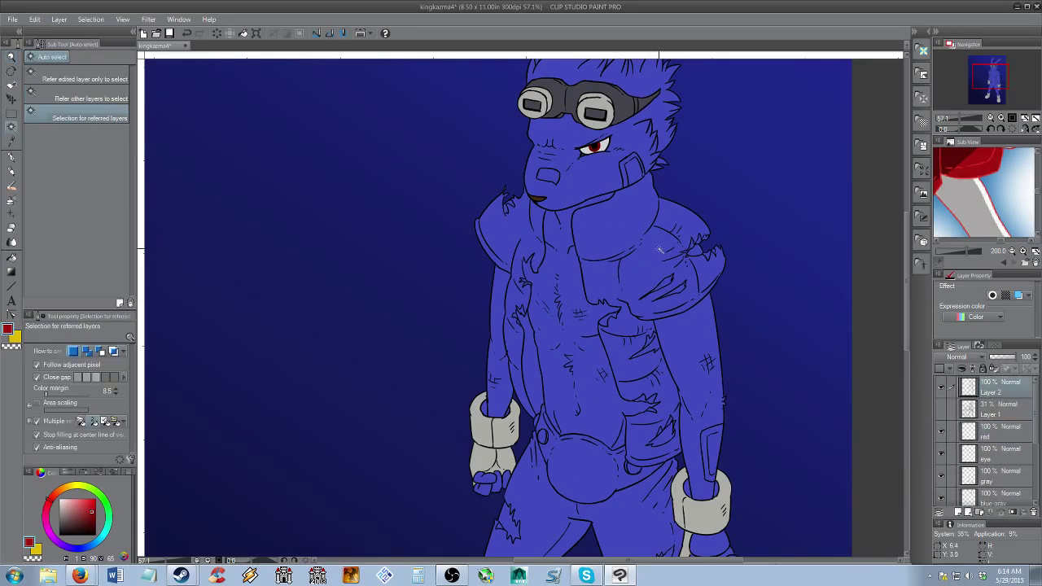
pyautogui.click(660, 248)
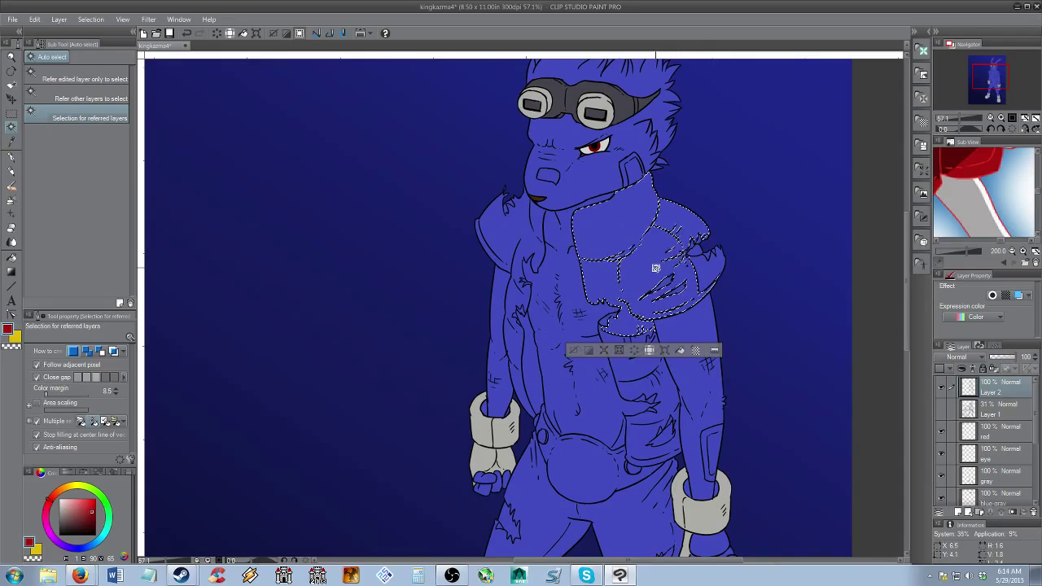
pyautogui.keyDown('shift'); pyautogui.click(514, 234); pyautogui.keyUp('shift')
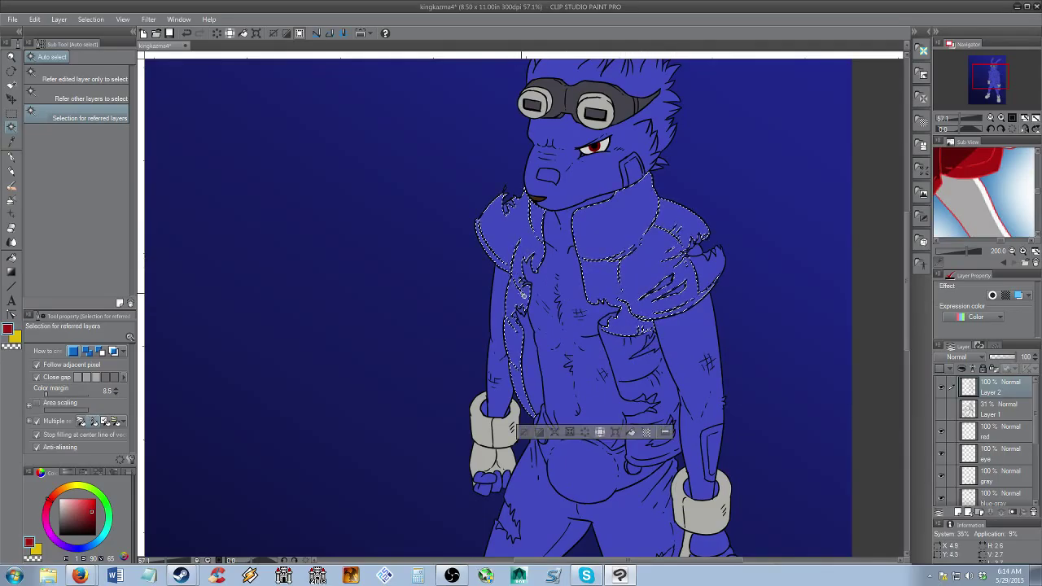
pyautogui.scroll(-2, 586, 346)
pyautogui.keyDown('shift'); pyautogui.click(617, 288); pyautogui.keyUp('shift')
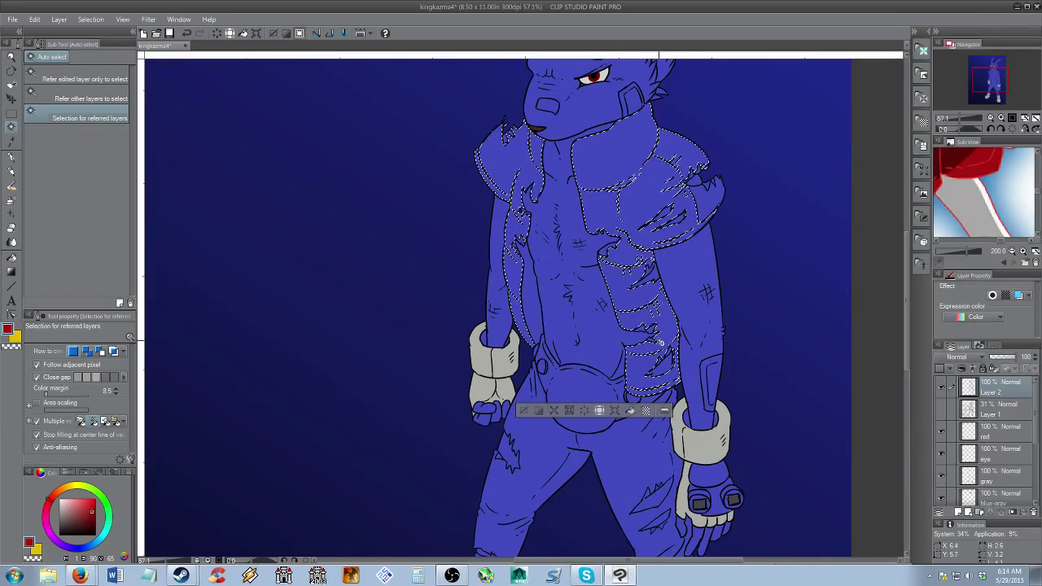
pyautogui.keyDown('shift'); pyautogui.click(715, 205); pyautogui.keyUp('shift')
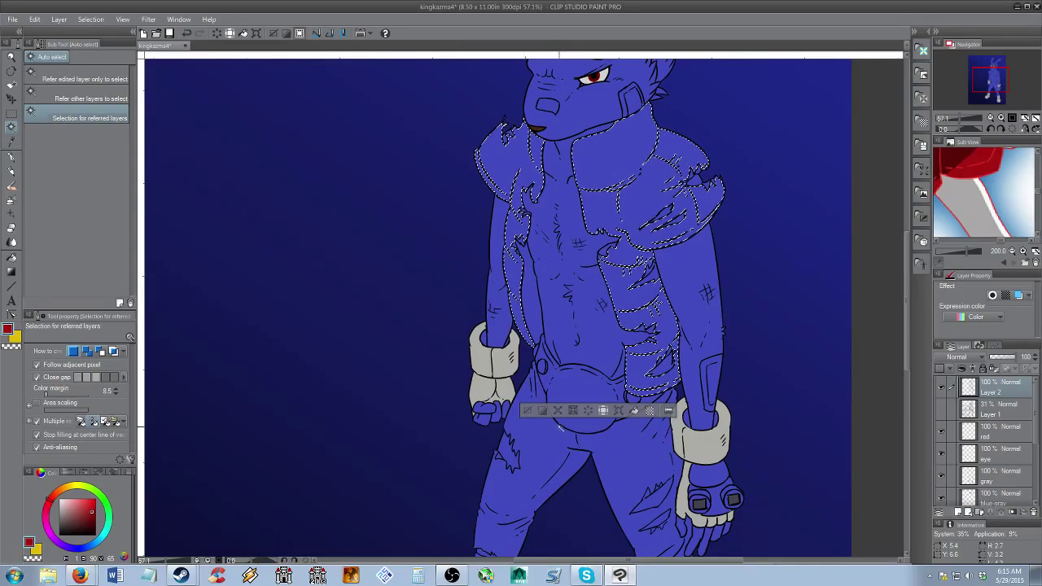
pyautogui.click(559, 411)
pyautogui.click(586, 268)
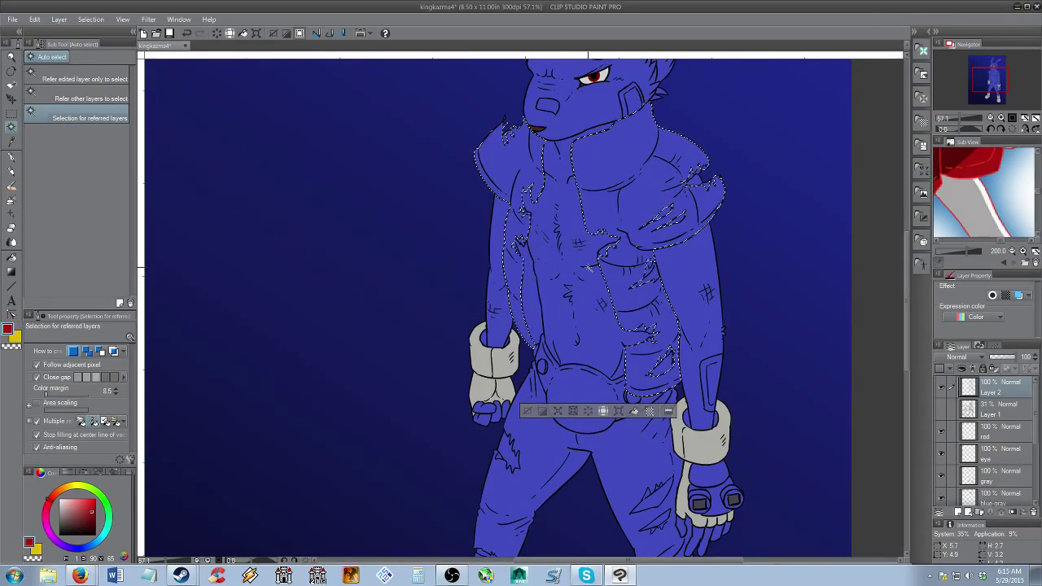
# Fill the selected vest with the sampled red on the red layer and clear the selection
pyautogui.press('g')
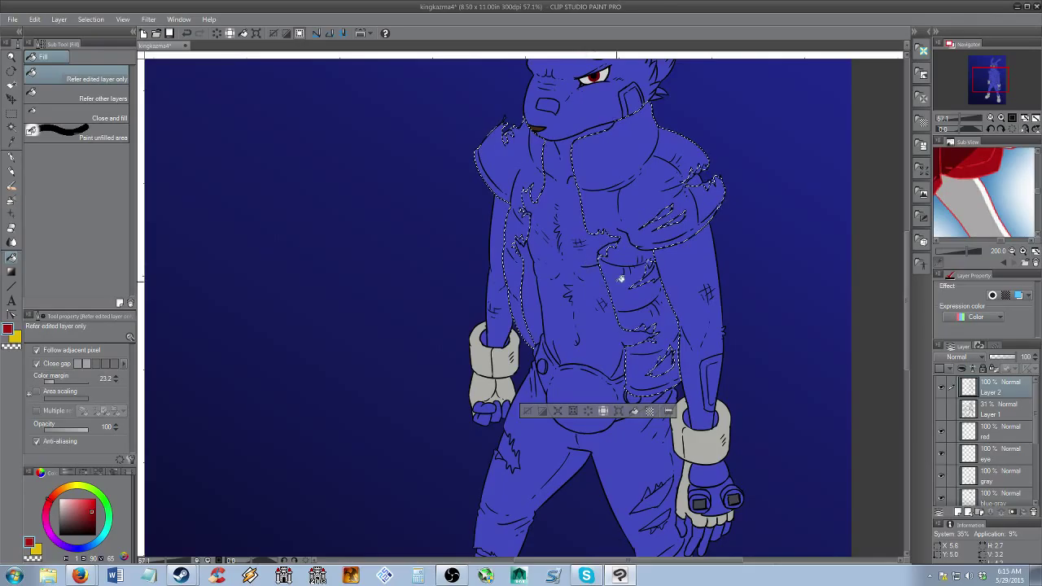
pyautogui.click(994, 435)
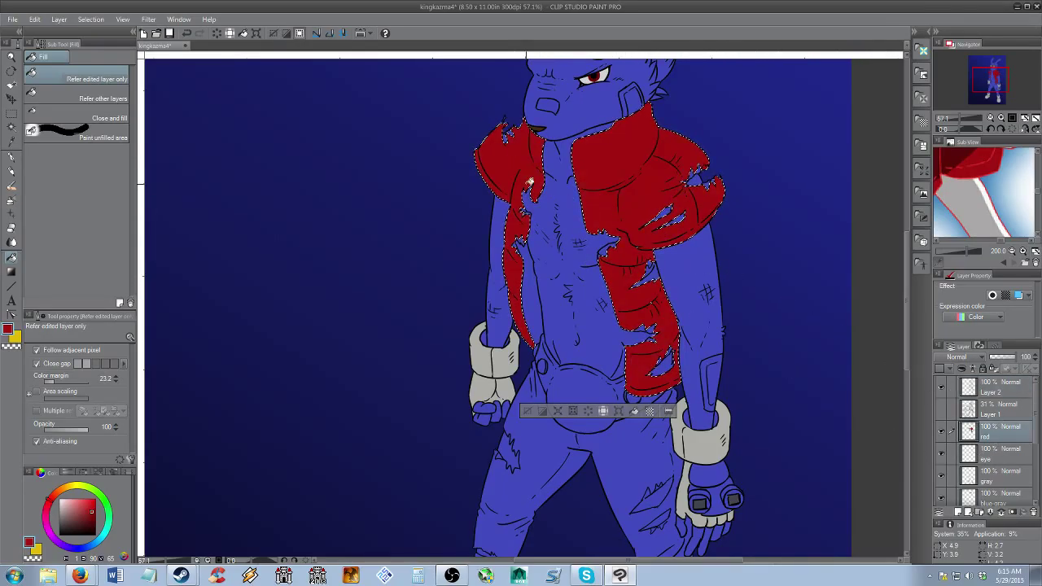
pyautogui.hotkey('ctrl', 'd')
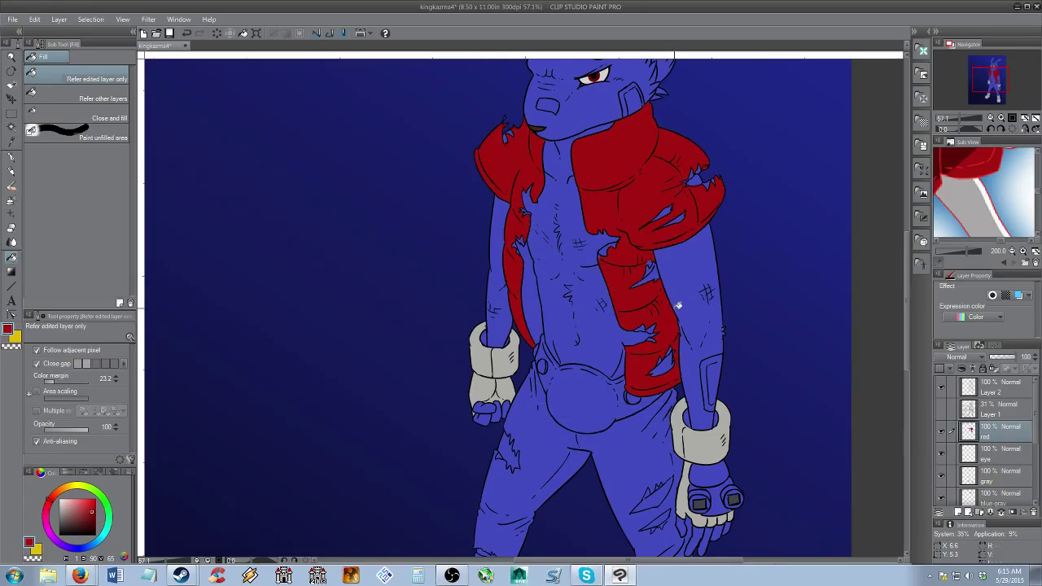
pyautogui.hotkey('ctrl', 'z')
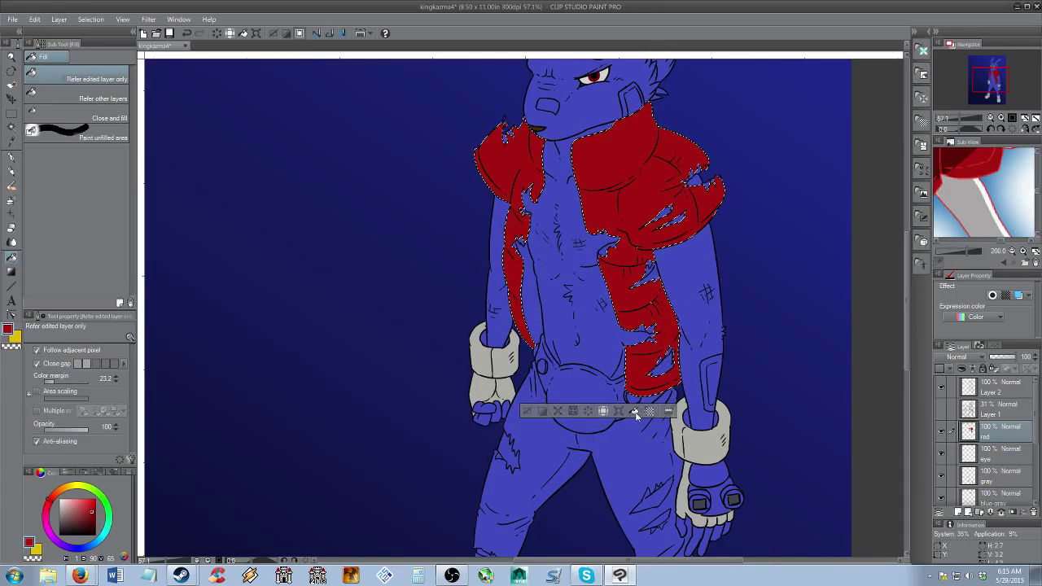
pyautogui.hotkey('ctrl', 'd')
# Load the white layer's silhouette as a selection for the torn far shoulder, keeping the red layer active
pyautogui.press('/')
pyautogui.moveTo(650, 288); pyautogui.dragTo(626, 388)
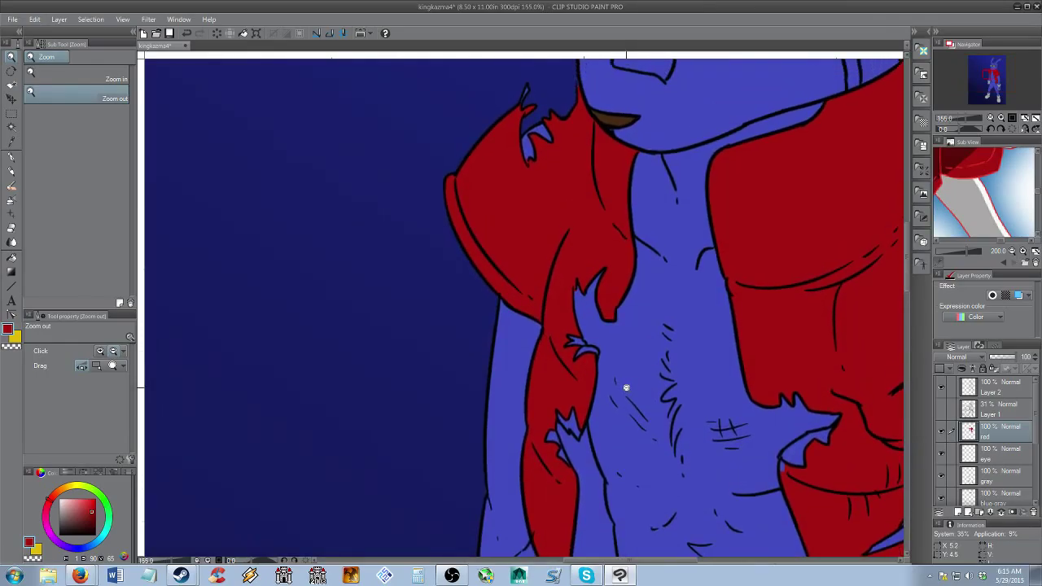
pyautogui.moveTo(479, 197); pyautogui.dragTo(472, 283)
pyautogui.moveTo(509, 200); pyautogui.dragTo(511, 240)
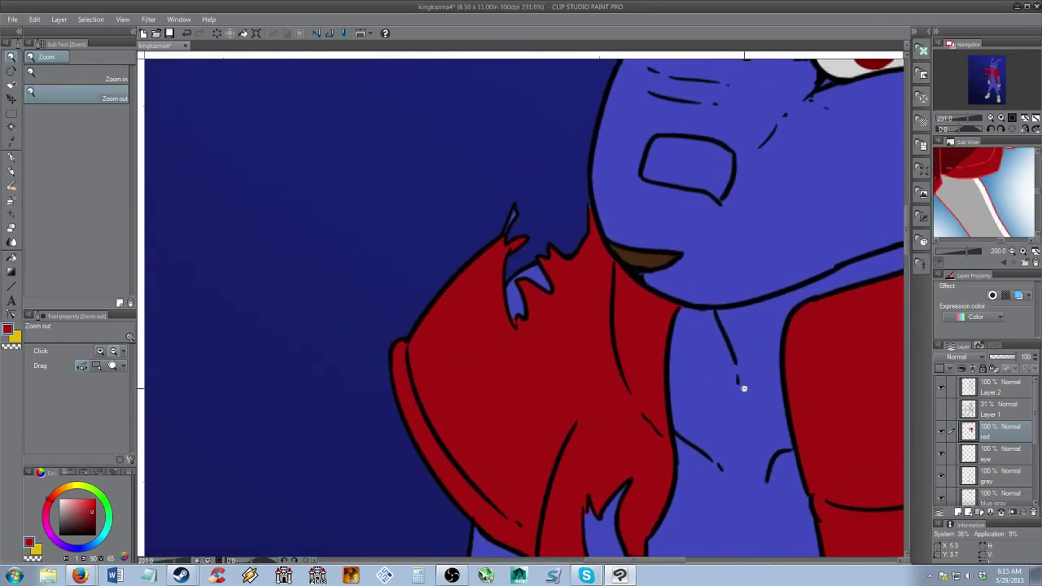
pyautogui.scroll(-3, 978, 473)
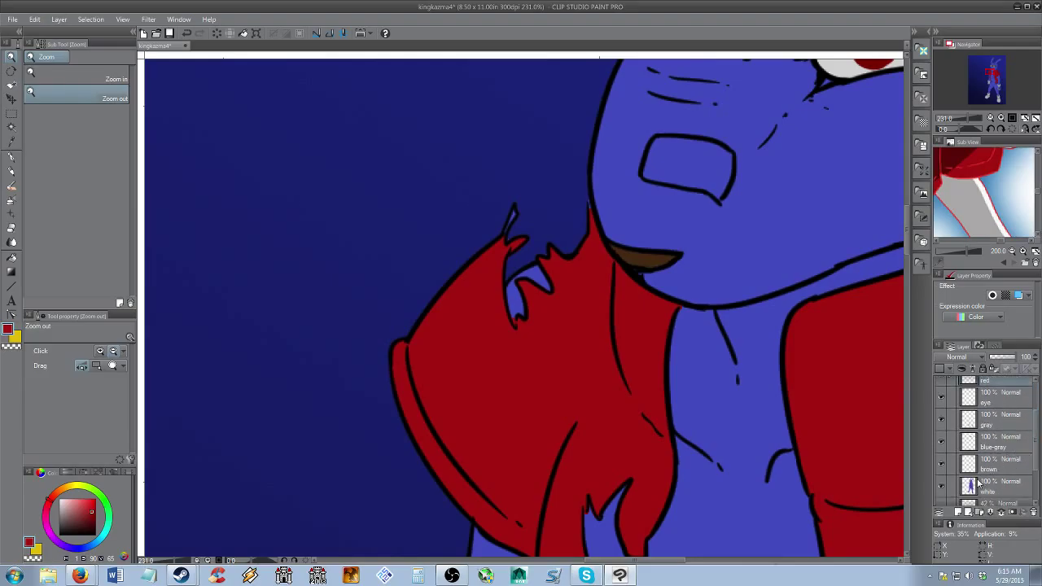
pyautogui.keyDown('ctrl'); pyautogui.click(969, 487); pyautogui.keyUp('ctrl')
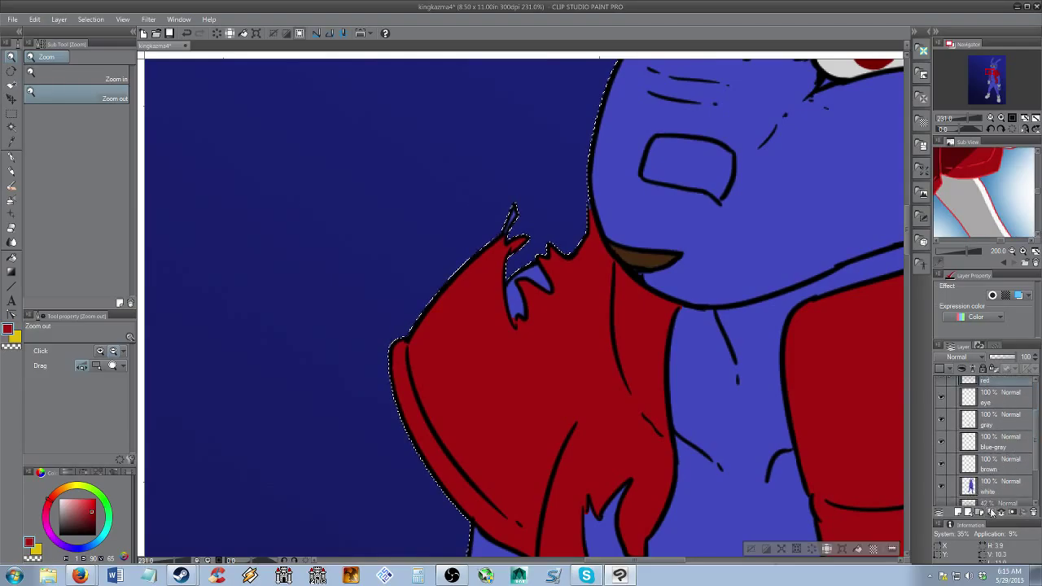
pyautogui.click(998, 381)
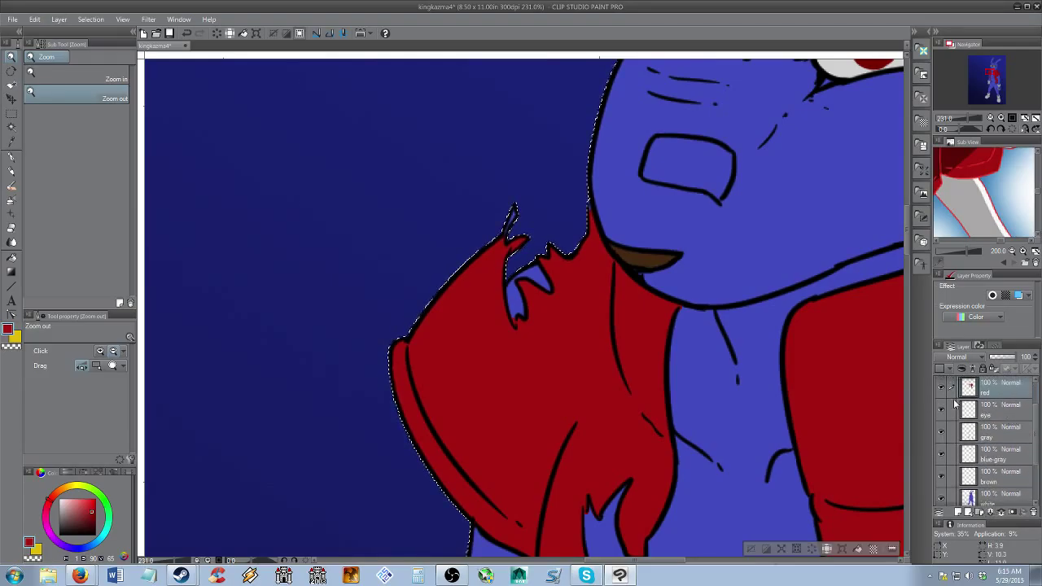
# Paint the unfilled torn tips and flaps on the vest's far shoulder red with the Hard Lineart brush
pyautogui.press('b')
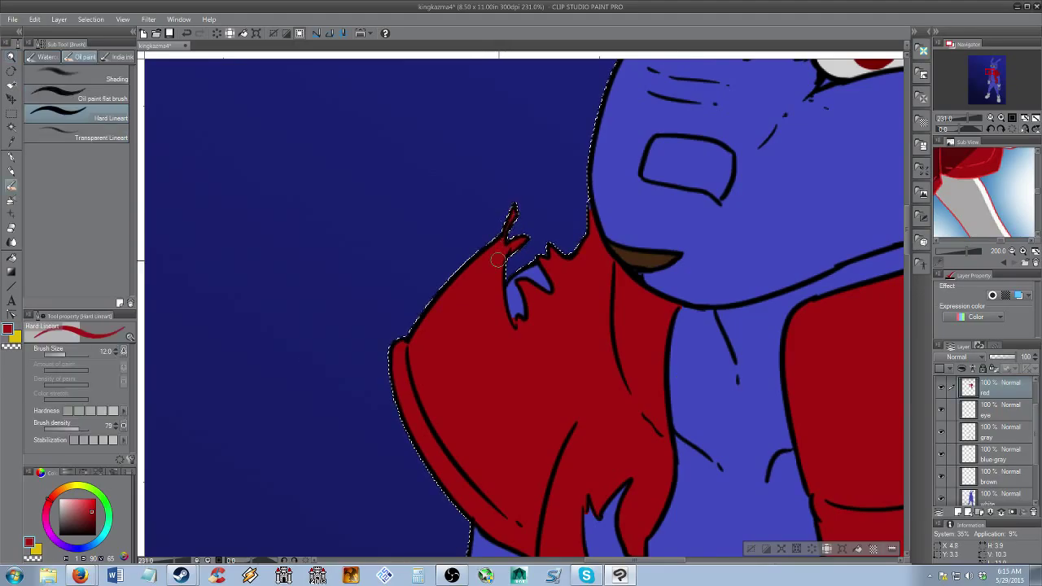
pyautogui.moveTo(557, 352)
pyautogui.mouseDown()
pyautogui.moveTo(531, 263)
pyautogui.moveTo(551, 358)
pyautogui.mouseUp()
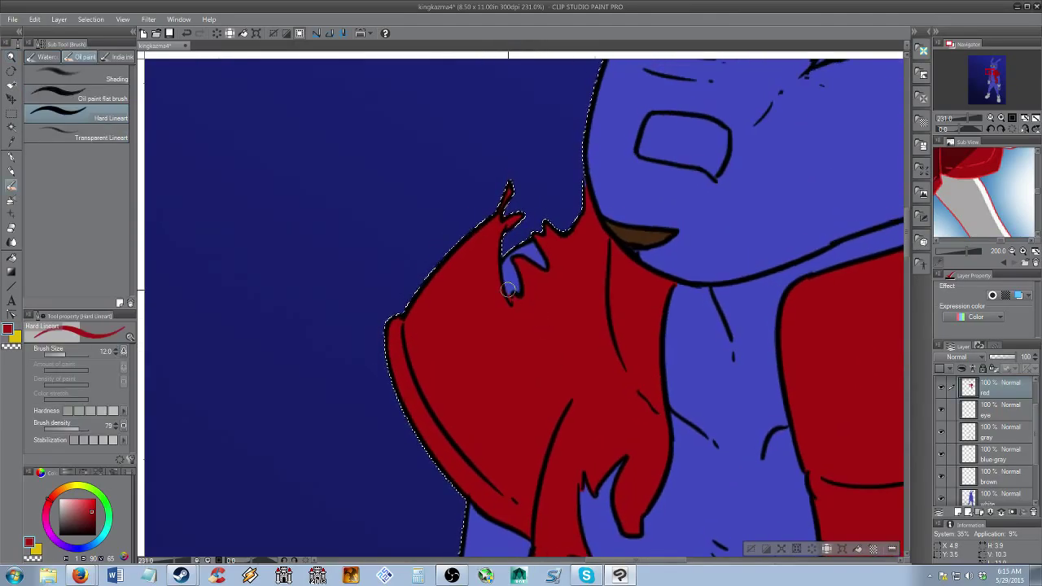
pyautogui.press('e')
pyautogui.press('b')
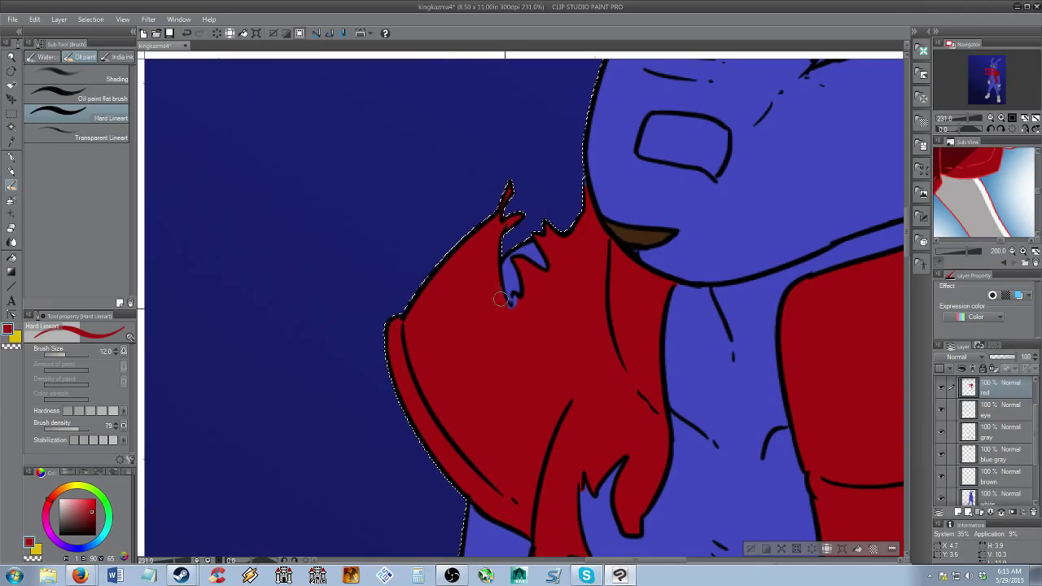
# Paint the small torn flaps along the open edge of the vest's narrow far side red
pyautogui.moveTo(573, 373)
pyautogui.mouseDown()
pyautogui.moveTo(535, 254)
pyautogui.moveTo(561, 256)
pyautogui.moveTo(561, 246)
pyautogui.mouseUp()
pyautogui.press('b')
pyautogui.press('b')
pyautogui.press('b')
pyautogui.moveTo(513, 314)
pyautogui.mouseDown()
pyautogui.moveTo(517, 331)
pyautogui.moveTo(555, 335)
pyautogui.mouseUp()
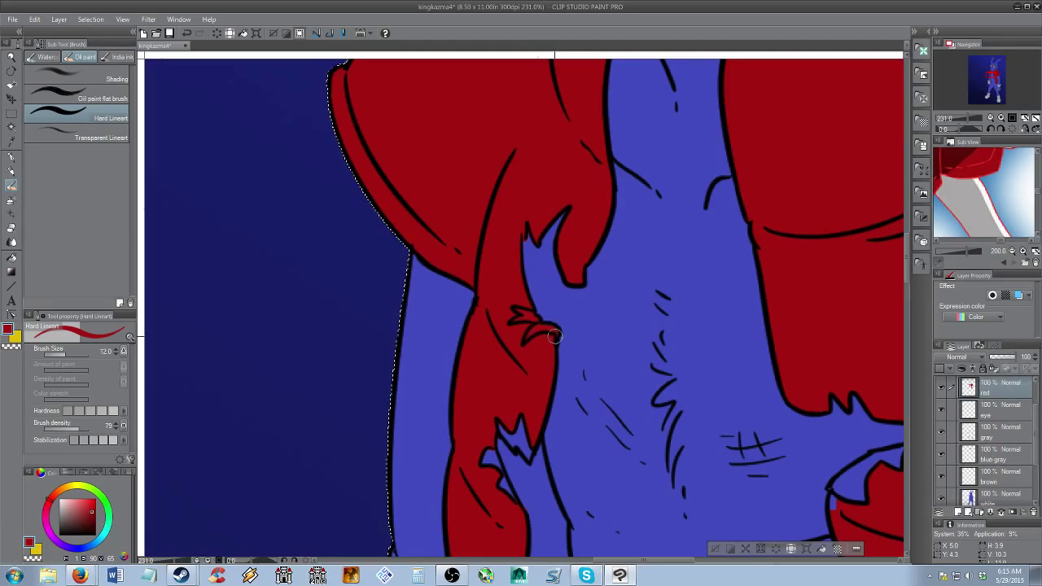
pyautogui.moveTo(513, 441)
pyautogui.mouseDown()
pyautogui.moveTo(539, 330)
pyautogui.moveTo(531, 316)
pyautogui.moveTo(551, 342)
pyautogui.moveTo(544, 317)
pyautogui.moveTo(552, 336)
pyautogui.moveTo(541, 341)
pyautogui.mouseUp()
pyautogui.moveTo(516, 343)
pyautogui.mouseDown()
pyautogui.moveTo(508, 341)
pyautogui.moveTo(540, 399)
pyautogui.mouseUp()
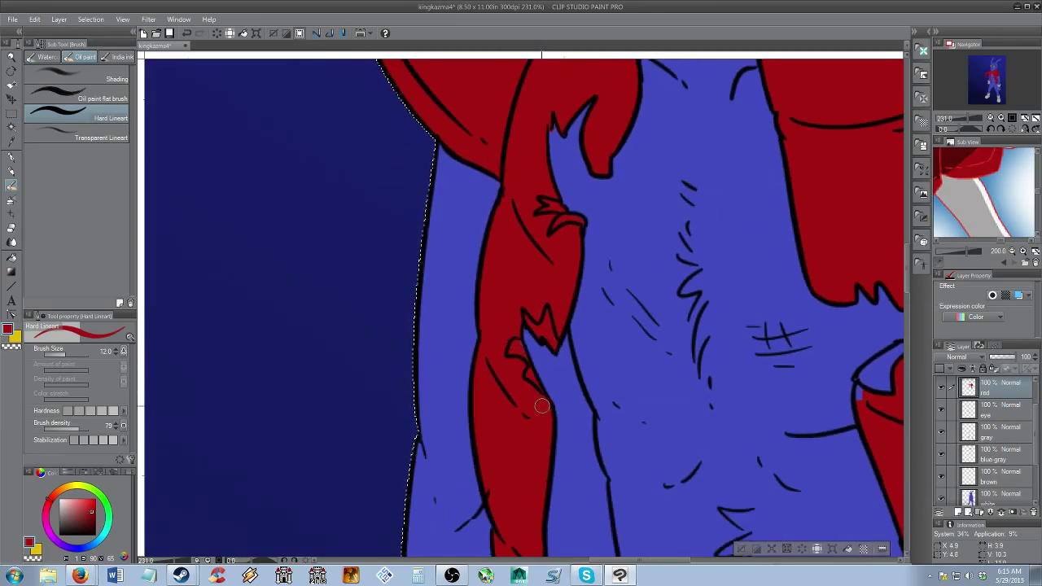
# Paint the torn flaps around the two lowest rips on the vest's near side red, leaving the fur inside the rips uncovered
pyautogui.moveTo(567, 471); pyautogui.dragTo(603, 255)
pyautogui.moveTo(615, 429); pyautogui.dragTo(530, 270)
pyautogui.moveTo(717, 254); pyautogui.dragTo(432, 272)
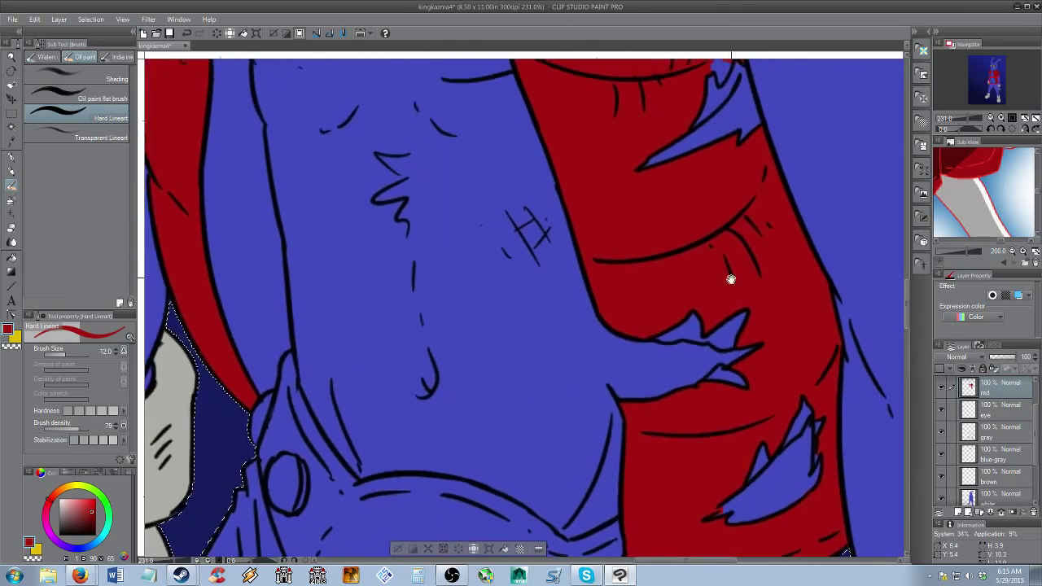
pyautogui.moveTo(728, 280); pyautogui.dragTo(647, 241)
pyautogui.moveTo(654, 347)
pyautogui.mouseDown()
pyautogui.moveTo(643, 366)
pyautogui.moveTo(661, 348)
pyautogui.mouseUp()
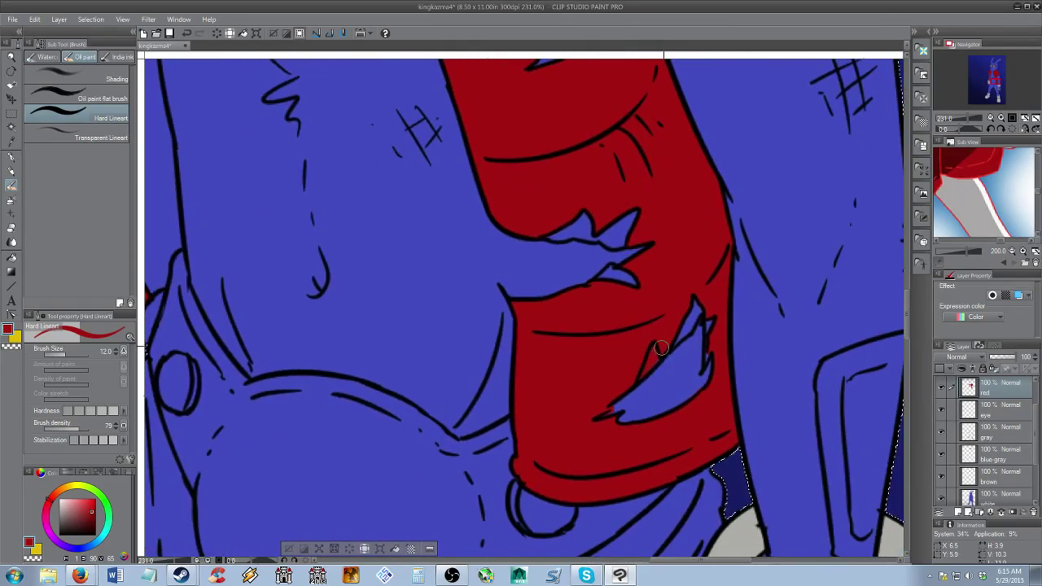
pyautogui.press('e')
pyautogui.moveTo(612, 410)
pyautogui.mouseDown()
pyautogui.moveTo(592, 409)
pyautogui.moveTo(605, 421)
pyautogui.mouseUp()
pyautogui.press('b')
pyautogui.moveTo(688, 316)
pyautogui.mouseDown()
pyautogui.moveTo(677, 339)
pyautogui.moveTo(700, 299)
pyautogui.mouseUp()
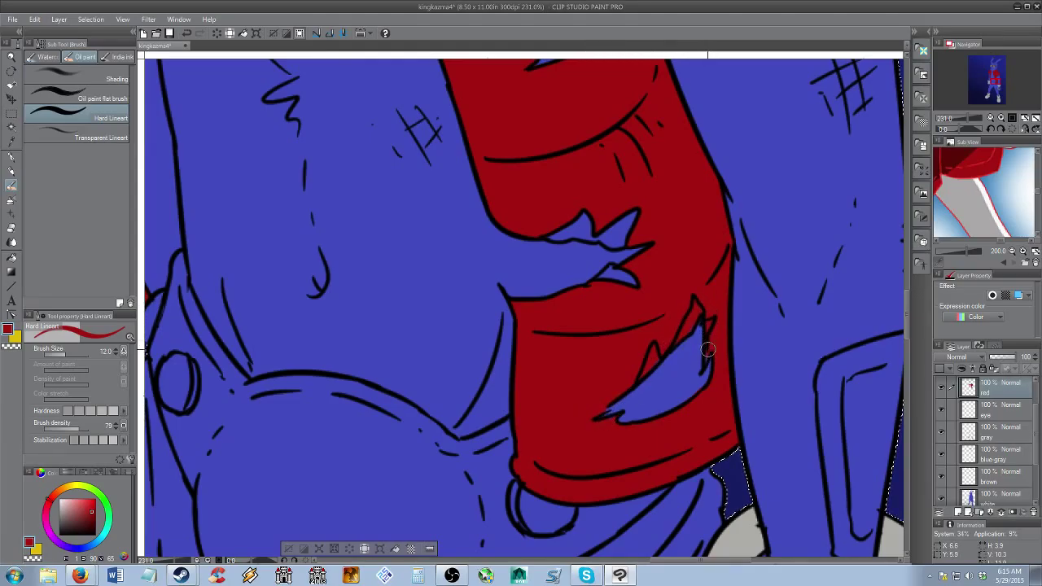
pyautogui.moveTo(577, 227)
pyautogui.mouseDown()
pyautogui.moveTo(550, 235)
pyautogui.moveTo(584, 234)
pyautogui.moveTo(575, 231)
pyautogui.moveTo(591, 226)
pyautogui.moveTo(585, 214)
pyautogui.moveTo(629, 241)
pyautogui.moveTo(575, 226)
pyautogui.moveTo(628, 215)
pyautogui.moveTo(640, 274)
pyautogui.moveTo(608, 272)
pyautogui.moveTo(639, 286)
pyautogui.mouseUp()
pyautogui.press('space')
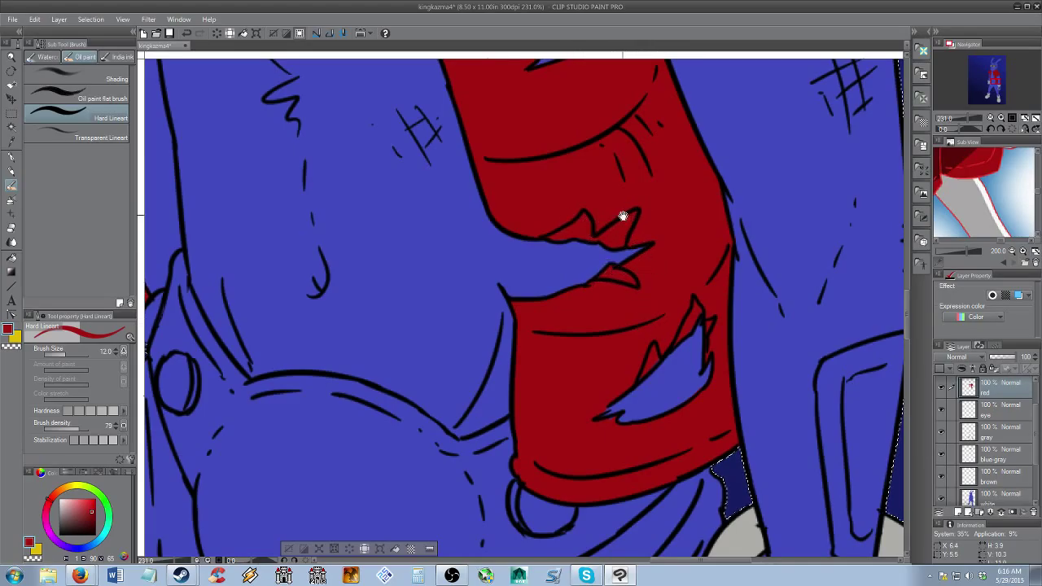
# Paint the torn flaps around the rips higher up the vest's near side red, undoing the last stroke
pyautogui.moveTo(611, 159); pyautogui.dragTo(647, 366)
pyautogui.moveTo(641, 206)
pyautogui.mouseDown()
pyautogui.moveTo(644, 165)
pyautogui.moveTo(661, 172)
pyautogui.moveTo(661, 187)
pyautogui.moveTo(663, 169)
pyautogui.moveTo(621, 226)
pyautogui.moveTo(630, 193)
pyautogui.moveTo(641, 199)
pyautogui.moveTo(651, 177)
pyautogui.moveTo(650, 204)
pyautogui.mouseUp()
pyautogui.press('space')
pyautogui.moveTo(574, 208); pyautogui.dragTo(590, 393)
pyautogui.moveTo(480, 301)
pyautogui.mouseDown()
pyautogui.moveTo(458, 312)
pyautogui.moveTo(465, 344)
pyautogui.moveTo(489, 303)
pyautogui.moveTo(519, 279)
pyautogui.moveTo(487, 320)
pyautogui.moveTo(542, 283)
pyautogui.mouseUp()
pyautogui.hotkey('ctrl', 'z')
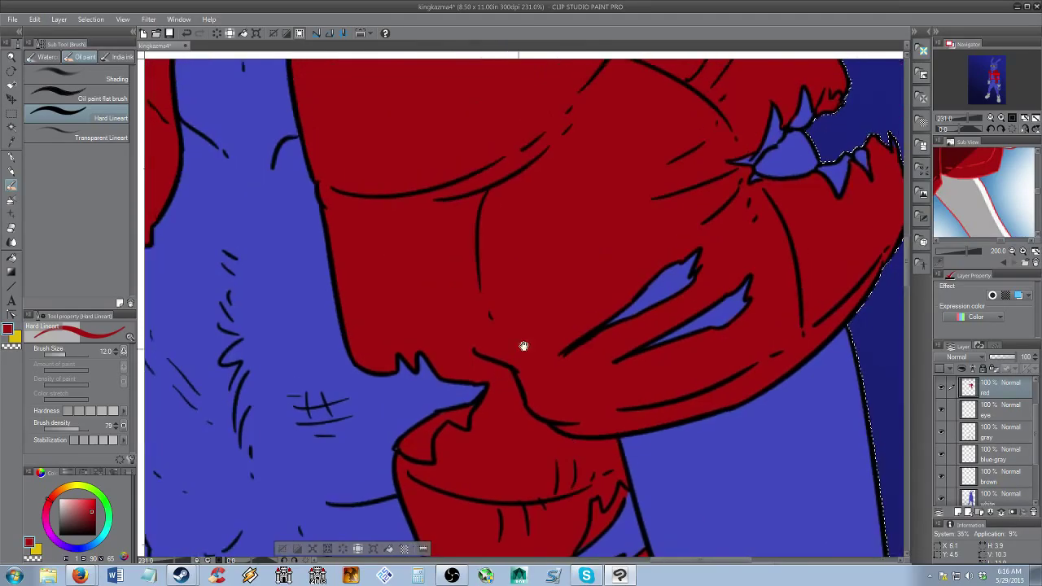
# Paint the jagged flaps around the large tear at the vest's near shoulder red
pyautogui.moveTo(628, 278); pyautogui.dragTo(605, 365)
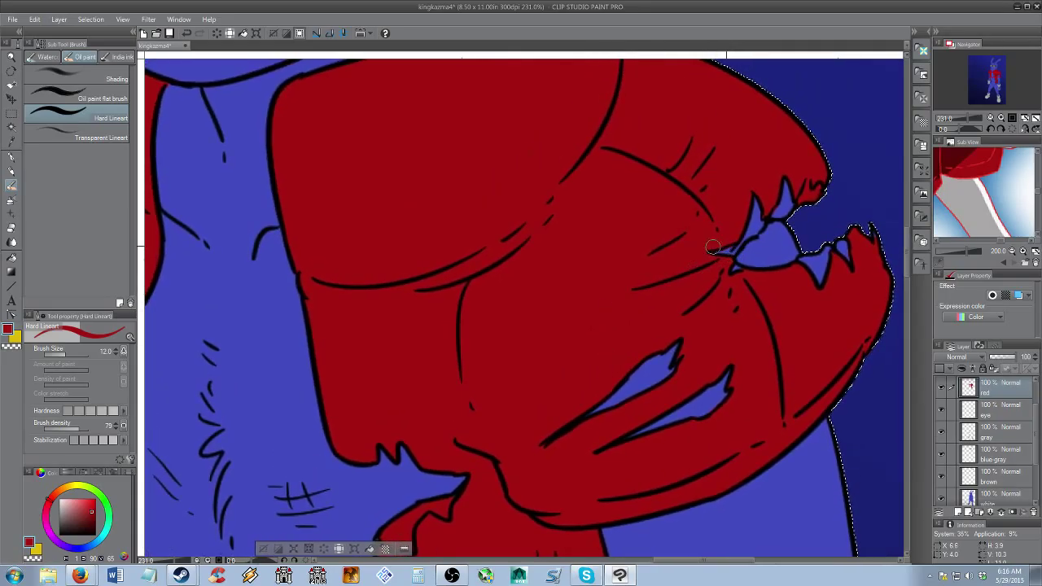
pyautogui.moveTo(713, 246); pyautogui.dragTo(734, 246)
pyautogui.moveTo(768, 202); pyautogui.dragTo(715, 257)
pyautogui.moveTo(757, 225)
pyautogui.mouseDown()
pyautogui.moveTo(727, 259)
pyautogui.moveTo(756, 193)
pyautogui.moveTo(769, 210)
pyautogui.moveTo(789, 204)
pyautogui.moveTo(780, 213)
pyautogui.mouseUp()
pyautogui.moveTo(742, 266); pyautogui.dragTo(739, 283)
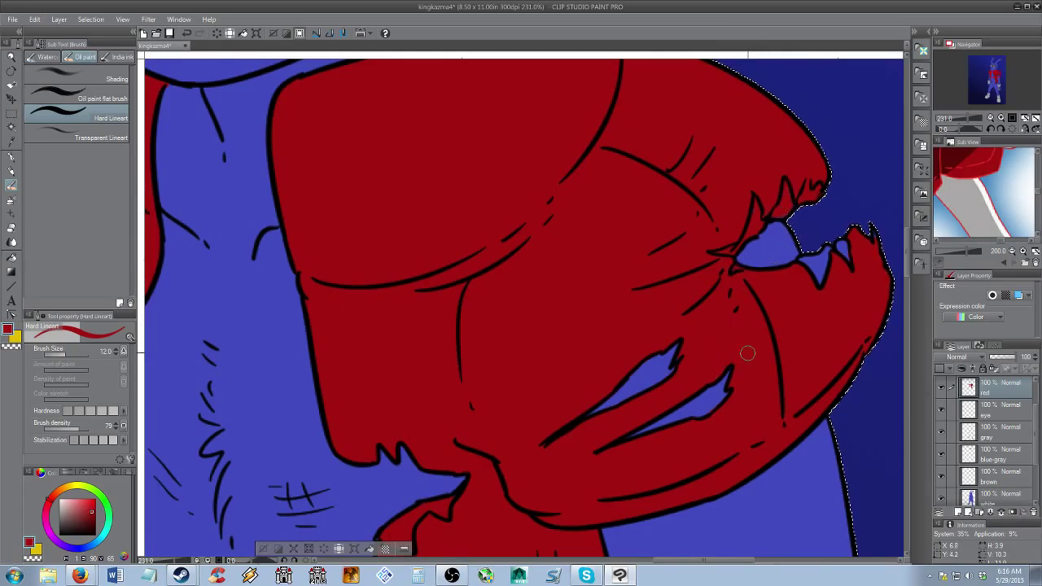
pyautogui.moveTo(800, 262)
pyautogui.mouseDown()
pyautogui.moveTo(847, 250)
pyautogui.moveTo(805, 263)
pyautogui.moveTo(816, 261)
pyautogui.moveTo(813, 279)
pyautogui.moveTo(841, 272)
pyautogui.moveTo(814, 294)
pyautogui.moveTo(731, 284)
pyautogui.mouseUp()
# Check the vest's red coverage on the whole figure and the far arm, then clear the selection
pyautogui.hotkey('alt', 'space')
pyautogui.moveTo(740, 332); pyautogui.dragTo(684, 309)
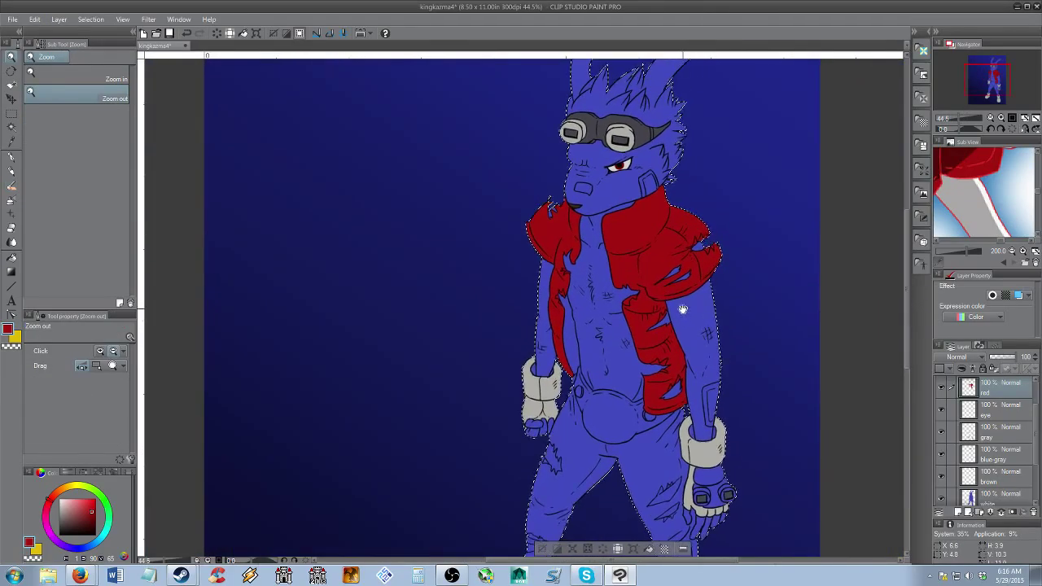
pyautogui.moveTo(589, 342); pyautogui.dragTo(641, 347)
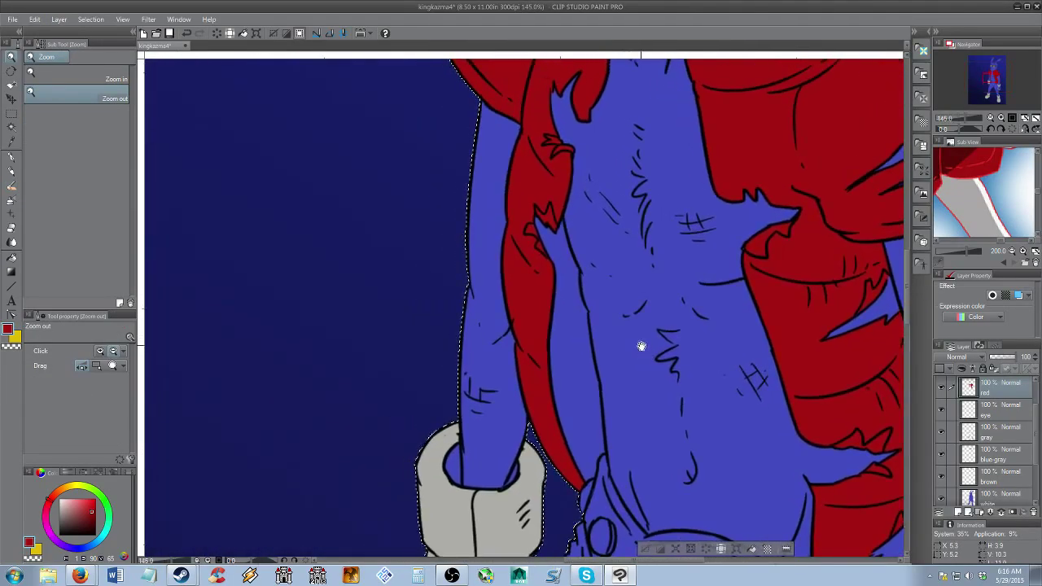
pyautogui.hotkey('ctrl', 'd')
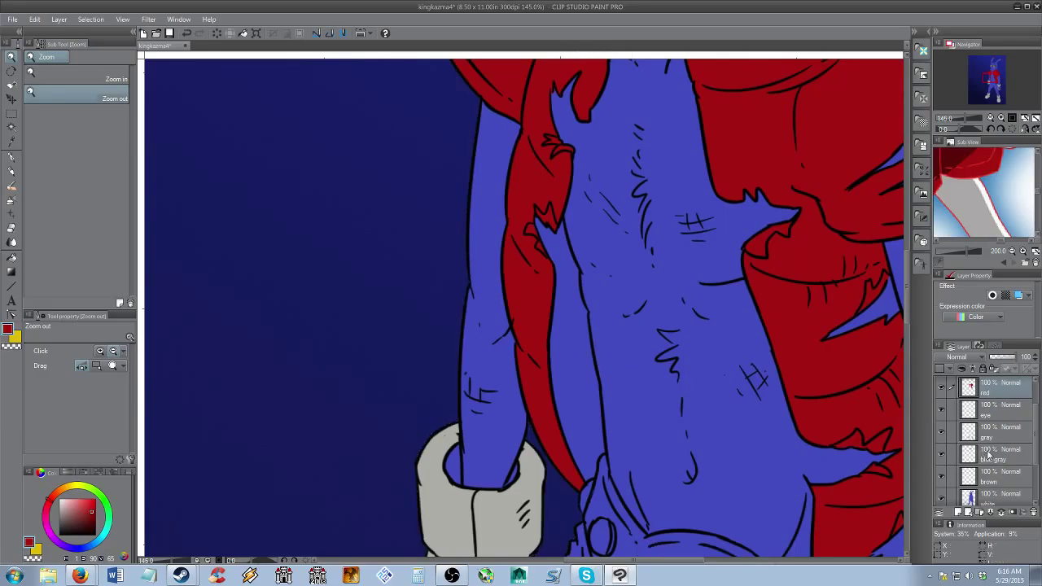
# Using the Layer 2 line art, select the inner lining between the vest's far flap and the torso, and expand the selection
pyautogui.scroll(2, 1031, 423)
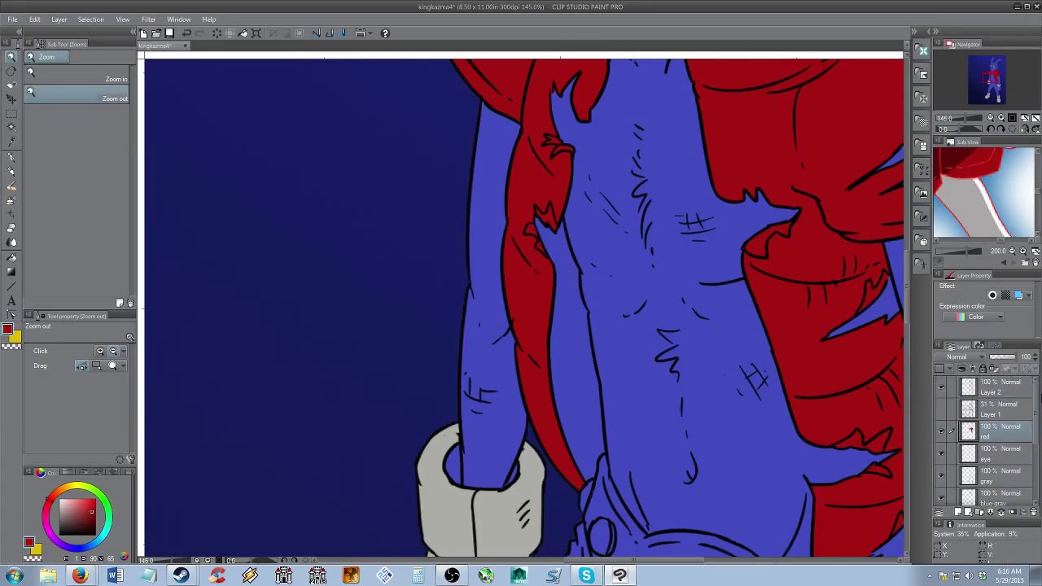
pyautogui.click(1005, 393)
pyautogui.press('w')
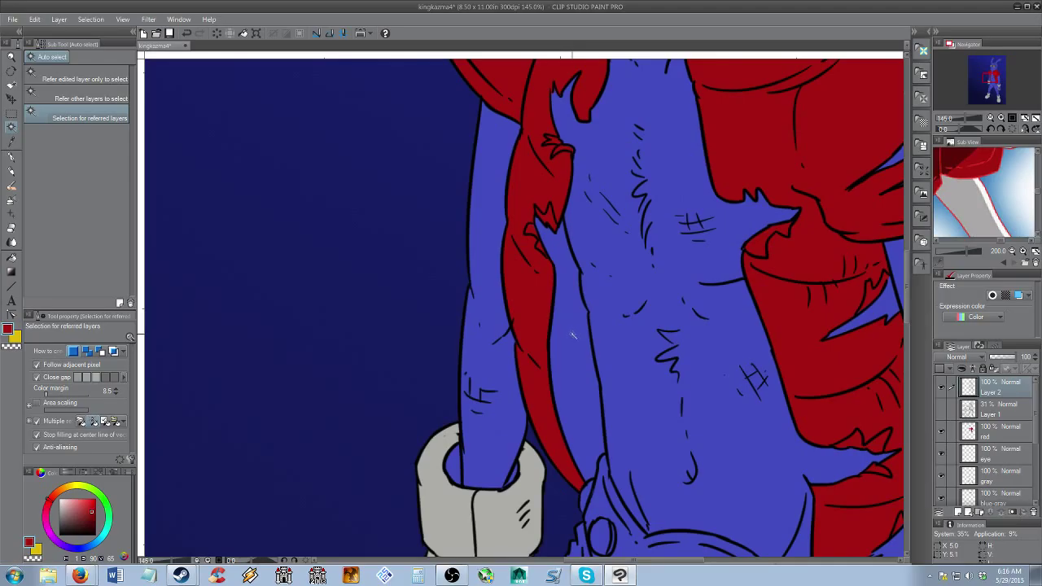
pyautogui.click(575, 331)
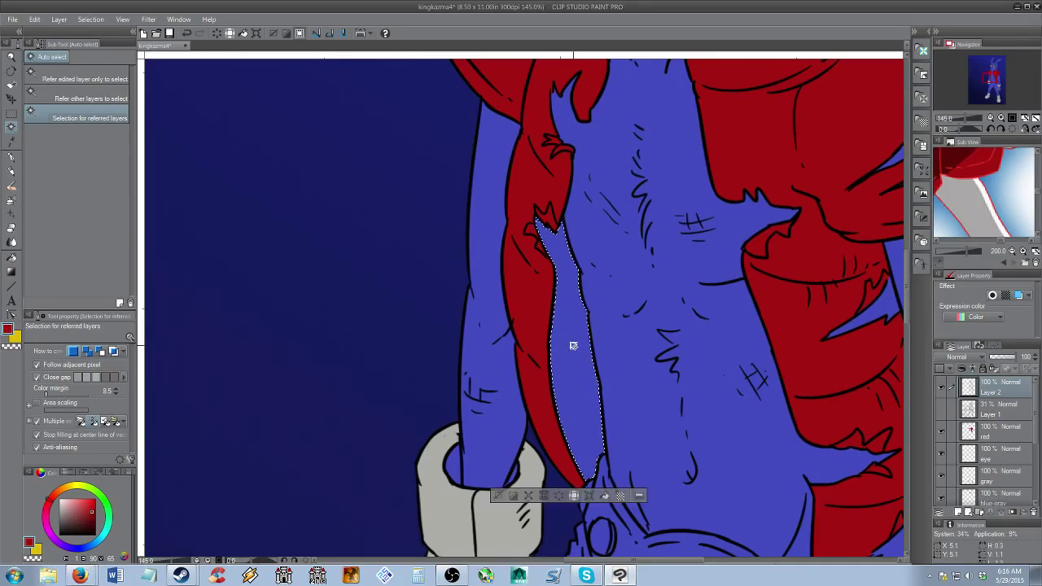
pyautogui.click(531, 496)
pyautogui.click(585, 268)
# Fill the selected vest lining with a darker red on the red layer, and clear the selection
pyautogui.press('g')
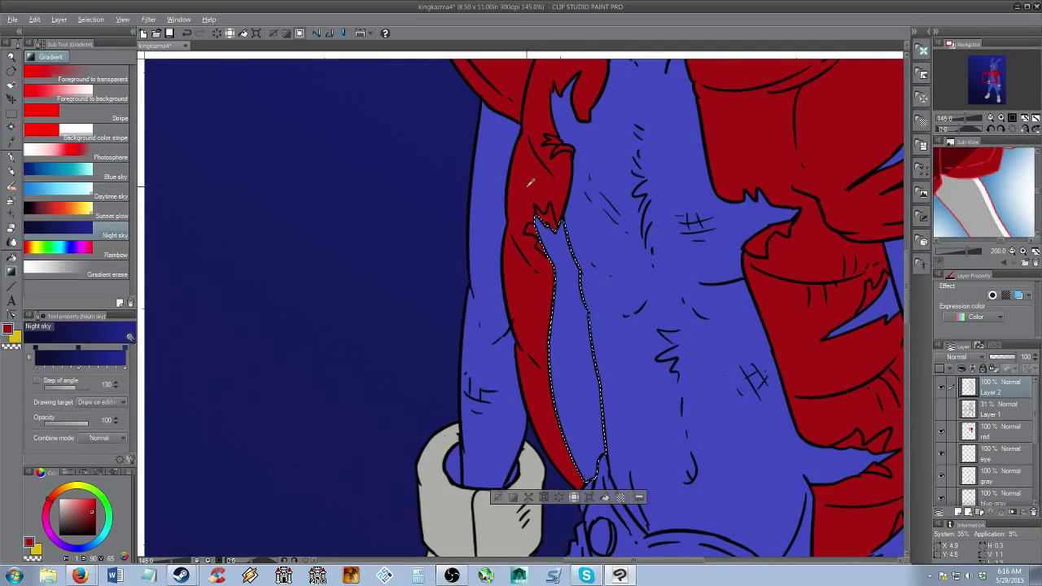
pyautogui.moveTo(92, 519); pyautogui.dragTo(94, 524)
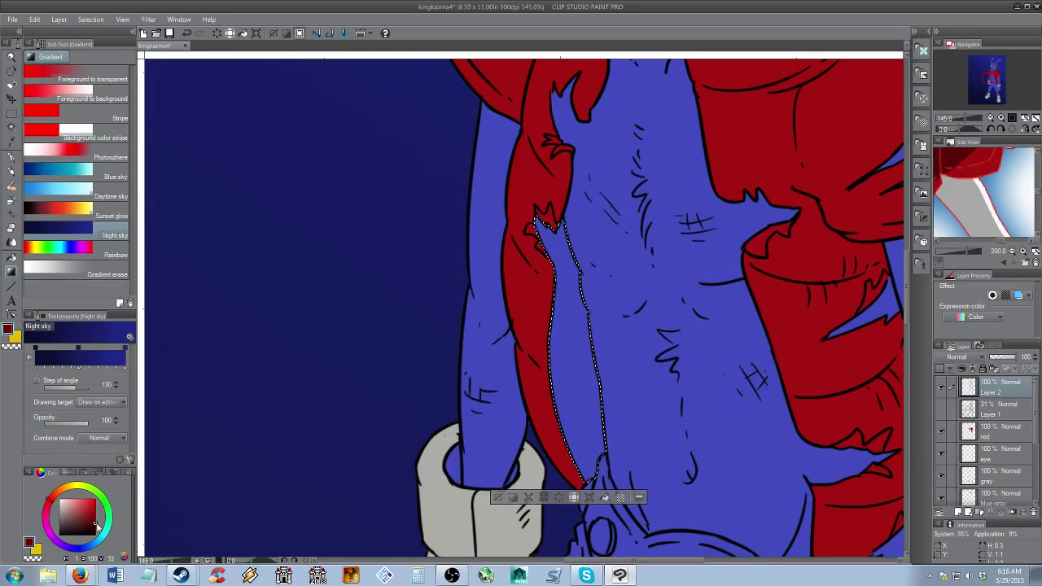
pyautogui.press('g')
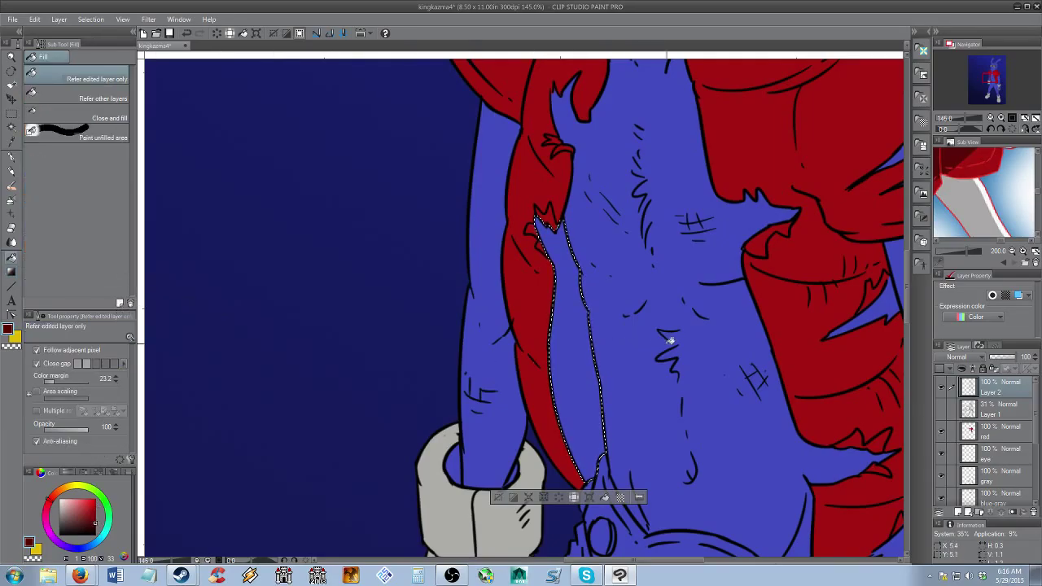
pyautogui.click(998, 432)
pyautogui.click(593, 358)
pyautogui.hotkey('ctrl', 'd')
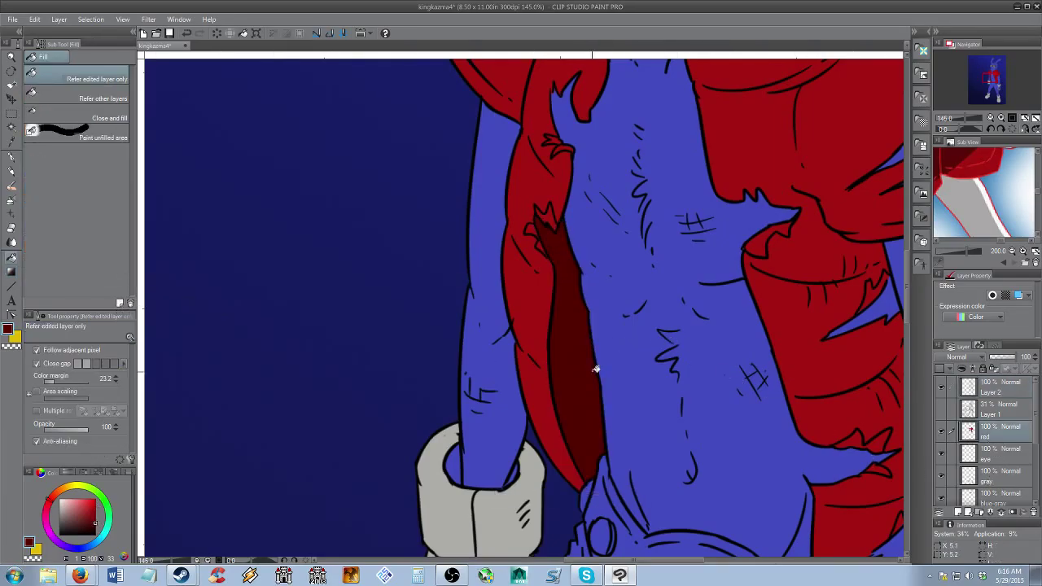
# Check the vest colors on the whole figure and save the drawing
pyautogui.press('/')
pyautogui.moveTo(621, 391); pyautogui.dragTo(605, 356)
pyautogui.moveTo(661, 387); pyautogui.dragTo(621, 318)
pyautogui.click(621, 319)
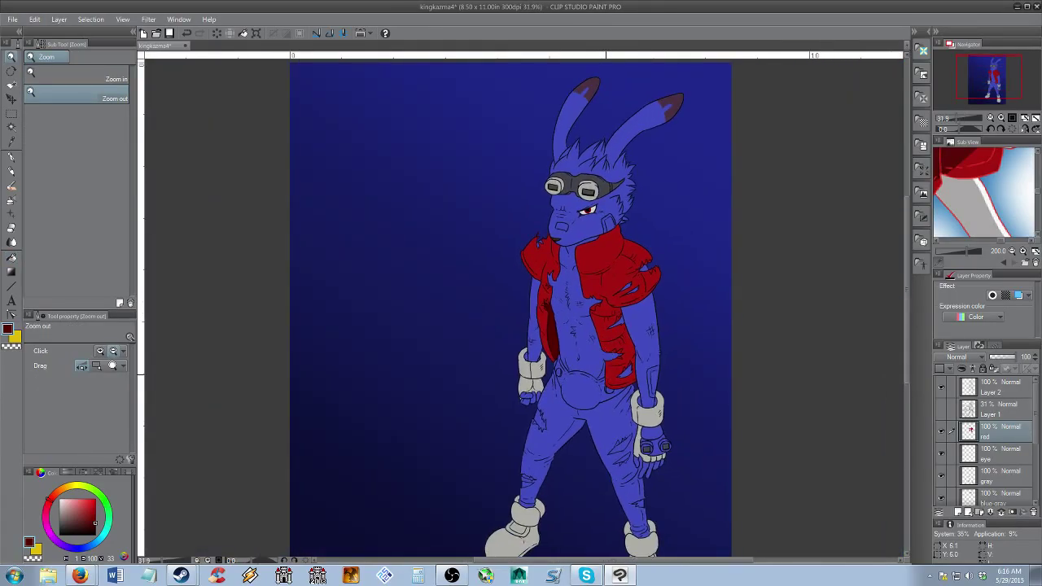
pyautogui.hotkey('ctrl', 's')
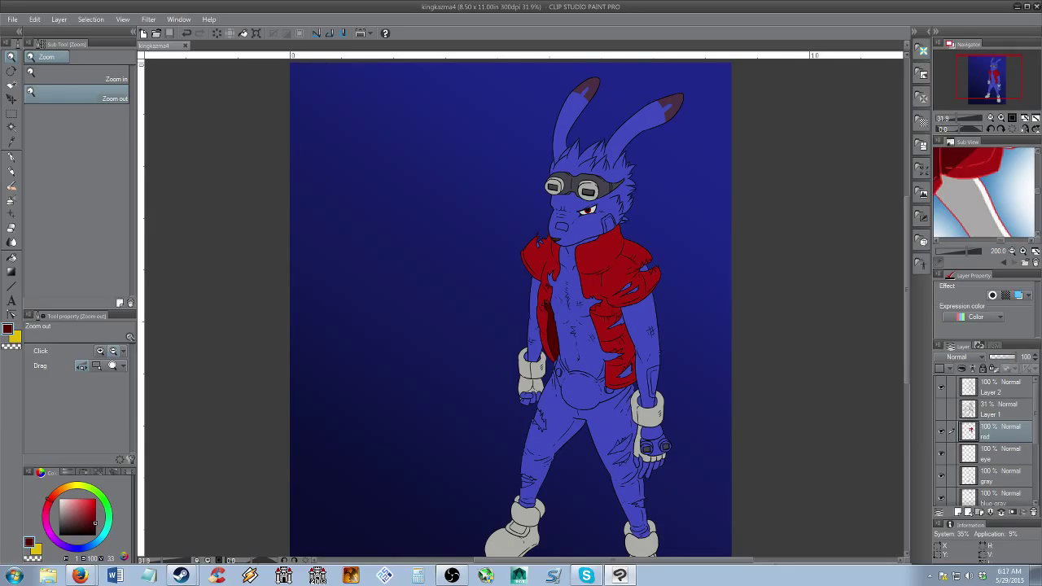
# Paint the patch on the muzzle a lighter brown on the brown layer, basing the color on the mouth's brown
pyautogui.scroll(5, 574, 269)
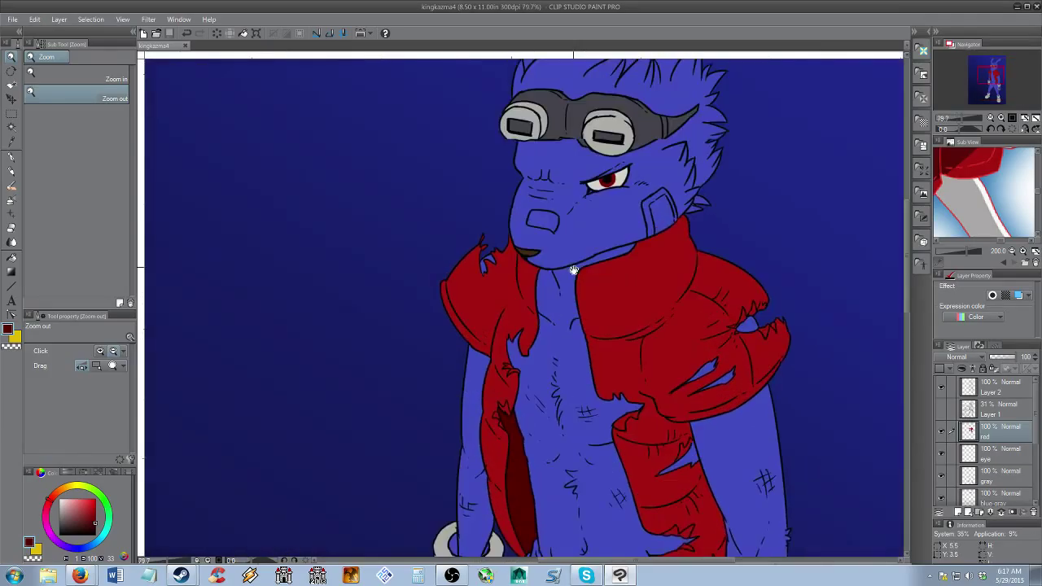
pyautogui.scroll(4, 574, 270)
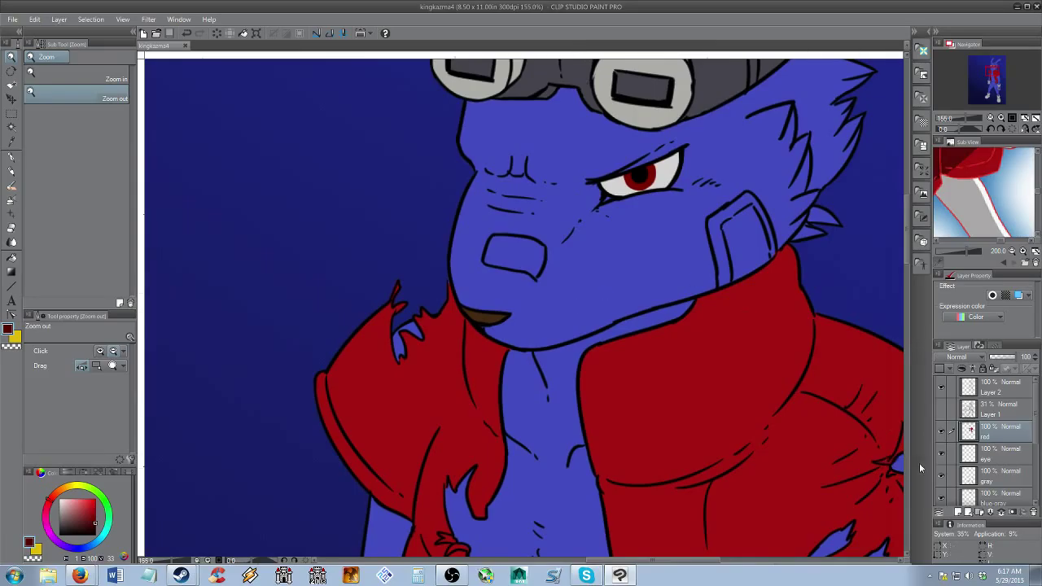
pyautogui.scroll(-3, 1010, 439)
pyautogui.click(1002, 462)
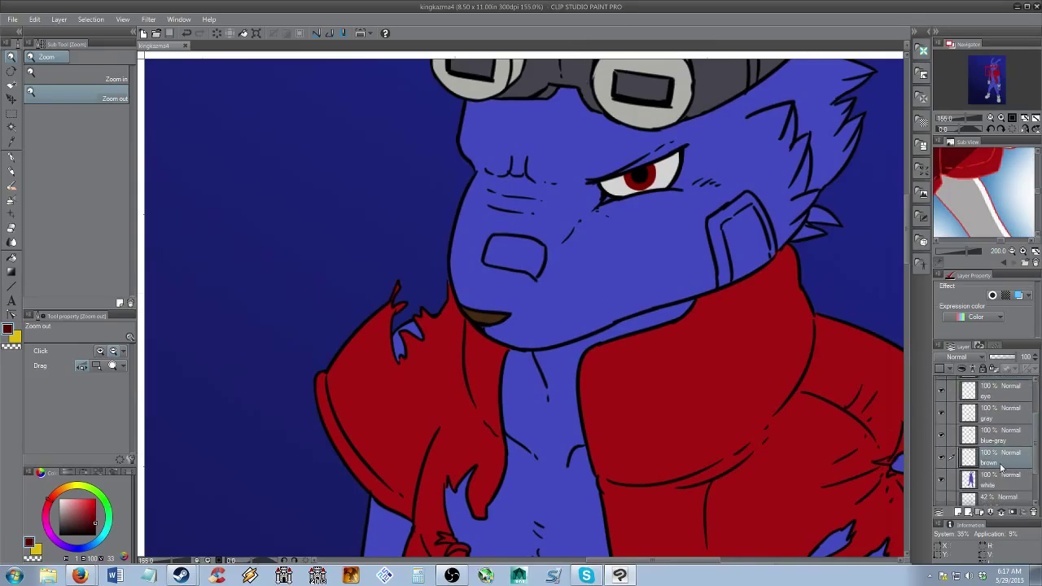
pyautogui.press('b')
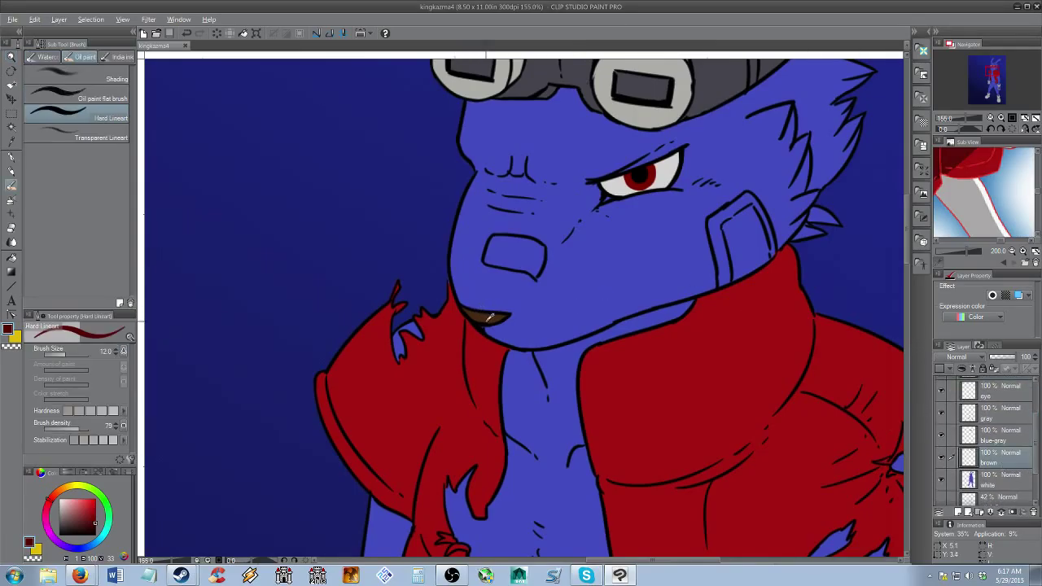
pyautogui.keyDown('alt'); pyautogui.click(489, 317); pyautogui.keyUp('alt')
pyautogui.click(83, 521)
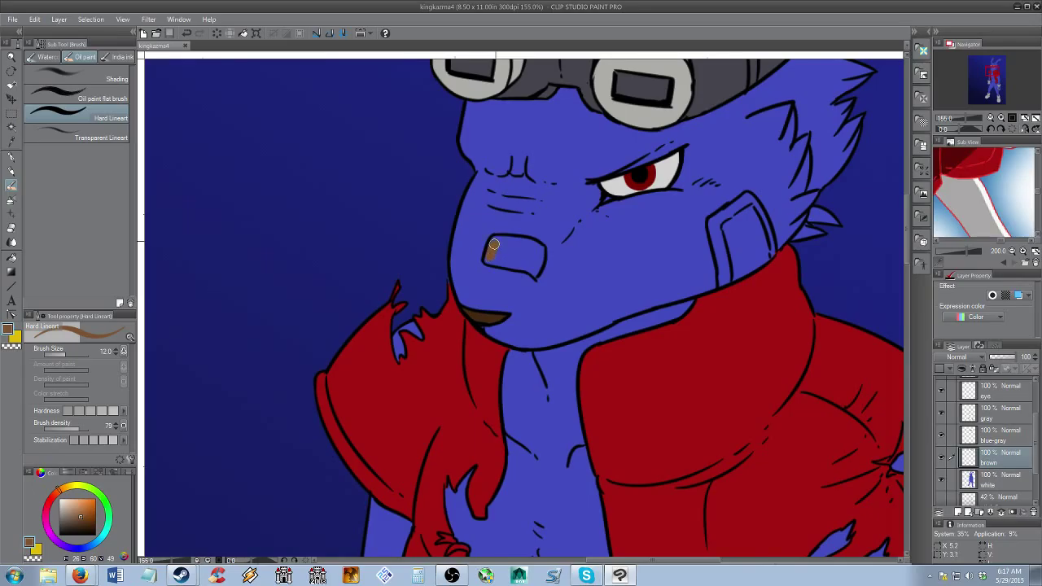
pyautogui.moveTo(493, 244)
pyautogui.mouseDown()
pyautogui.moveTo(489, 254)
pyautogui.moveTo(536, 272)
pyautogui.moveTo(501, 241)
pyautogui.moveTo(510, 256)
pyautogui.mouseUp()
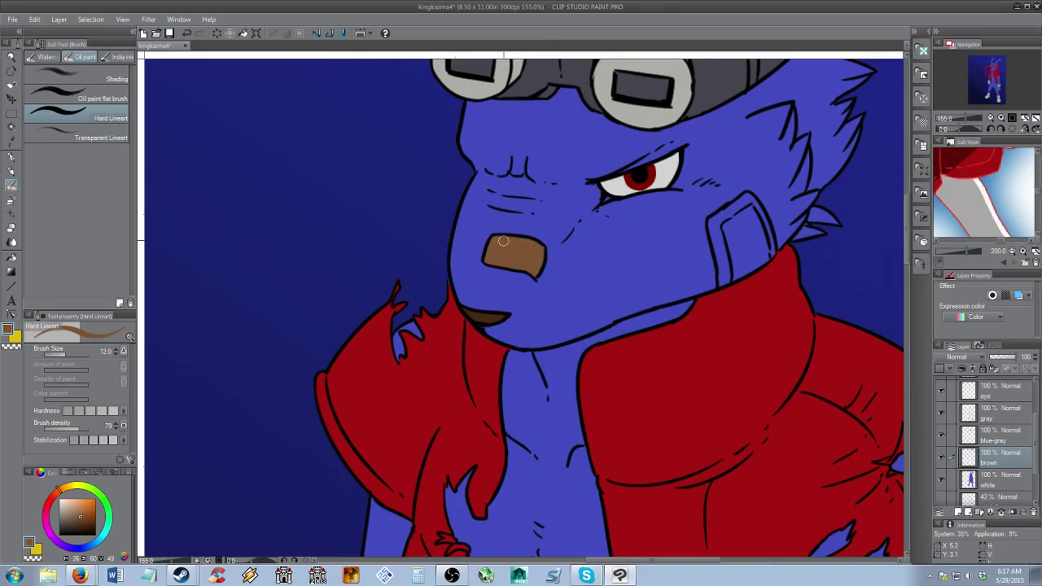
# Paint the patch on the cheek, both its border and its center, with the same lighter brown
pyautogui.moveTo(703, 252)
pyautogui.mouseDown()
pyautogui.moveTo(629, 288)
pyautogui.moveTo(630, 271)
pyautogui.moveTo(640, 329)
pyautogui.moveTo(689, 298)
pyautogui.mouseUp()
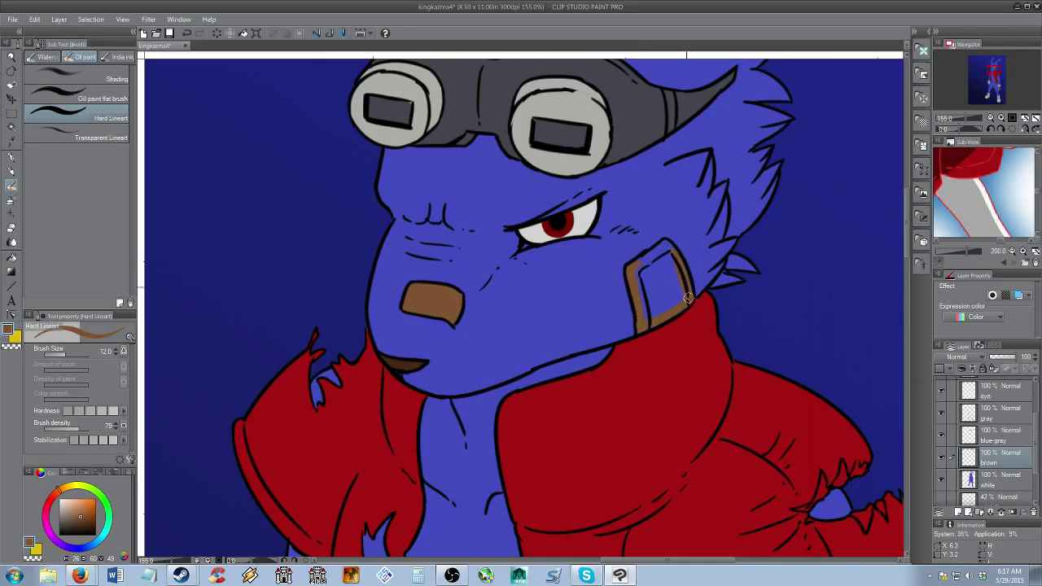
pyautogui.moveTo(664, 244); pyautogui.dragTo(671, 254)
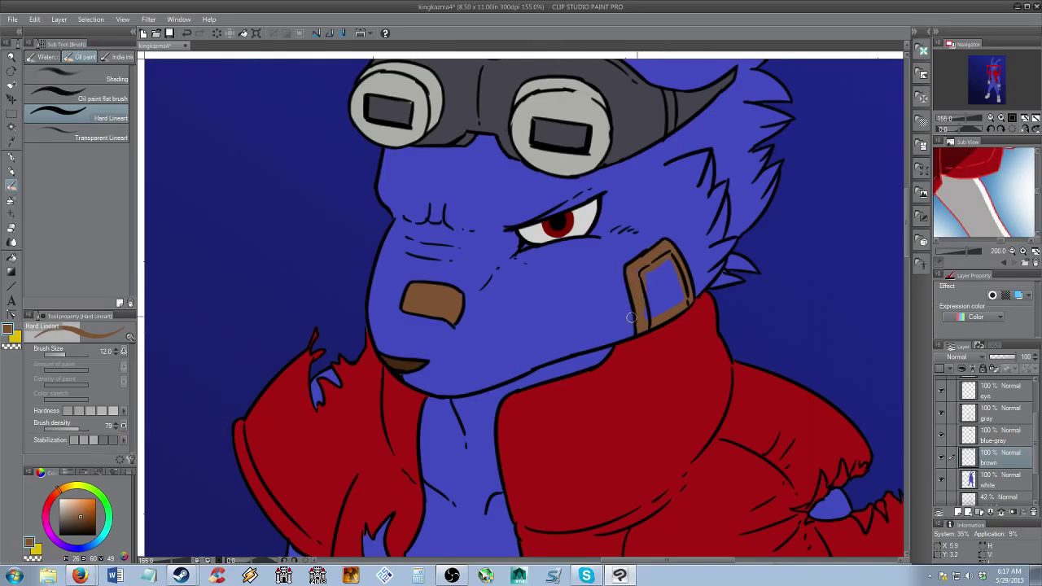
pyautogui.moveTo(634, 295); pyautogui.dragTo(650, 291)
pyautogui.moveTo(556, 286); pyautogui.dragTo(564, 274)
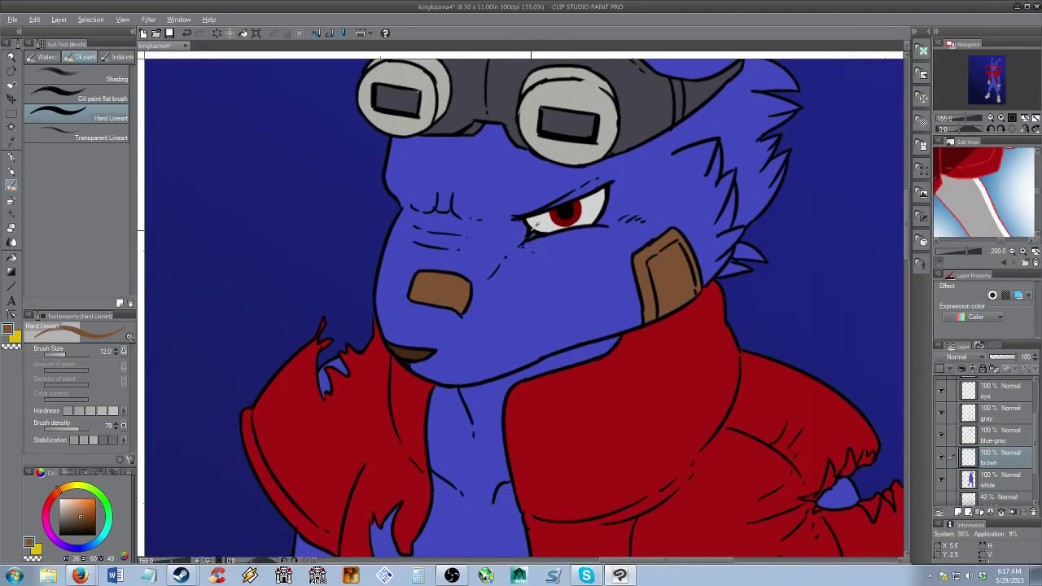
# Fill the inner corner of the eye with black sampled from the line art, on the eye layer
pyautogui.keyDown('alt'); pyautogui.click(530, 230); pyautogui.keyUp('alt')
pyautogui.click(991, 392)
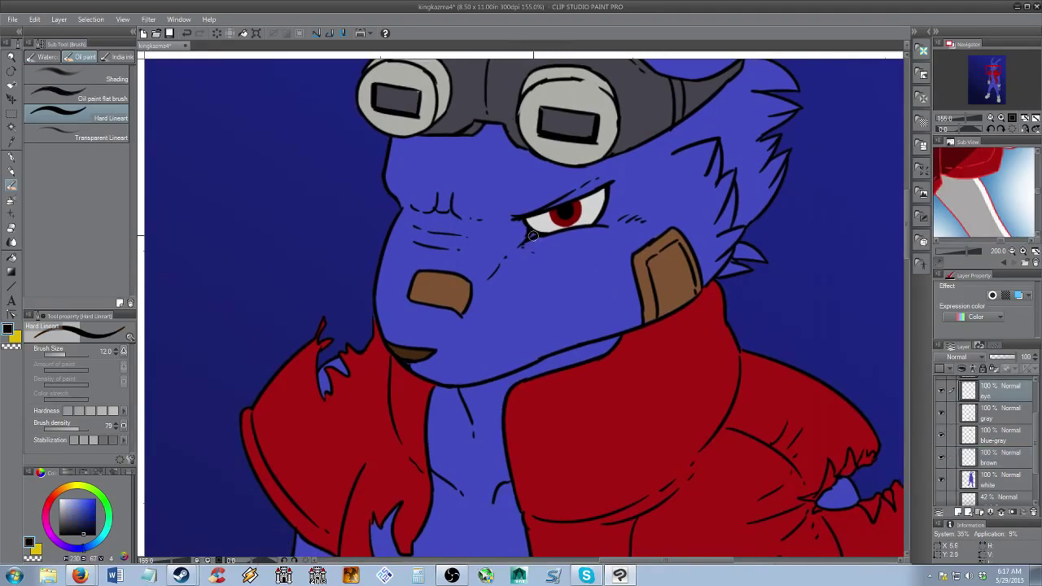
pyautogui.moveTo(761, 368); pyautogui.dragTo(734, 324)
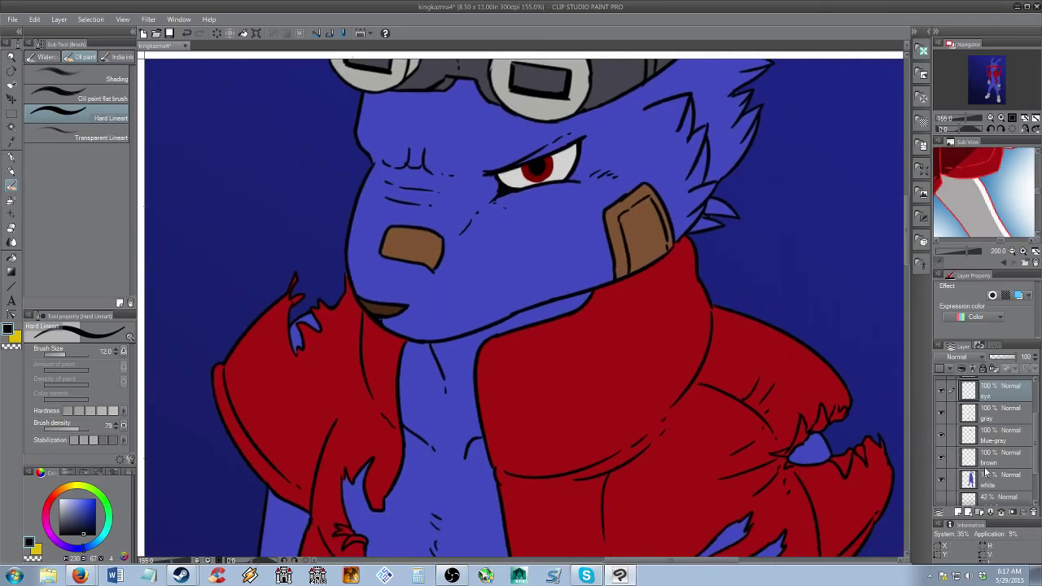
# Paint the patch on the near forearm brown on the brown layer, sampling the color from the cheek patch
pyautogui.click(994, 459)
pyautogui.keyDown('alt'); pyautogui.click(653, 237); pyautogui.keyUp('alt')
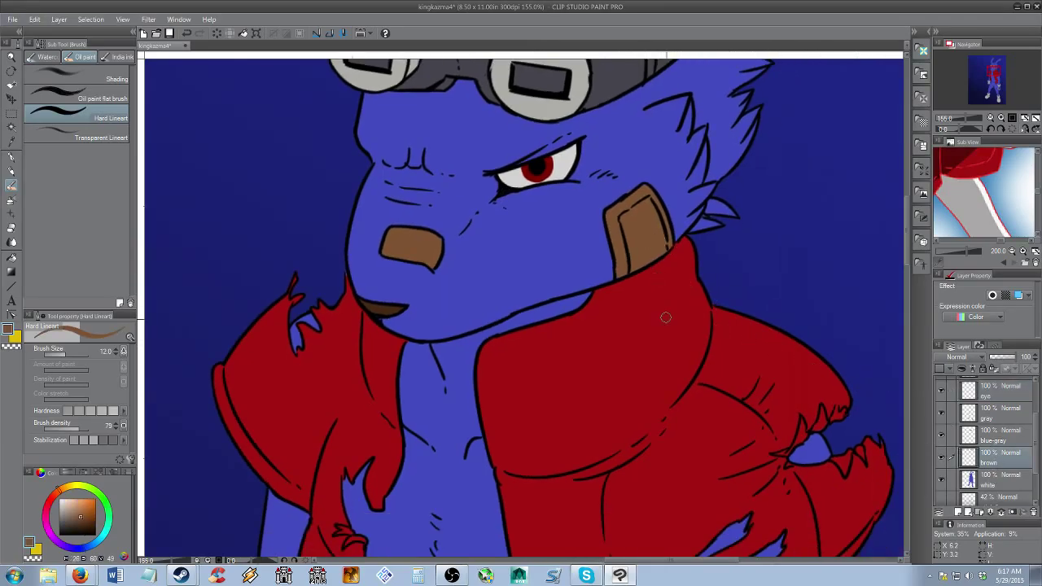
pyautogui.scroll(-15, 668, 314)
pyautogui.scroll(-4, 577, 242)
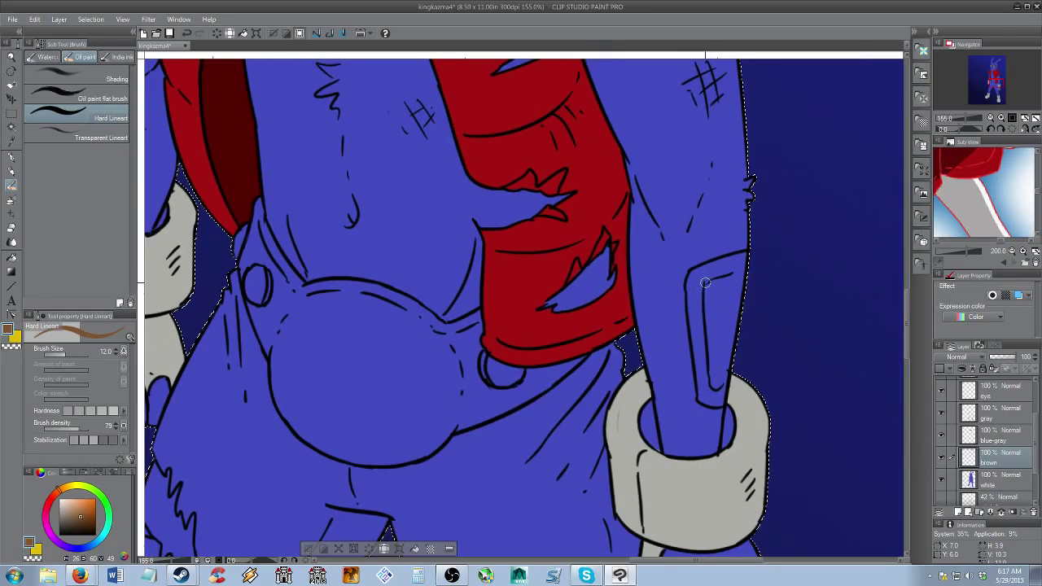
pyautogui.moveTo(701, 276)
pyautogui.mouseDown()
pyautogui.moveTo(695, 349)
pyautogui.moveTo(706, 395)
pyautogui.moveTo(717, 401)
pyautogui.moveTo(722, 380)
pyautogui.moveTo(720, 399)
pyautogui.moveTo(706, 388)
pyautogui.mouseUp()
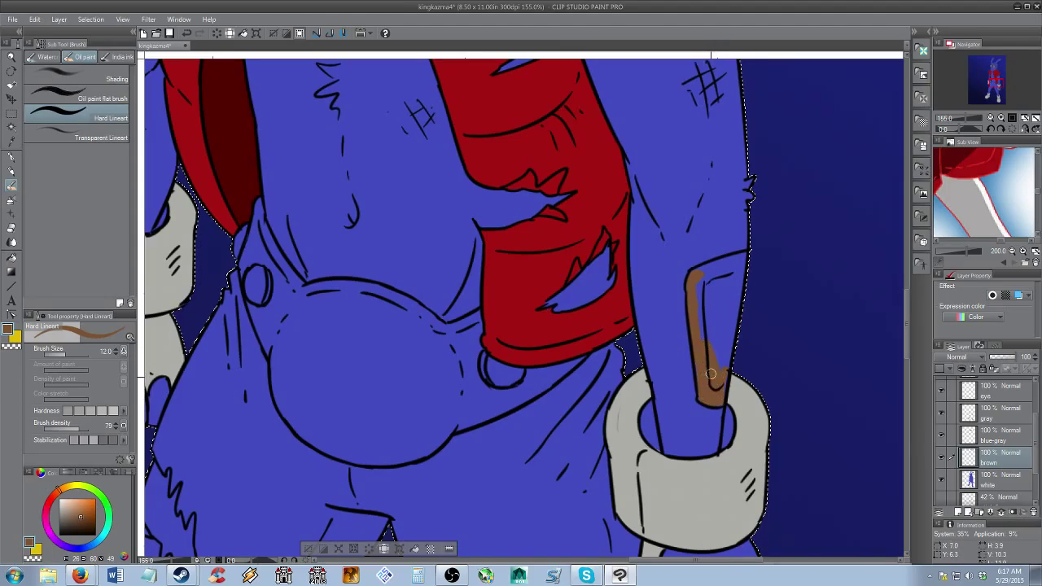
pyautogui.moveTo(730, 319); pyautogui.dragTo(721, 387)
pyautogui.moveTo(734, 313)
pyautogui.mouseDown()
pyautogui.moveTo(725, 287)
pyautogui.moveTo(704, 313)
pyautogui.moveTo(729, 286)
pyautogui.moveTo(731, 315)
pyautogui.moveTo(722, 278)
pyautogui.moveTo(697, 281)
pyautogui.moveTo(741, 260)
pyautogui.moveTo(704, 267)
pyautogui.moveTo(713, 275)
pyautogui.moveTo(699, 289)
pyautogui.moveTo(705, 308)
pyautogui.moveTo(740, 281)
pyautogui.mouseUp()
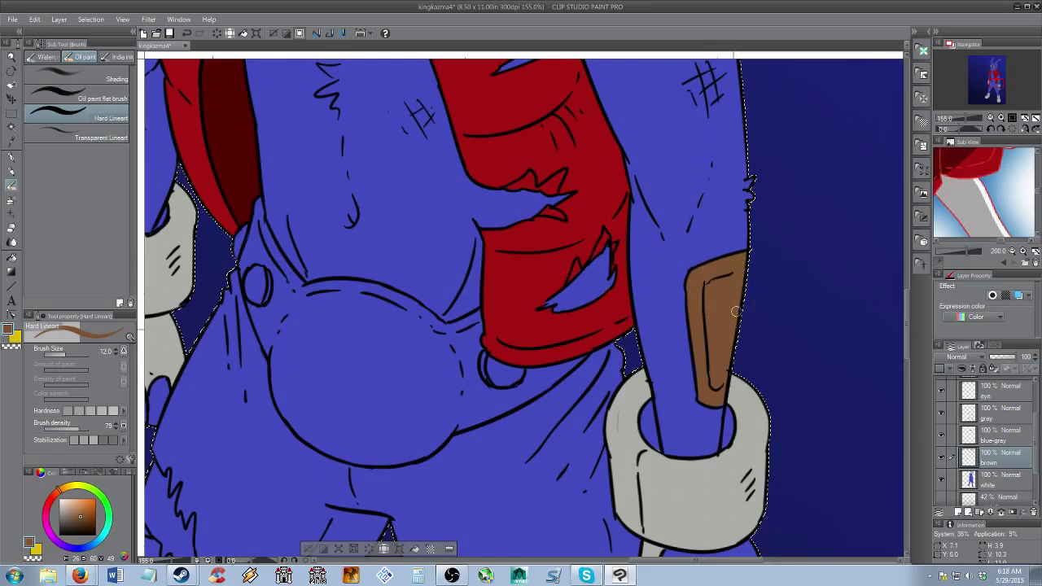
# Look over the whole figure, make Layer 2 active and clear the selection around the character
pyautogui.hotkey('alt', 'space')
pyautogui.moveTo(698, 351); pyautogui.dragTo(642, 317)
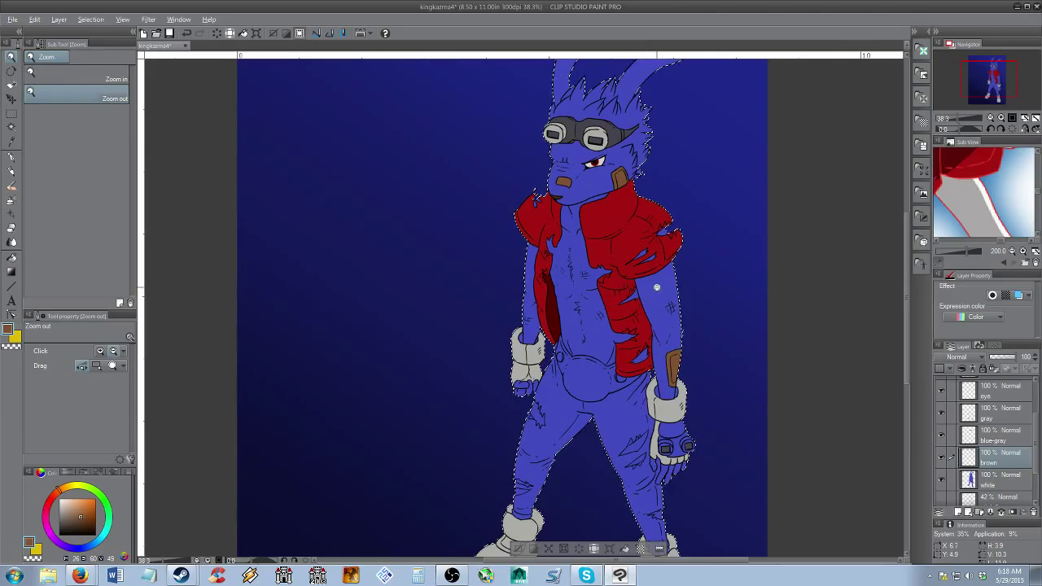
pyautogui.click(656, 287)
pyautogui.moveTo(657, 286); pyautogui.dragTo(681, 312)
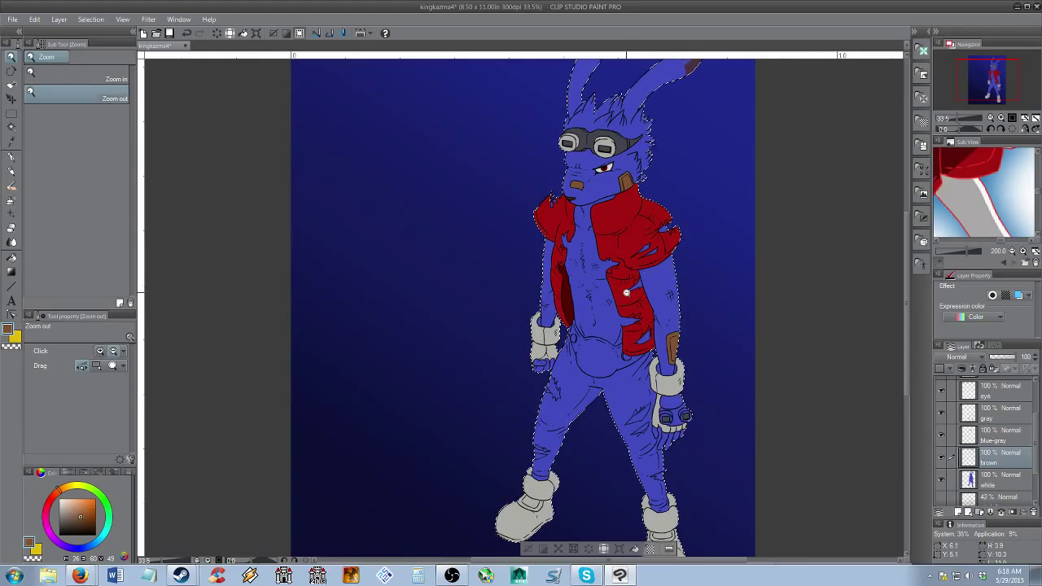
pyautogui.moveTo(624, 347); pyautogui.dragTo(560, 293)
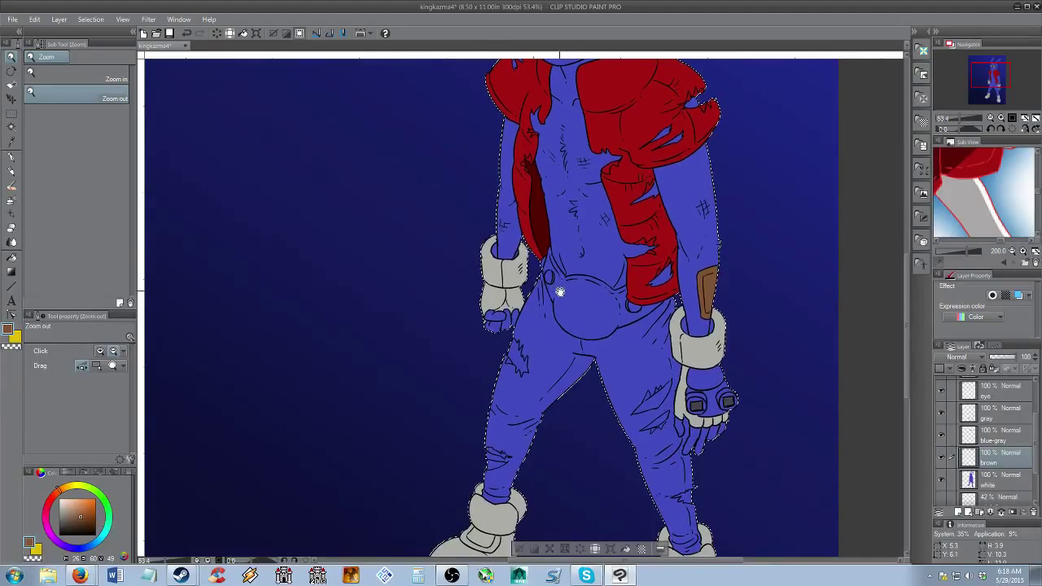
pyautogui.scroll(3, 586, 303)
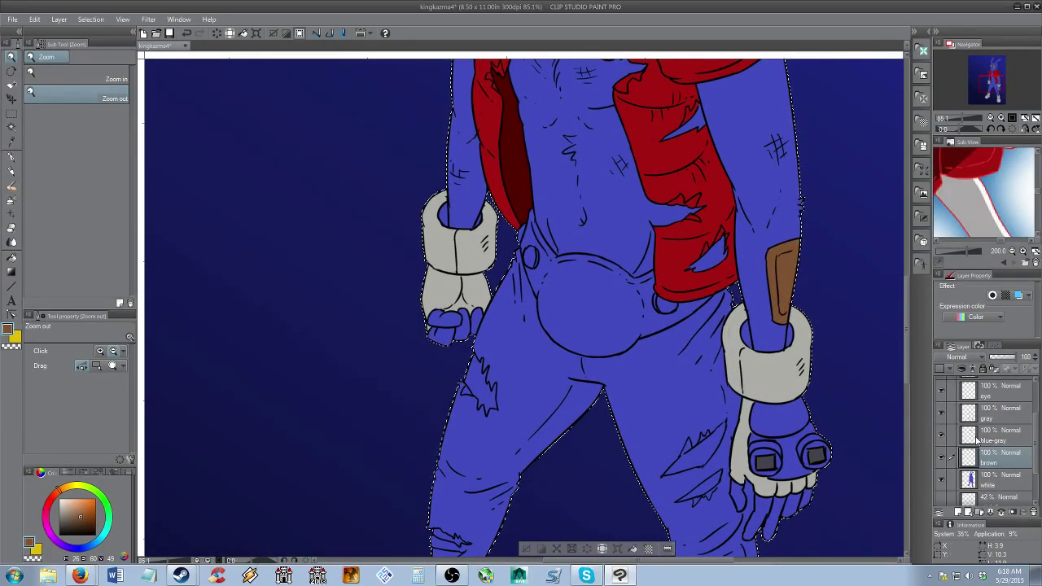
pyautogui.click(999, 395)
pyautogui.scroll(3, 998, 404)
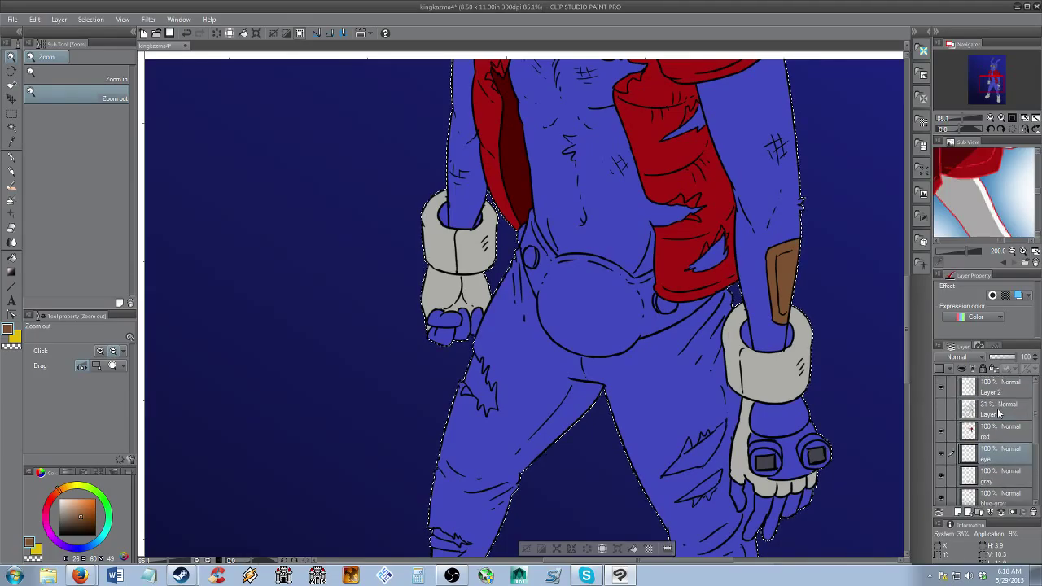
pyautogui.click(999, 389)
pyautogui.press('w')
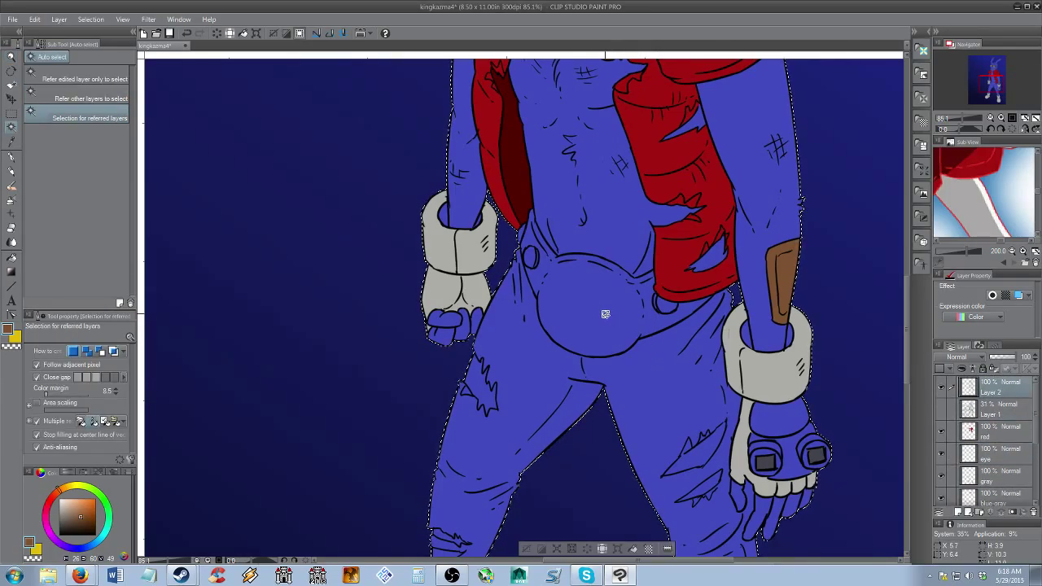
pyautogui.hotkey('ctrl', 'd')
# Select the rounded waist piece with its side strips and the vest's lowest tear opening, and expand the selection by 2 px
pyautogui.click(600, 308)
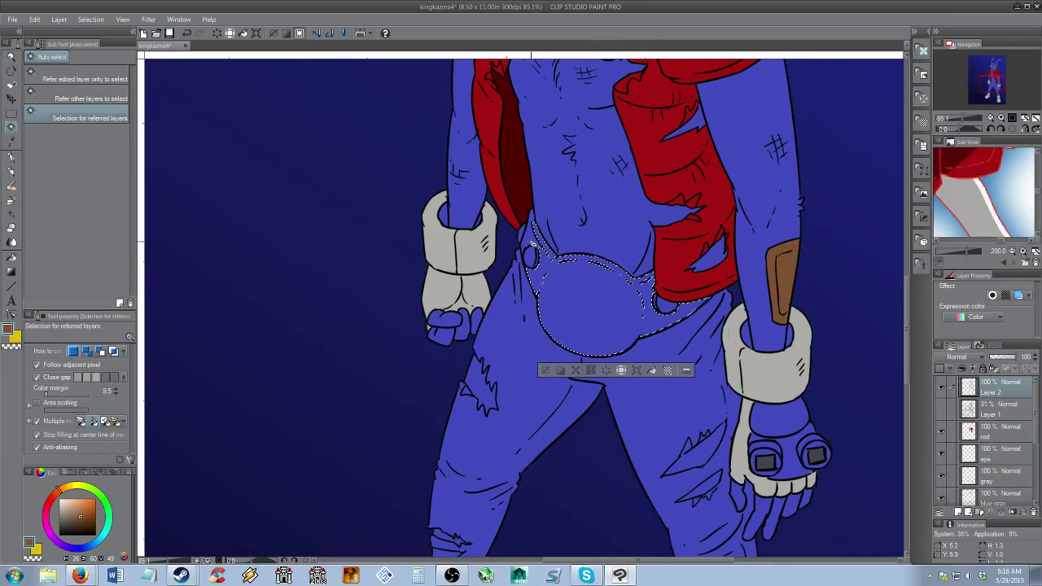
pyautogui.keyDown('shift'); pyautogui.click(529, 240); pyautogui.keyUp('shift')
pyautogui.keyDown('shift'); pyautogui.click(533, 218); pyautogui.keyUp('shift')
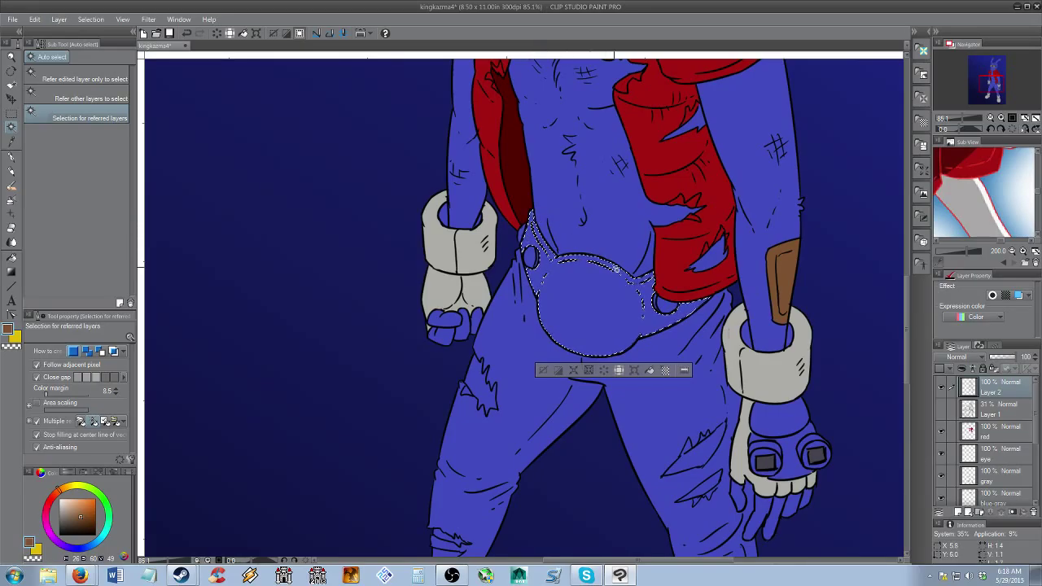
pyautogui.keyDown('shift'); pyautogui.click(711, 262); pyautogui.keyUp('shift')
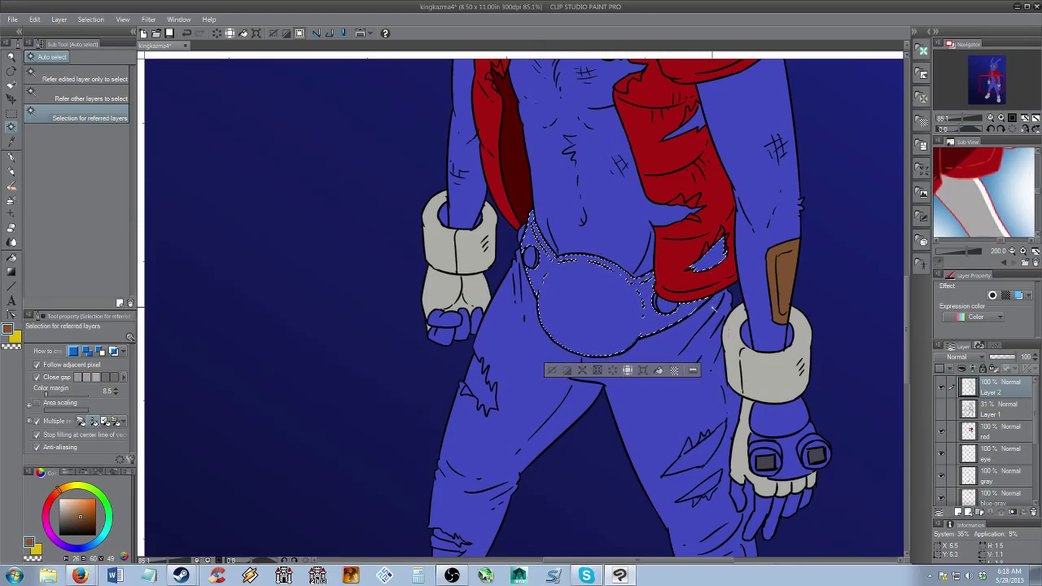
pyautogui.click(588, 368)
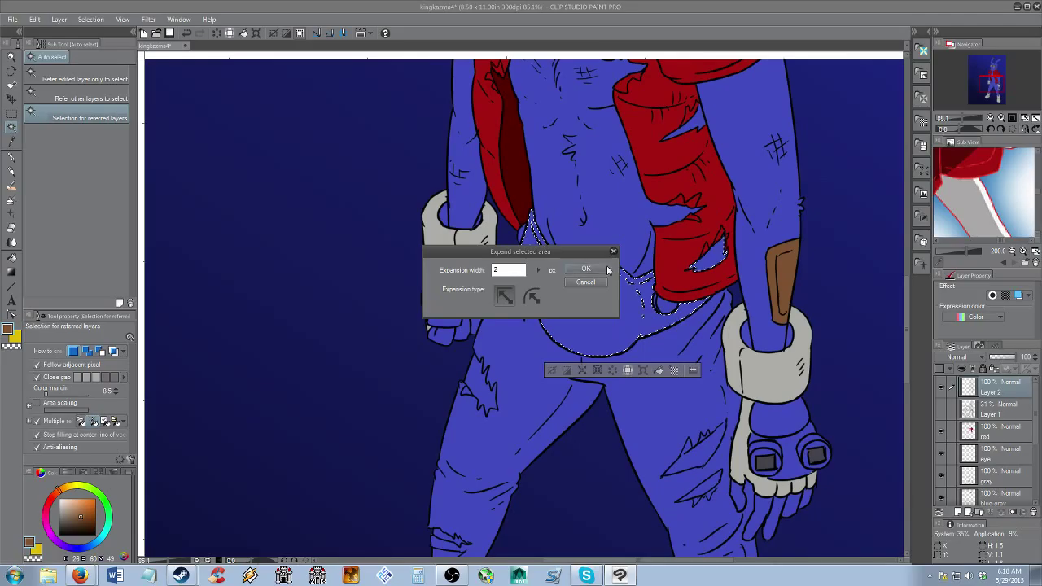
pyautogui.click(604, 269)
pyautogui.press('g')
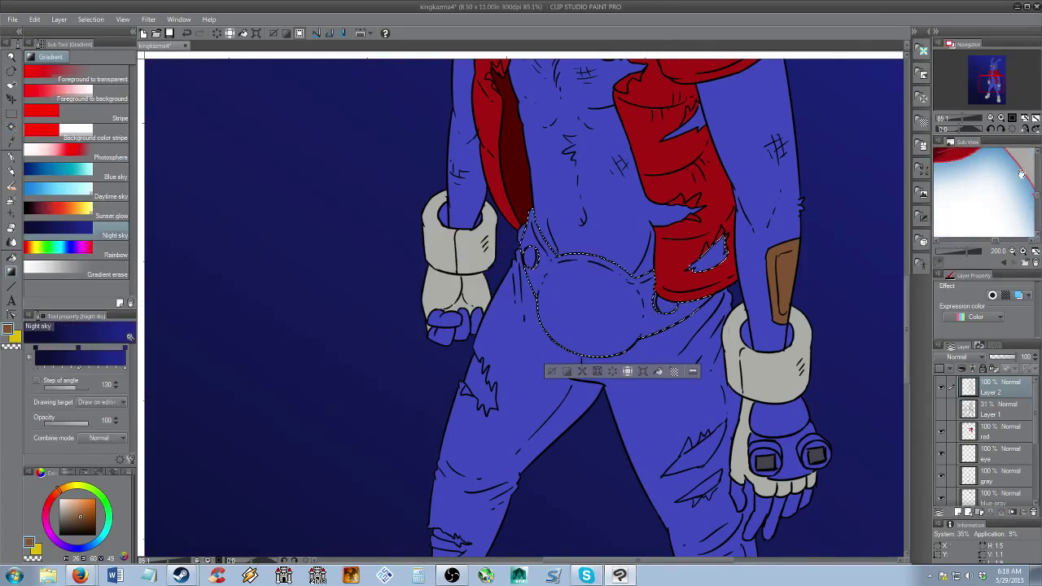
# Sample gold from the belt in the reference image and brighten it to H 44, S 85, V 87
pyautogui.moveTo(1021, 174); pyautogui.dragTo(1027, 156)
pyautogui.moveTo(942, 200); pyautogui.dragTo(997, 161)
pyautogui.moveTo(945, 231); pyautogui.dragTo(989, 229)
pyautogui.click(998, 192)
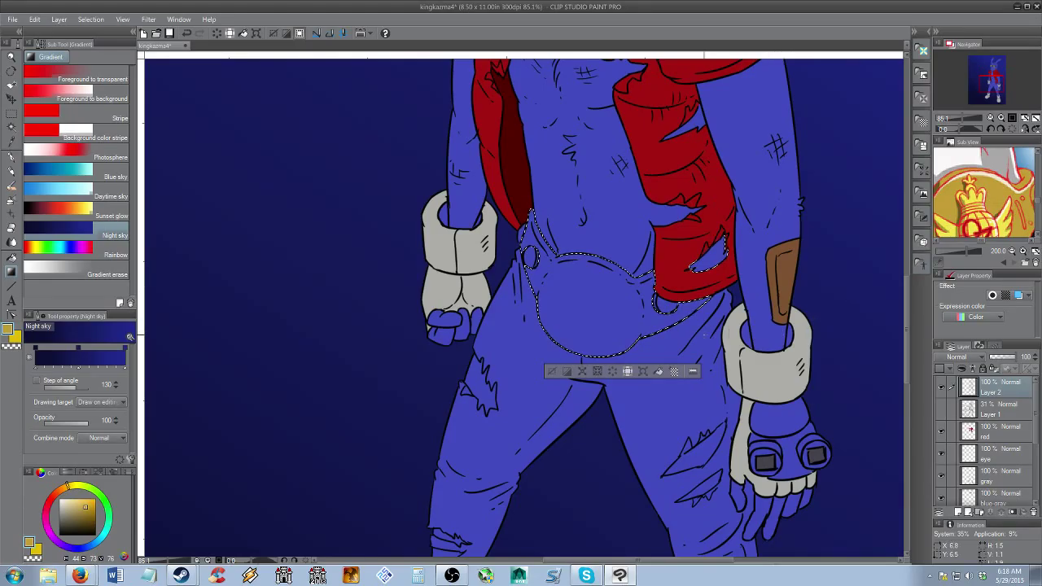
pyautogui.moveTo(1003, 215)
pyautogui.mouseDown()
pyautogui.moveTo(1016, 194)
pyautogui.moveTo(1004, 198)
pyautogui.moveTo(1013, 203)
pyautogui.mouseUp()
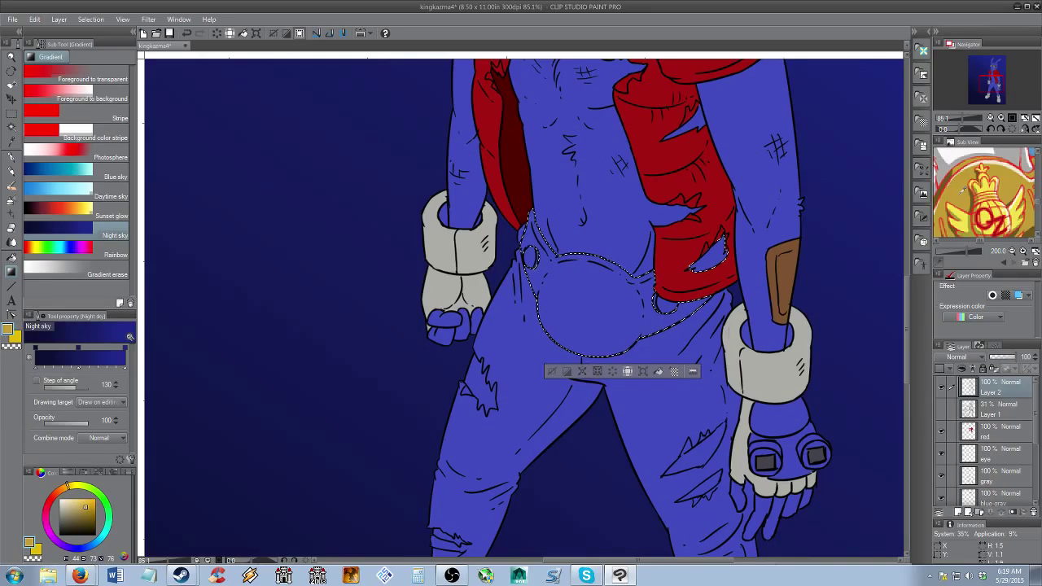
pyautogui.click(90, 505)
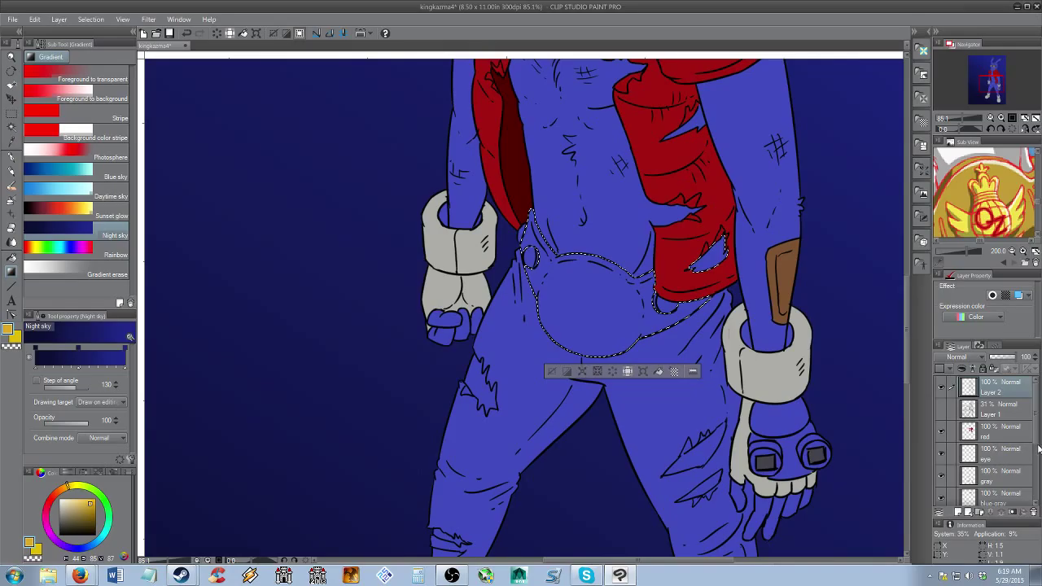
# Add a layer named gold above the red layer, fill the selected waist areas with the gold color and clear the selection
pyautogui.click(1022, 431)
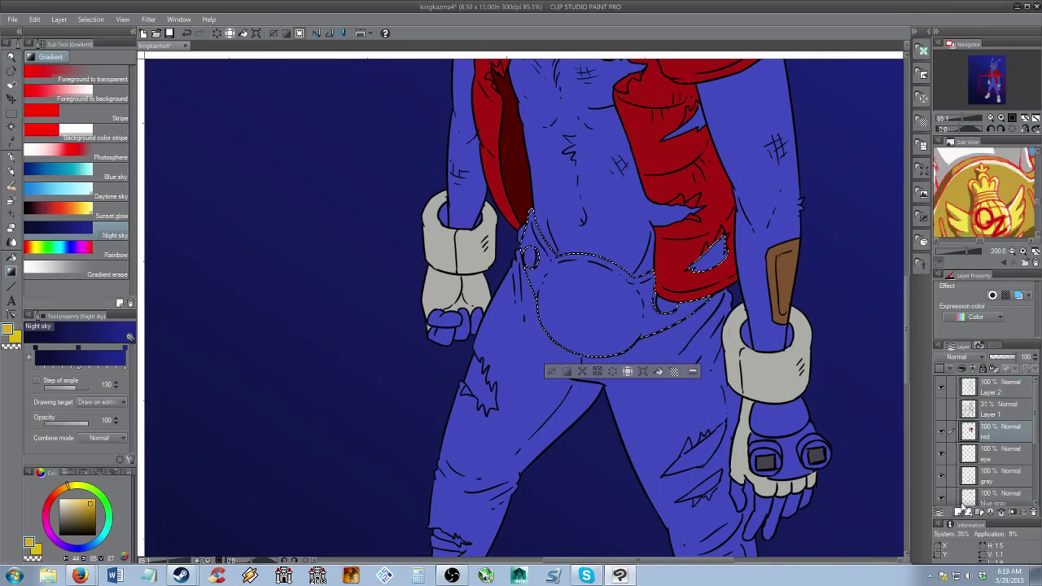
pyautogui.click(959, 511)
pyautogui.doubleClick(991, 436)
pyautogui.write('gold')
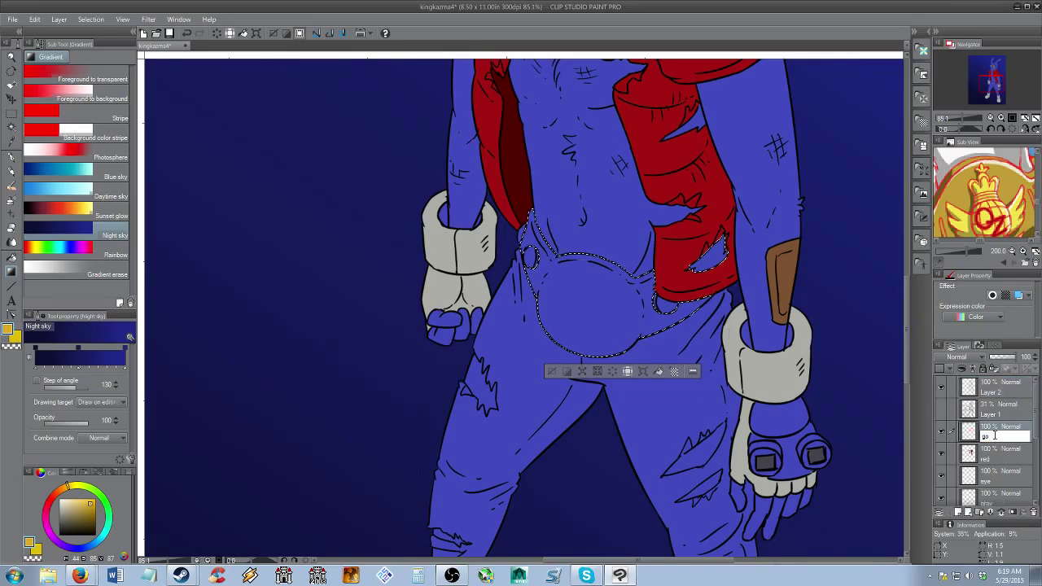
pyautogui.press('Return')
pyautogui.press('g')
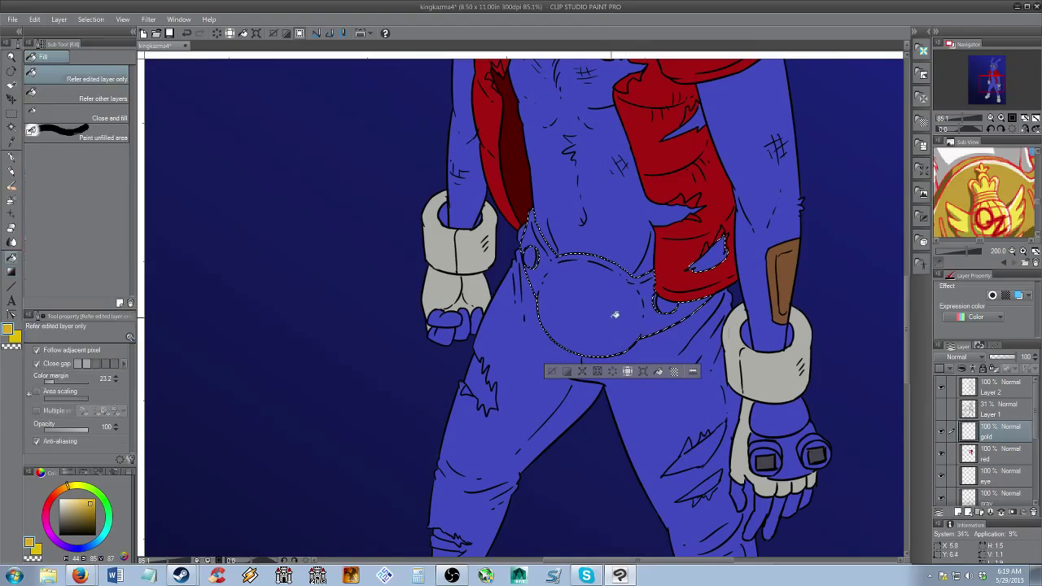
pyautogui.click(659, 372)
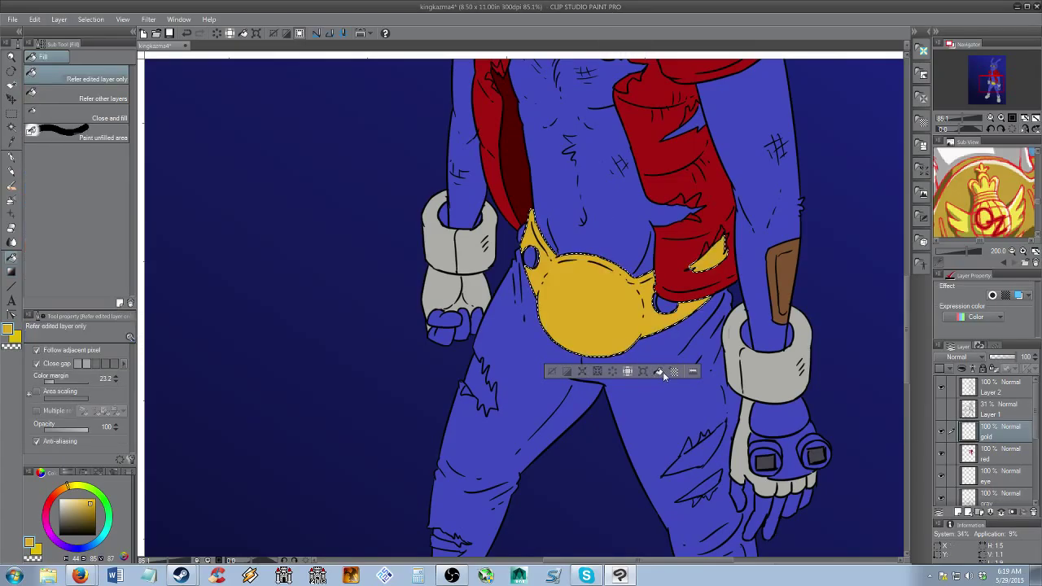
pyautogui.hotkey('ctrl', 'd')
# Repaint the vest's lowest tear opening in a darker gold, H 43, S 100, V 60, on the gold layer
pyautogui.press('/')
pyautogui.moveTo(697, 336); pyautogui.dragTo(721, 320)
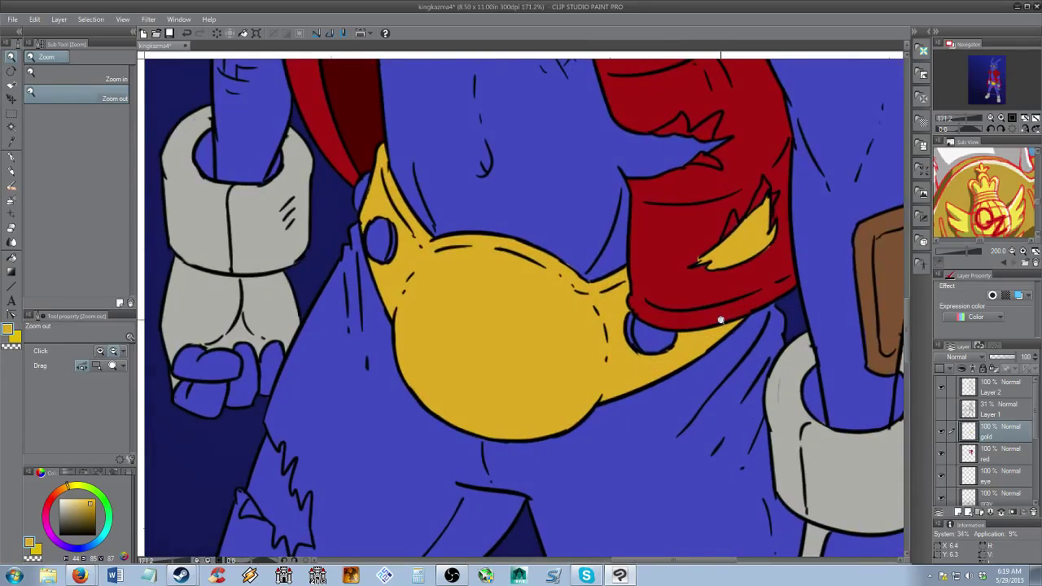
pyautogui.press('e')
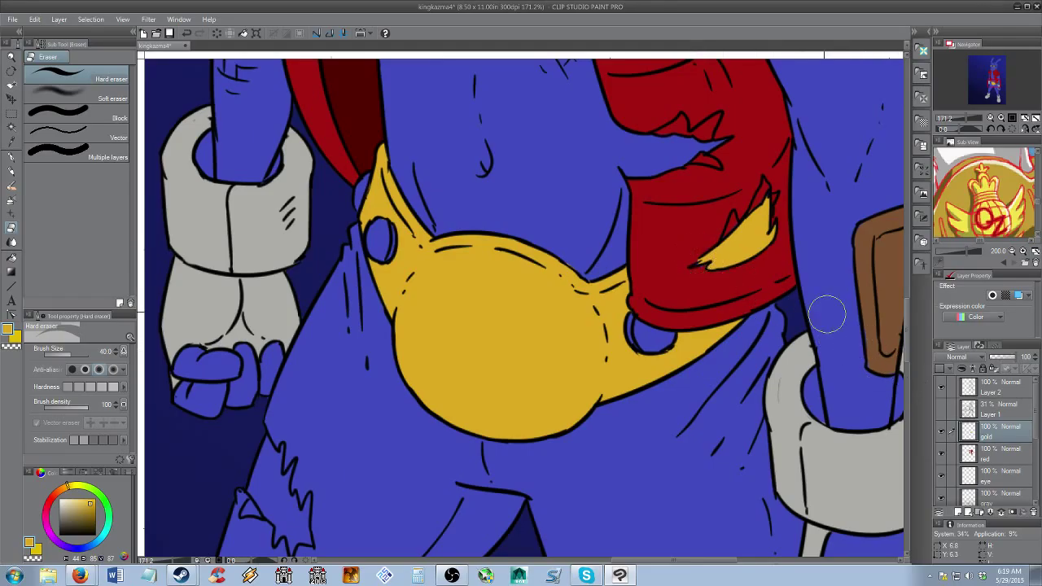
pyautogui.press('b')
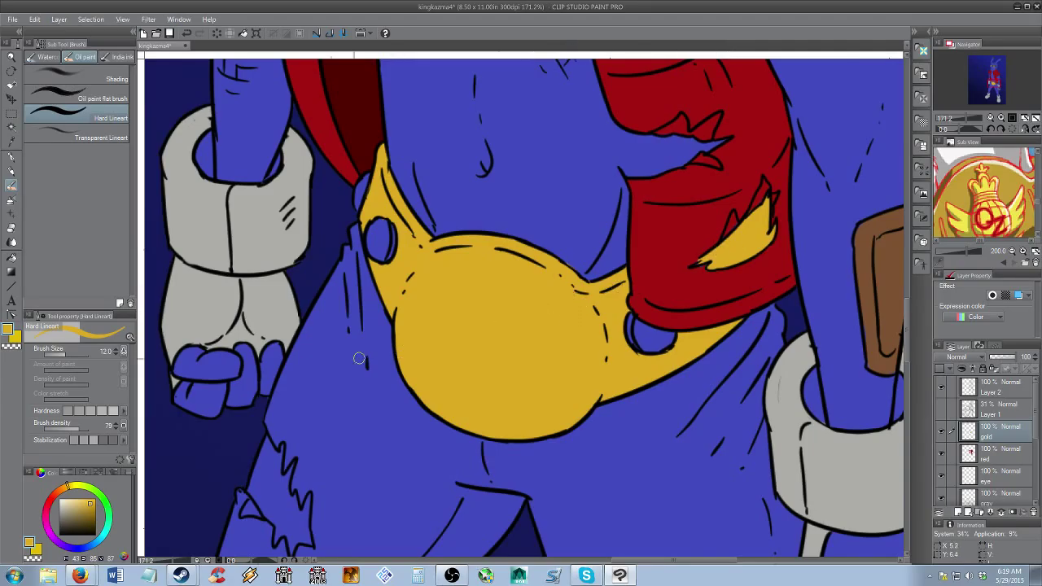
pyautogui.moveTo(94, 509); pyautogui.dragTo(95, 513)
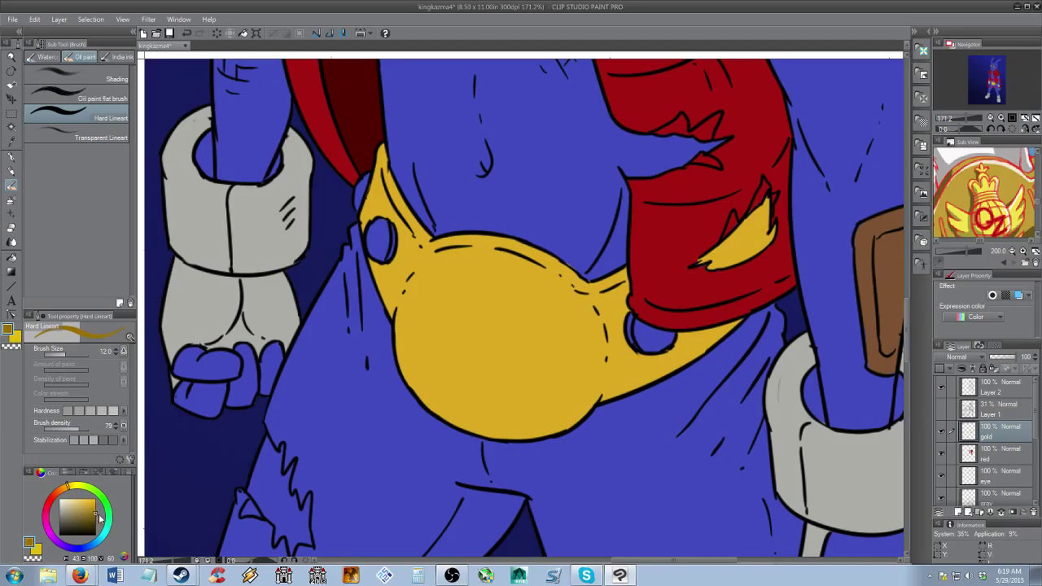
pyautogui.click(994, 370)
pyautogui.moveTo(728, 230)
pyautogui.mouseDown()
pyautogui.moveTo(707, 261)
pyautogui.moveTo(762, 215)
pyautogui.moveTo(772, 223)
pyautogui.moveTo(740, 237)
pyautogui.mouseUp()
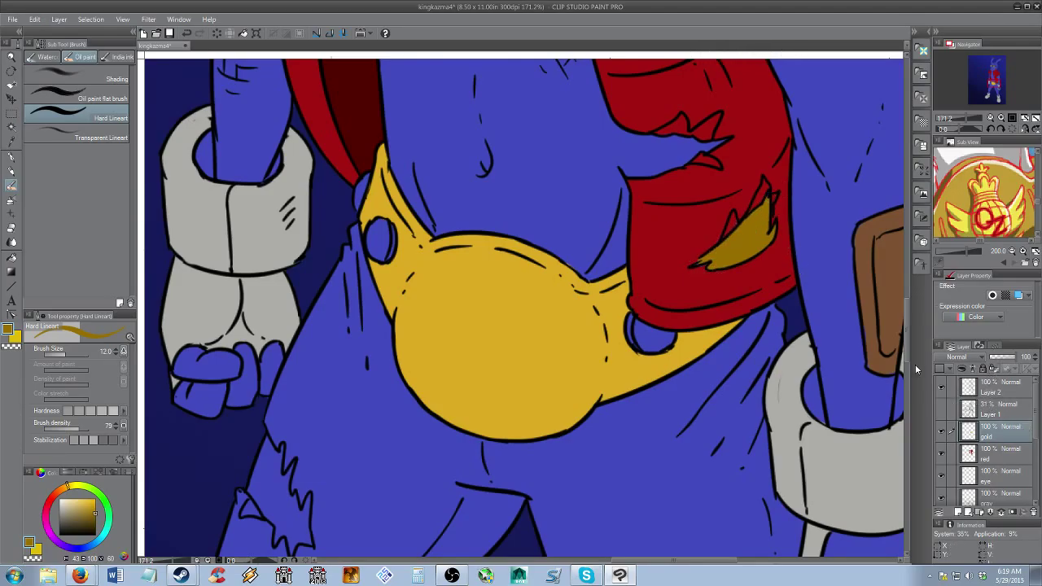
pyautogui.hotkey('alt', 'space')
pyautogui.moveTo(689, 349); pyautogui.dragTo(781, 303)
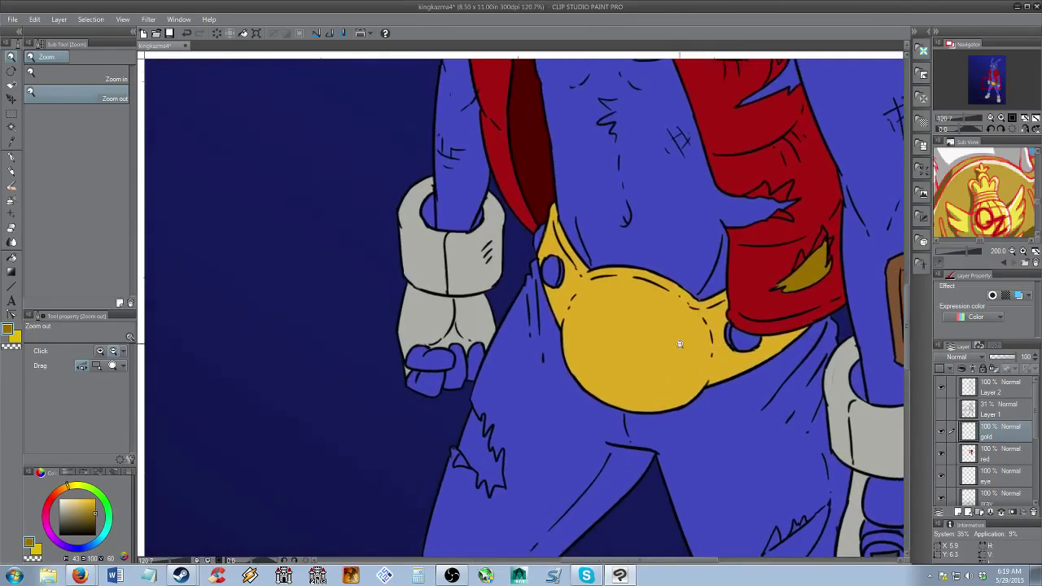
pyautogui.scroll(2, 680, 343)
pyautogui.moveTo(684, 345); pyautogui.dragTo(694, 337)
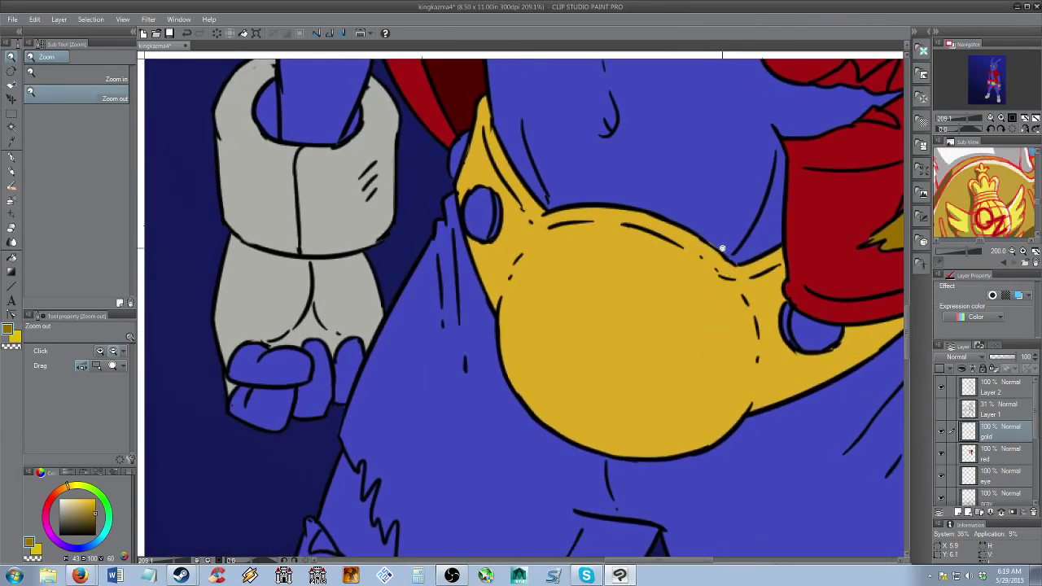
pyautogui.press('e')
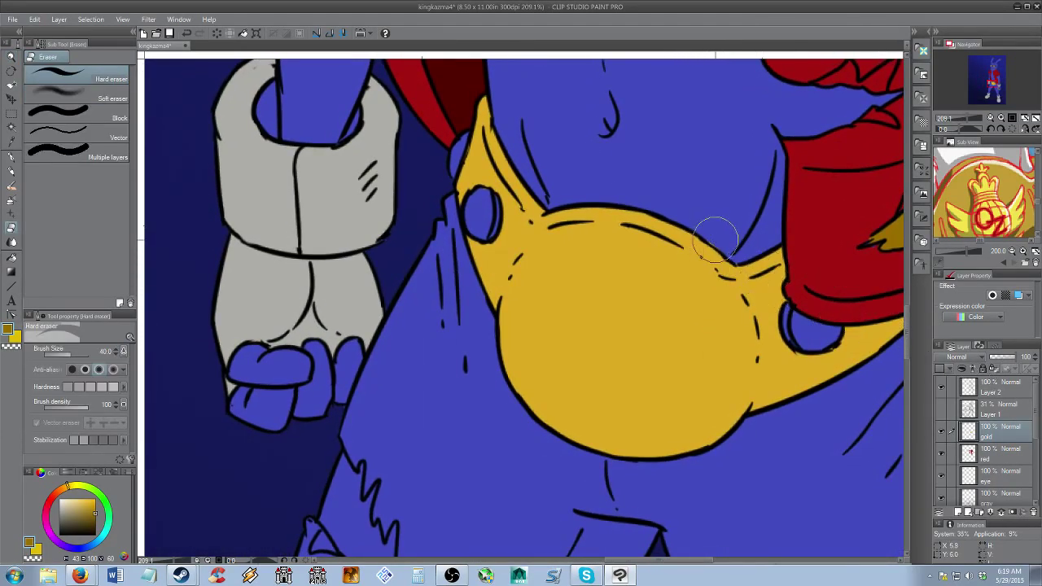
pyautogui.moveTo(614, 293); pyautogui.dragTo(635, 317)
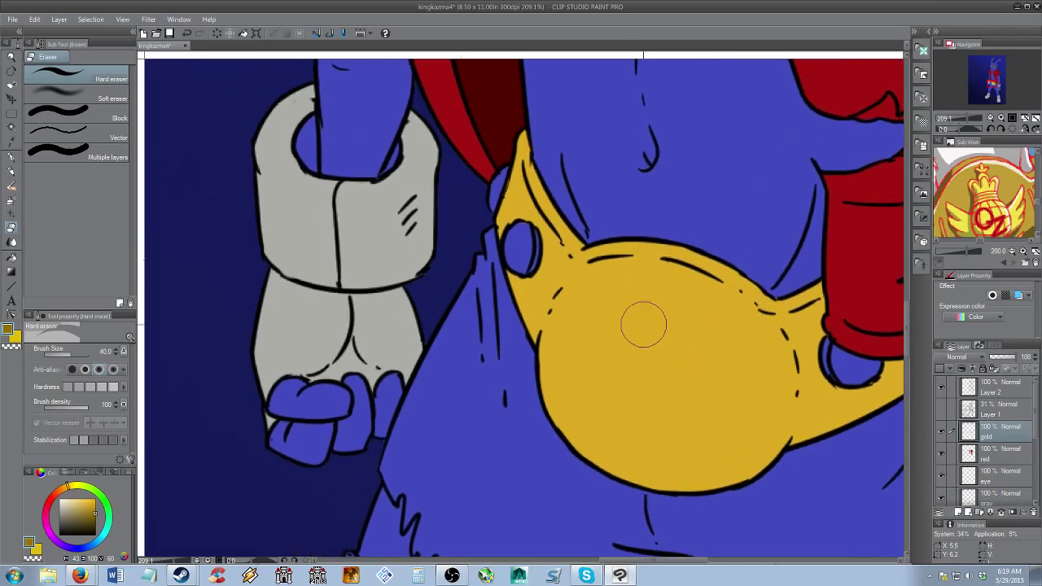
pyautogui.press('b')
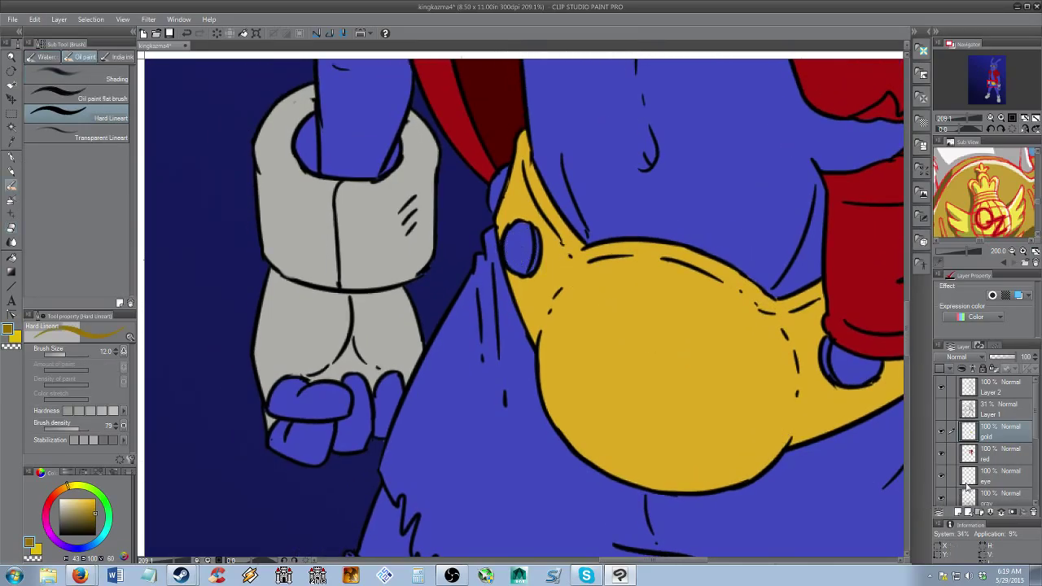
pyautogui.scroll(-1, 1036, 447)
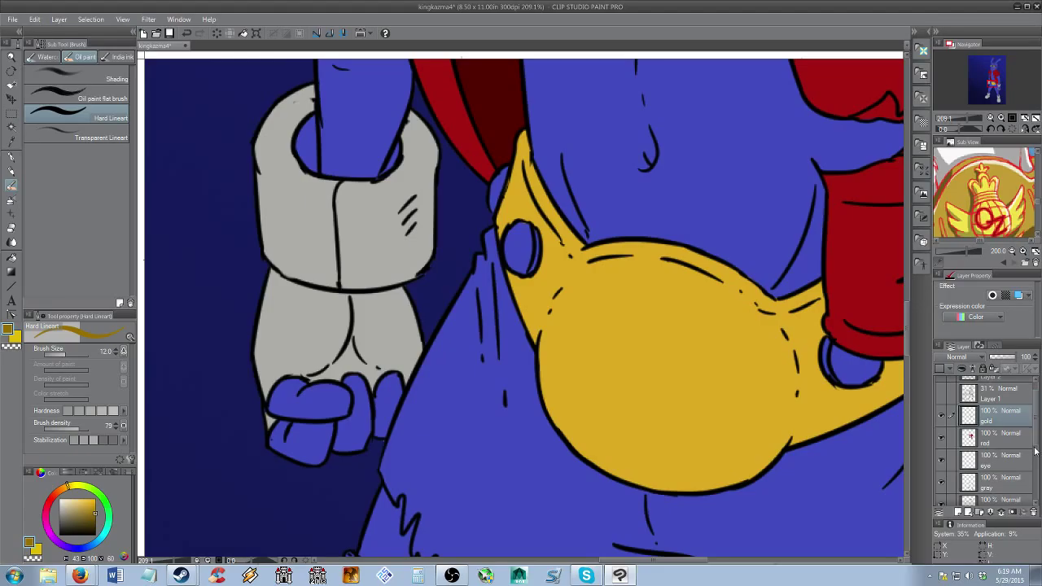
pyautogui.moveTo(1038, 446); pyautogui.dragTo(1037, 464)
pyautogui.scroll(3, 1037, 464)
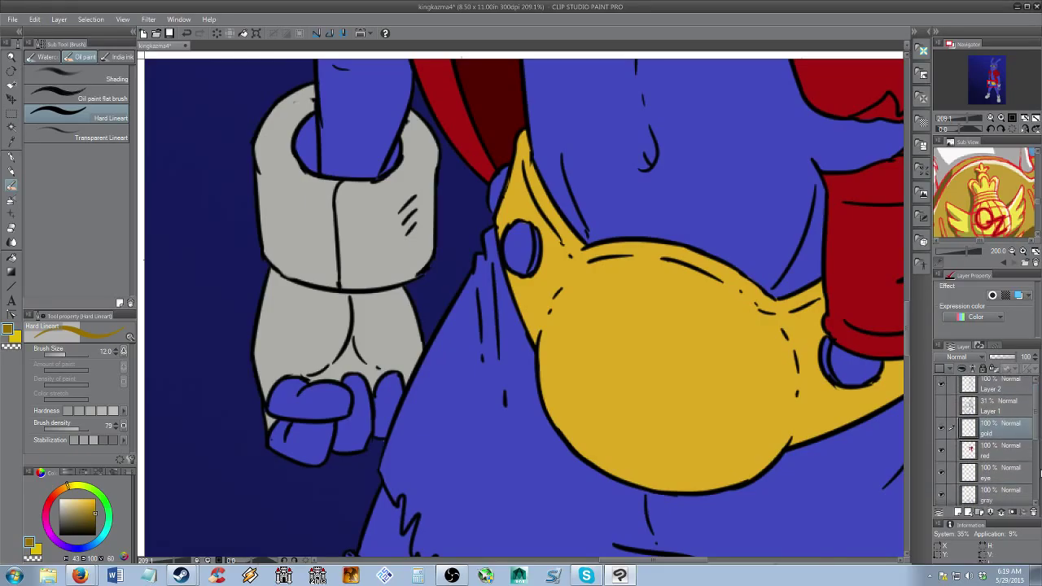
# Paint the round studs on both sides of the belt dark blue on the brown layer, following the reference
pyautogui.moveTo(956, 212); pyautogui.dragTo(988, 213)
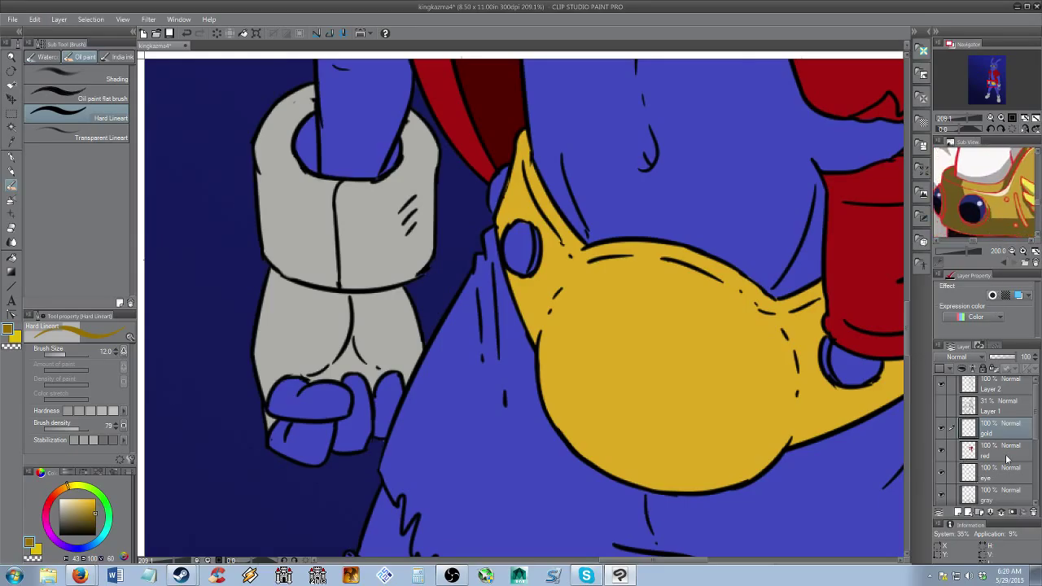
pyautogui.scroll(-2, 1038, 463)
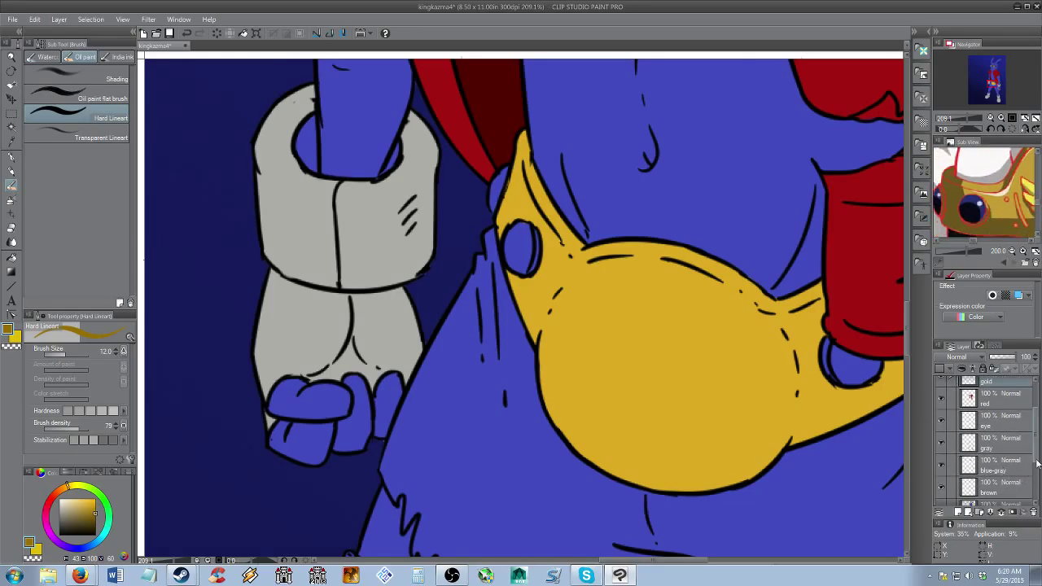
pyautogui.scroll(-1, 1038, 463)
pyautogui.click(1005, 471)
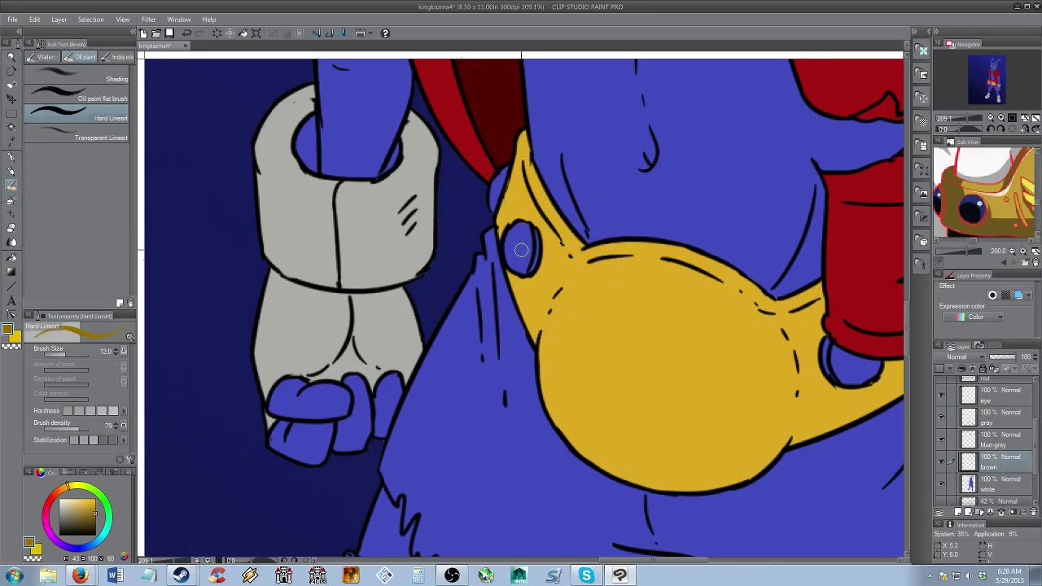
pyautogui.keyDown('alt'); pyautogui.click(744, 260); pyautogui.keyUp('alt')
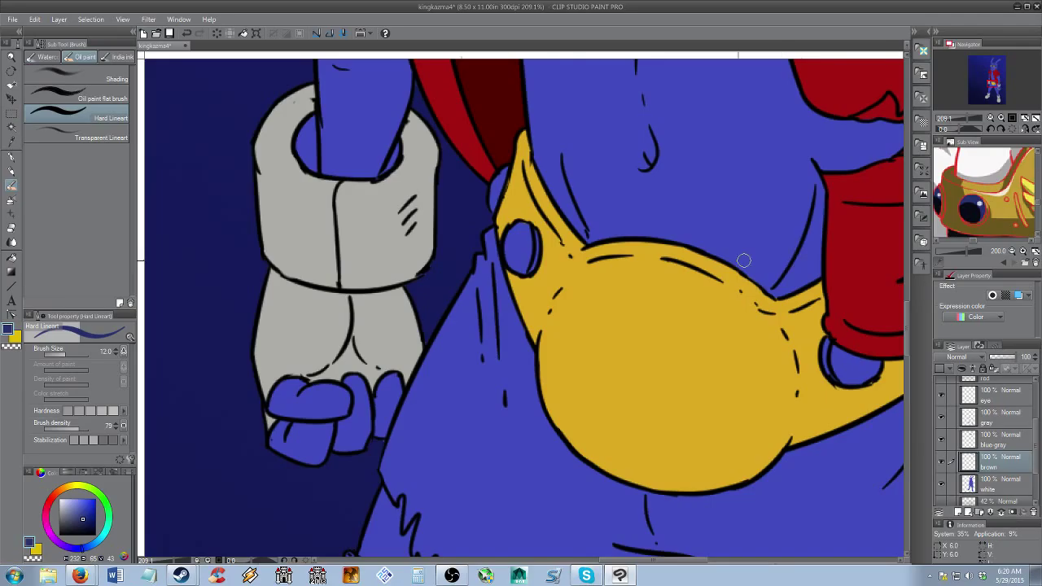
pyautogui.moveTo(512, 236)
pyautogui.mouseDown()
pyautogui.moveTo(521, 228)
pyautogui.moveTo(513, 264)
pyautogui.moveTo(524, 237)
pyautogui.moveTo(523, 266)
pyautogui.mouseUp()
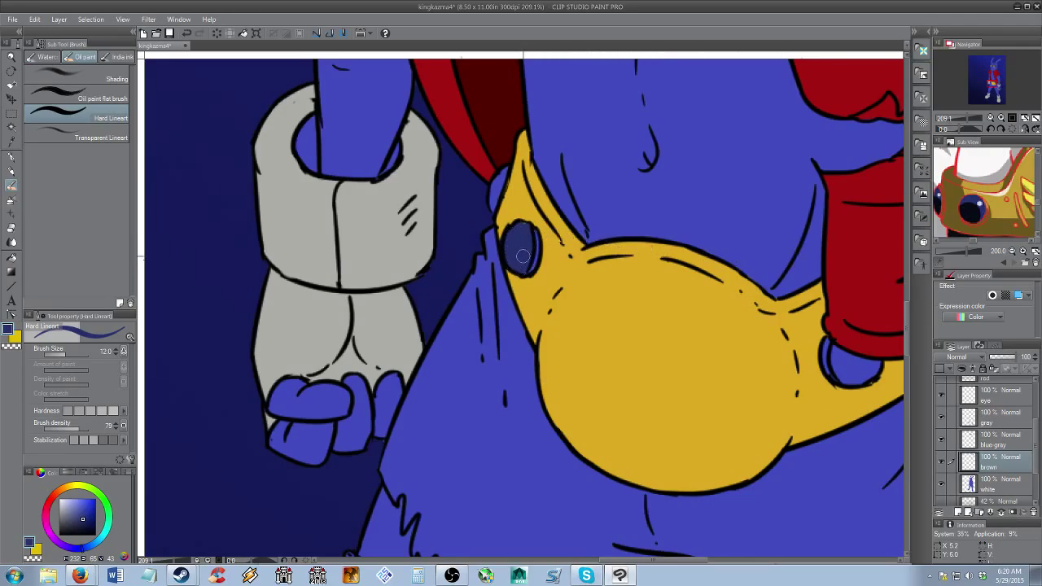
pyautogui.moveTo(498, 184); pyautogui.dragTo(492, 195)
pyautogui.moveTo(682, 348); pyautogui.dragTo(616, 277)
pyautogui.moveTo(772, 288)
pyautogui.mouseDown()
pyautogui.moveTo(791, 308)
pyautogui.moveTo(772, 281)
pyautogui.moveTo(809, 297)
pyautogui.mouseUp()
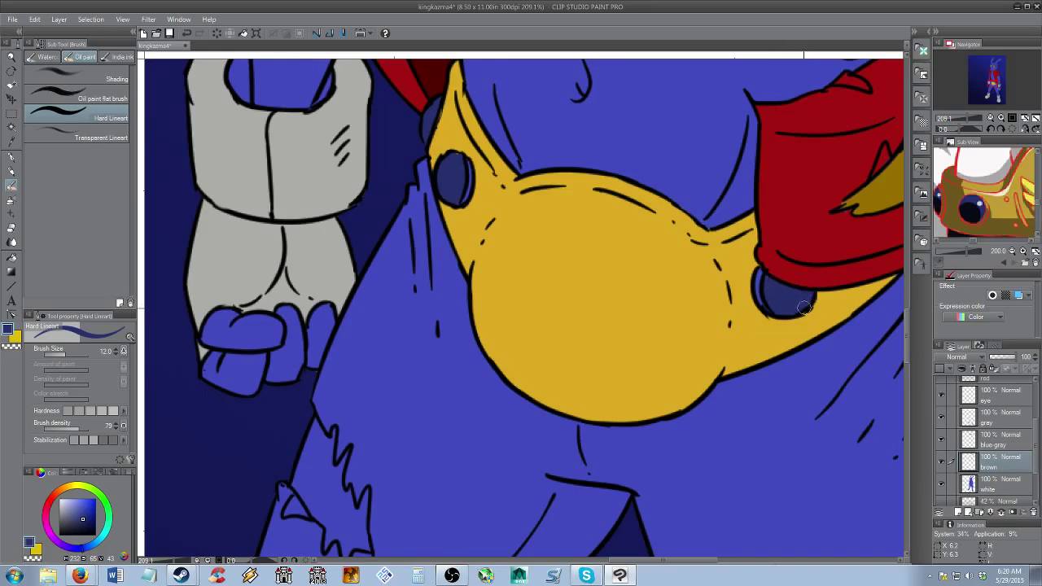
# Paint the thin inner rims of both belt studs gold on the gold layer, sampling the color from the belt
pyautogui.scroll(2, 1001, 397)
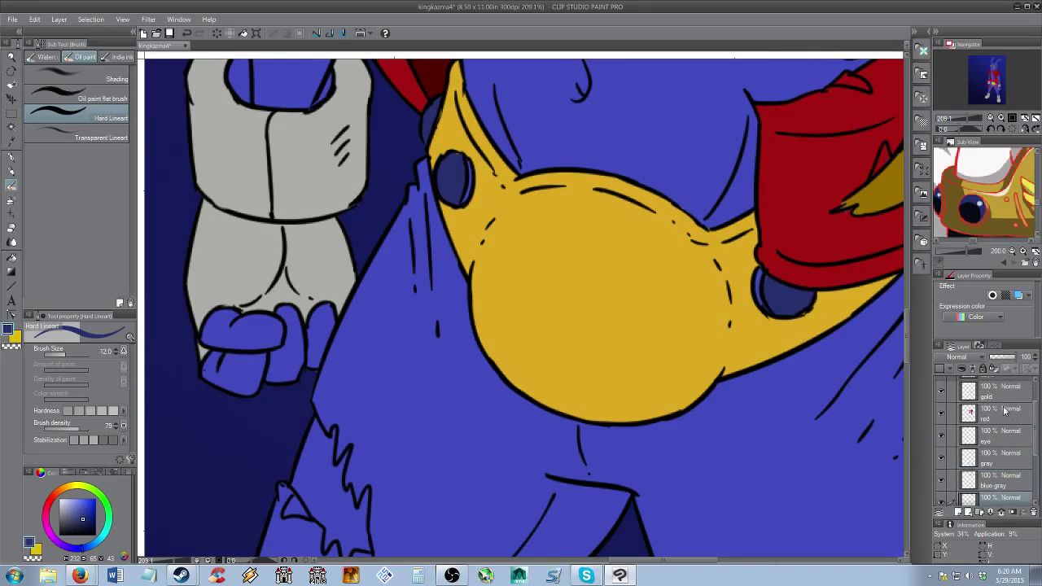
pyautogui.click(1001, 395)
pyautogui.keyDown('alt'); pyautogui.click(746, 265); pyautogui.keyUp('alt')
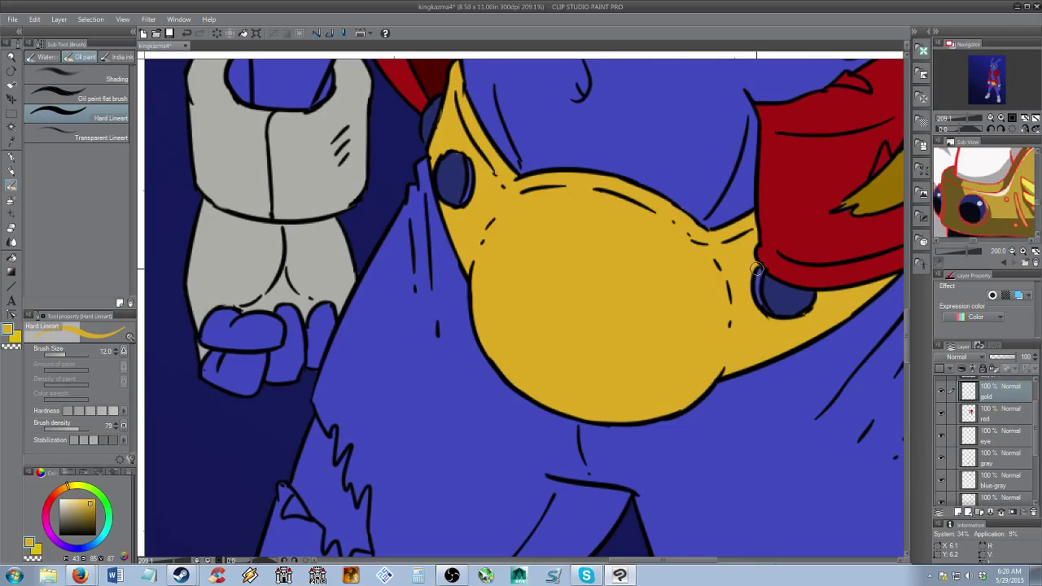
pyautogui.moveTo(658, 279); pyautogui.dragTo(770, 358)
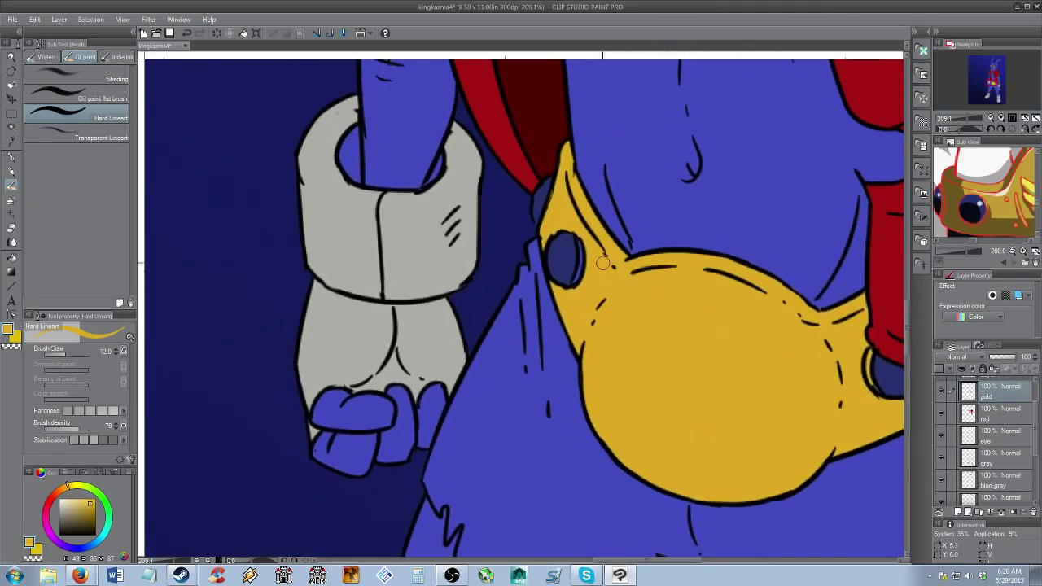
pyautogui.hotkey('alt', 'space')
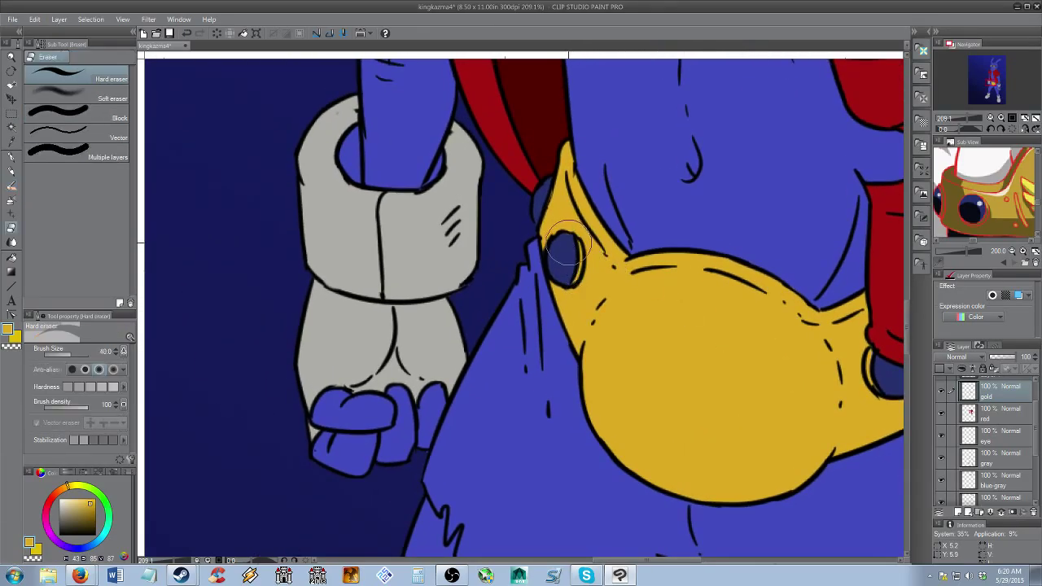
pyautogui.click(668, 298)
pyautogui.moveTo(668, 298); pyautogui.dragTo(648, 308)
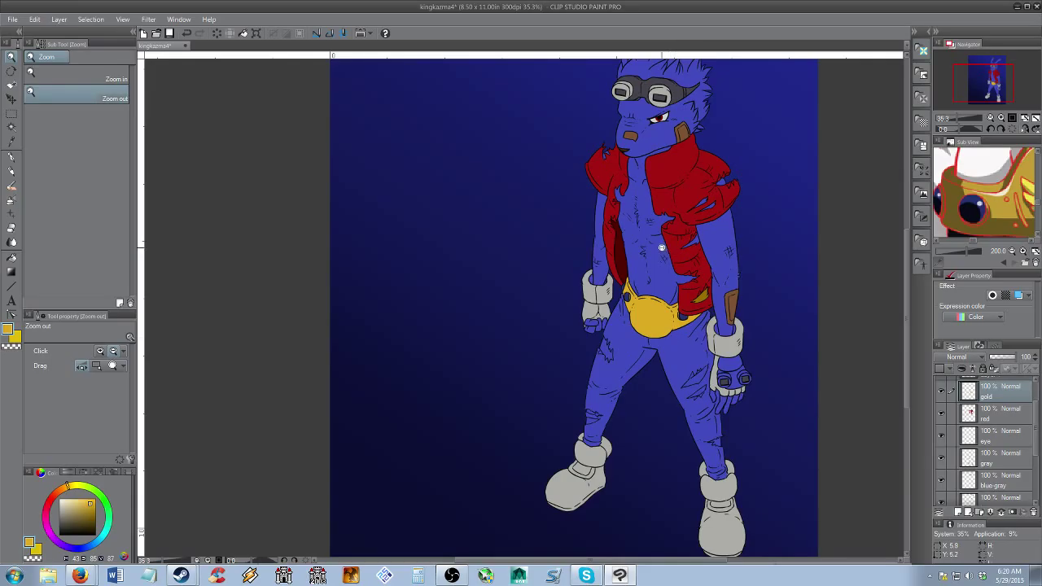
pyautogui.moveTo(619, 326); pyautogui.dragTo(579, 311)
pyautogui.moveTo(552, 274)
pyautogui.mouseDown()
pyautogui.moveTo(566, 274)
pyautogui.moveTo(579, 302)
pyautogui.moveTo(571, 324)
pyautogui.mouseUp()
pyautogui.keyDown('alt'); pyautogui.click(645, 230); pyautogui.keyUp('alt')
pyautogui.moveTo(675, 322); pyautogui.dragTo(621, 300)
pyautogui.moveTo(659, 357); pyautogui.dragTo(682, 331)
# Locate the red glove in the reference image and sample its red, H 1, S 90, V 65
pyautogui.moveTo(1007, 181)
pyautogui.mouseDown()
pyautogui.moveTo(957, 192)
pyautogui.moveTo(945, 224)
pyautogui.mouseUp()
pyautogui.click(1006, 191)
pyautogui.click(1012, 251)
pyautogui.click(1012, 250)
pyautogui.click(1013, 251)
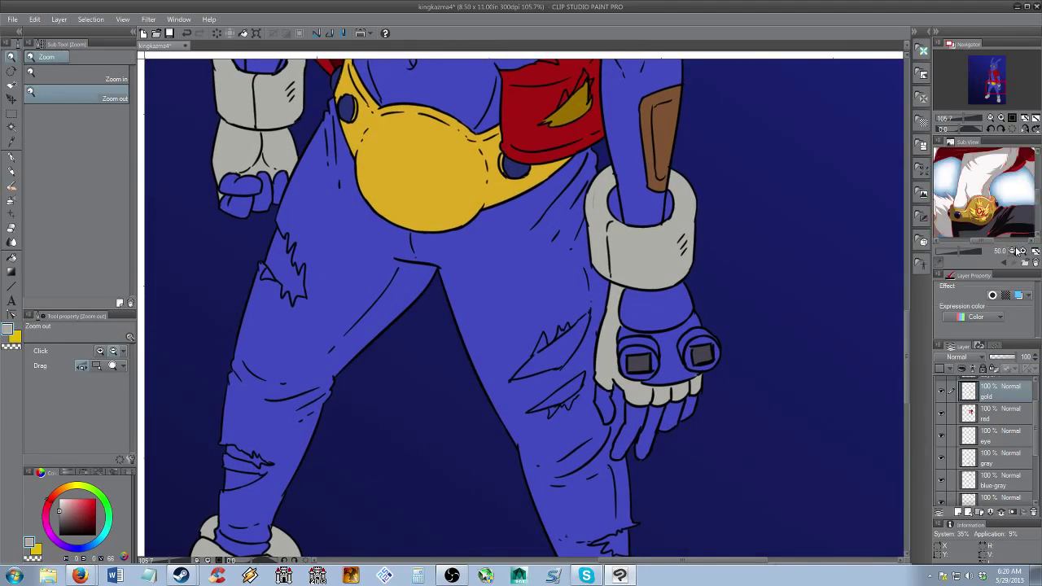
pyautogui.moveTo(1015, 215); pyautogui.dragTo(1033, 194)
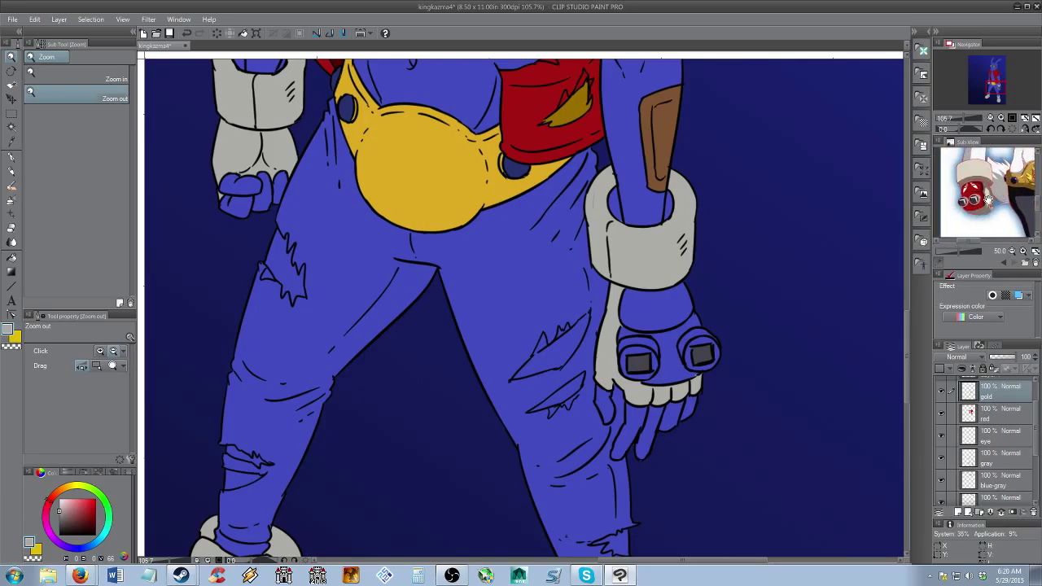
pyautogui.moveTo(970, 208); pyautogui.dragTo(983, 203)
pyautogui.click(1024, 252)
pyautogui.click(1023, 252)
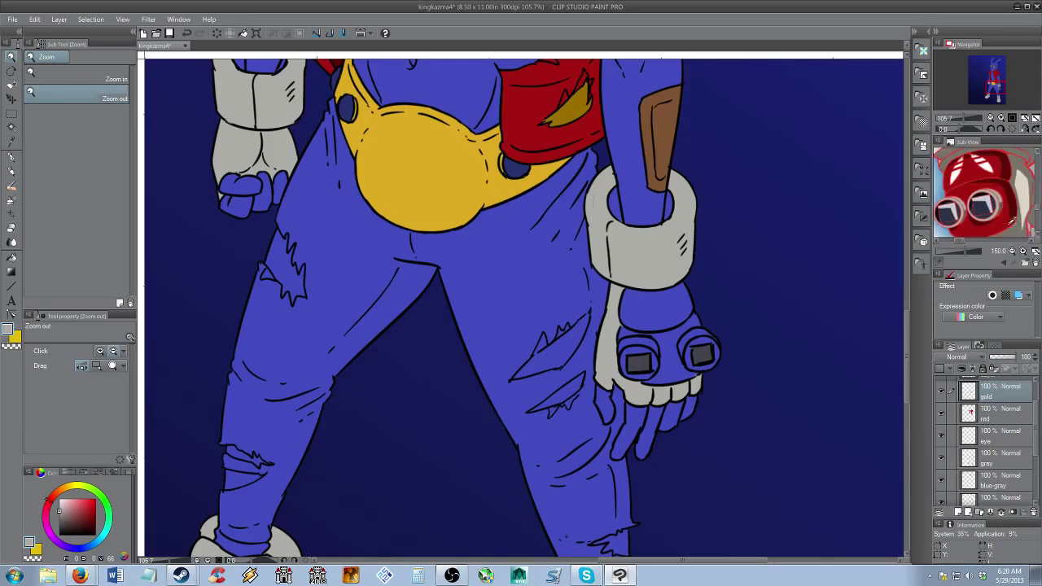
pyautogui.click(981, 177)
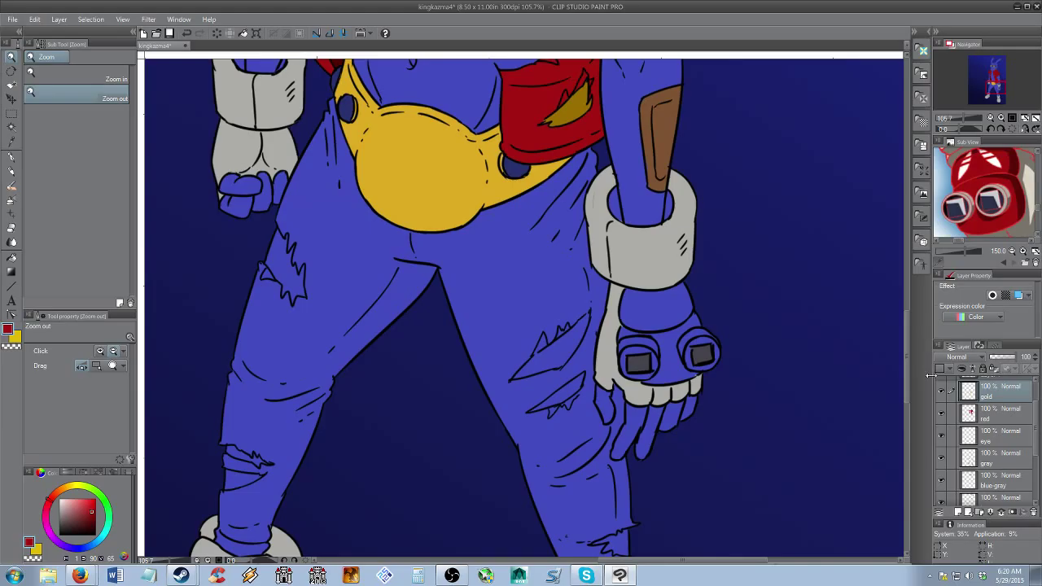
# Auto select both blue panels on the back of the glove, using the line art on Layer 2
pyautogui.click(998, 419)
pyautogui.moveTo(647, 325); pyautogui.dragTo(665, 323)
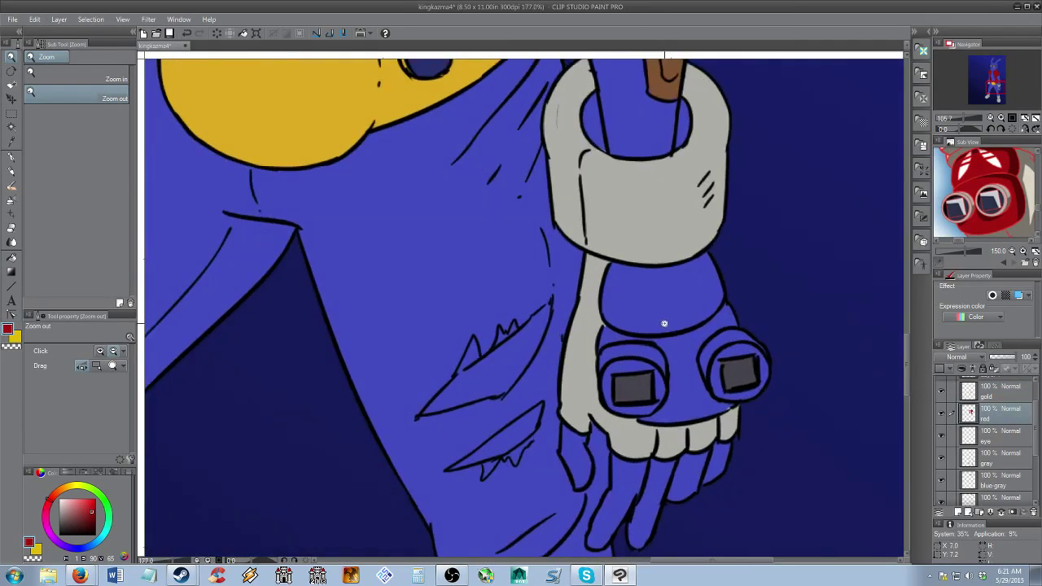
pyautogui.scroll(3, 993, 415)
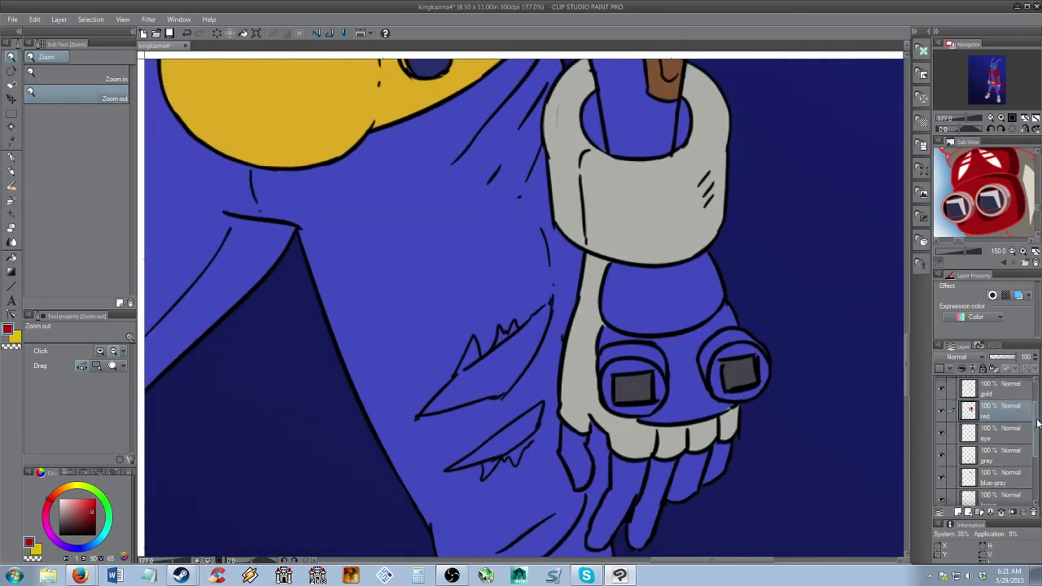
pyautogui.click(997, 389)
pyautogui.press('w')
pyautogui.click(663, 304)
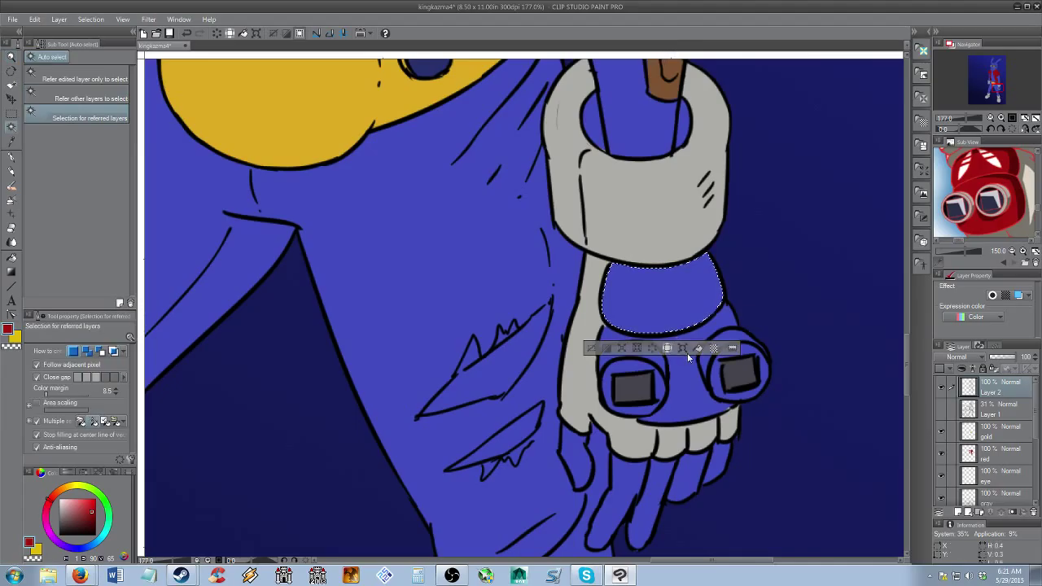
pyautogui.keyDown('shift'); pyautogui.click(667, 401); pyautogui.keyUp('shift')
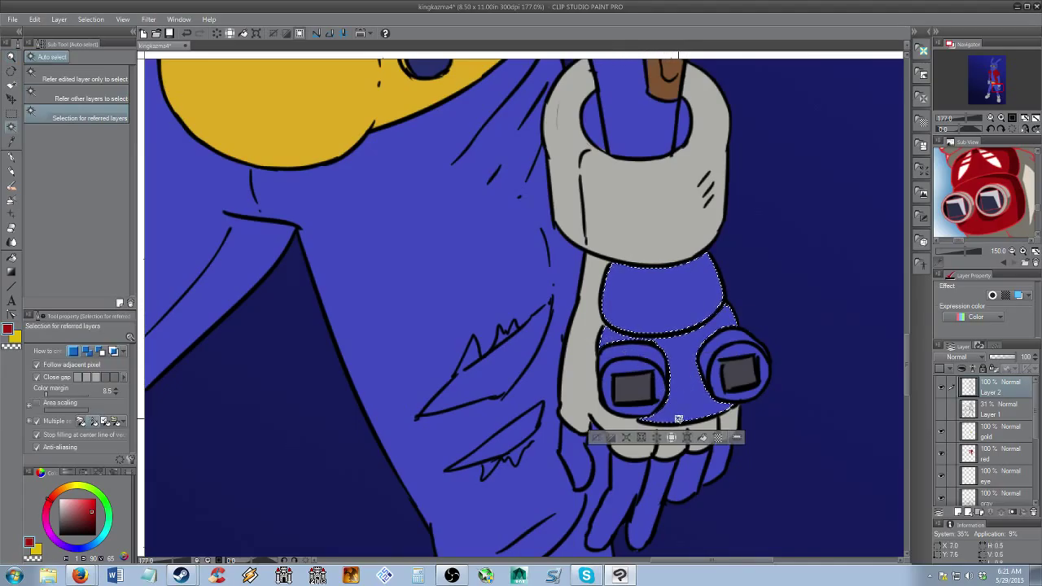
# Expand the glove selection by 2 px, fill it with the sampled red on the red layer and clear the selection
pyautogui.click(641, 438)
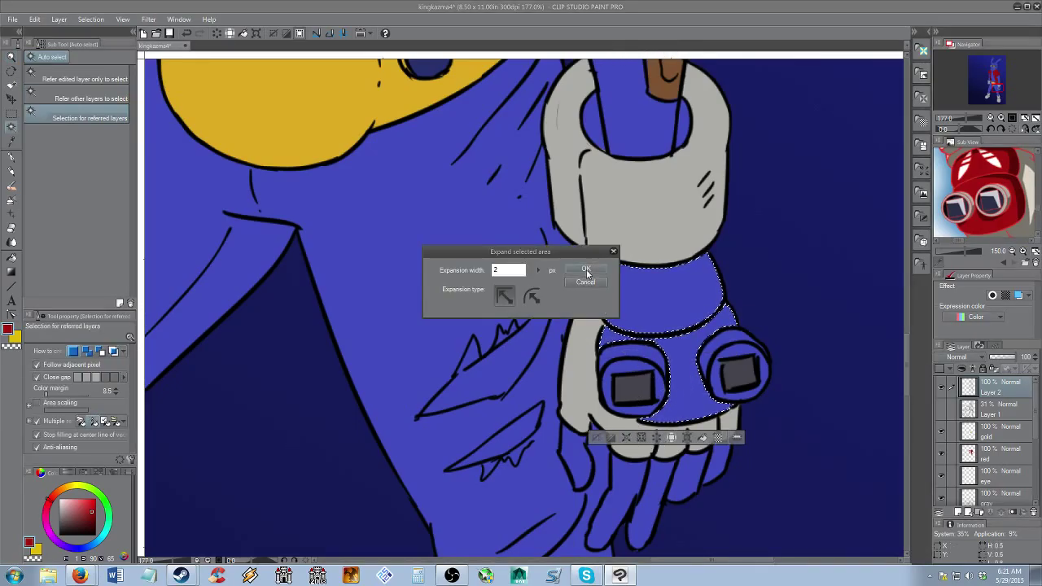
pyautogui.press('Return')
pyautogui.press('g')
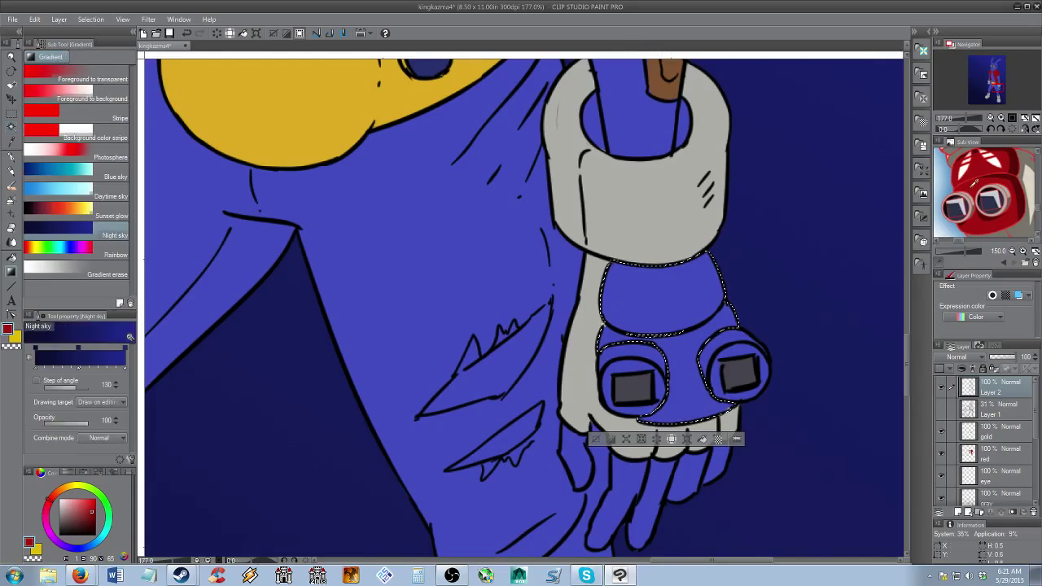
pyautogui.press('g')
pyautogui.click(1002, 454)
pyautogui.click(689, 309)
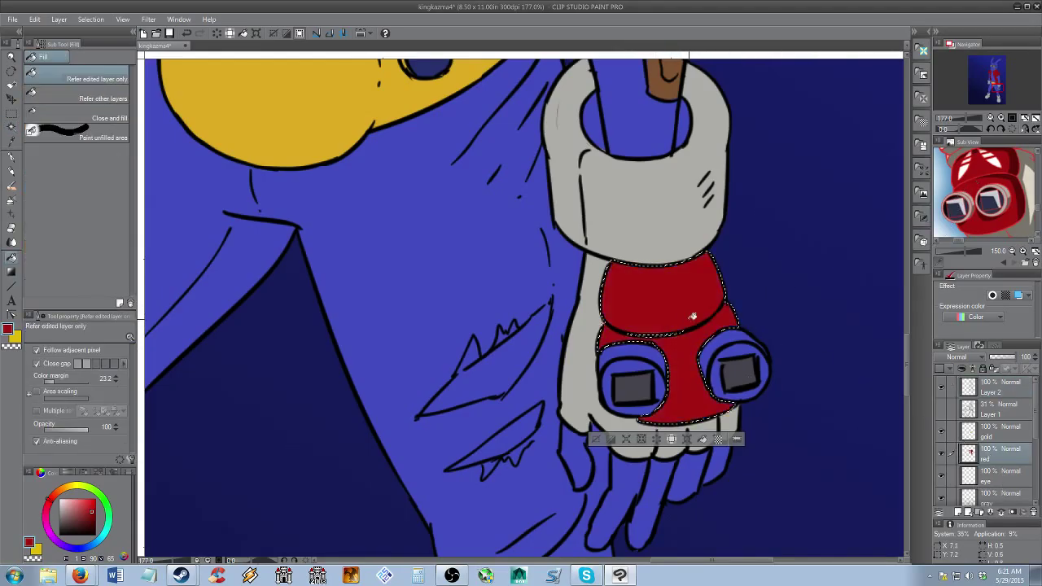
pyautogui.hotkey('ctrl', 'd')
# Auto select the blue rims and faces around the dark squares of both round glove studs, using Layer 2
pyautogui.hotkey('alt', 'space')
pyautogui.moveTo(699, 381)
pyautogui.mouseDown()
pyautogui.moveTo(686, 372)
pyautogui.moveTo(713, 383)
pyautogui.mouseUp()
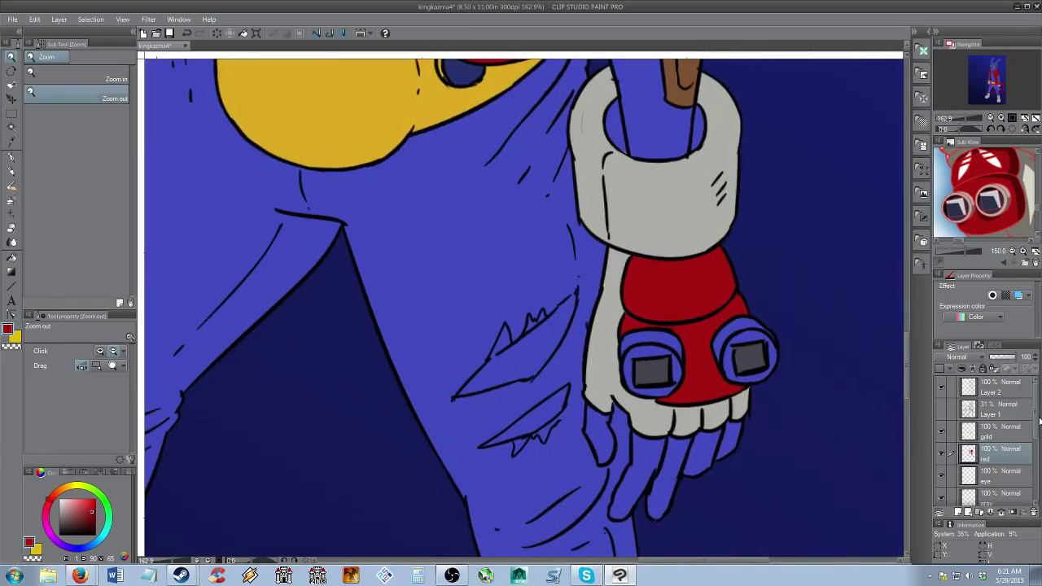
pyautogui.click(995, 388)
pyautogui.press('w')
pyautogui.click(754, 341)
pyautogui.keyDown('shift'); pyautogui.click(754, 340); pyautogui.keyUp('shift')
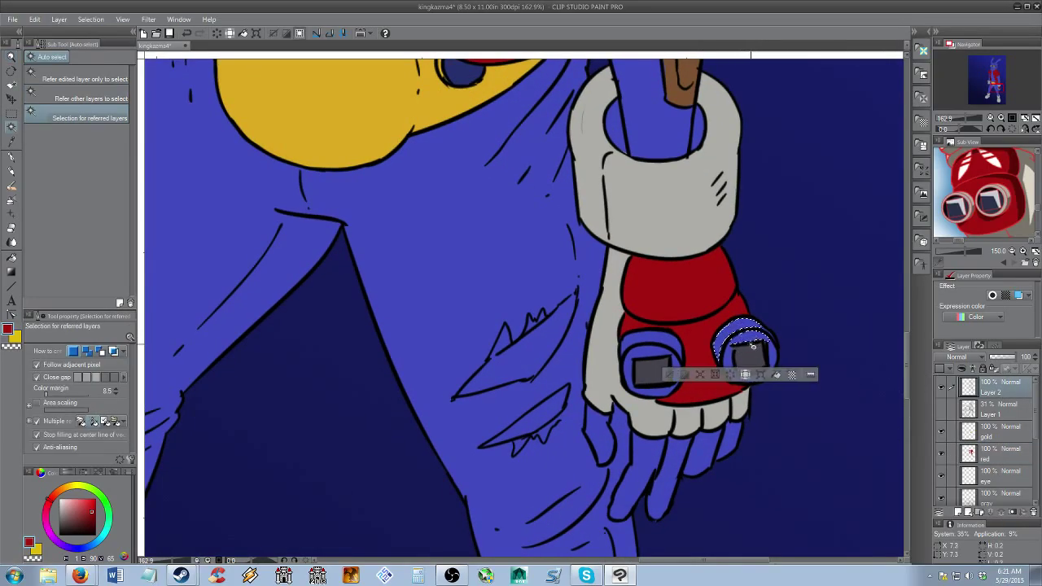
pyautogui.keyDown('shift'); pyautogui.click(658, 342); pyautogui.keyUp('shift')
pyautogui.keyDown('shift'); pyautogui.click(679, 383); pyautogui.keyUp('shift')
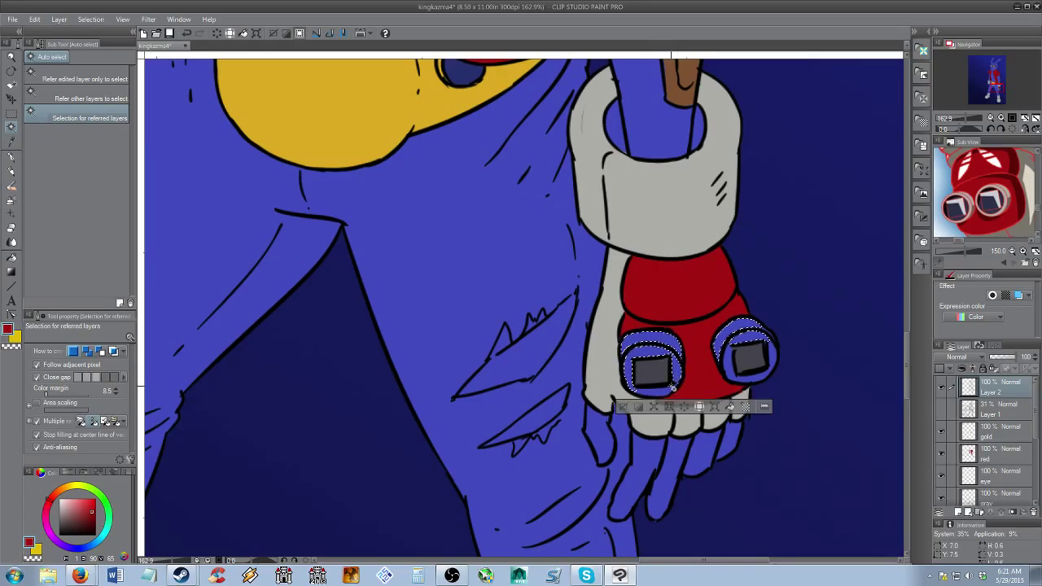
pyautogui.keyDown('shift'); pyautogui.click(673, 387); pyautogui.keyUp('shift')
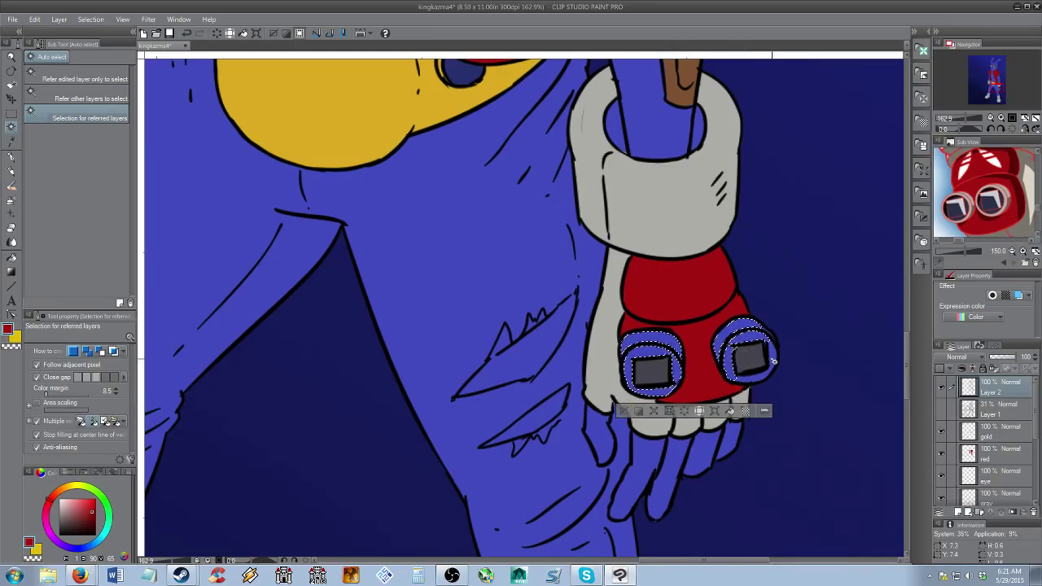
pyautogui.keyDown('shift'); pyautogui.click(763, 381); pyautogui.keyUp('shift')
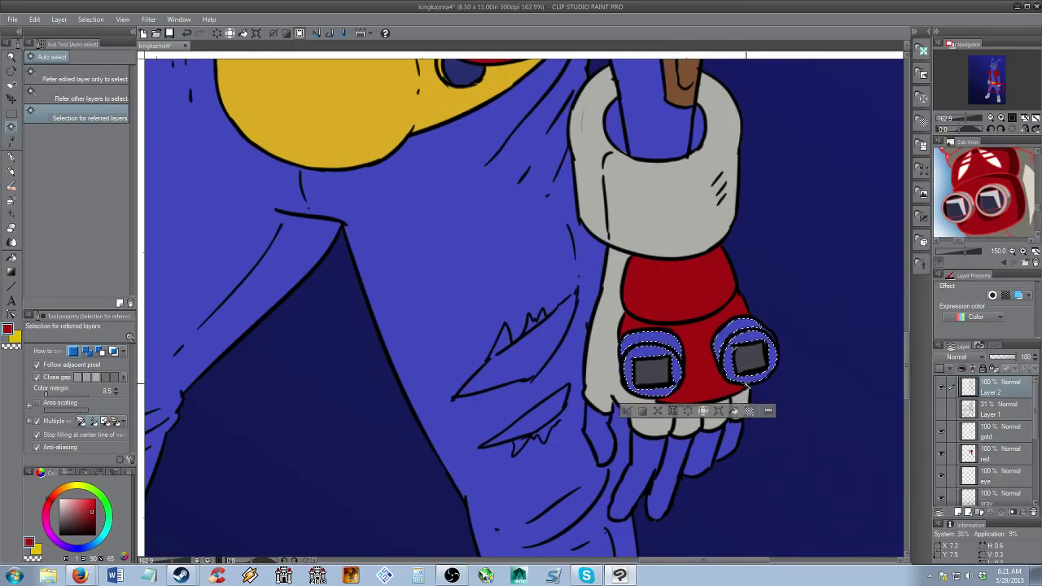
# Expand the stud selection, fill it with the goggles' light gray, H 48, S 3, V 68, on the gray layer and deselect
pyautogui.hotkey('alt', 'space')
pyautogui.moveTo(747, 364); pyautogui.dragTo(698, 370)
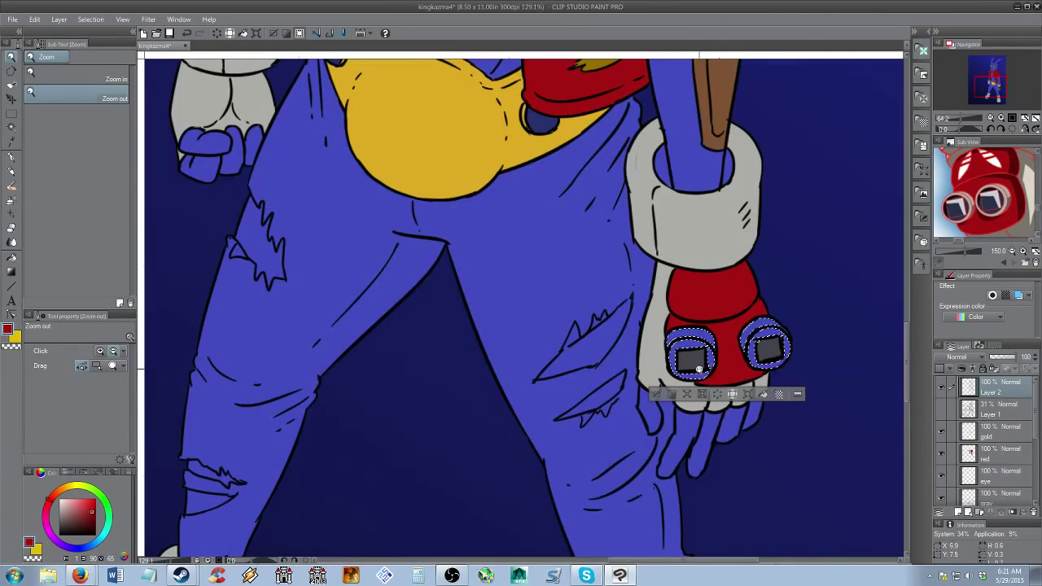
pyautogui.click(688, 395)
pyautogui.click(584, 268)
pyautogui.moveTo(713, 245); pyautogui.dragTo(675, 275)
pyautogui.press('g')
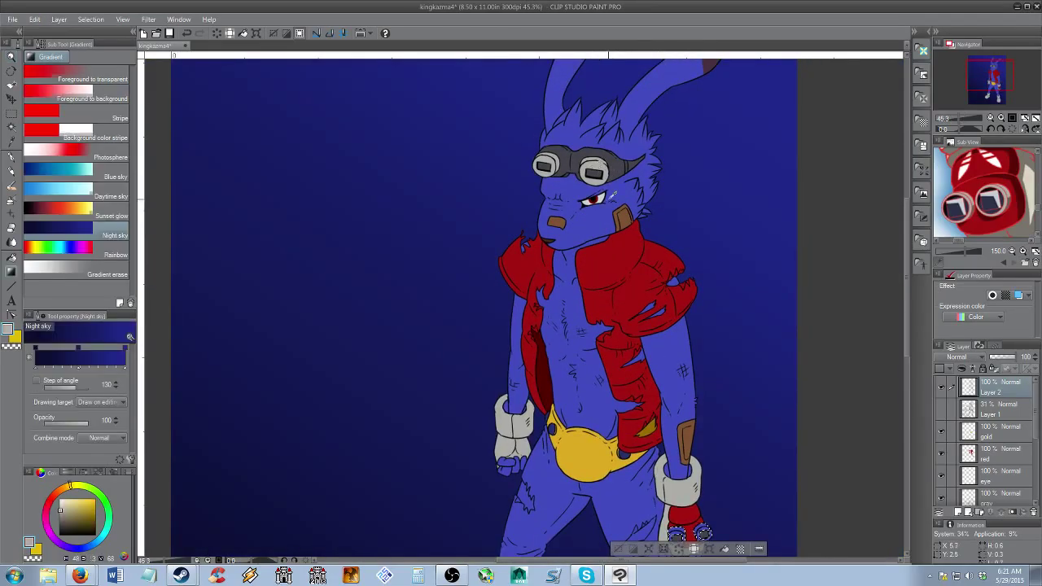
pyautogui.click(1012, 497)
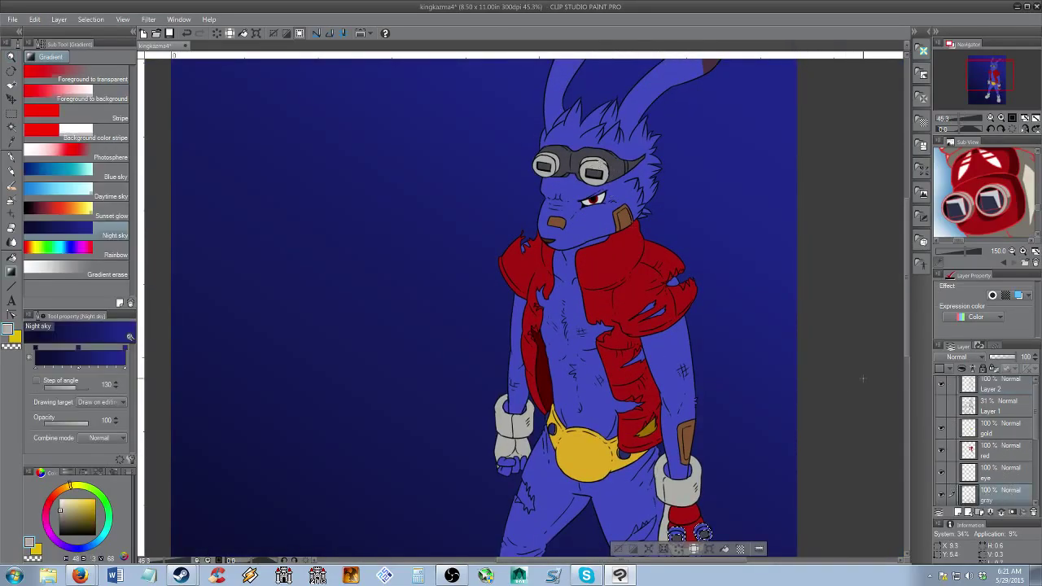
pyautogui.moveTo(906, 337); pyautogui.dragTo(906, 420)
pyautogui.click(724, 300)
pyautogui.hotkey('alt', 'space')
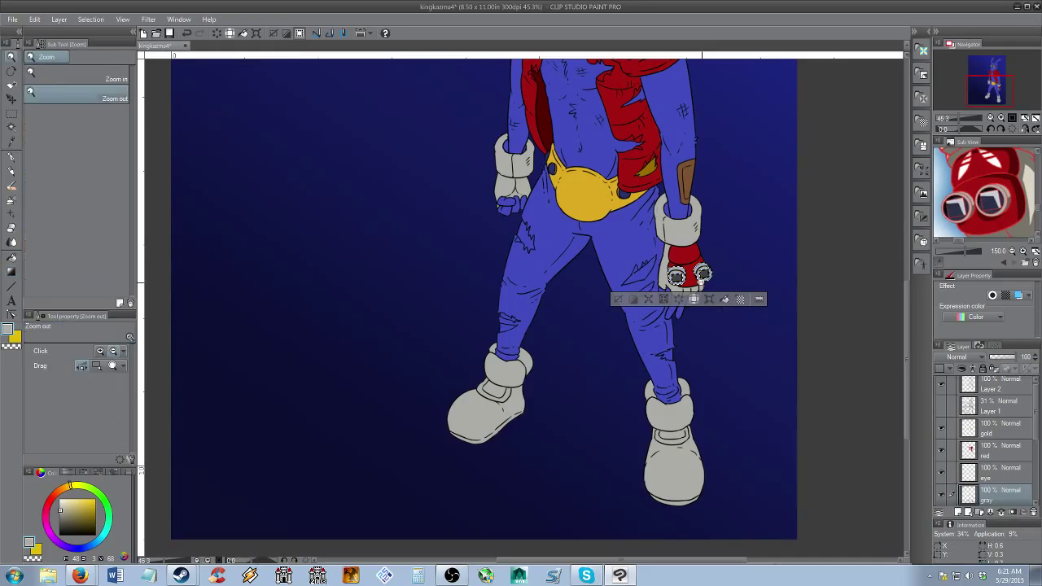
pyautogui.moveTo(692, 277); pyautogui.dragTo(732, 298)
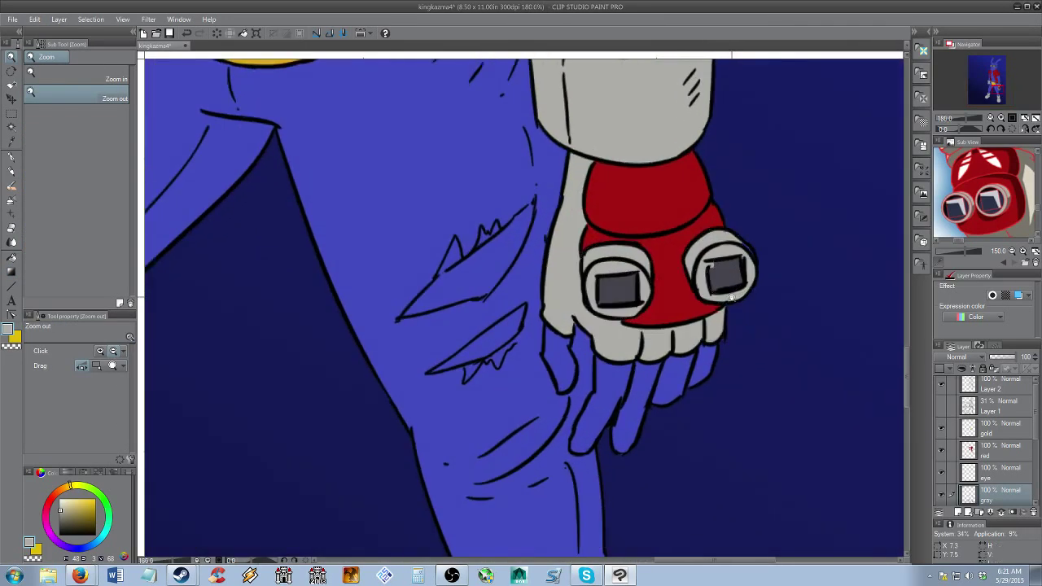
# Touch up the outer glove stud on the gray layer with the Hard Lineart brush, sampling its dark and light gray from the drawing
pyautogui.press('b')
pyautogui.keyDown('alt'); pyautogui.click(729, 277); pyautogui.keyUp('alt')
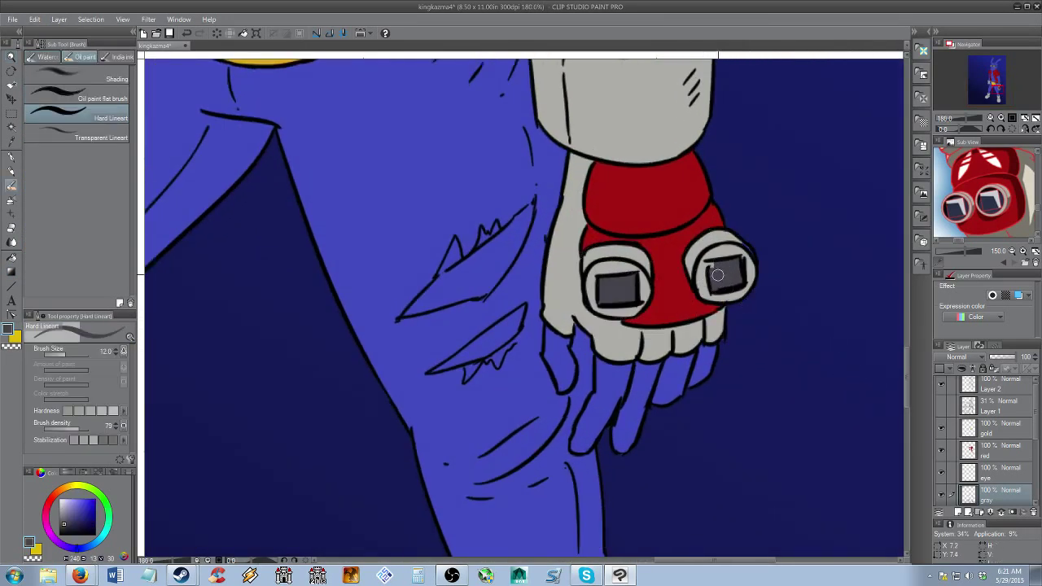
pyautogui.press('e')
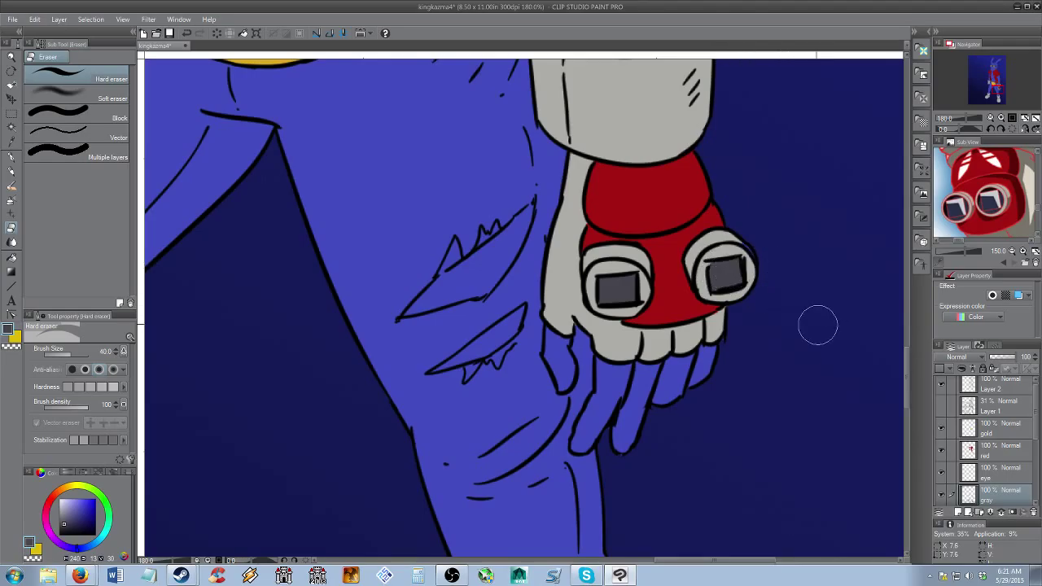
pyautogui.press('b')
pyautogui.keyDown('alt'); pyautogui.click(741, 248); pyautogui.keyUp('alt')
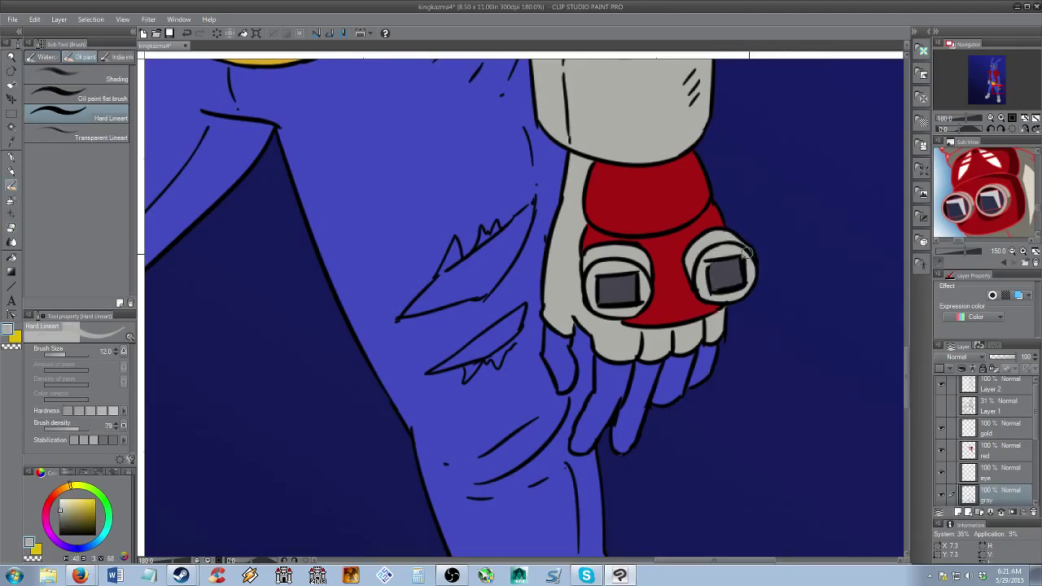
pyautogui.hotkey('alt', 'space')
pyautogui.moveTo(668, 323); pyautogui.dragTo(617, 350)
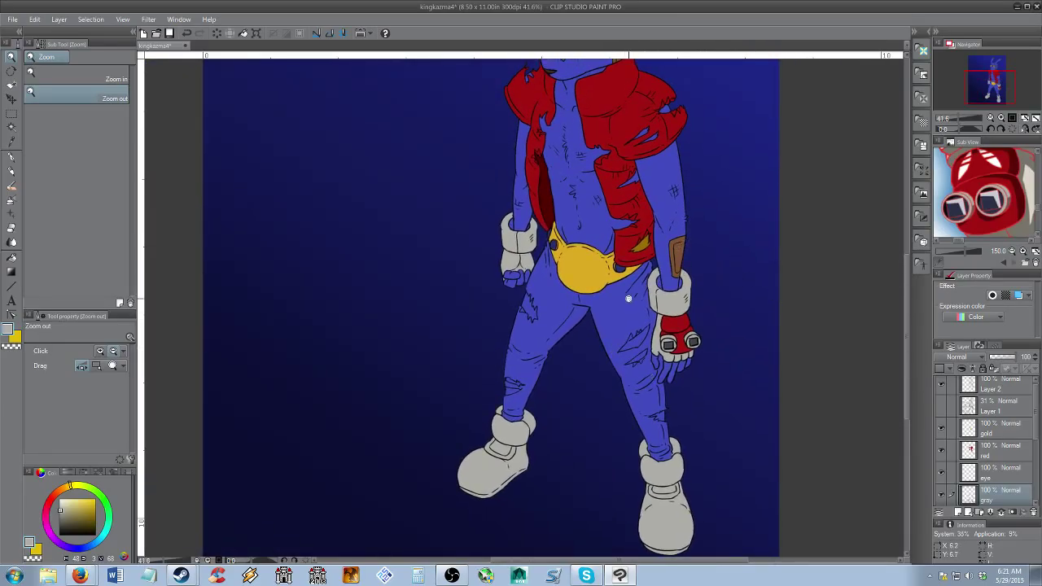
# Locate the trousers in the reference image and sample their dark blue-gray, H 240, S 16, V 30
pyautogui.moveTo(629, 298); pyautogui.dragTo(596, 319)
pyautogui.moveTo(1003, 206); pyautogui.dragTo(980, 179)
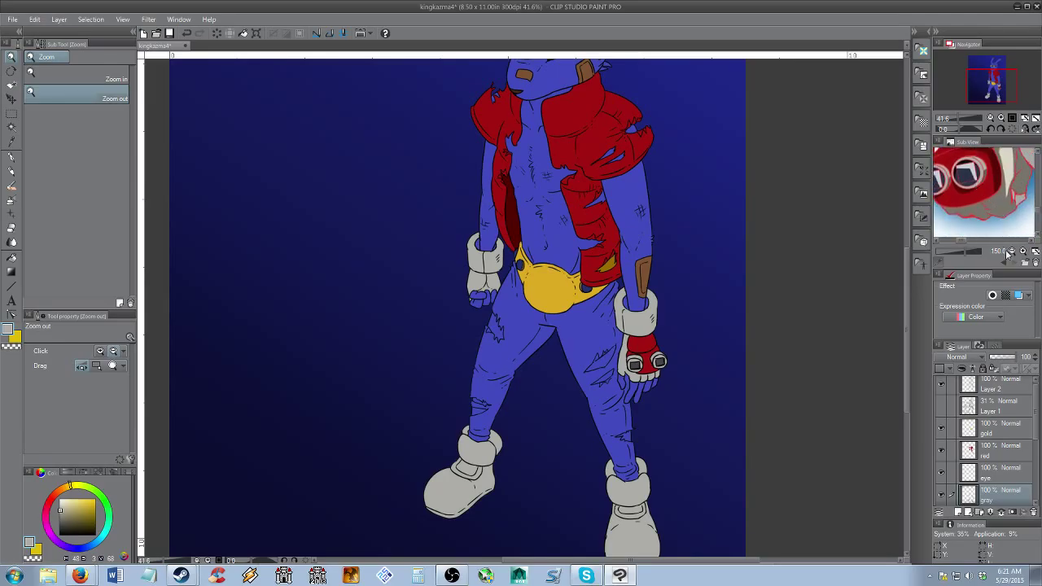
pyautogui.click(1011, 250)
pyautogui.click(1012, 251)
pyautogui.click(1012, 250)
pyautogui.click(1011, 250)
pyautogui.moveTo(1018, 232); pyautogui.dragTo(987, 218)
pyautogui.moveTo(950, 181); pyautogui.dragTo(981, 207)
pyautogui.click(1023, 252)
pyautogui.click(1023, 251)
pyautogui.click(1023, 252)
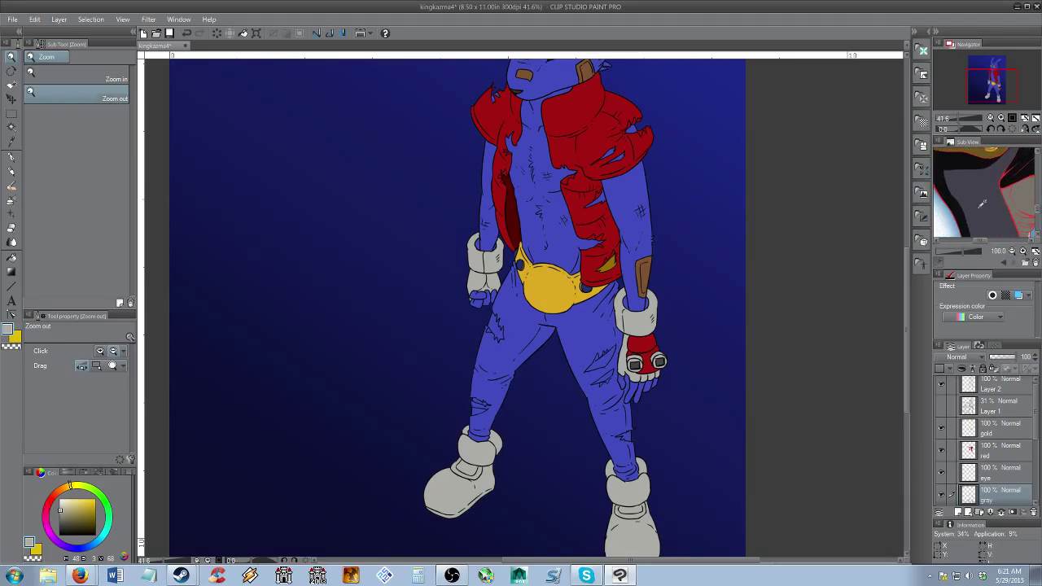
pyautogui.click(981, 215)
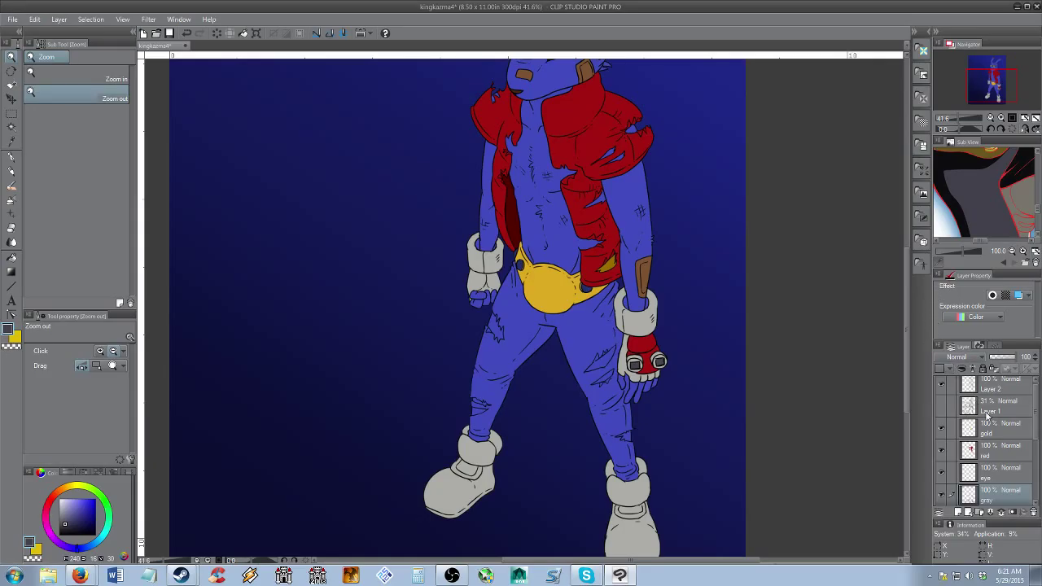
# Auto select the trousers' main blue area on both legs, using Layer 2 and leaving out the torn holes
pyautogui.scroll(-3, 1022, 444)
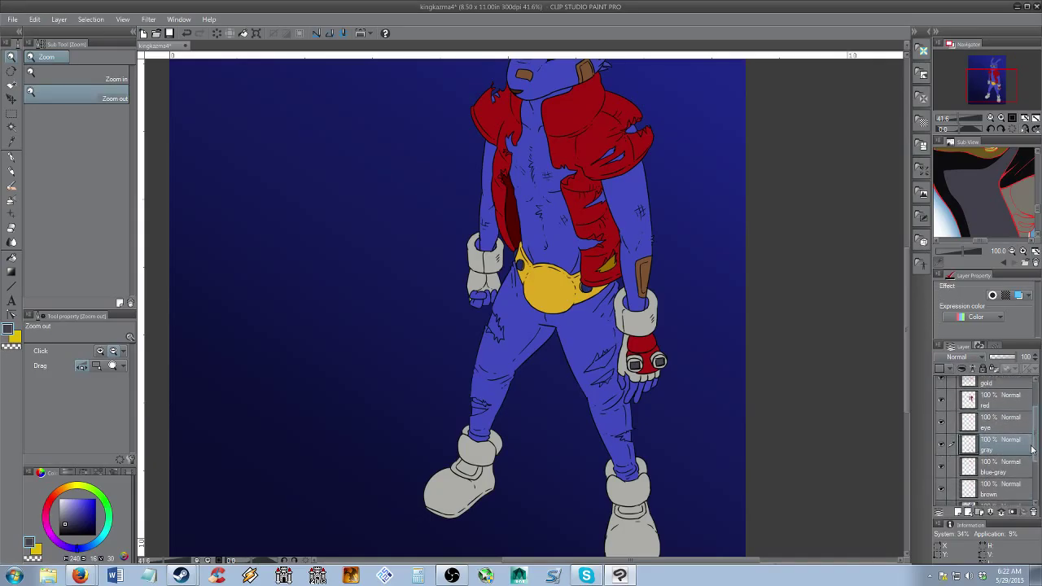
pyautogui.click(1009, 459)
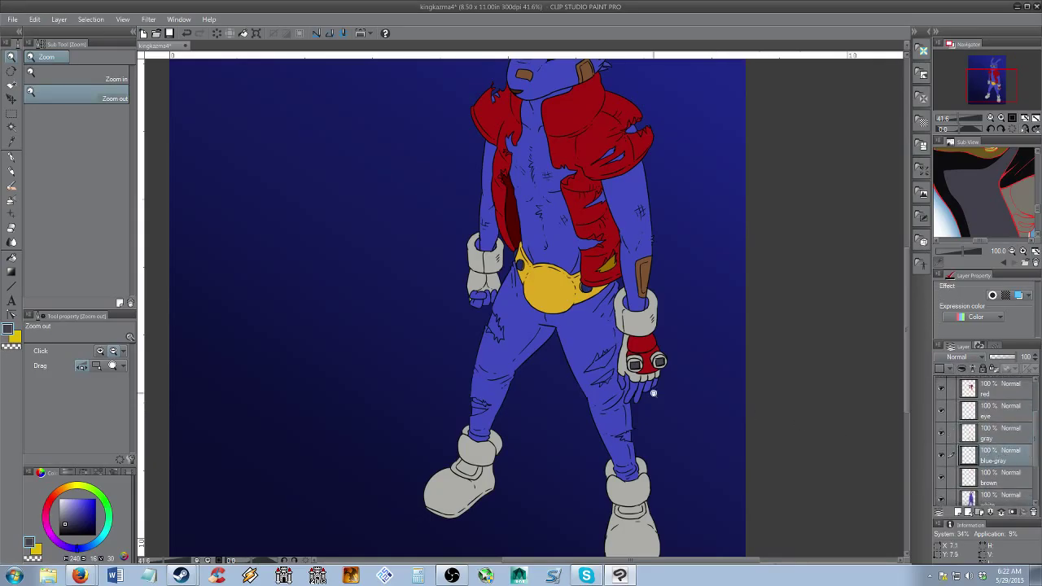
pyautogui.moveTo(583, 372); pyautogui.dragTo(592, 348)
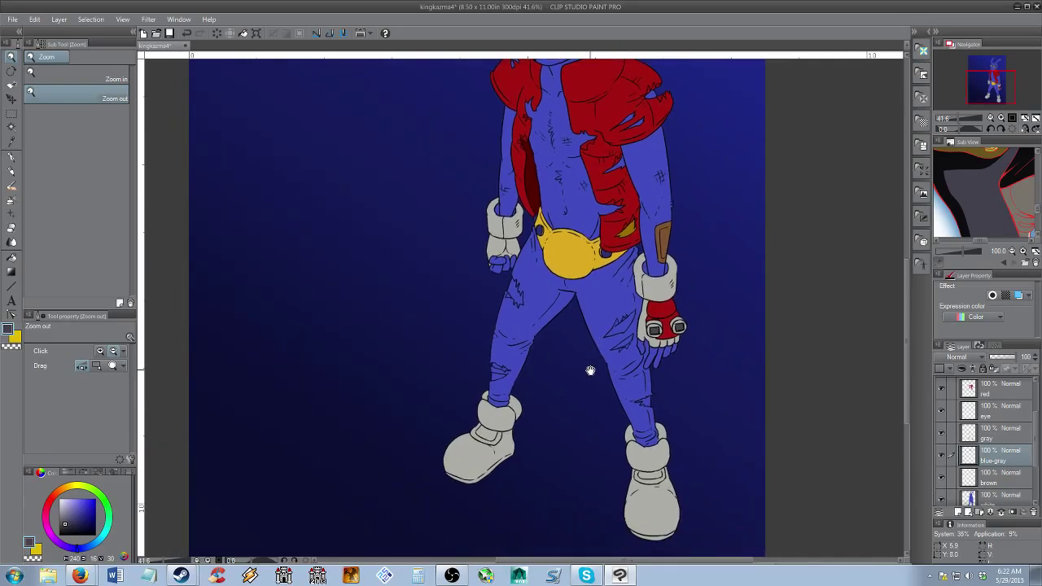
pyautogui.moveTo(589, 370); pyautogui.dragTo(590, 338)
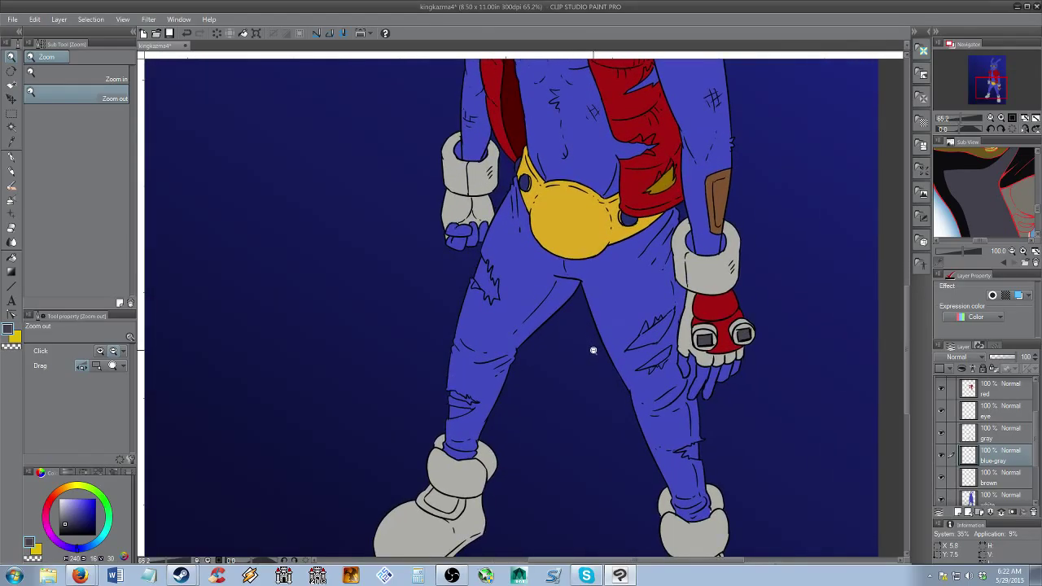
pyautogui.moveTo(1034, 432); pyautogui.dragTo(1033, 397)
pyautogui.click(997, 391)
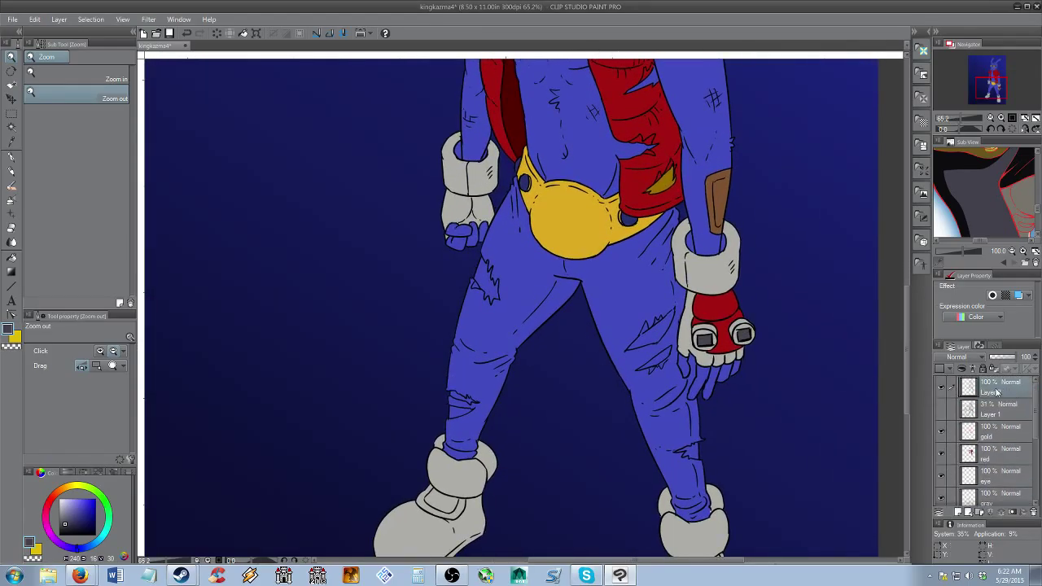
pyautogui.press('w')
pyautogui.click(611, 287)
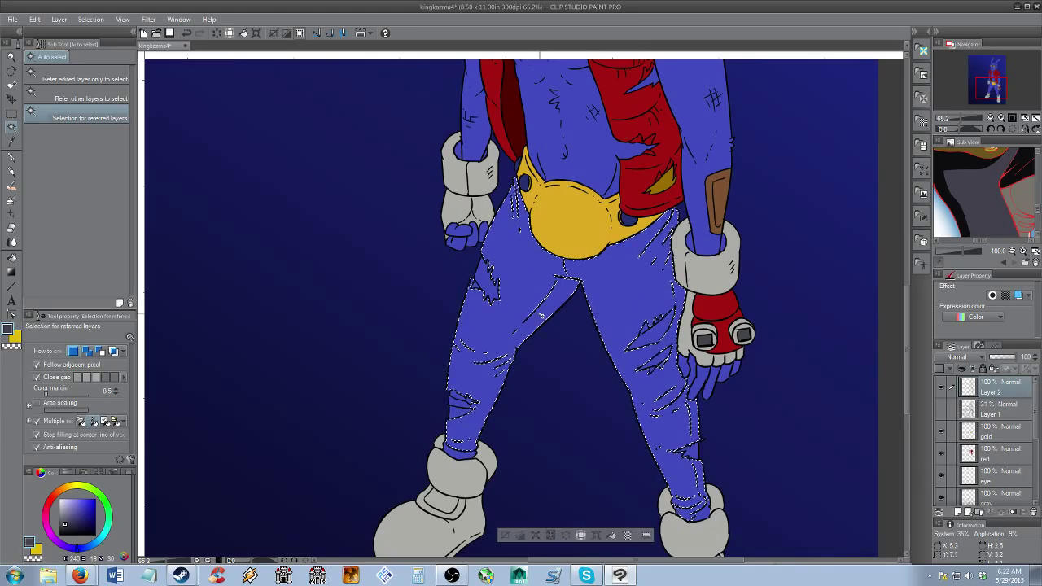
# Expand the trousers selection by 2 px and try filling it with the dark blue-gray on Layer 2
pyautogui.scroll(-2, 548, 375)
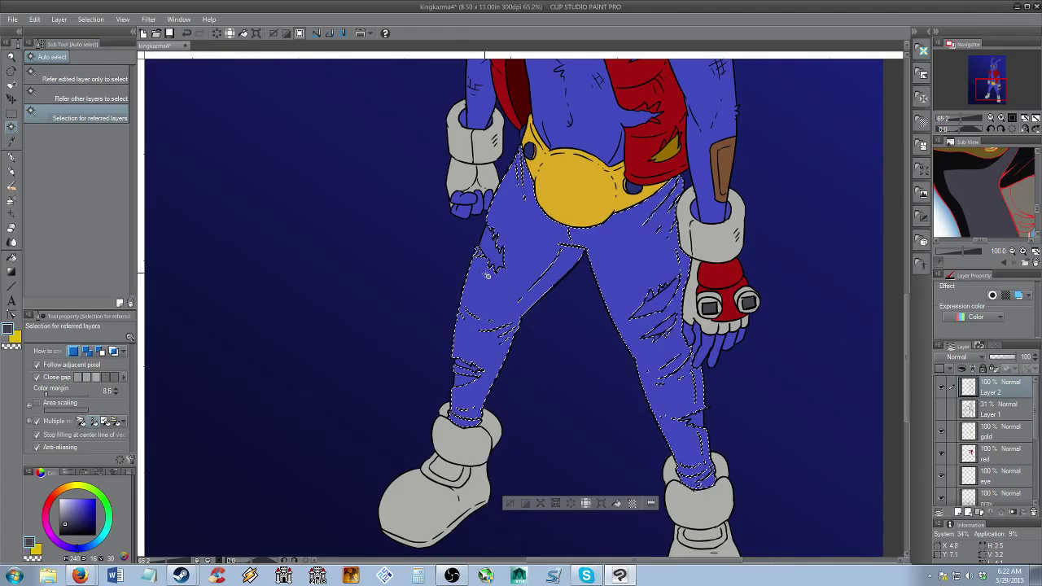
pyautogui.click(541, 503)
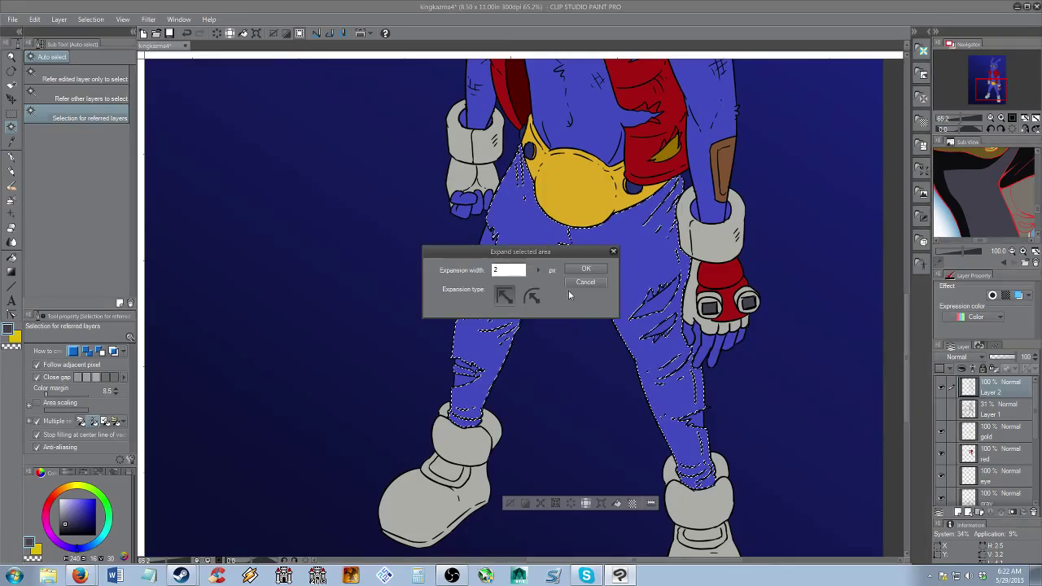
pyautogui.click(580, 272)
pyautogui.click(617, 504)
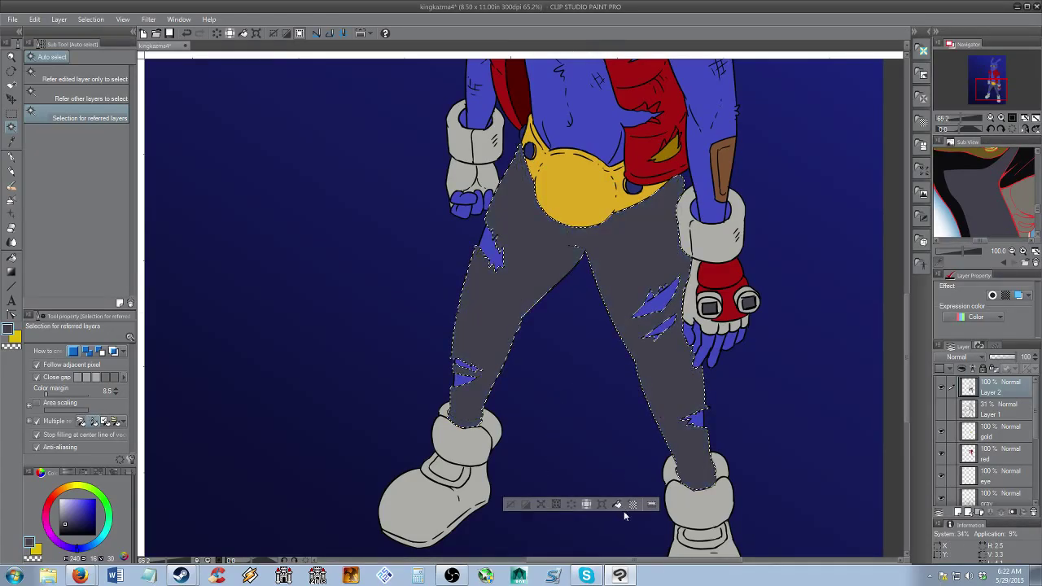
pyautogui.hotkey('ctrl', 'z')
# Fill the expanded trousers selection with the dark blue-gray on the blue-gray layer and deselect
pyautogui.scroll(-3, 1006, 476)
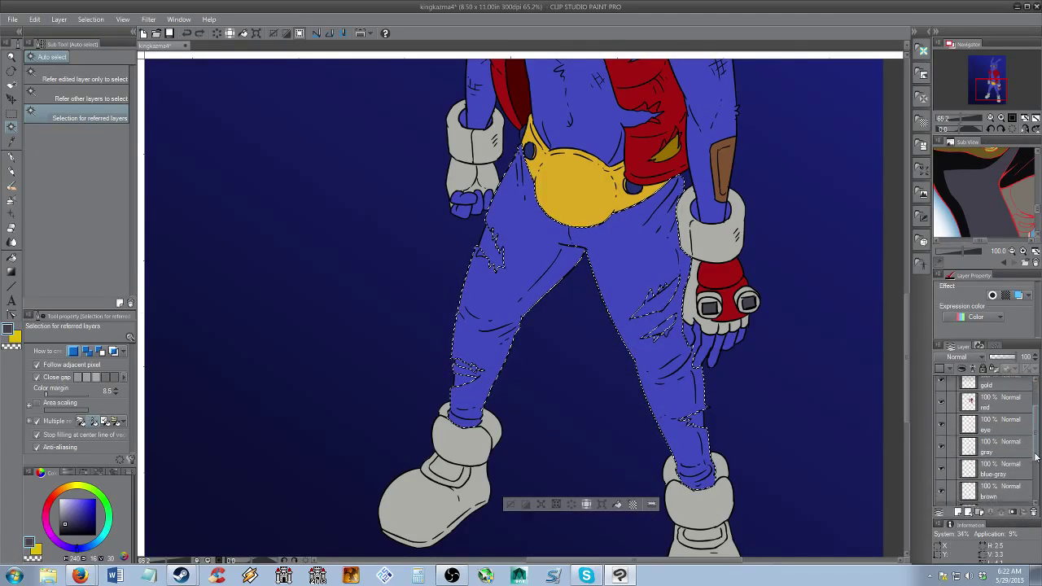
pyautogui.click(1006, 468)
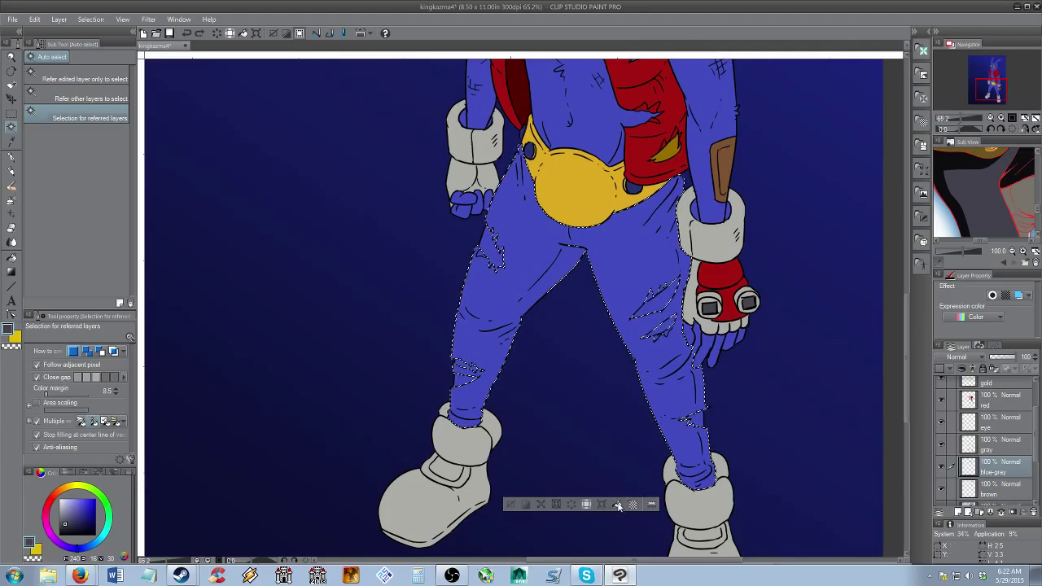
pyautogui.click(618, 504)
pyautogui.hotkey('ctrl', 'd')
pyautogui.press('/')
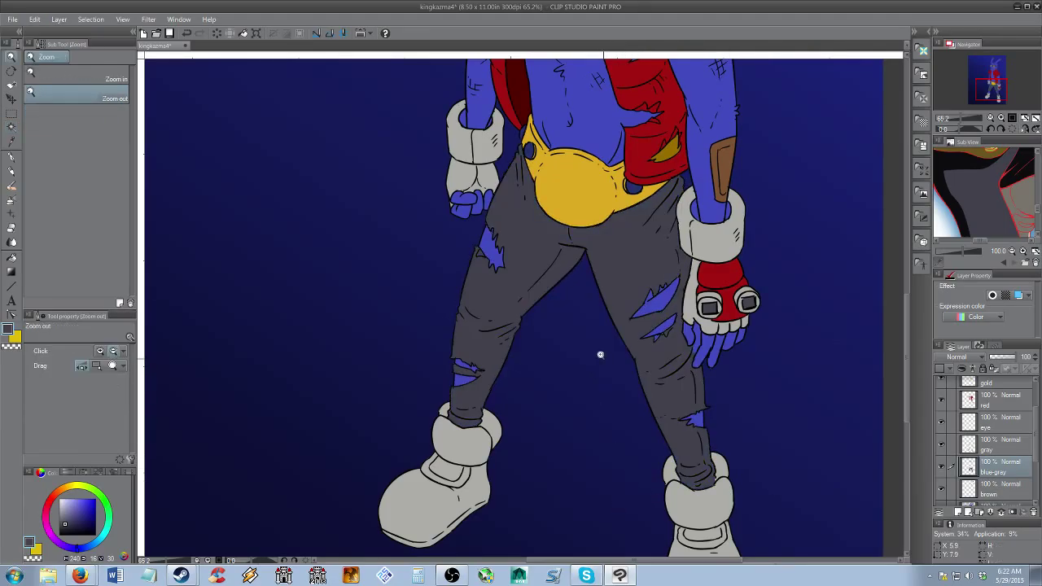
# Touch up missed trouser spots between the gloved fingers and along the jagged thigh tears with the Hard Lineart brush on the blue-gray layer
pyautogui.moveTo(601, 355); pyautogui.dragTo(585, 376)
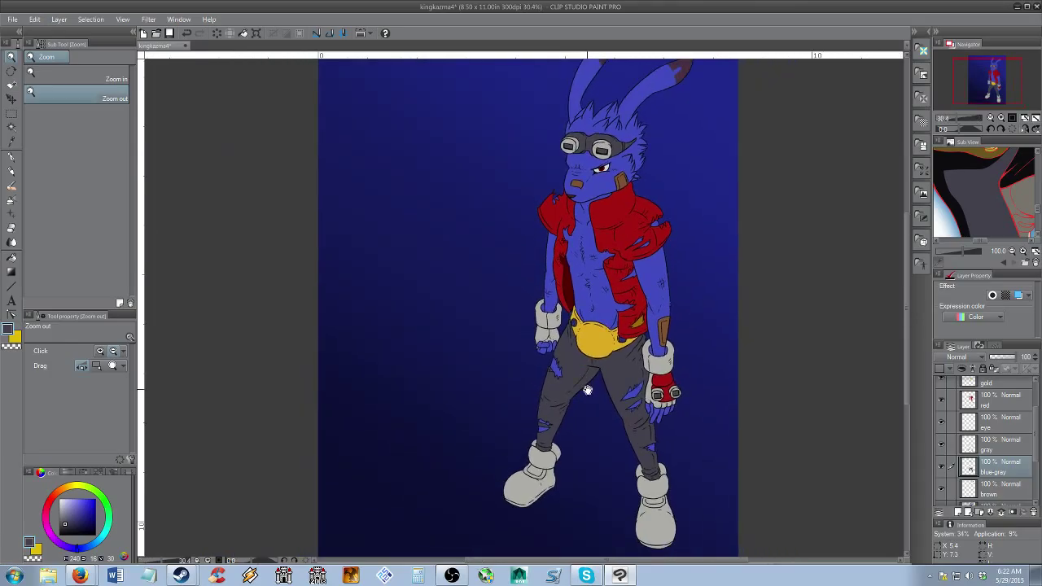
pyautogui.scroll(5, 587, 390)
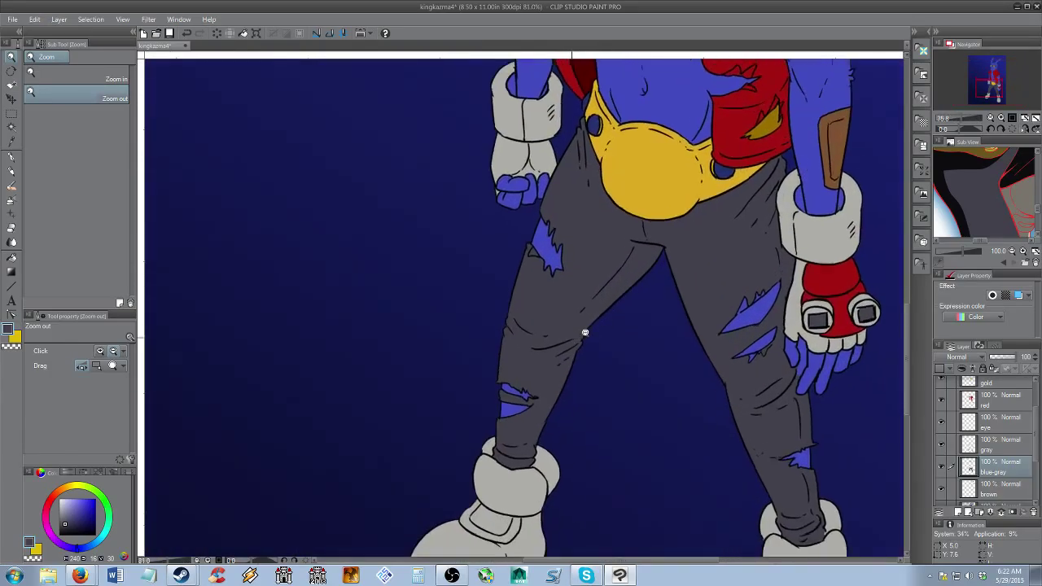
pyautogui.scroll(4, 585, 332)
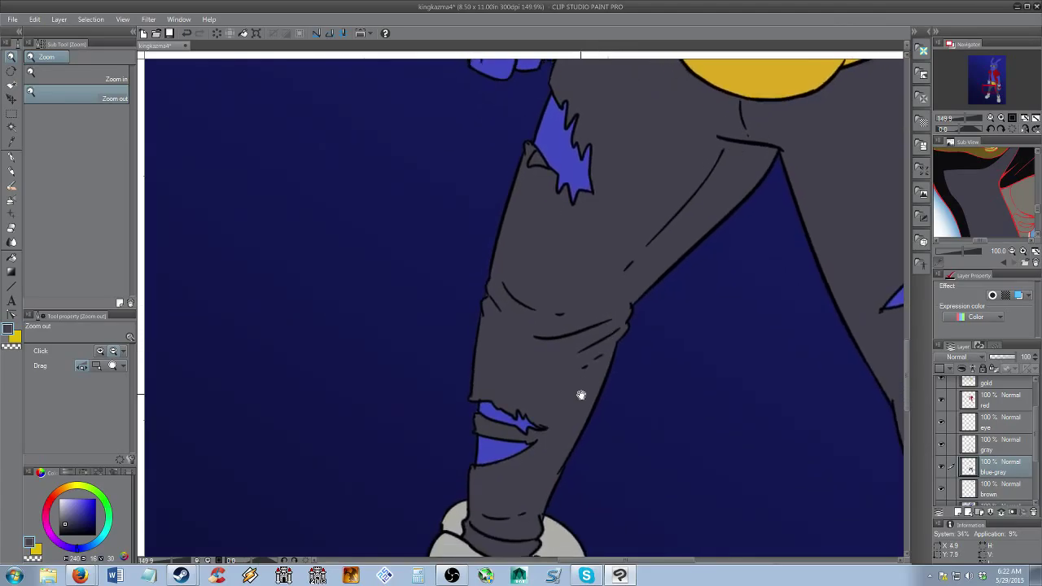
pyautogui.moveTo(580, 395); pyautogui.dragTo(704, 331)
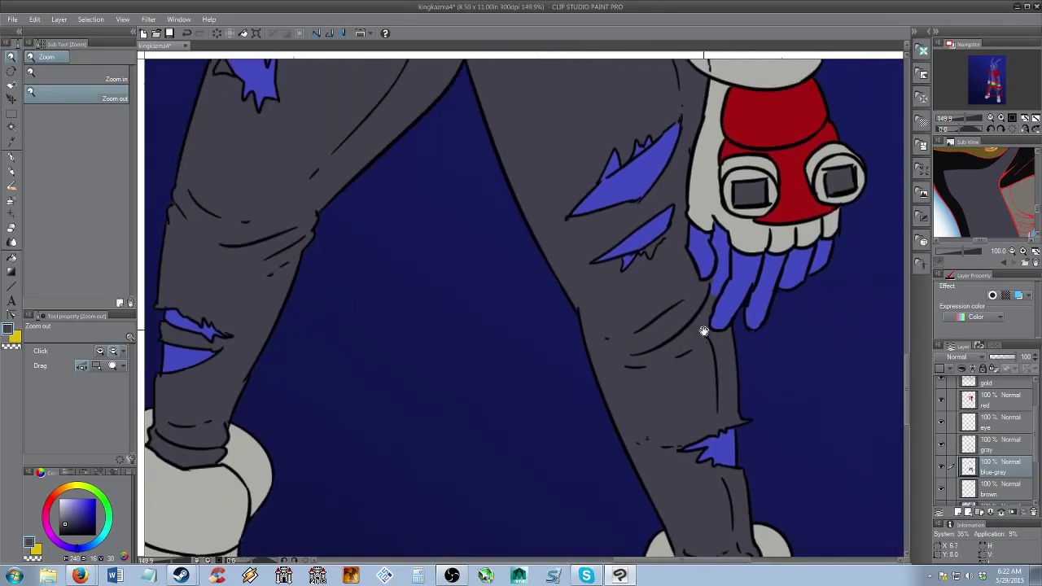
pyautogui.press('b')
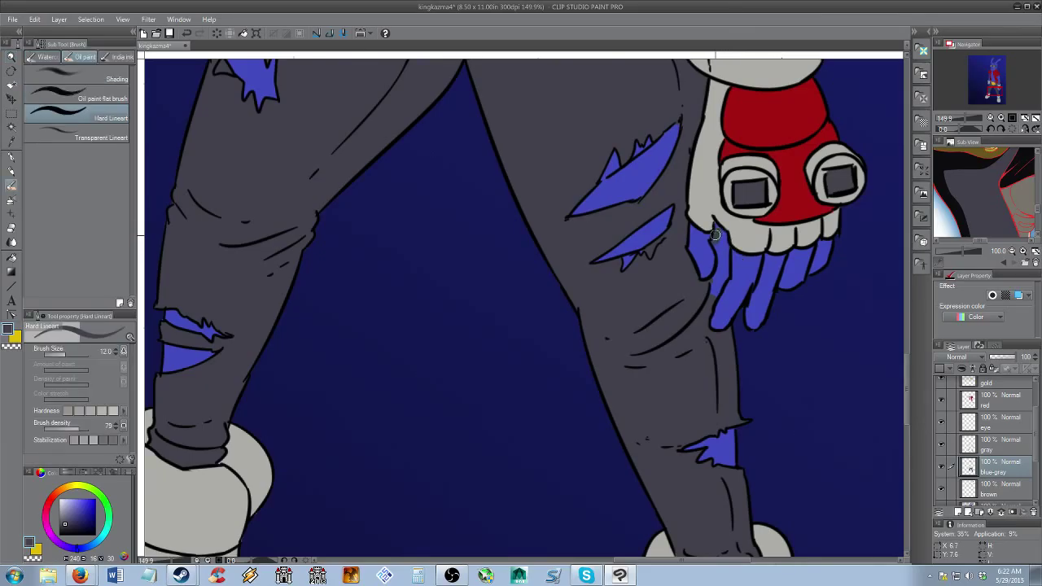
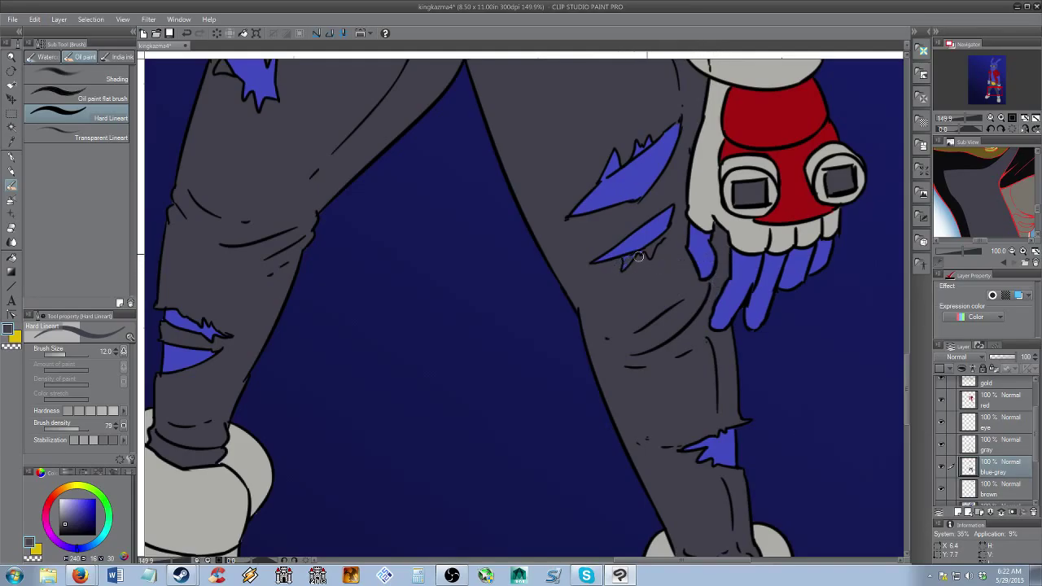
pyautogui.scroll(3, 649, 258)
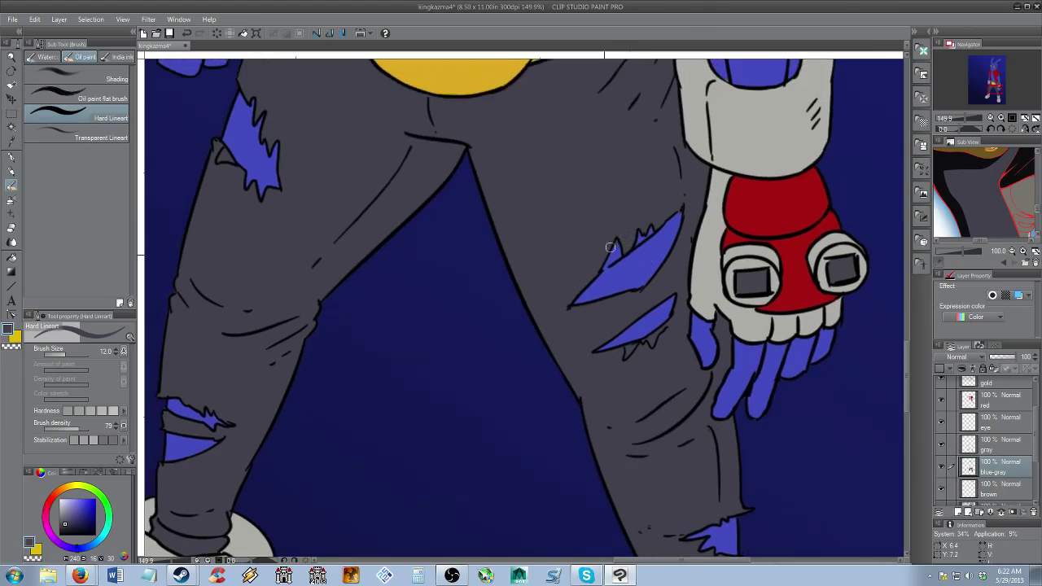
pyautogui.moveTo(588, 238); pyautogui.dragTo(743, 342)
pyautogui.moveTo(490, 315); pyautogui.dragTo(472, 287)
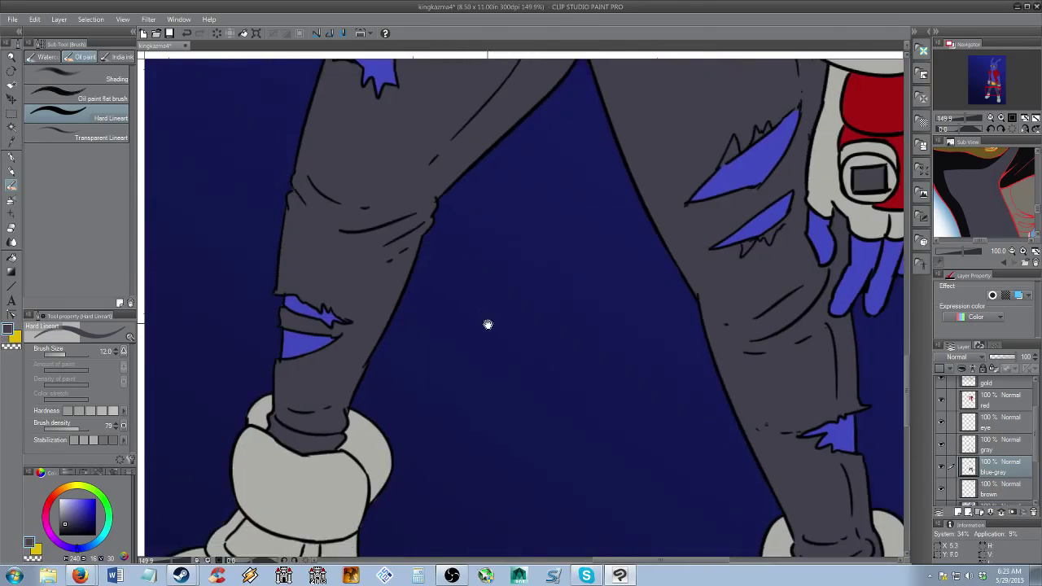
pyautogui.moveTo(489, 327); pyautogui.dragTo(383, 180)
pyautogui.hotkey('alt', 'space')
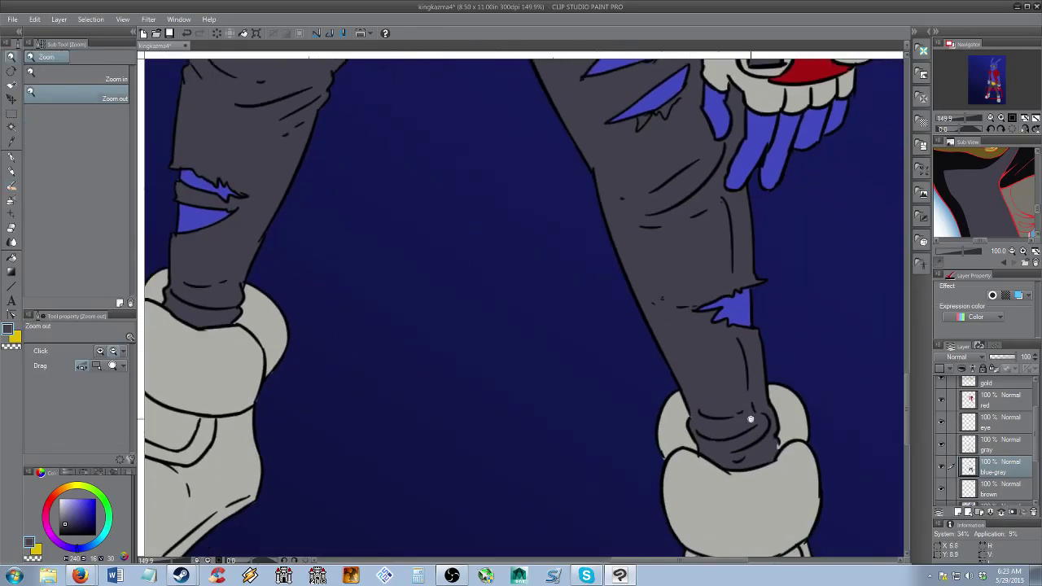
pyautogui.press('b')
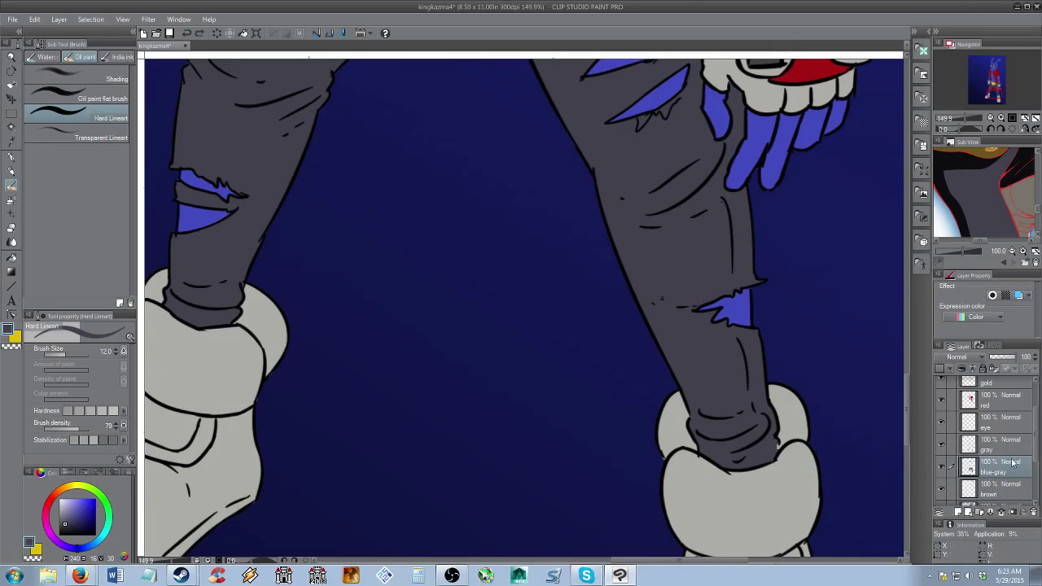
# On the gray layer, sample the glove cuff's light gray and darken it to H 48, S 0, V 31 for the Hard Lineart brush
pyautogui.scroll(-2, 1010, 461)
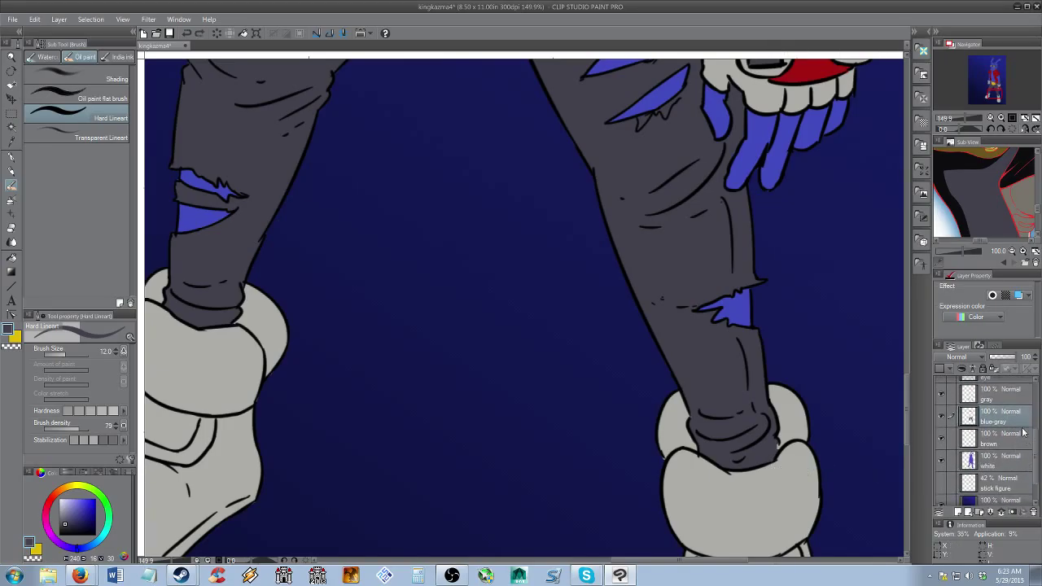
pyautogui.click(1000, 394)
pyautogui.press('e')
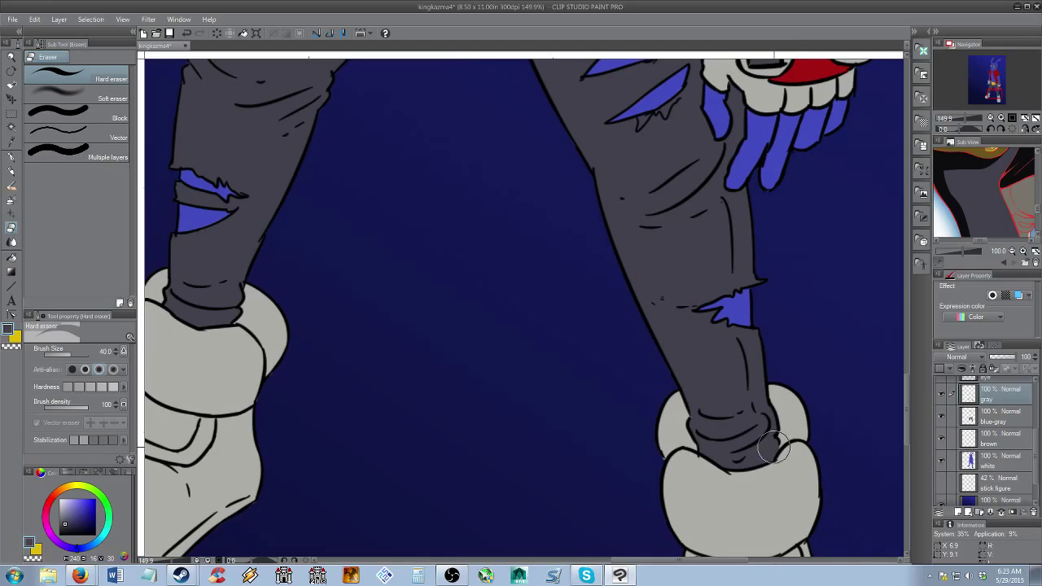
pyautogui.hotkey('alt', 'space')
pyautogui.click(717, 447)
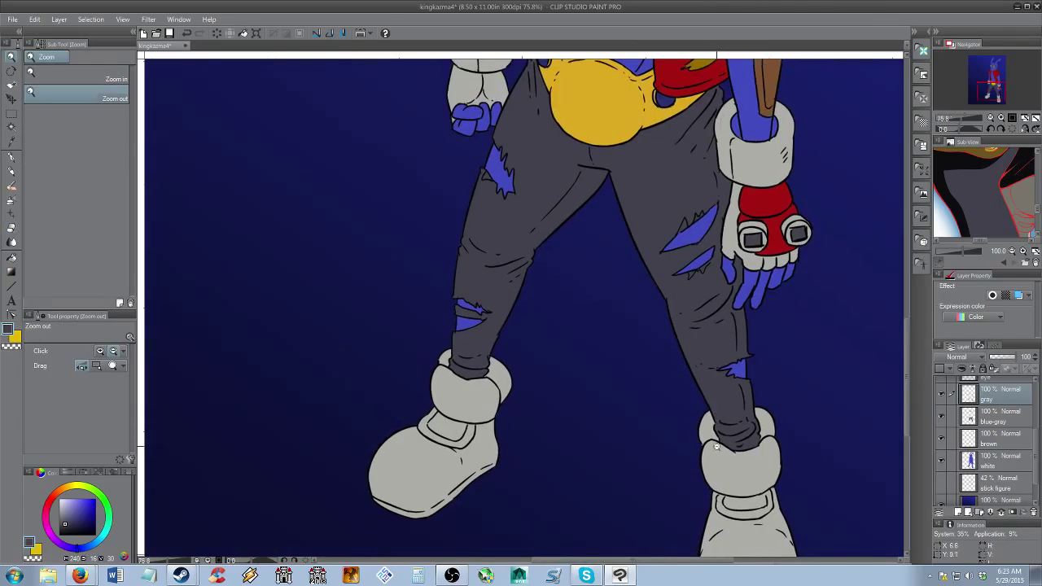
pyautogui.moveTo(717, 447)
pyautogui.mouseDown()
pyautogui.moveTo(744, 349)
pyautogui.moveTo(670, 410)
pyautogui.moveTo(656, 404)
pyautogui.moveTo(676, 349)
pyautogui.moveTo(708, 343)
pyautogui.moveTo(666, 350)
pyautogui.moveTo(693, 354)
pyautogui.mouseUp()
pyautogui.click(744, 349)
pyautogui.click(743, 342)
pyautogui.press('b')
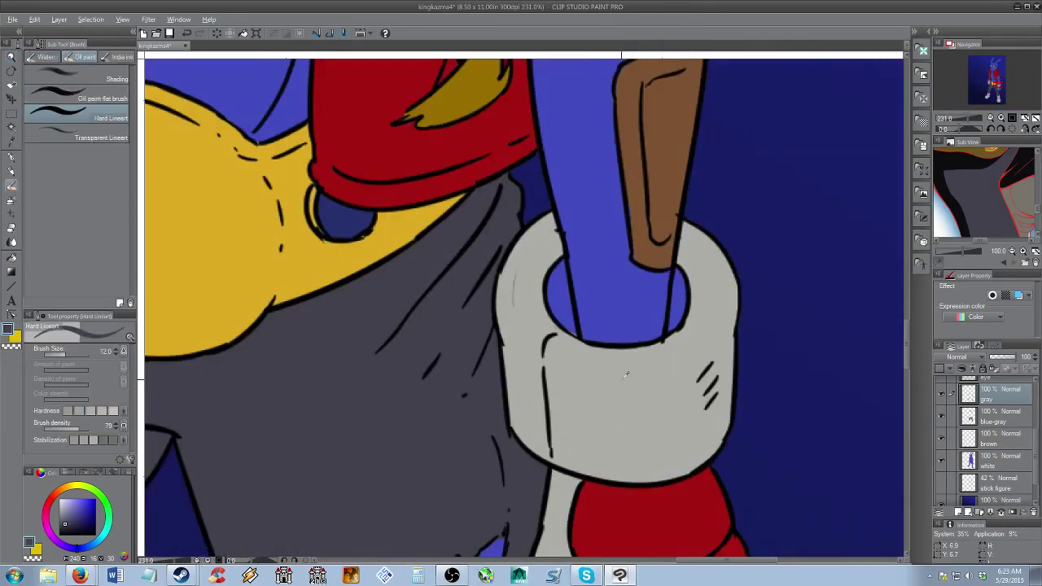
pyautogui.keyDown('alt'); pyautogui.click(626, 376); pyautogui.keyUp('alt')
pyautogui.hotkey('alt', 'space')
pyautogui.moveTo(619, 386); pyautogui.dragTo(665, 380)
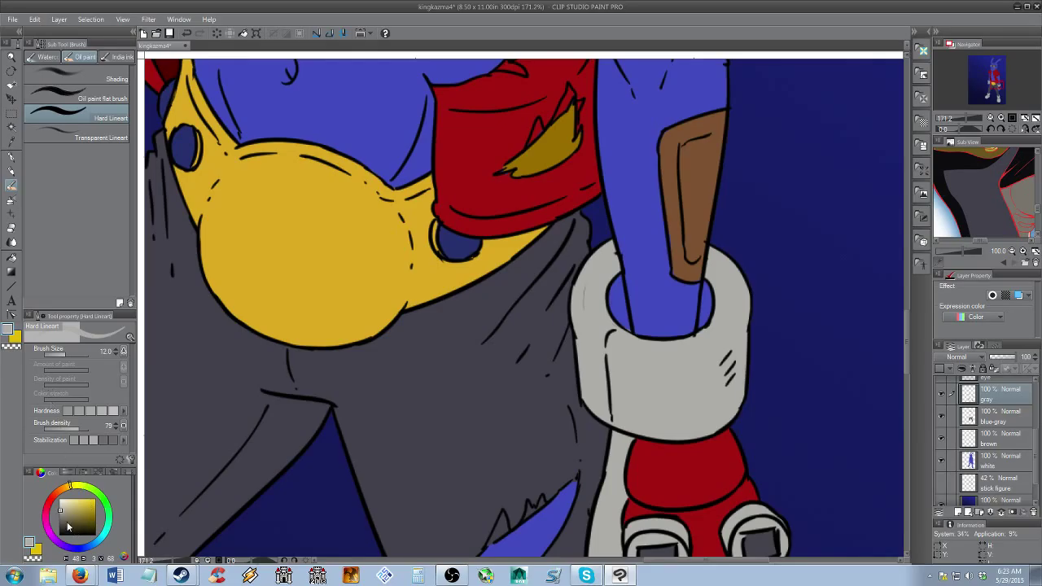
pyautogui.moveTo(68, 527); pyautogui.dragTo(54, 528)
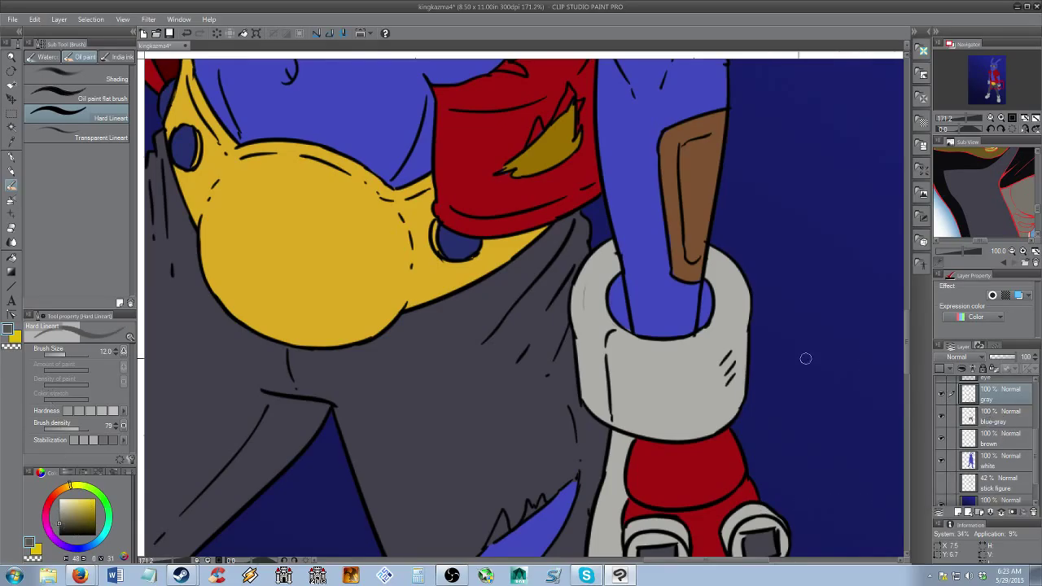
# Paint the inner openings of both glove cuffs dark gray on either side of the forearms
pyautogui.moveTo(614, 302); pyautogui.dragTo(627, 330)
pyautogui.moveTo(713, 303)
pyautogui.mouseDown()
pyautogui.moveTo(705, 287)
pyautogui.moveTo(700, 325)
pyautogui.mouseUp()
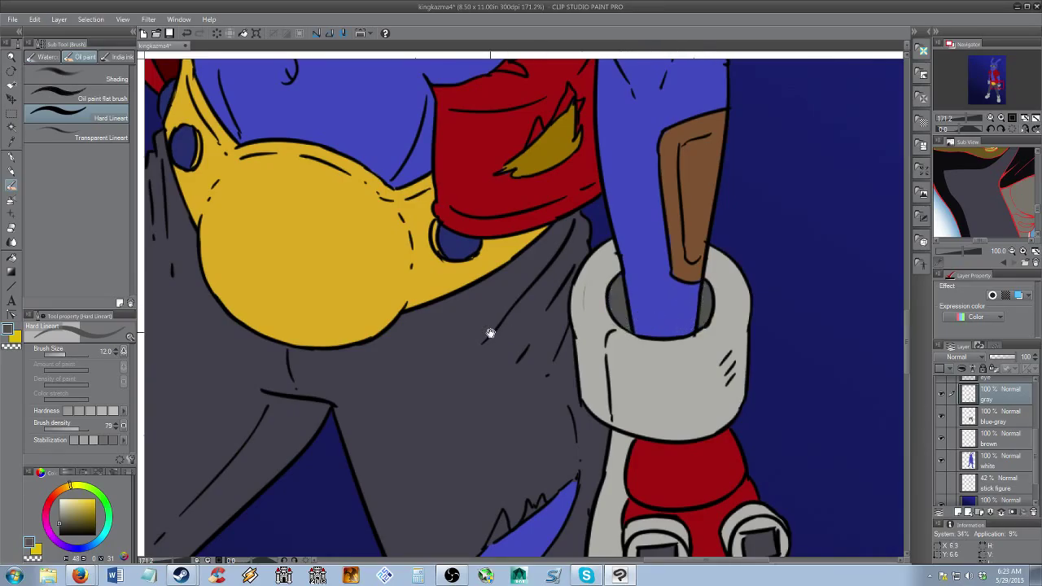
pyautogui.moveTo(491, 333); pyautogui.dragTo(761, 293)
pyautogui.moveTo(311, 162); pyautogui.dragTo(537, 402)
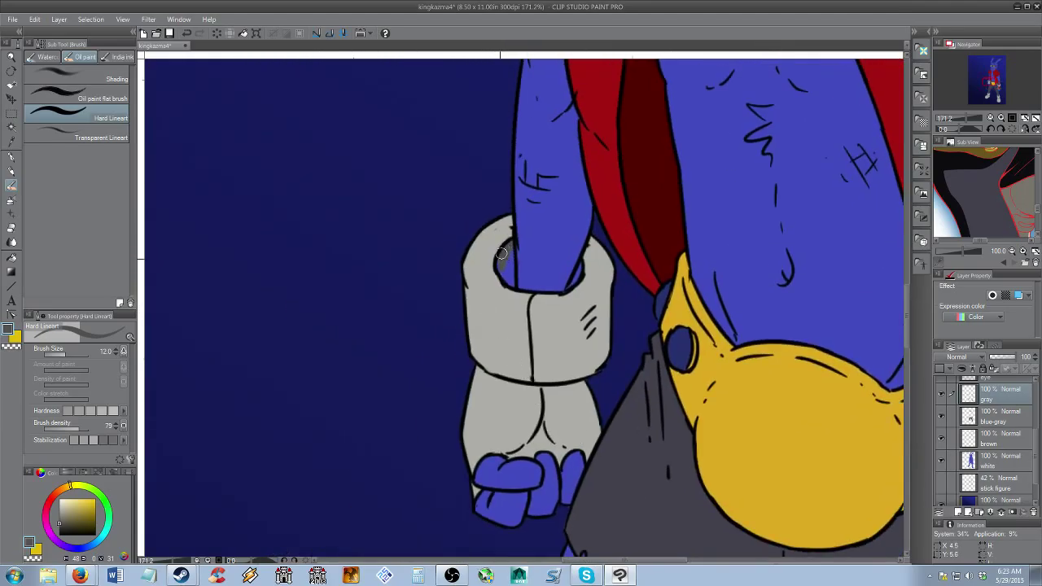
pyautogui.moveTo(502, 254)
pyautogui.mouseDown()
pyautogui.moveTo(512, 248)
pyautogui.moveTo(557, 272)
pyautogui.mouseUp()
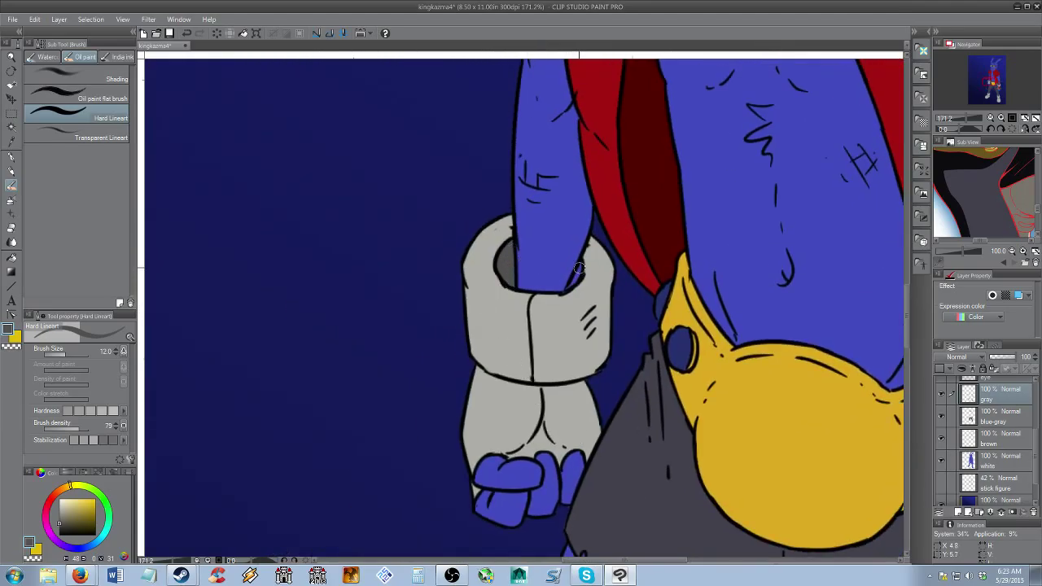
# Save the kingkazma4 drawing
pyautogui.hotkey('alt', 'space')
pyautogui.moveTo(635, 303); pyautogui.dragTo(604, 317)
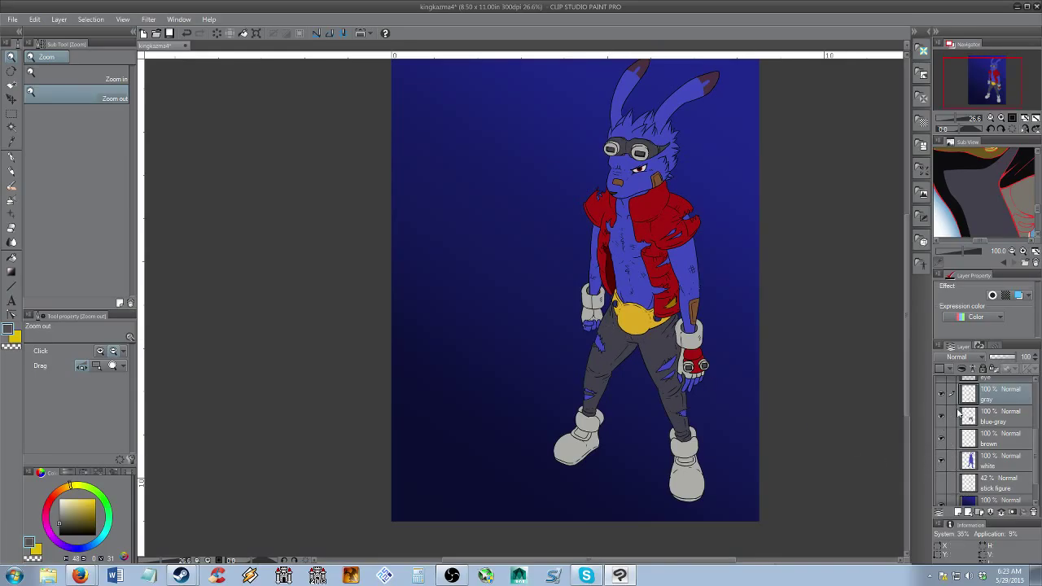
pyautogui.scroll(3, 1032, 444)
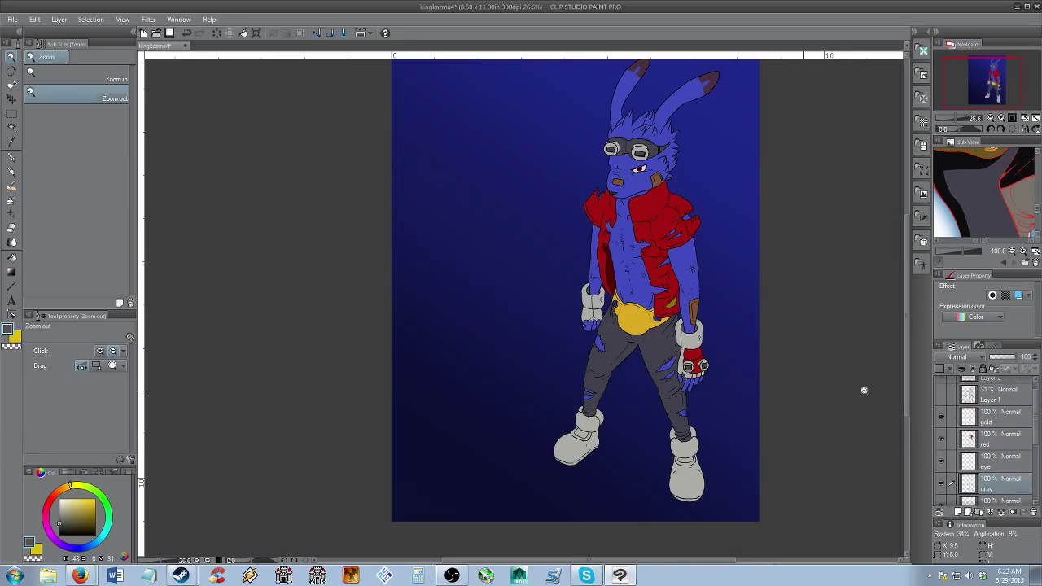
pyautogui.hotkey('ctrl', 's')
pyautogui.moveTo(760, 357); pyautogui.dragTo(713, 376)
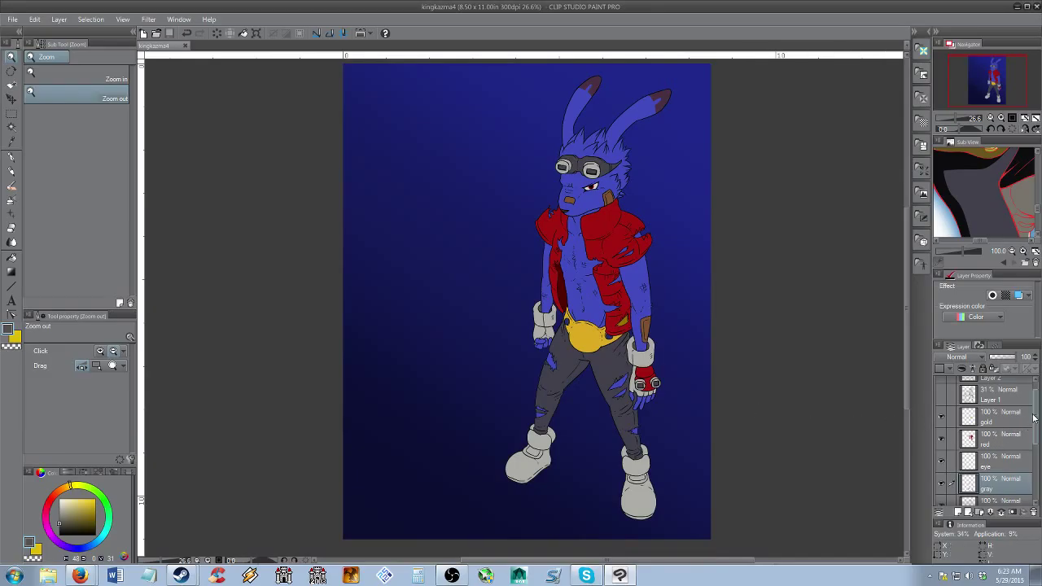
# Select Layer 2 and compare its black line art with the outline colors on the reference image, checking the flats without lines
pyautogui.scroll(1, 1016, 397)
pyautogui.click(1016, 396)
pyautogui.moveTo(987, 164); pyautogui.dragTo(991, 192)
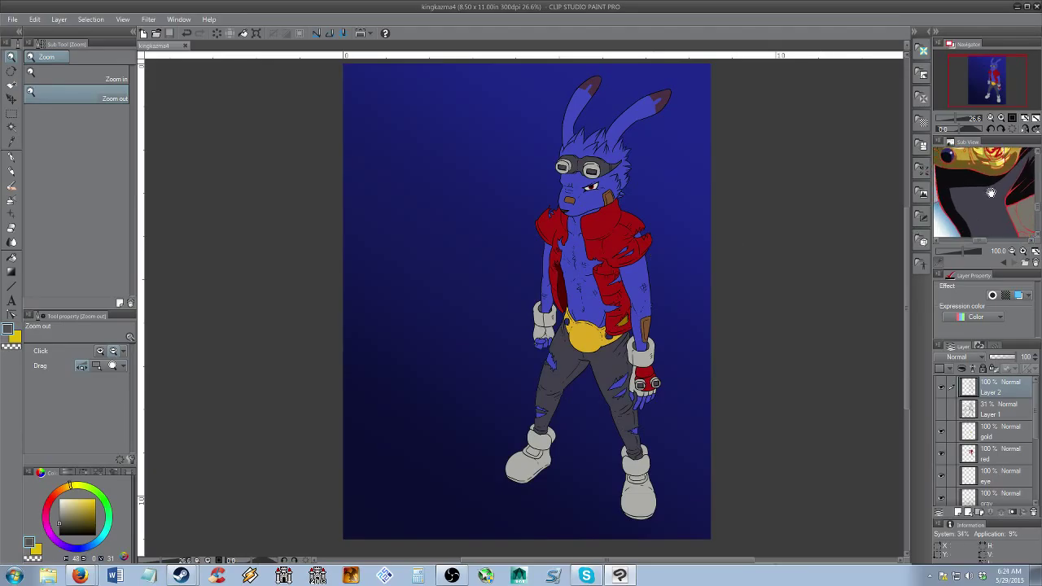
pyautogui.click(1013, 250)
pyautogui.click(1013, 250)
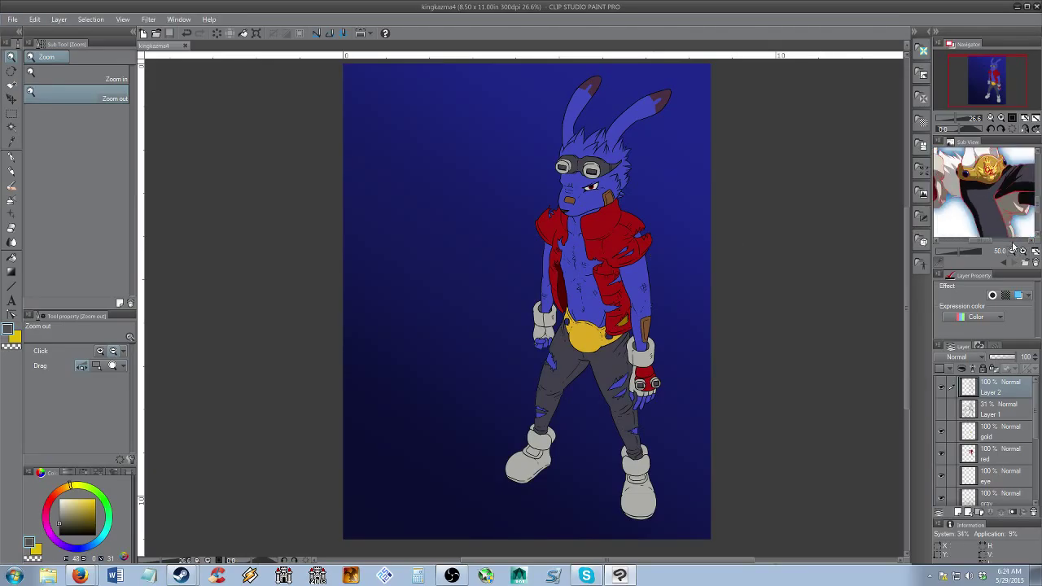
pyautogui.moveTo(984, 189); pyautogui.dragTo(998, 239)
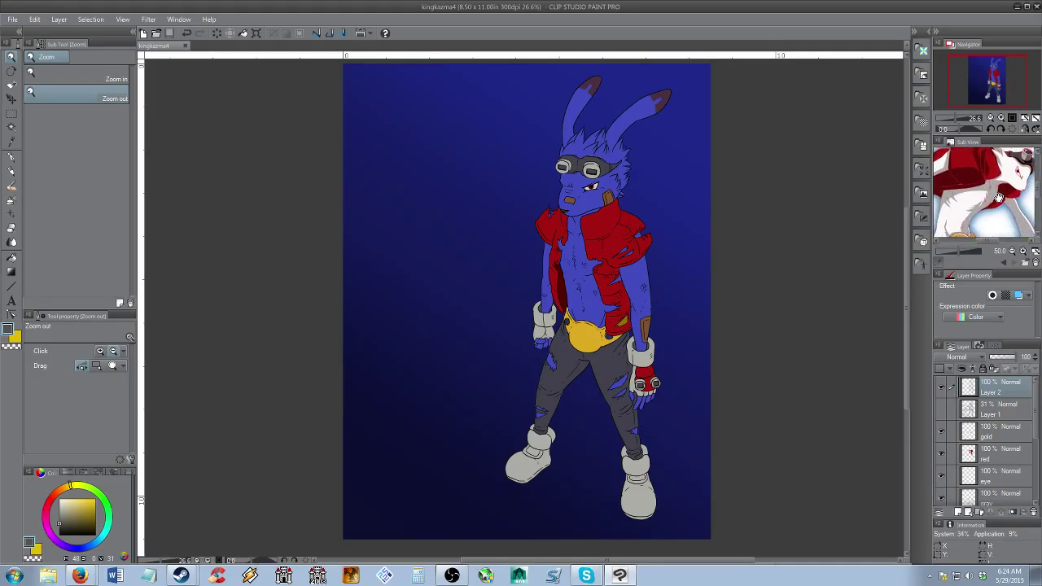
pyautogui.click(1023, 252)
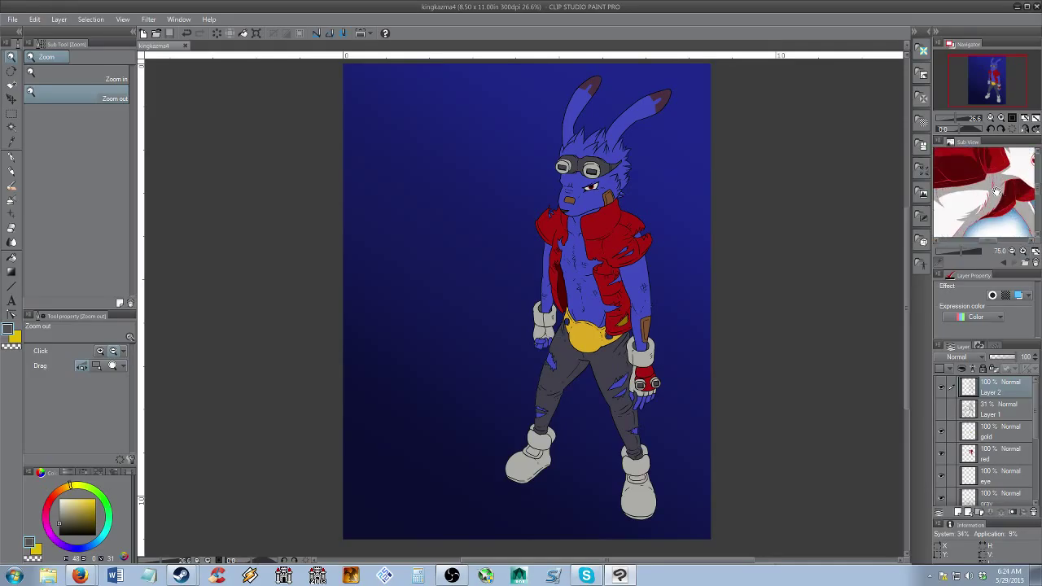
pyautogui.moveTo(998, 202)
pyautogui.mouseDown()
pyautogui.moveTo(980, 192)
pyautogui.moveTo(994, 204)
pyautogui.mouseUp()
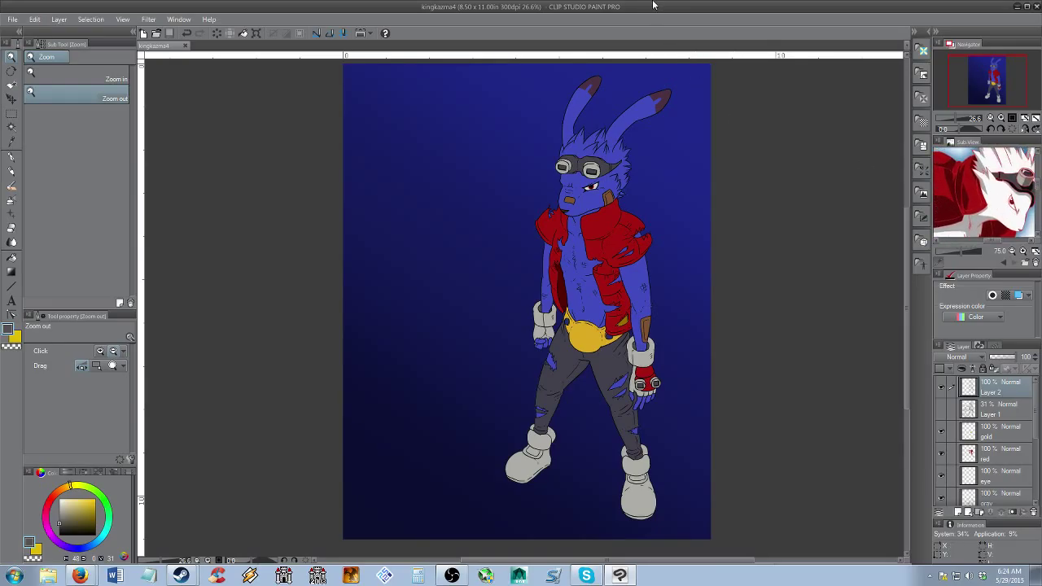
pyautogui.click(942, 389)
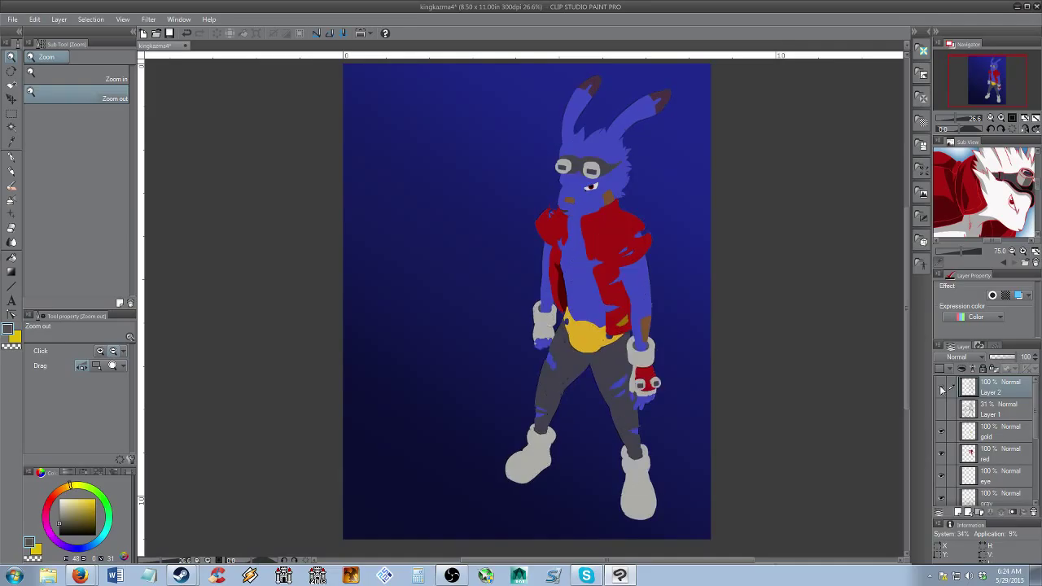
pyautogui.click(942, 389)
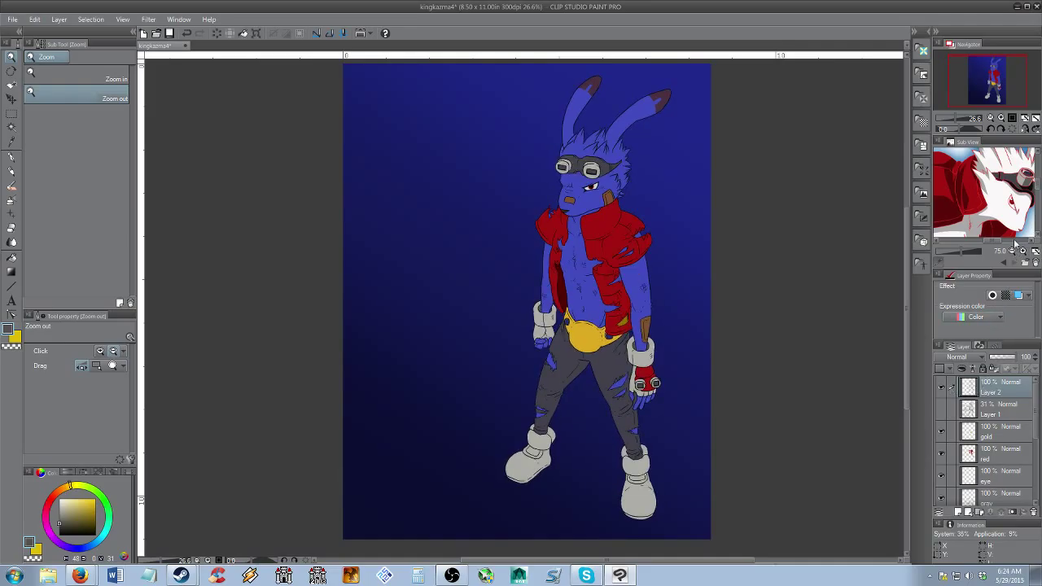
# Sample the outline red (H 3, S 82, V 93) from the reference and enlarge the Hard Lineart brush to size 800
pyautogui.scroll(4, 978, 218)
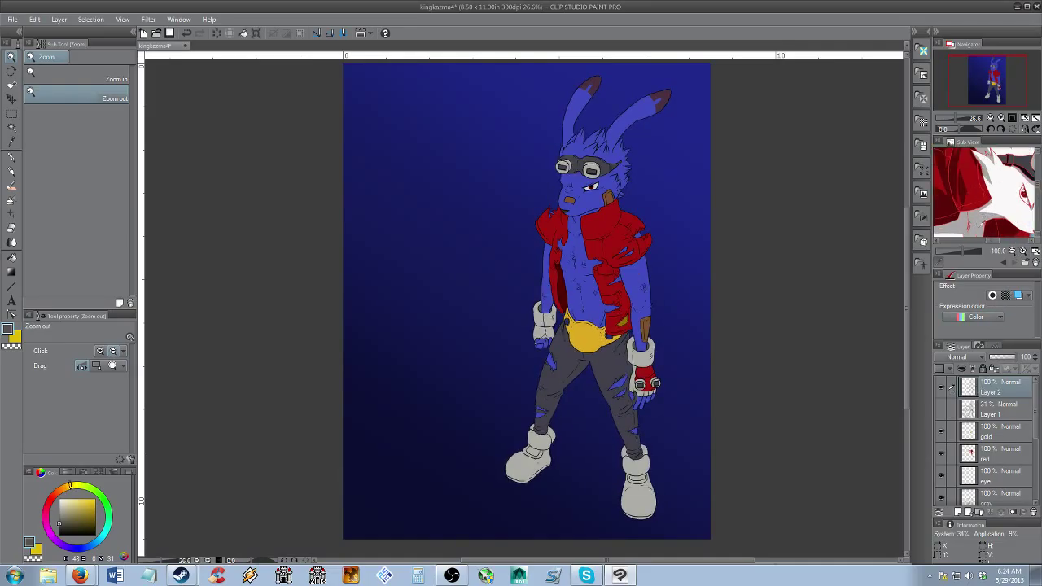
pyautogui.click(977, 219)
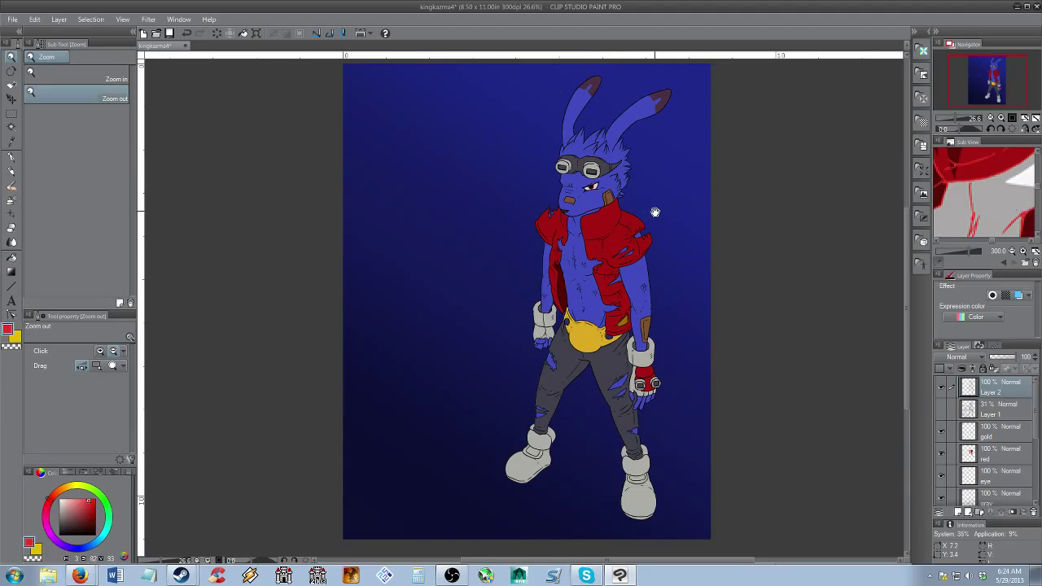
pyautogui.moveTo(654, 212); pyautogui.dragTo(583, 236)
pyautogui.press('b')
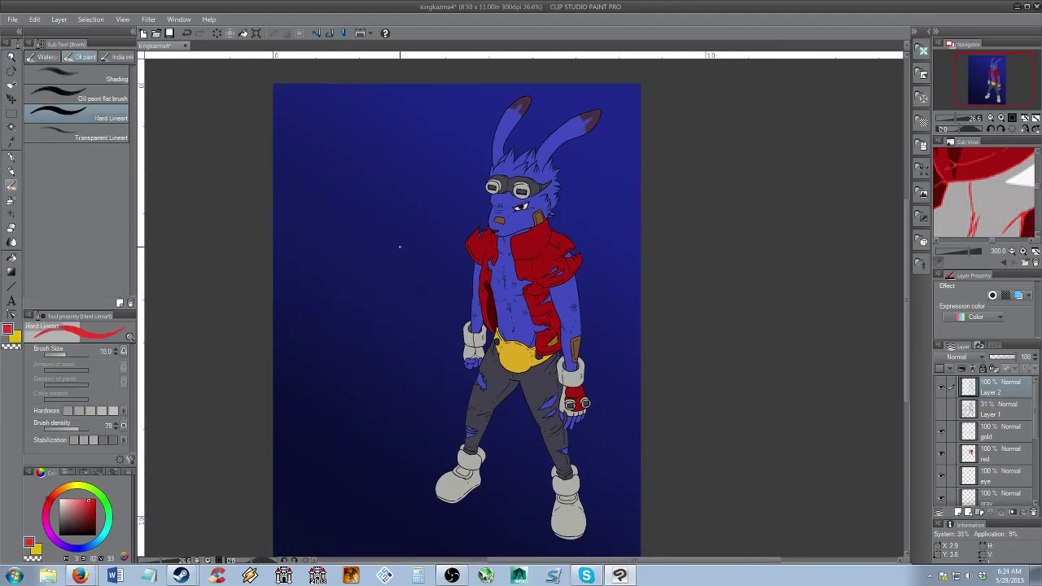
pyautogui.press(']')
pyautogui.press(']')
pyautogui.press(']')
pyautogui.press(']')
pyautogui.press(']')
pyautogui.press(']')
pyautogui.press(']')
pyautogui.press(']')
pyautogui.press(']')
pyautogui.press(']')
pyautogui.press(']')
pyautogui.press(']')
pyautogui.press(']')
pyautogui.press(']')
pyautogui.press(']')
pyautogui.press(']')
pyautogui.press(']')
pyautogui.press(']')
pyautogui.press(']')
pyautogui.press(']')
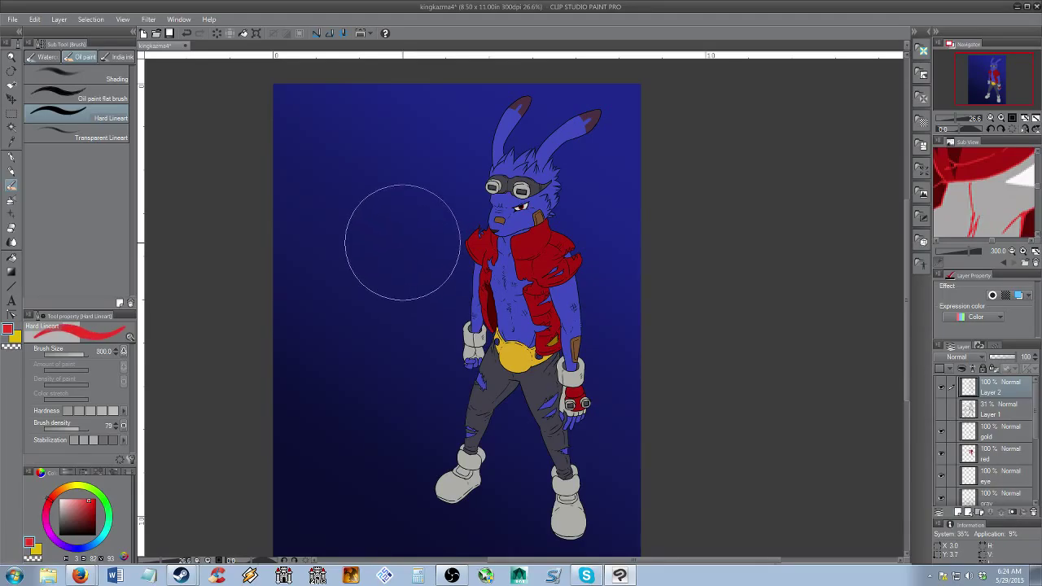
# Lock the transparent pixels of Layer 2 and paint the character's entire line art red
pyautogui.click(994, 369)
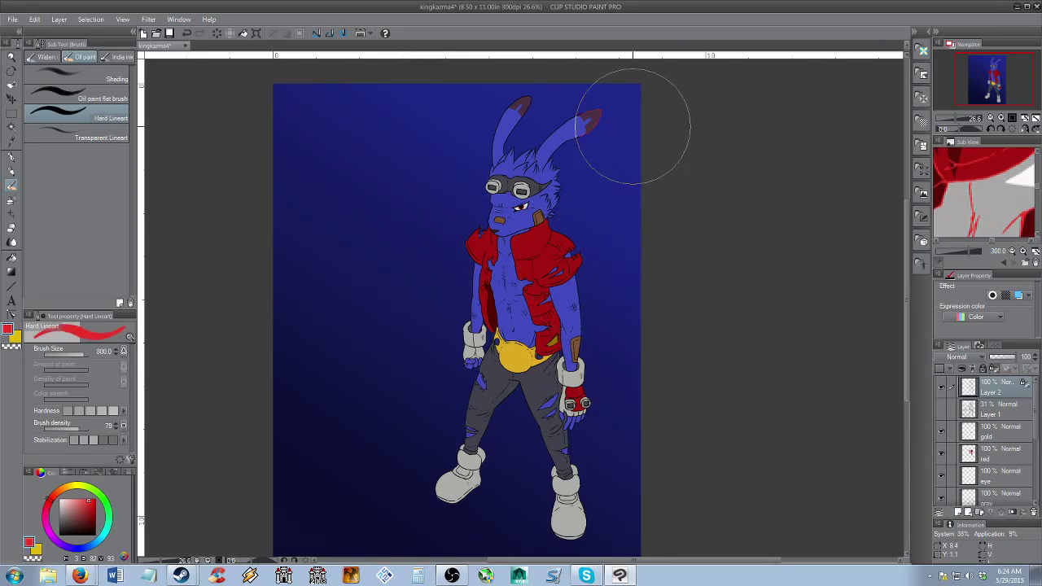
pyautogui.moveTo(634, 127)
pyautogui.mouseDown()
pyautogui.moveTo(429, 170)
pyautogui.moveTo(474, 244)
pyautogui.moveTo(595, 303)
pyautogui.moveTo(577, 364)
pyautogui.moveTo(628, 449)
pyautogui.moveTo(622, 511)
pyautogui.mouseUp()
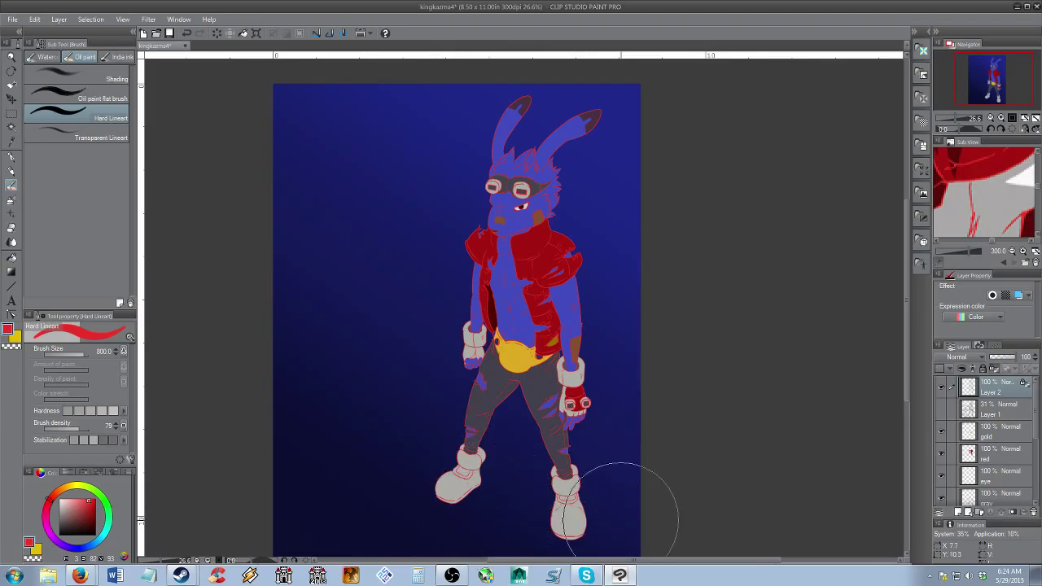
pyautogui.hotkey('alt', 'space')
pyautogui.moveTo(563, 318); pyautogui.dragTo(589, 286)
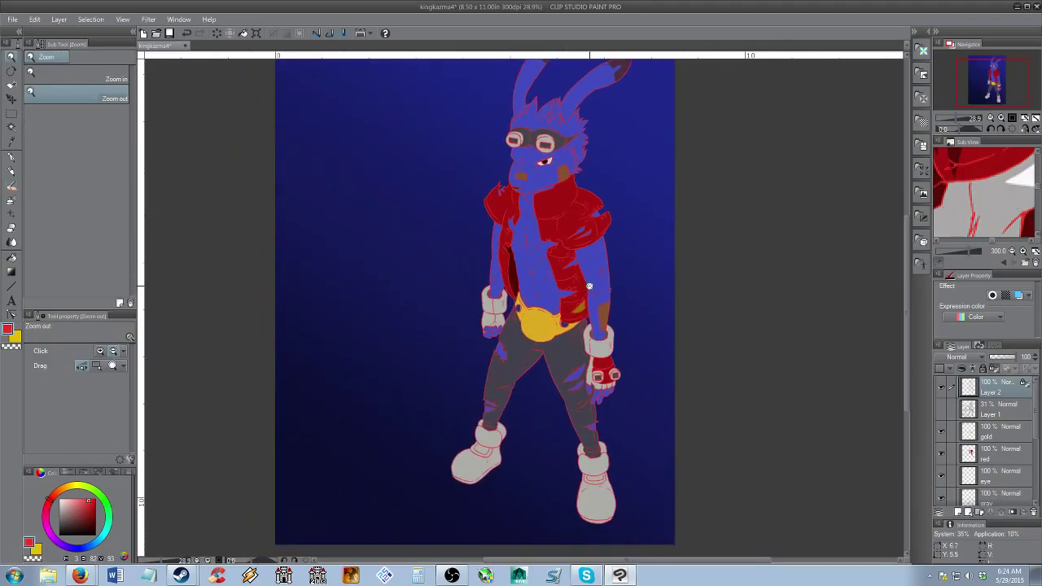
# Examine the red outlines on the face, jacket, belt and boots against the reference image
pyautogui.moveTo(980, 205); pyautogui.dragTo(1004, 173)
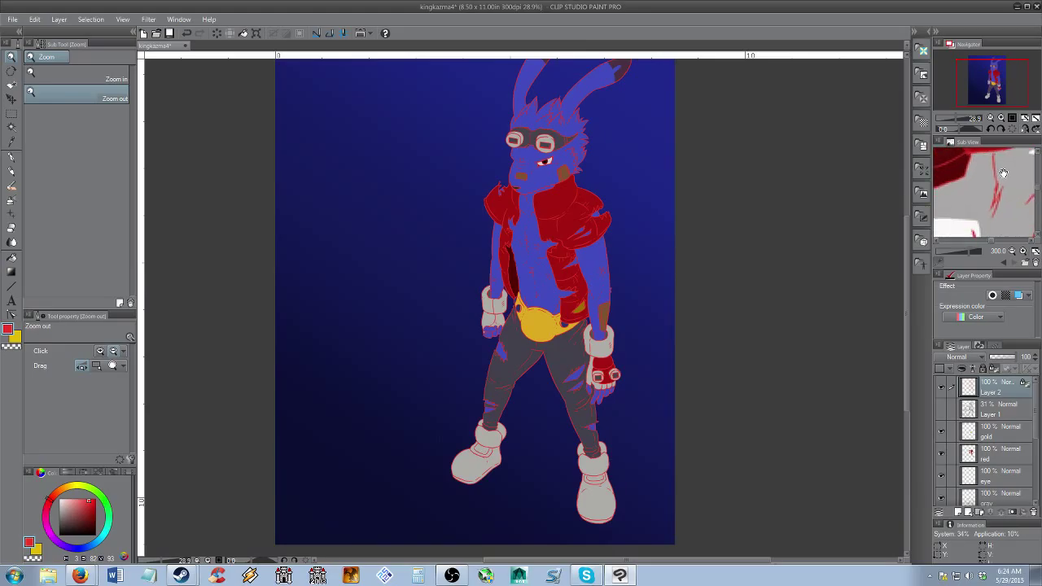
pyautogui.click(1013, 251)
pyautogui.click(1013, 252)
pyautogui.moveTo(982, 224); pyautogui.dragTo(993, 203)
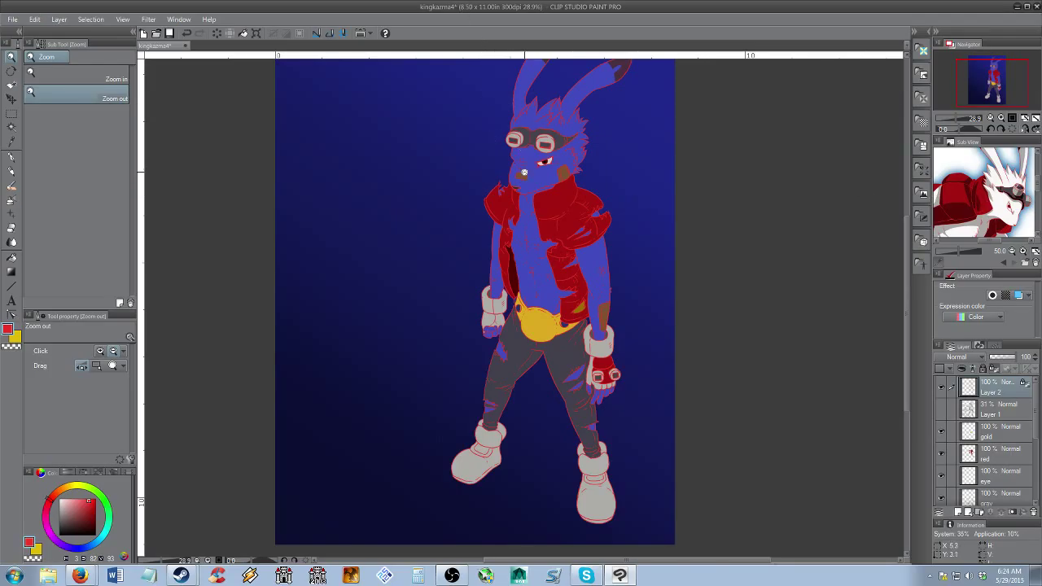
pyautogui.moveTo(527, 201); pyautogui.dragTo(543, 202)
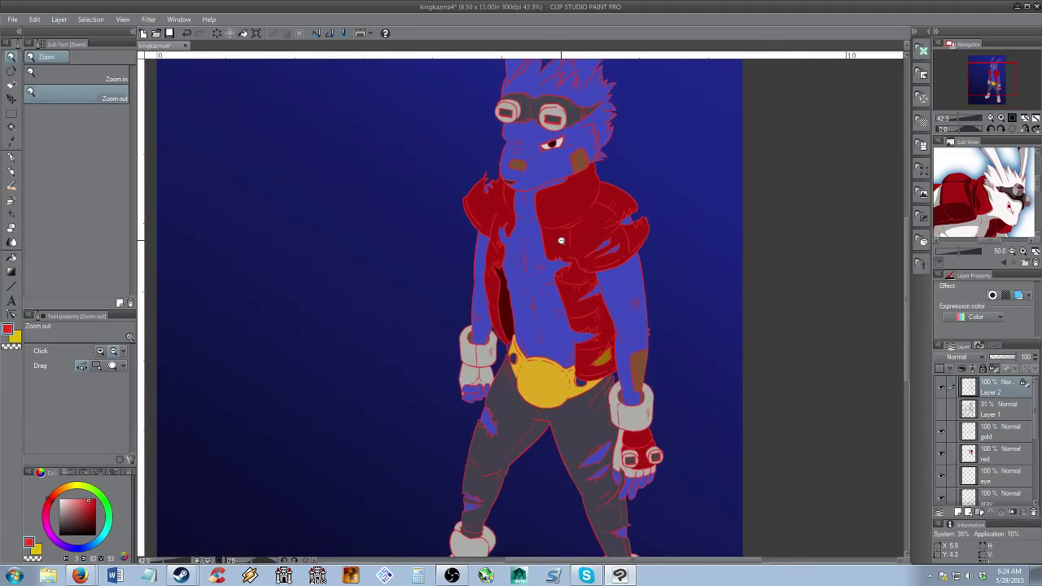
pyautogui.moveTo(538, 338); pyautogui.dragTo(565, 217)
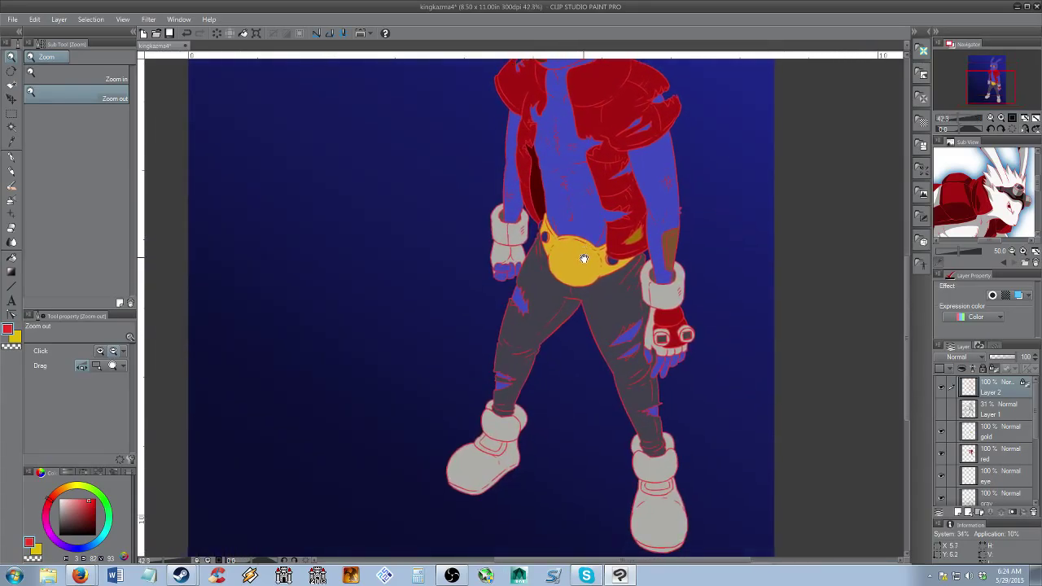
pyautogui.moveTo(583, 262); pyautogui.dragTo(578, 265)
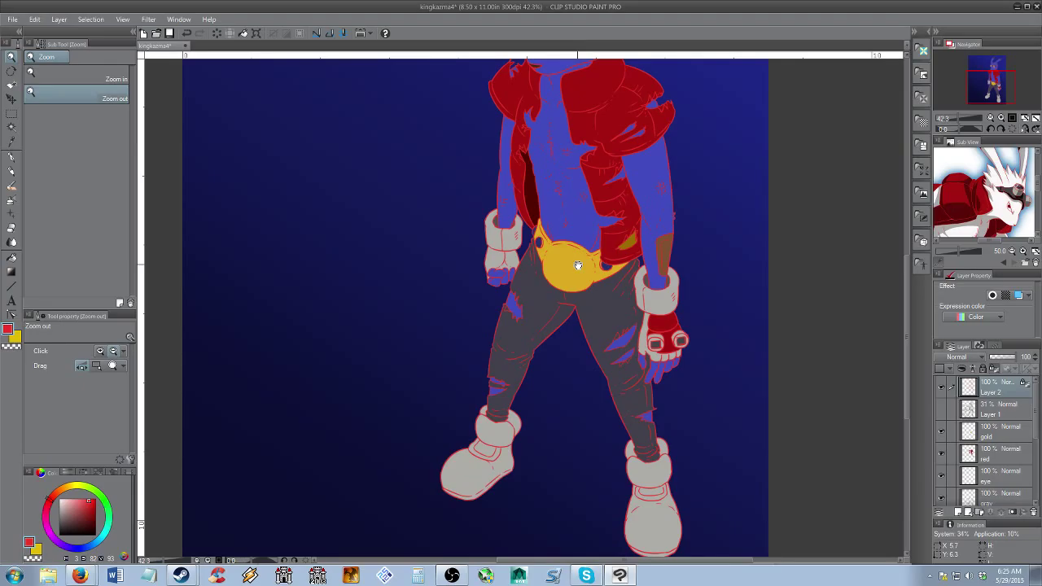
pyautogui.moveTo(578, 266); pyautogui.dragTo(586, 305)
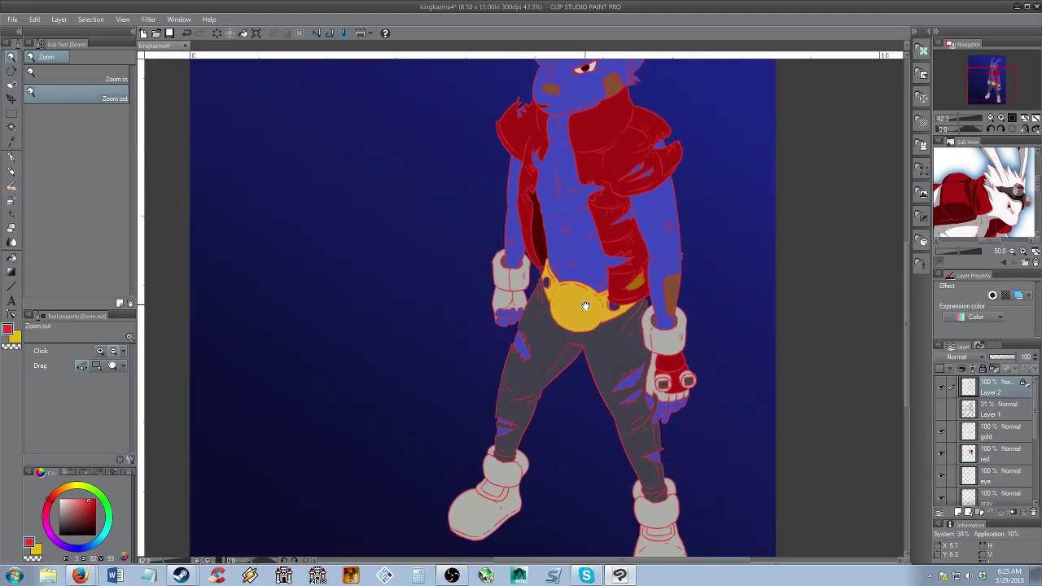
pyautogui.moveTo(577, 203); pyautogui.dragTo(562, 293)
# Set the Hard Lineart brush to black (H 3, S 100, V 0) and reduce its size to 170
pyautogui.press('e')
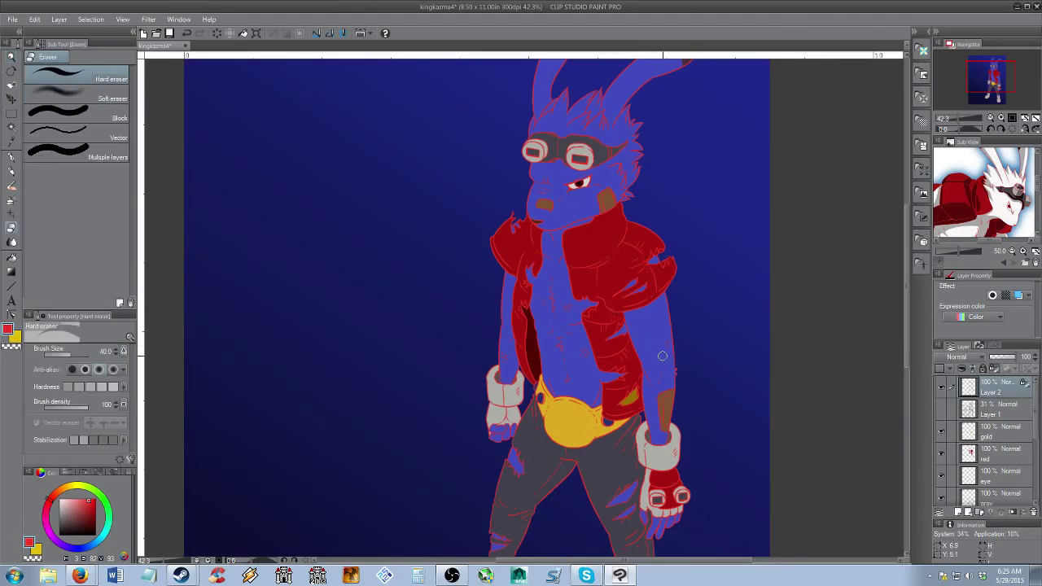
pyautogui.press('b')
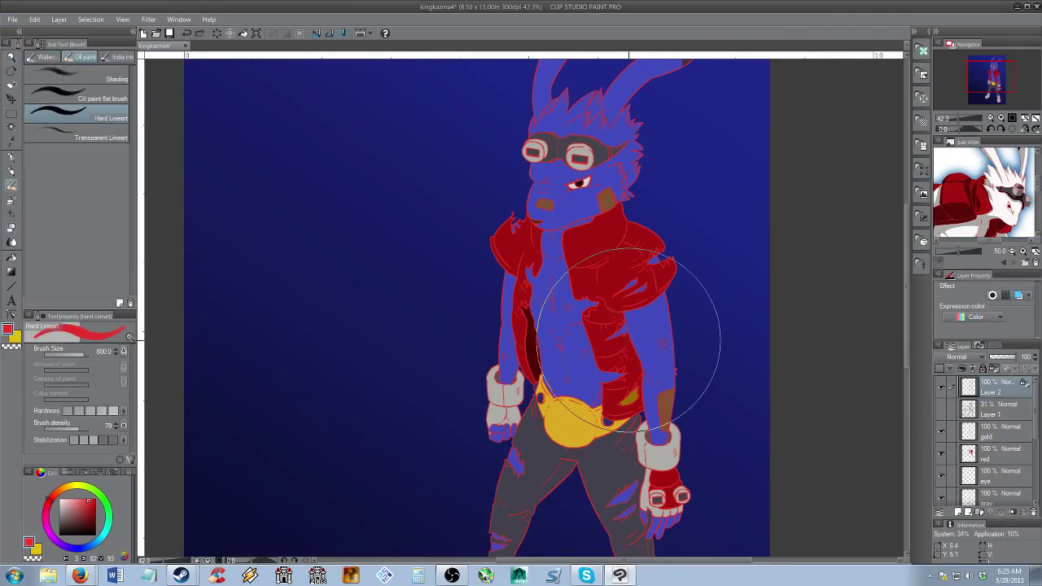
pyautogui.press('[')
pyautogui.press('[')
pyautogui.press('[')
pyautogui.press('[')
pyautogui.press('[')
pyautogui.press('[')
pyautogui.press('[')
pyautogui.press('[')
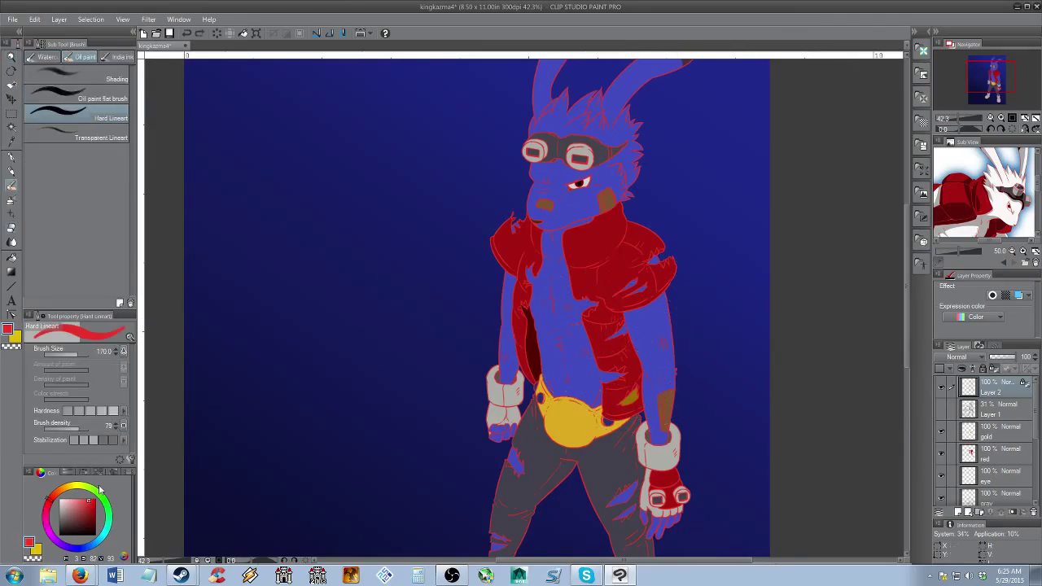
pyautogui.moveTo(82, 511); pyautogui.dragTo(162, 571)
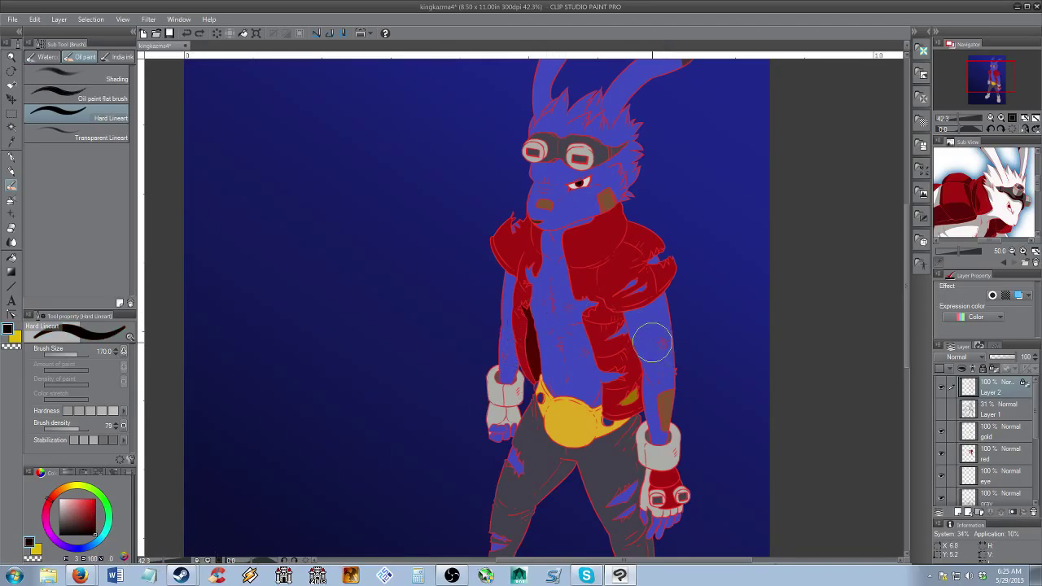
# Reduce the brush to size 50 and recolor the hatched scratch marks on the arms and torso black
pyautogui.moveTo(655, 338); pyautogui.dragTo(661, 350)
pyautogui.hotkey('ctrl', 'z')
pyautogui.press('[')
pyautogui.press('[')
pyautogui.press('[')
pyautogui.press('[')
pyautogui.press('[')
pyautogui.press('[')
pyautogui.moveTo(660, 332); pyautogui.dragTo(668, 348)
pyautogui.hotkey('ctrl', 'z')
pyautogui.hotkey('ctrl', 'z')
pyautogui.moveTo(661, 337); pyautogui.dragTo(660, 351)
pyautogui.moveTo(665, 338)
pyautogui.mouseDown()
pyautogui.moveTo(663, 351)
pyautogui.moveTo(669, 341)
pyautogui.mouseUp()
pyautogui.moveTo(658, 347); pyautogui.dragTo(668, 347)
pyautogui.hscroll(-1, 635, 334)
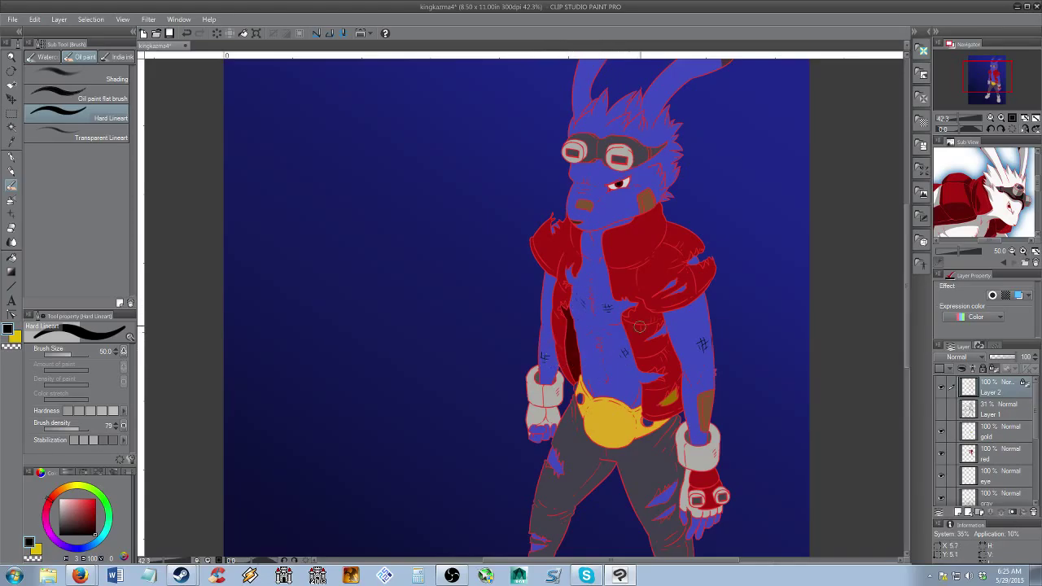
# Examine the eye and cheek on the reference at 200% and try a short black mark beside the character's eye
pyautogui.moveTo(625, 269); pyautogui.dragTo(589, 333)
pyautogui.press('/')
pyautogui.moveTo(593, 284); pyautogui.dragTo(889, 277)
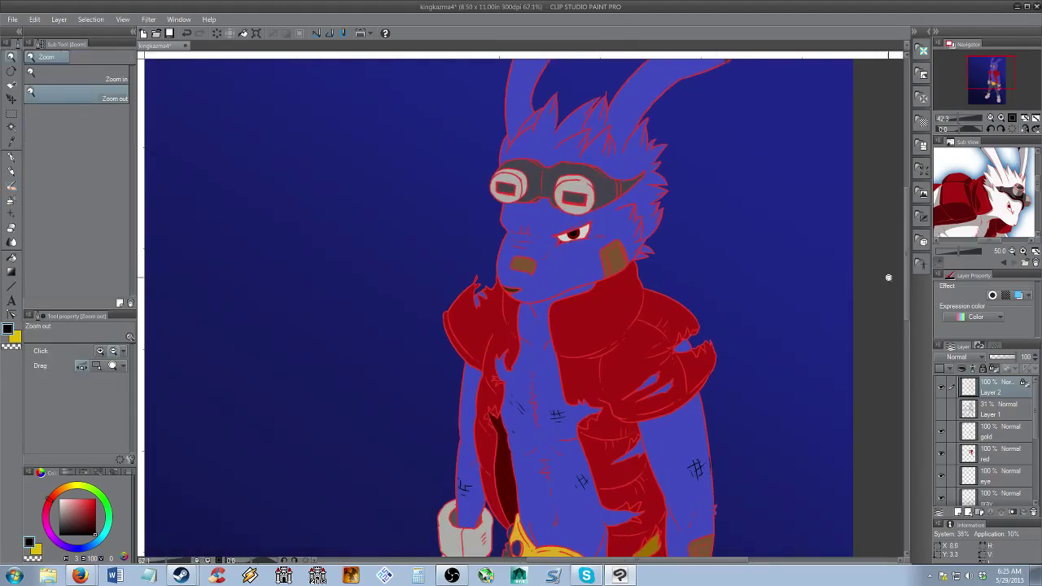
pyautogui.click(1023, 252)
pyautogui.click(1023, 252)
pyautogui.click(1023, 252)
pyautogui.moveTo(992, 241); pyautogui.dragTo(1002, 240)
pyautogui.moveTo(1039, 188); pyautogui.dragTo(1040, 189)
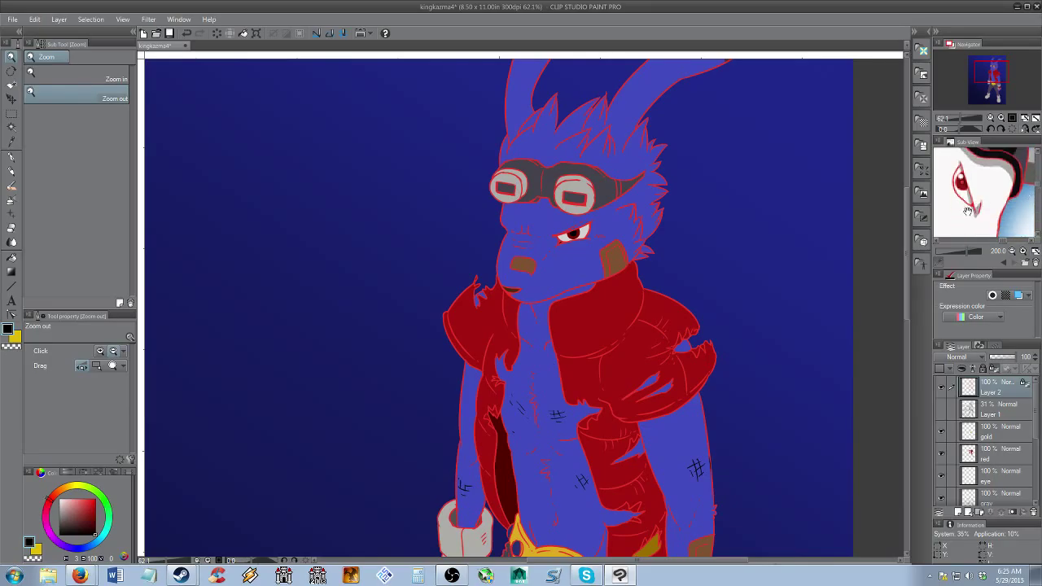
pyautogui.moveTo(968, 211)
pyautogui.mouseDown()
pyautogui.moveTo(982, 196)
pyautogui.moveTo(988, 215)
pyautogui.moveTo(969, 192)
pyautogui.moveTo(949, 202)
pyautogui.moveTo(961, 202)
pyautogui.mouseUp()
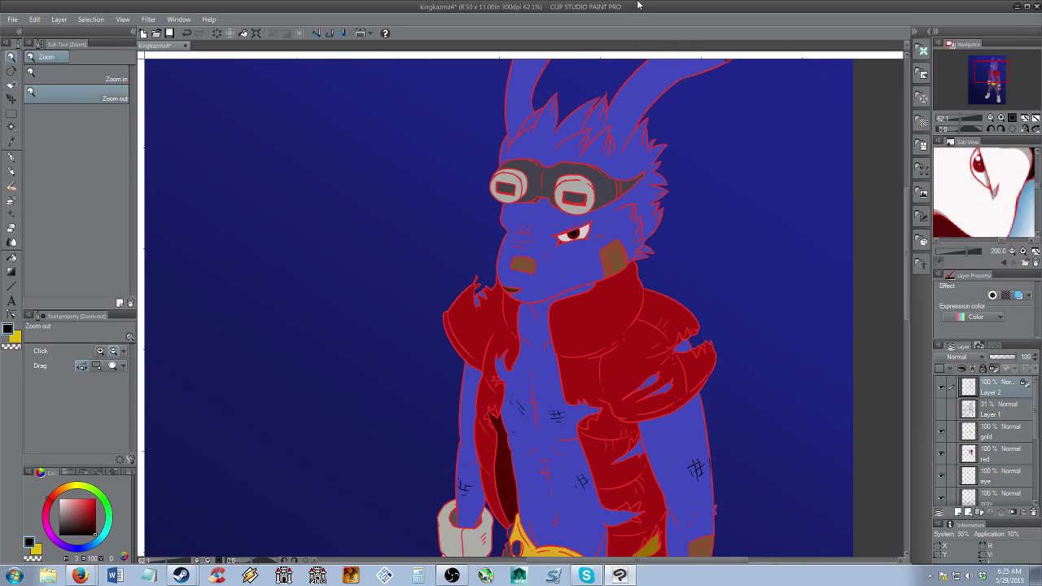
pyautogui.press('b')
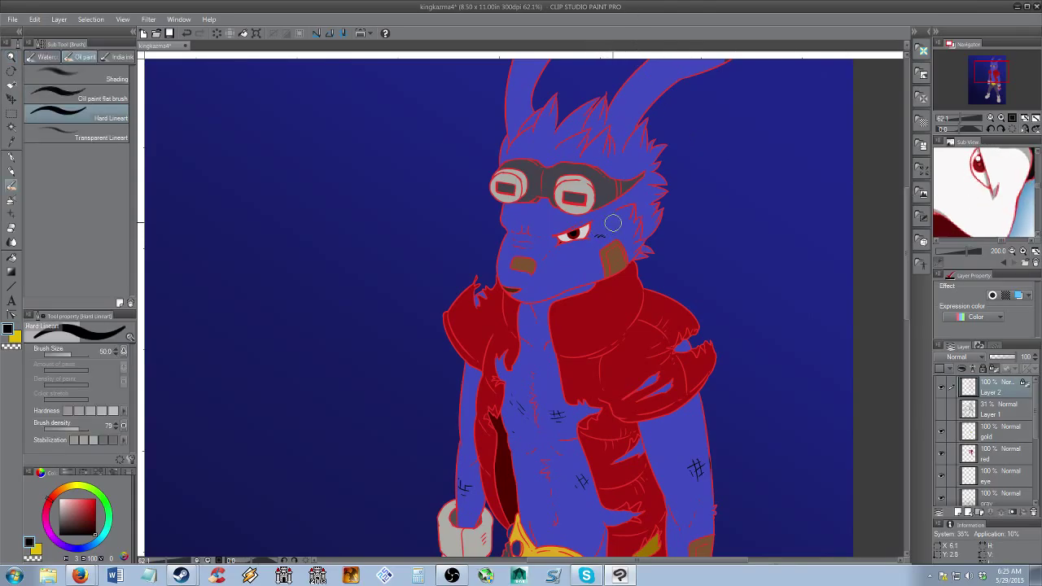
# Review the whole figure's red outlines and black scratch marks at several magnifications
pyautogui.press('/')
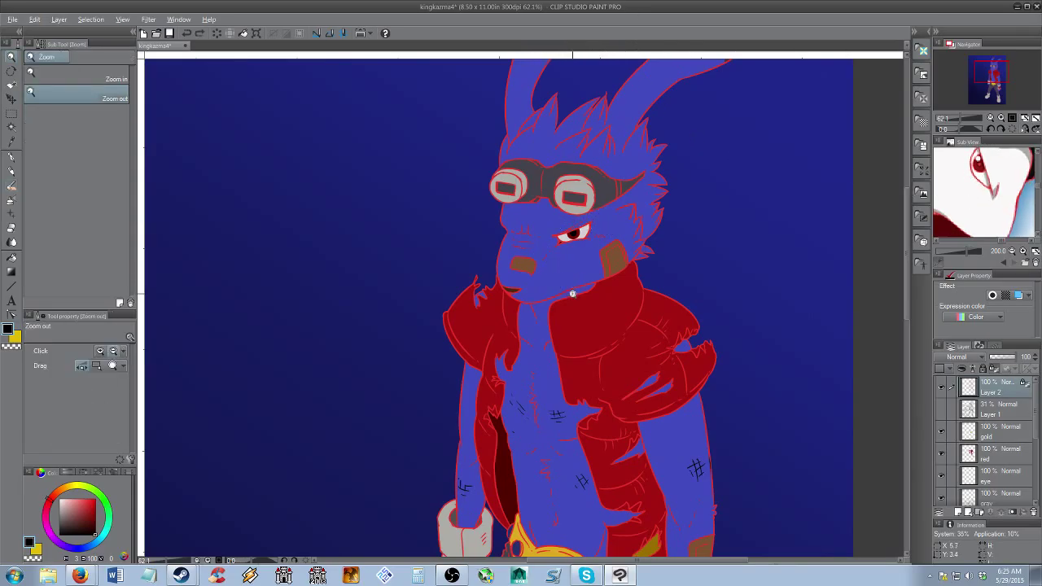
pyautogui.click(554, 291)
pyautogui.moveTo(558, 306); pyautogui.dragTo(549, 285)
pyautogui.moveTo(552, 316)
pyautogui.mouseDown()
pyautogui.moveTo(558, 256)
pyautogui.moveTo(575, 285)
pyautogui.moveTo(544, 305)
pyautogui.moveTo(546, 324)
pyautogui.moveTo(550, 306)
pyautogui.mouseUp()
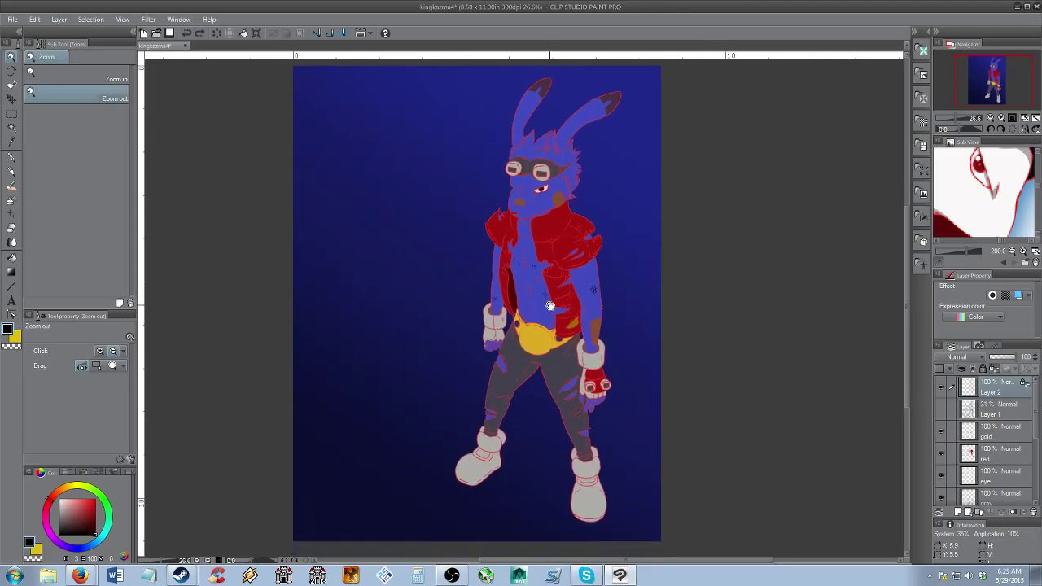
pyautogui.scroll(1, 535, 293)
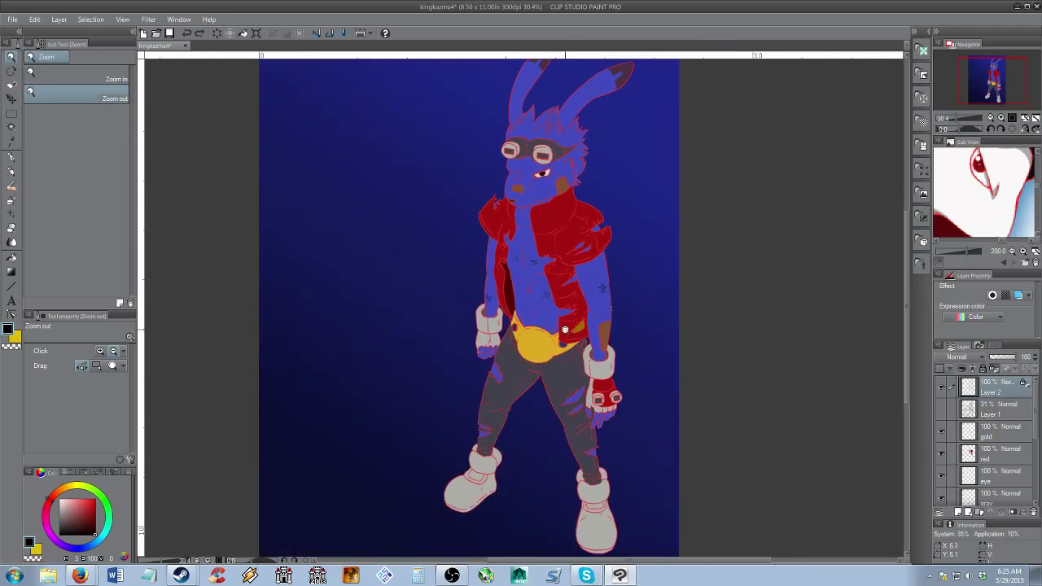
pyautogui.scroll(-3, 562, 307)
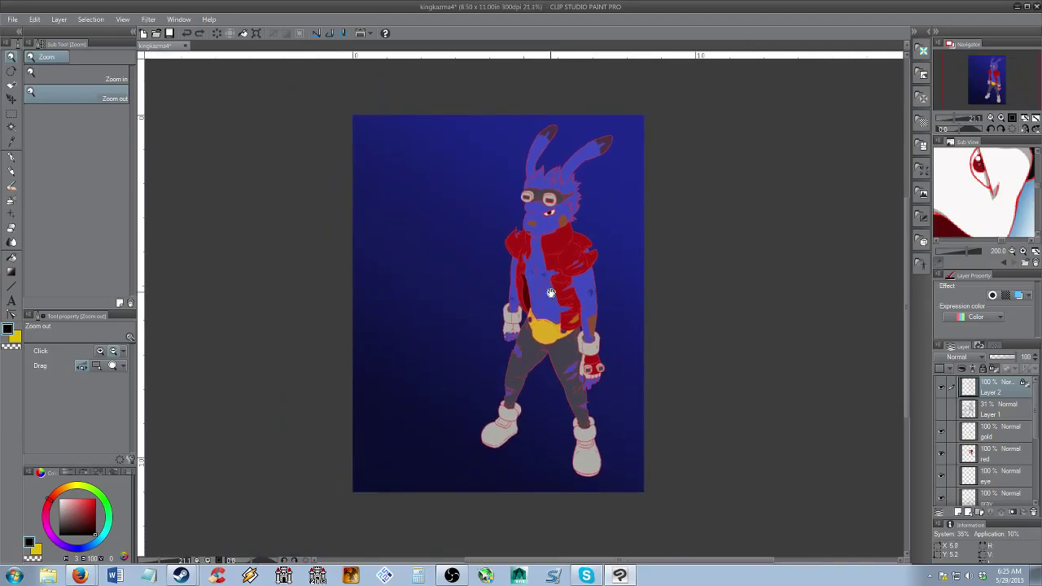
pyautogui.scroll(3, 546, 290)
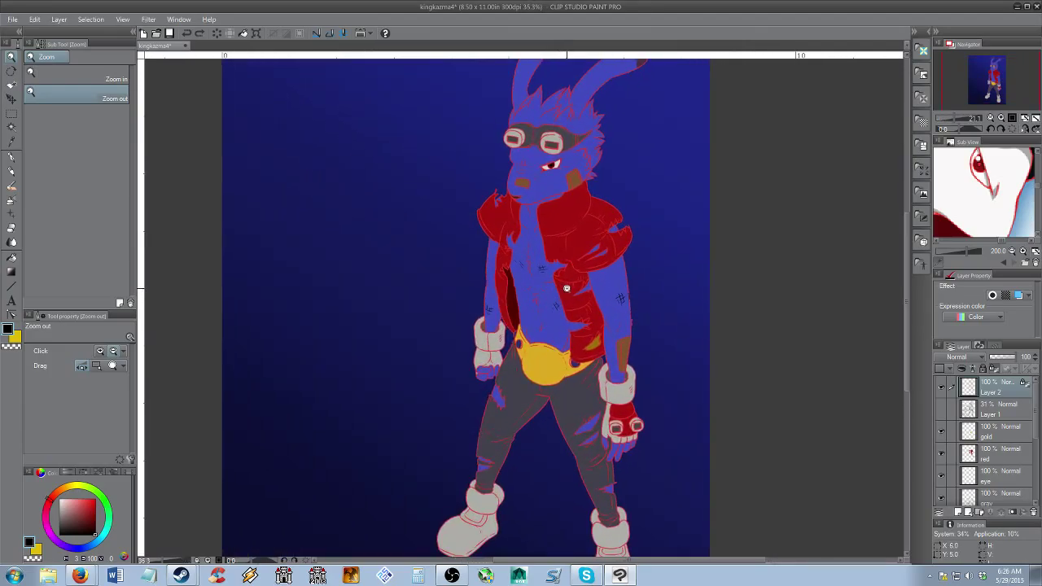
pyautogui.moveTo(565, 284); pyautogui.dragTo(568, 310)
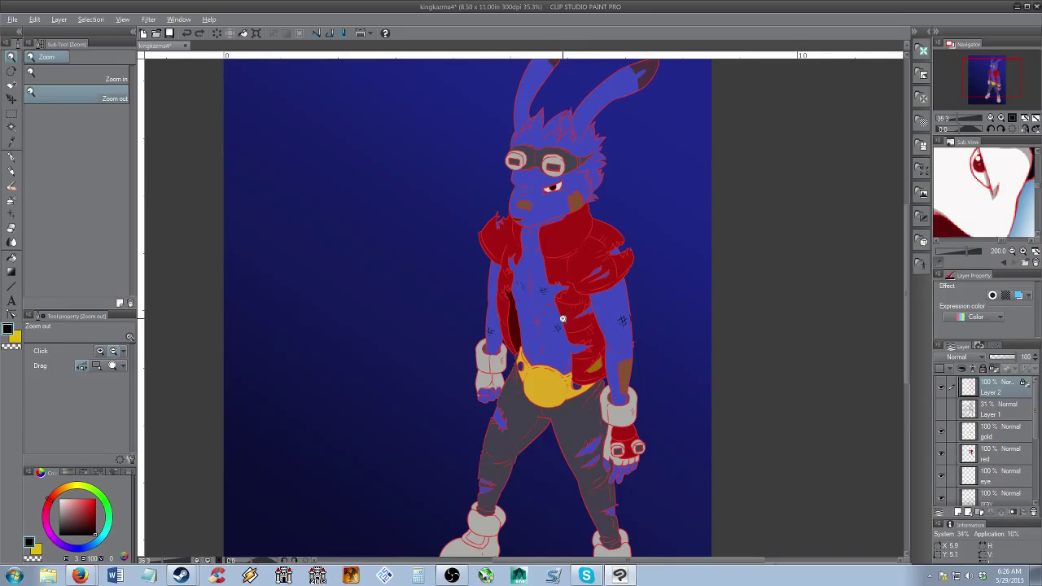
# Review the whole figure's red line art at several magnifications, down to the full page
pyautogui.scroll(-2, 562, 318)
pyautogui.scroll(1, 561, 310)
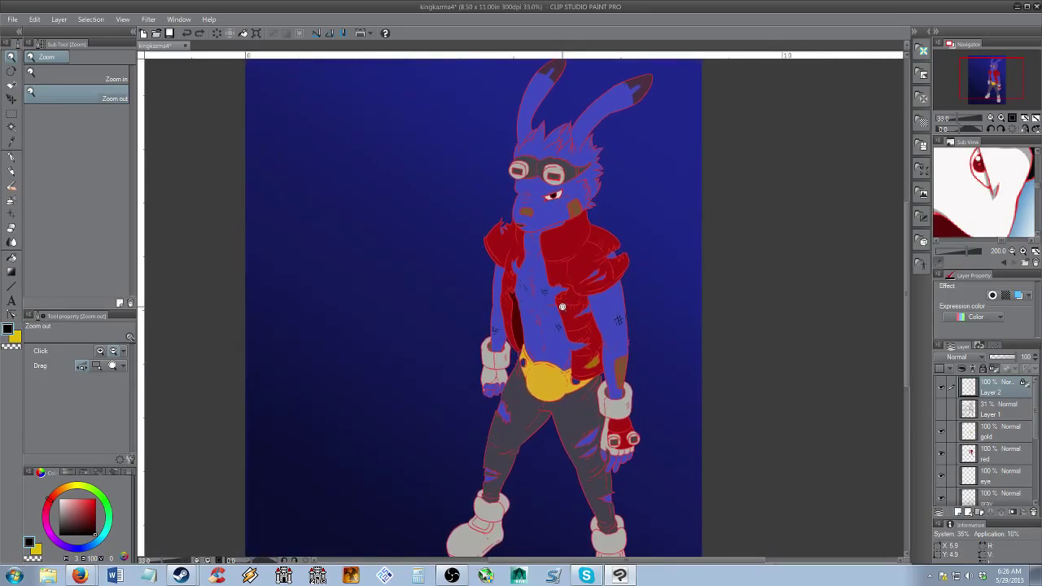
pyautogui.scroll(2, 566, 307)
pyautogui.scroll(-1, 565, 305)
pyautogui.moveTo(563, 302)
pyautogui.mouseDown()
pyautogui.moveTo(566, 333)
pyautogui.moveTo(559, 309)
pyautogui.mouseUp()
pyautogui.scroll(-2, 564, 328)
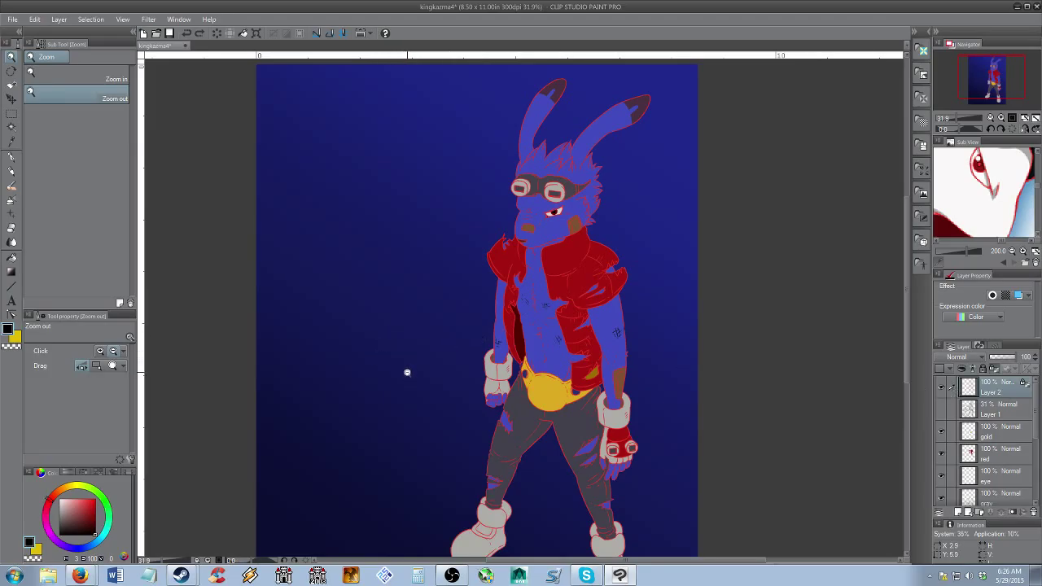
pyautogui.press('b')
pyautogui.moveTo(411, 375); pyautogui.dragTo(492, 272)
pyautogui.hotkey('alt', 'space')
pyautogui.moveTo(538, 337)
pyautogui.mouseDown()
pyautogui.moveTo(559, 320)
pyautogui.moveTo(555, 304)
pyautogui.mouseUp()
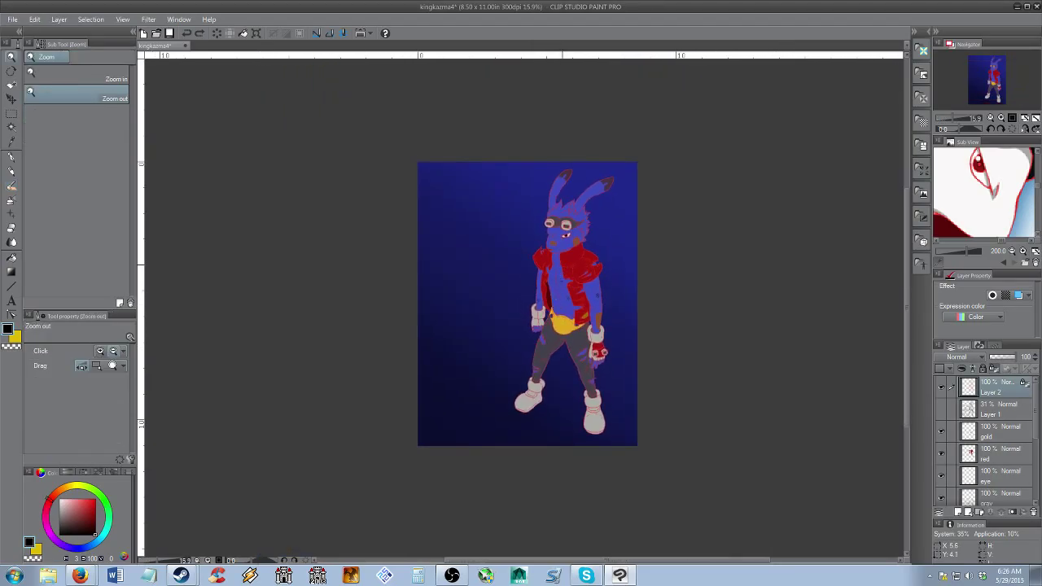
# Repaint all of the character's line art black with the Hard Lineart brush at size 1500 and save the drawing
pyautogui.press('b')
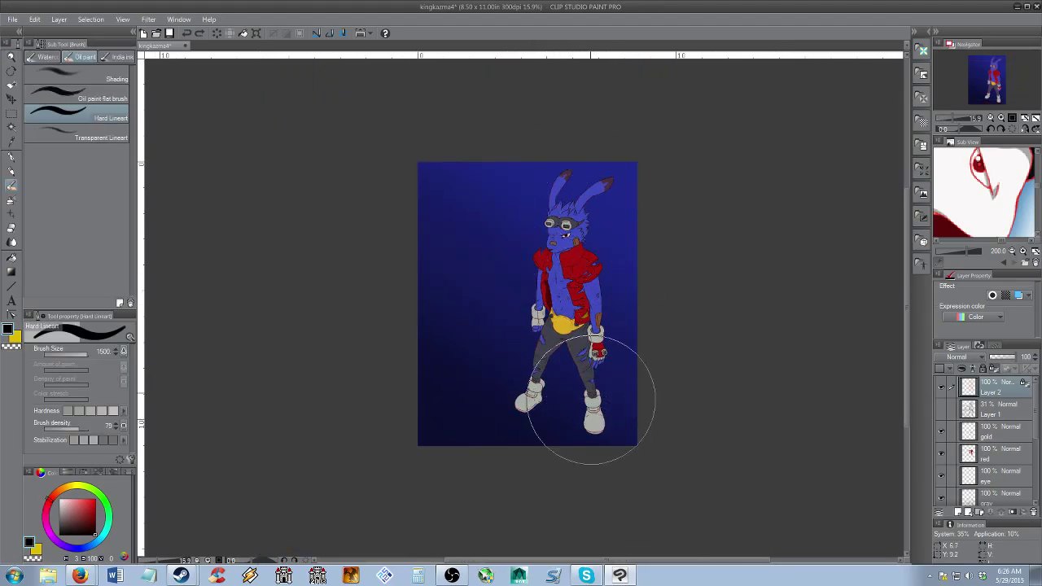
pyautogui.press('/')
pyautogui.moveTo(560, 274)
pyautogui.mouseDown()
pyautogui.moveTo(594, 272)
pyautogui.moveTo(584, 349)
pyautogui.mouseUp()
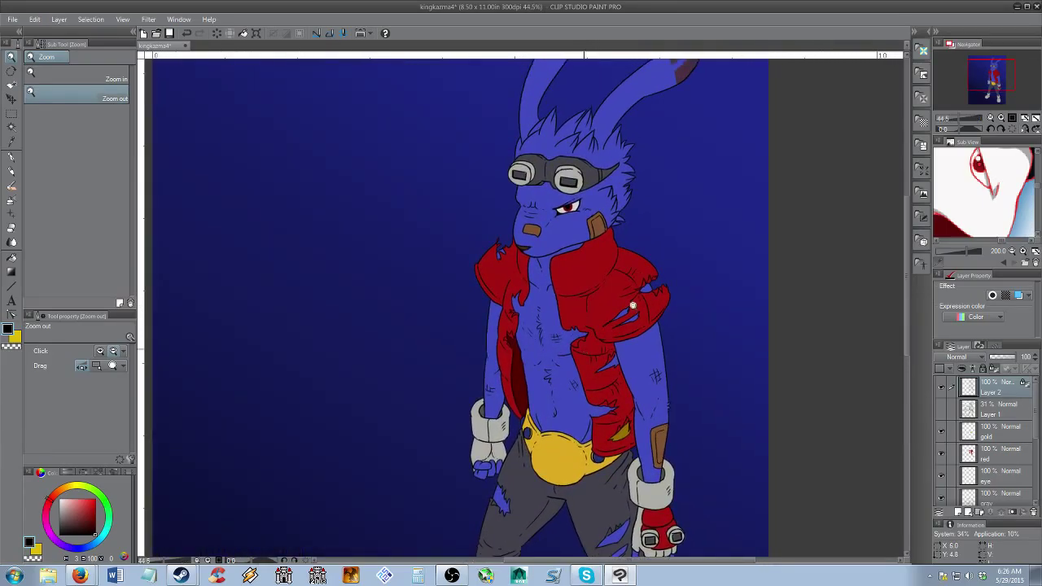
pyautogui.hotkey('ctrl', 's')
# Select the white layer holding the character's blue fur and lock its transparent pixels
pyautogui.moveTo(1033, 439); pyautogui.dragTo(1040, 472)
pyautogui.click(1000, 463)
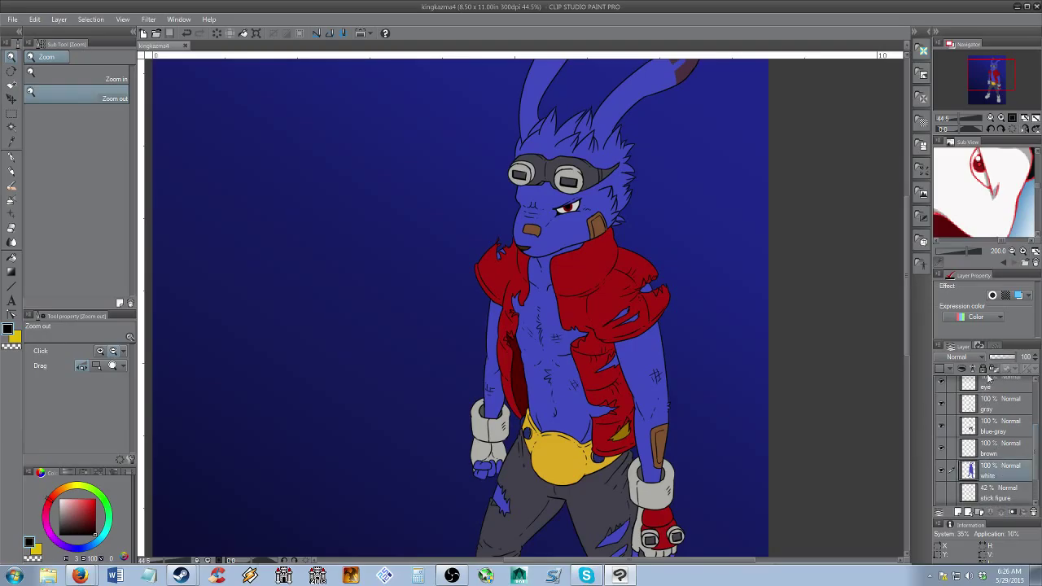
pyautogui.click(635, 380)
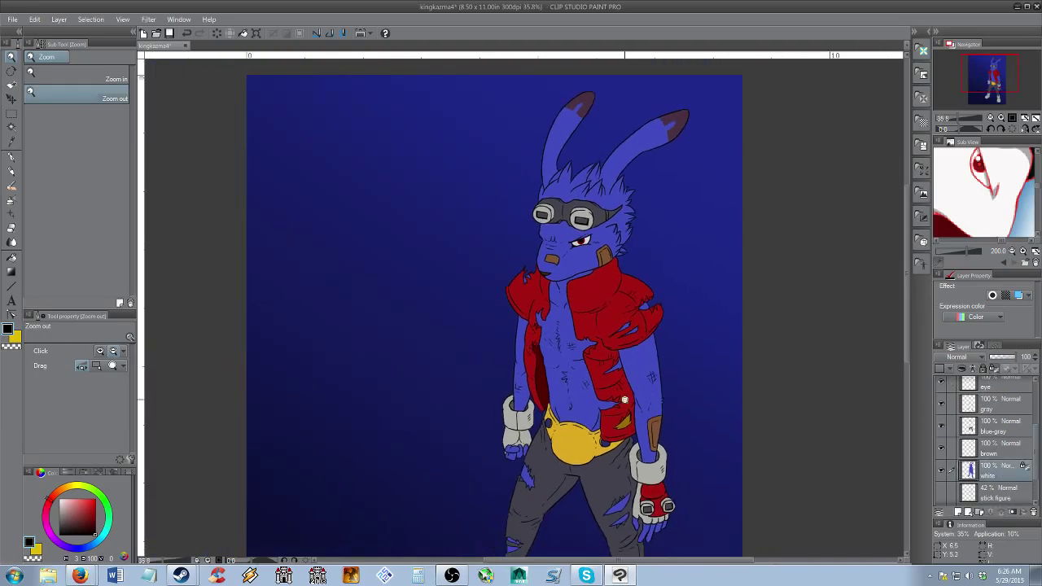
pyautogui.moveTo(626, 424); pyautogui.dragTo(610, 346)
pyautogui.click(638, 320)
pyautogui.press('b')
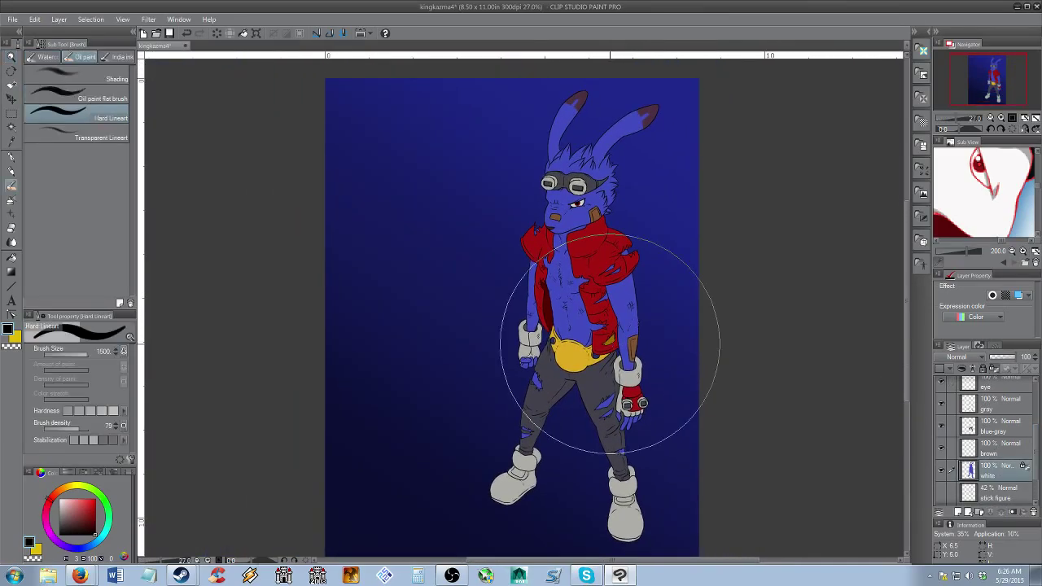
# Sample the fur color, lighten it to H 235, S 49, V 100, and repaint all of the character's fur with it
pyautogui.keyDown('alt'); pyautogui.click(568, 290); pyautogui.keyUp('alt')
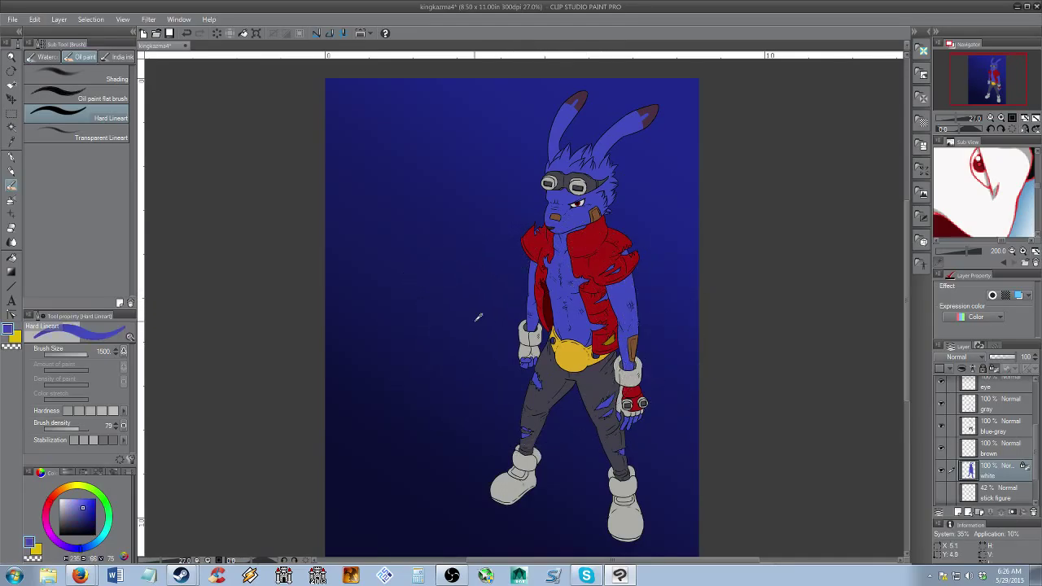
pyautogui.moveTo(78, 511); pyautogui.dragTo(76, 500)
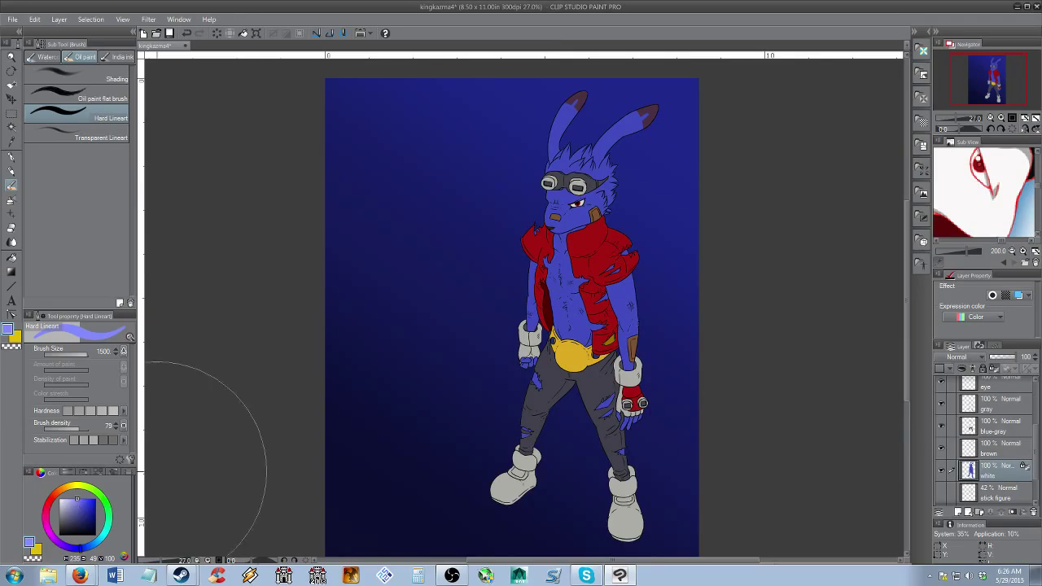
pyautogui.moveTo(479, 191)
pyautogui.mouseDown()
pyautogui.moveTo(570, 105)
pyautogui.moveTo(508, 454)
pyautogui.moveTo(664, 411)
pyautogui.mouseUp()
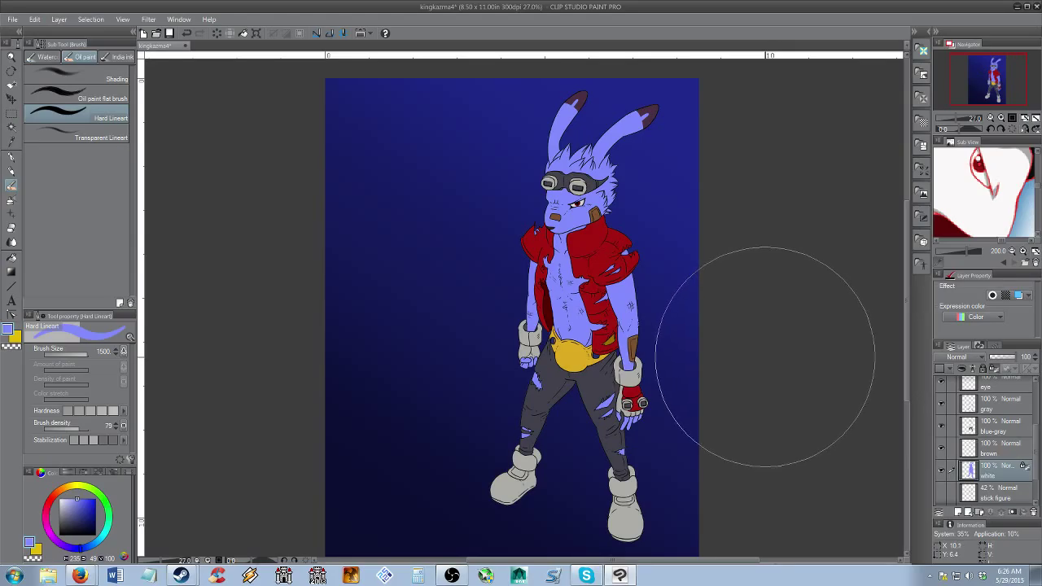
pyautogui.hotkey('alt', 'space')
pyautogui.click(686, 370)
pyautogui.moveTo(666, 371); pyautogui.dragTo(688, 372)
# Try recoloring the line art on Layer 2 dark red (S 100, V 75) and undo the stroke
pyautogui.scroll(4, 1031, 438)
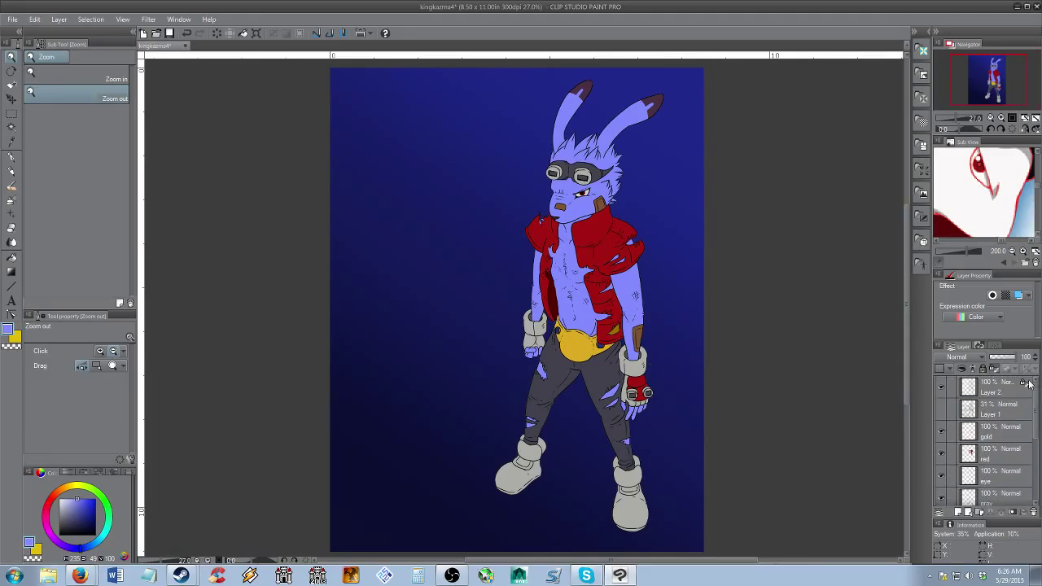
pyautogui.click(998, 388)
pyautogui.press('b')
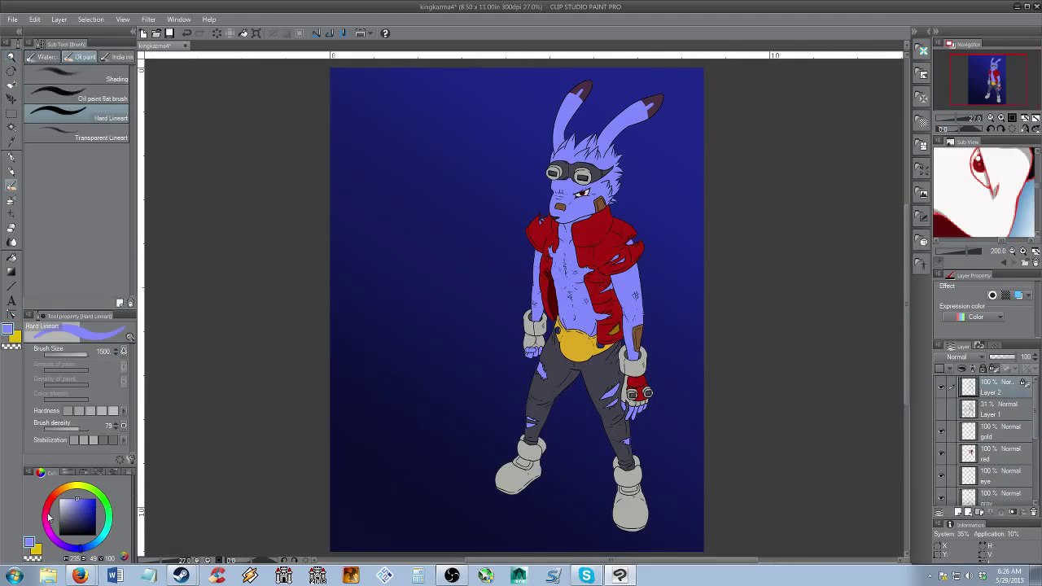
pyautogui.click(46, 506)
pyautogui.moveTo(84, 515); pyautogui.dragTo(102, 507)
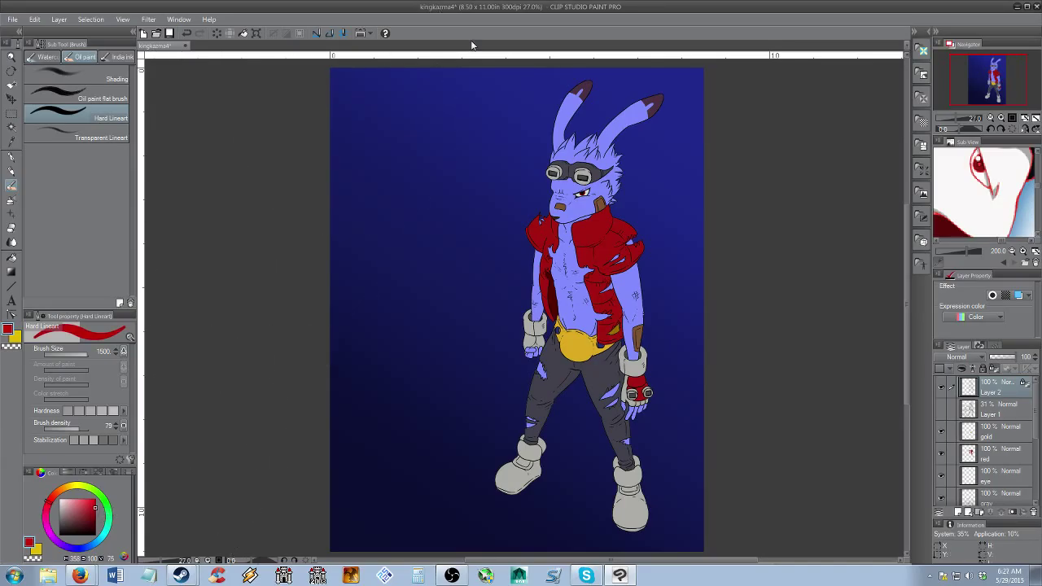
pyautogui.moveTo(615, 152)
pyautogui.mouseDown()
pyautogui.moveTo(669, 132)
pyautogui.moveTo(529, 133)
pyautogui.moveTo(706, 194)
pyautogui.moveTo(494, 269)
pyautogui.moveTo(478, 324)
pyautogui.moveTo(694, 319)
pyautogui.moveTo(541, 471)
pyautogui.moveTo(652, 487)
pyautogui.moveTo(676, 478)
pyautogui.mouseUp()
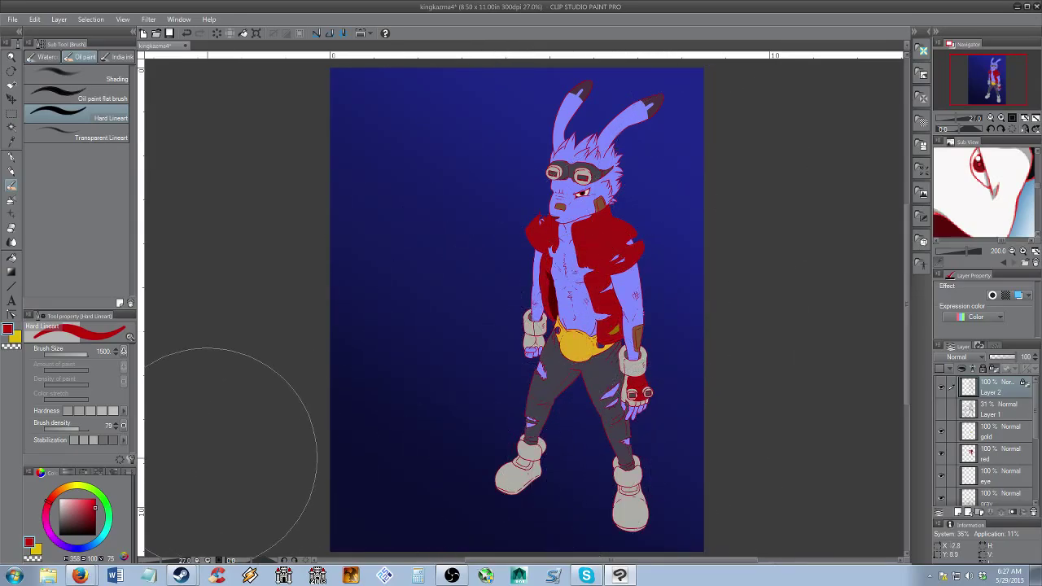
pyautogui.hotkey('ctrl', 'z')
# Try a brighter red (S 100, V 93) on the whole figure's line art and check it at full-page view
pyautogui.moveTo(97, 509); pyautogui.dragTo(94, 507)
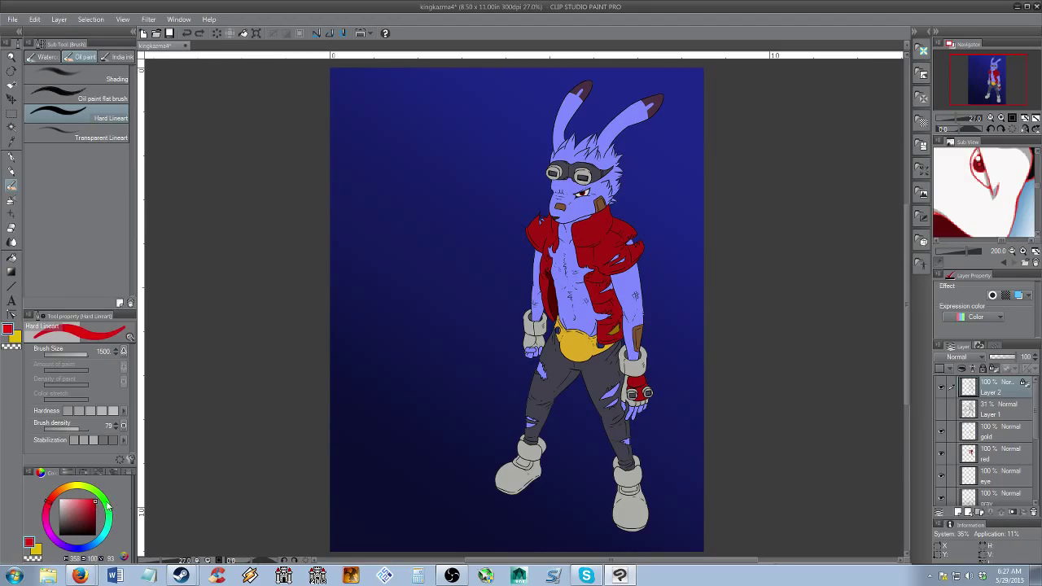
pyautogui.moveTo(532, 139)
pyautogui.mouseDown()
pyautogui.moveTo(702, 128)
pyautogui.moveTo(555, 179)
pyautogui.moveTo(671, 236)
pyautogui.moveTo(459, 315)
pyautogui.moveTo(664, 326)
pyautogui.moveTo(641, 384)
pyautogui.moveTo(481, 430)
pyautogui.moveTo(636, 476)
pyautogui.moveTo(691, 399)
pyautogui.mouseUp()
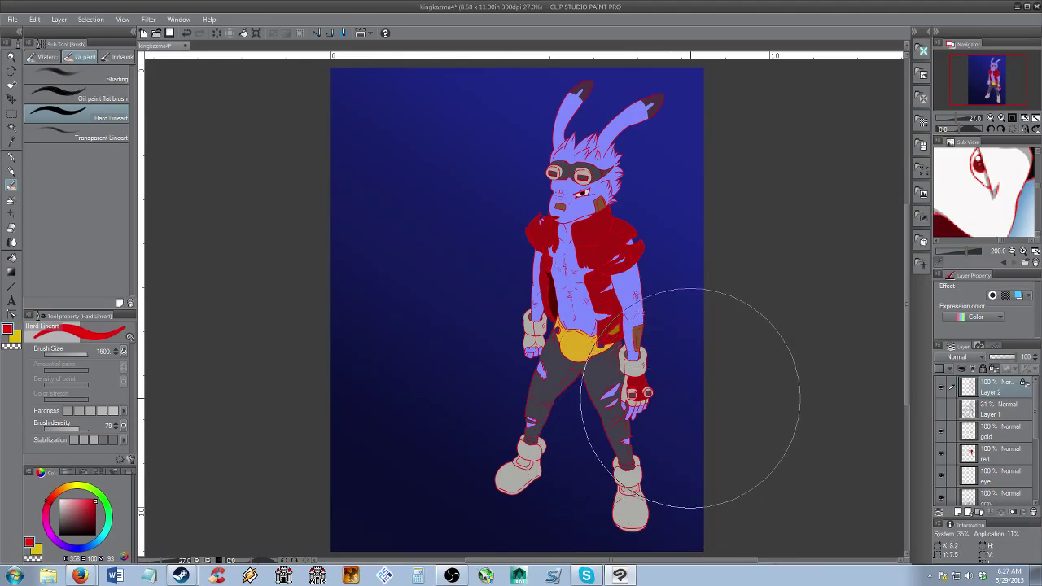
pyautogui.moveTo(633, 313); pyautogui.dragTo(607, 319)
pyautogui.hotkey('alt', 'space')
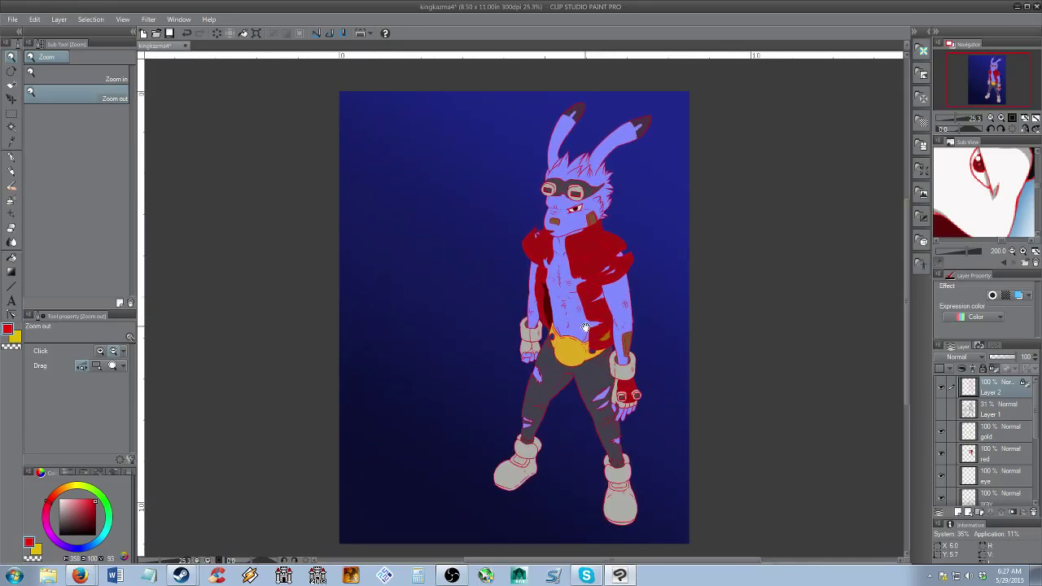
pyautogui.moveTo(585, 328)
pyautogui.mouseDown()
pyautogui.moveTo(595, 327)
pyautogui.moveTo(566, 325)
pyautogui.mouseUp()
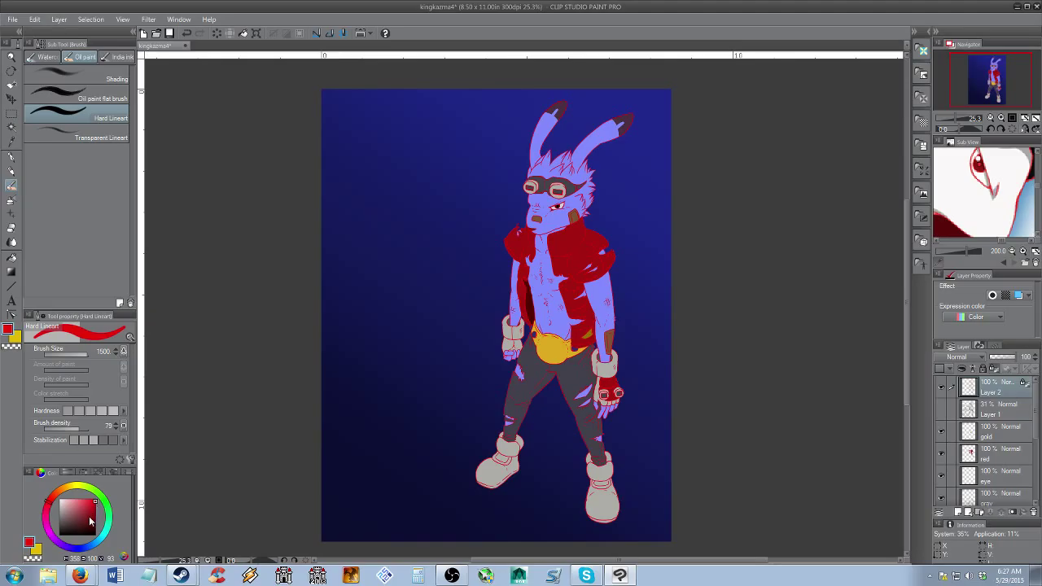
# Repaint the figure's line art black and show the Layer 1 sketch
pyautogui.moveTo(90, 522); pyautogui.dragTo(113, 544)
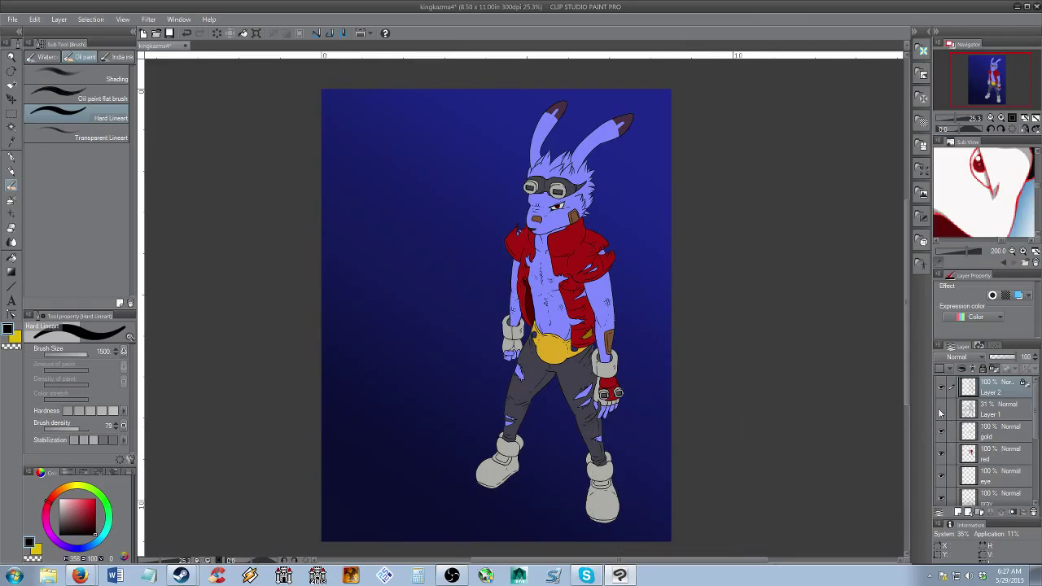
pyautogui.click(942, 408)
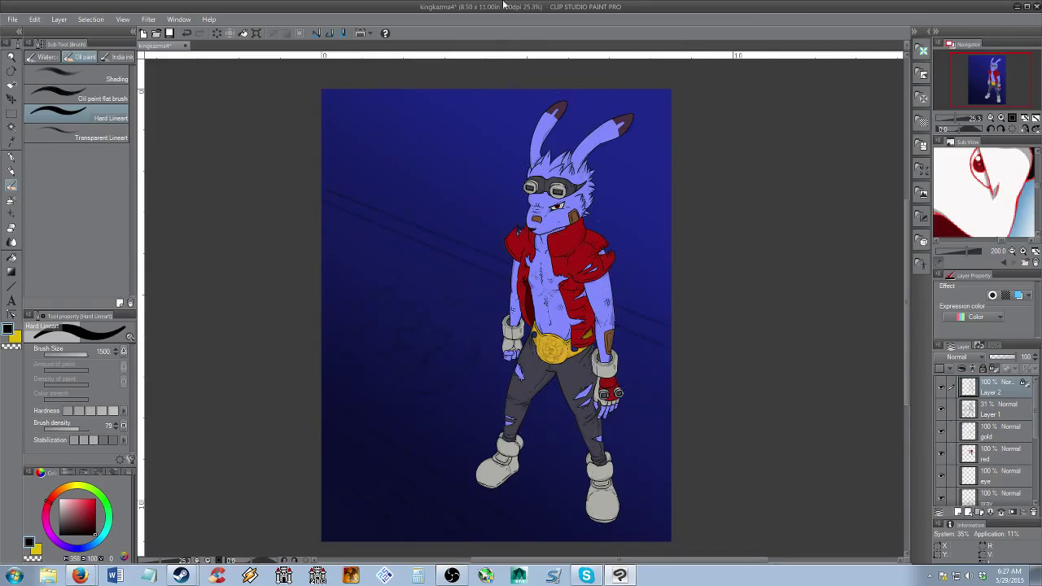
pyautogui.press('b')
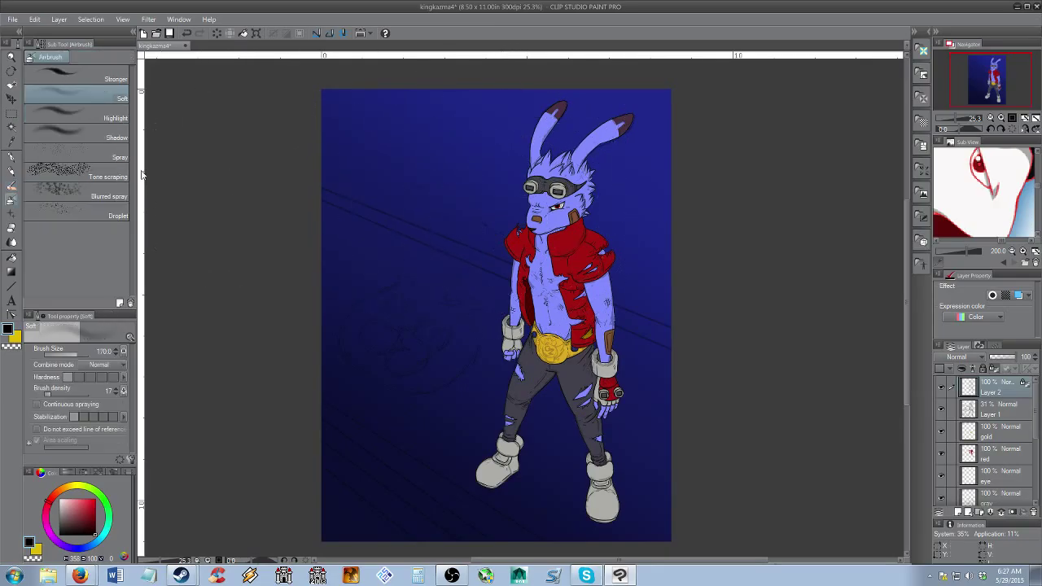
pyautogui.press('b')
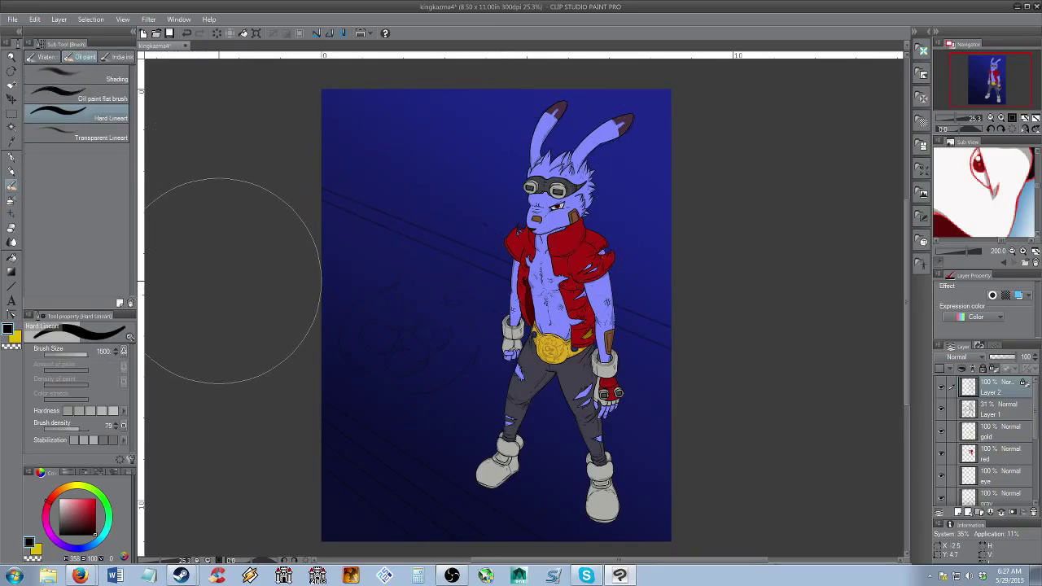
# Reduce the Hard Lineart brush to size 170 and set its color to magenta (H 301, S 100, V 99)
pyautogui.press('[')
pyautogui.press('[')
pyautogui.press('[')
pyautogui.press('[')
pyautogui.press('[')
pyautogui.press('[')
pyautogui.press('[')
pyautogui.press('[')
pyautogui.press('[')
pyautogui.press('[')
pyautogui.press('[')
pyautogui.click(48, 532)
pyautogui.click(96, 500)
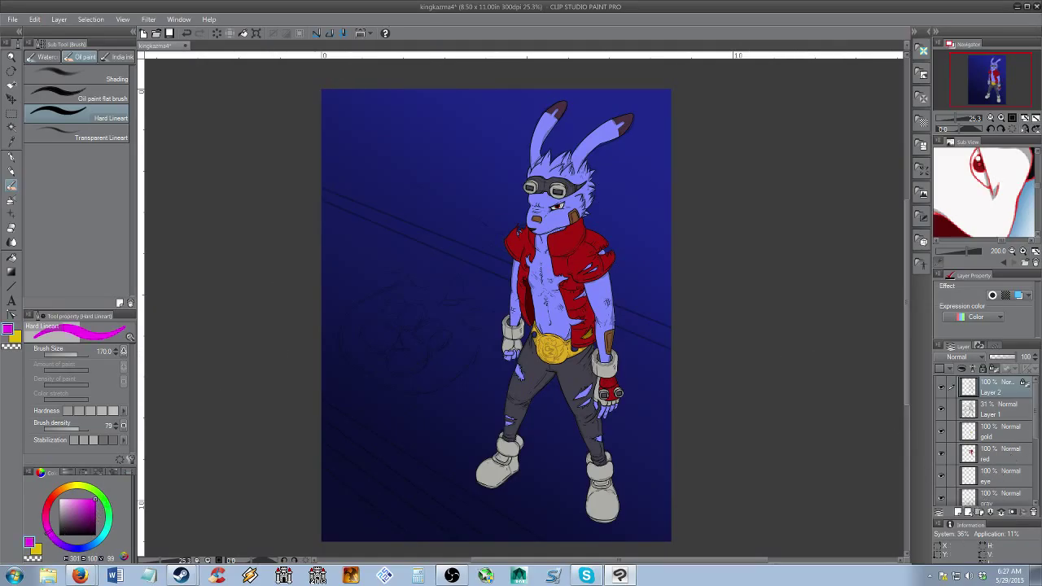
# Add a new layer directly above the Layer 3 background gradient
pyautogui.moveTo(1036, 411); pyautogui.dragTo(1036, 480)
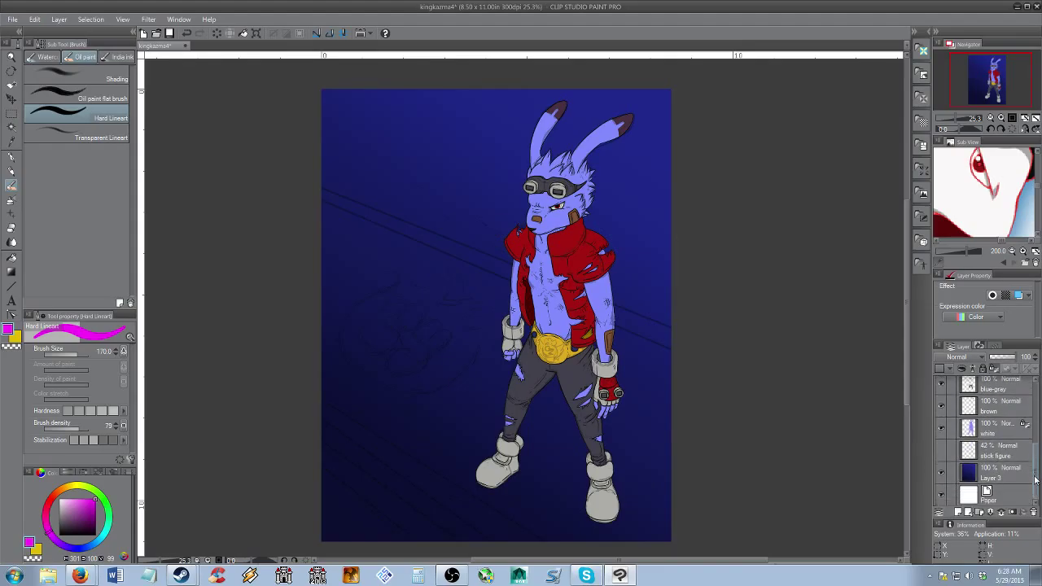
pyautogui.click(995, 479)
pyautogui.click(958, 512)
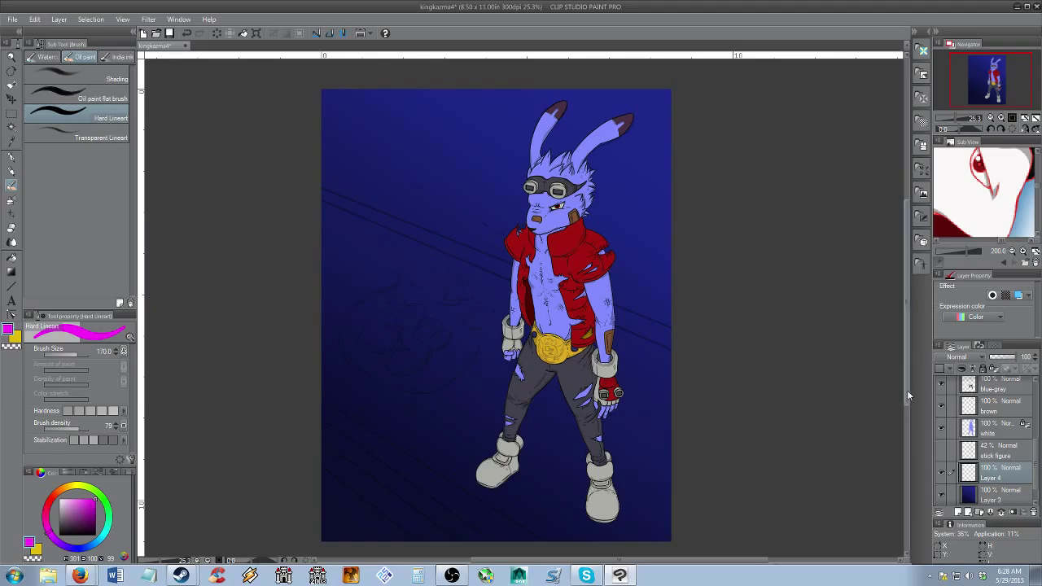
# Draw two straight diagonal magenta lines across the page's lower-left corner with the brush at size 20
pyautogui.moveTo(907, 390)
pyautogui.mouseDown()
pyautogui.moveTo(912, 423)
pyautogui.moveTo(910, 405)
pyautogui.mouseUp()
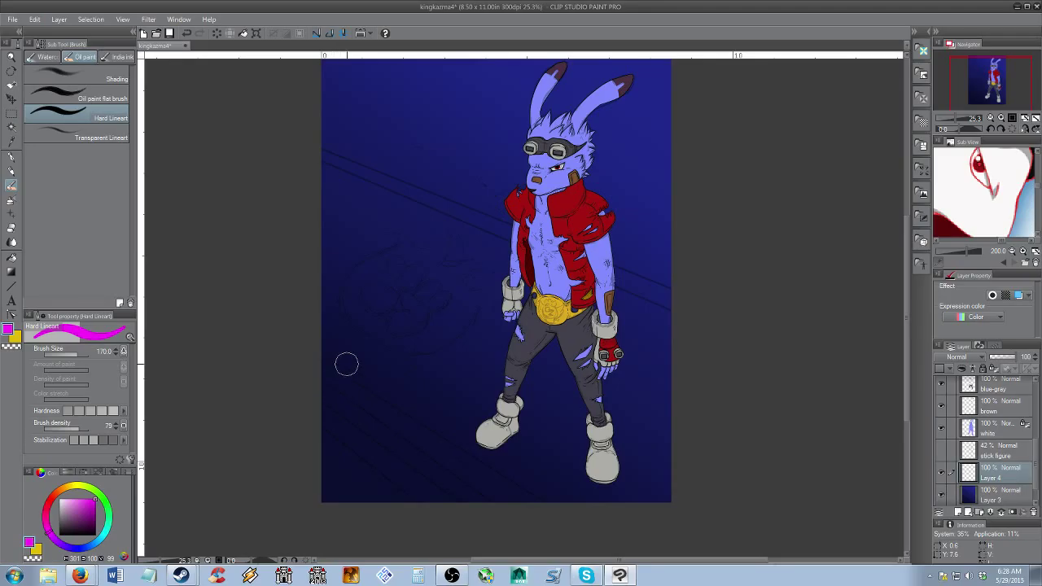
pyautogui.press('[')
pyautogui.press('[')
pyautogui.press('[')
pyautogui.press('[')
pyautogui.press('[')
pyautogui.press('[')
pyautogui.press('[')
pyautogui.press('[')
pyautogui.press('[')
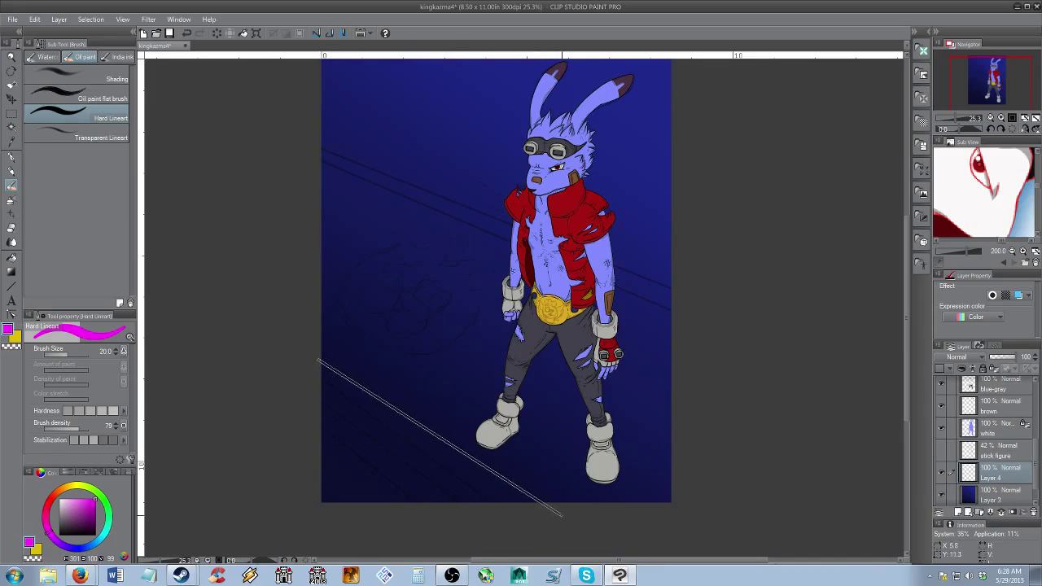
pyautogui.moveTo(562, 515); pyautogui.dragTo(562, 515)
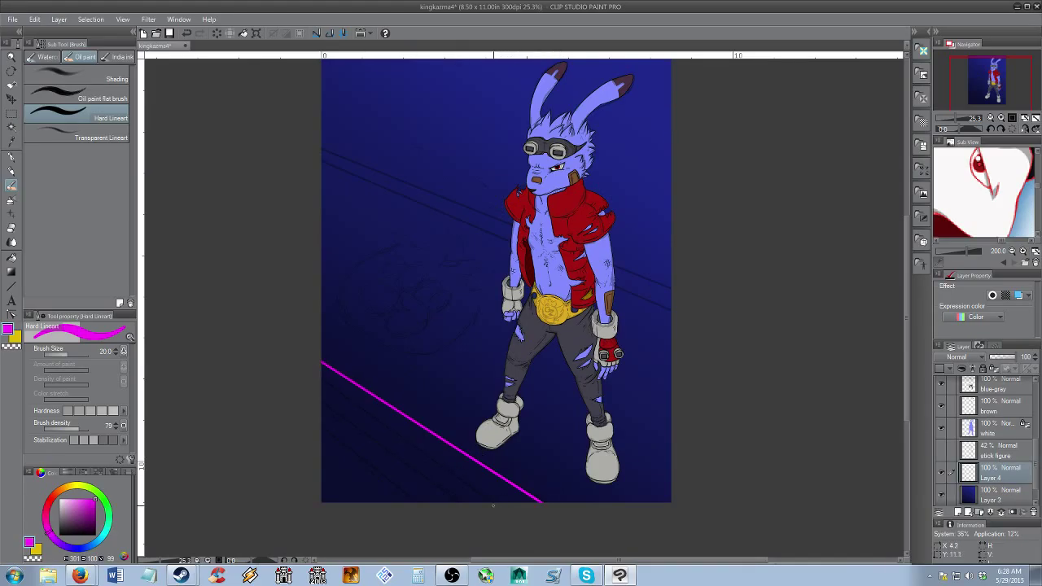
pyautogui.moveTo(495, 505); pyautogui.dragTo(316, 374)
# Fill the strip between the two diagonal lines with magenta
pyautogui.press('g')
pyautogui.click(439, 470)
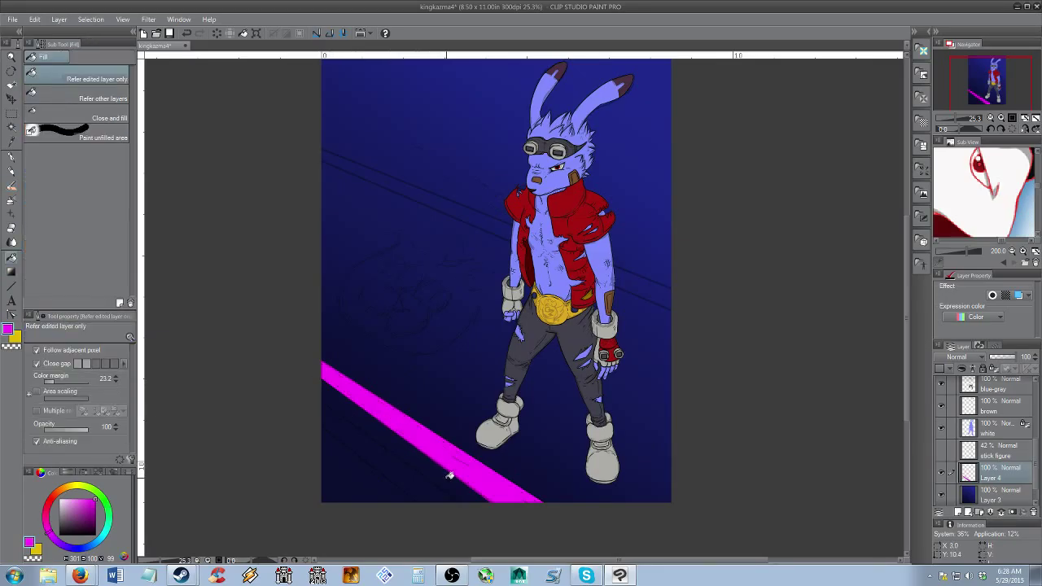
pyautogui.moveTo(492, 414)
pyautogui.mouseDown()
pyautogui.moveTo(485, 432)
pyautogui.moveTo(502, 399)
pyautogui.mouseUp()
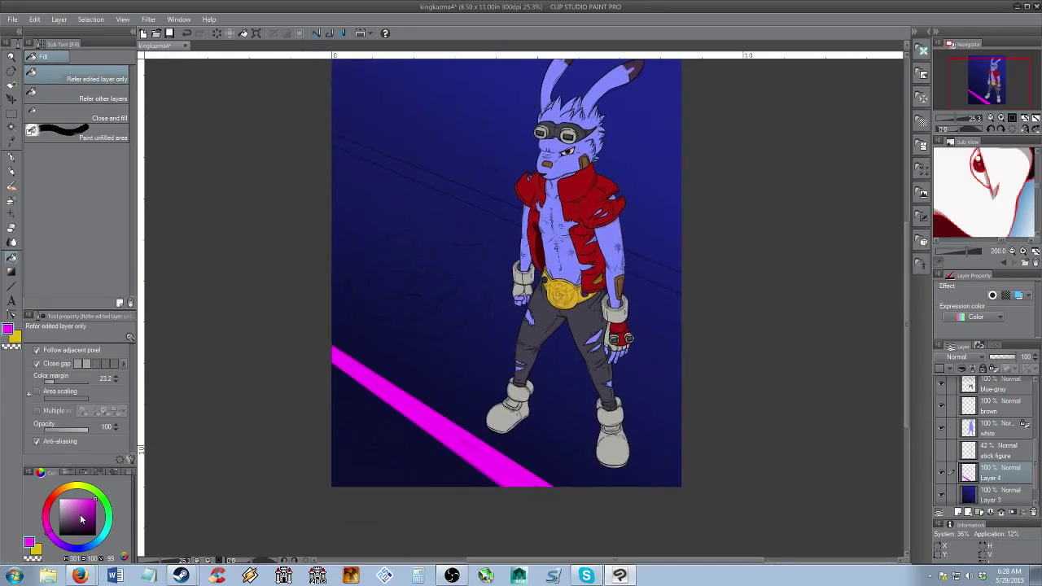
# Set the color to pink-red (H 338, S 100, V 100) and draw two diagonal Hard Lineart lines at size 20 below the magenta stripe
pyautogui.moveTo(53, 514); pyautogui.dragTo(104, 499)
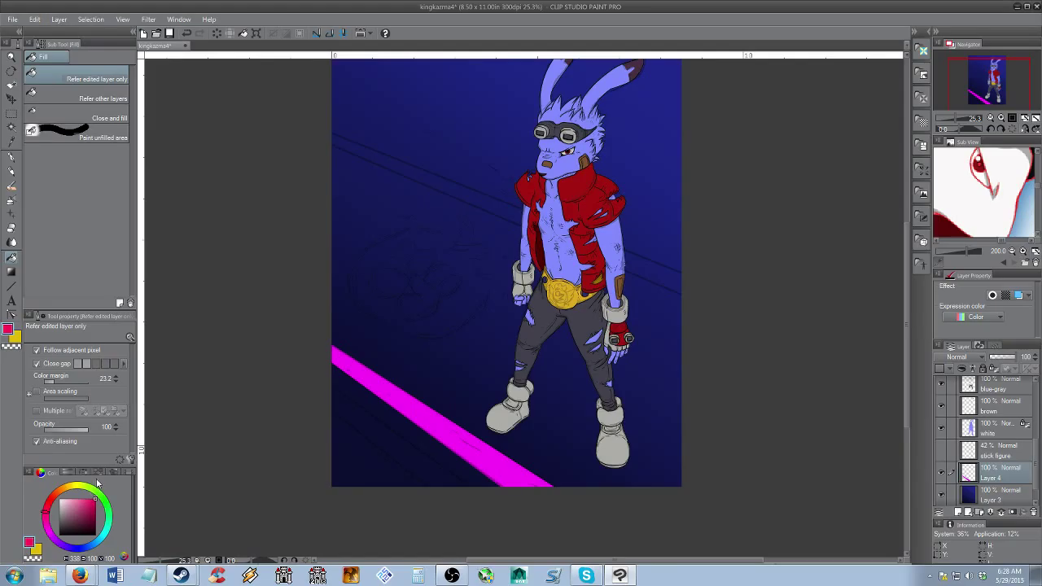
pyautogui.click(11, 187)
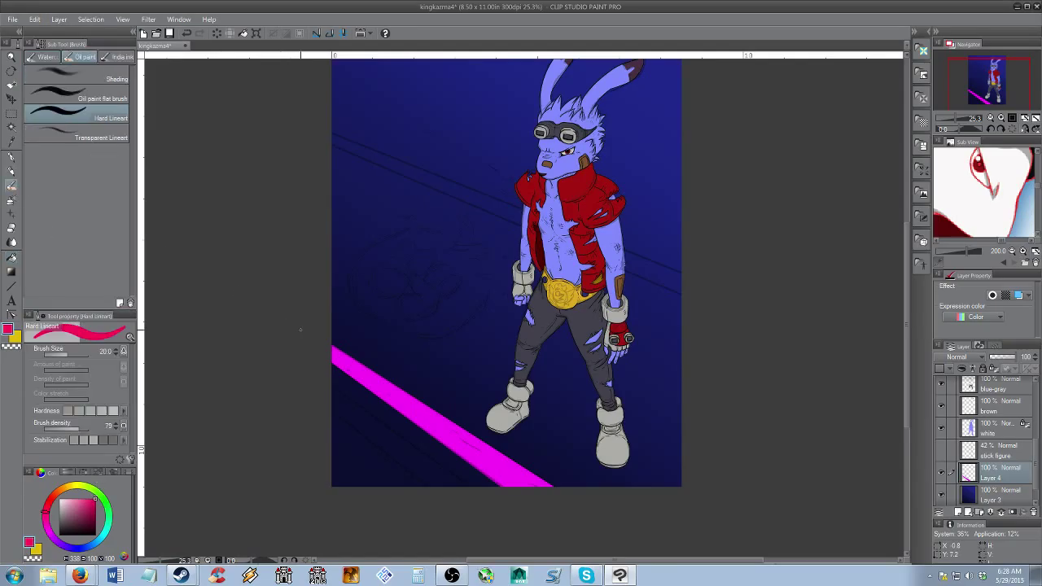
pyautogui.moveTo(329, 385); pyautogui.dragTo(500, 512)
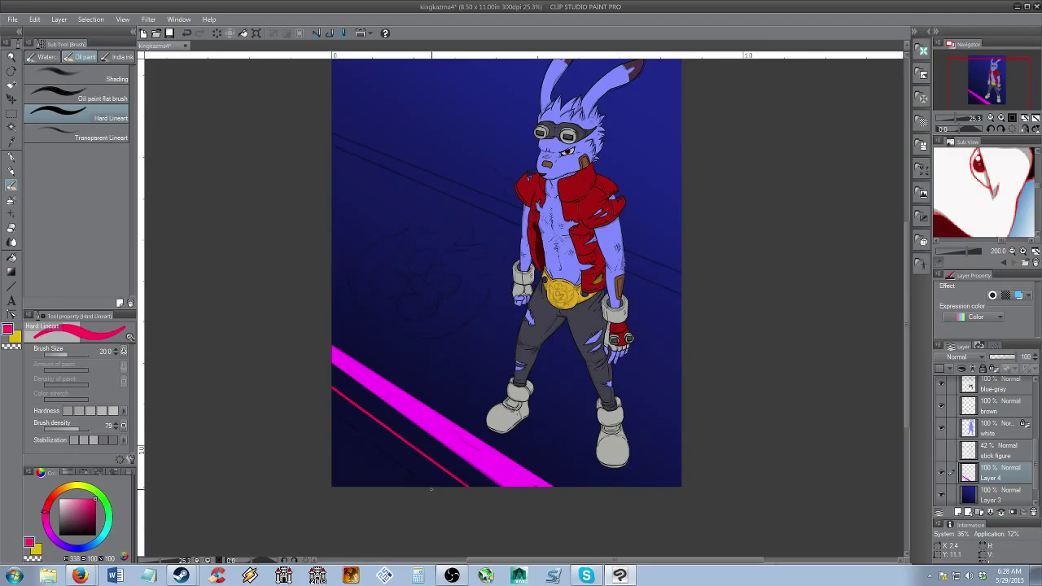
pyautogui.moveTo(429, 490); pyautogui.dragTo(320, 396)
# Fill the strip between the two pink-red diagonal lines with the same pink-red
pyautogui.press('g')
pyautogui.press('g')
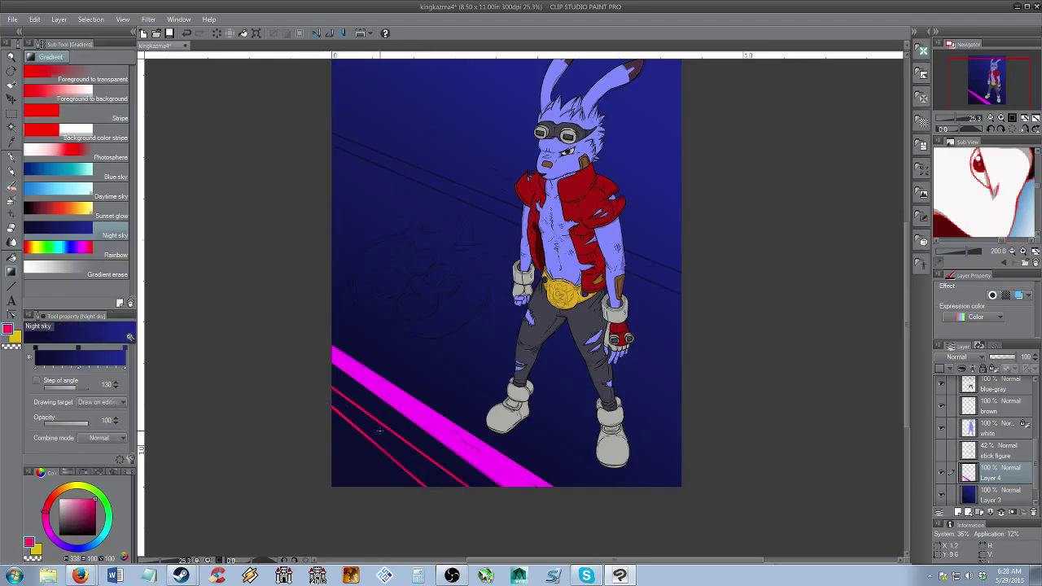
pyautogui.click(401, 445)
# Set the color to cyan (H 194, S 100, V 100) and draw two straight diagonal lines along the sketched stripe behind the character's torso
pyautogui.hotkey('alt', 'space')
pyautogui.moveTo(549, 442)
pyautogui.mouseDown()
pyautogui.moveTo(512, 383)
pyautogui.moveTo(476, 390)
pyautogui.moveTo(489, 414)
pyautogui.moveTo(491, 341)
pyautogui.mouseUp()
pyautogui.press('b')
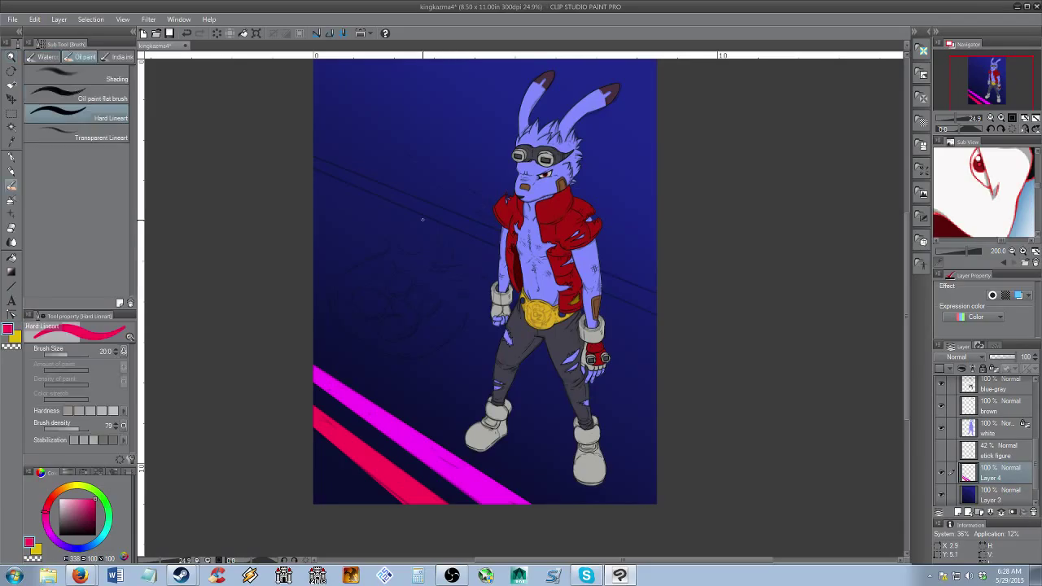
pyautogui.press('alt')
pyautogui.moveTo(84, 539); pyautogui.dragTo(102, 537)
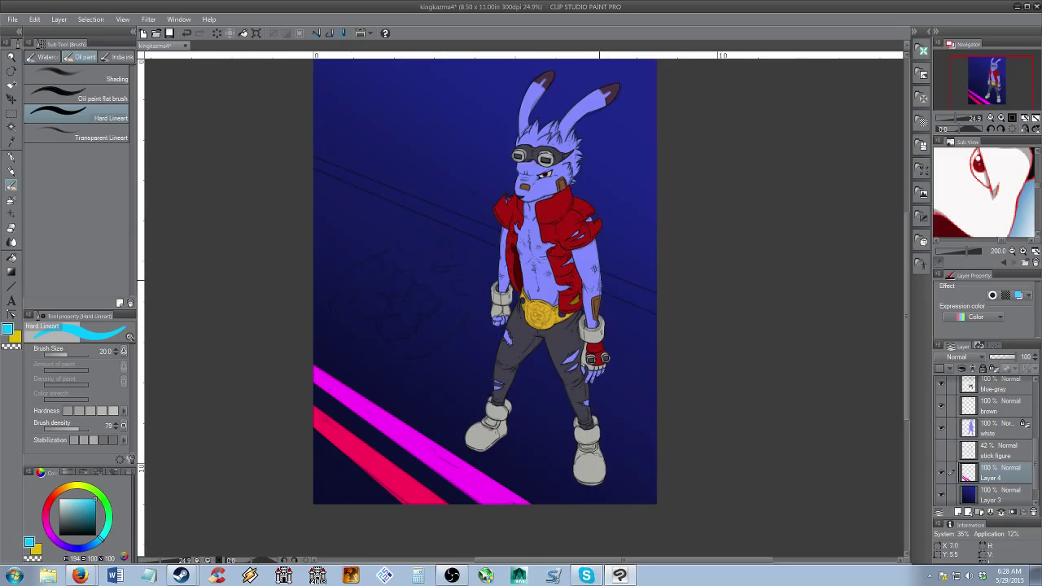
pyautogui.moveTo(310, 155); pyautogui.dragTo(680, 304)
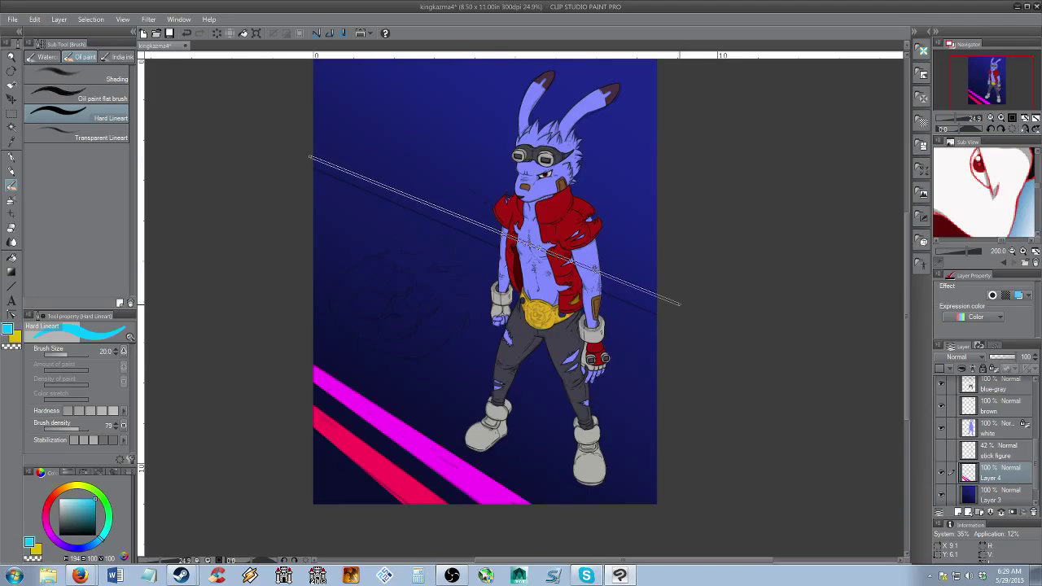
pyautogui.moveTo(679, 305); pyautogui.dragTo(677, 307)
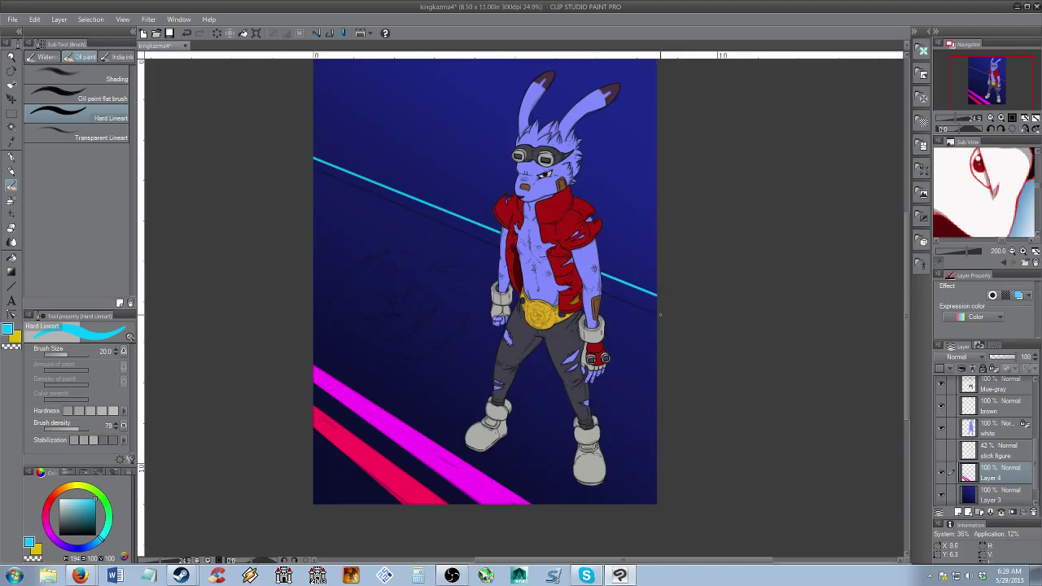
pyautogui.moveTo(660, 315); pyautogui.dragTo(292, 155)
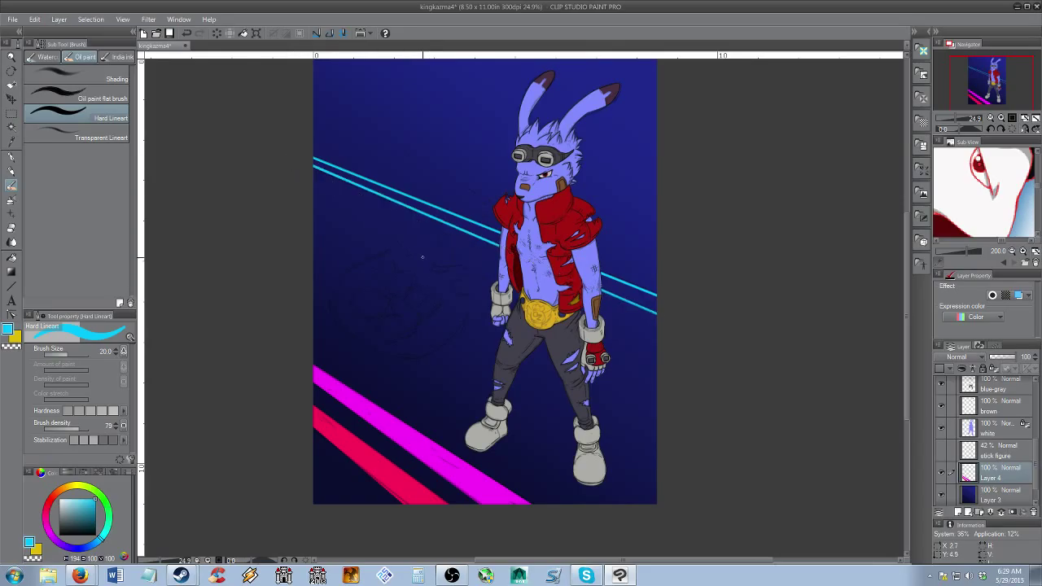
# Fill the strip between the two cyan diagonal lines with cyan
pyautogui.press('g')
pyautogui.press('g')
pyautogui.click(446, 219)
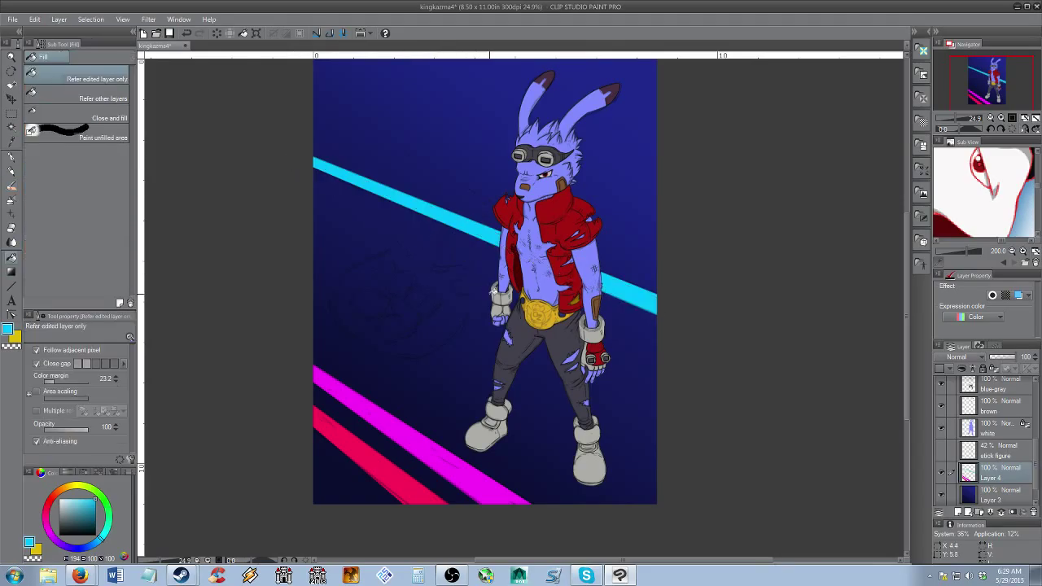
# Switch from the Hard Lineart brush to the Soft airbrush
pyautogui.press('b')
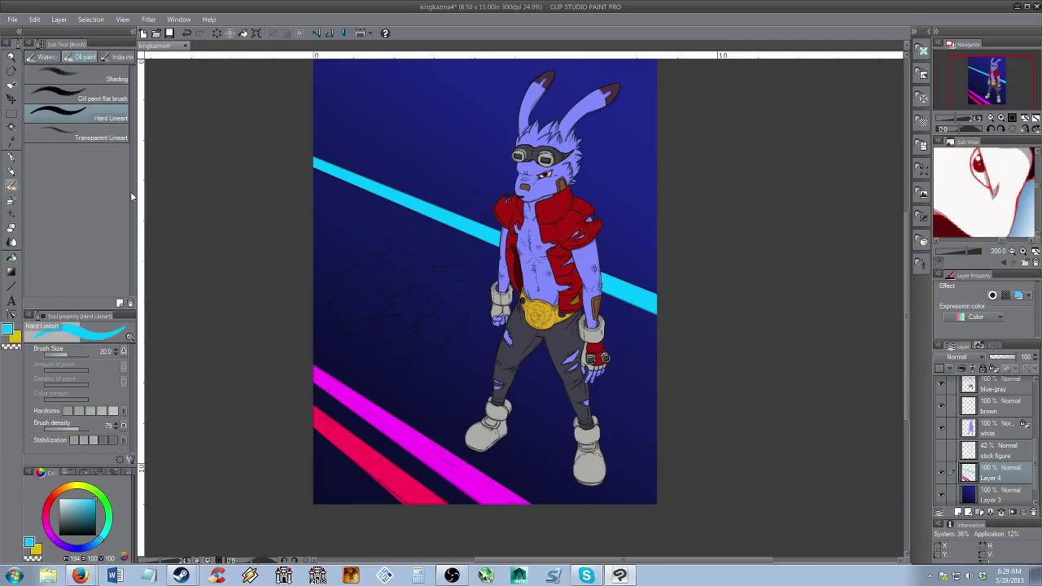
pyautogui.click(46, 57)
pyautogui.press('b')
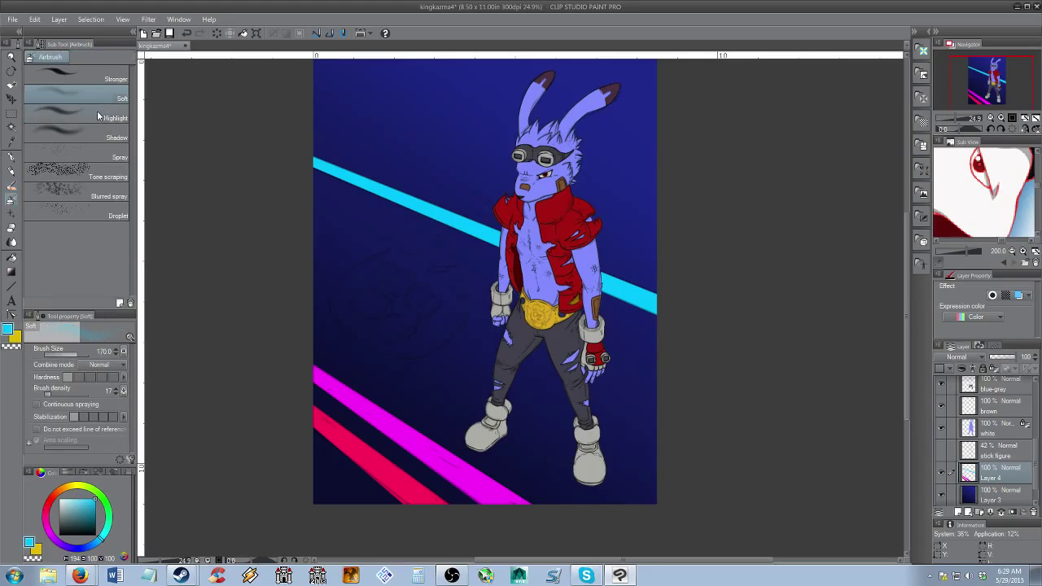
# Try soft cyan airbrush strokes along the cyan stripe at brush sizes up to 200 and undo them
pyautogui.moveTo(330, 181)
pyautogui.mouseDown()
pyautogui.moveTo(380, 189)
pyautogui.moveTo(450, 216)
pyautogui.mouseUp()
pyautogui.hotkey('ctrl', 'z')
pyautogui.moveTo(407, 191)
pyautogui.mouseDown()
pyautogui.moveTo(327, 165)
pyautogui.moveTo(484, 258)
pyautogui.mouseUp()
pyautogui.hotkey('ctrl', 'z')
pyautogui.hotkey('ctrl', 'z')
pyautogui.press(']')
pyautogui.press(']')
pyautogui.press('[')
pyautogui.moveTo(294, 151)
pyautogui.mouseDown()
pyautogui.moveTo(687, 307)
pyautogui.moveTo(682, 316)
pyautogui.mouseUp()
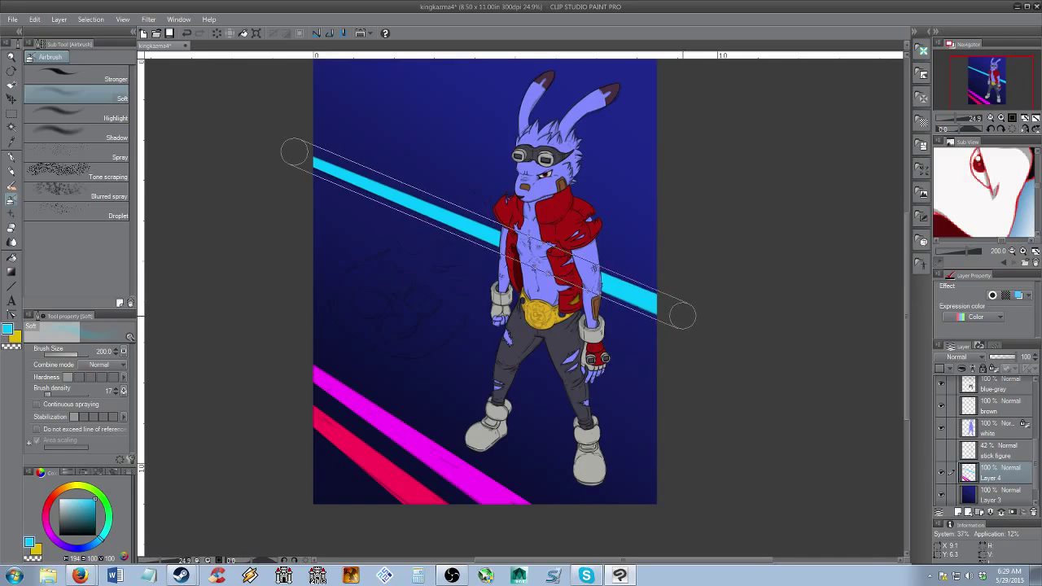
pyautogui.keyDown('shift'); pyautogui.click(682, 316); pyautogui.keyUp('shift')
pyautogui.hotkey('ctrl', 'z')
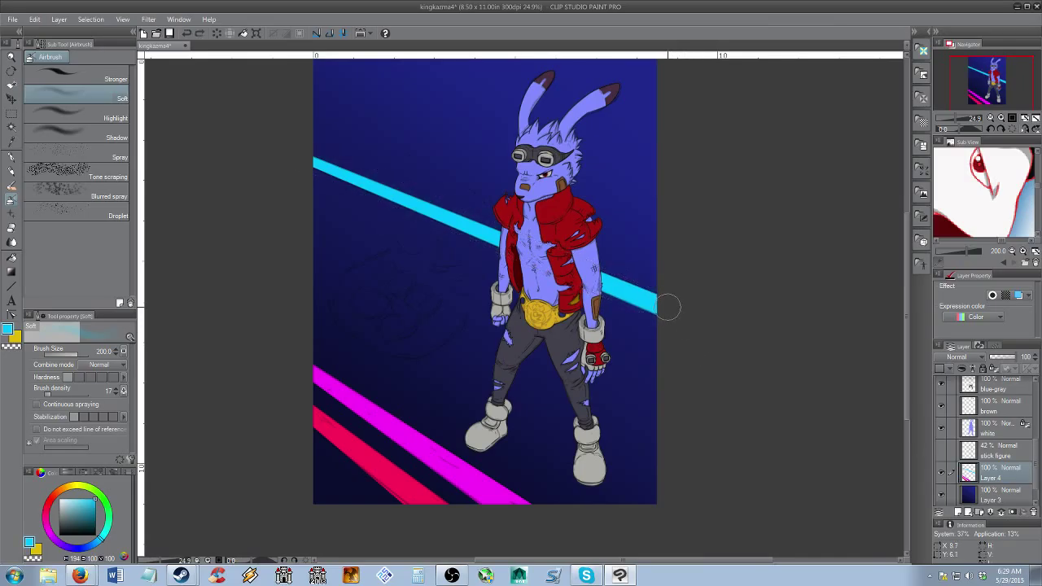
pyautogui.moveTo(671, 303)
pyautogui.mouseDown()
pyautogui.moveTo(563, 256)
pyautogui.moveTo(680, 299)
pyautogui.moveTo(616, 273)
pyautogui.moveTo(643, 308)
pyautogui.mouseUp()
pyautogui.hotkey('ctrl', 'z')
# Reduce the Soft airbrush to size 80 and airbrush a straight cyan glow along the upper edge of the cyan stripe
pyautogui.hotkey('alt', 'space')
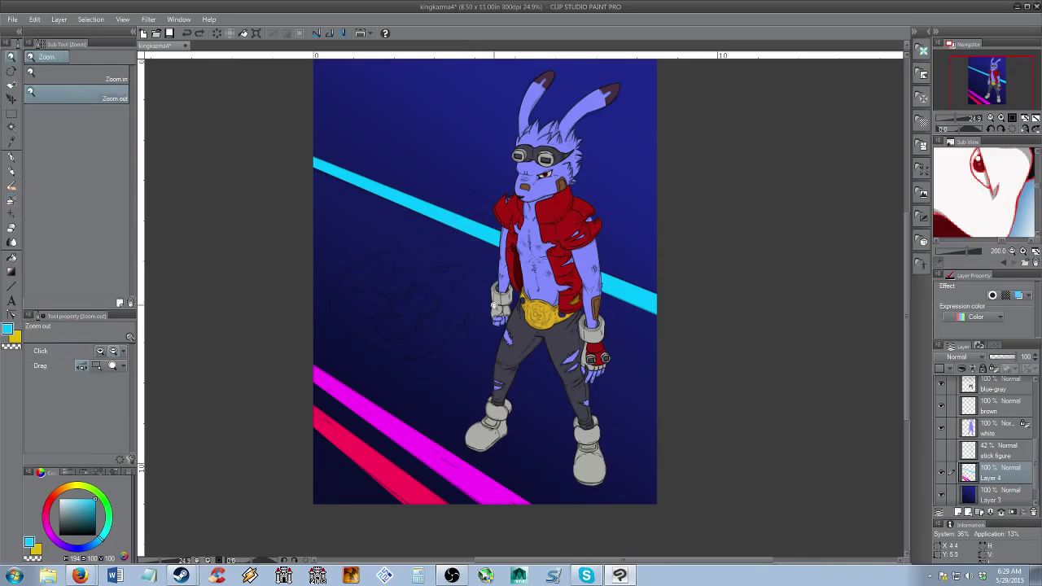
pyautogui.moveTo(496, 318); pyautogui.dragTo(458, 314)
pyautogui.moveTo(477, 325); pyautogui.dragTo(447, 320)
pyautogui.moveTo(422, 320); pyautogui.dragTo(436, 351)
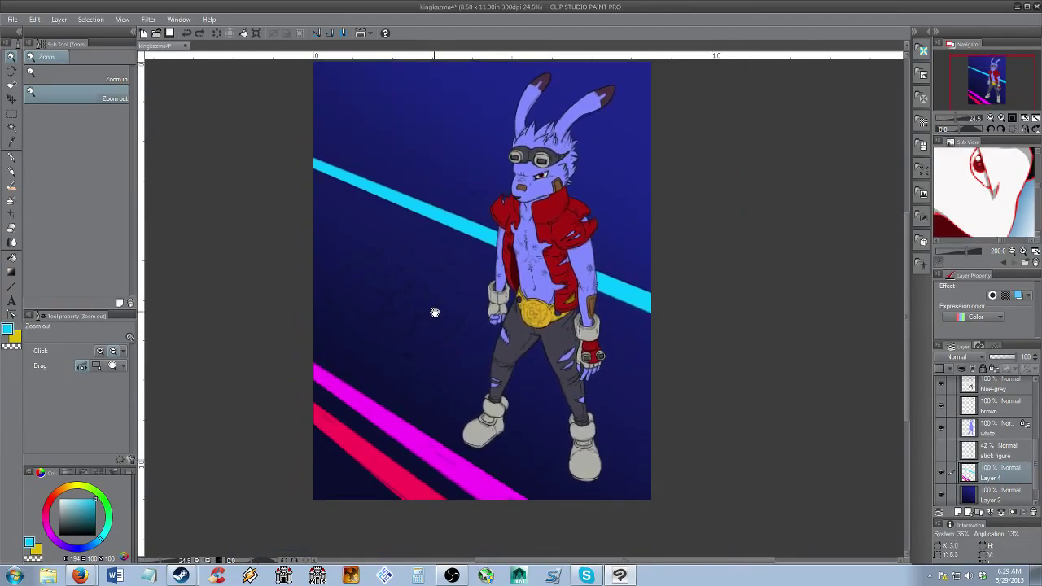
pyautogui.moveTo(433, 310); pyautogui.dragTo(428, 345)
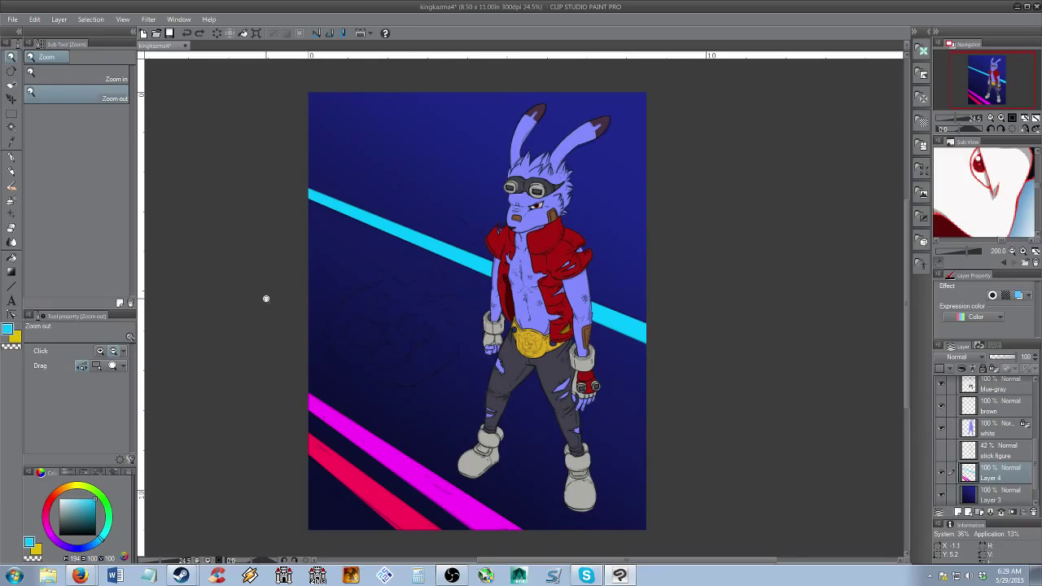
pyautogui.press('b')
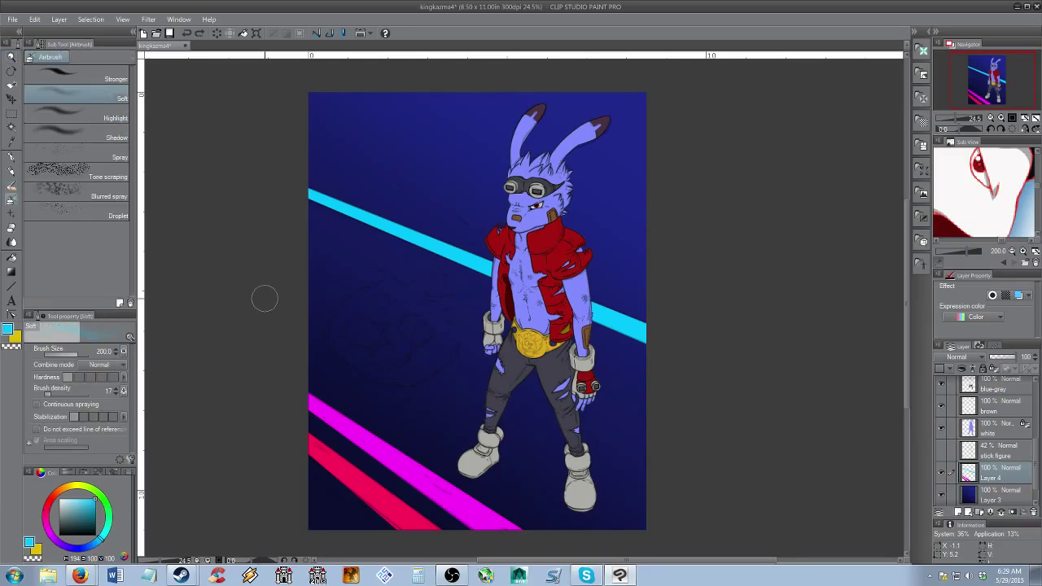
pyautogui.press('[')
pyautogui.press('[')
pyautogui.press('[')
pyautogui.press('[')
pyautogui.press('[')
pyautogui.click(304, 186)
pyautogui.keyDown('shift'); pyautogui.click(676, 335); pyautogui.keyUp('shift')
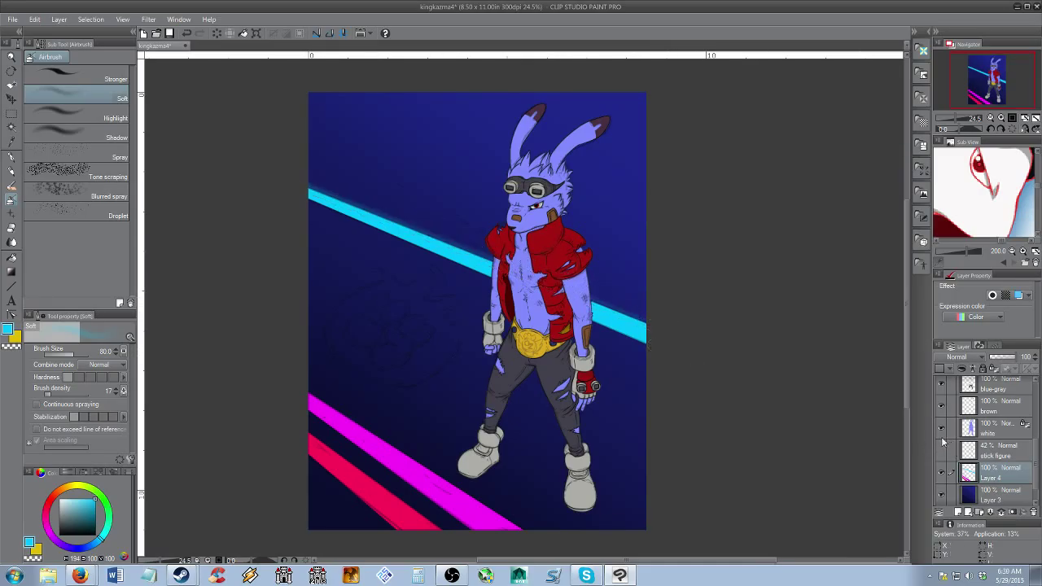
# Hide the Layer 1 sketch and make Layer 4 with the stripes the active layer again
pyautogui.click(1033, 452)
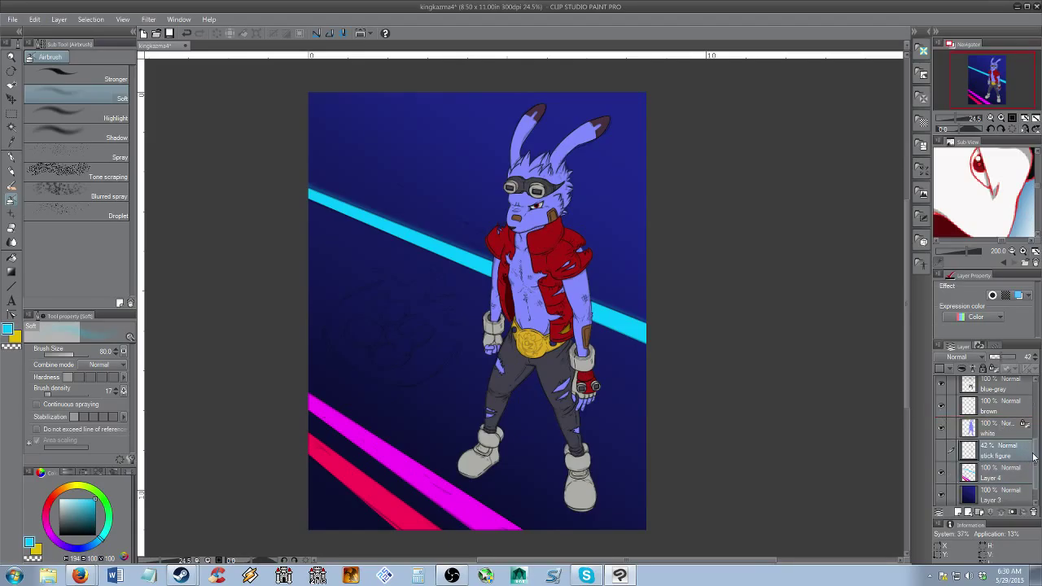
pyautogui.moveTo(1035, 461); pyautogui.dragTo(1035, 405)
pyautogui.click(943, 414)
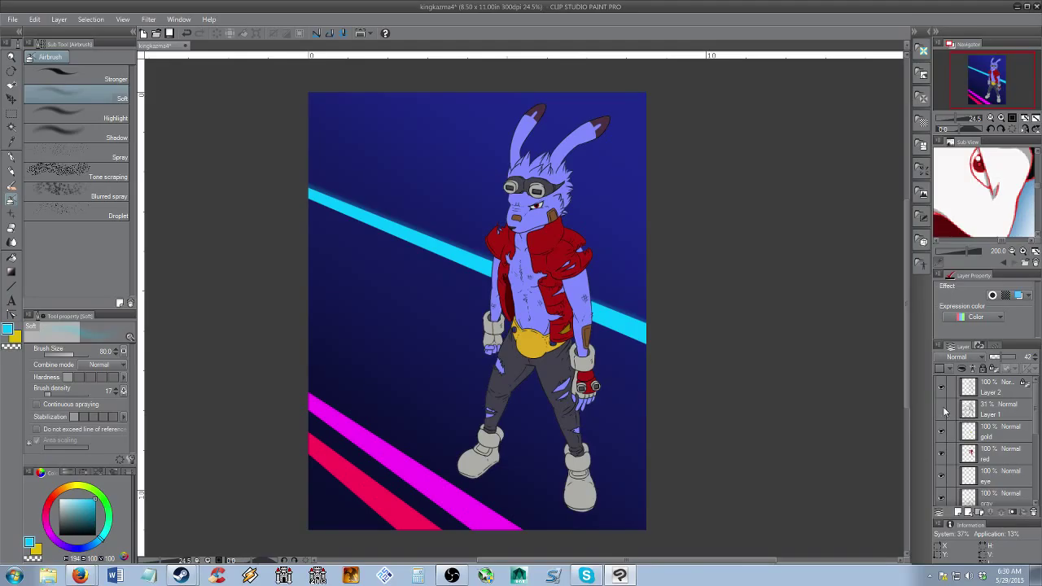
pyautogui.moveTo(1035, 411); pyautogui.dragTo(1036, 479)
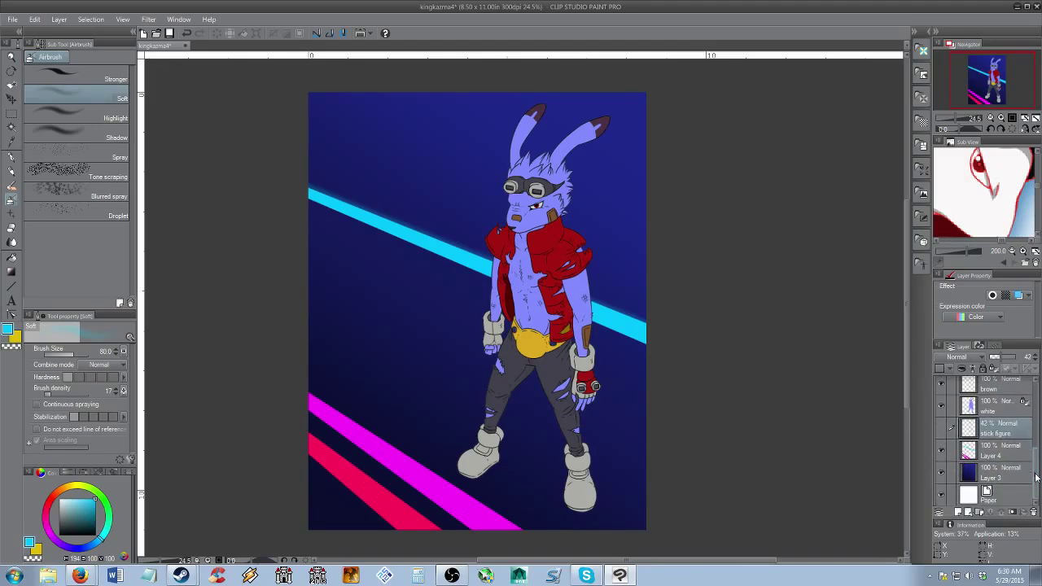
pyautogui.click(995, 455)
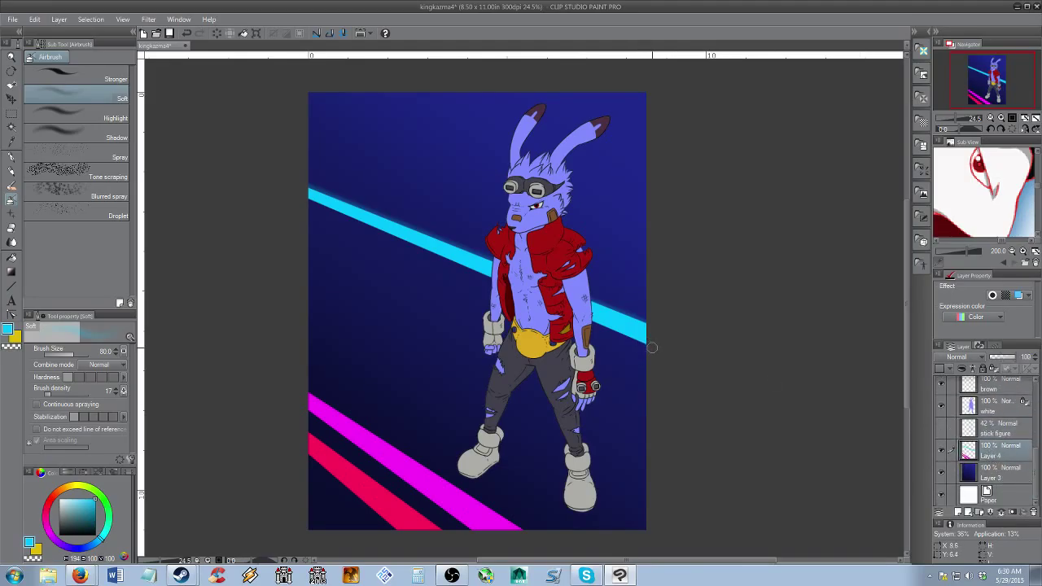
# Airbrush a cyan glow along the cyan stripe's lower edge and a sampled magenta glow along both edges of the magenta stripe
pyautogui.moveTo(651, 346); pyautogui.dragTo(295, 192)
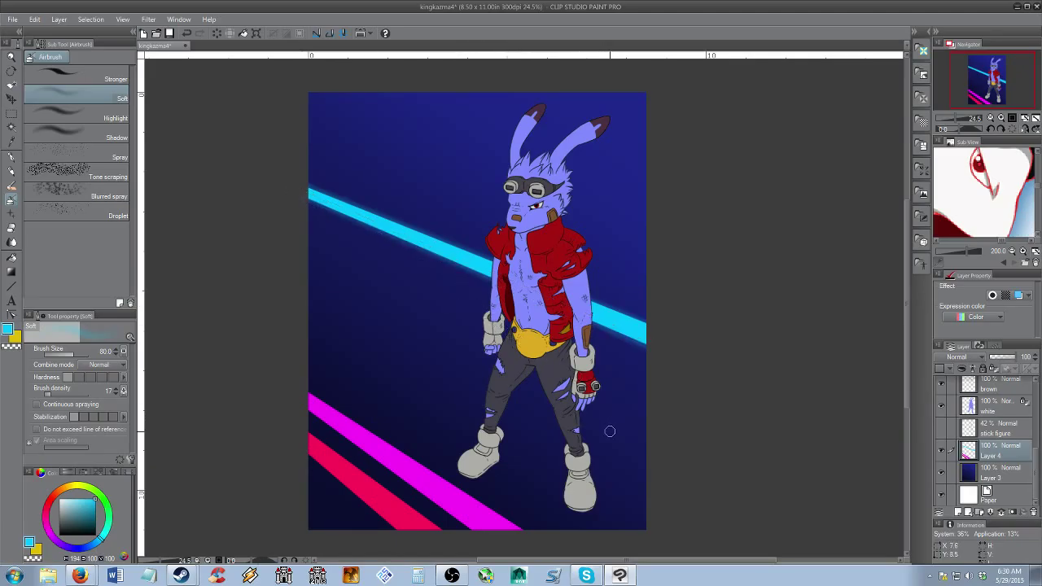
pyautogui.keyDown('alt'); pyautogui.click(412, 466); pyautogui.keyUp('alt')
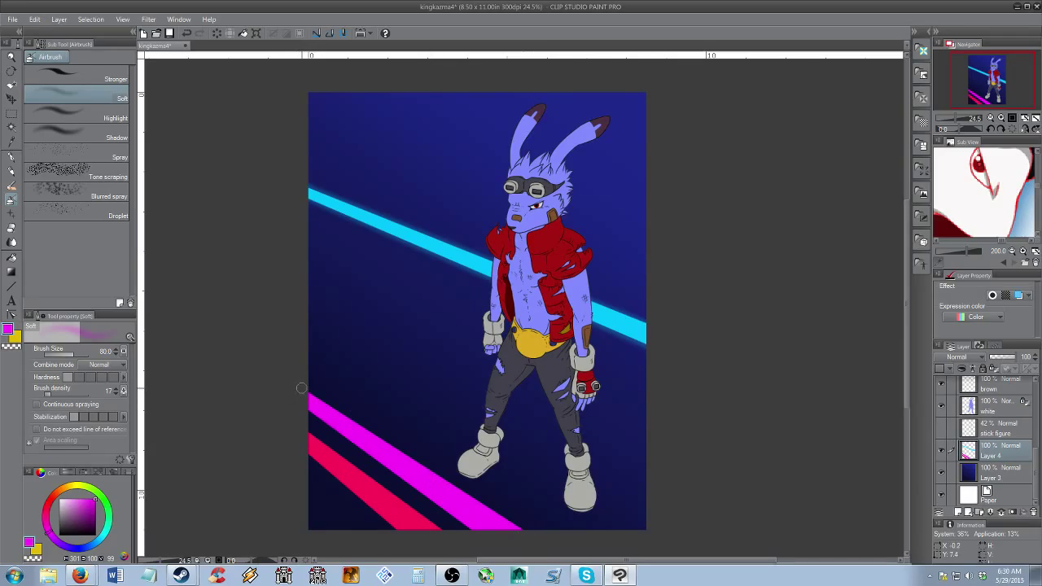
pyautogui.moveTo(302, 387); pyautogui.dragTo(559, 551)
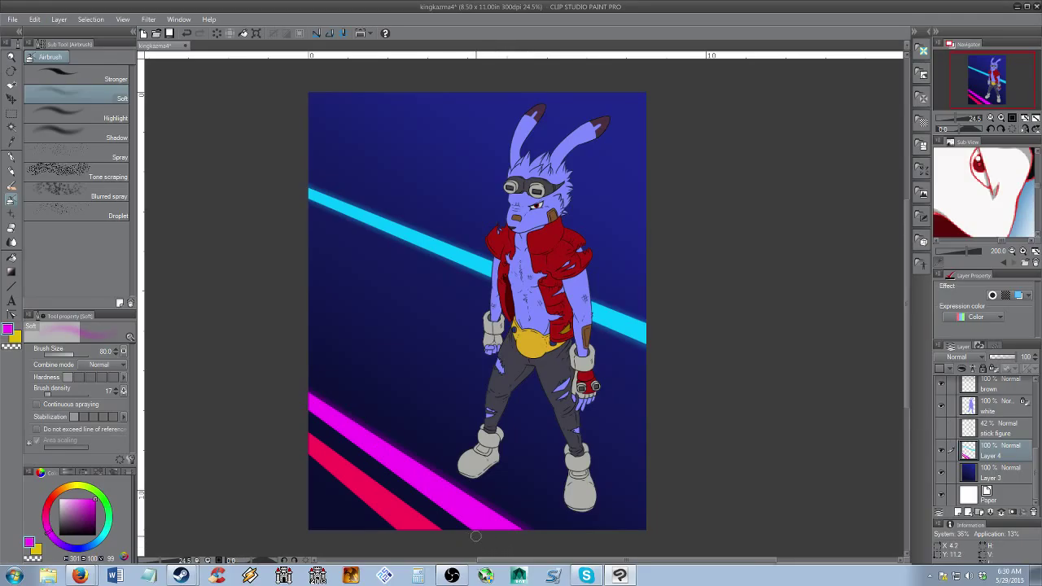
pyautogui.moveTo(476, 536); pyautogui.dragTo(271, 381)
# Sample the pink-red stripe's color and airbrush a matching glow along its upper edge
pyautogui.keyDown('alt'); pyautogui.click(385, 497); pyautogui.keyUp('alt')
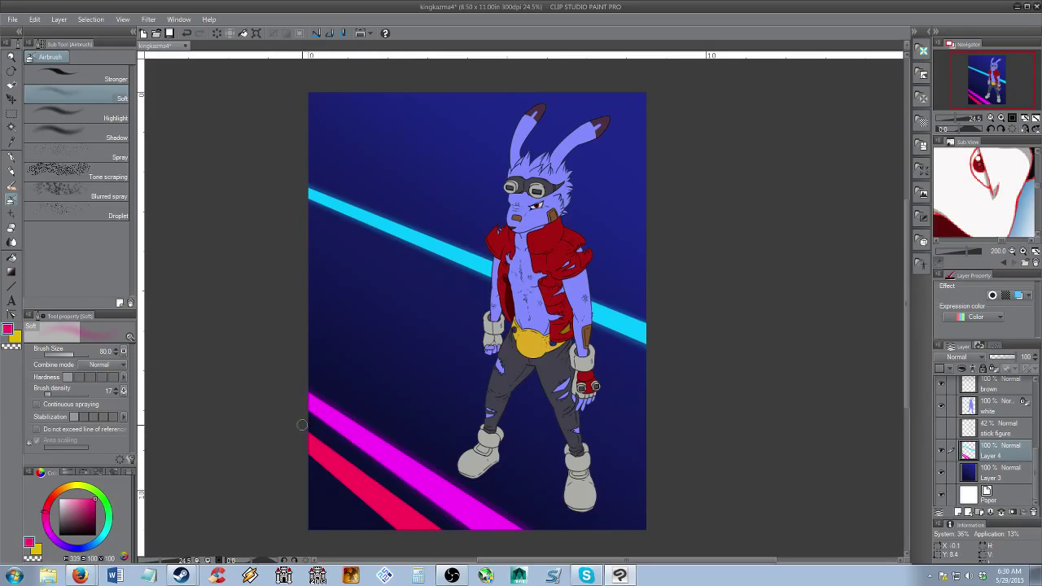
pyautogui.moveTo(301, 424); pyautogui.dragTo(459, 542)
pyautogui.hotkey('alt', 'space')
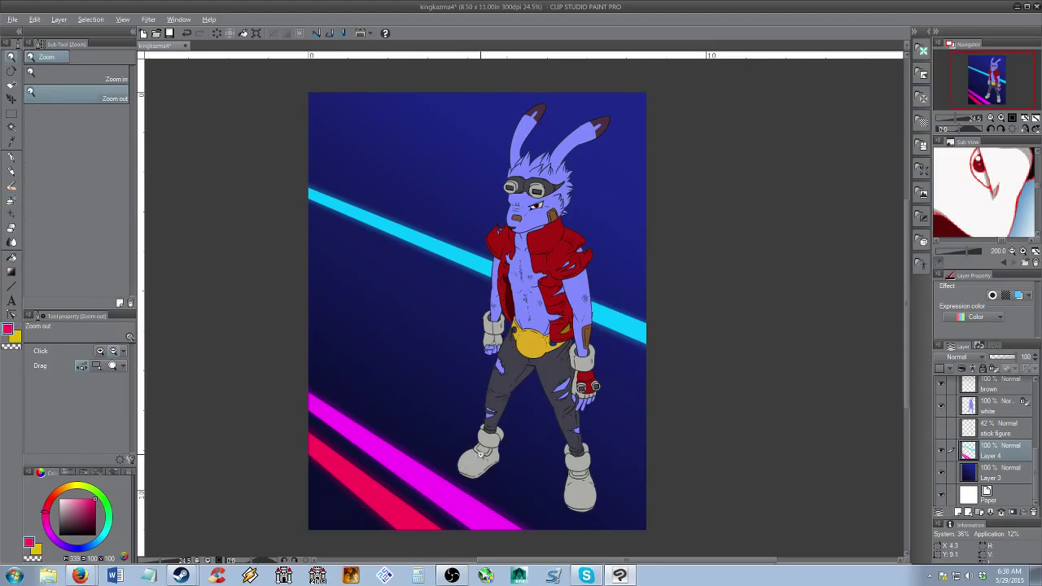
pyautogui.moveTo(475, 446); pyautogui.dragTo(481, 366)
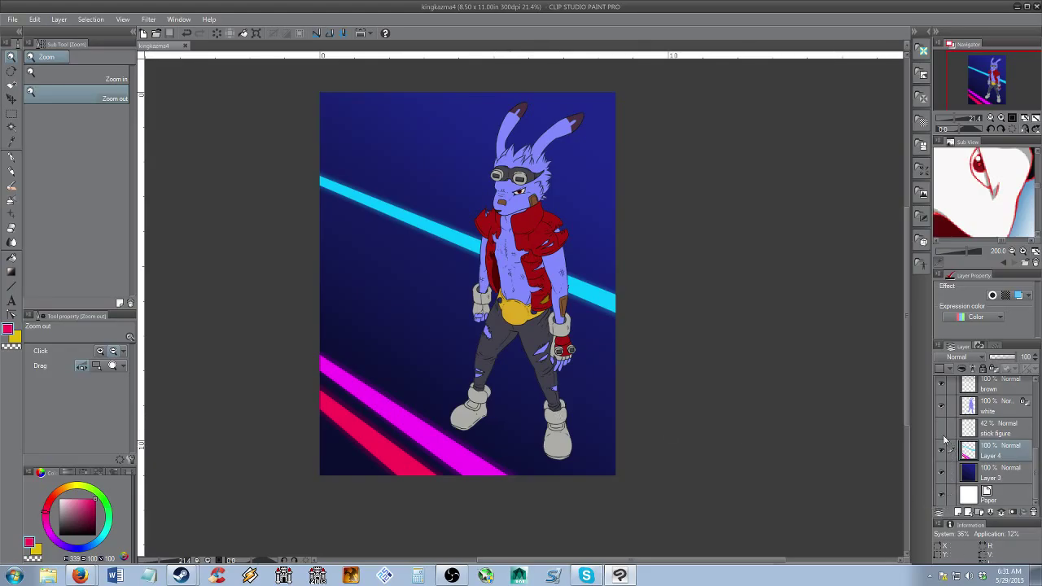
# Show the Layer 1 sketch again and return to Layer 4 in the layer list
pyautogui.scroll(5, 953, 428)
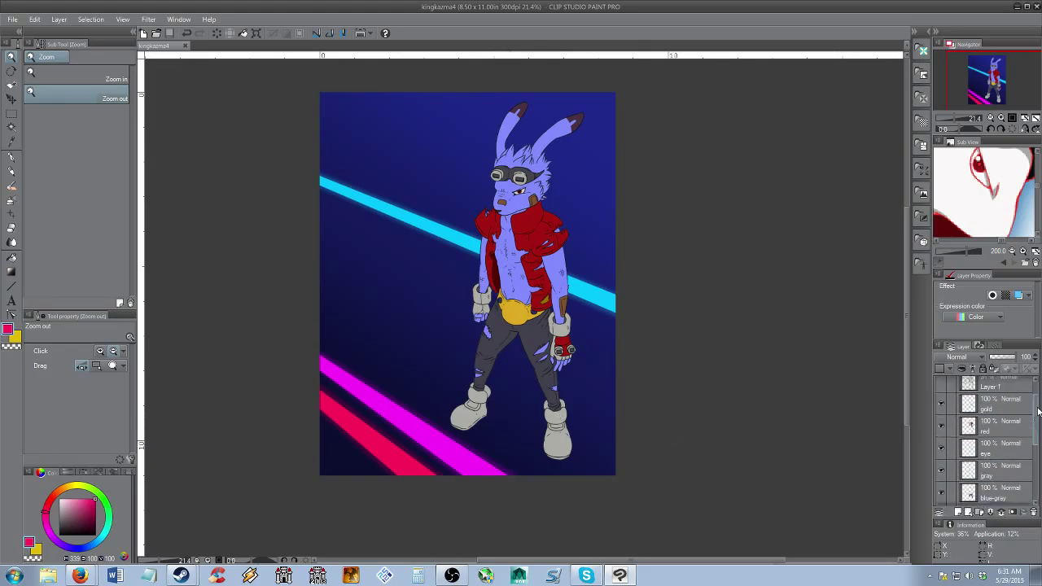
pyautogui.click(940, 409)
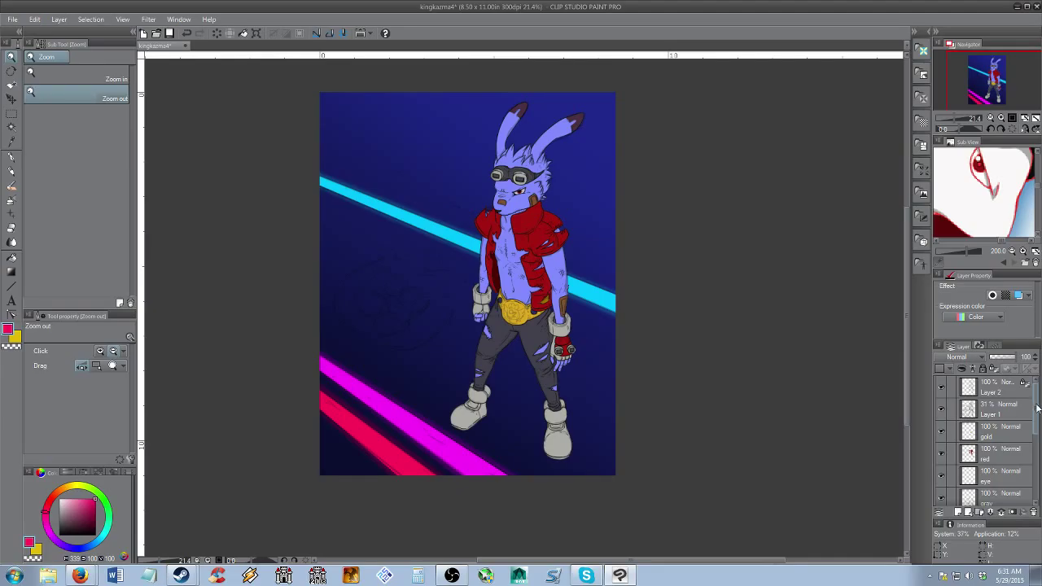
pyautogui.moveTo(1037, 413); pyautogui.dragTo(1039, 483)
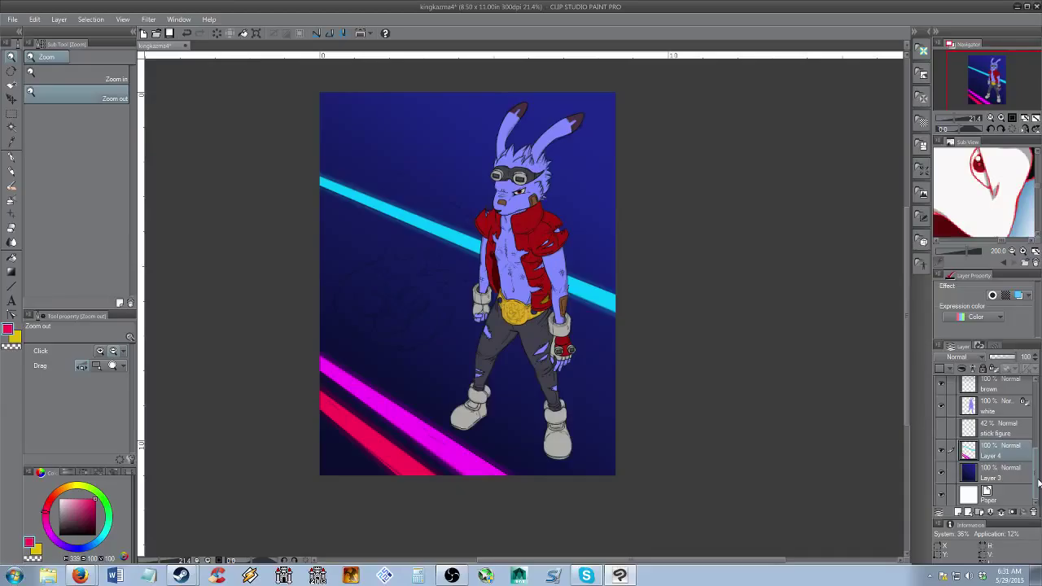